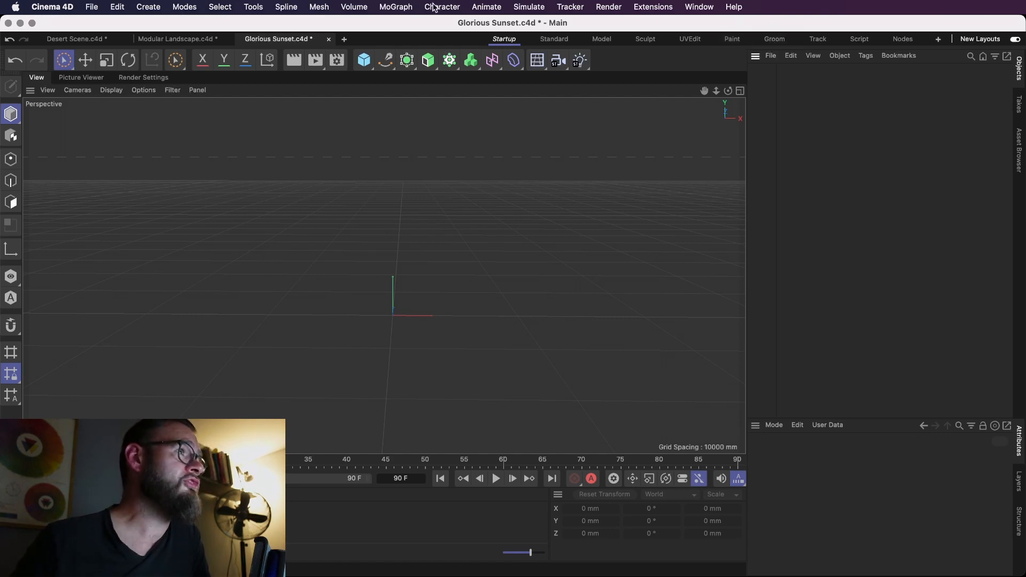
Close the Modular Landscape and Desert Scene projects without saving, keeping only Glorious Sunset open.
{"action": "left_click", "coordinate": [228, 39]}
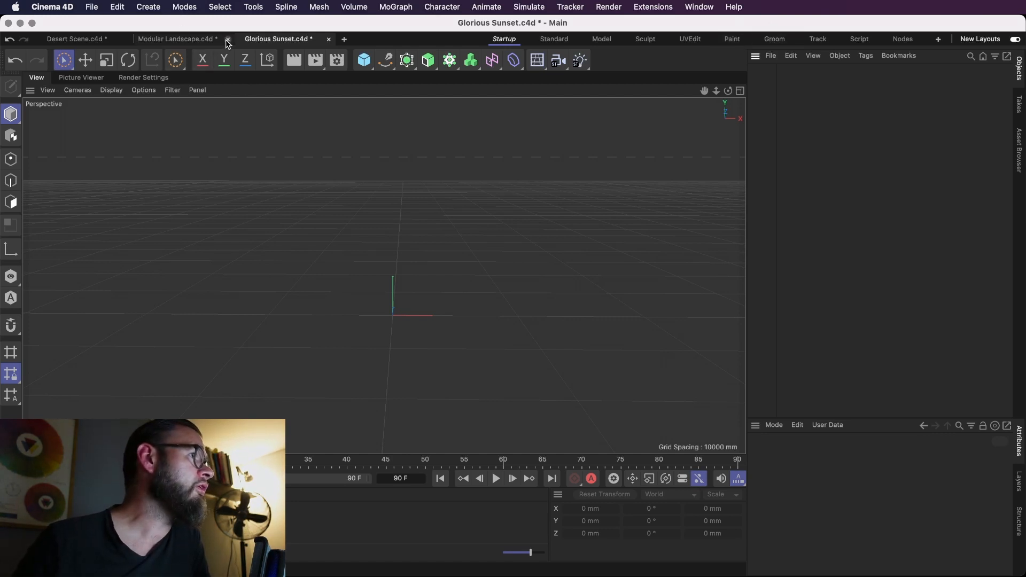
{"action": "left_click", "coordinate": [943, 416]}
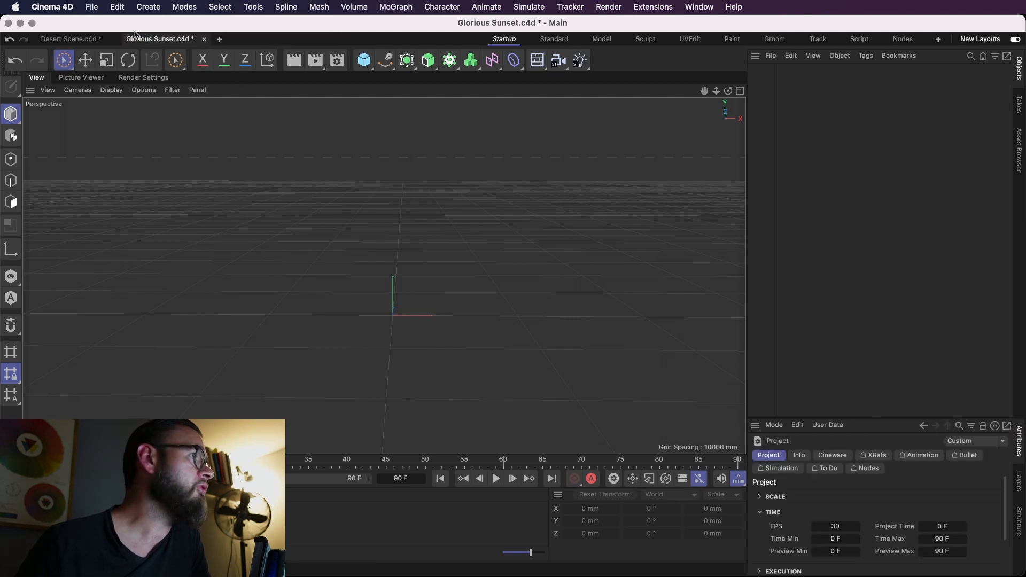
{"action": "left_click", "coordinate": [115, 39]}
{"action": "left_click", "coordinate": [944, 413]}
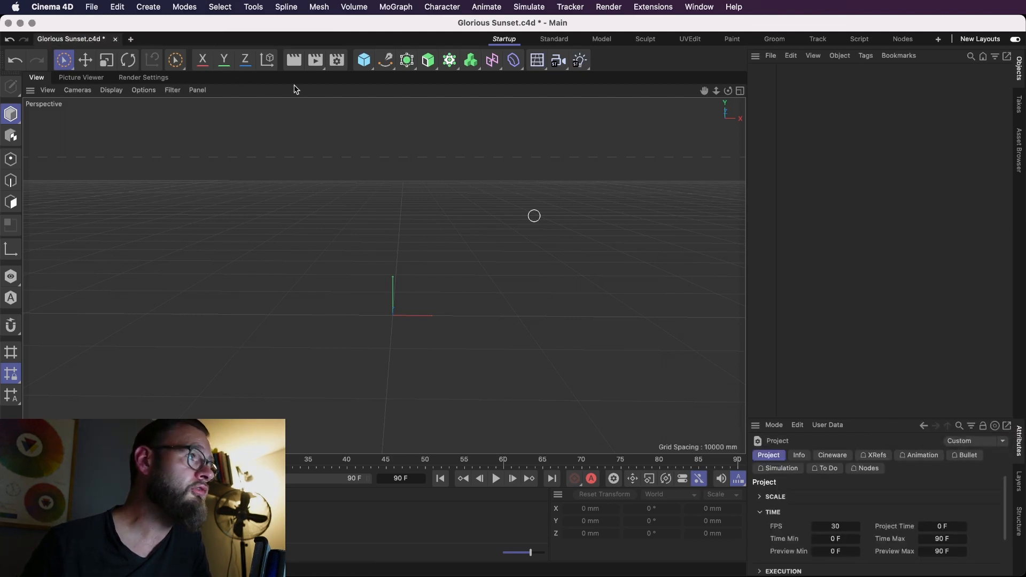
Set the render output width to 979 pixels and rename the default render setting as XYZ.
{"action": "left_click", "coordinate": [153, 79]}
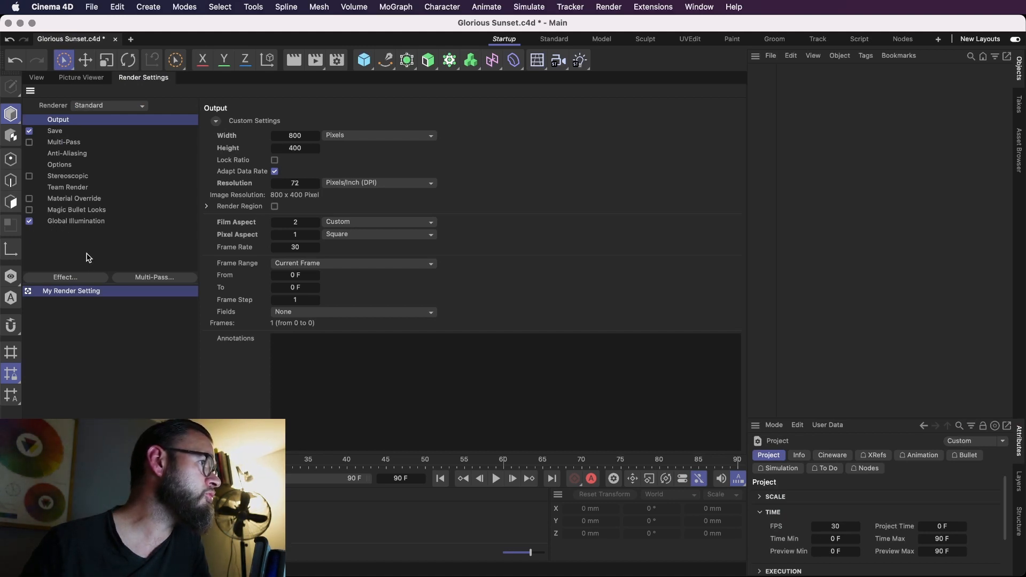
{"action": "right_click", "coordinate": [160, 443]}
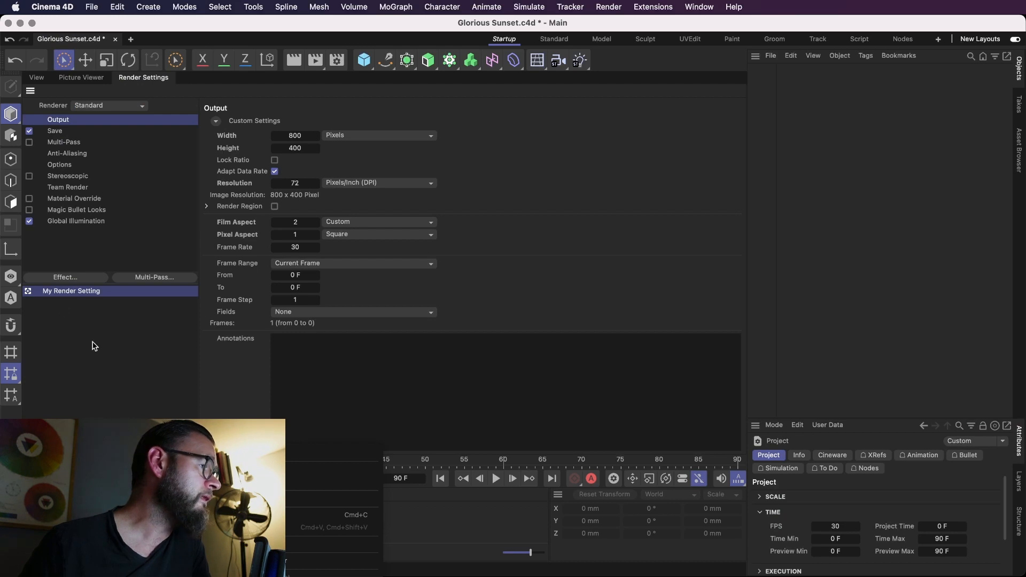
{"action": "left_click", "coordinate": [86, 341]}
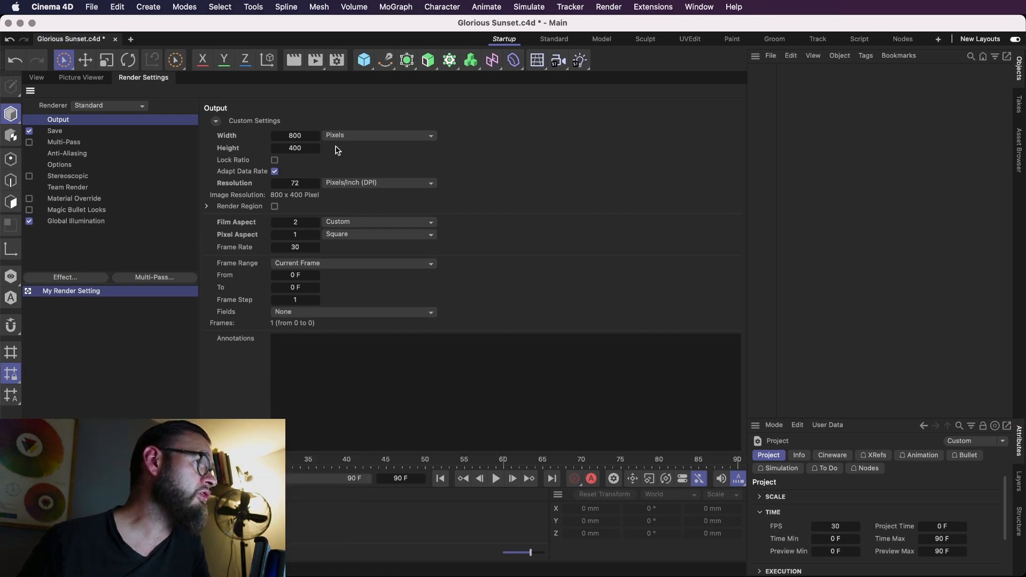
{"action": "left_click_drag", "start_coordinate": [295, 136], "coordinate": [240, 154]}
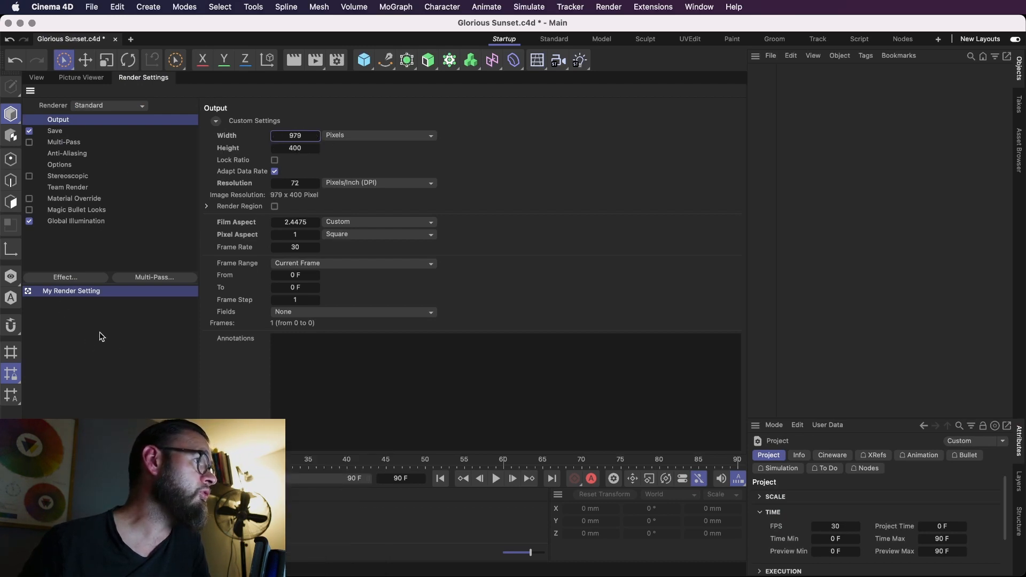
{"action": "double_click", "coordinate": [78, 293]}
{"action": "type", "text": "Q"}
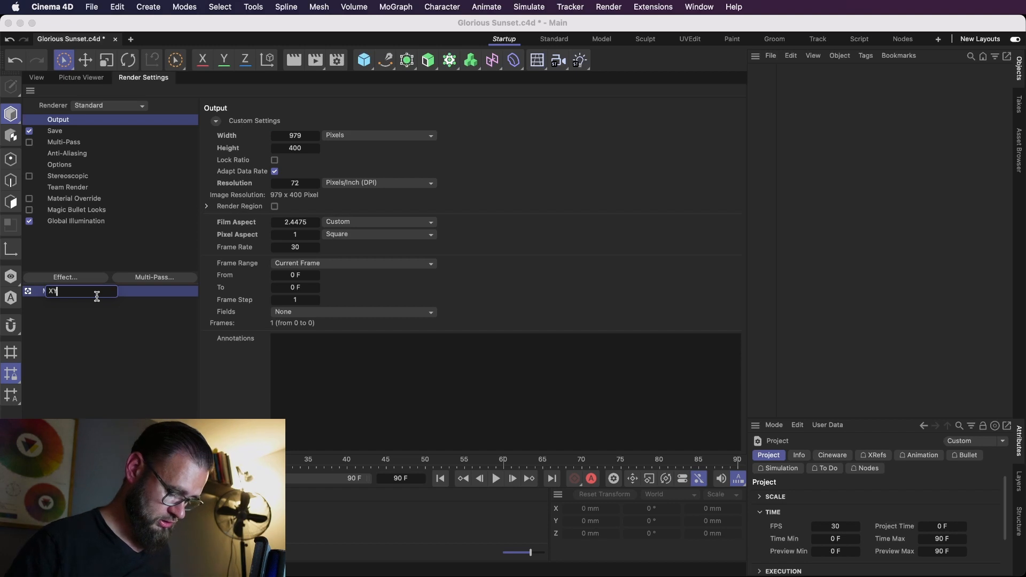
{"action": "type", "text": "Z"}
{"action": "key", "text": "Return"}
Load the saved Optimised render preset, make it active and delete the XYZ render setting.
{"action": "right_click", "coordinate": [98, 296]}
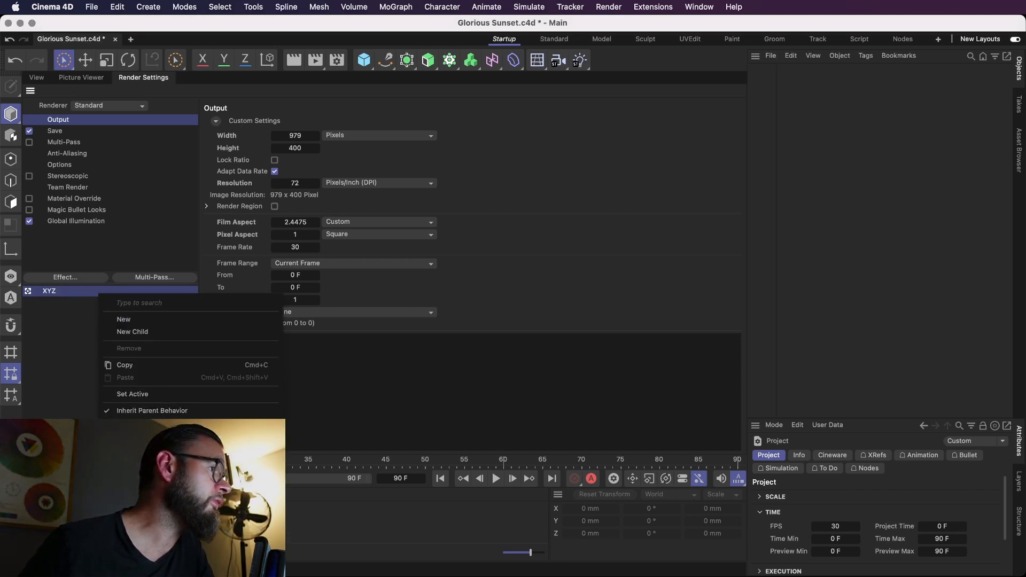
{"action": "left_click", "coordinate": [75, 412]}
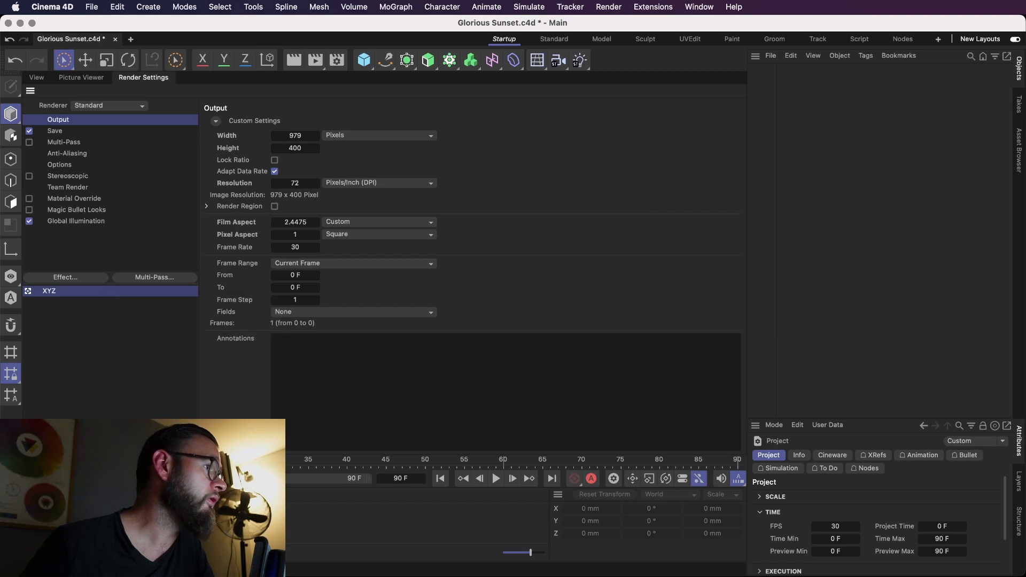
{"action": "right_click", "coordinate": [161, 455]}
{"action": "left_click", "coordinate": [171, 519]}
{"action": "right_click", "coordinate": [171, 518]}
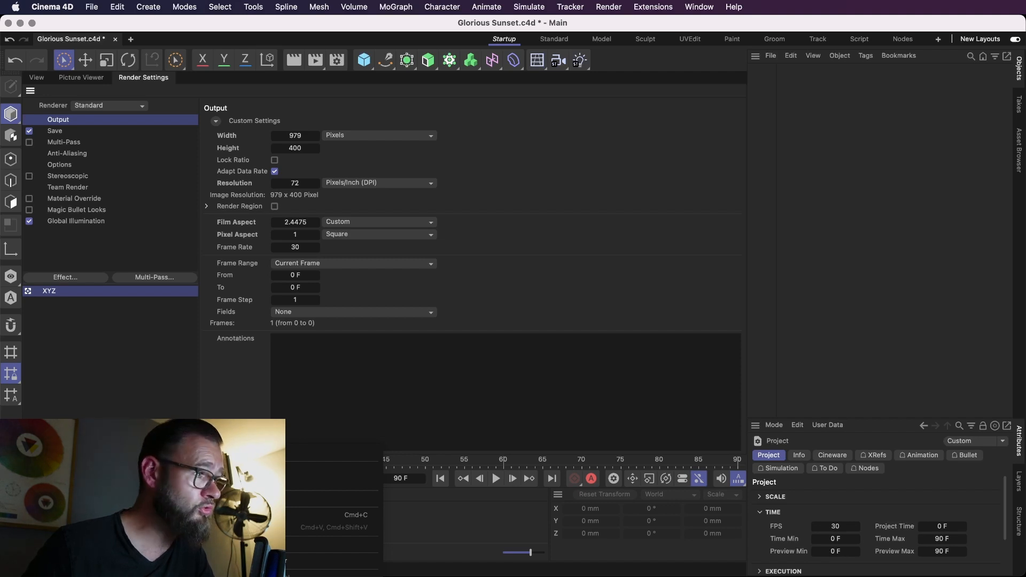
{"action": "left_click", "coordinate": [171, 528]}
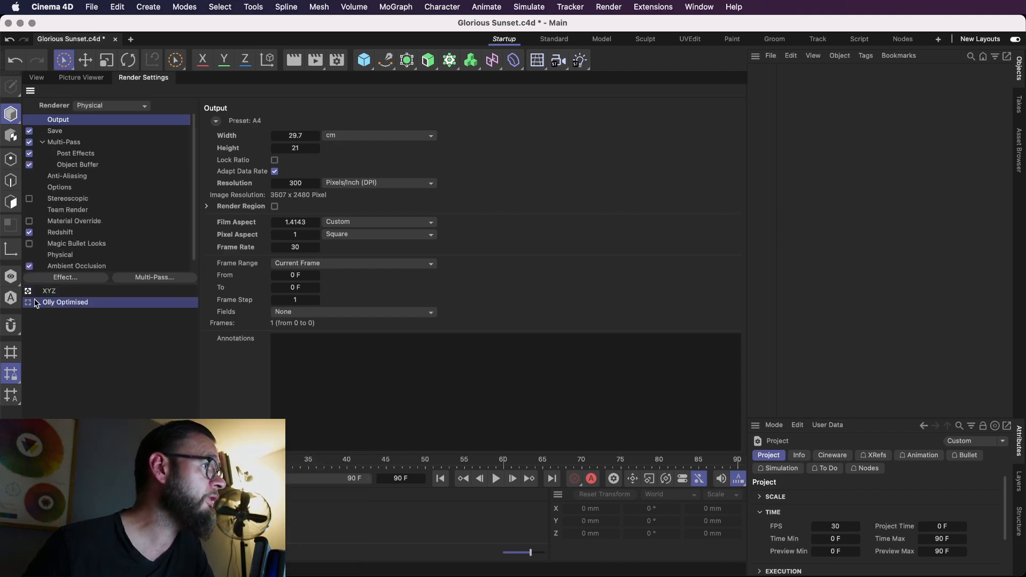
{"action": "left_click", "coordinate": [70, 302]}
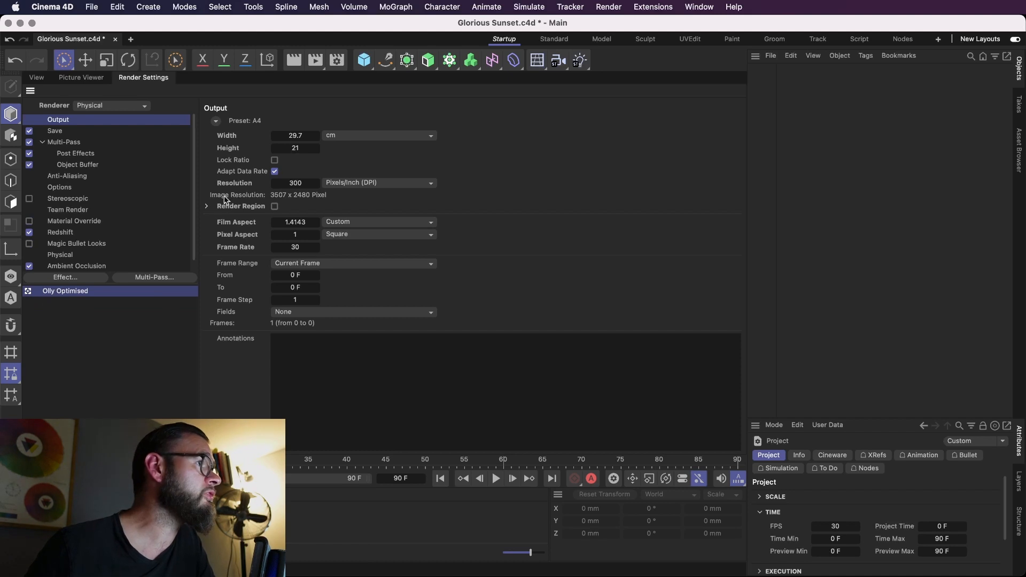
Switch the render output units to pixels and set the size to 2000 by 2000.
{"action": "left_click", "coordinate": [362, 134]}
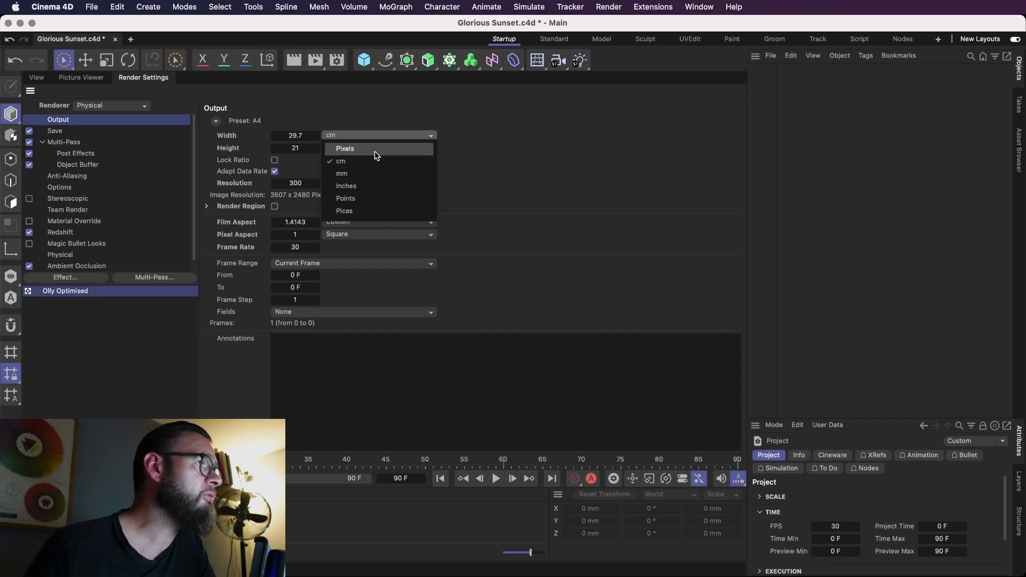
{"action": "left_click", "coordinate": [374, 149]}
{"action": "double_click", "coordinate": [297, 136]}
{"action": "type", "text": "2000"}
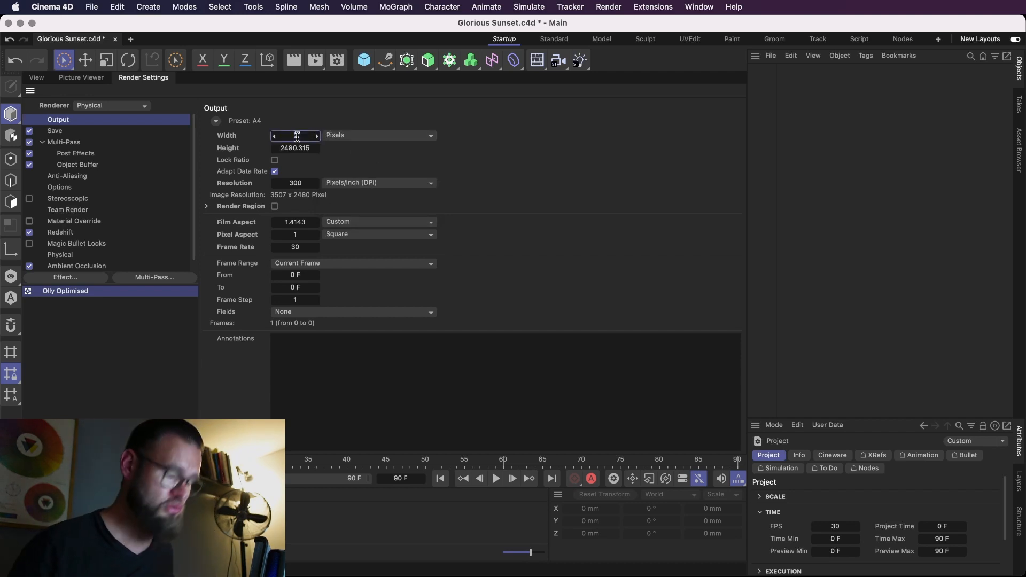
{"action": "key", "text": "Tab"}
{"action": "type", "text": "2000"}
{"action": "key", "text": "Return"}
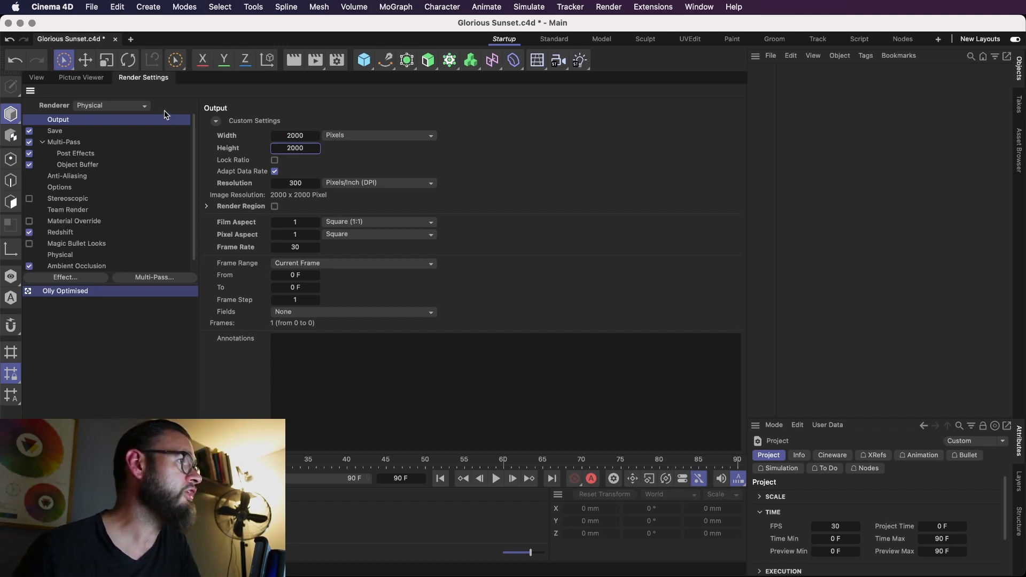
In the viewport's safe frame settings, raise the tint opacity to 58% and set the tint colour's brightness to 0%.
{"action": "left_click", "coordinate": [37, 76]}
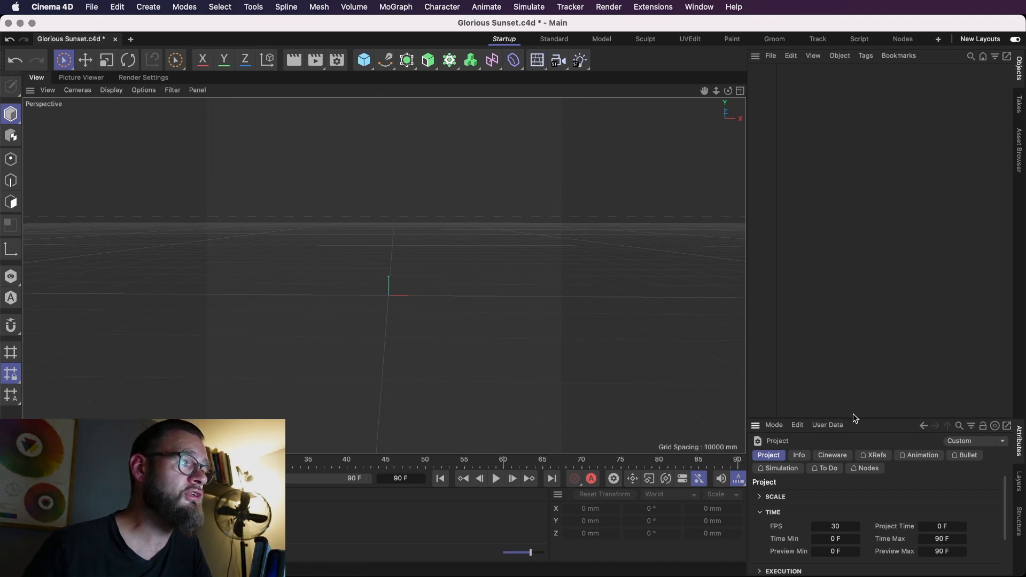
{"action": "left_click_drag", "start_coordinate": [857, 418], "coordinate": [861, 296]}
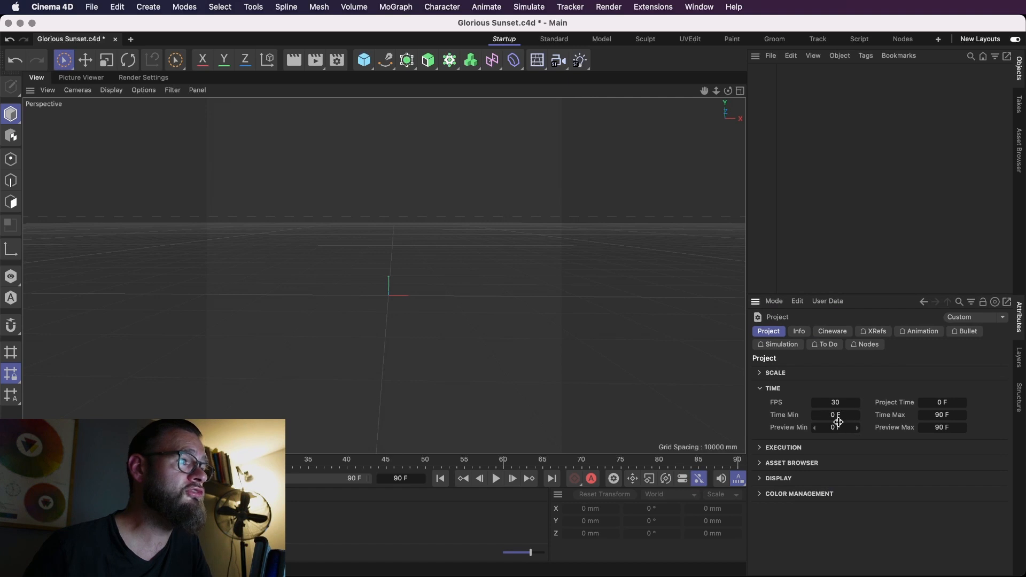
{"action": "key", "text": "shift+v"}
{"action": "left_click", "coordinate": [779, 303]}
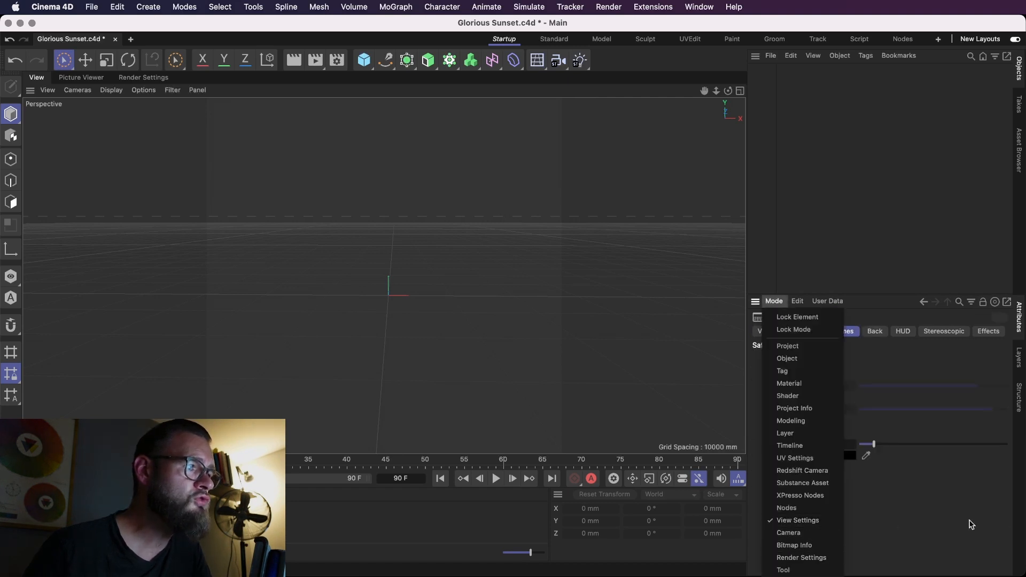
{"action": "left_click", "coordinate": [950, 520]}
{"action": "left_click_drag", "start_coordinate": [874, 446], "coordinate": [945, 451]}
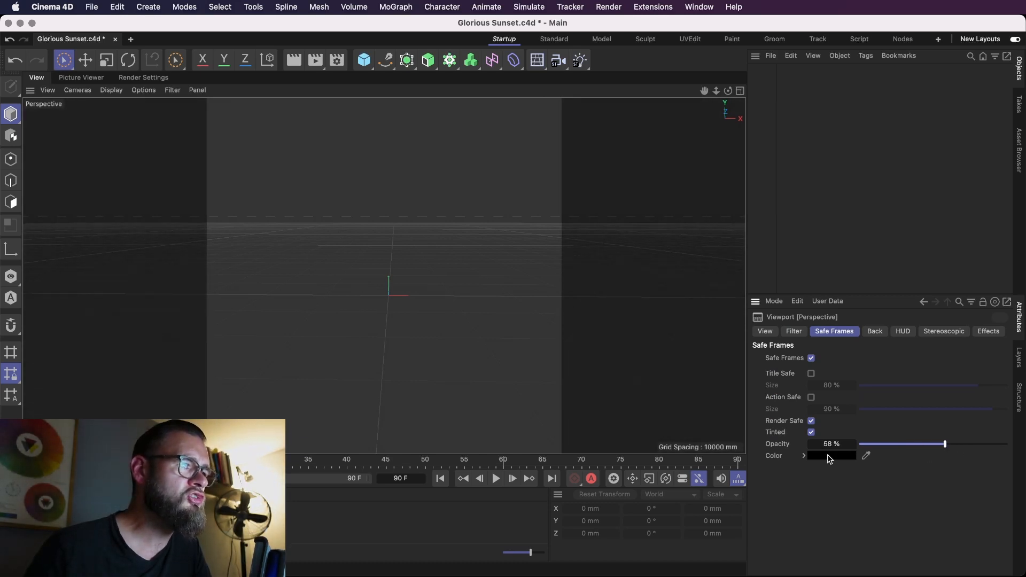
{"action": "left_click", "coordinate": [804, 455]}
{"action": "left_click_drag", "start_coordinate": [950, 512], "coordinate": [822, 511]}
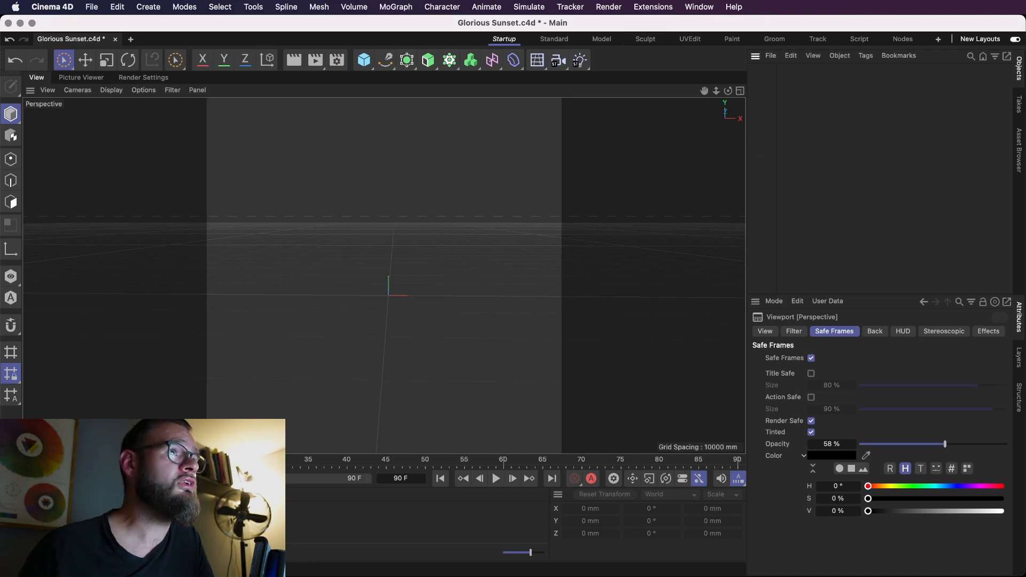
Search the Asset Browser for "sky" and open the Bright Night scene from the Sky category.
{"action": "left_click", "coordinate": [1019, 156]}
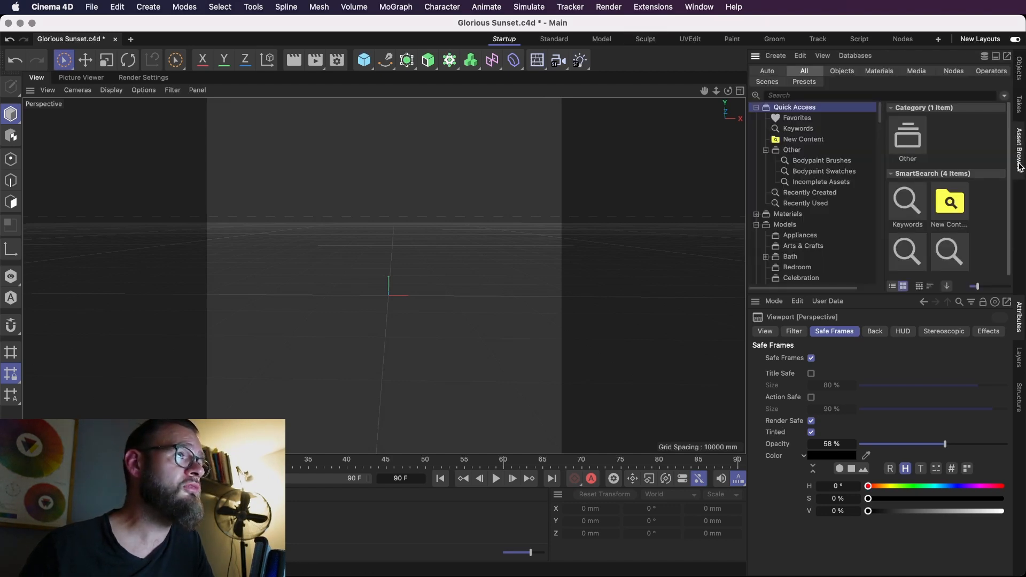
{"action": "left_click", "coordinate": [824, 94]}
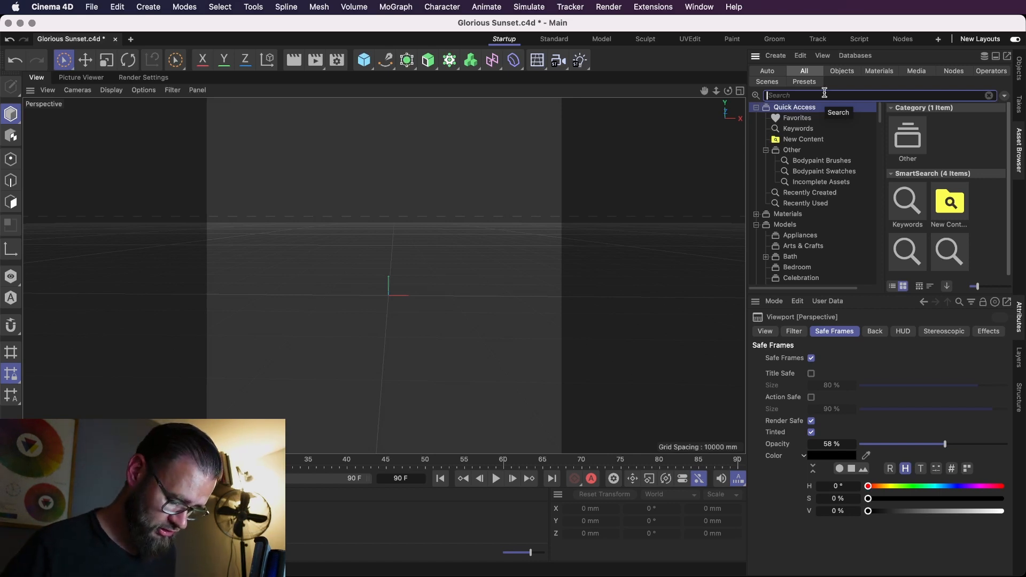
{"action": "type", "text": "sky"}
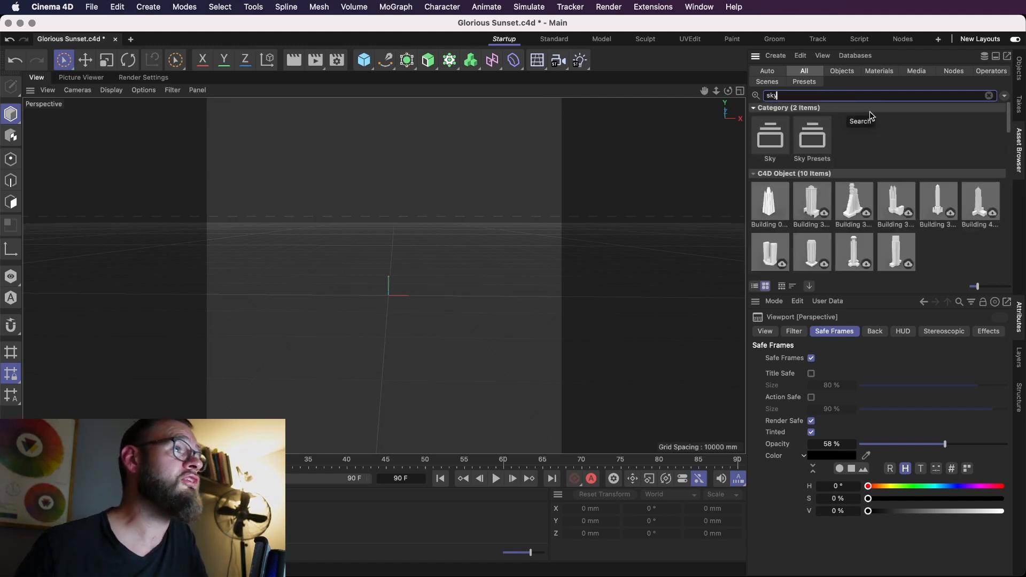
{"action": "left_click", "coordinate": [769, 137]}
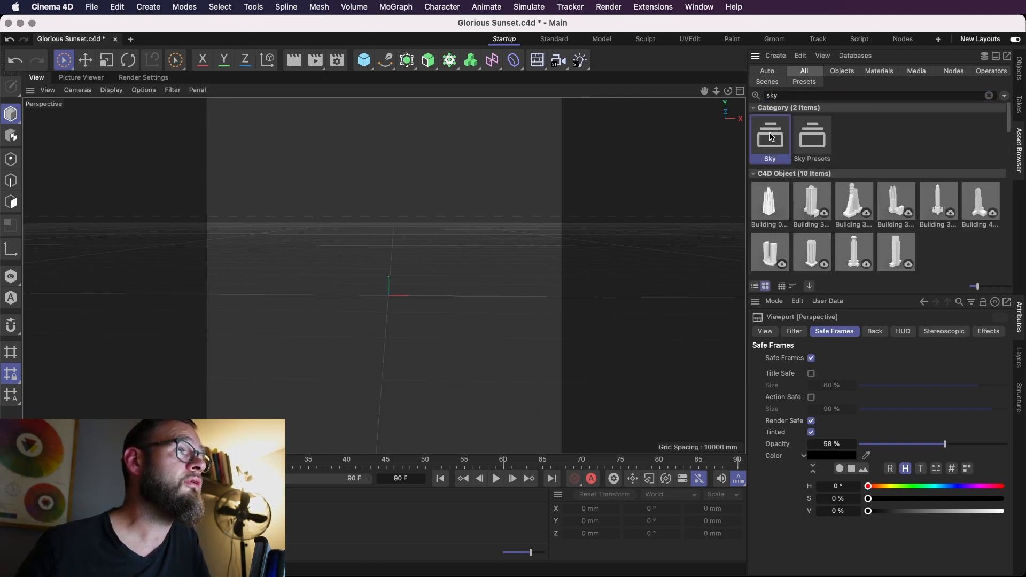
{"action": "double_click", "coordinate": [771, 137]}
{"action": "scroll", "coordinate": [797, 198], "scroll_direction": "down", "scroll_amount": 20}
{"action": "scroll", "coordinate": [807, 195], "scroll_direction": "down", "scroll_amount": 5}
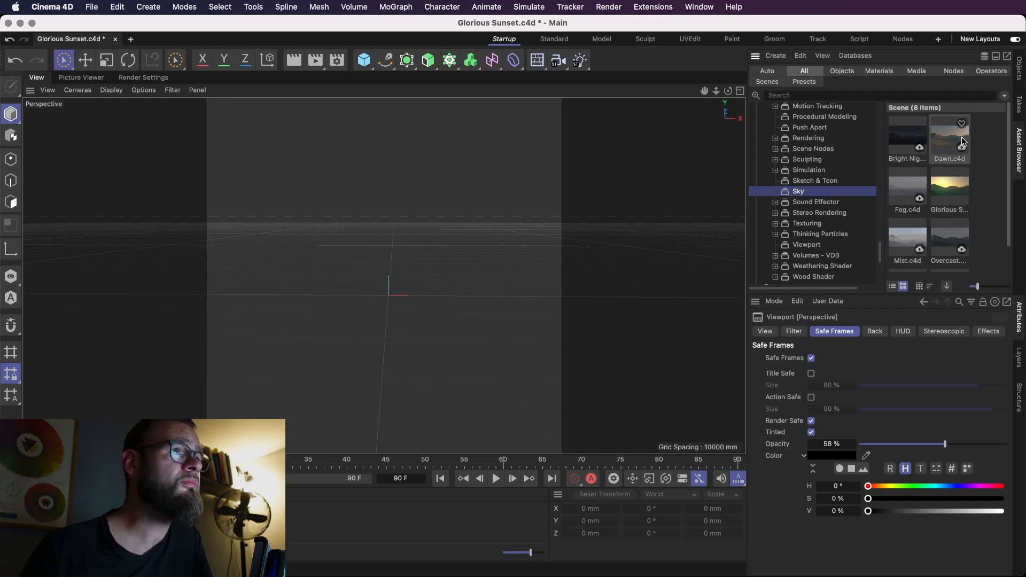
{"action": "double_click", "coordinate": [904, 140]}
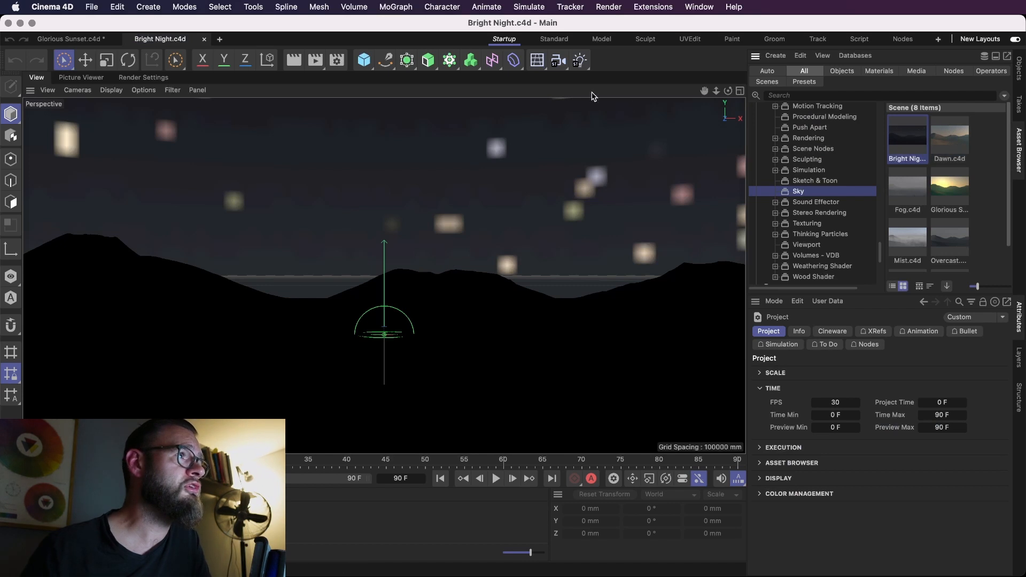
Start an interactive render region in the Bright Night scene and enlarge it to nearly the full viewport height.
{"action": "key", "text": "alt+r"}
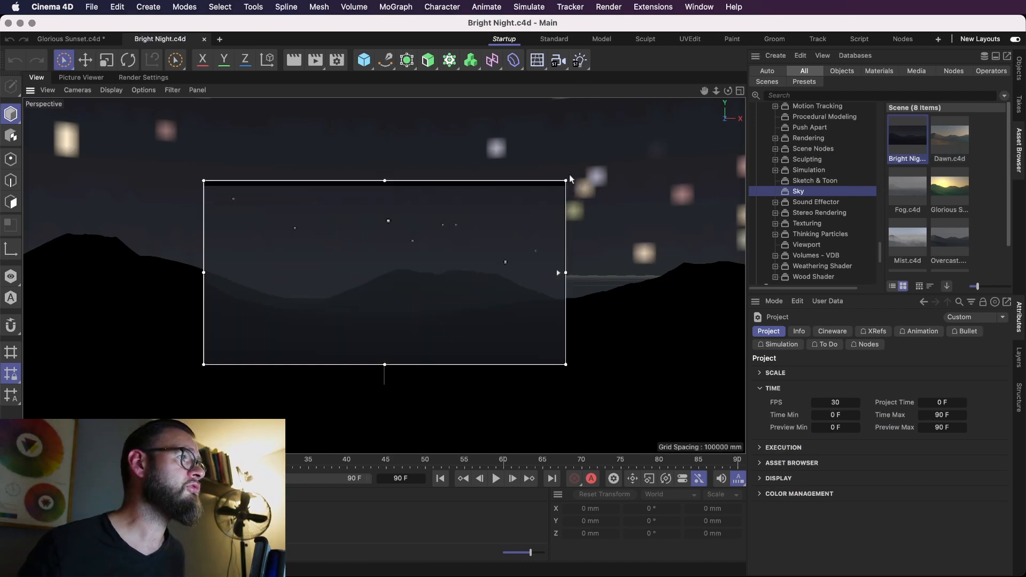
{"action": "left_click_drag", "start_coordinate": [567, 187], "coordinate": [571, 99]}
{"action": "left_click_drag", "start_coordinate": [572, 366], "coordinate": [578, 433]}
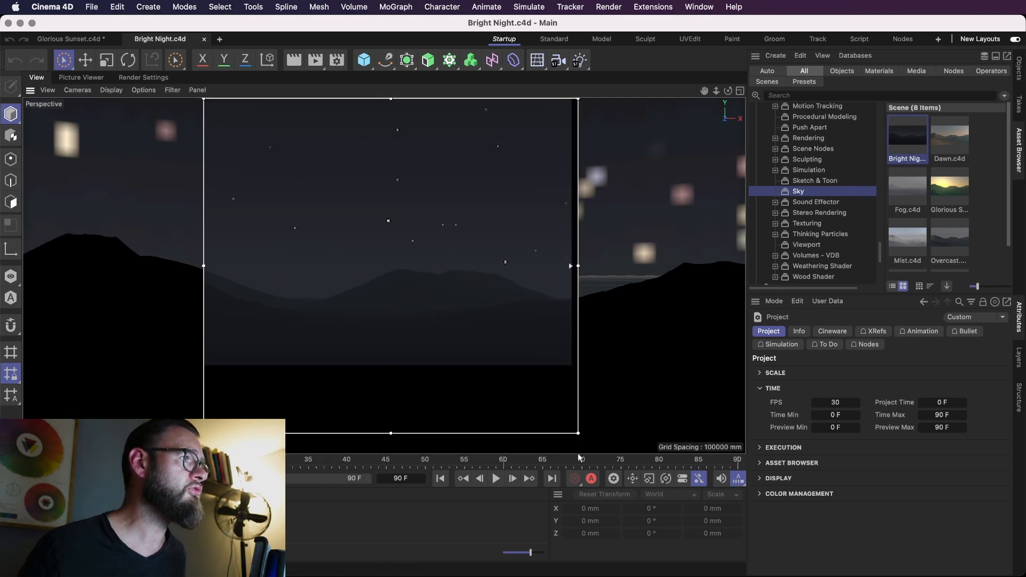
Load the saved Optimised render preset into the Bright Night scene's render settings.
{"action": "left_click", "coordinate": [155, 78]}
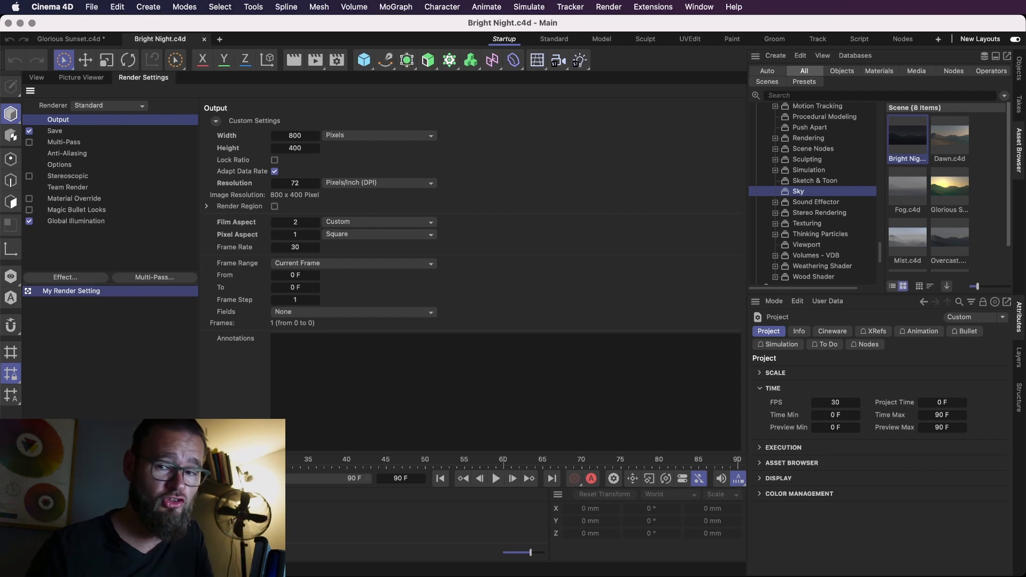
{"action": "right_click", "coordinate": [166, 443]}
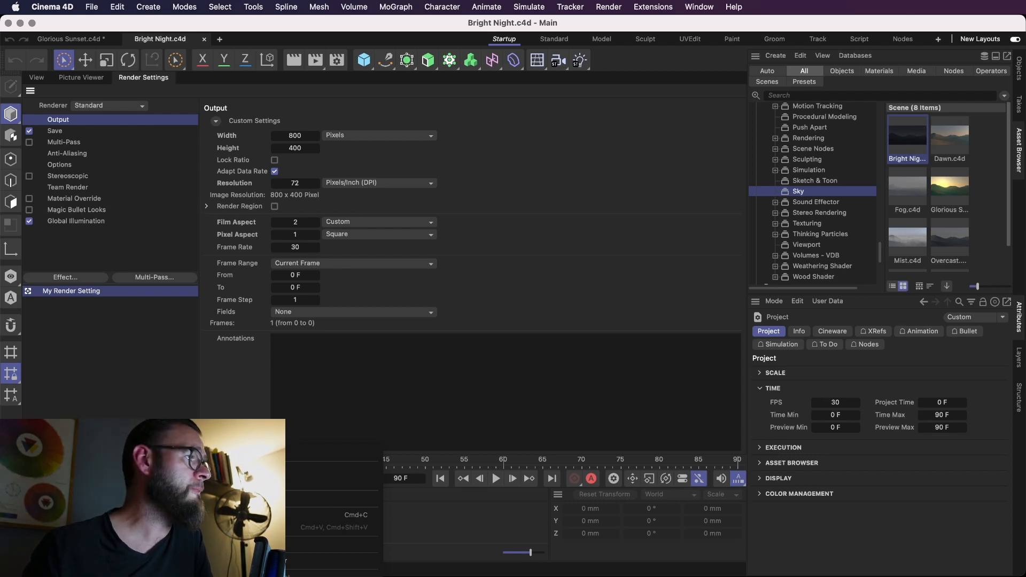
{"action": "left_click", "coordinate": [240, 482]}
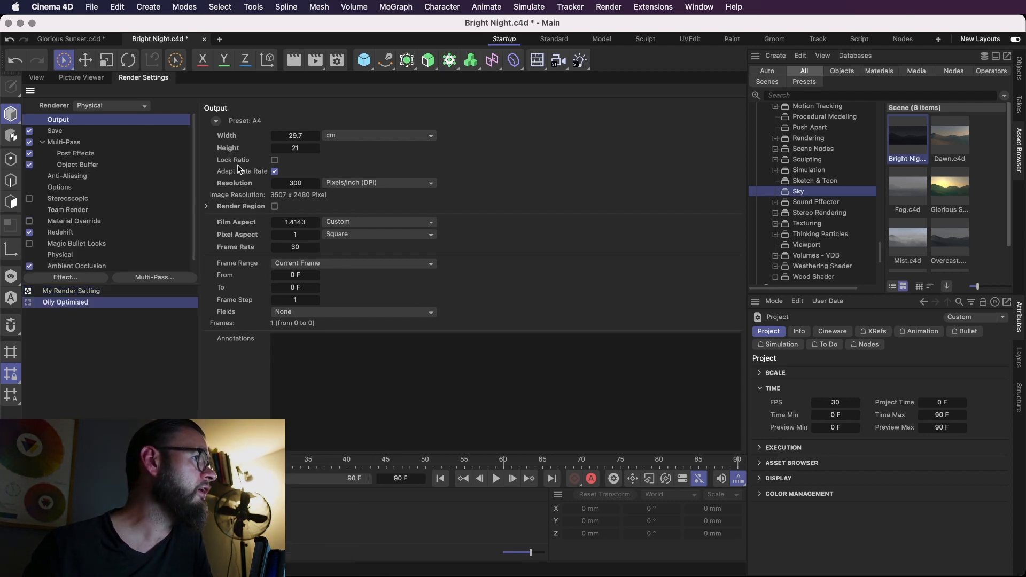
Switch the render output size units to pixels and set the width and height to 2000 each.
{"action": "left_click", "coordinate": [333, 140]}
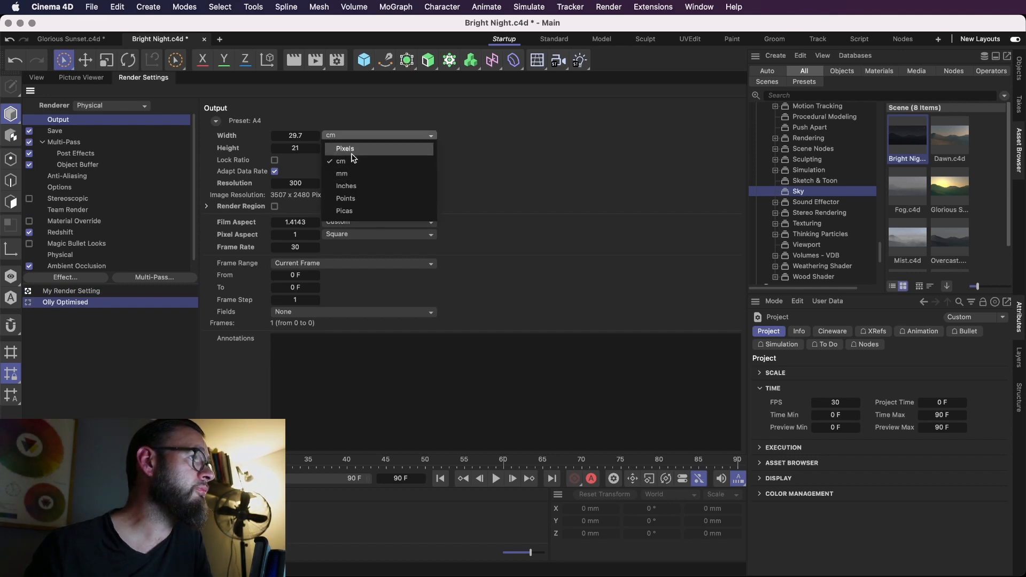
{"action": "left_click", "coordinate": [348, 148]}
{"action": "double_click", "coordinate": [301, 137]}
{"action": "type", "text": "2"}
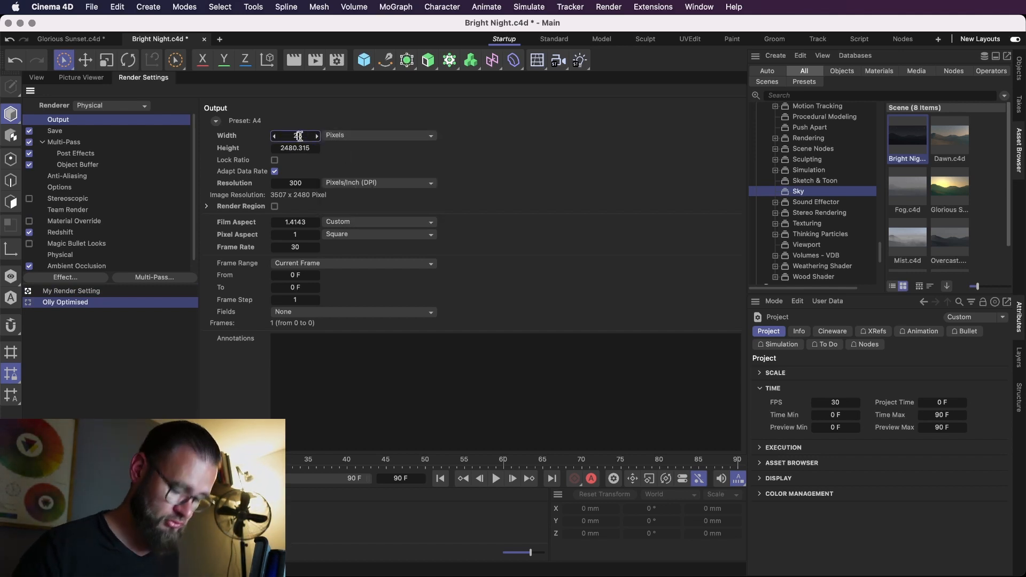
{"action": "type", "text": "0000"}
{"action": "key", "text": "Return"}
{"action": "key", "text": "Tab"}
{"action": "type", "text": "22"}
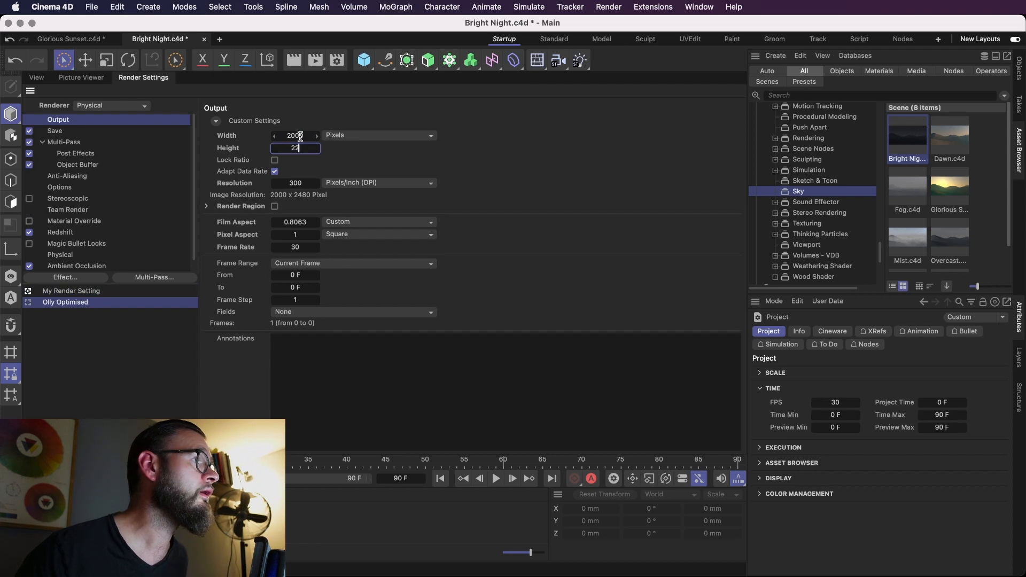
{"action": "type", "text": "00"}
{"action": "key", "text": "Return"}
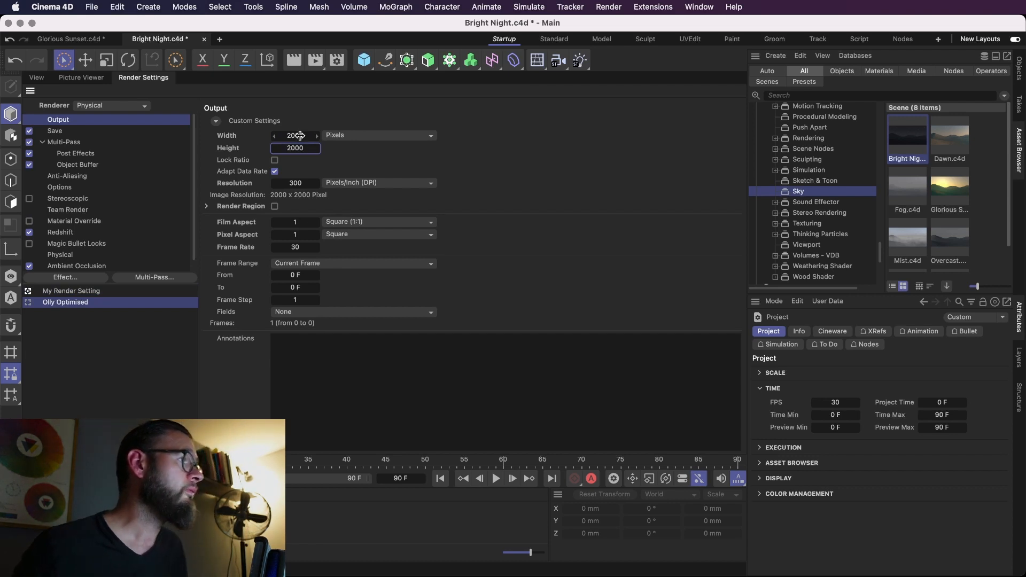
Delete the My Render Setting entry from the render settings and turn off the interactive render region in the viewport.
{"action": "left_click", "coordinate": [84, 292]}
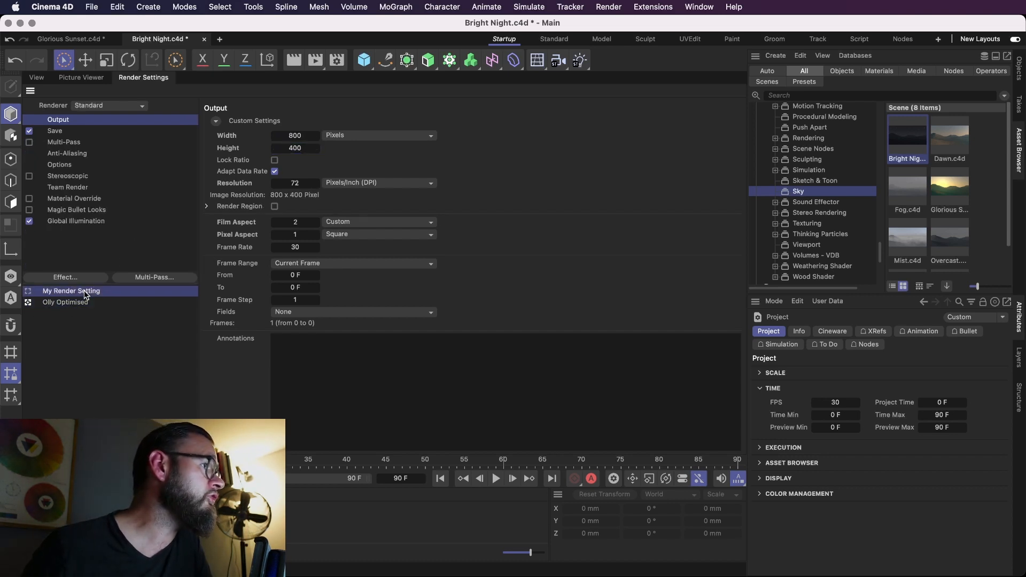
{"action": "key", "text": "BackSpace"}
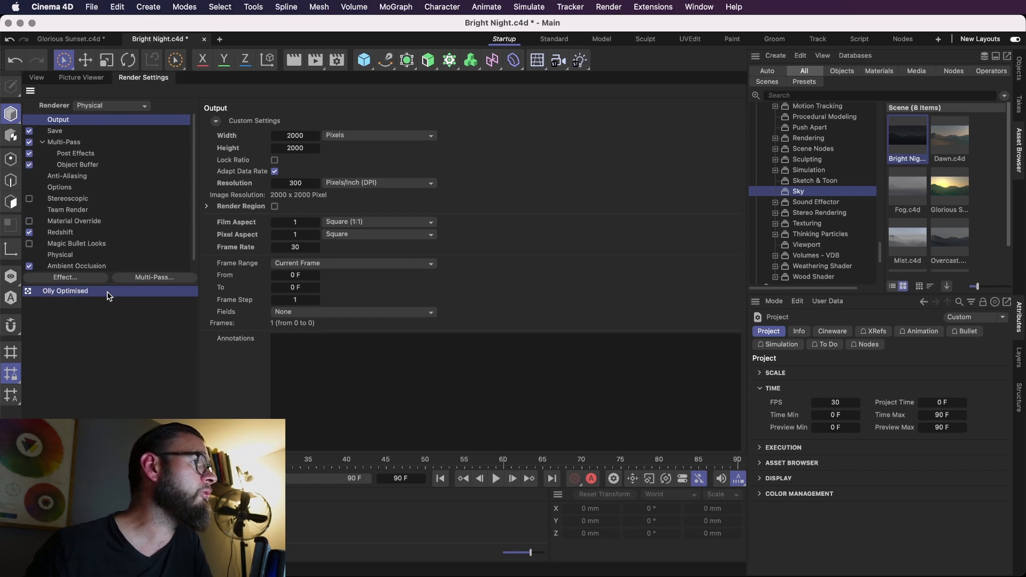
{"action": "left_click", "coordinate": [83, 79]}
{"action": "left_click", "coordinate": [37, 78]}
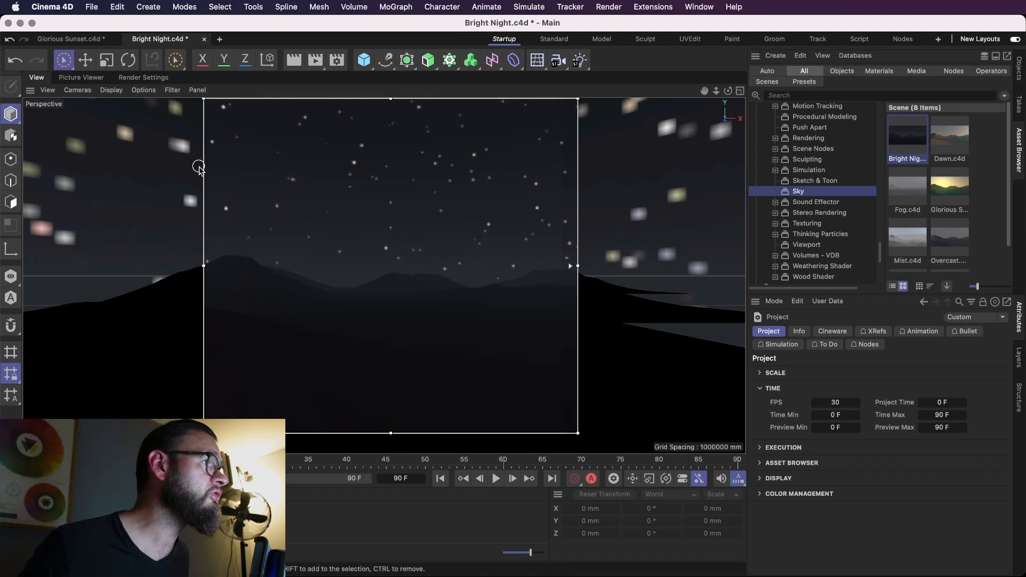
{"action": "key", "text": "alt+r"}
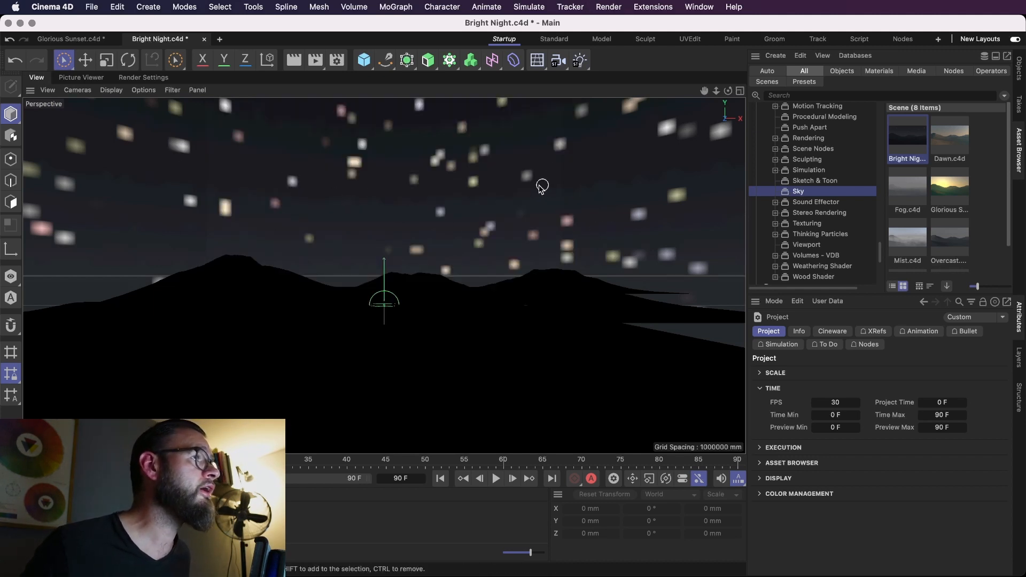
In the viewport's safe frame settings, set the tint opacity to 52% and the tint colour's brightness to 9%.
{"action": "left_click", "coordinate": [774, 301]}
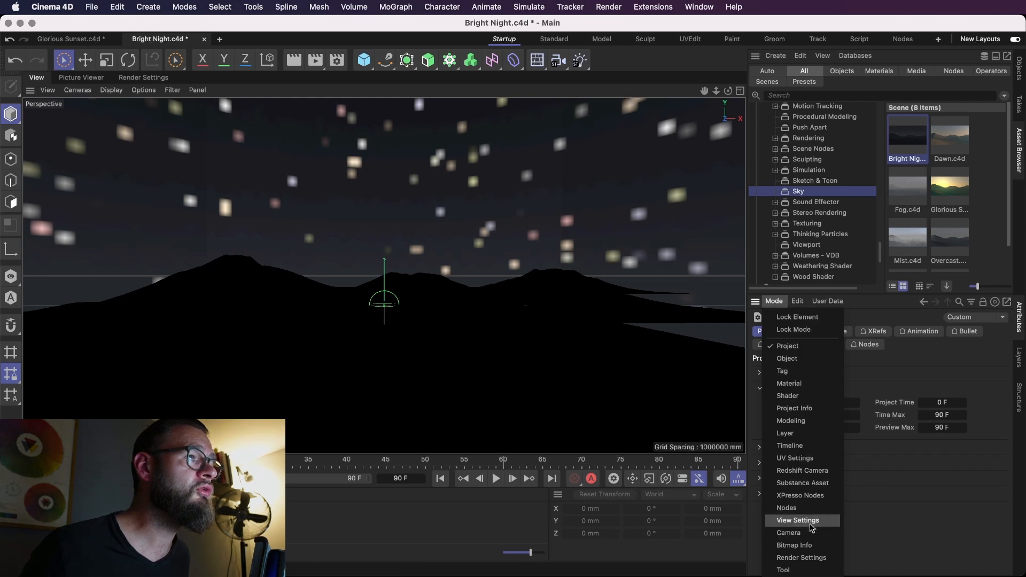
{"action": "left_click", "coordinate": [802, 512]}
{"action": "left_click", "coordinate": [775, 301]}
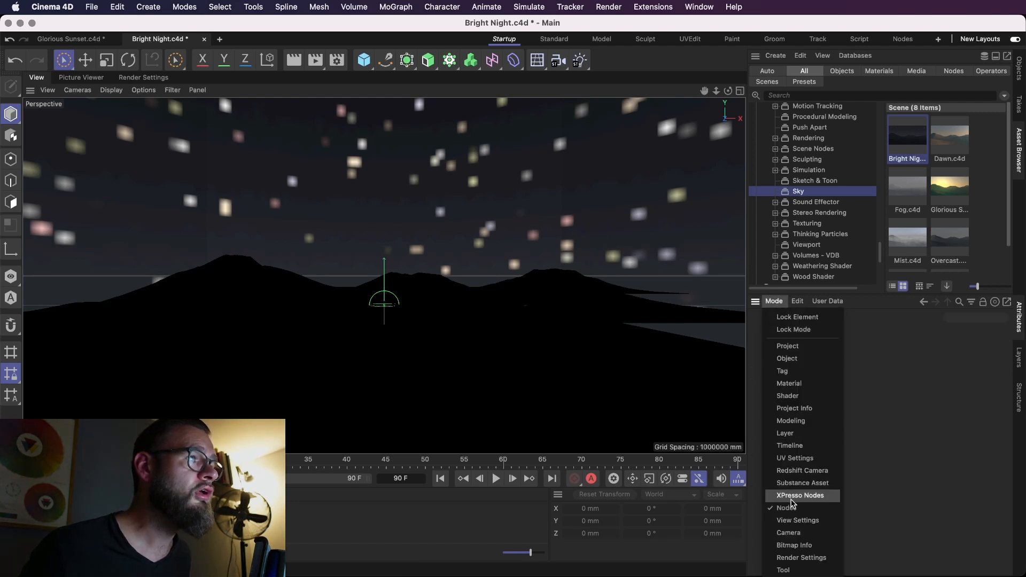
{"action": "left_click", "coordinate": [773, 520]}
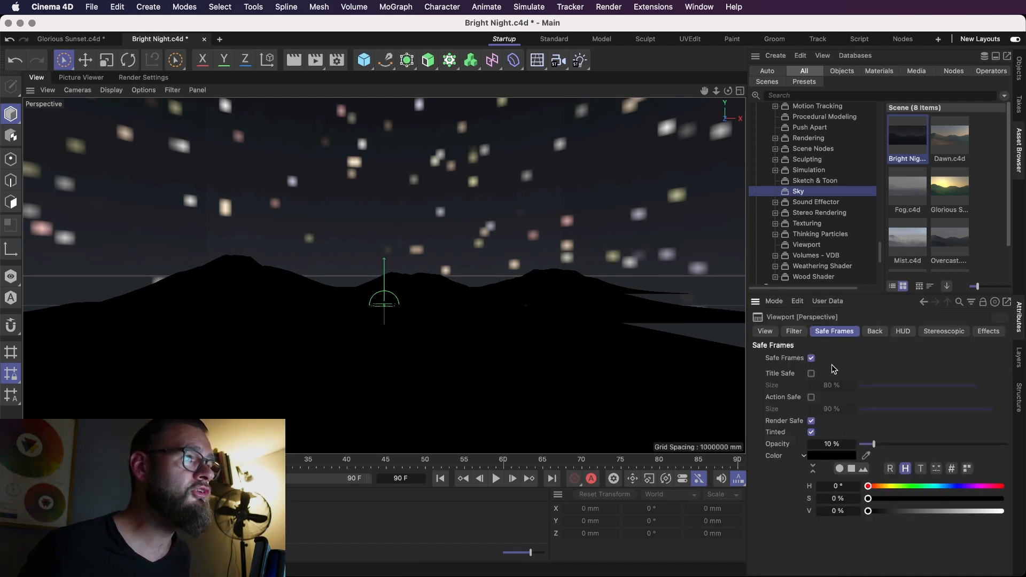
{"action": "left_click_drag", "start_coordinate": [871, 446], "coordinate": [933, 447]}
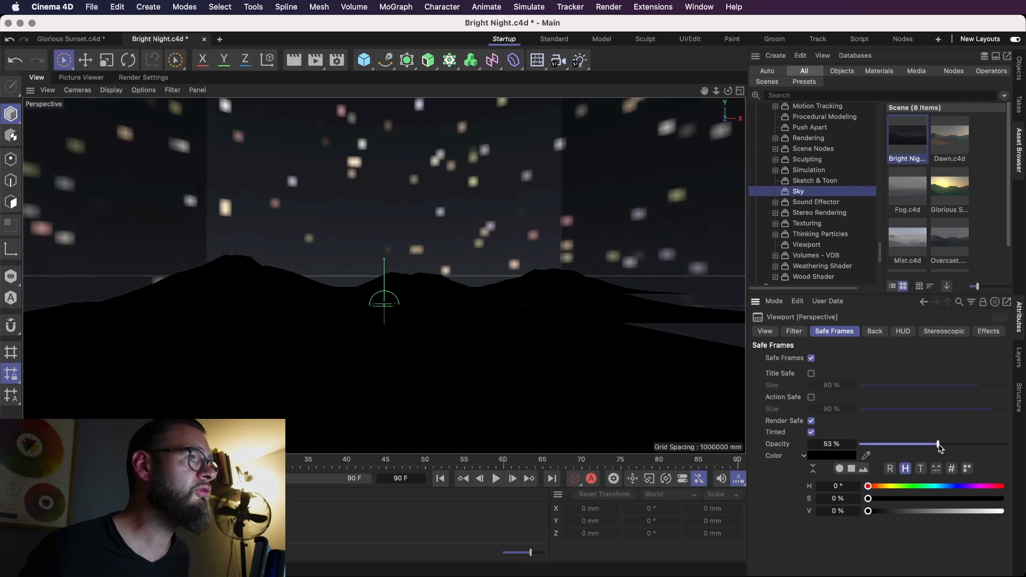
{"action": "left_click_drag", "start_coordinate": [918, 512], "coordinate": [881, 513]}
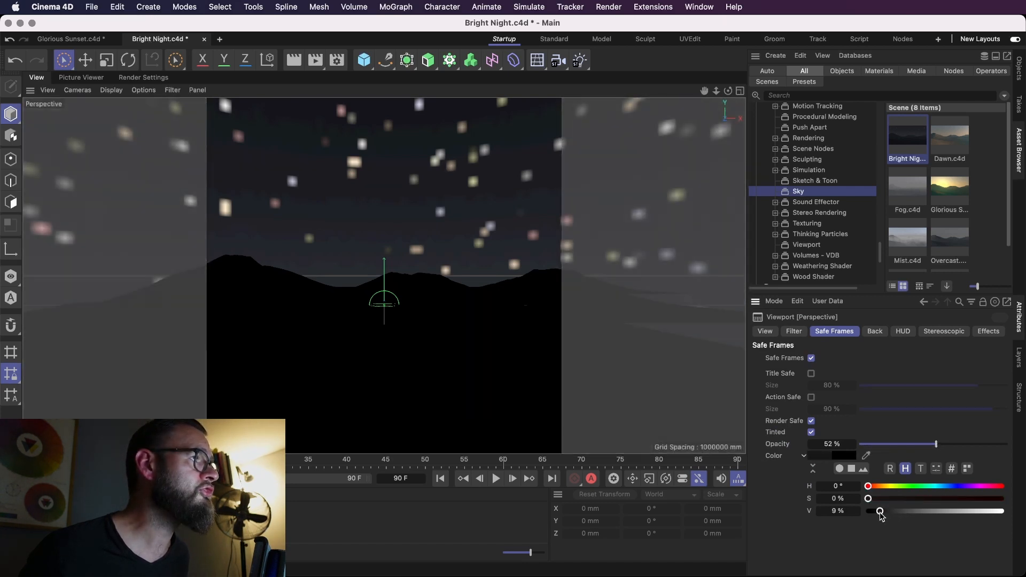
Disable the moon, stars and planets in the Physical Sky object's details.
{"action": "left_click", "coordinate": [1022, 68]}
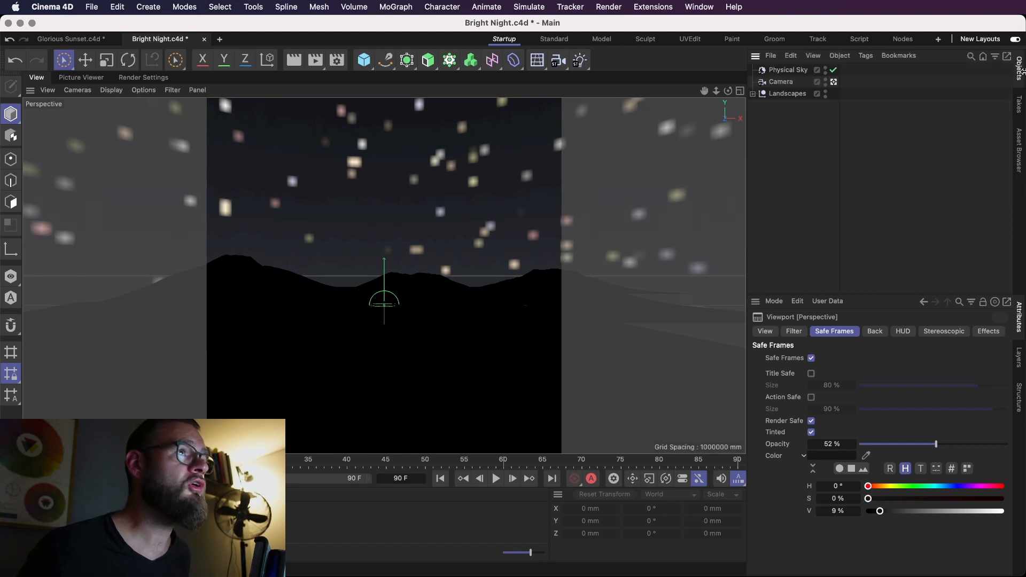
{"action": "left_click", "coordinate": [784, 70]}
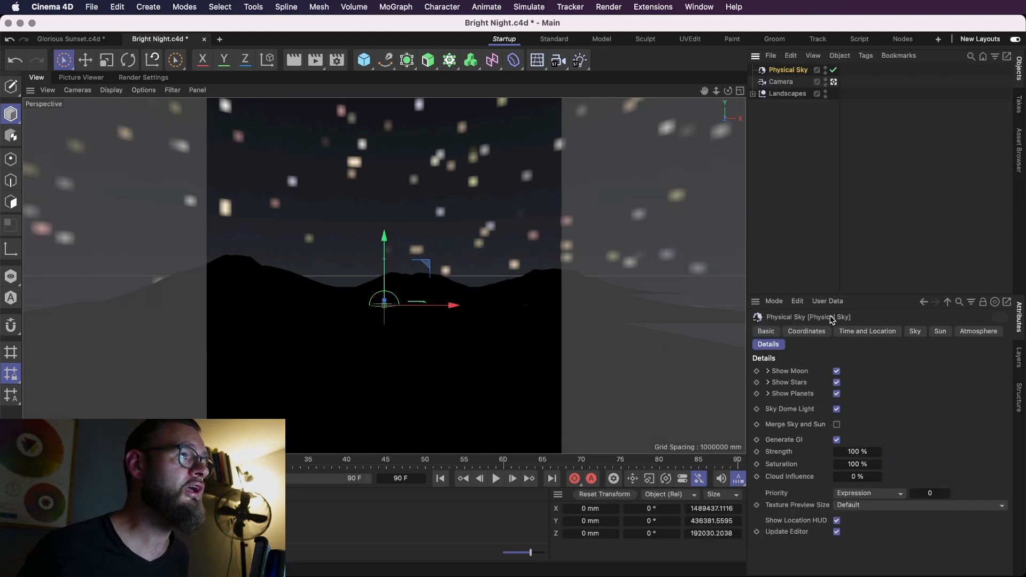
{"action": "left_click", "coordinate": [837, 382]}
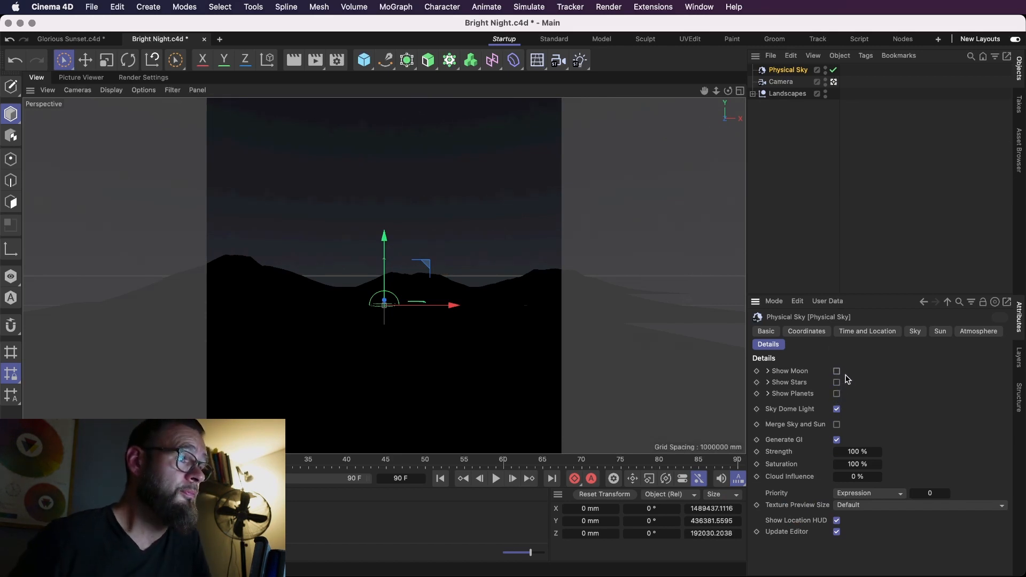
Add a Sphere primitive to the Bright Night scene.
{"action": "left_click", "coordinate": [363, 61]}
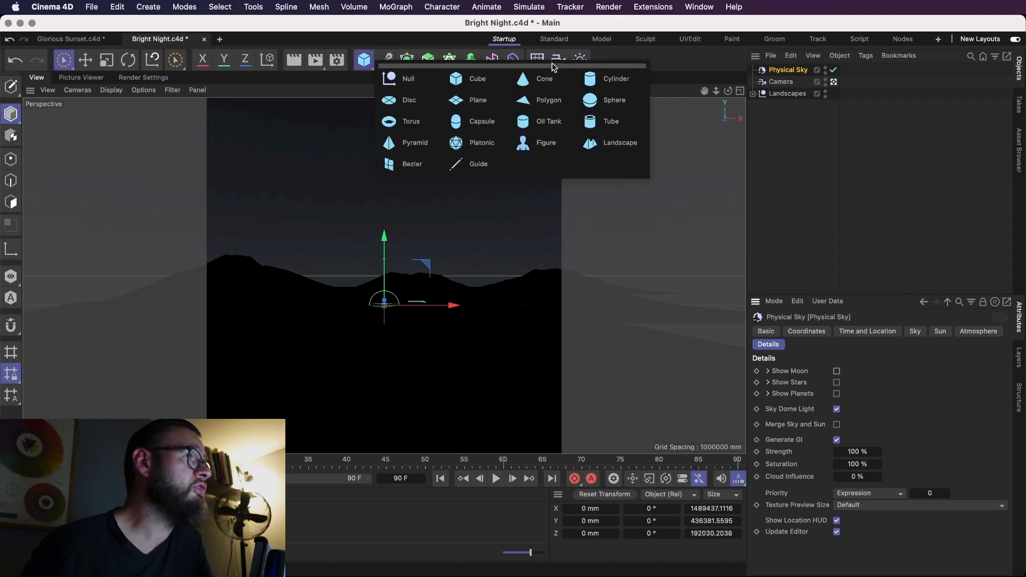
{"action": "left_click", "coordinate": [586, 102]}
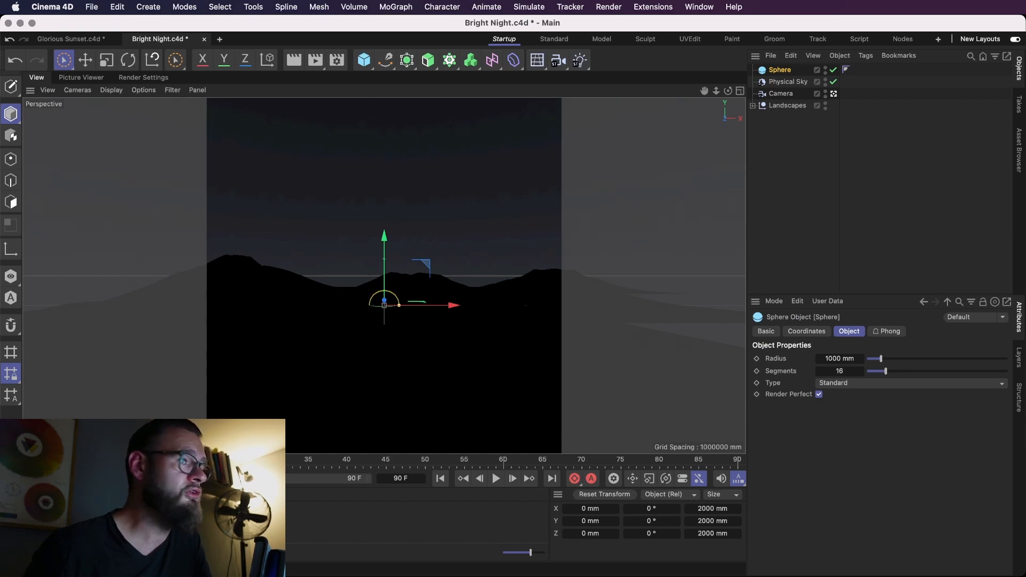
{"action": "left_click_drag", "start_coordinate": [143, 497], "coordinate": [873, 496]}
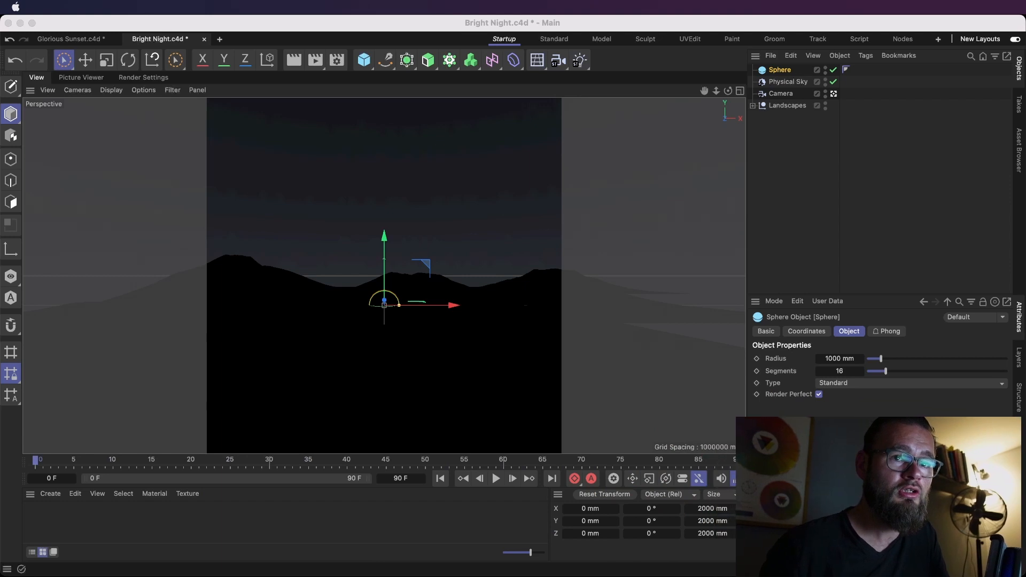
Create a new material with only the Luminance channel enabled and tint it warm, with hue 45° and saturation about 14%.
{"action": "left_click", "coordinate": [50, 494]}
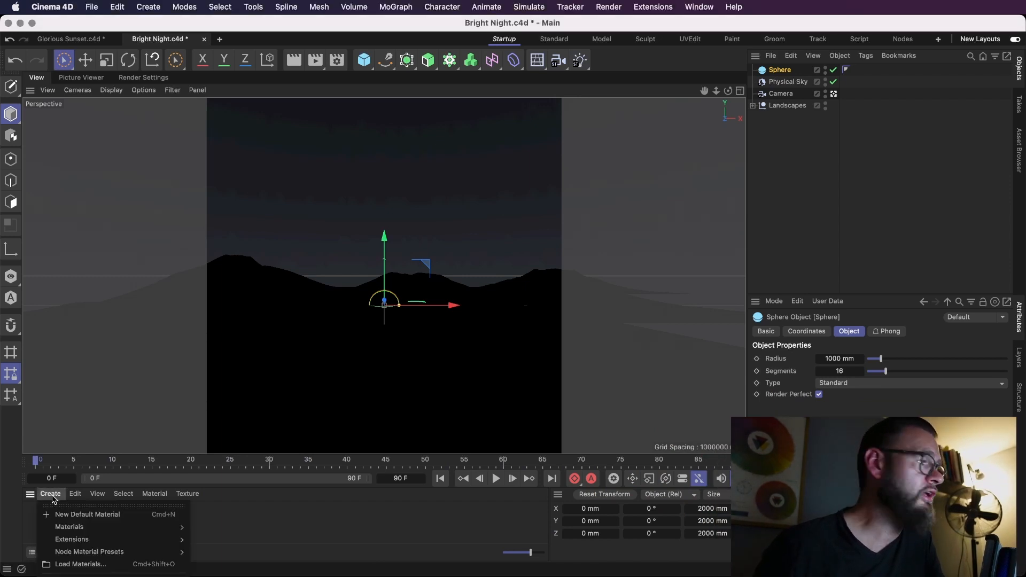
{"action": "left_click", "coordinate": [64, 515]}
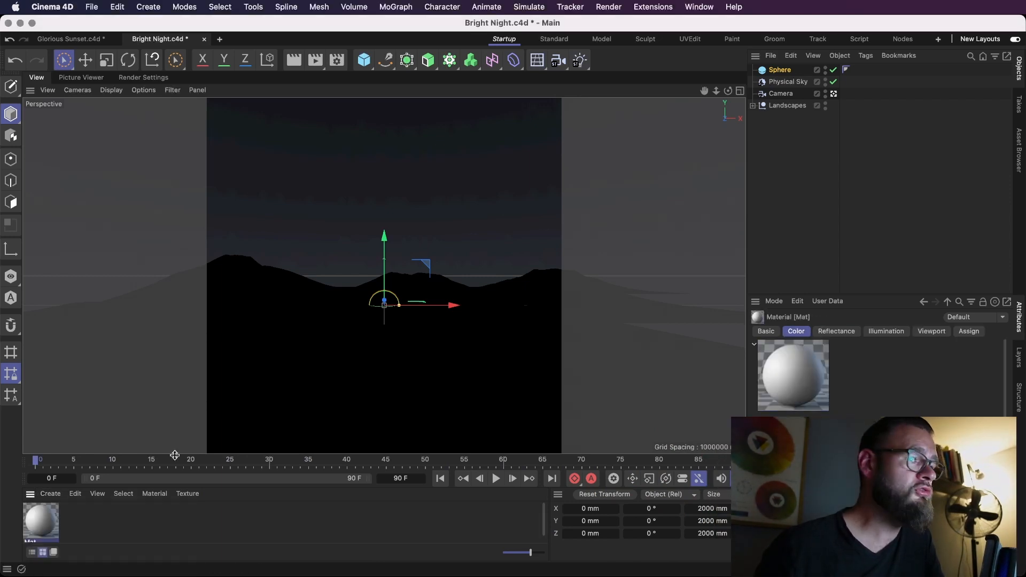
{"action": "double_click", "coordinate": [43, 521]}
{"action": "left_click_drag", "start_coordinate": [368, 204], "coordinate": [332, 144]}
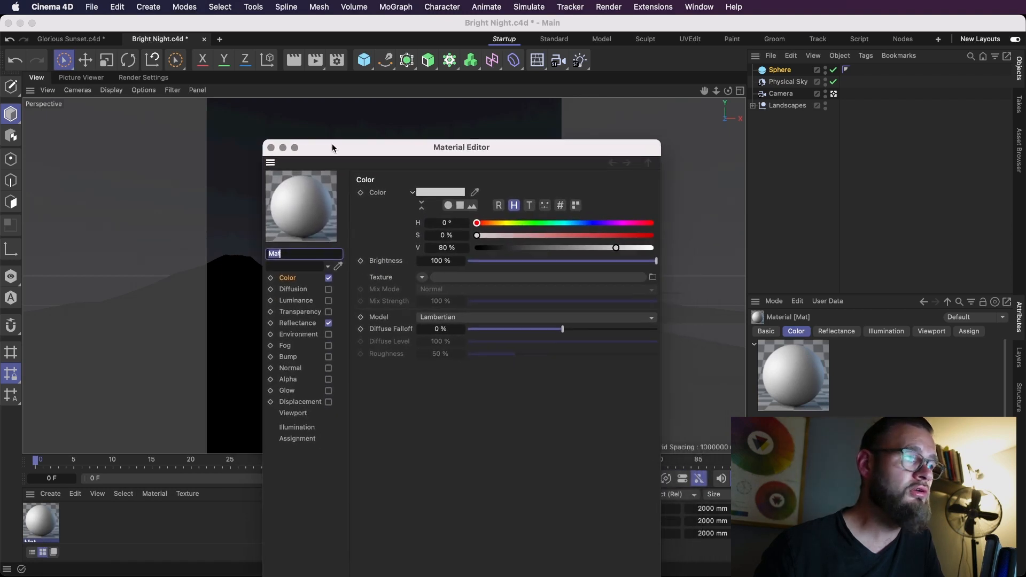
{"action": "left_click", "coordinate": [328, 300]}
{"action": "left_click", "coordinate": [328, 278]}
{"action": "left_click", "coordinate": [329, 323]}
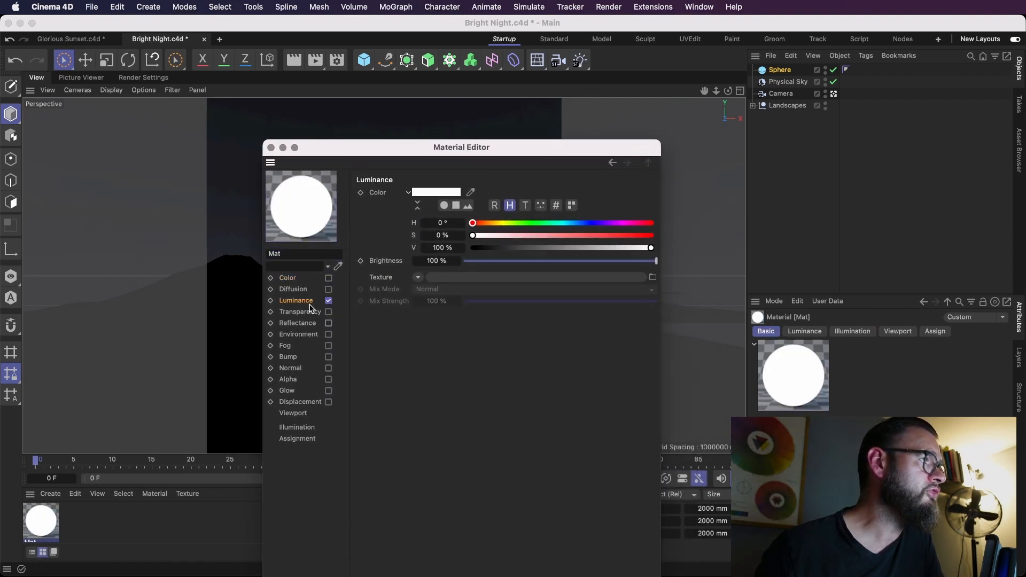
{"action": "left_click", "coordinate": [492, 223]}
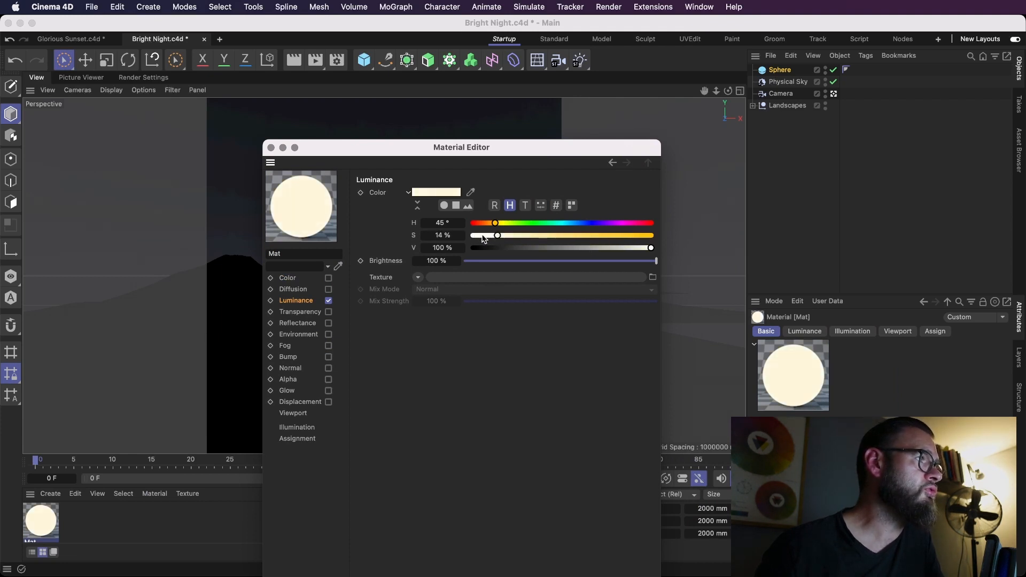
{"action": "left_click", "coordinate": [271, 148]}
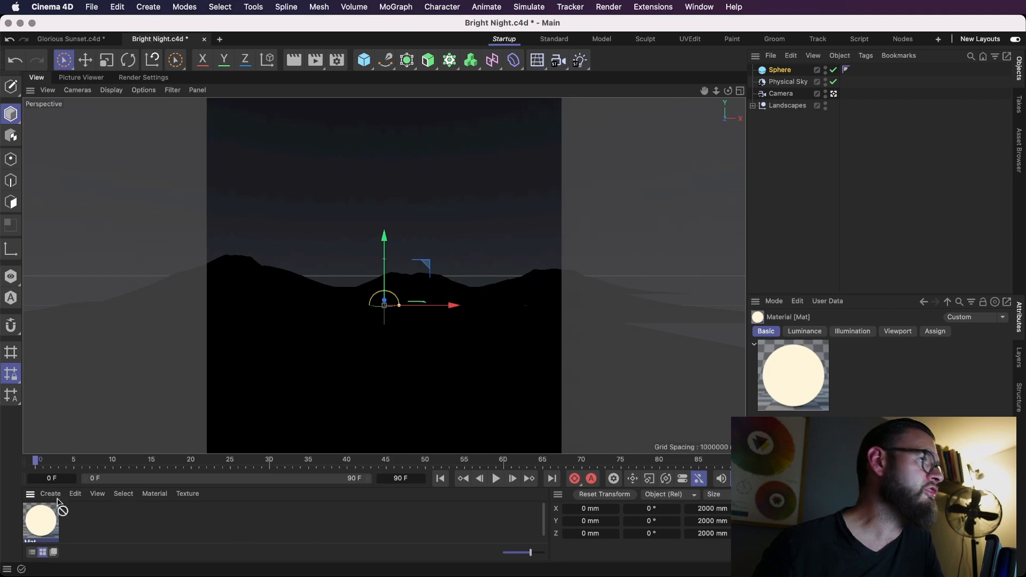
Apply the glowing material to the sphere and move it into the night sky at about X 5404 mm, Y 7655 mm.
{"action": "left_click_drag", "start_coordinate": [783, 75], "coordinate": [781, 71]}
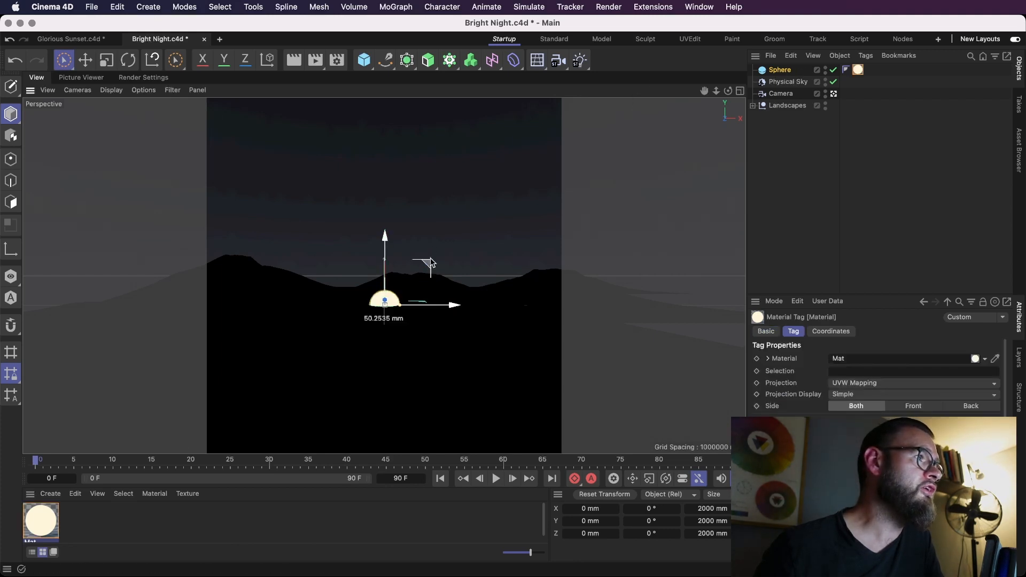
{"action": "left_click_drag", "start_coordinate": [424, 264], "coordinate": [509, 155]}
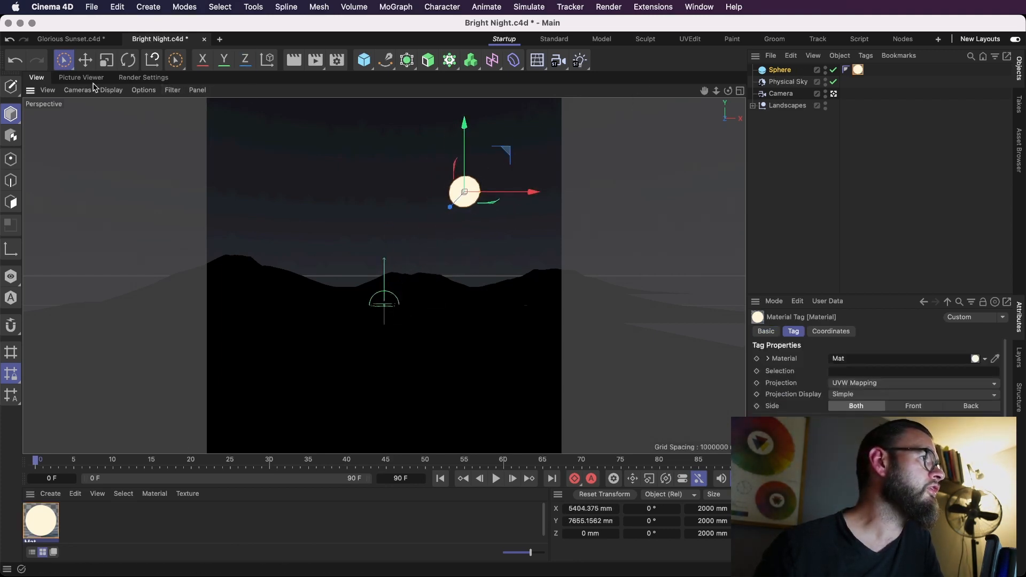
Preview the glowing sphere against the sky with the interactive render region, and turn the region off again.
{"action": "left_click", "coordinate": [111, 90]}
{"action": "mouse_move", "coordinate": [143, 89]}
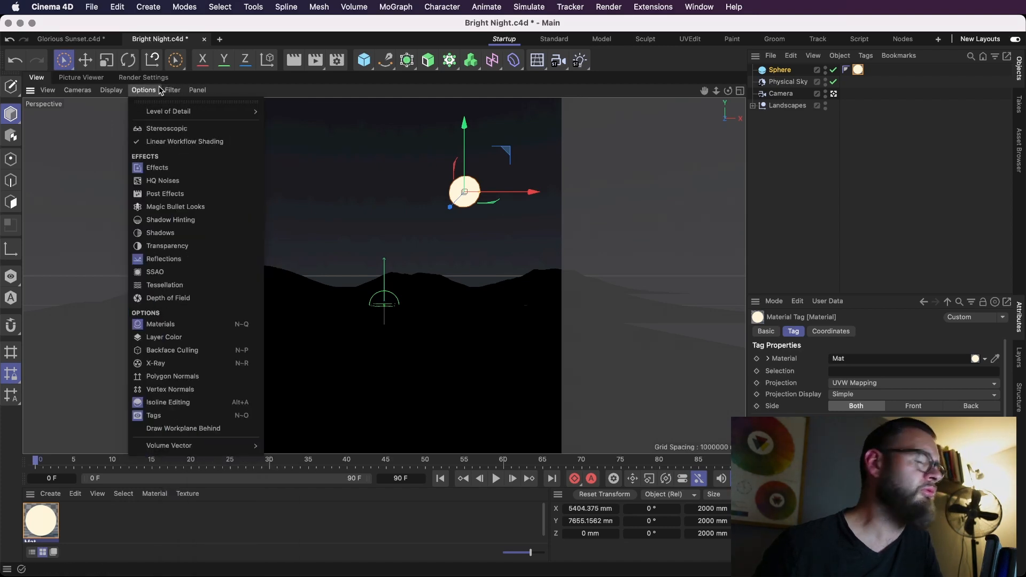
{"action": "left_click", "coordinate": [239, 95]}
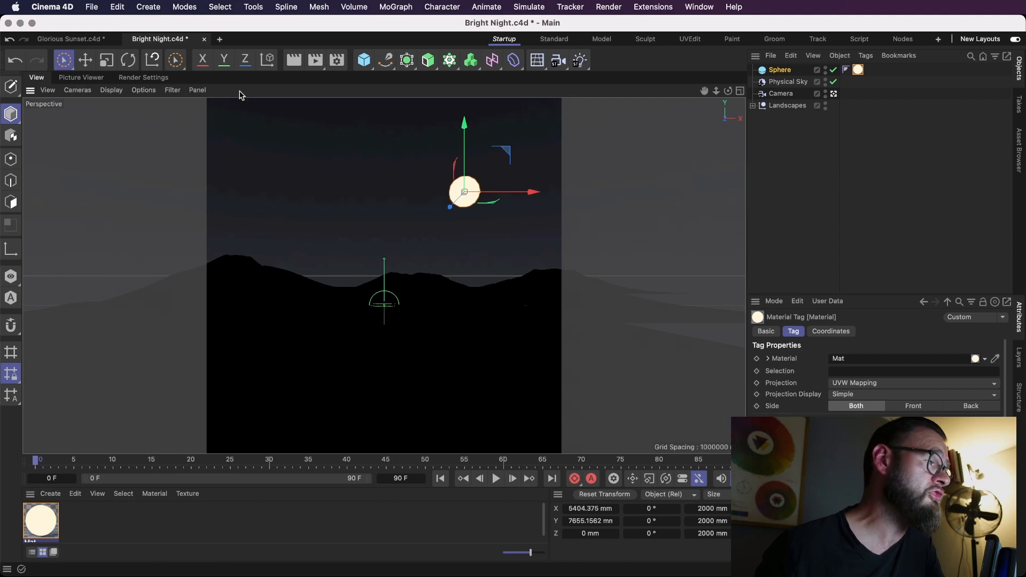
{"action": "key", "text": "alt+r"}
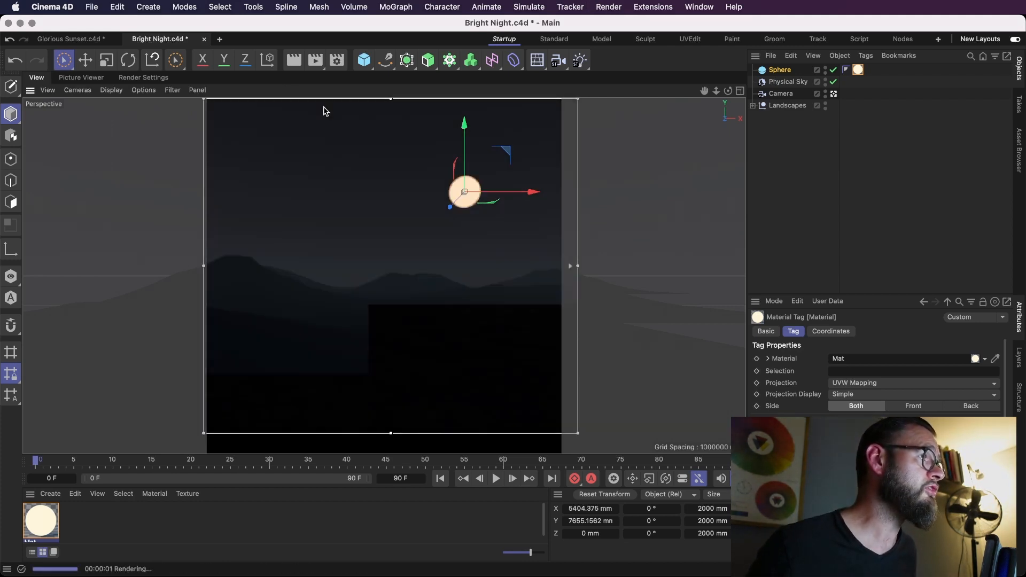
{"action": "key", "text": "alt+r"}
Using the four-view layout, lower the sphere to the mountain line at about X 4152 mm, Y 1850 mm.
{"action": "left_click", "coordinate": [740, 92]}
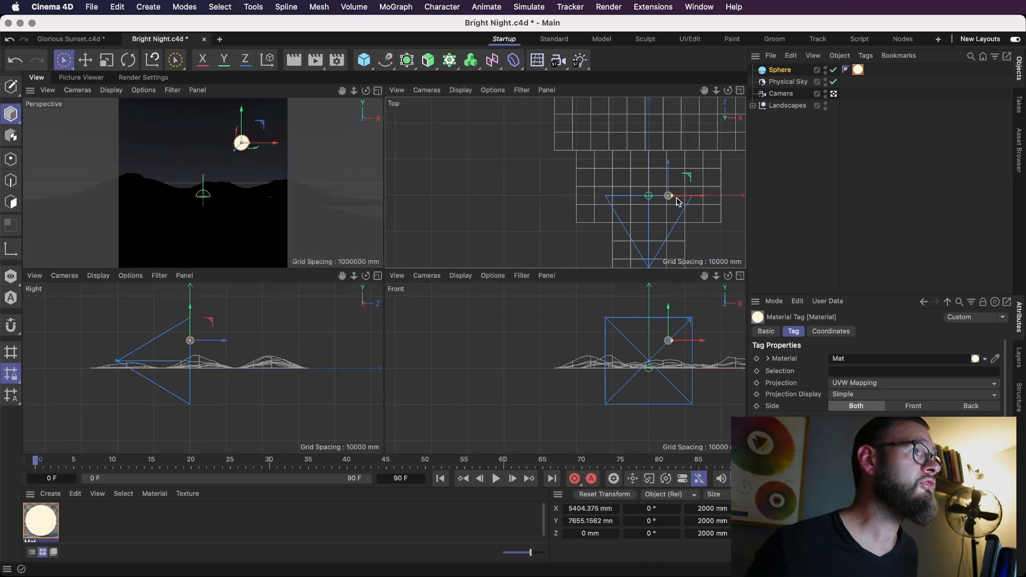
{"action": "middle_click_drag", "start_coordinate": [677, 205], "coordinate": [632, 220], "text": "alt"}
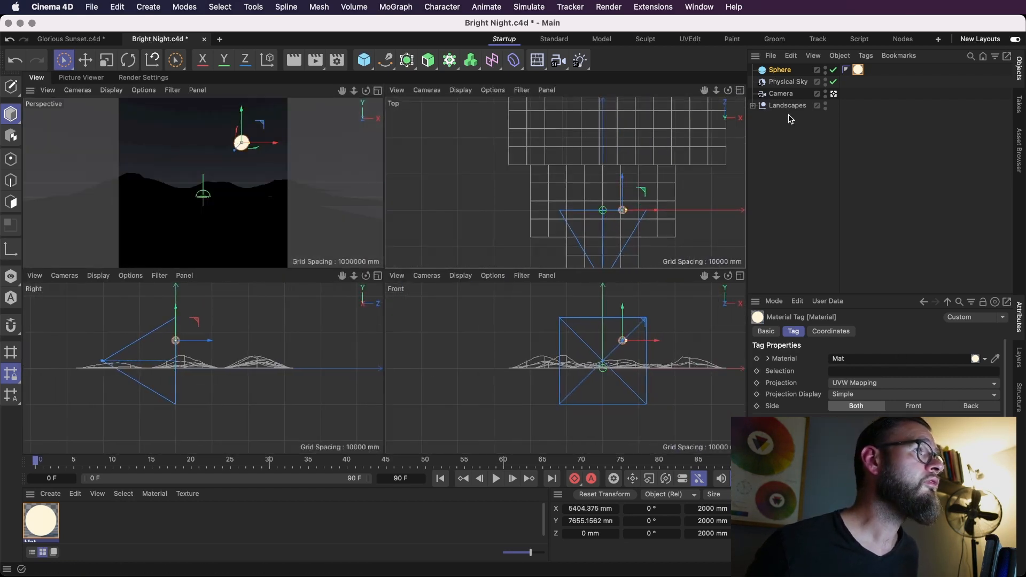
{"action": "left_click", "coordinate": [620, 216]}
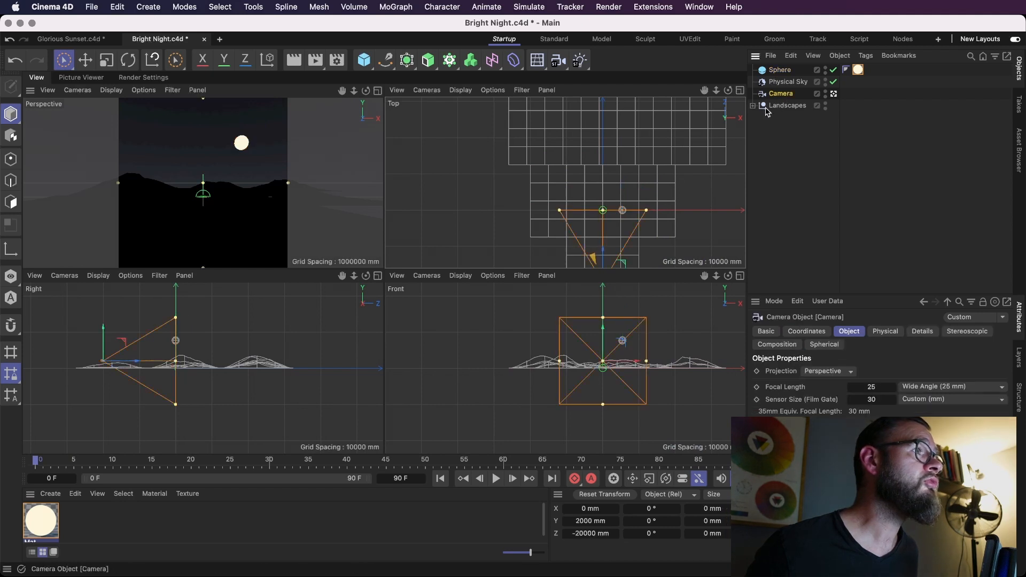
{"action": "left_click", "coordinate": [622, 212]}
{"action": "scroll", "coordinate": [645, 319], "scroll_direction": "up", "scroll_amount": 3}
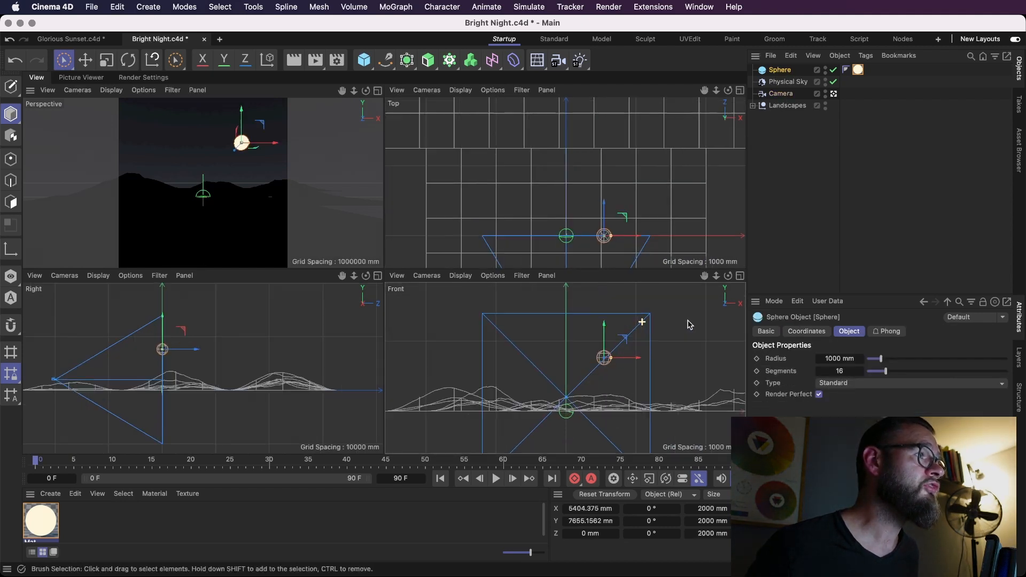
{"action": "left_click_drag", "start_coordinate": [634, 336], "coordinate": [614, 390]}
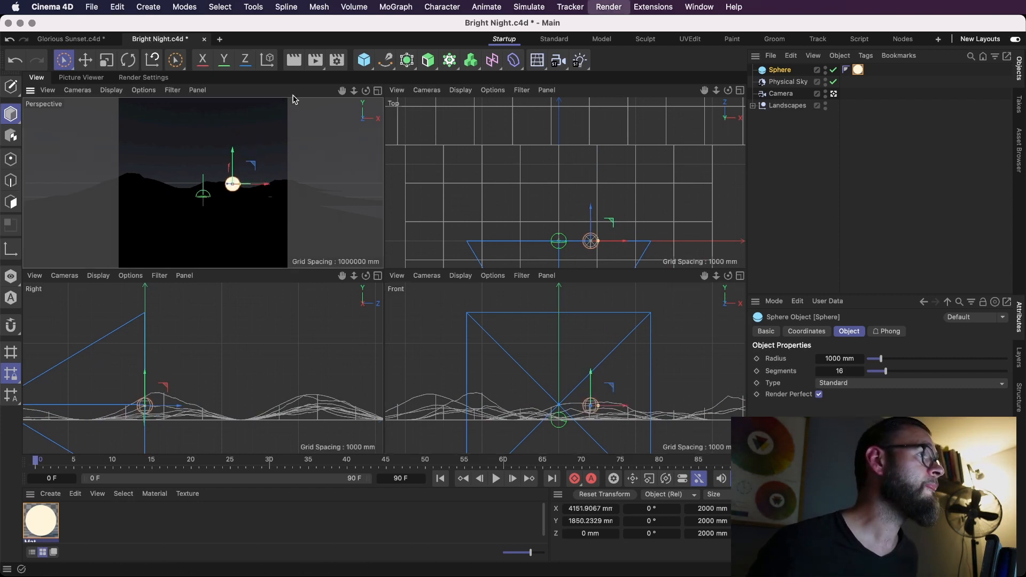
With the interactive render region on, raise the sphere to about Y 3182 mm and increase its material's luminance brightness to 796%.
{"action": "key", "text": "alt+r"}
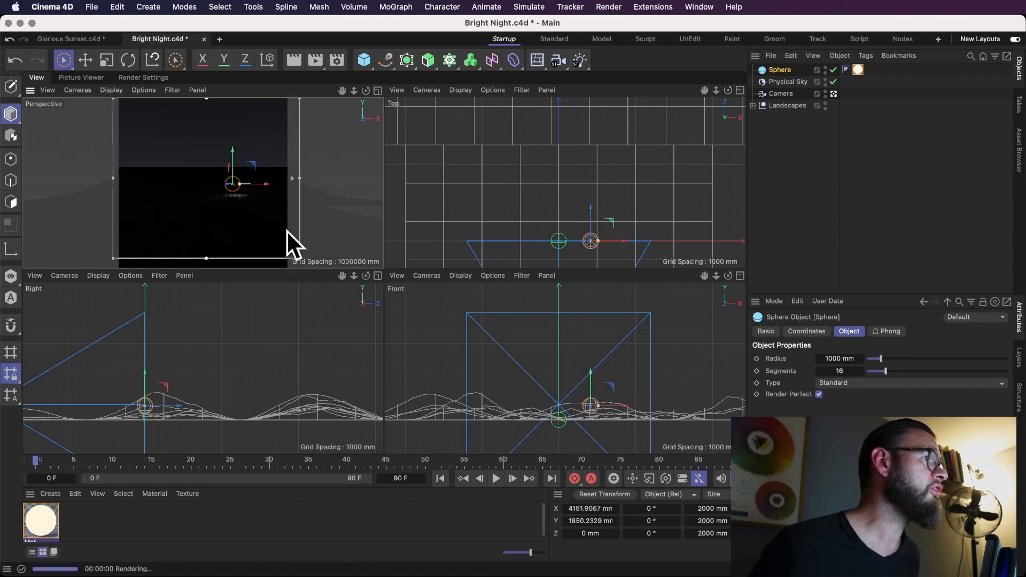
{"action": "left_click_drag", "start_coordinate": [233, 155], "coordinate": [234, 145]}
{"action": "double_click", "coordinate": [42, 521]}
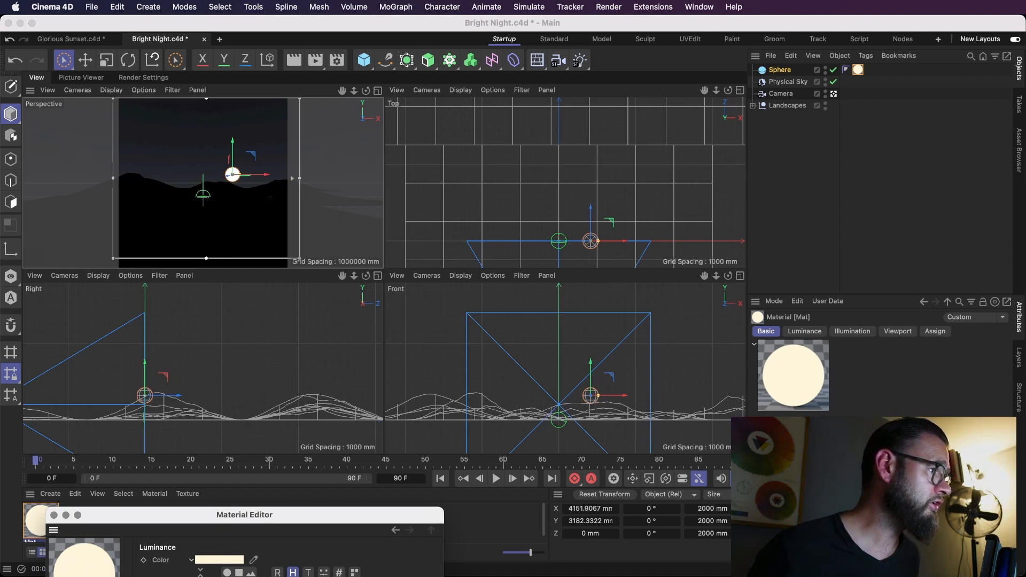
{"action": "key", "text": "Return"}
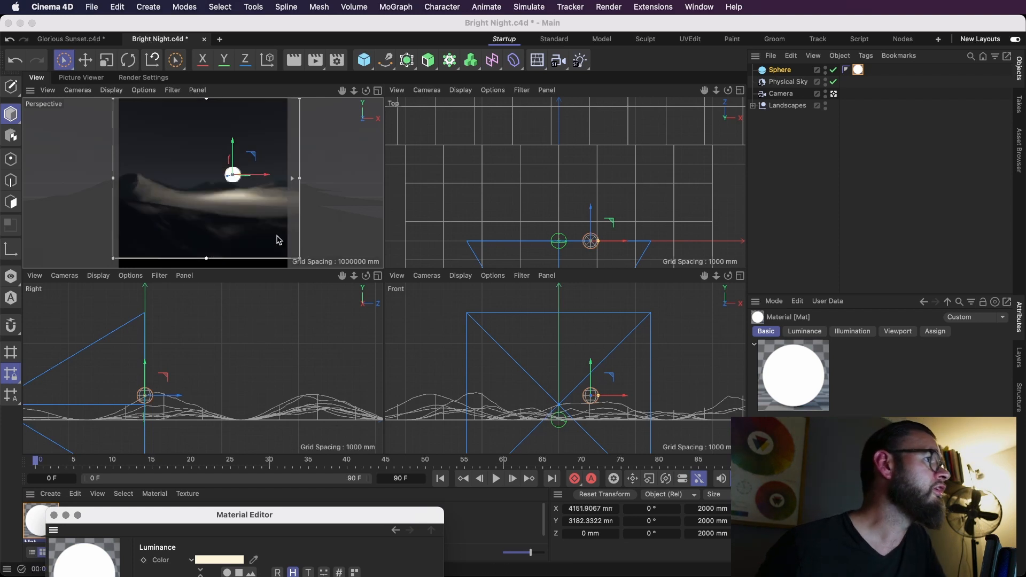
In the maximized perspective view, enlarge the glowing sphere to a radius of about 2518 mm at about X 7339 mm, Y 10909 mm.
{"action": "left_click", "coordinate": [377, 91]}
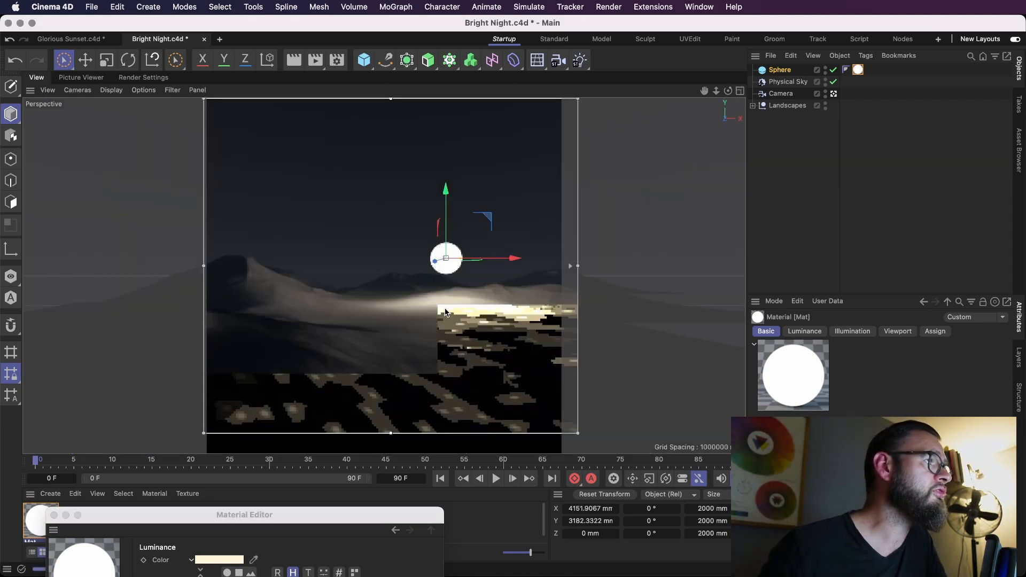
{"action": "left_click_drag", "start_coordinate": [488, 218], "coordinate": [531, 145]}
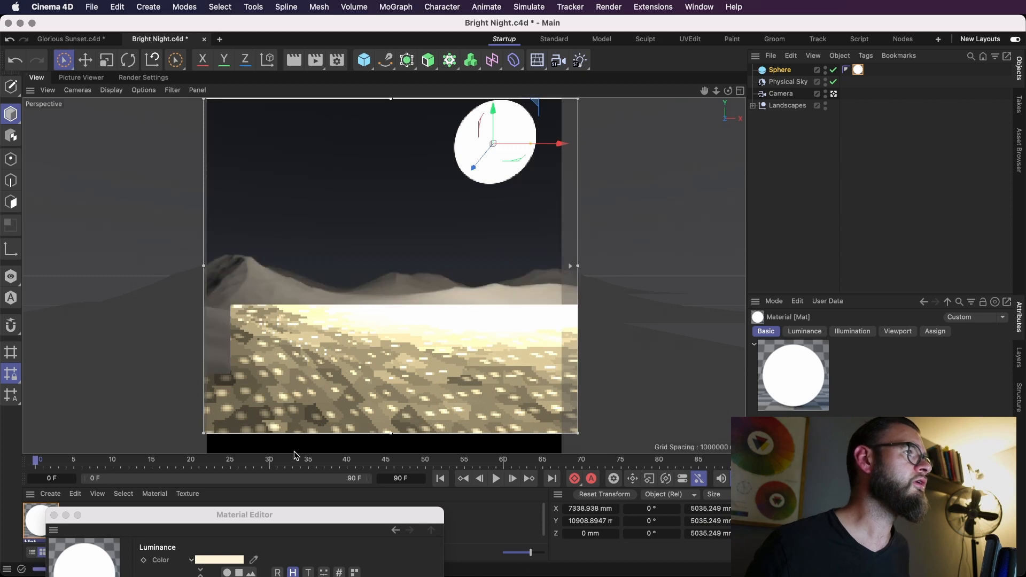
{"action": "left_click_drag", "start_coordinate": [127, 509], "coordinate": [226, 545]}
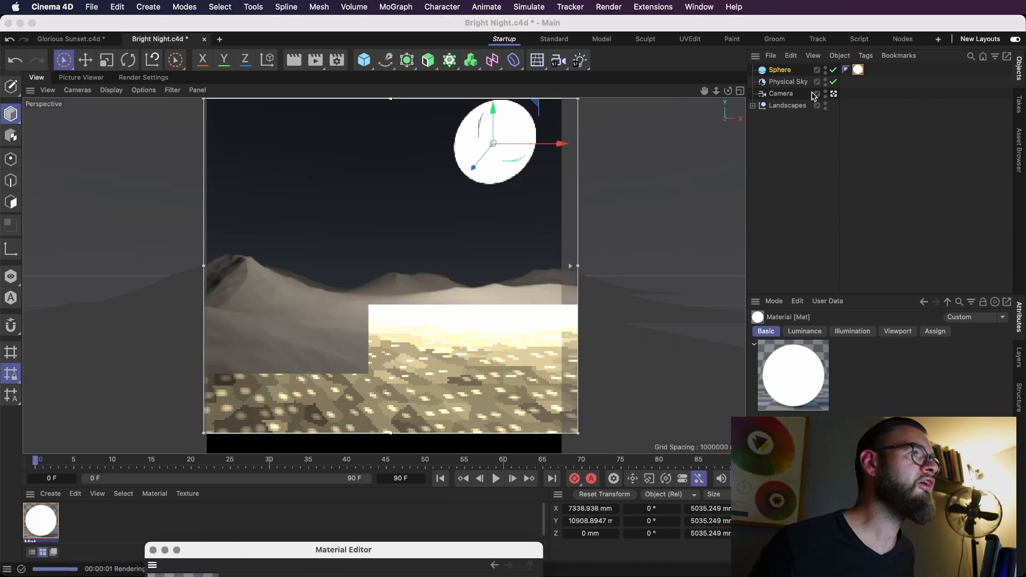
Delete the Camera object from the scene and turn off the interactive render region.
{"action": "left_click", "coordinate": [753, 106]}
{"action": "left_click", "coordinate": [786, 82]}
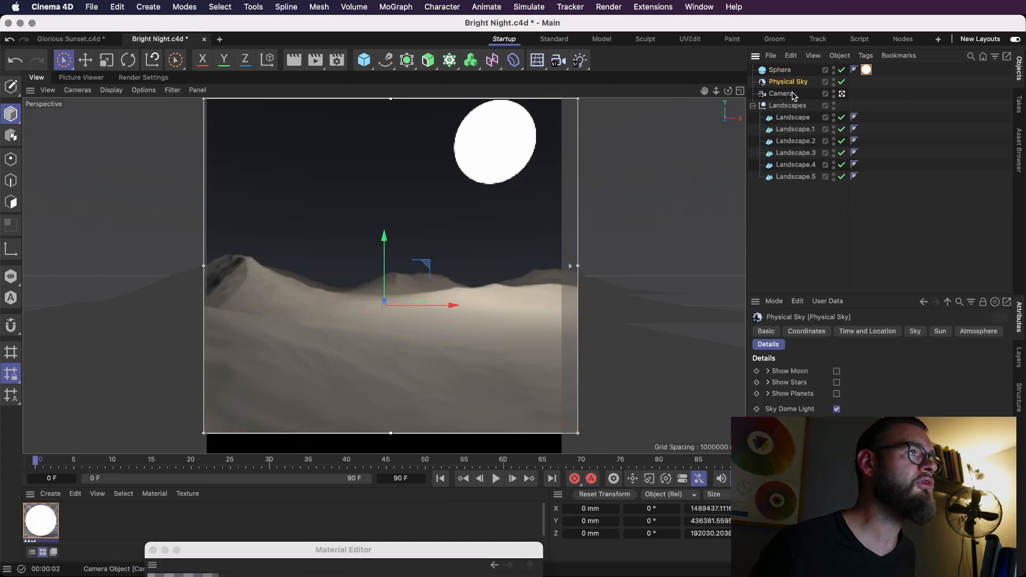
{"action": "left_click", "coordinate": [790, 95]}
{"action": "key", "text": "Delete"}
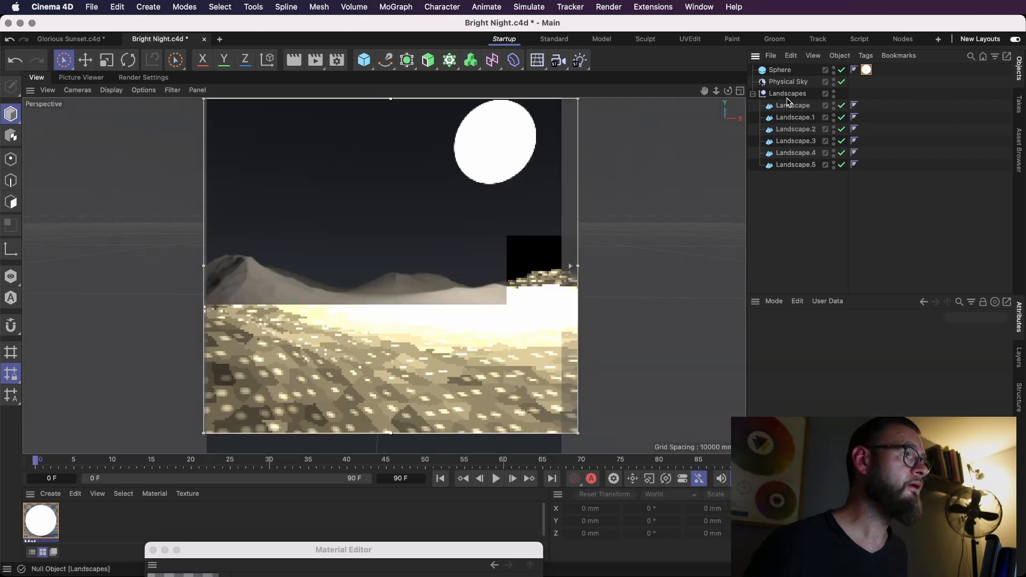
{"action": "key", "text": "alt+r"}
{"action": "right_click_drag", "start_coordinate": [396, 247], "coordinate": [667, 259], "text": "alt"}
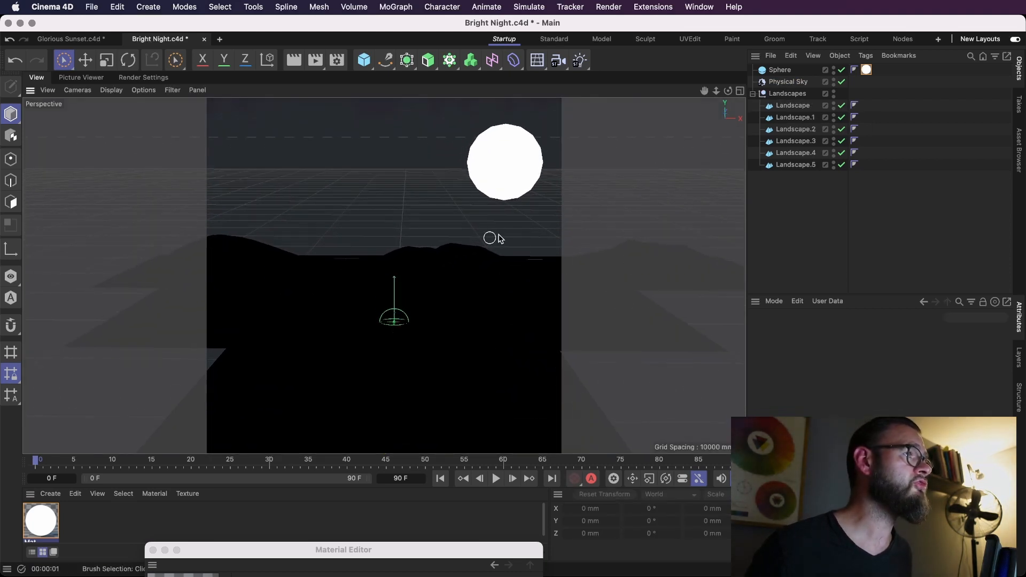
Smooth the glowing sphere by setting its segments to 100, and check it briefly in the interactive render region.
{"action": "left_click", "coordinate": [763, 71]}
{"action": "left_click_drag", "start_coordinate": [887, 372], "coordinate": [1009, 373]}
{"action": "left_click_drag", "start_coordinate": [460, 265], "coordinate": [427, 279], "text": "alt"}
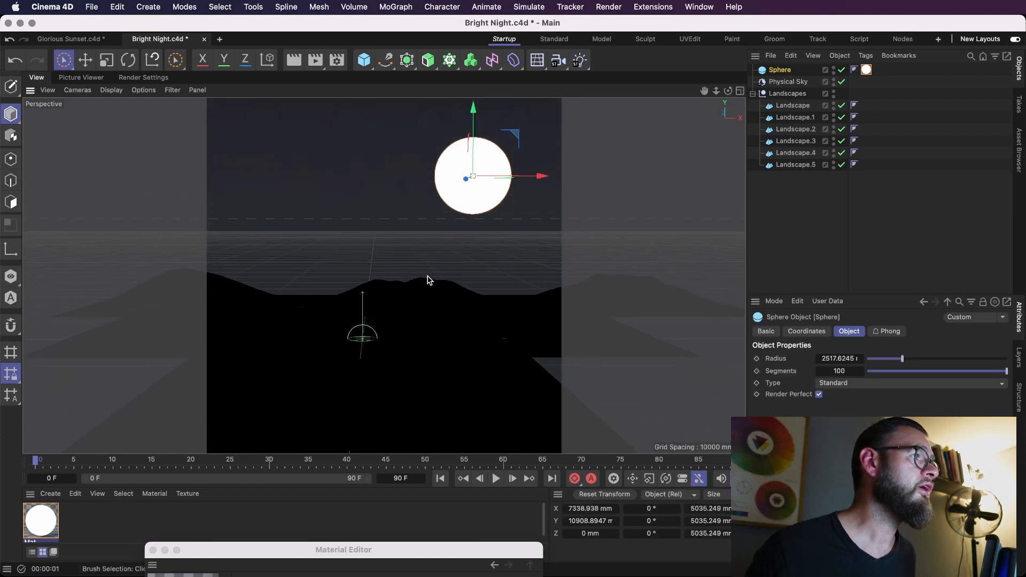
{"action": "key", "text": "alt+r"}
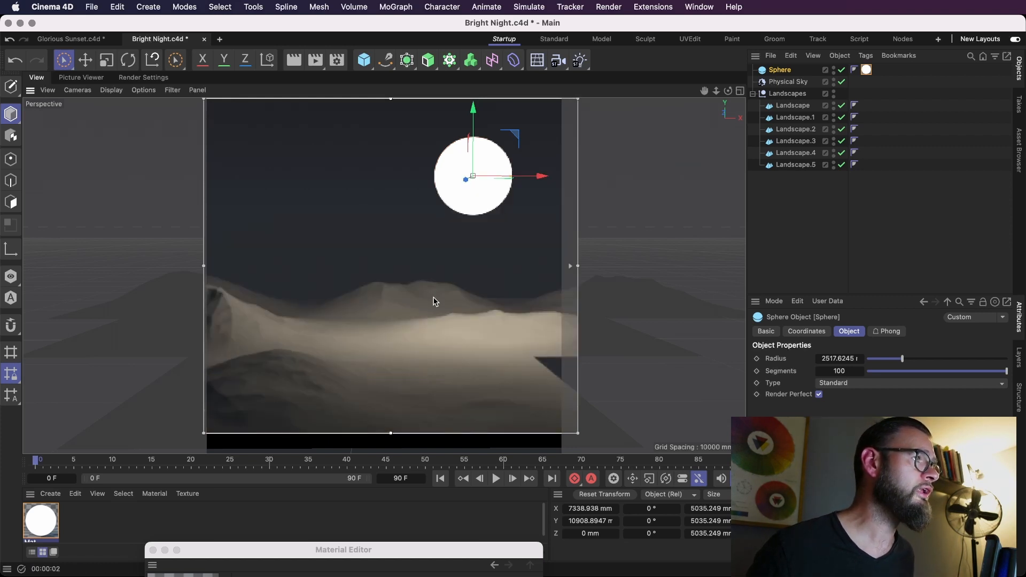
{"action": "key", "text": "alt+r"}
Delete the foreground landscape object nearest the viewer.
{"action": "left_click", "coordinate": [496, 303]}
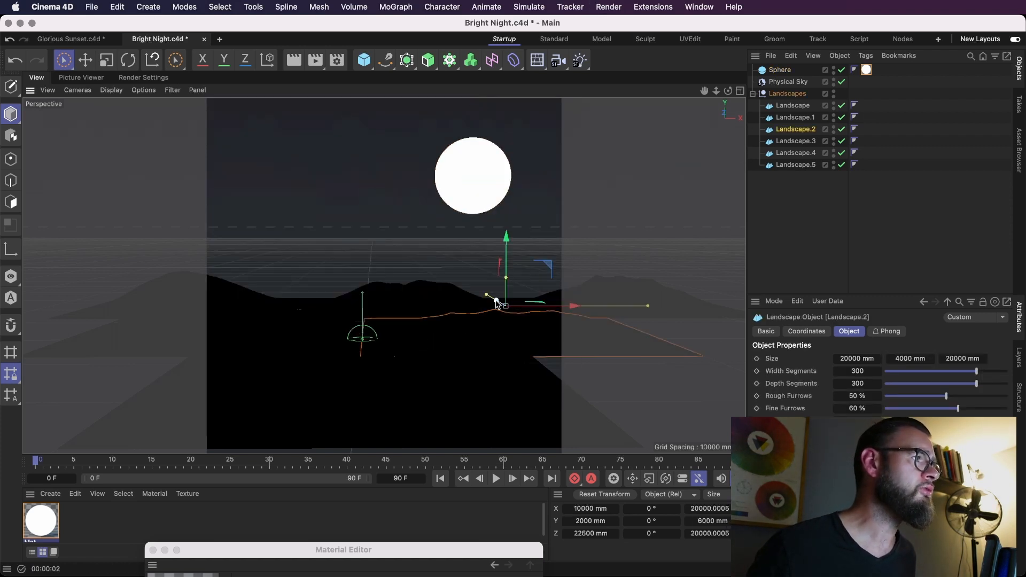
{"action": "left_click", "coordinate": [300, 345]}
{"action": "left_click", "coordinate": [380, 346]}
{"action": "left_click", "coordinate": [397, 304]}
{"action": "left_click", "coordinate": [396, 420]}
{"action": "key", "text": "Delete"}
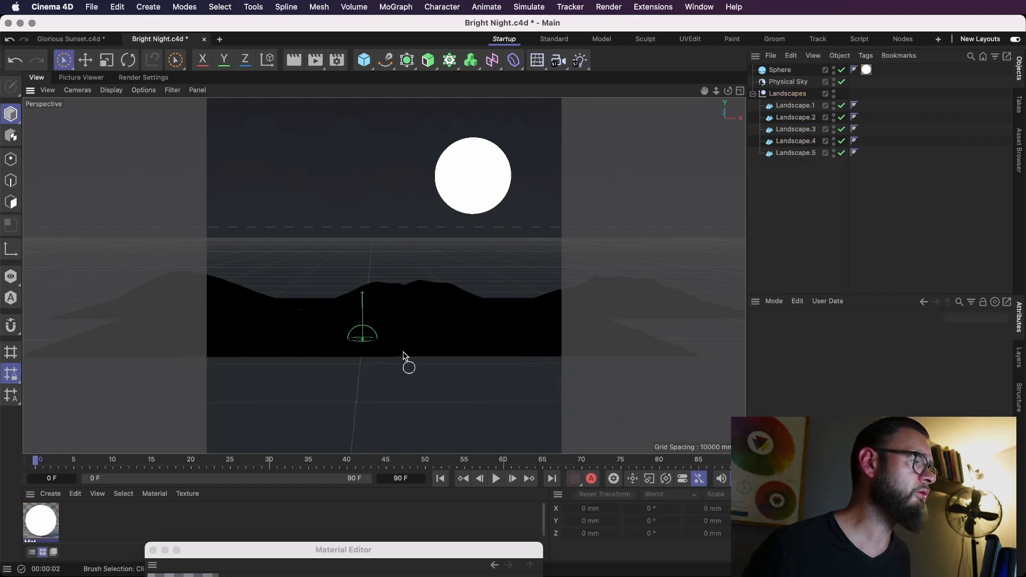
Reframe the scene above the remaining mountains, moving the glowing sphere to about X 5227 mm, Y 9736 mm with a radius of 1750 mm.
{"action": "right_click_drag", "start_coordinate": [383, 275], "coordinate": [444, 304], "text": "alt"}
{"action": "right_click_drag", "start_coordinate": [362, 323], "coordinate": [448, 339], "text": "alt"}
{"action": "middle_click_drag", "start_coordinate": [448, 342], "coordinate": [400, 392], "text": "alt"}
{"action": "right_click_drag", "start_coordinate": [476, 316], "coordinate": [412, 327], "text": "alt"}
{"action": "middle_click_drag", "start_coordinate": [454, 348], "coordinate": [440, 330], "text": "alt"}
{"action": "left_click_drag", "start_coordinate": [440, 331], "coordinate": [412, 353], "text": "alt"}
{"action": "left_click", "coordinate": [515, 143]}
{"action": "left_click_drag", "start_coordinate": [580, 115], "coordinate": [554, 201]}
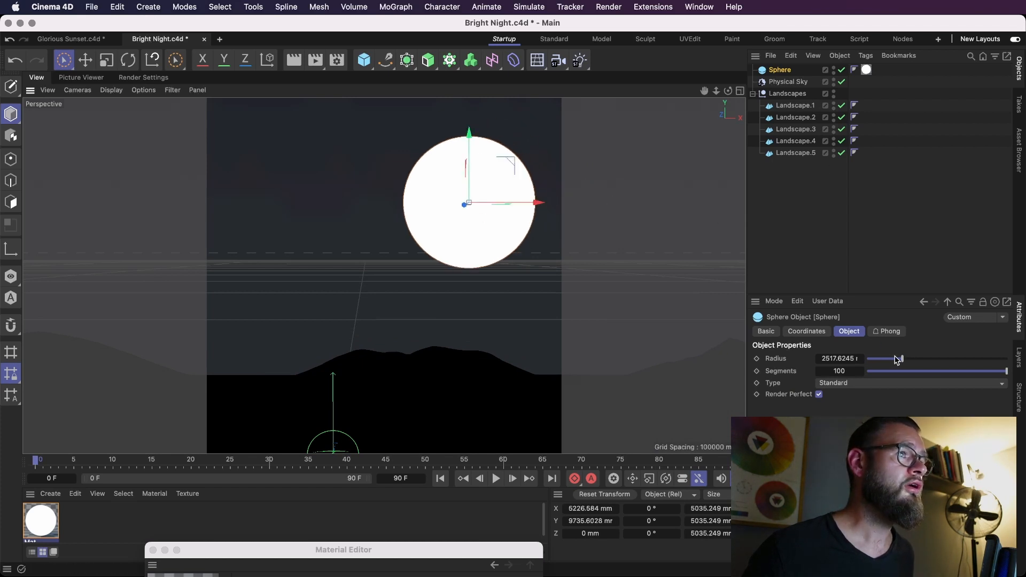
{"action": "left_click_drag", "start_coordinate": [897, 360], "coordinate": [886, 360]}
{"action": "scroll", "coordinate": [458, 360], "scroll_direction": "up", "scroll_amount": 3}
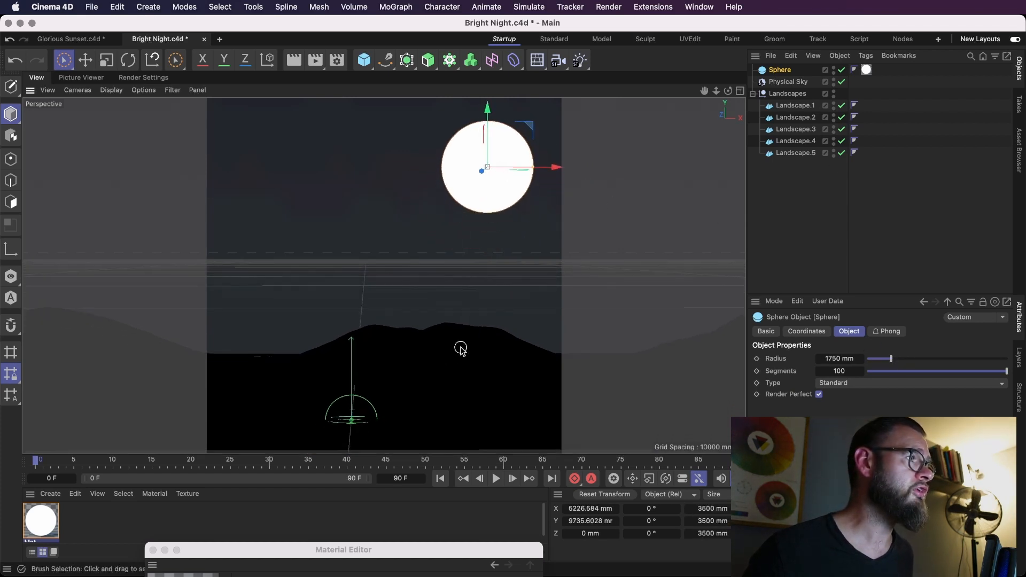
Preview the scene with the interactive render region resized to the full frame height, and turn the region off again.
{"action": "key", "text": "alt+r"}
{"action": "left_click_drag", "start_coordinate": [579, 434], "coordinate": [551, 455]}
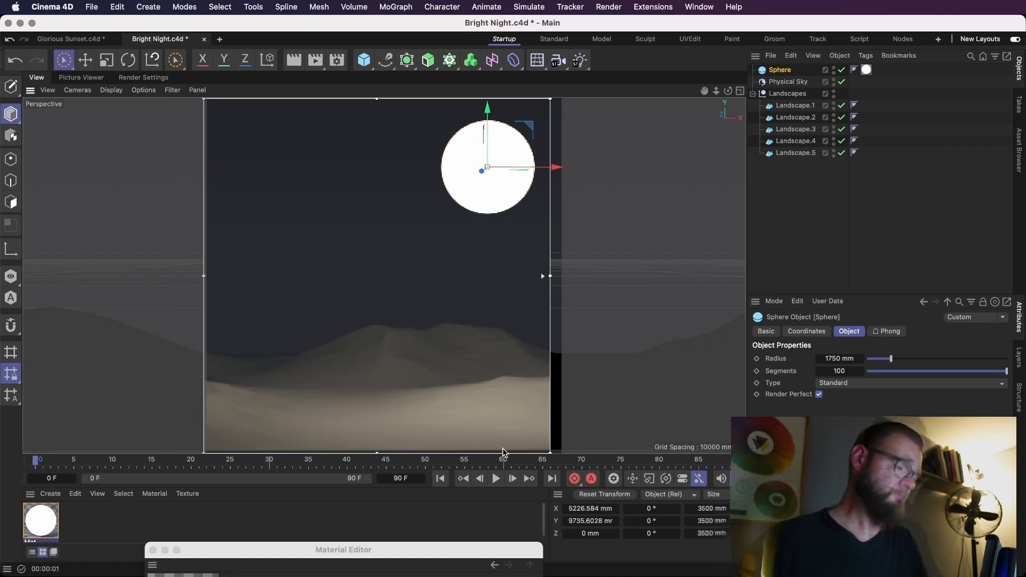
{"action": "key", "text": "alt+r"}
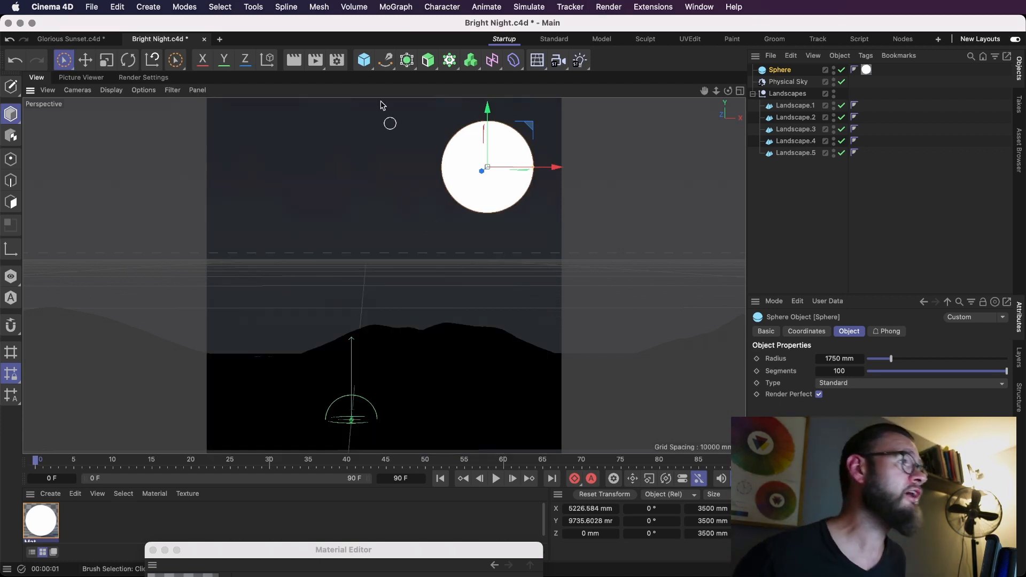
Add a second sphere and place it in front of the mountains at about X 3348 mm, Y 2759 mm.
{"action": "left_click", "coordinate": [364, 60]}
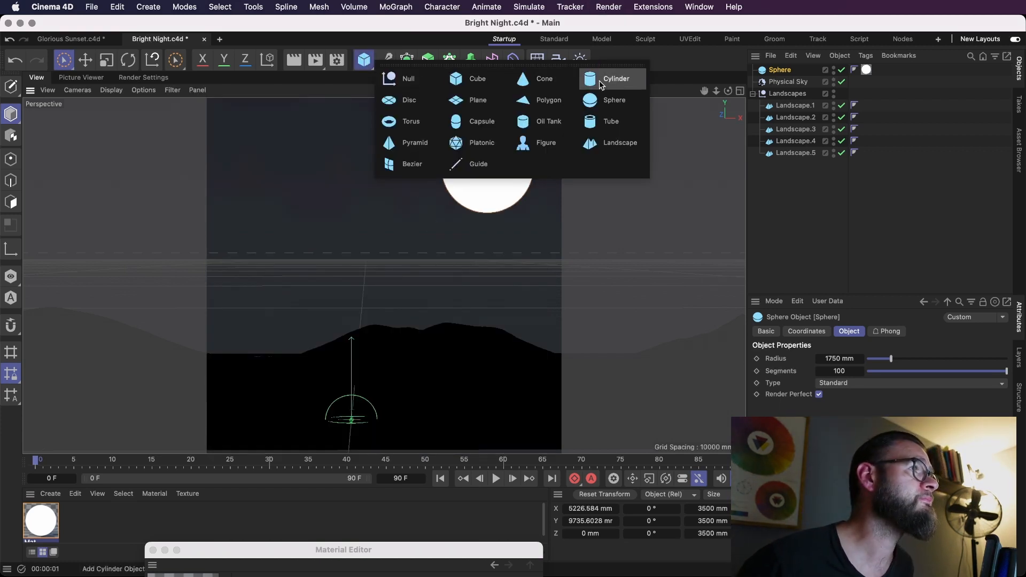
{"action": "left_click", "coordinate": [609, 101]}
{"action": "left_click_drag", "start_coordinate": [364, 417], "coordinate": [450, 346]}
Create a second default material and brighten its neutral base color.
{"action": "left_click", "coordinate": [51, 494]}
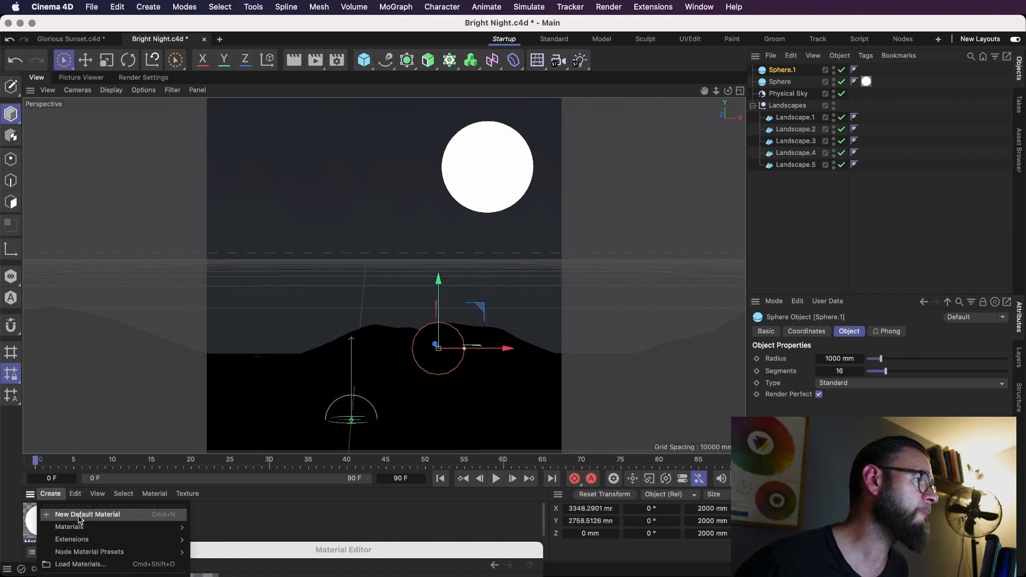
{"action": "left_click", "coordinate": [79, 515]}
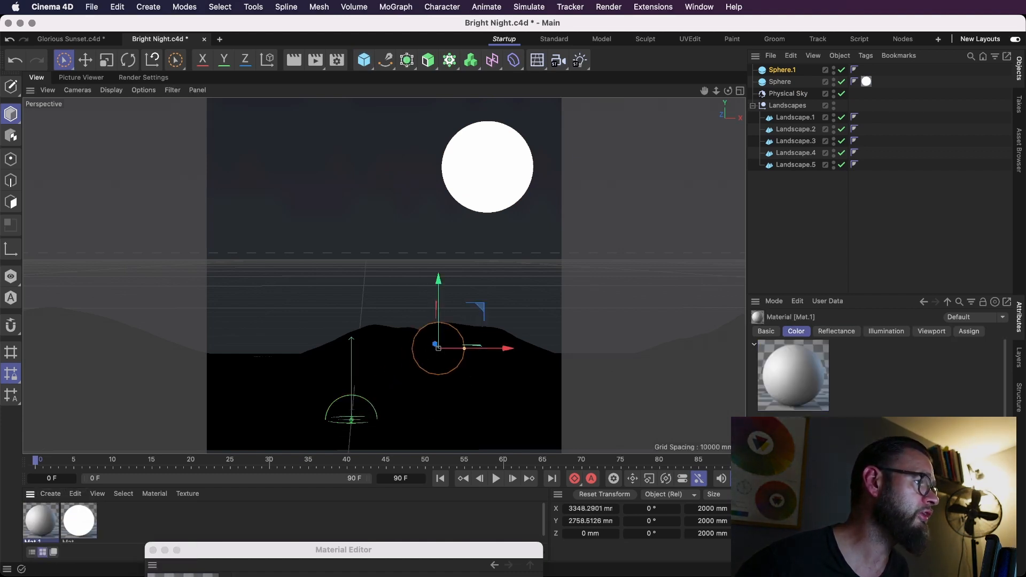
{"action": "left_click_drag", "start_coordinate": [233, 547], "coordinate": [395, 168]}
{"action": "left_click", "coordinate": [329, 296]}
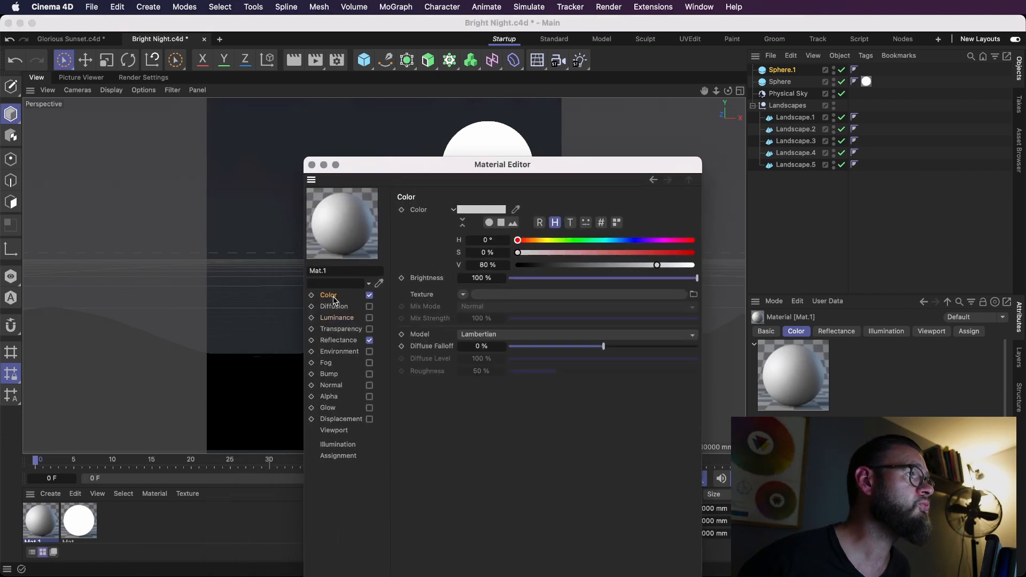
{"action": "left_click_drag", "start_coordinate": [672, 265], "coordinate": [696, 265]}
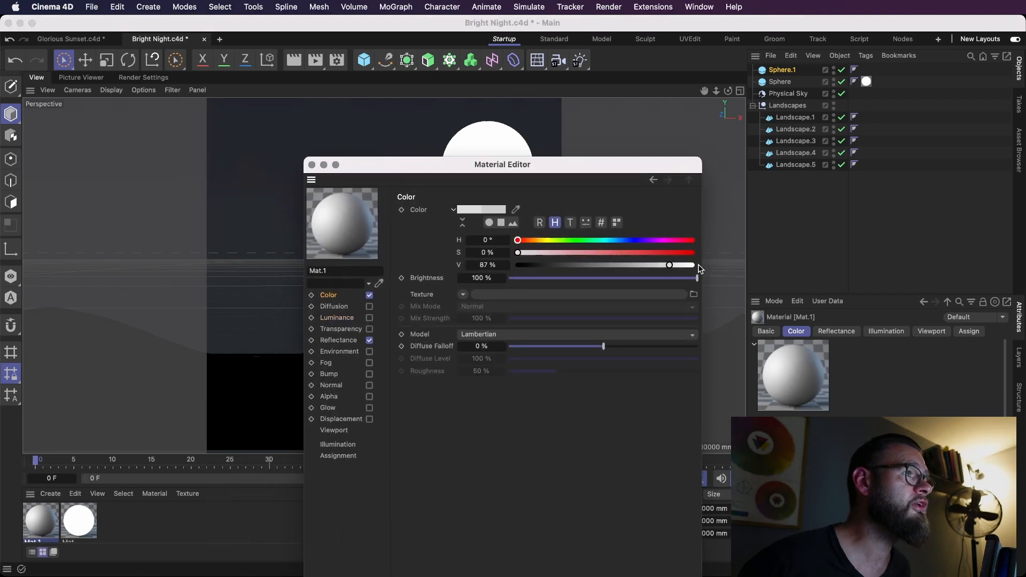
Enable white Luminance at 26% brightness on the new material, review its Reflectance layer, and close the editor.
{"action": "left_click", "coordinate": [369, 318]}
{"action": "mouse_move", "coordinate": [546, 277]}
{"action": "left_mouse_down"}
{"action": "mouse_move", "coordinate": [534, 278]}
{"action": "mouse_move", "coordinate": [556, 287]}
{"action": "left_mouse_up"}
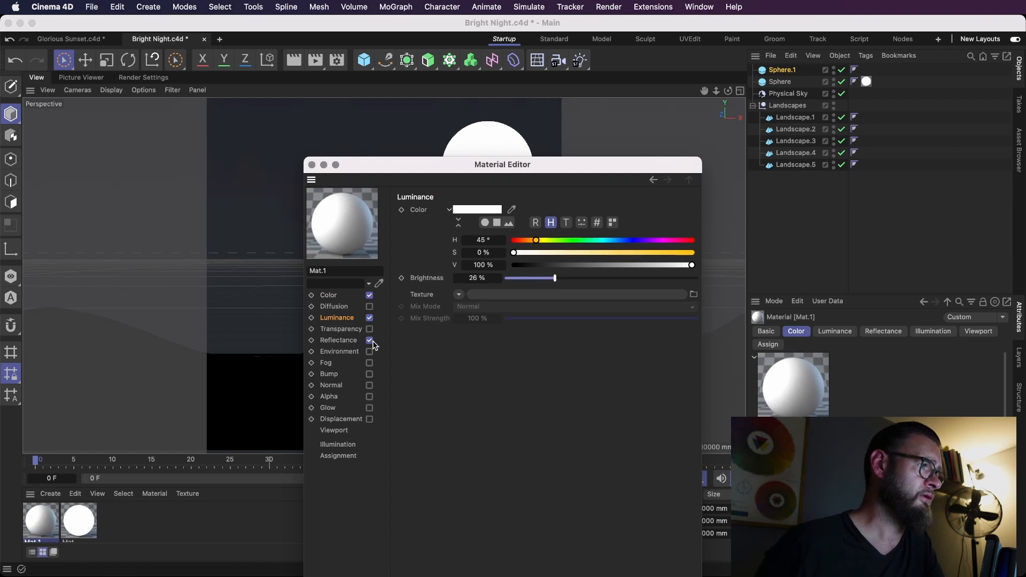
{"action": "left_click", "coordinate": [342, 340]}
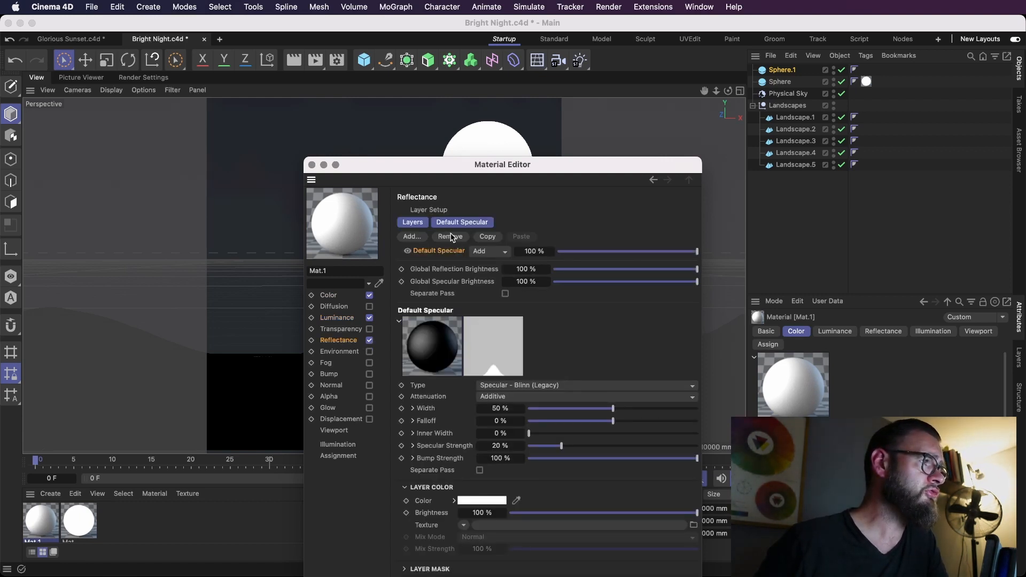
{"action": "left_click", "coordinate": [312, 165]}
Apply the new material to the second sphere, enlarge it to about 6769 mm across at about X 908 mm, Y 2499 mm, and preview it.
{"action": "left_click_drag", "start_coordinate": [41, 518], "coordinate": [522, 350]}
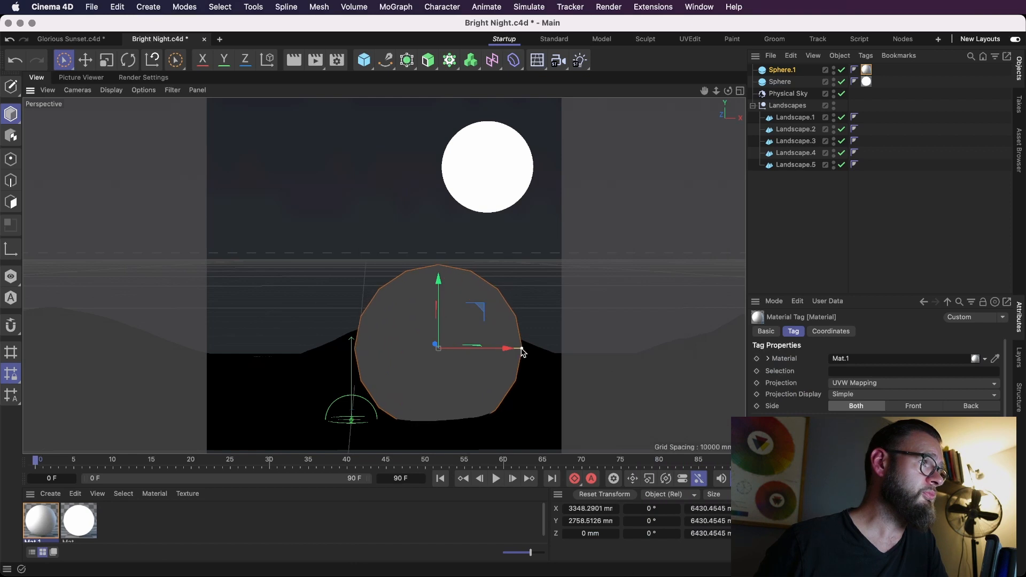
{"action": "left_click_drag", "start_coordinate": [484, 312], "coordinate": [417, 316]}
{"action": "key", "text": "alt+r"}
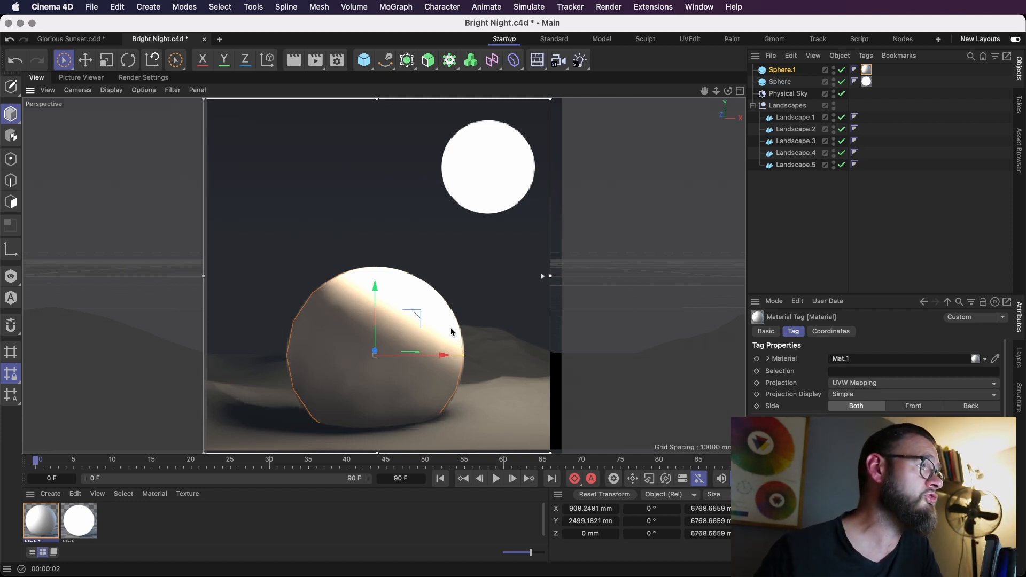
Using the four-view layout, push the large sphere farther back and lower the moon to about X 5028 mm, Y 8954 mm.
{"action": "left_click", "coordinate": [741, 90]}
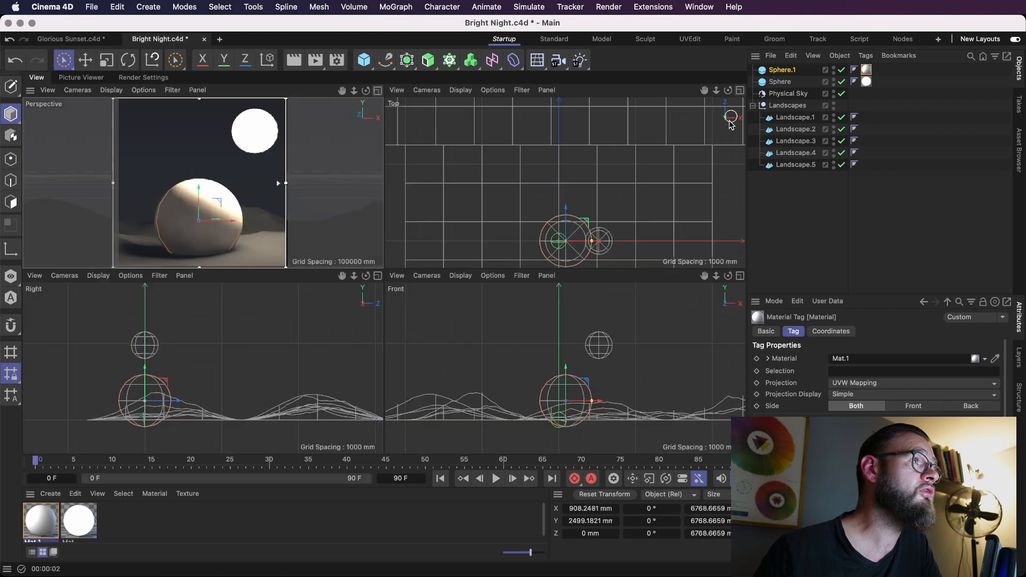
{"action": "left_click_drag", "start_coordinate": [565, 211], "coordinate": [577, 178]}
{"action": "left_click_drag", "start_coordinate": [217, 196], "coordinate": [226, 194]}
{"action": "left_click", "coordinate": [251, 125]}
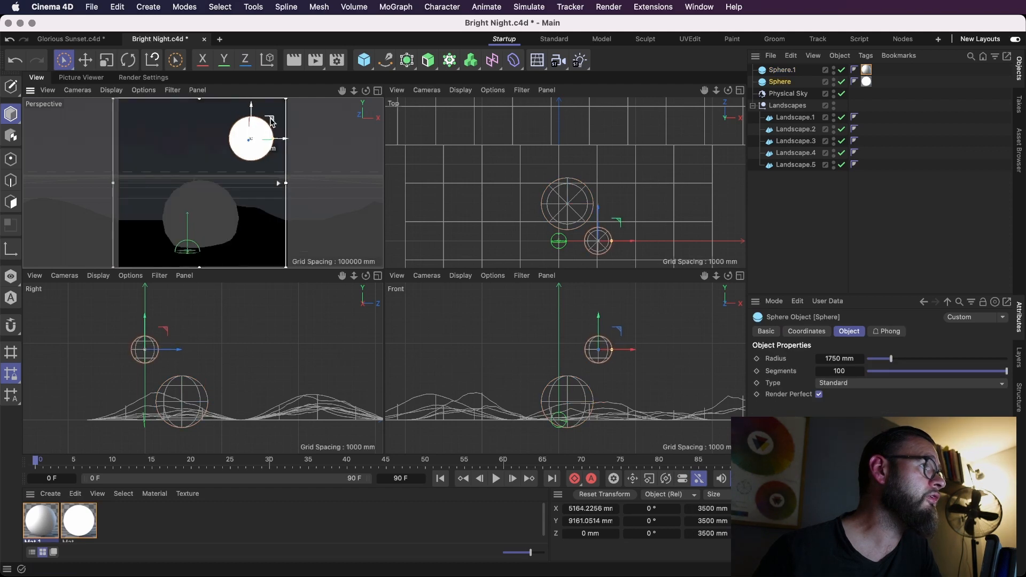
{"action": "left_click", "coordinate": [378, 89]}
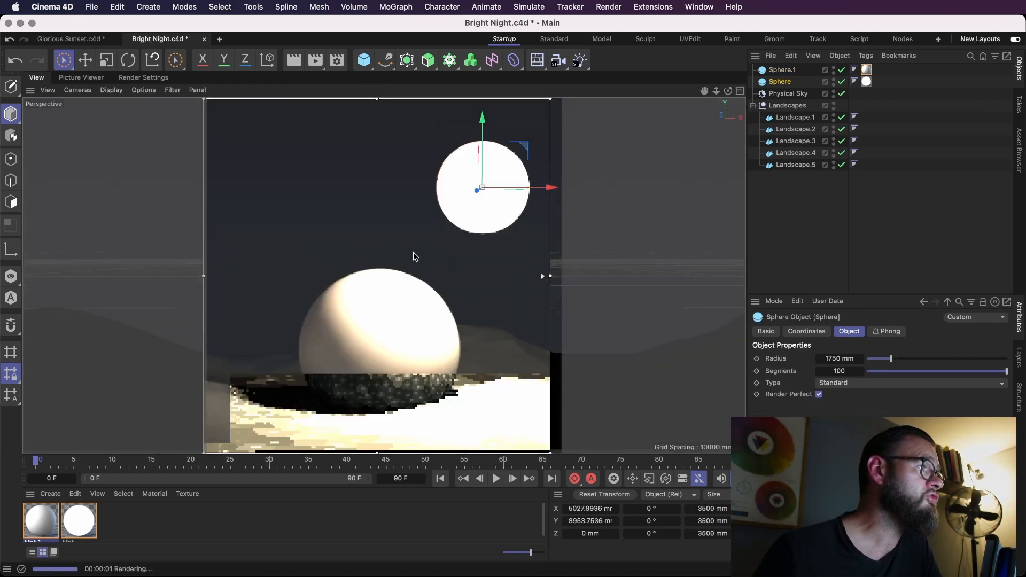
Set the moon material's luminance brightness to 450%, close the material editor, and select the large sphere.
{"action": "double_click", "coordinate": [70, 521]}
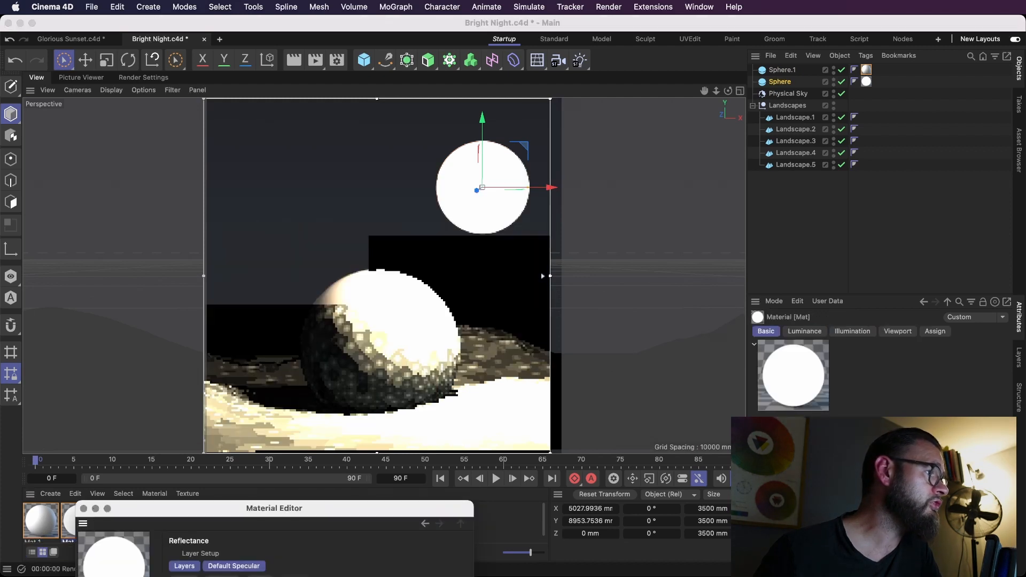
{"action": "left_click", "coordinate": [320, 247]}
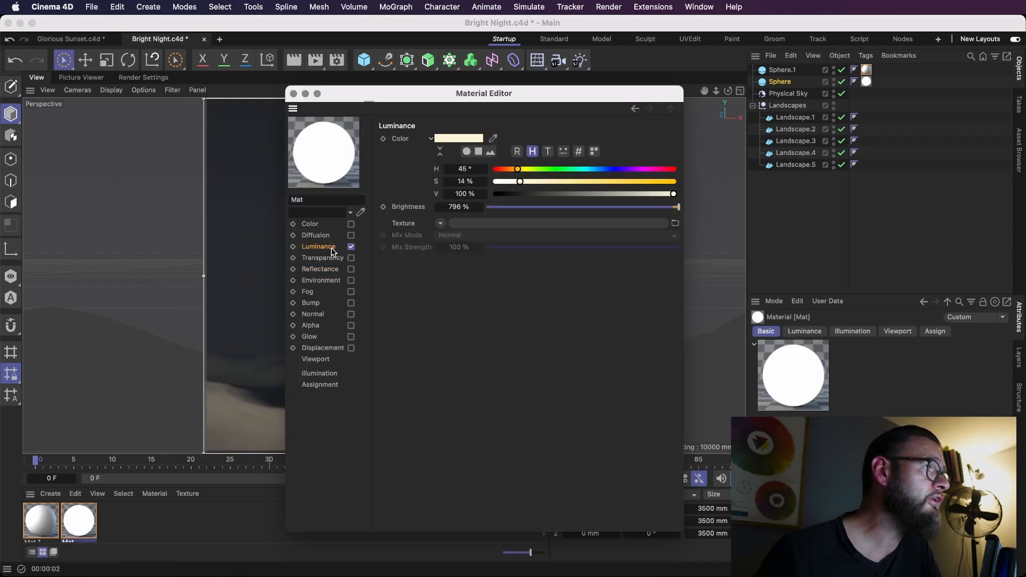
{"action": "left_click", "coordinate": [462, 207]}
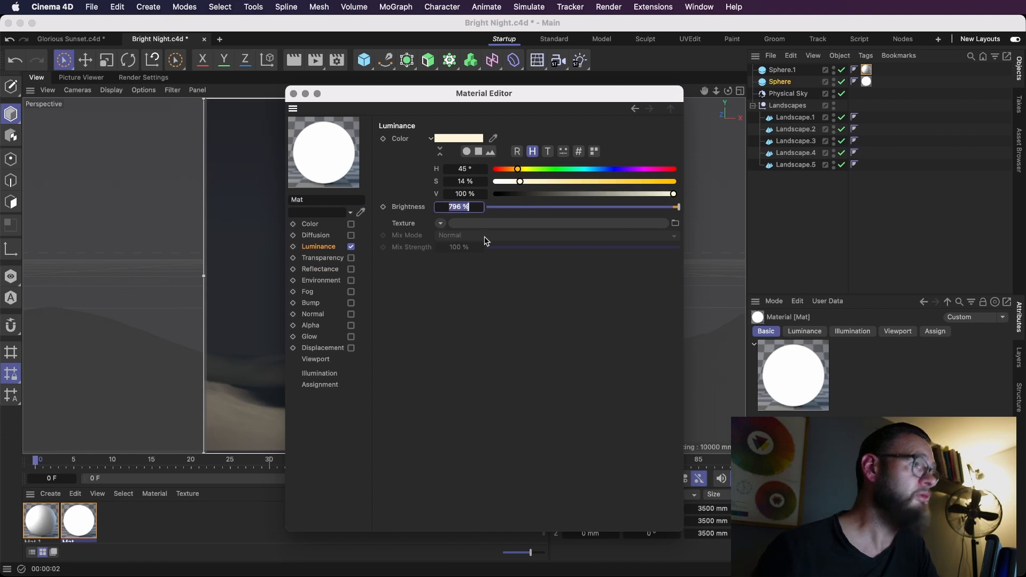
{"action": "type", "text": "450"}
{"action": "key", "text": "Return"}
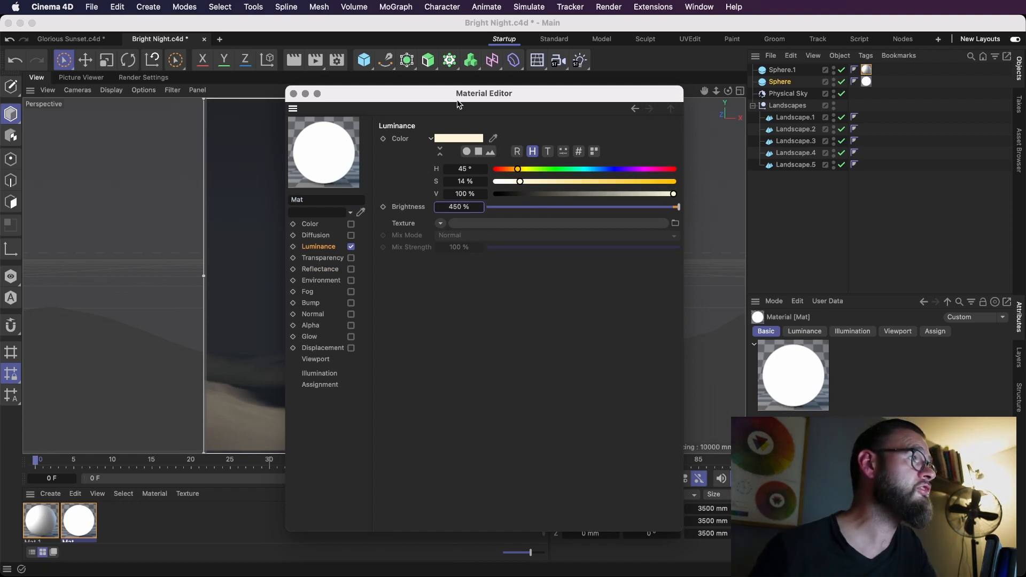
{"action": "left_click_drag", "start_coordinate": [406, 94], "coordinate": [802, 94]}
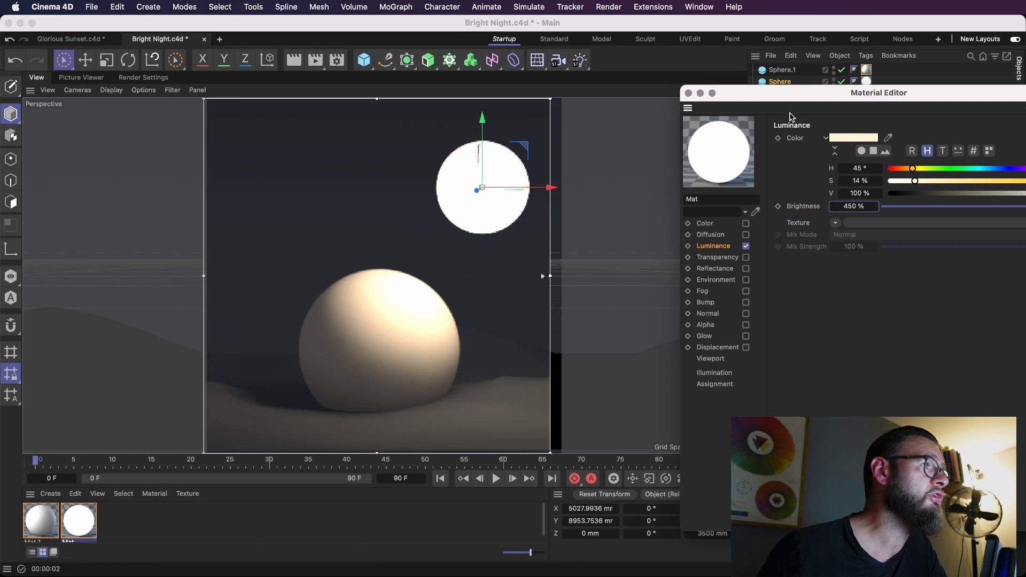
{"action": "left_click", "coordinate": [688, 93]}
{"action": "left_click", "coordinate": [396, 321]}
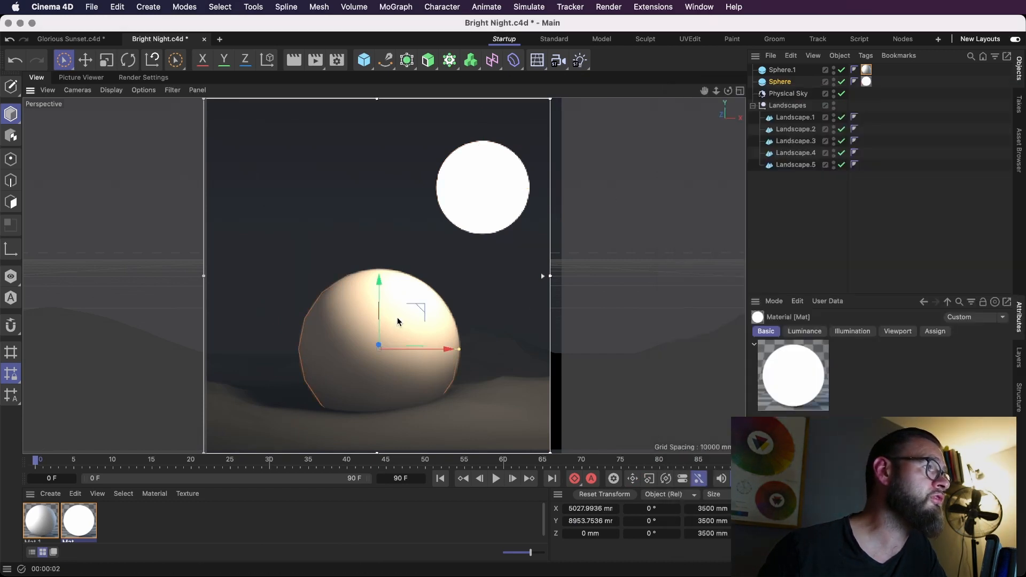
Lower the large sphere to about Y 2027 mm and fit the interactive render region to the square frame.
{"action": "left_click_drag", "start_coordinate": [381, 281], "coordinate": [380, 296]}
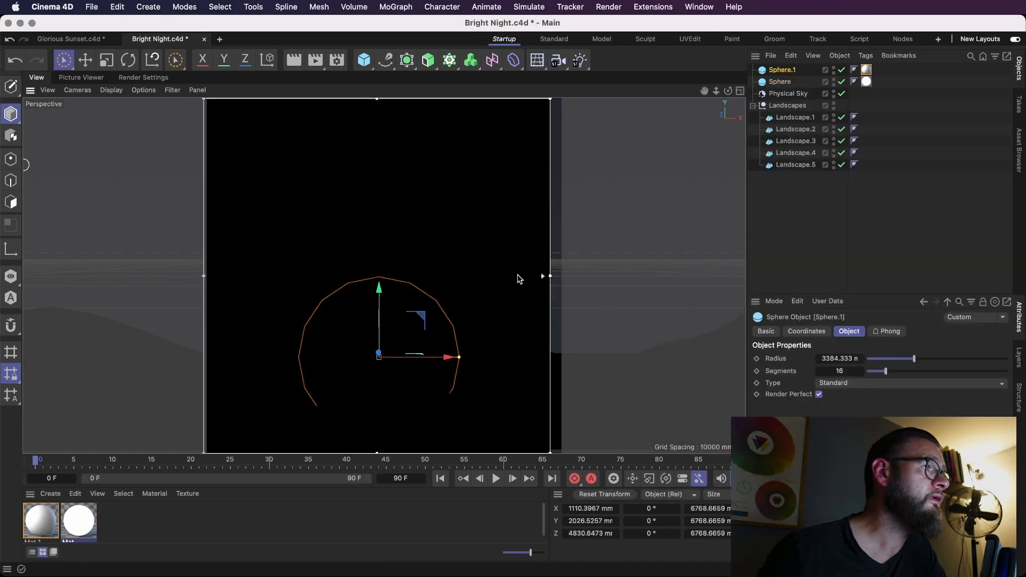
{"action": "left_click_drag", "start_coordinate": [548, 277], "coordinate": [560, 274]}
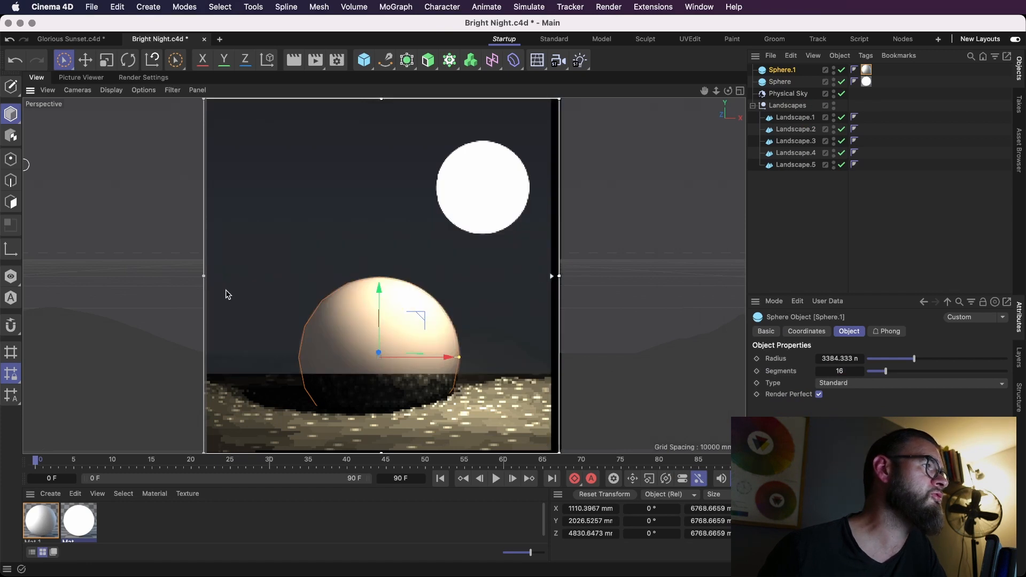
{"action": "left_click_drag", "start_coordinate": [204, 278], "coordinate": [207, 276]}
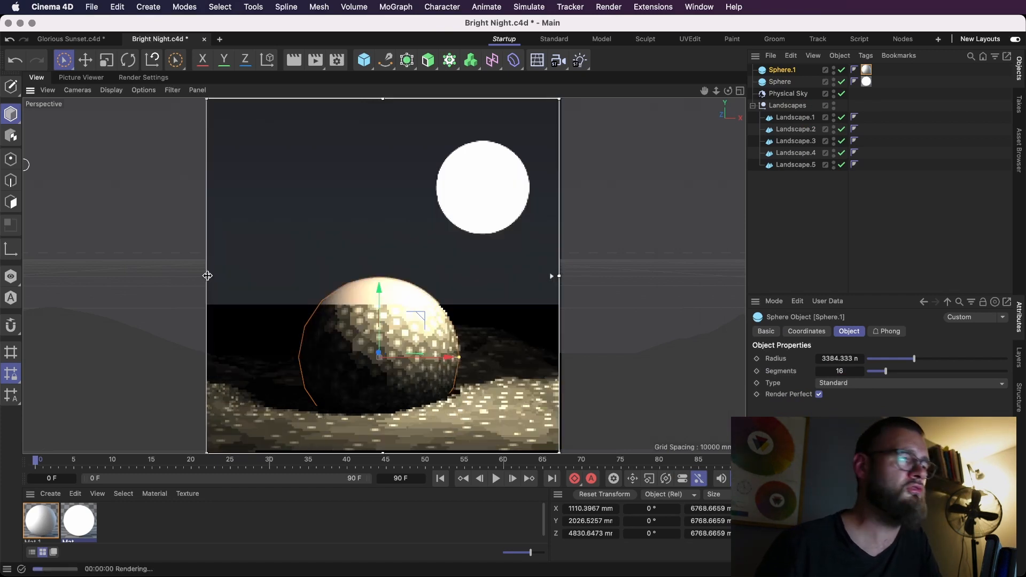
{"action": "left_click", "coordinate": [763, 246]}
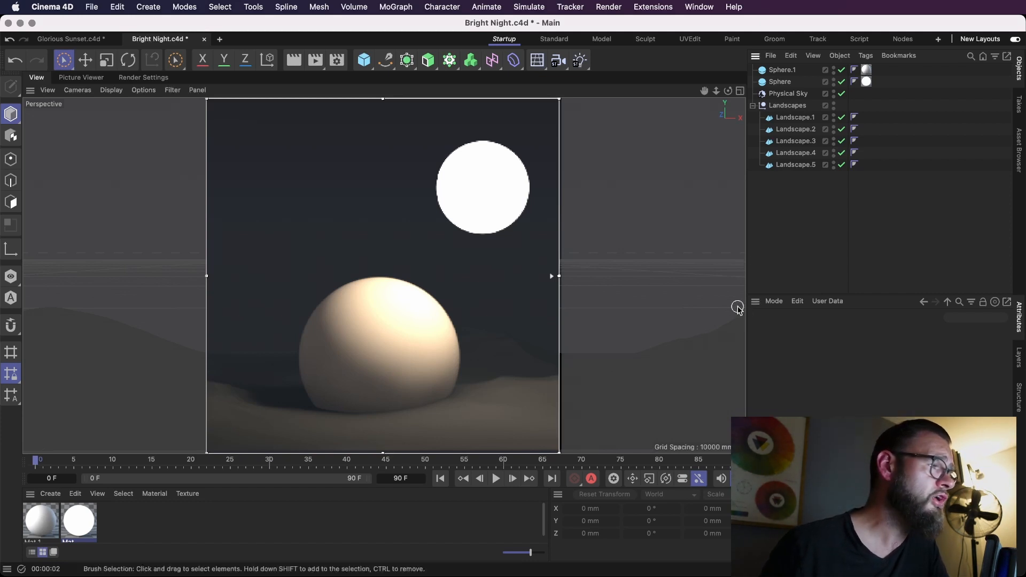
Set the large sphere's segments to 100 and convert it to an editable polygon object.
{"action": "left_click", "coordinate": [379, 345]}
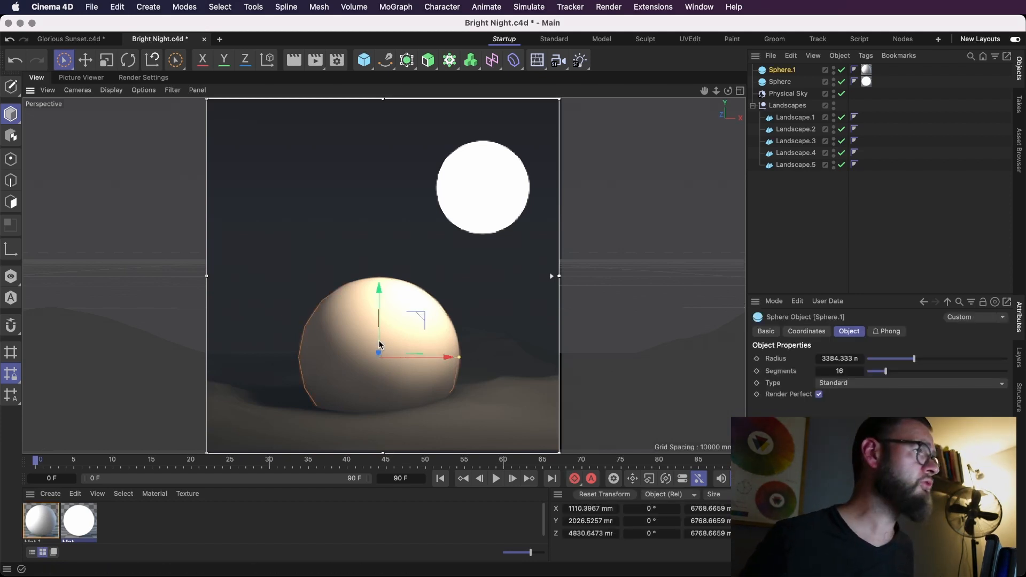
{"action": "key", "text": "alt+r"}
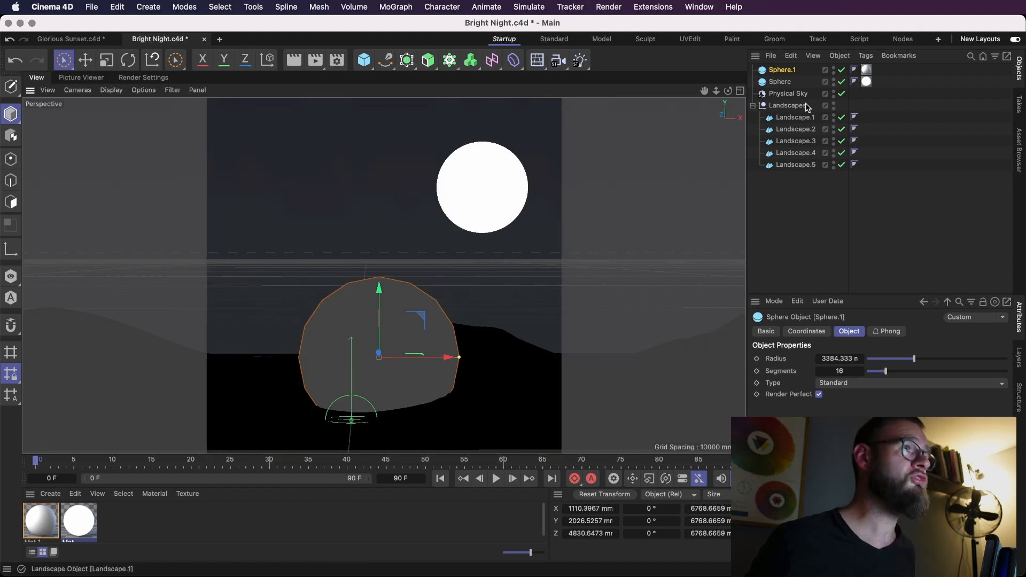
{"action": "left_click_drag", "start_coordinate": [886, 374], "coordinate": [1003, 372]}
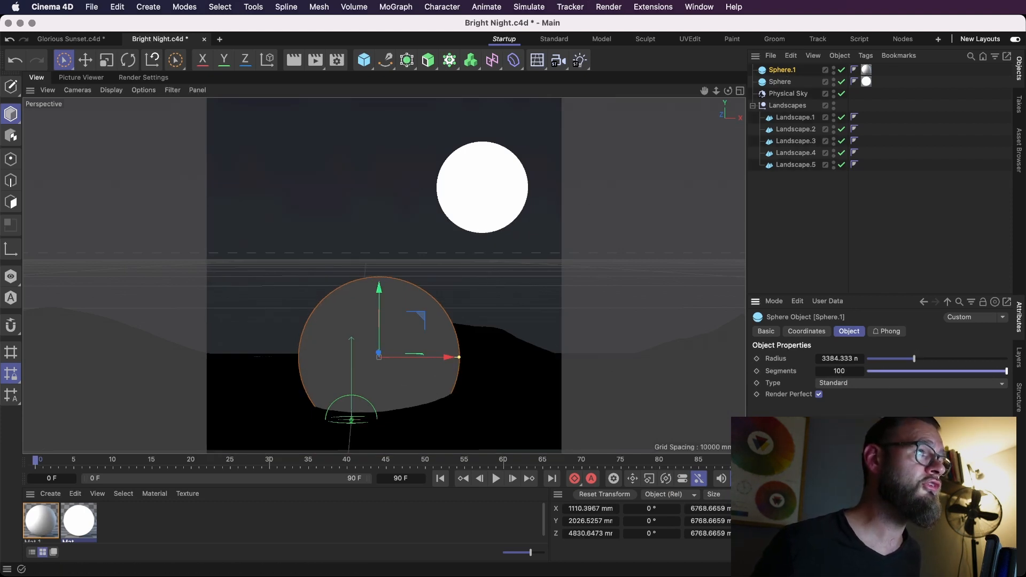
{"action": "key", "text": "c"}
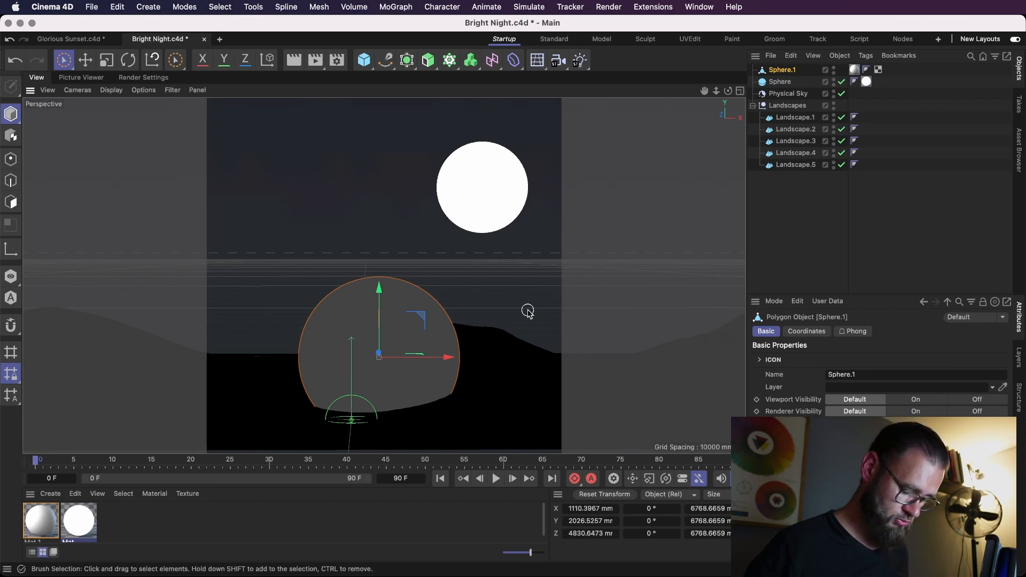
Display the scene's shading with mesh lines and rotate the large sphere to 20° heading and -90° bank.
{"action": "key", "text": "n"}
{"action": "key", "text": "b"}
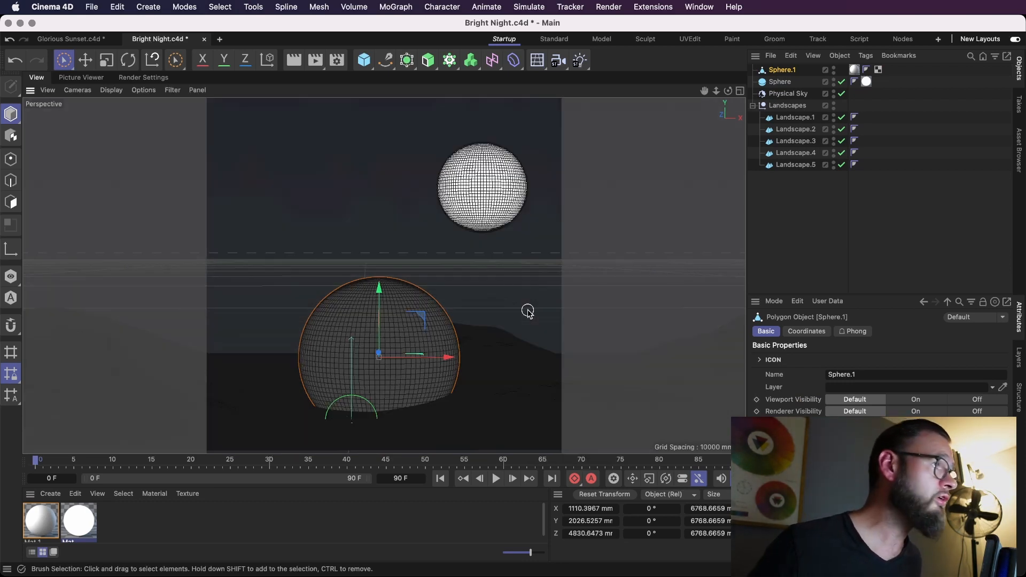
{"action": "key", "text": "r"}
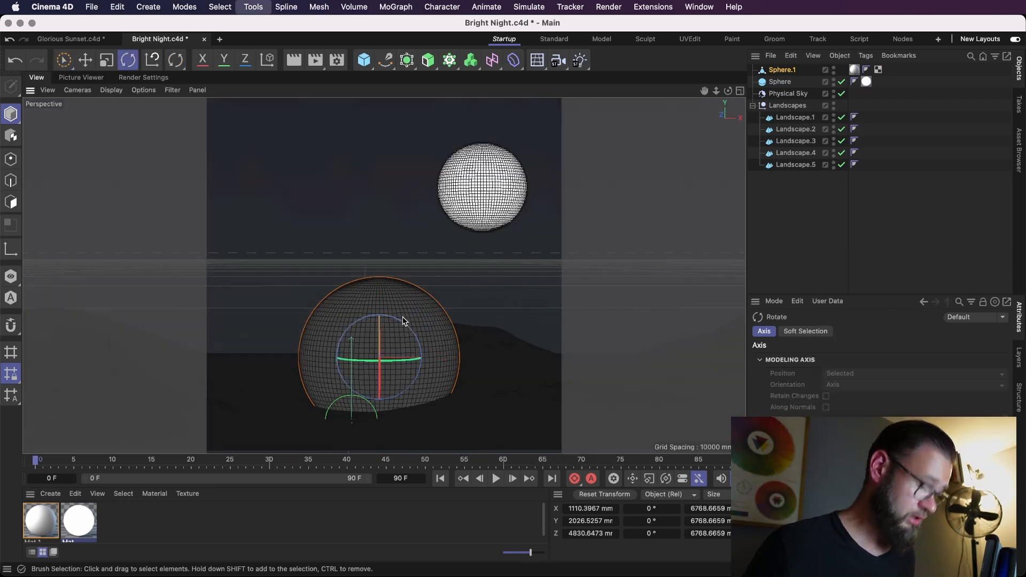
{"action": "left_click_drag", "start_coordinate": [405, 323], "coordinate": [330, 321]}
{"action": "left_click_drag", "start_coordinate": [355, 362], "coordinate": [383, 361]}
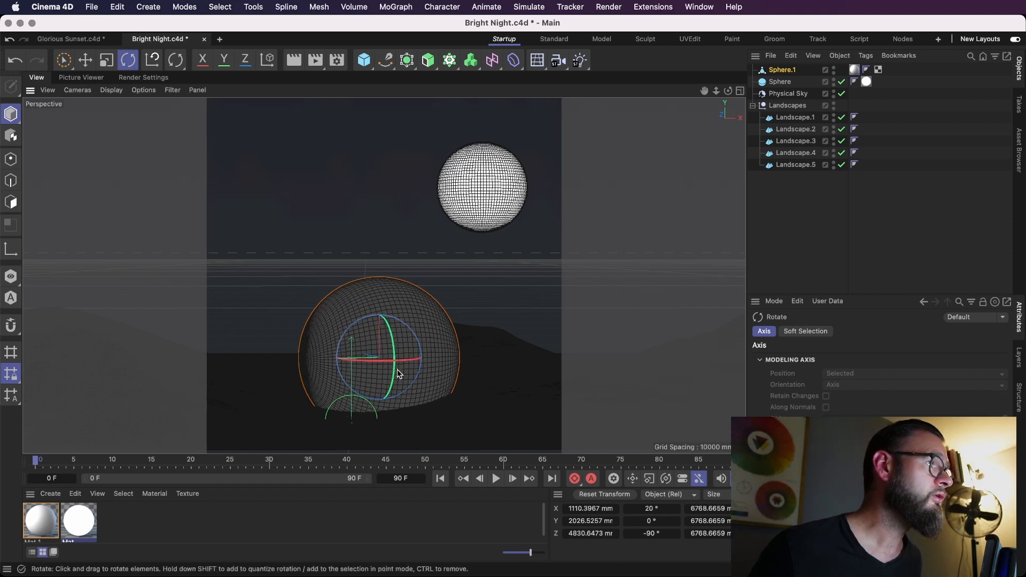
Save the project to the Desktop as Desert Scene, replacing the existing file, and close the Glorious Sunset project.
{"action": "key", "text": "super+shift+s"}
{"action": "type", "text": "2"}
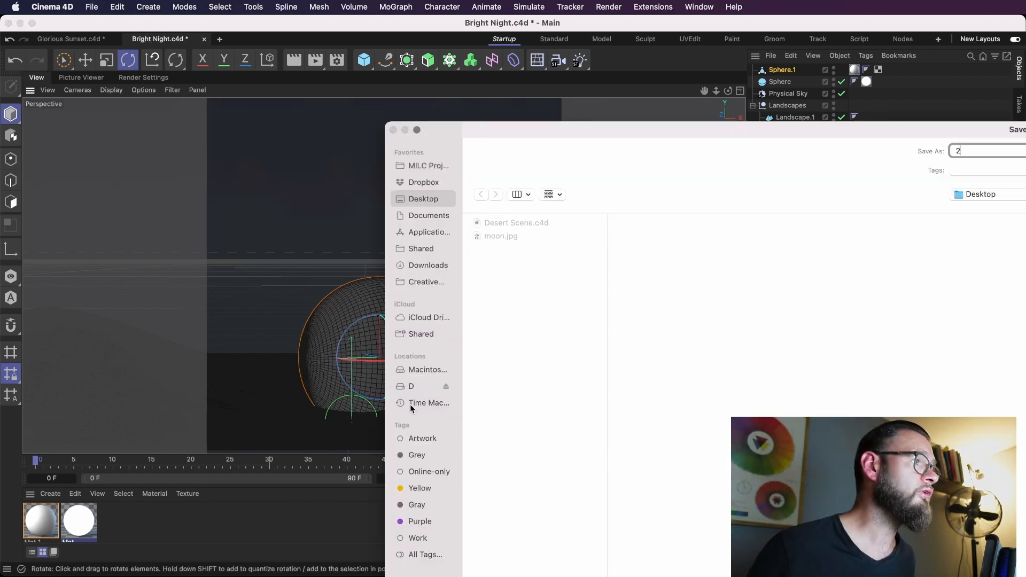
{"action": "left_click", "coordinate": [517, 223]}
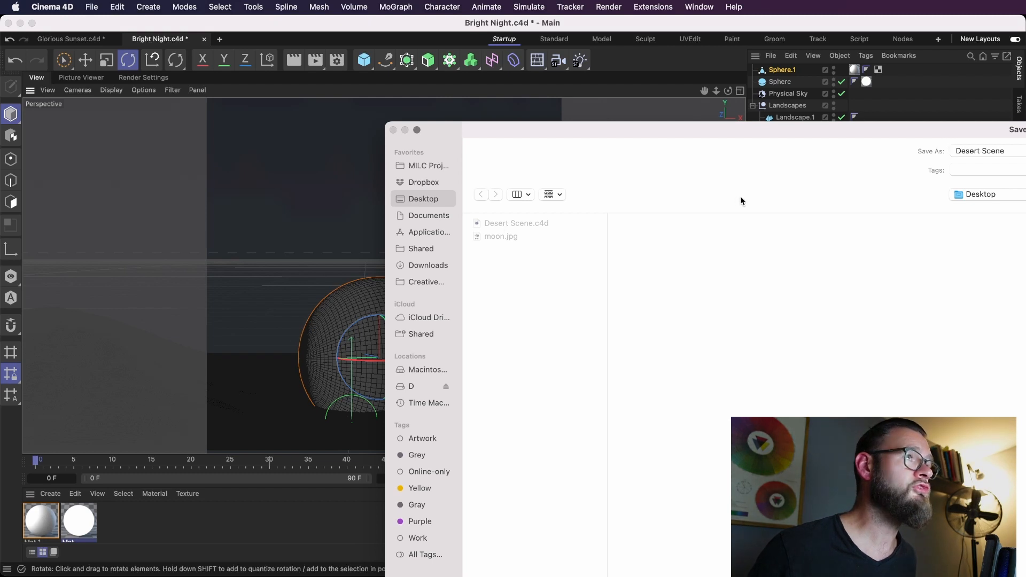
{"action": "key", "text": "Return"}
{"action": "left_click", "coordinate": [1018, 382]}
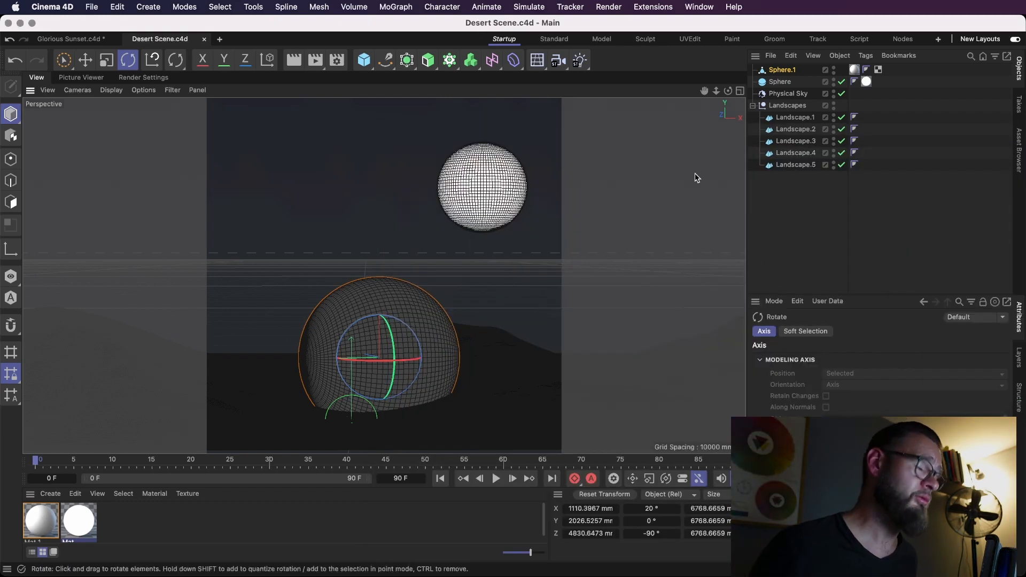
{"action": "left_click", "coordinate": [115, 39]}
{"action": "left_click", "coordinate": [994, 405]}
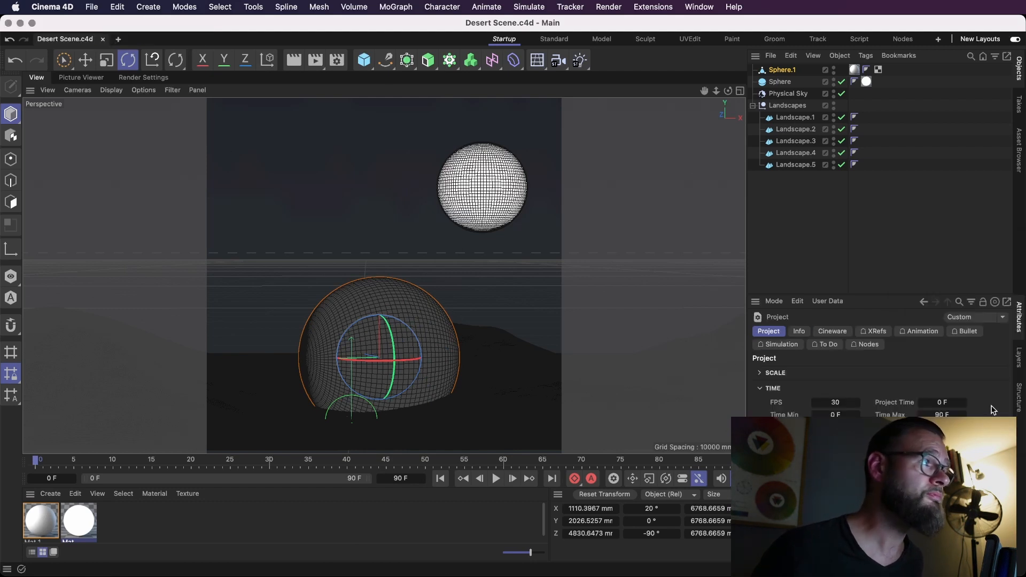
Cut a narrow doorway into the large sphere by deleting three vertically stacked polygons where its lower front meets the ground.
{"action": "left_click", "coordinate": [11, 203]}
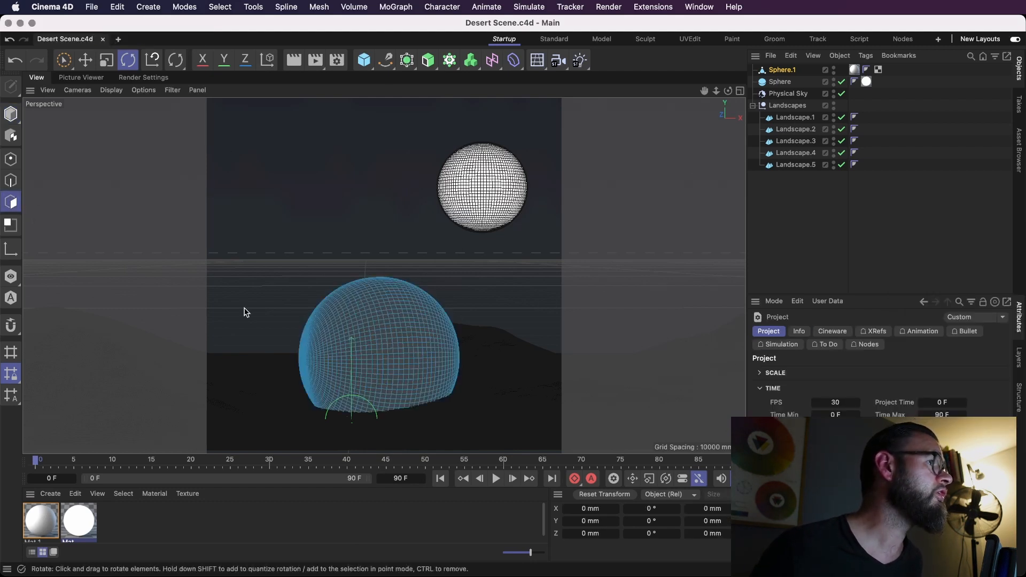
{"action": "scroll", "coordinate": [521, 417], "scroll_direction": "up", "scroll_amount": 3}
{"action": "scroll", "coordinate": [522, 417], "scroll_direction": "up", "scroll_amount": 5}
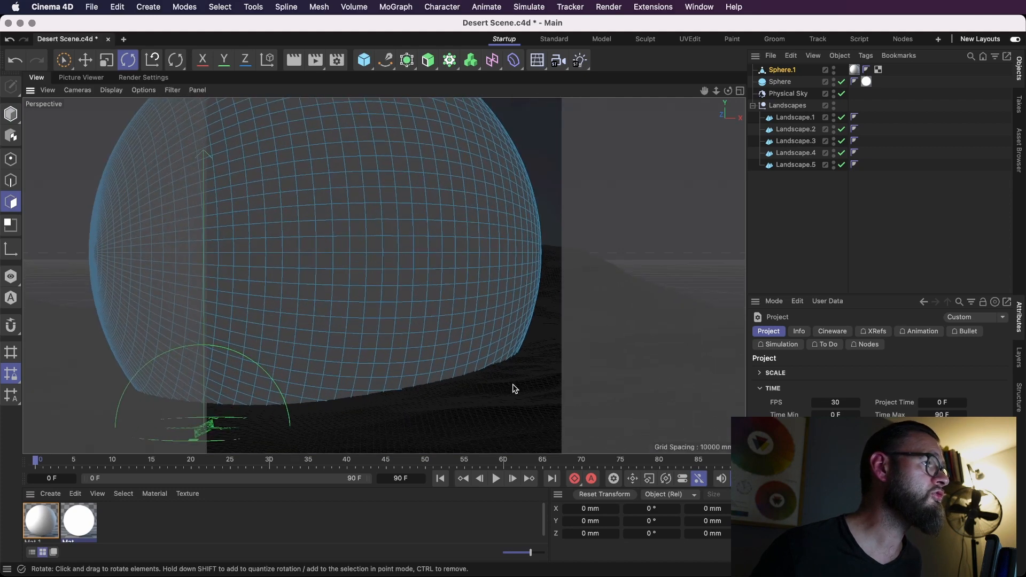
{"action": "left_click", "coordinate": [425, 369]}
{"action": "left_click", "coordinate": [424, 370], "text": "shift"}
{"action": "left_click", "coordinate": [426, 354], "text": "shift"}
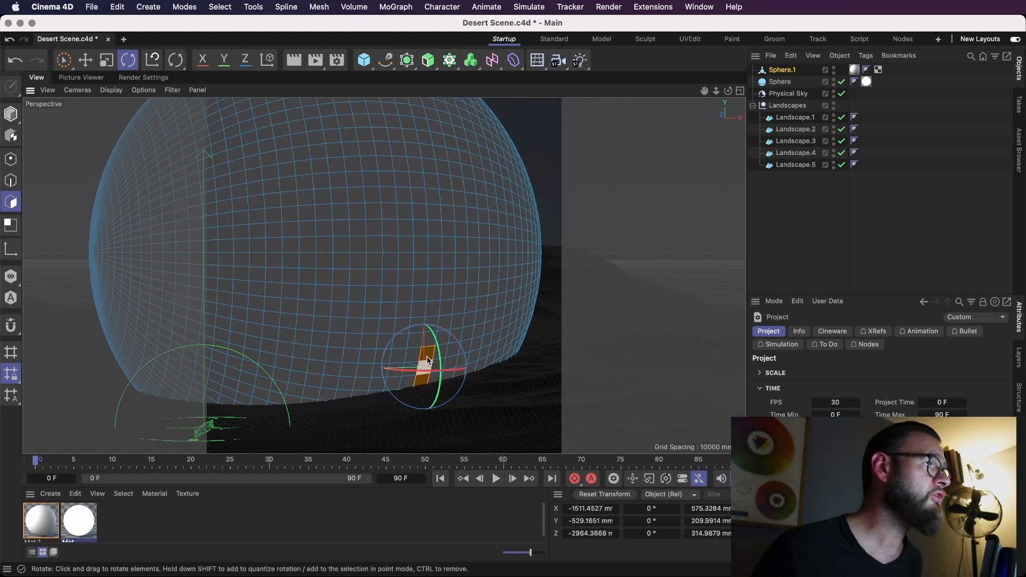
{"action": "key", "text": "Delete"}
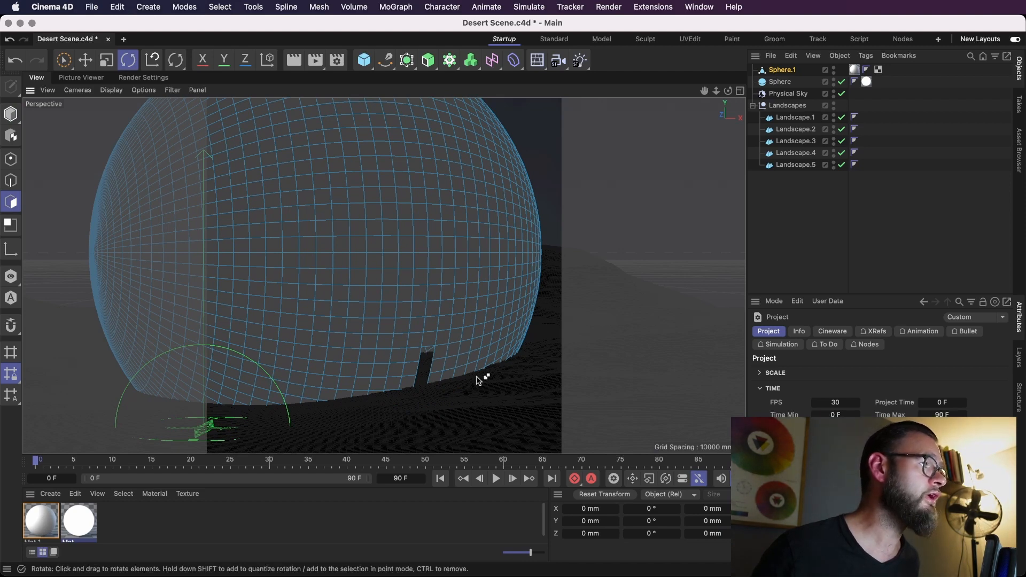
{"action": "scroll", "coordinate": [477, 381], "scroll_direction": "down", "scroll_amount": 5}
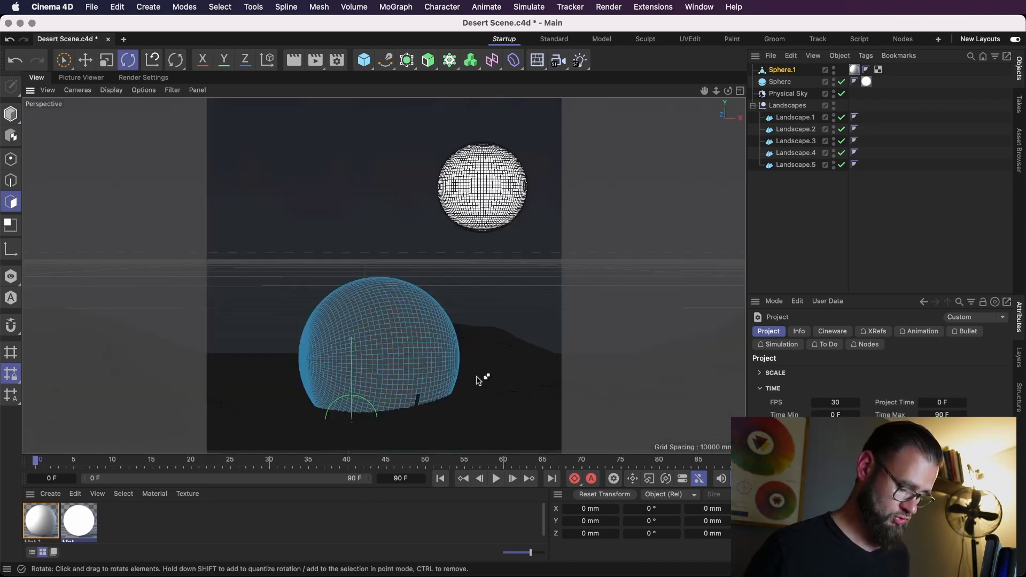
{"action": "scroll", "coordinate": [478, 381], "scroll_direction": "up", "scroll_amount": 5}
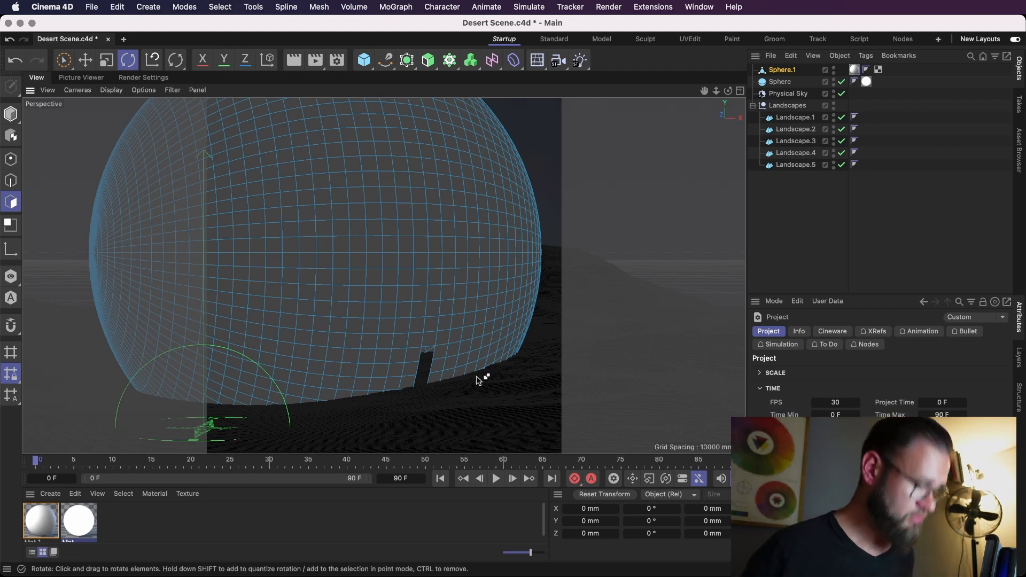
{"action": "scroll", "coordinate": [478, 381], "scroll_direction": "down", "scroll_amount": 5}
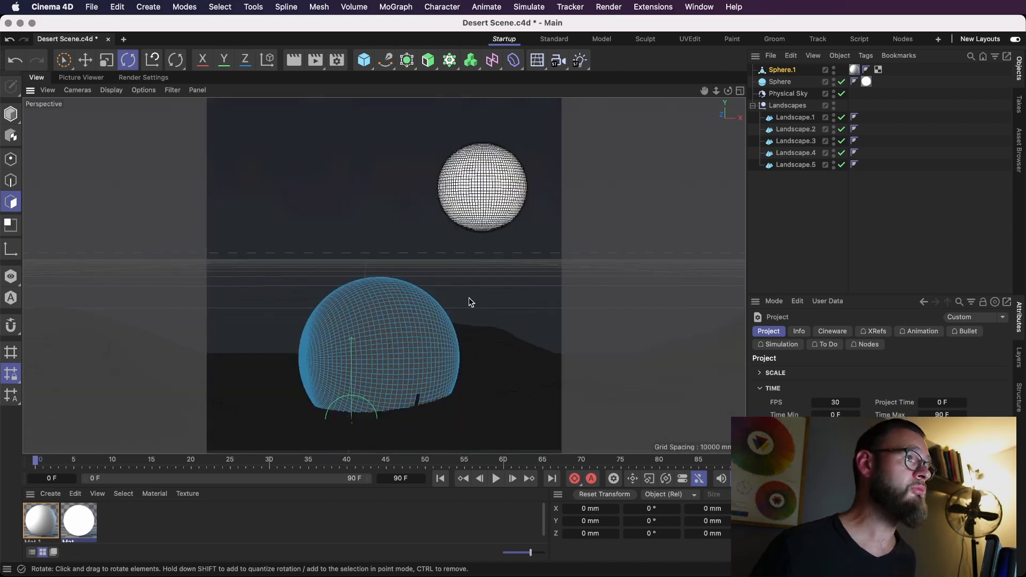
{"action": "left_click_drag", "start_coordinate": [706, 91], "coordinate": [552, 89]}
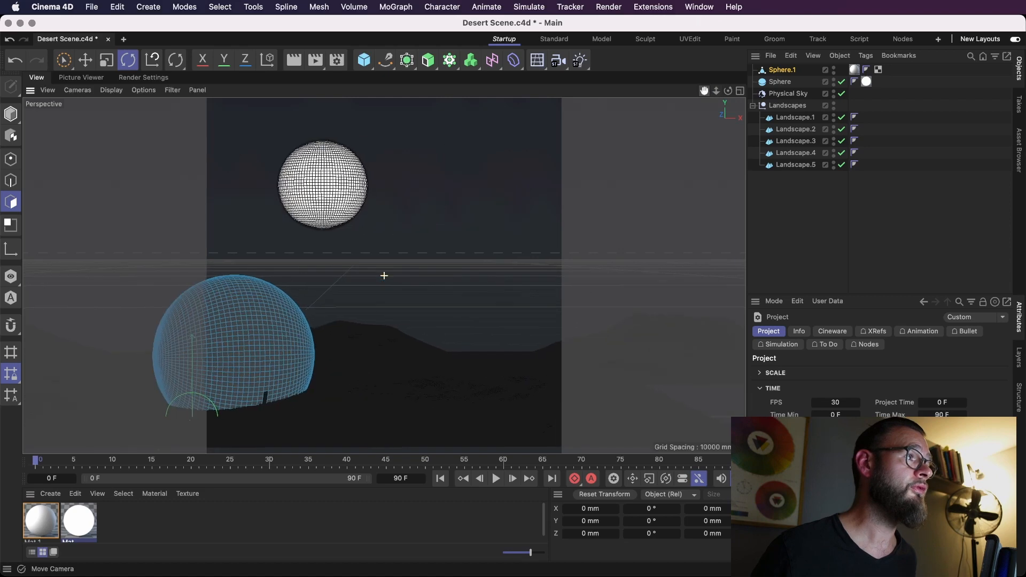
{"action": "key", "text": "super+shift+z"}
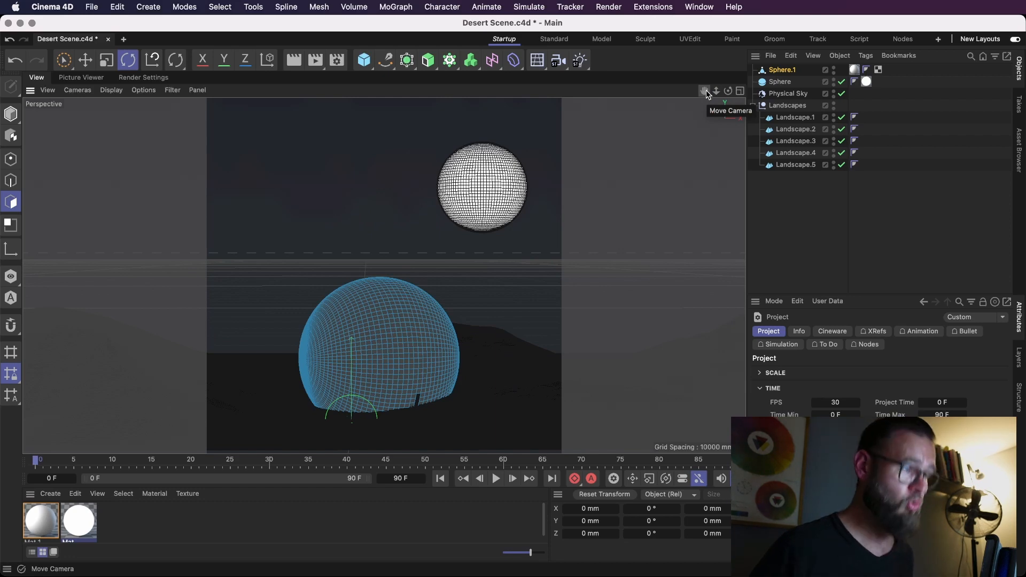
{"action": "left_click_drag", "start_coordinate": [707, 91], "coordinate": [546, 91]}
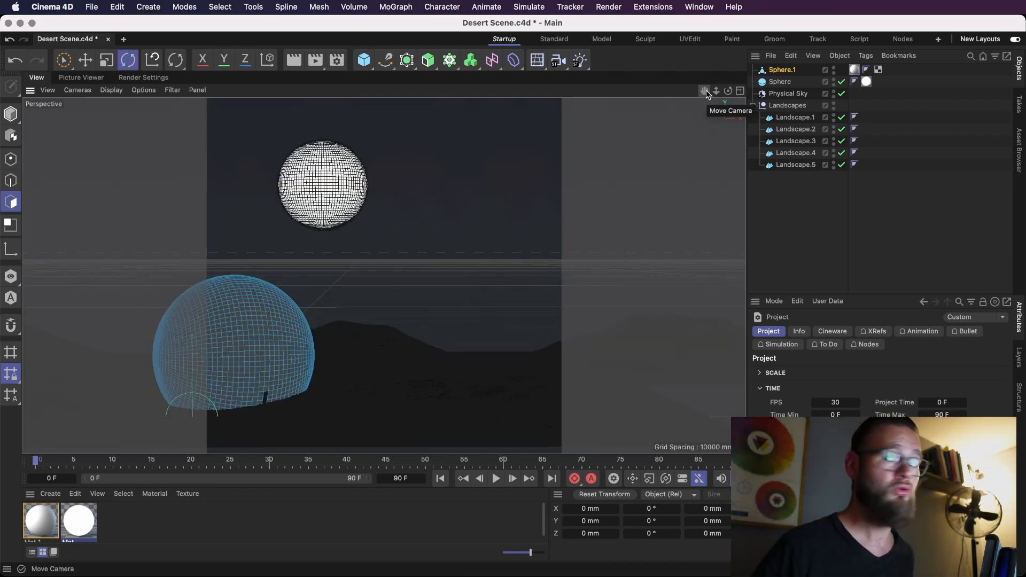
{"action": "key", "text": "super+shift+z"}
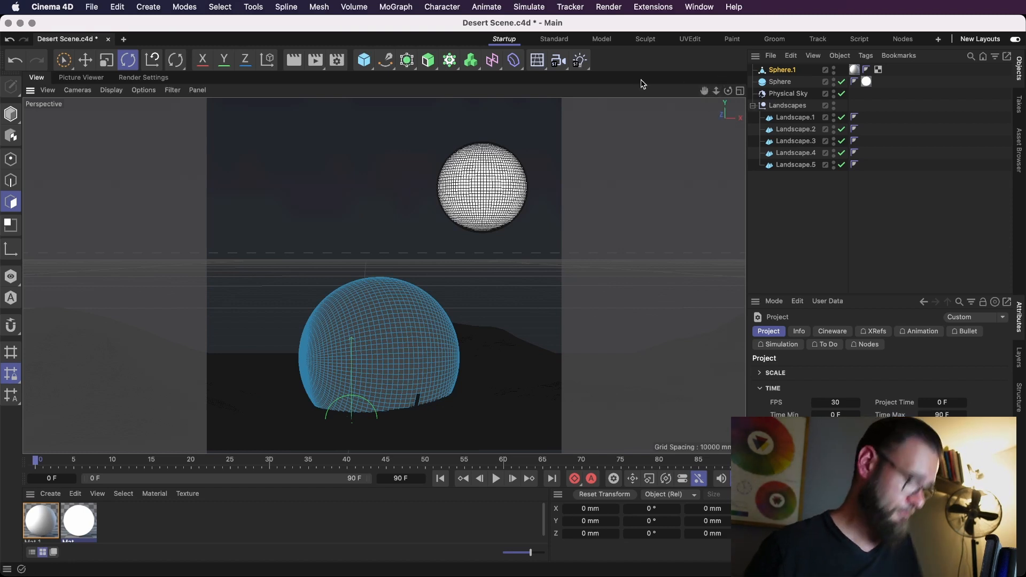
Enlarge the whole large sphere to about 8335 mm across, raise it to about Y 2504 mm, and check the render preview.
{"action": "key", "text": "super+r"}
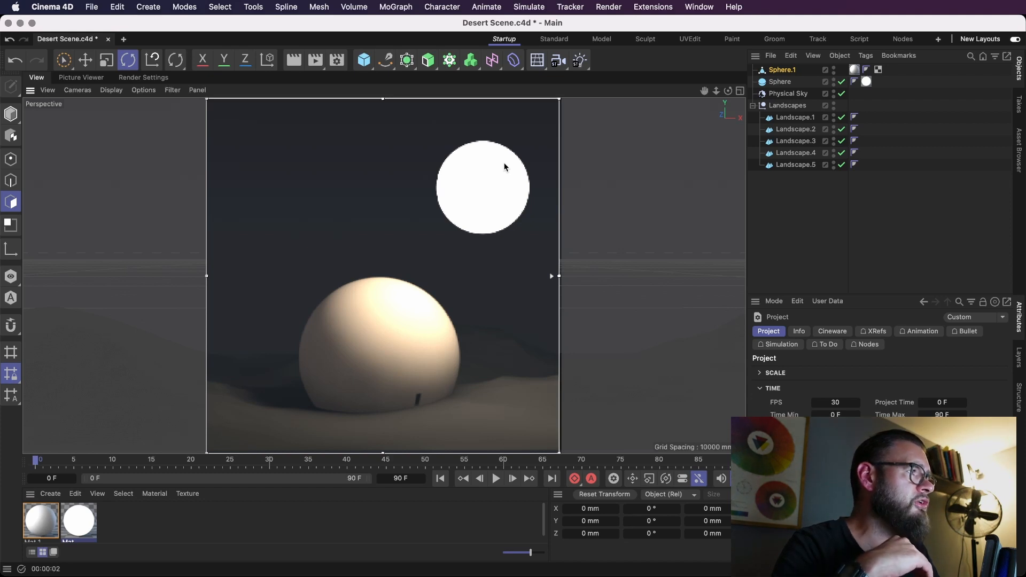
{"action": "left_click", "coordinate": [386, 314]}
{"action": "key", "text": "t"}
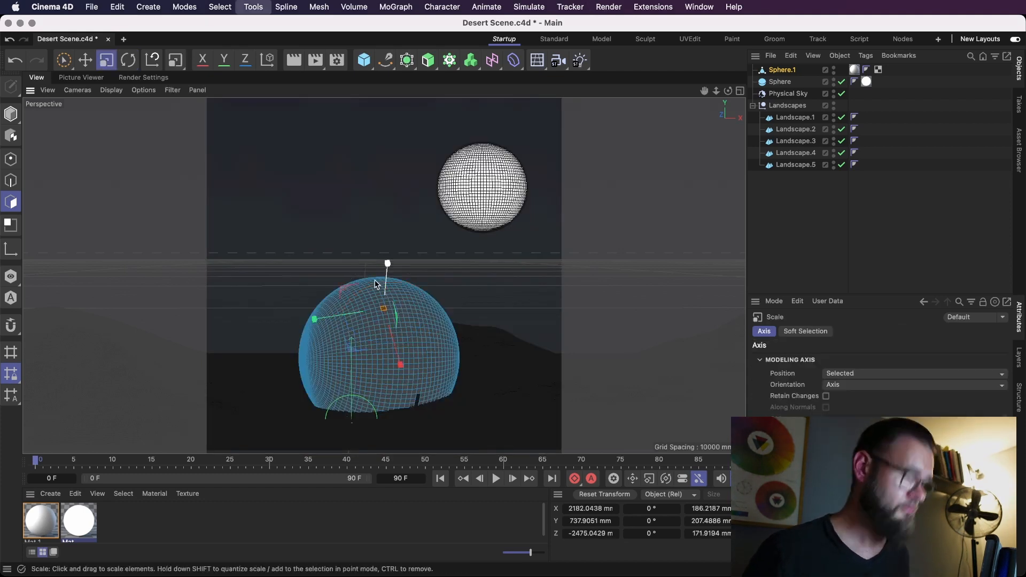
{"action": "left_click", "coordinate": [11, 114]}
{"action": "left_click_drag", "start_coordinate": [534, 293], "coordinate": [652, 277]}
{"action": "key", "text": "e"}
{"action": "mouse_move", "coordinate": [380, 309]}
{"action": "left_mouse_down"}
{"action": "mouse_move", "coordinate": [382, 276]}
{"action": "mouse_move", "coordinate": [382, 293]}
{"action": "left_mouse_up"}
{"action": "key", "text": "super+r"}
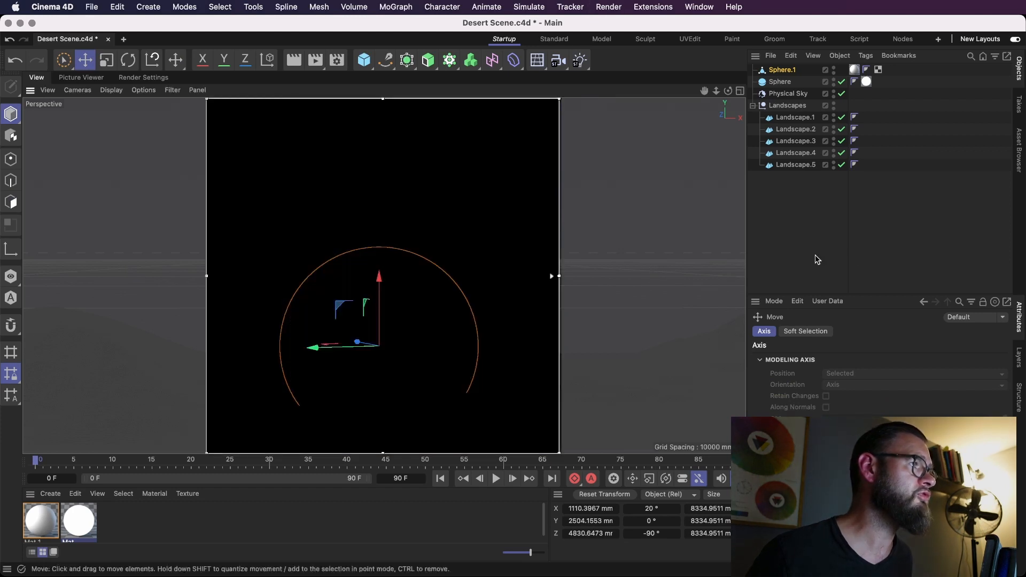
{"action": "left_click", "coordinate": [788, 231]}
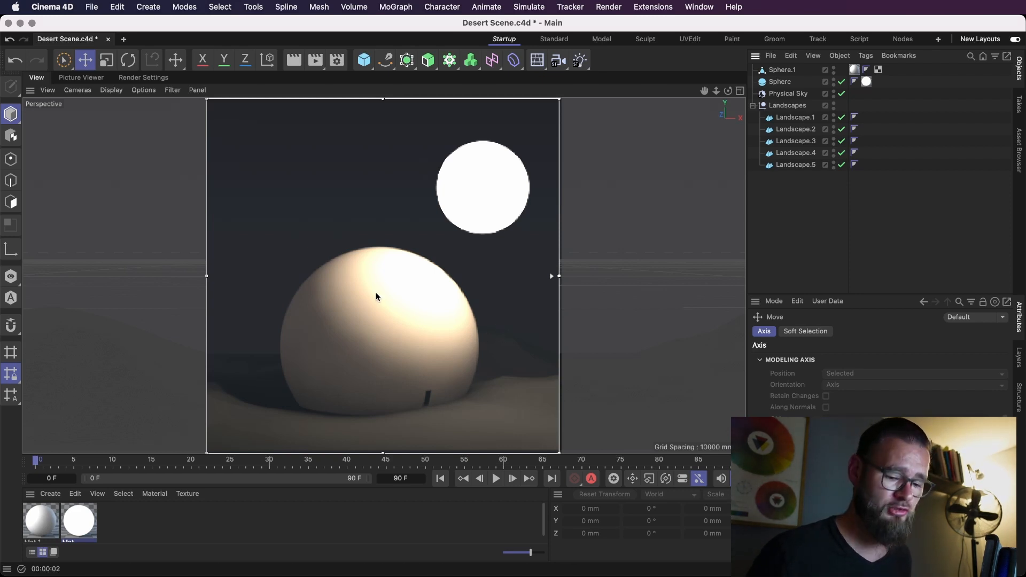
{"action": "key", "text": "alt+r"}
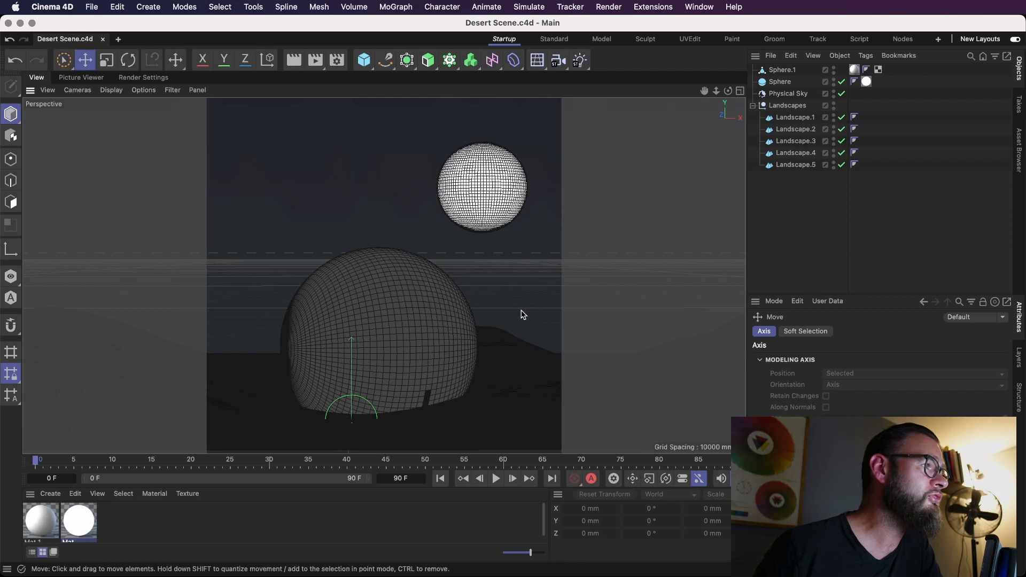
{"action": "key", "text": "super+r"}
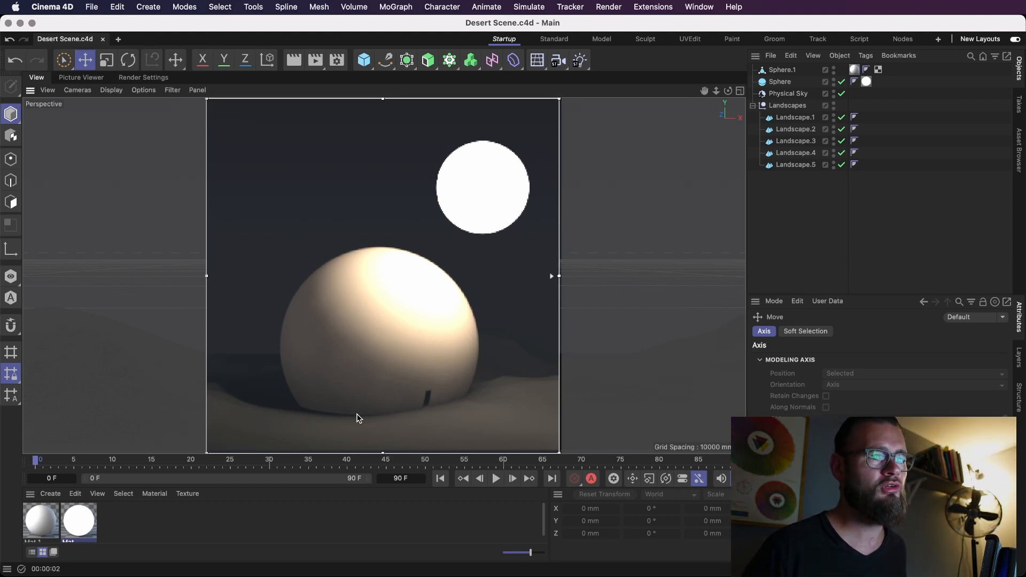
{"action": "key", "text": "alt+r"}
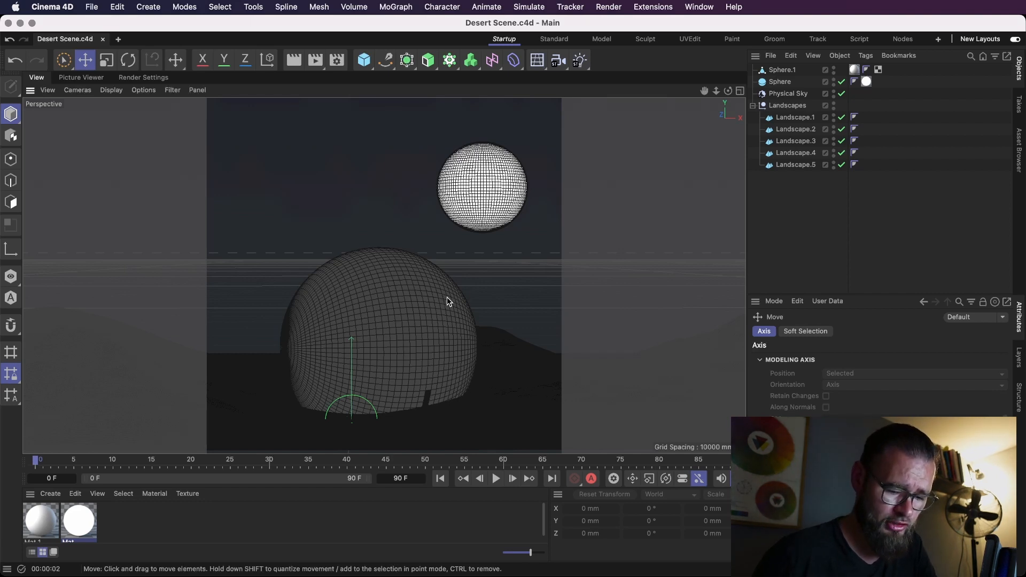
{"action": "left_click", "coordinate": [1020, 150]}
{"action": "left_click", "coordinate": [850, 95]}
{"action": "type", "text": "s"}
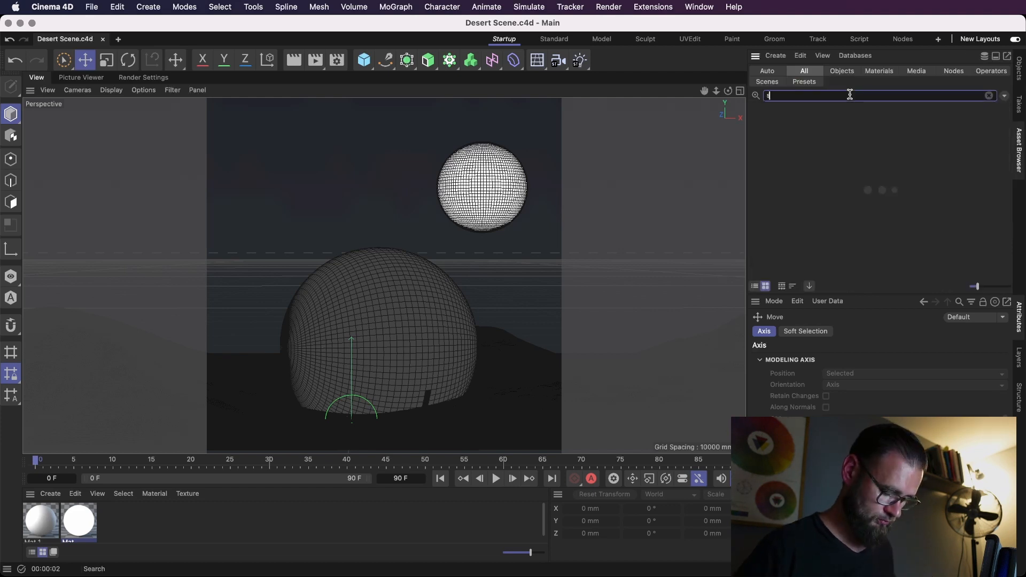
{"action": "type", "text": "cyth"}
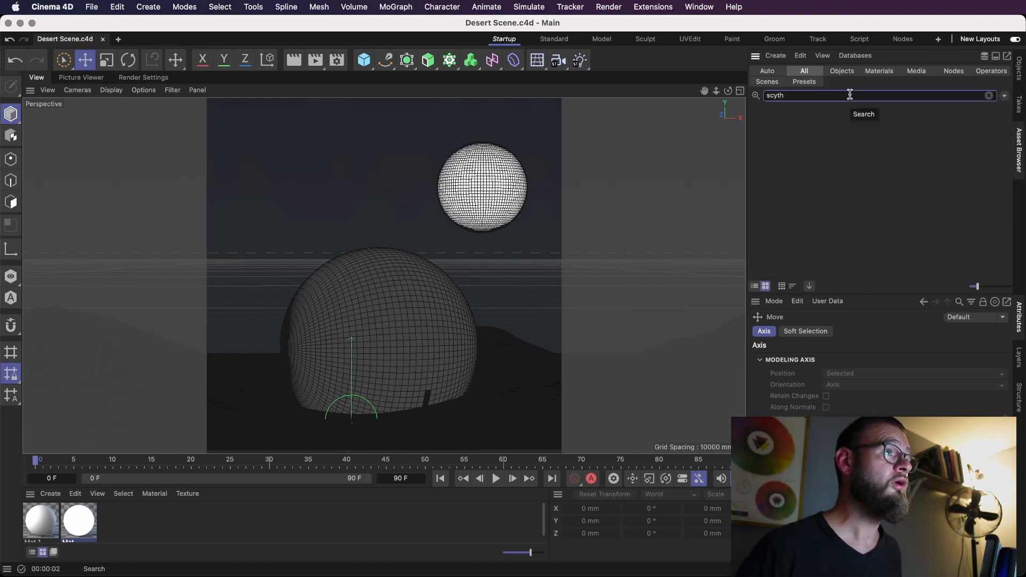
{"action": "key", "text": "super+a"}
{"action": "key", "text": "BackSpace"}
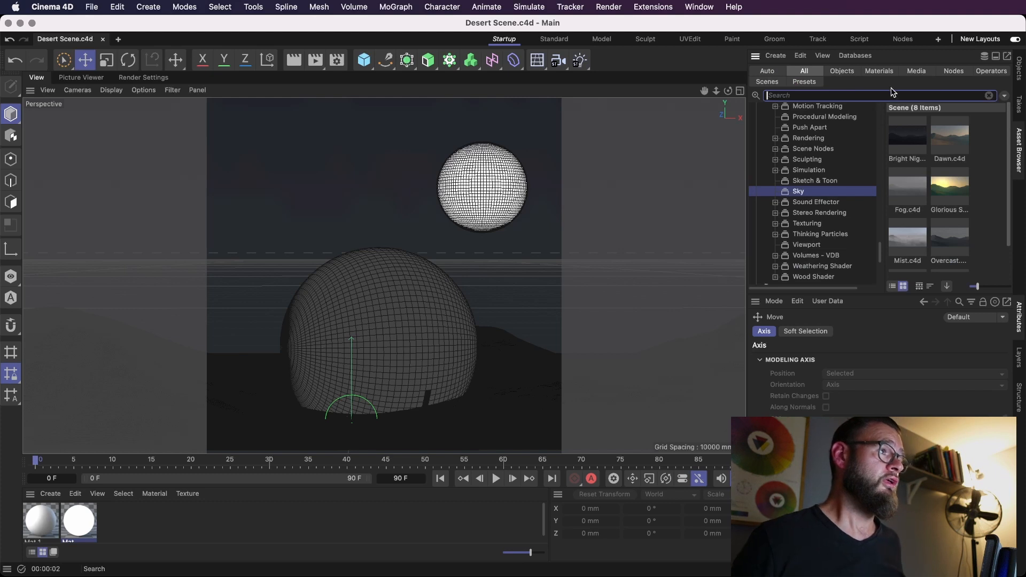
{"action": "left_click", "coordinate": [1020, 72]}
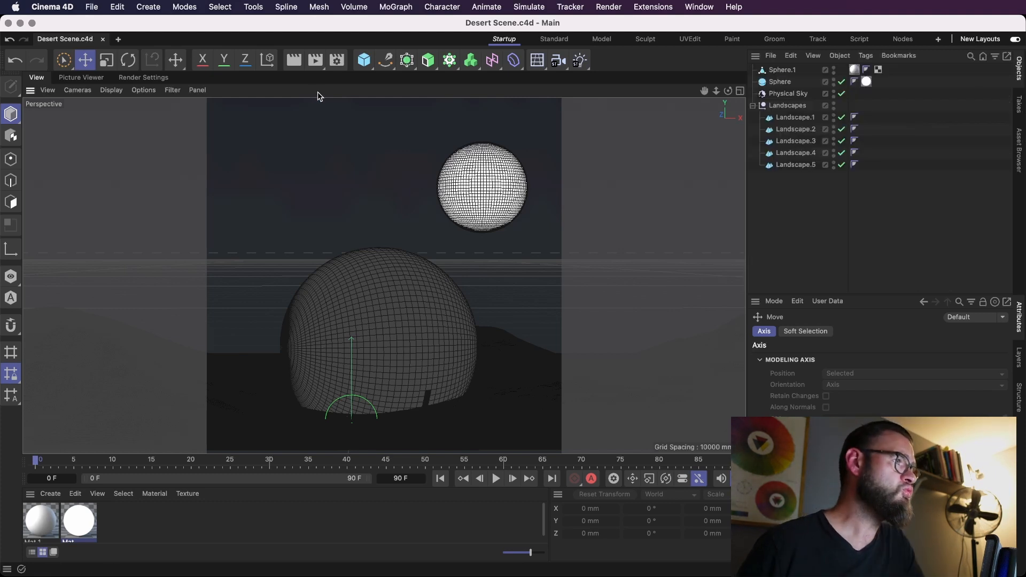
Find the Loft generator through the command search and add it to the scene.
{"action": "left_click", "coordinate": [367, 65]}
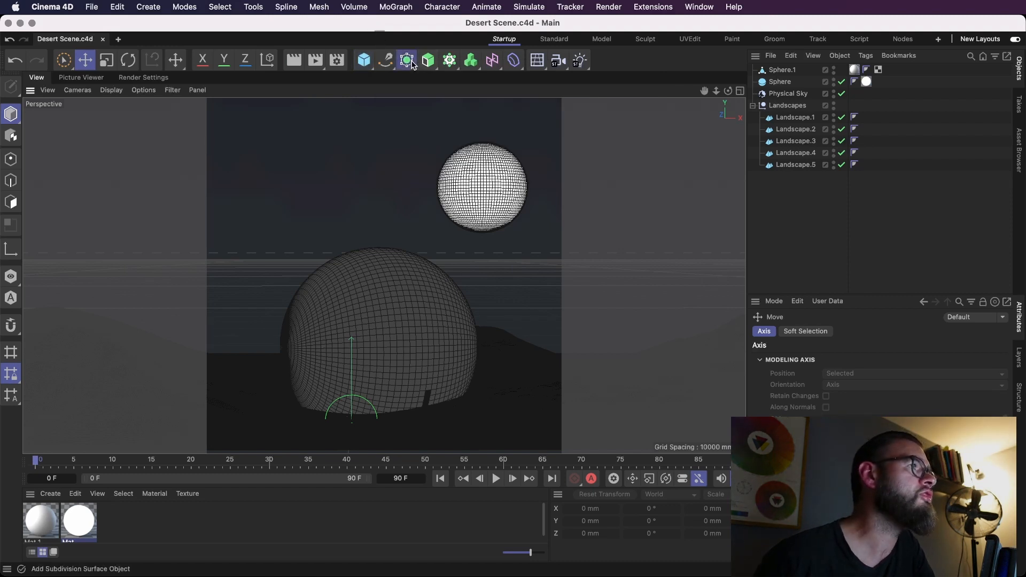
{"action": "left_click", "coordinate": [407, 61]}
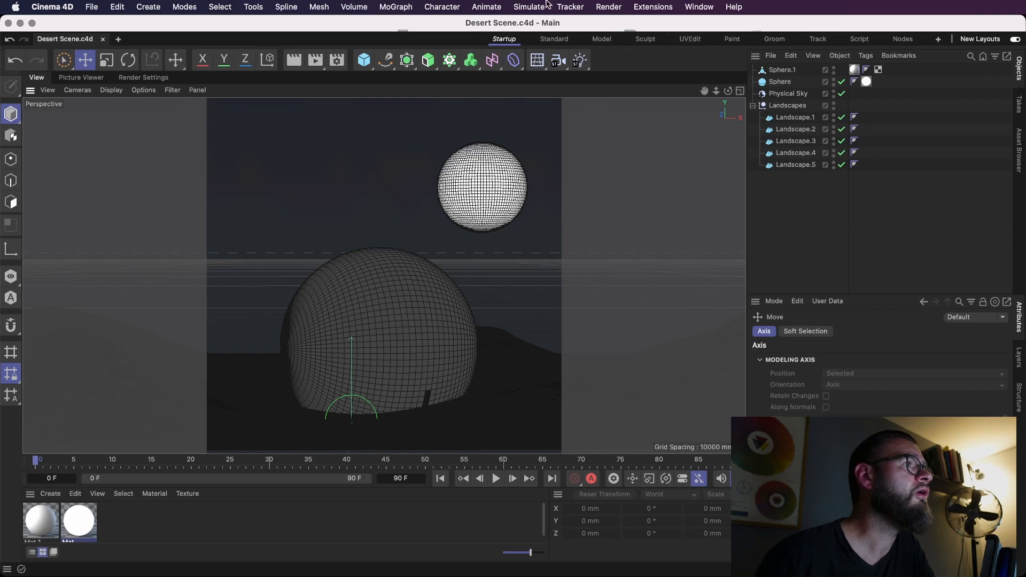
{"action": "left_click", "coordinate": [735, 6]}
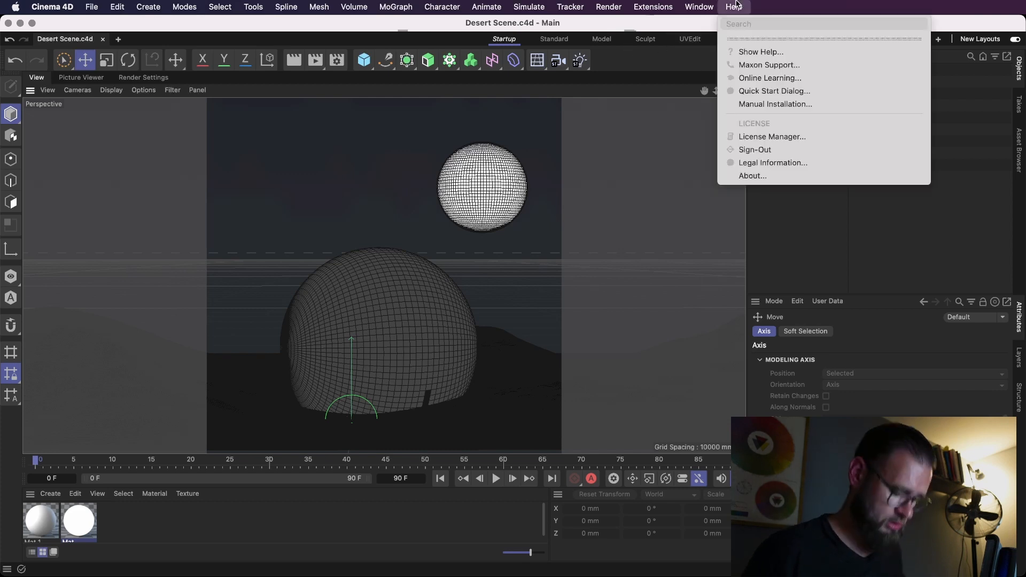
{"action": "type", "text": "loft"}
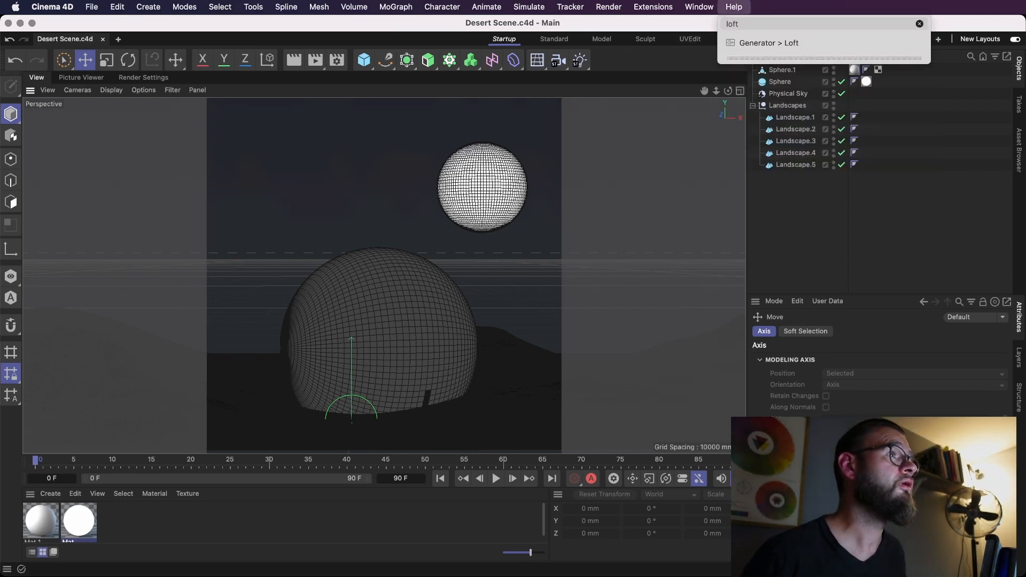
{"action": "mouse_move", "coordinate": [744, 42]}
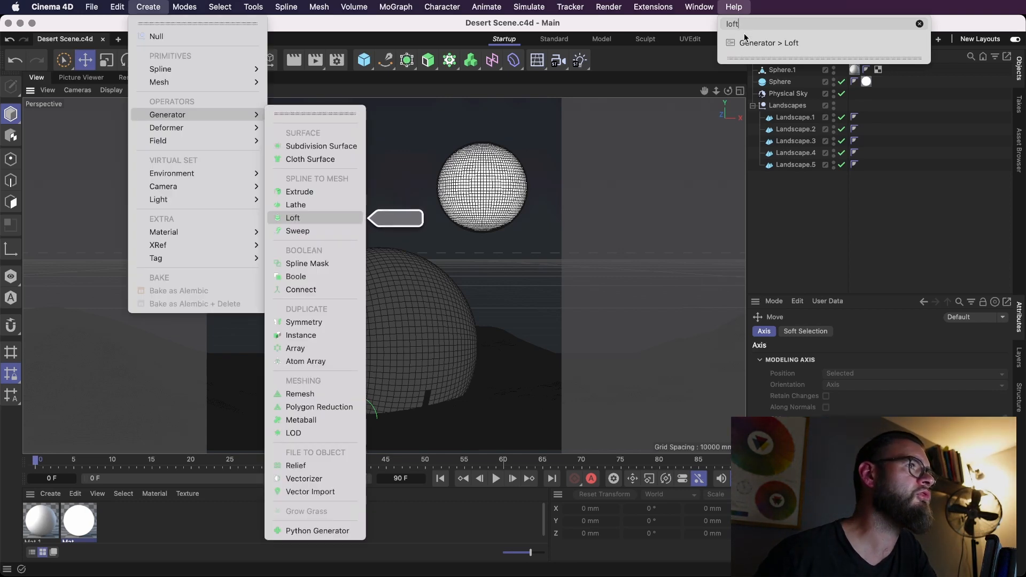
{"action": "left_click", "coordinate": [737, 45]}
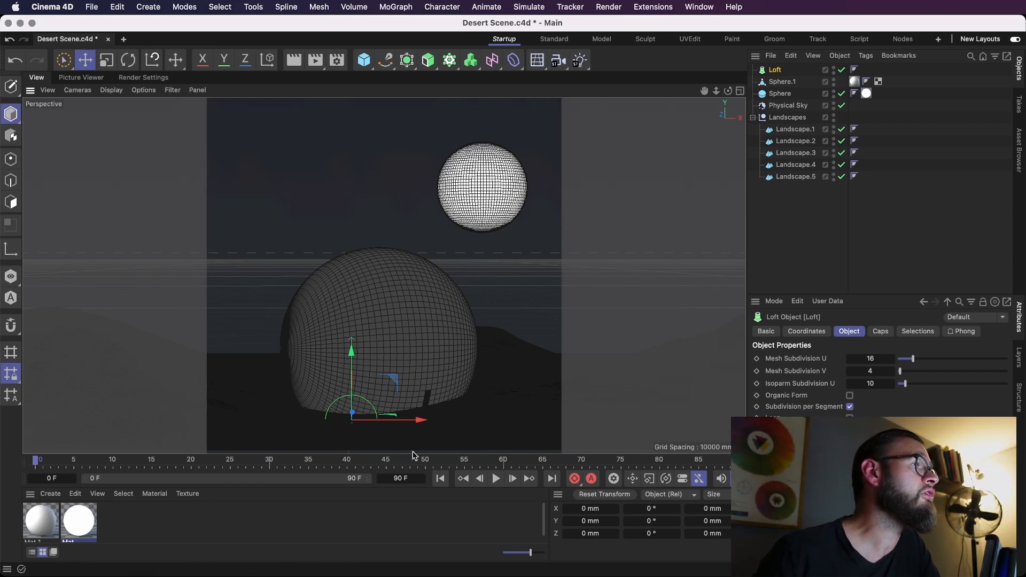
{"action": "left_click_drag", "start_coordinate": [389, 394], "coordinate": [376, 185]}
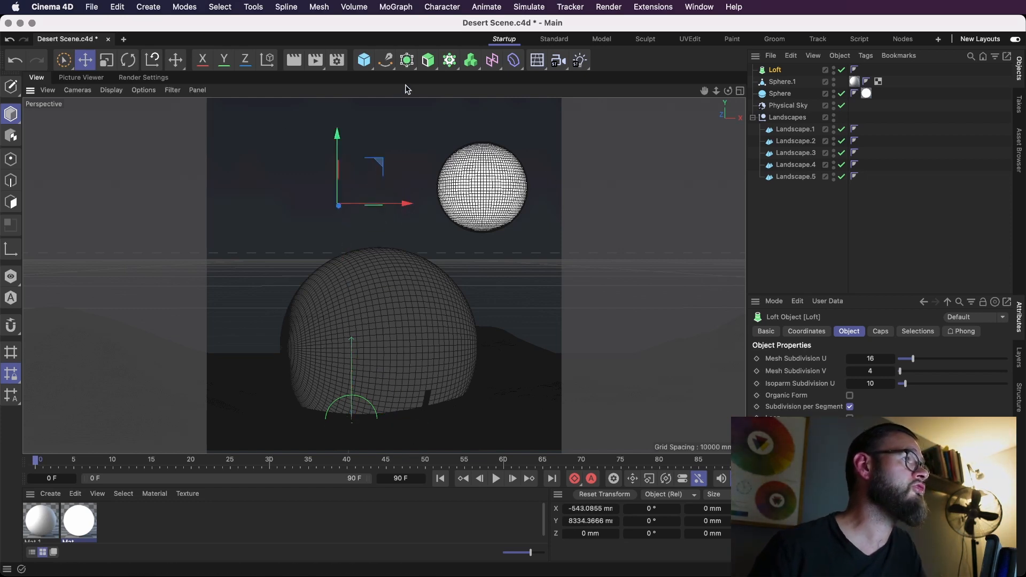
{"action": "left_click", "coordinate": [389, 65]}
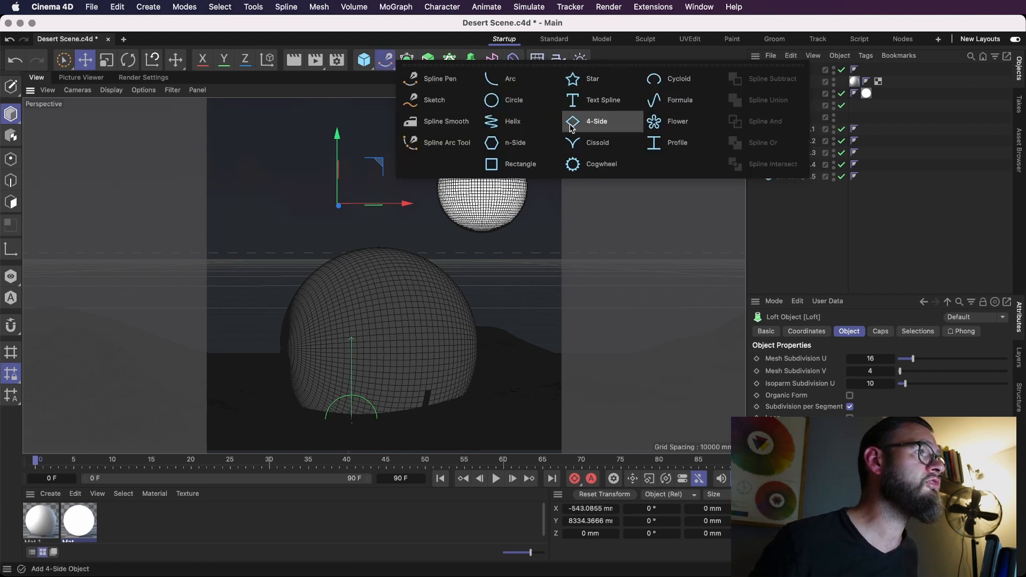
{"action": "left_click", "coordinate": [491, 101]}
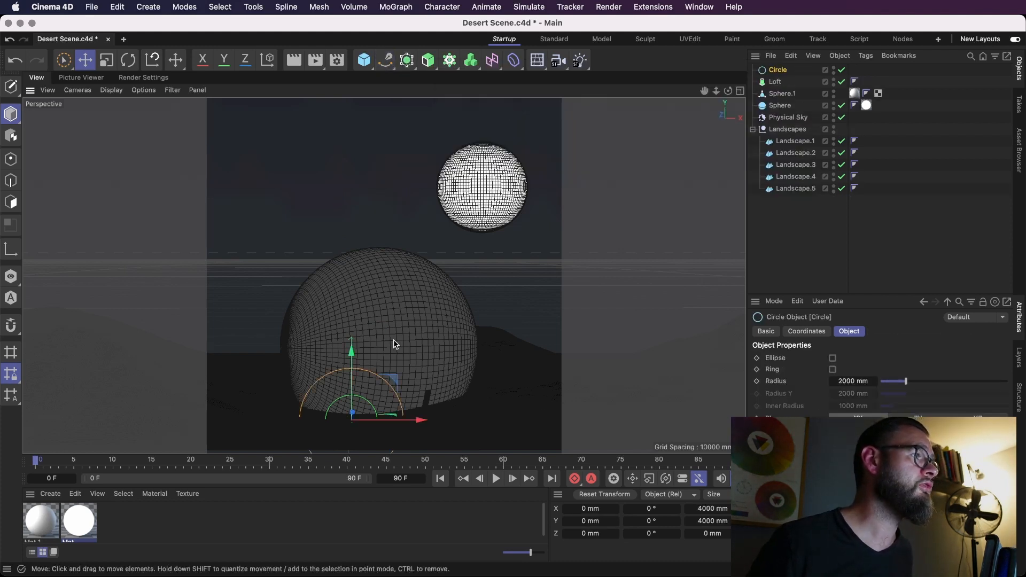
{"action": "key", "text": "super+z"}
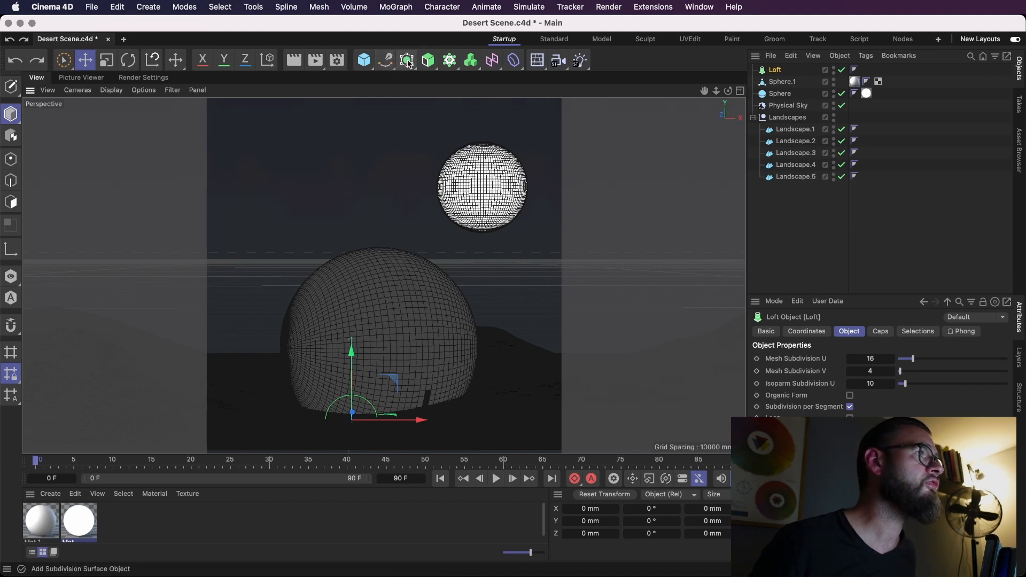
Add a circle spline as a child of the Loft and move the Loft to about X 761 mm, Y 8334 mm.
{"action": "left_click", "coordinate": [389, 61]}
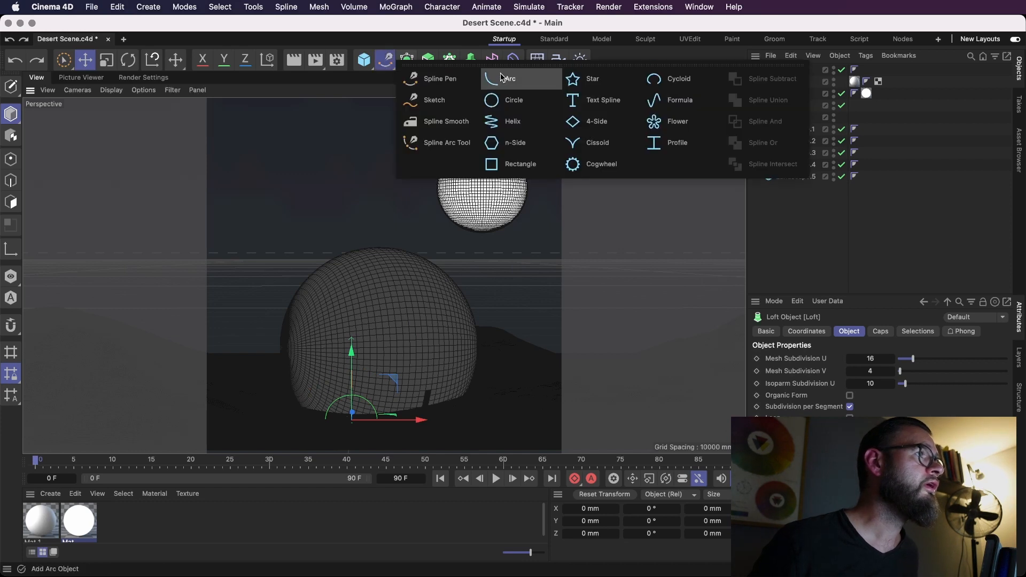
{"action": "left_click", "coordinate": [516, 101]}
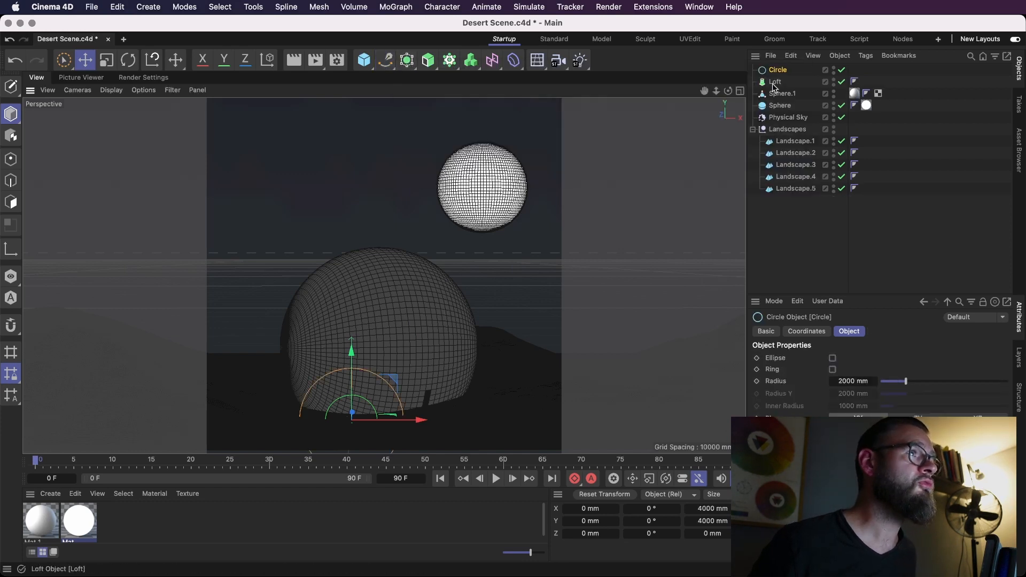
{"action": "left_click_drag", "start_coordinate": [777, 70], "coordinate": [777, 83]}
{"action": "left_click", "coordinate": [776, 70]}
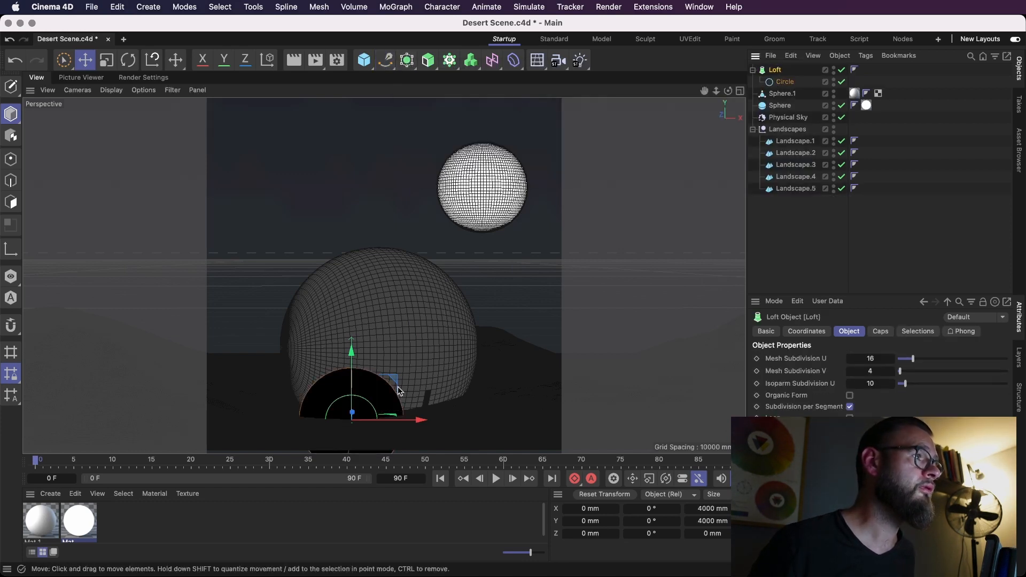
{"action": "left_click_drag", "start_coordinate": [386, 403], "coordinate": [405, 196]}
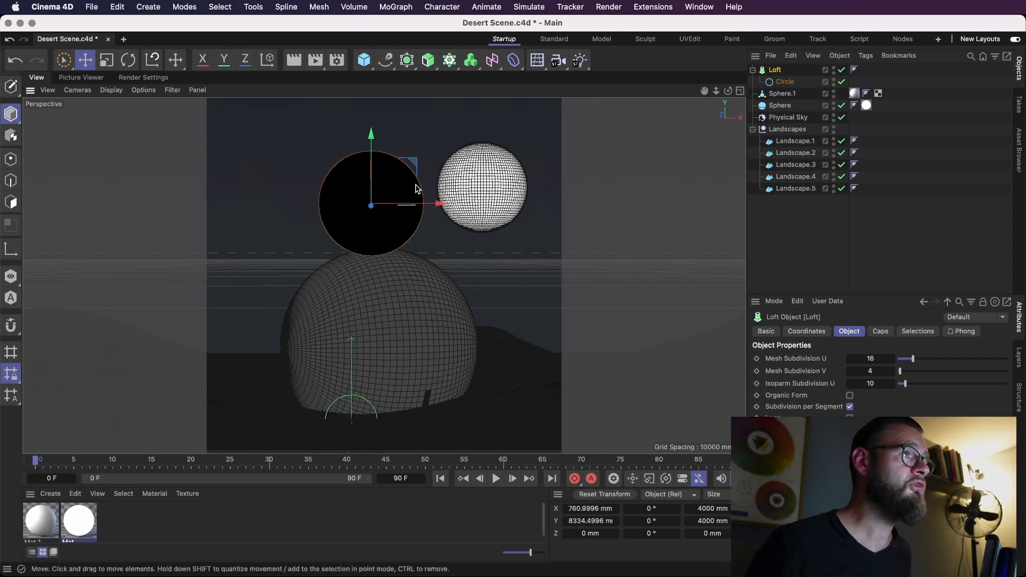
Add a camera that keeps the current framing of the scene.
{"action": "left_click", "coordinate": [557, 61]}
{"action": "key", "text": "super+s"}
Scale the Loft's circle down to about 447 mm across and apply Mat.1 to the Loft.
{"action": "left_click", "coordinate": [768, 82]}
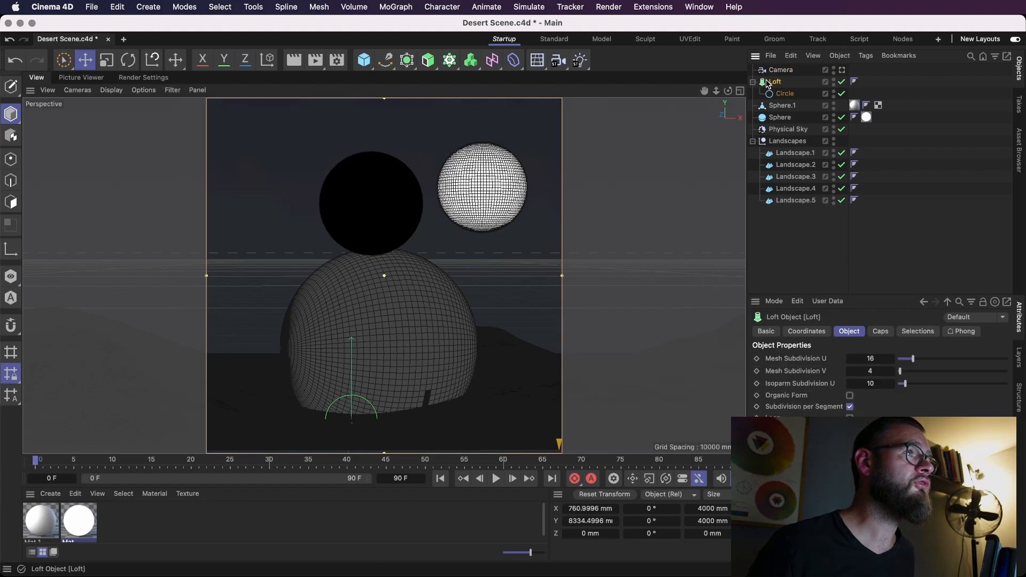
{"action": "key", "text": "o"}
{"action": "left_click_drag", "start_coordinate": [464, 207], "coordinate": [576, 211], "text": "alt"}
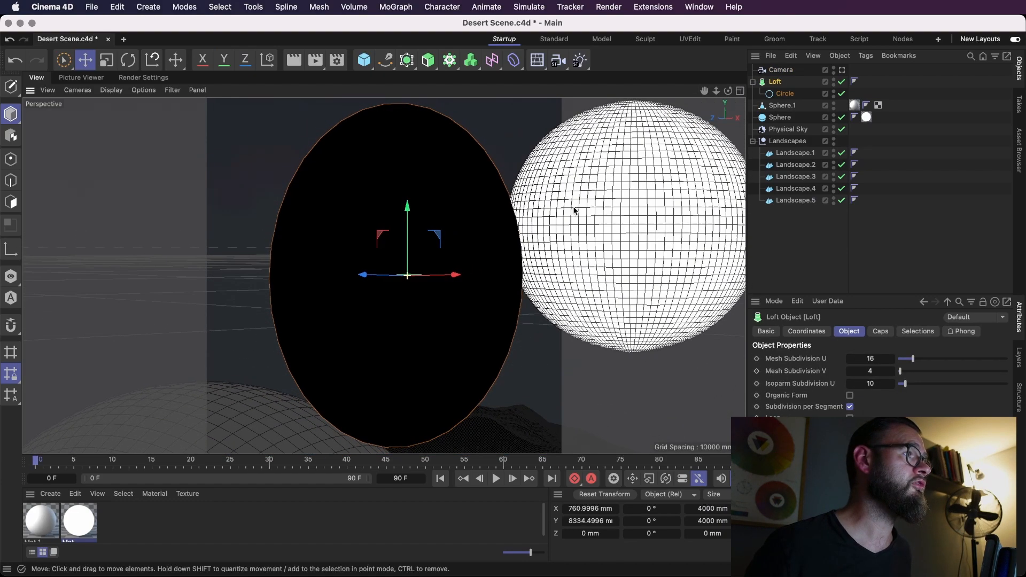
{"action": "right_click_drag", "start_coordinate": [575, 211], "coordinate": [488, 234], "text": "alt"}
{"action": "left_click", "coordinate": [784, 94]}
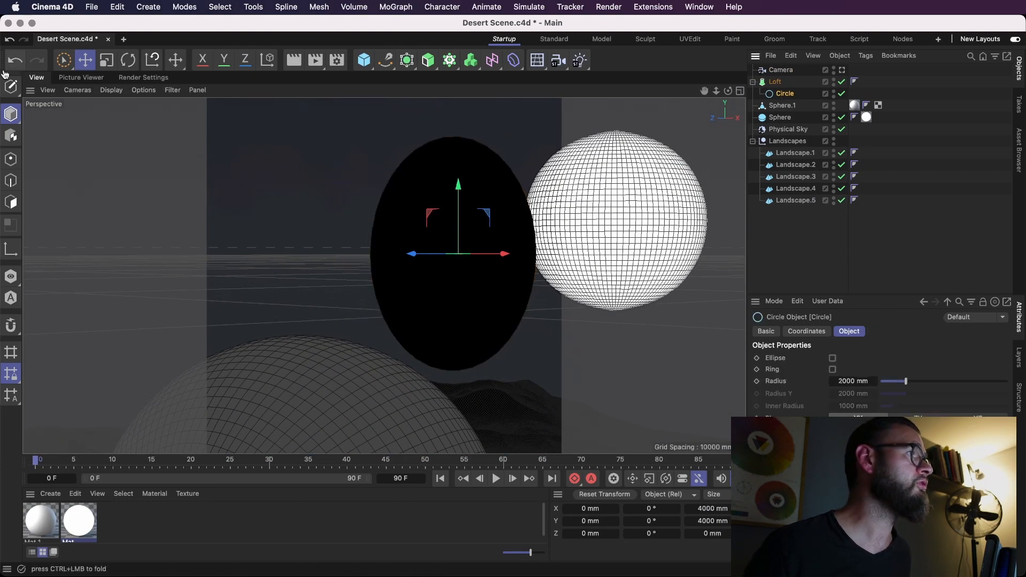
{"action": "left_click", "coordinate": [109, 63]}
{"action": "left_click_drag", "start_coordinate": [312, 155], "coordinate": [449, 248]}
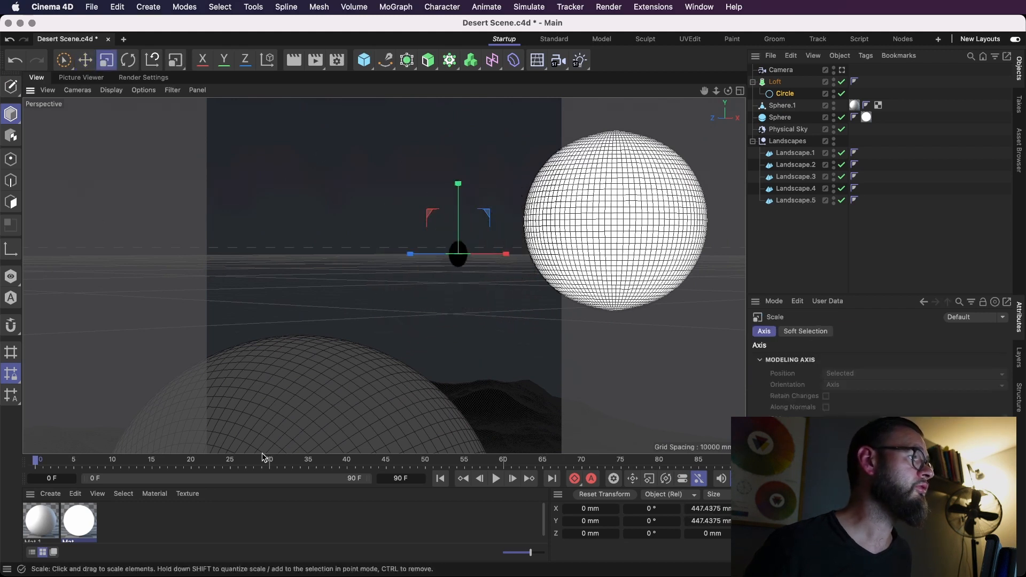
{"action": "left_click_drag", "start_coordinate": [41, 522], "coordinate": [781, 88]}
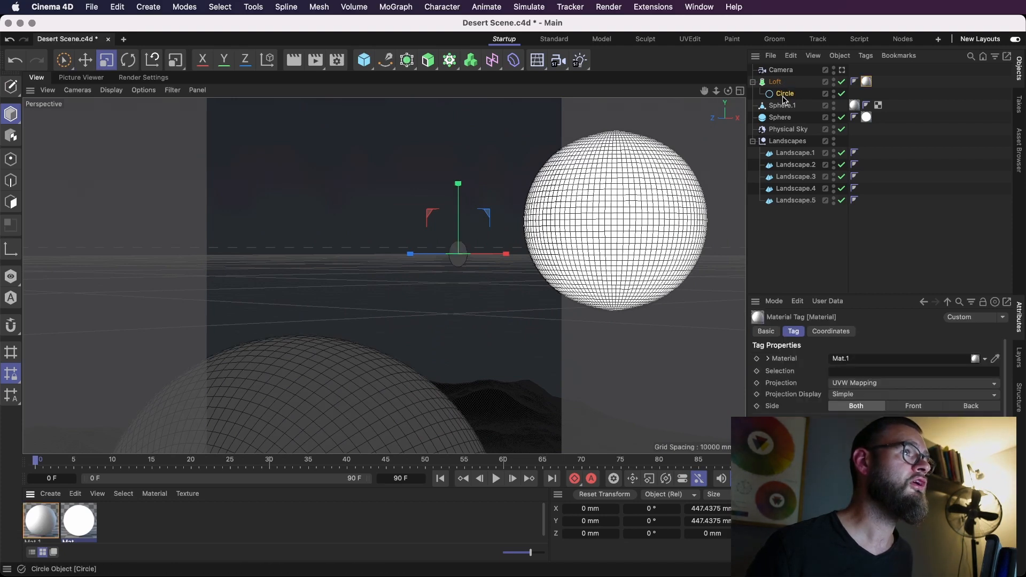
Duplicate the circle about 1209 mm along negative Z inside the Loft to form a short tube.
{"action": "key", "text": "e"}
{"action": "left_click_drag", "start_coordinate": [499, 278], "coordinate": [495, 271], "text": "alt"}
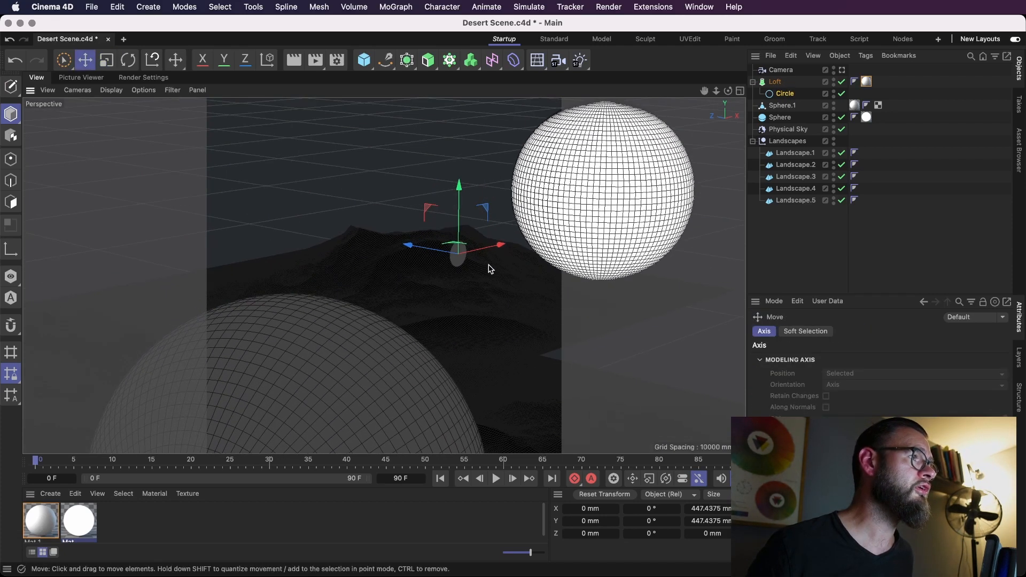
{"action": "left_click_drag", "start_coordinate": [435, 248], "coordinate": [486, 277]}
{"action": "left_click_drag", "start_coordinate": [464, 278], "coordinate": [422, 277], "text": "alt"}
Increase the round bevel size on the Loft's caps to give the tube rounded ends.
{"action": "left_click", "coordinate": [779, 81]}
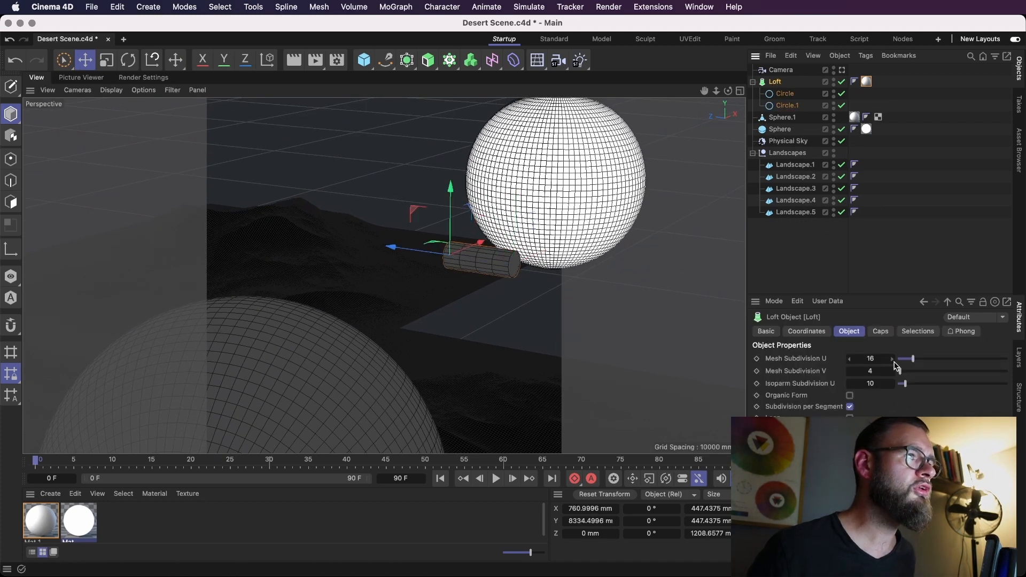
{"action": "left_click", "coordinate": [881, 331]}
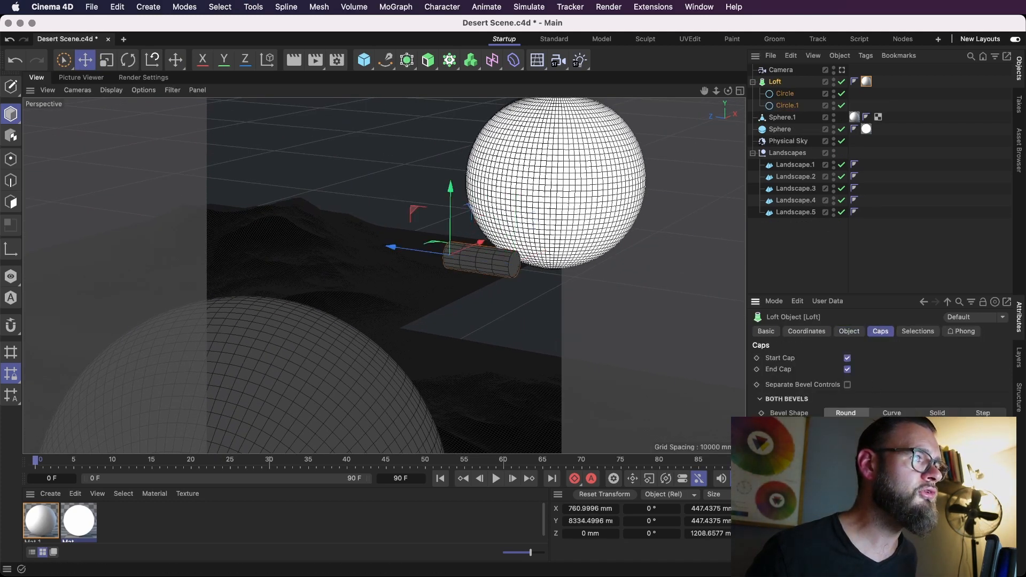
{"action": "left_click_drag", "start_coordinate": [866, 425], "coordinate": [878, 424]}
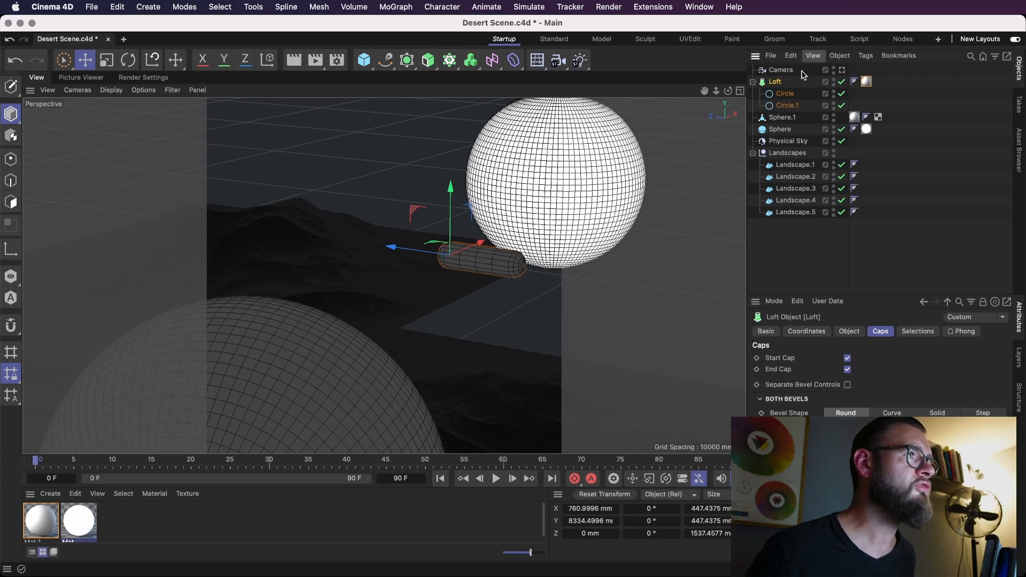
Shift the Loft's first circle slightly to about Y 84 mm, Z 37 mm.
{"action": "left_click", "coordinate": [784, 93]}
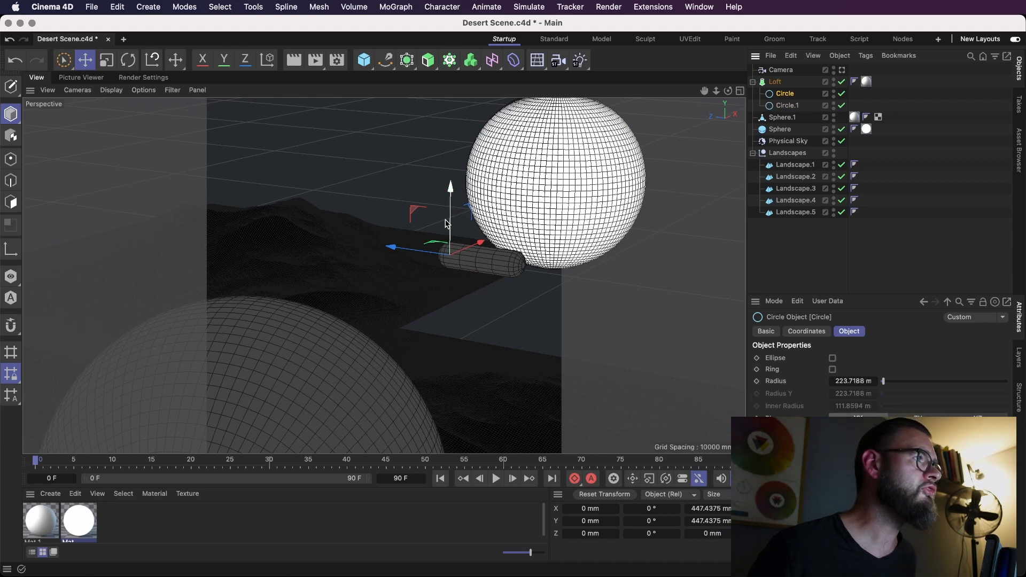
{"action": "left_click_drag", "start_coordinate": [413, 214], "coordinate": [345, 251]}
{"action": "key", "text": "super+z"}
{"action": "key", "text": "super+z"}
Lengthen the Loft with two more circle copies along negative Z and enlarge the last one to about 483 mm across.
{"action": "left_click", "coordinate": [790, 107]}
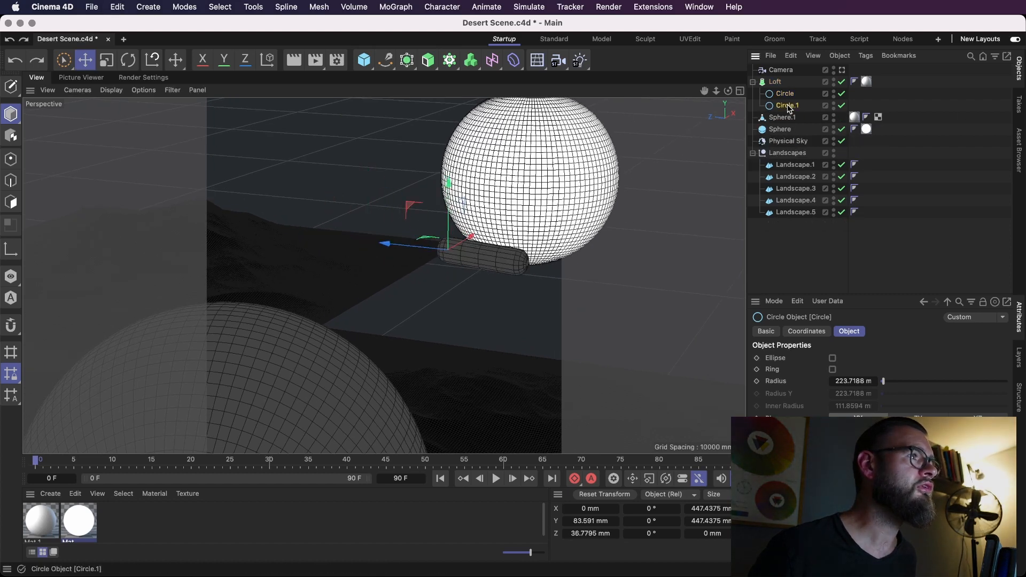
{"action": "left_click_drag", "start_coordinate": [464, 260], "coordinate": [559, 268], "text": "ctrl"}
{"action": "left_click_drag", "start_coordinate": [495, 277], "coordinate": [453, 206], "text": "alt"}
{"action": "left_click_drag", "start_coordinate": [395, 259], "coordinate": [428, 283]}
{"action": "middle_click_drag", "start_coordinate": [428, 283], "coordinate": [335, 284], "text": "alt"}
{"action": "key", "text": "t"}
{"action": "left_click_drag", "start_coordinate": [306, 287], "coordinate": [350, 296]}
Copy the end circle out to about Z -8258 mm and shrink the copy to about 450 mm across.
{"action": "key", "text": "e"}
{"action": "left_click_drag", "start_coordinate": [426, 256], "coordinate": [636, 271]}
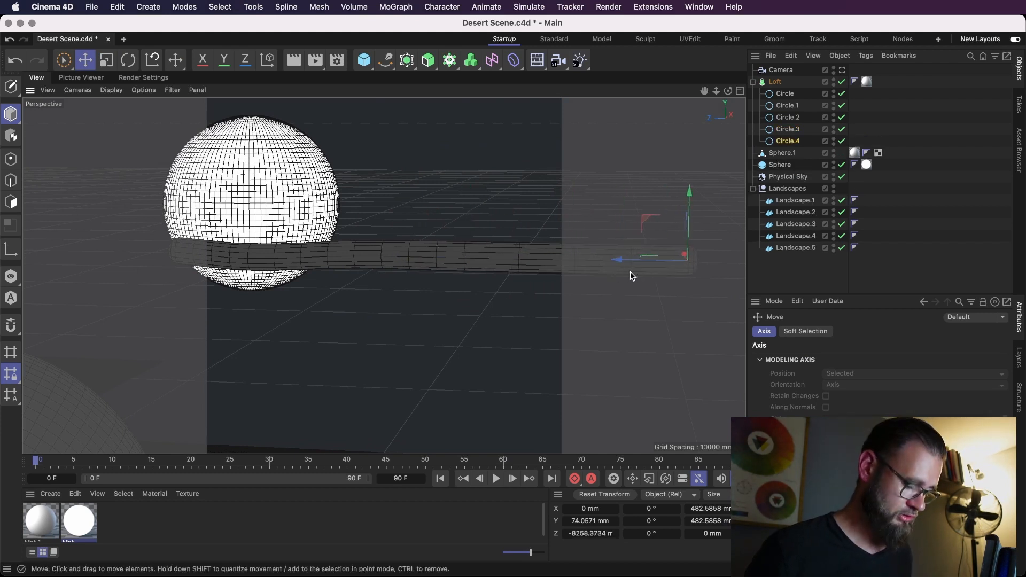
{"action": "key", "text": "t"}
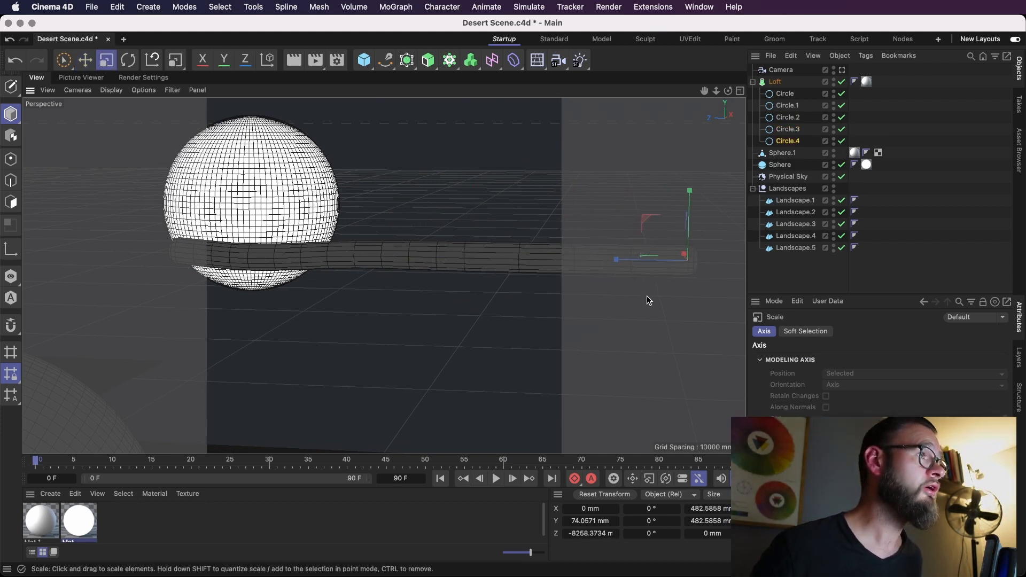
{"action": "left_click_drag", "start_coordinate": [614, 303], "coordinate": [598, 294]}
Copy the end circle out to about Z -11993 mm and scale the copy to about 441 mm across.
{"action": "scroll", "coordinate": [597, 292], "scroll_direction": "down", "scroll_amount": 3}
{"action": "middle_click_drag", "start_coordinate": [601, 285], "coordinate": [435, 285], "text": "alt"}
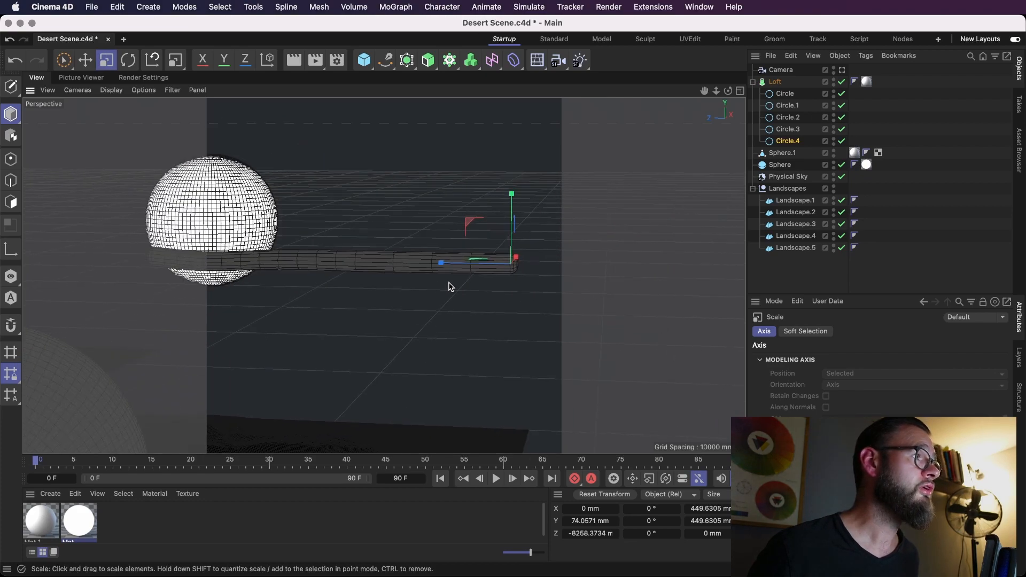
{"action": "left_click_drag", "start_coordinate": [426, 348], "coordinate": [374, 335], "text": "alt"}
{"action": "key", "text": "e"}
{"action": "left_click_drag", "start_coordinate": [421, 295], "coordinate": [499, 306]}
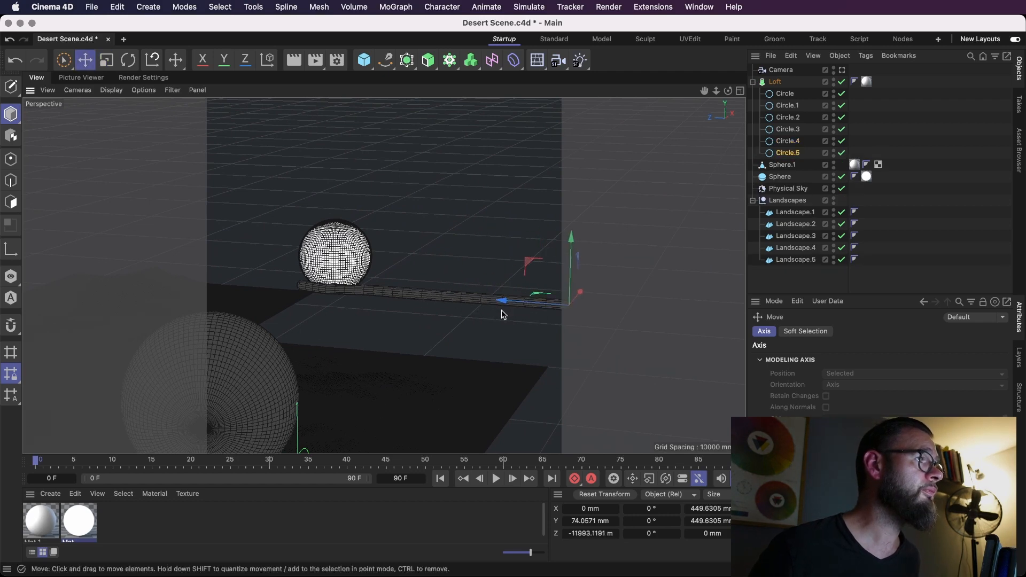
{"action": "middle_click_drag", "start_coordinate": [500, 307], "coordinate": [390, 332], "text": "alt"}
{"action": "key", "text": "t"}
{"action": "left_click_drag", "start_coordinate": [410, 241], "coordinate": [409, 246]}
Copy the end circle out to about Z -15080 mm, enlarge it to about 474 mm across, and save the project.
{"action": "key", "text": "e"}
{"action": "left_click_drag", "start_coordinate": [417, 311], "coordinate": [485, 319], "text": "ctrl"}
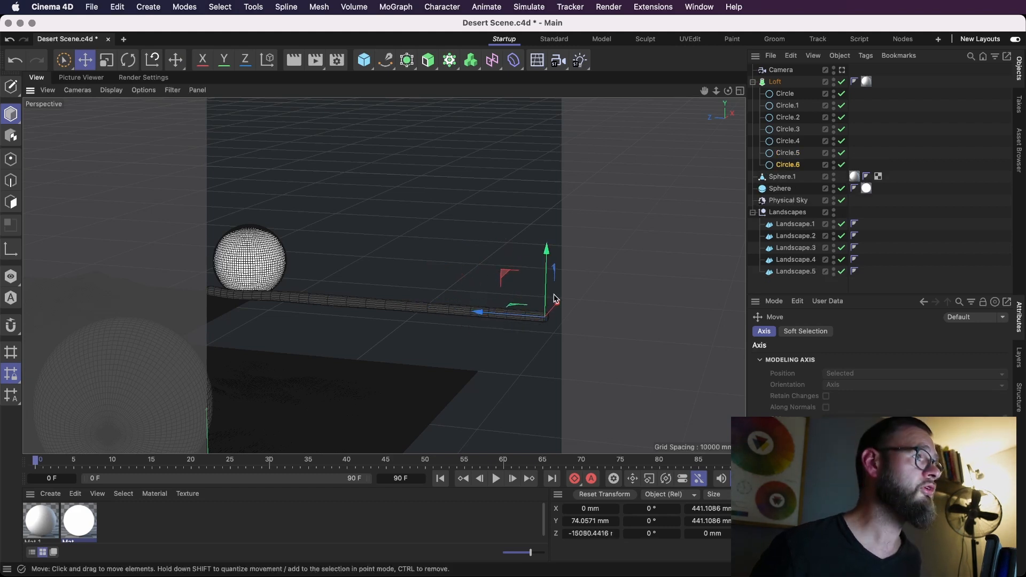
{"action": "key", "text": "t"}
{"action": "left_click_drag", "start_coordinate": [585, 287], "coordinate": [613, 277]}
{"action": "key", "text": "super+s"}
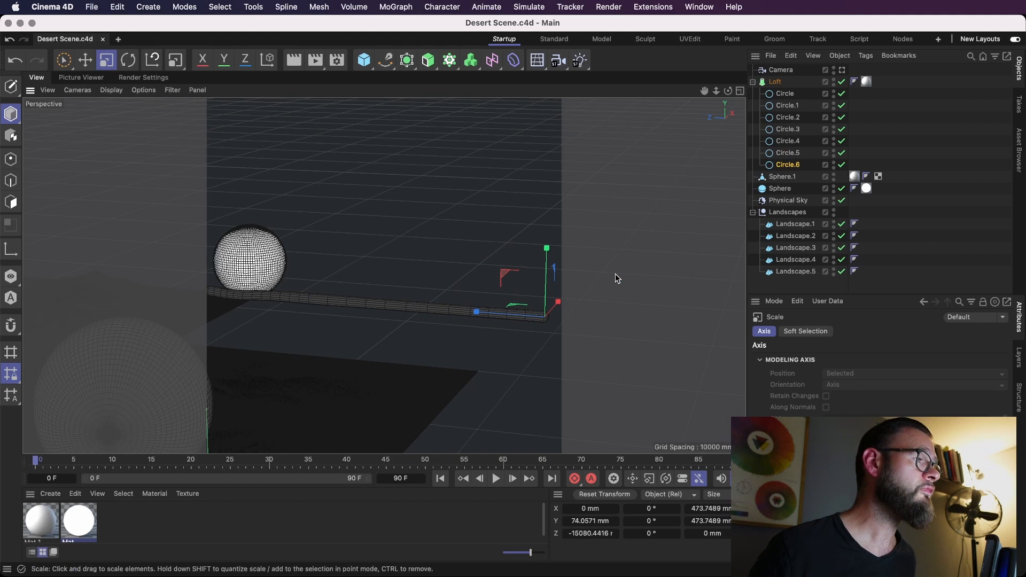
Add a Tube and move it onto the far half of the loft, at about X 723, Y 8128, Z -12274 mm.
{"action": "left_click", "coordinate": [366, 61]}
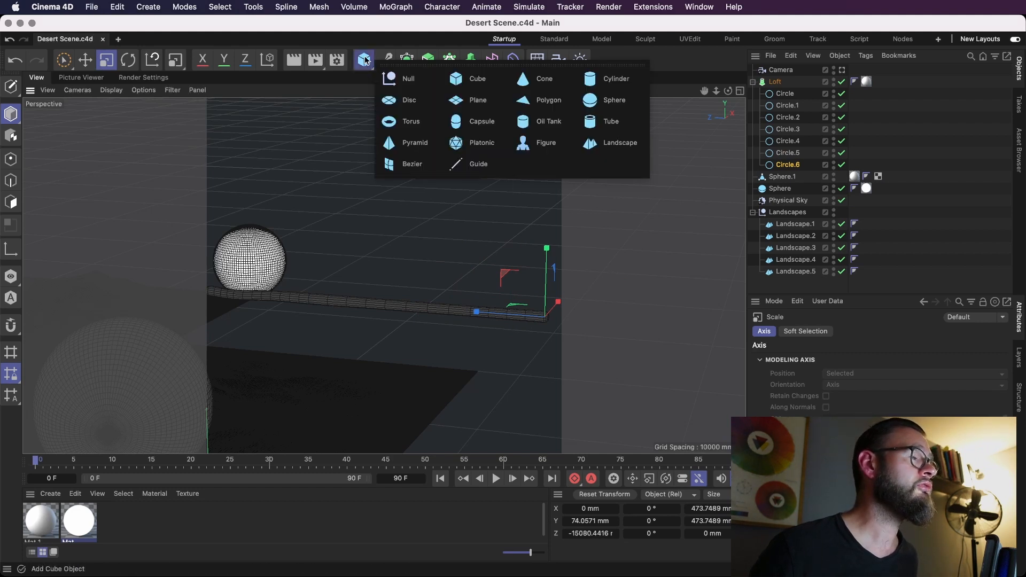
{"action": "left_click", "coordinate": [589, 122]}
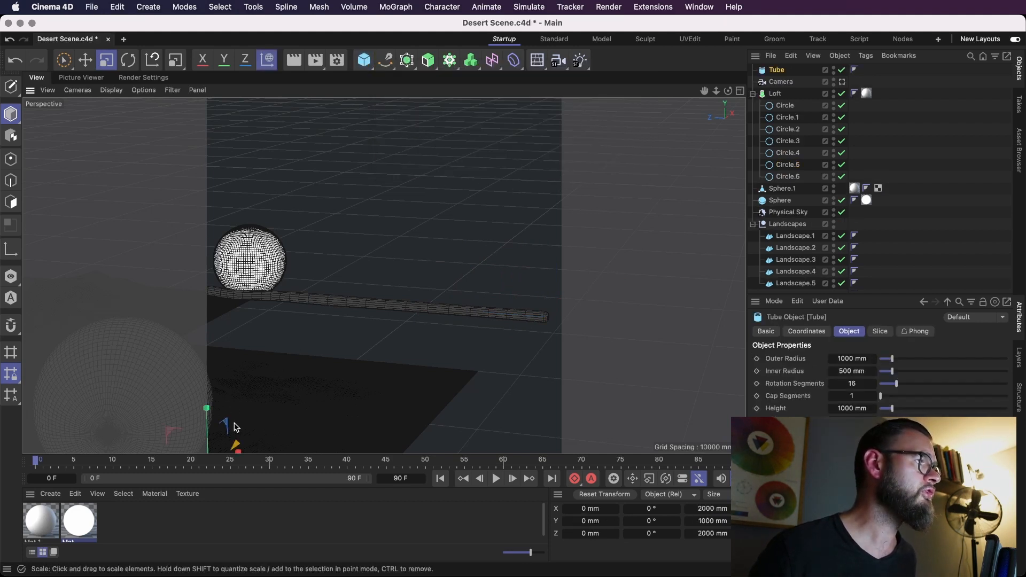
{"action": "key", "text": "e"}
{"action": "left_click_drag", "start_coordinate": [207, 414], "coordinate": [237, 383]}
{"action": "left_click_drag", "start_coordinate": [245, 376], "coordinate": [504, 263], "text": "alt"}
{"action": "left_click_drag", "start_coordinate": [442, 279], "coordinate": [389, 261]}
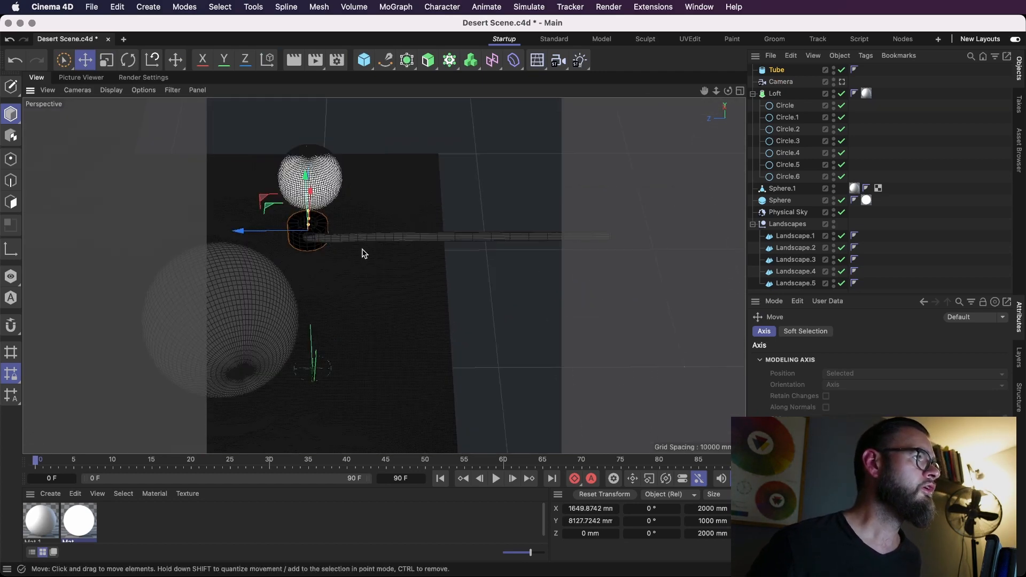
{"action": "left_click_drag", "start_coordinate": [273, 211], "coordinate": [510, 219]}
{"action": "middle_click_drag", "start_coordinate": [564, 265], "coordinate": [473, 273], "text": "alt"}
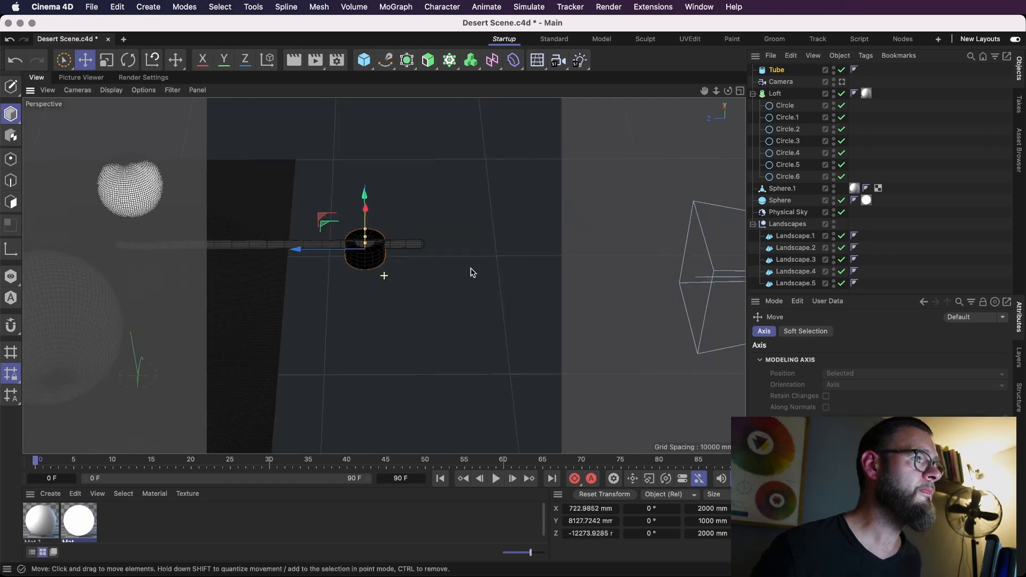
Orient the tube along the Z axis and lengthen it to about 5166 mm.
{"action": "left_click", "coordinate": [779, 71]}
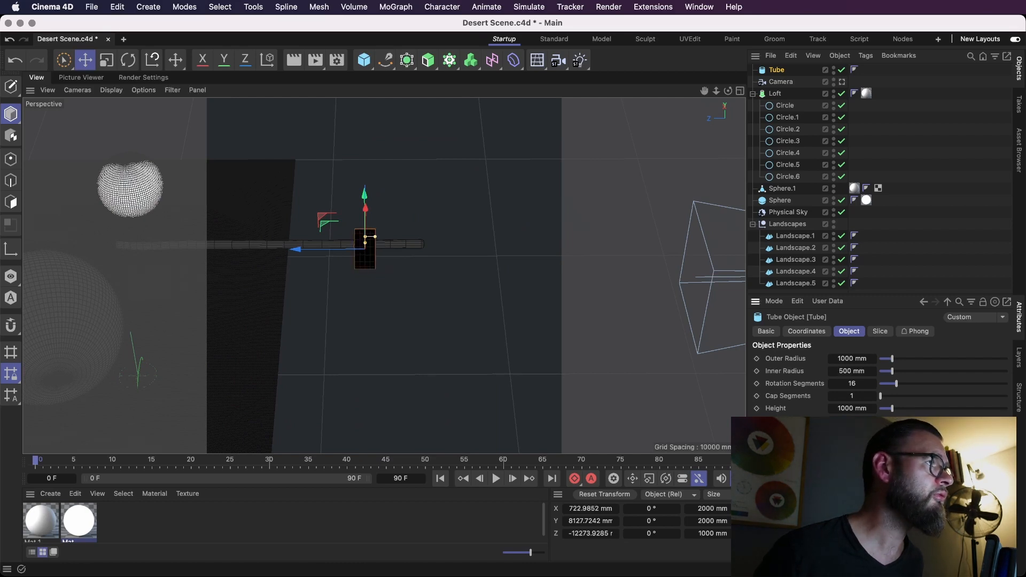
{"action": "right_click_drag", "start_coordinate": [330, 246], "coordinate": [636, 265], "text": "alt"}
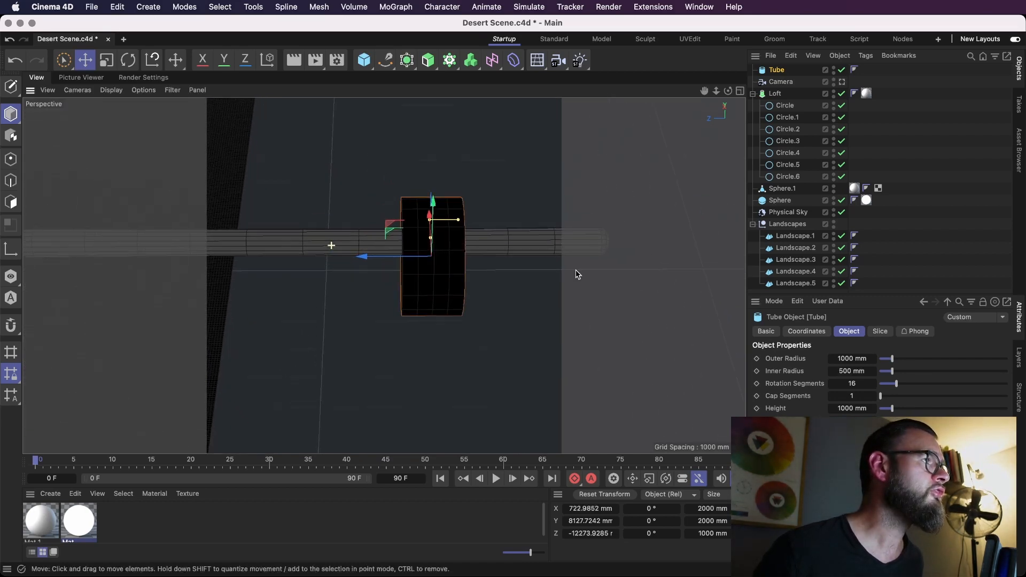
{"action": "middle_click_drag", "start_coordinate": [505, 269], "coordinate": [398, 289], "text": "alt"}
{"action": "left_click_drag", "start_coordinate": [357, 239], "coordinate": [479, 248]}
{"action": "left_click_drag", "start_coordinate": [477, 248], "coordinate": [350, 270], "text": "alt"}
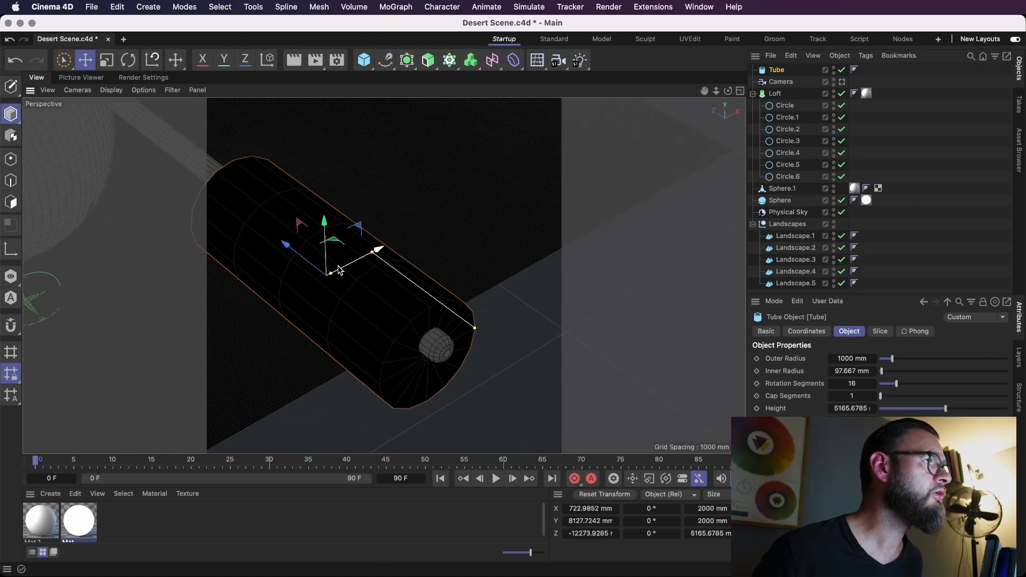
Fit the tube around the loft with about 456 mm outer and 275 mm inner radius, centred near Z -11332 mm, and save the project.
{"action": "left_click_drag", "start_coordinate": [373, 257], "coordinate": [366, 188]}
{"action": "left_click_drag", "start_coordinate": [314, 261], "coordinate": [345, 259]}
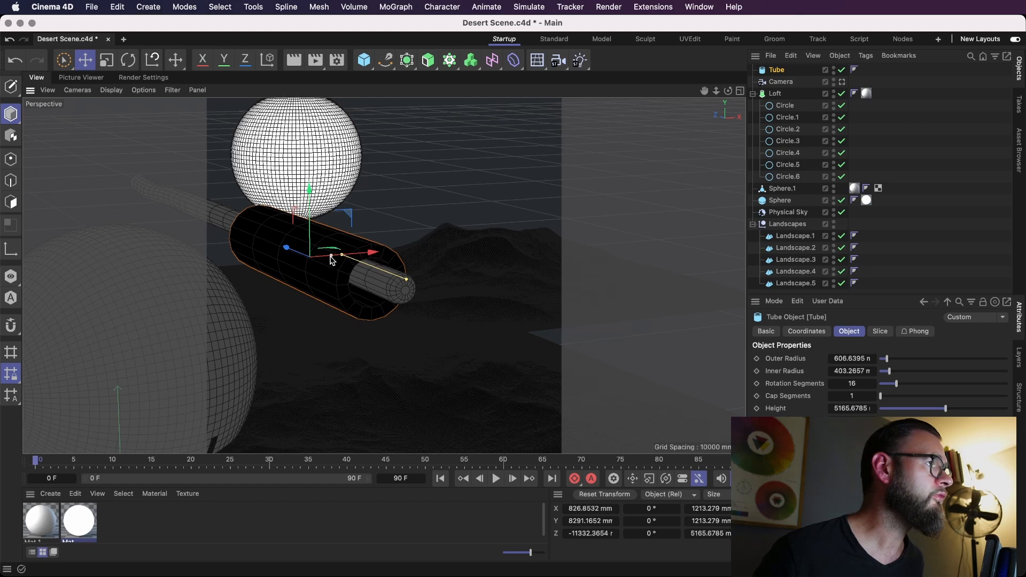
{"action": "left_click_drag", "start_coordinate": [311, 235], "coordinate": [313, 230]}
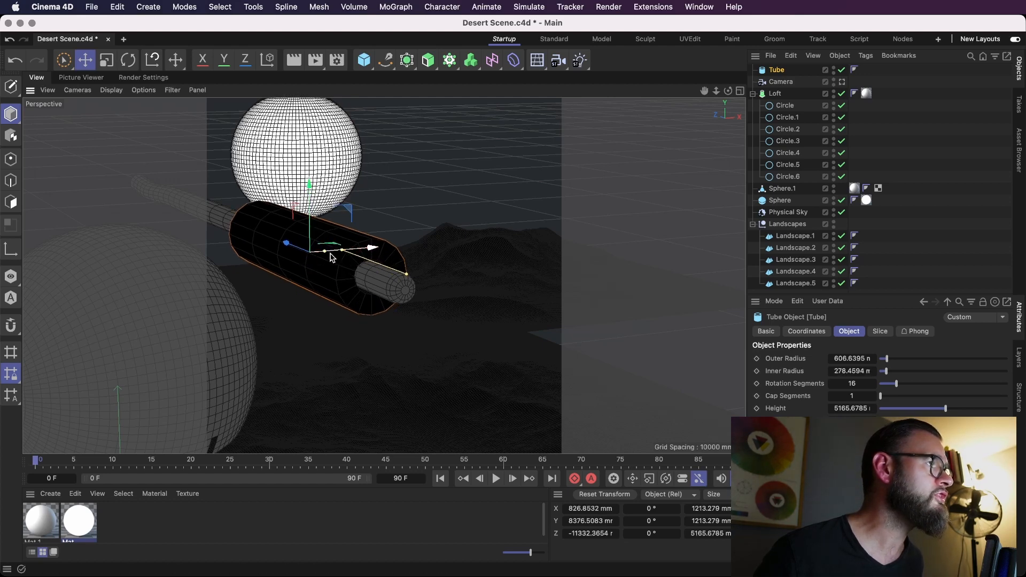
{"action": "left_click_drag", "start_coordinate": [342, 254], "coordinate": [334, 257]}
{"action": "left_click_drag", "start_coordinate": [335, 258], "coordinate": [443, 327], "text": "alt"}
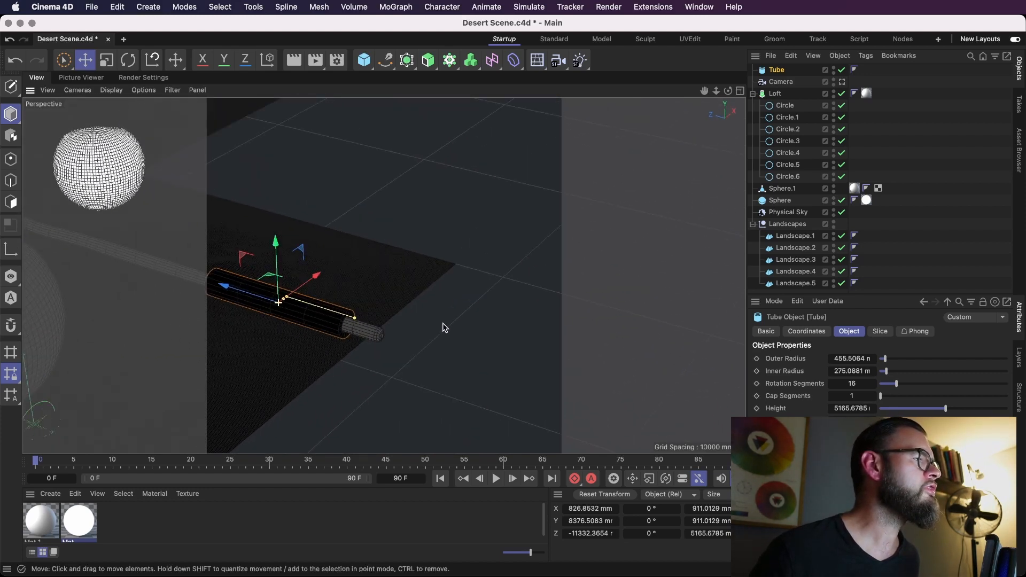
{"action": "left_click_drag", "start_coordinate": [437, 291], "coordinate": [373, 329], "text": "alt"}
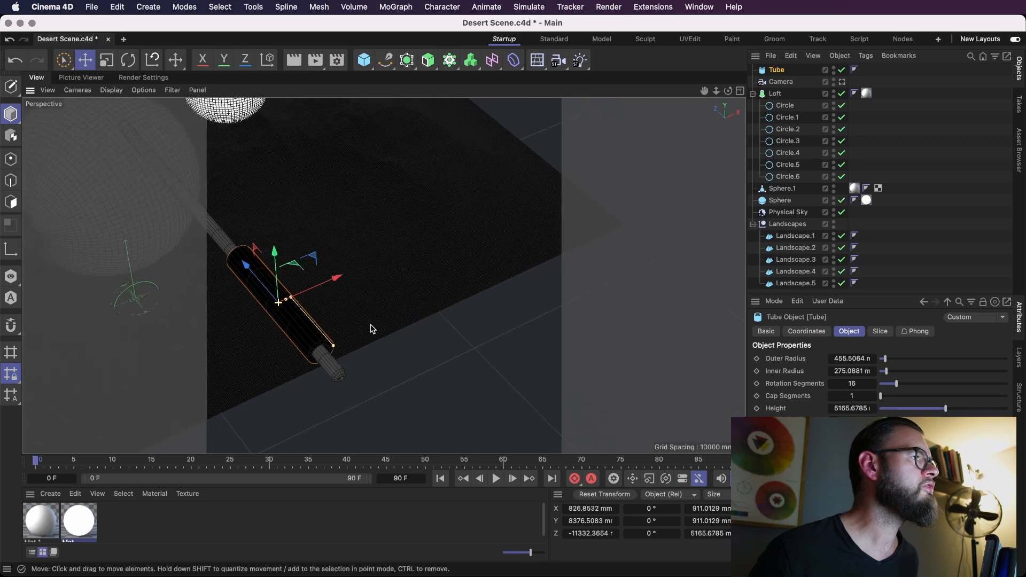
{"action": "left_click_drag", "start_coordinate": [428, 300], "coordinate": [437, 318], "text": "alt"}
{"action": "key", "text": "super+s"}
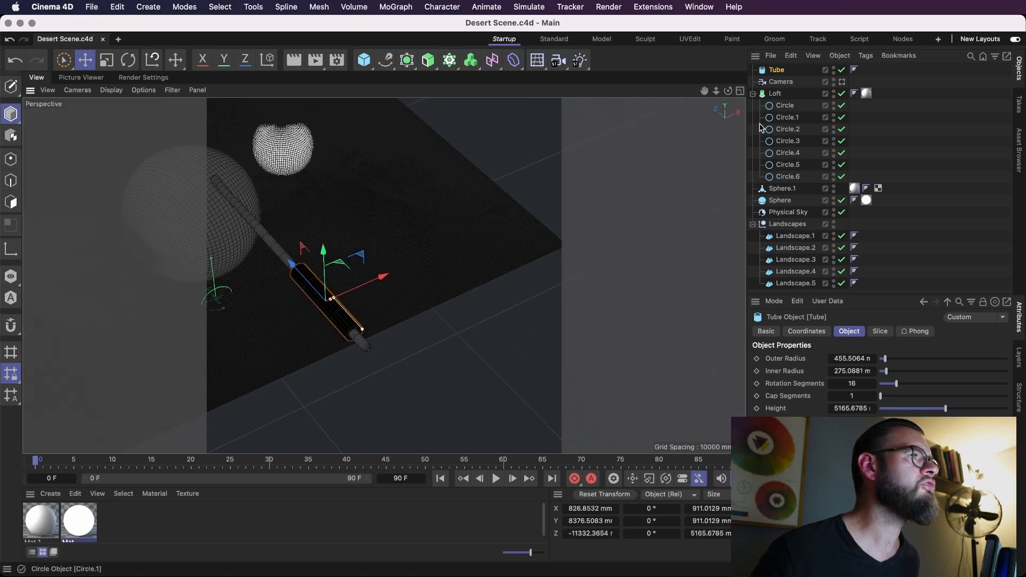
Duplicate the loft, rotate the copy to a 90° heading and place it beside the tube at about X 2276, Z -12007 mm.
{"action": "left_click", "coordinate": [771, 95]}
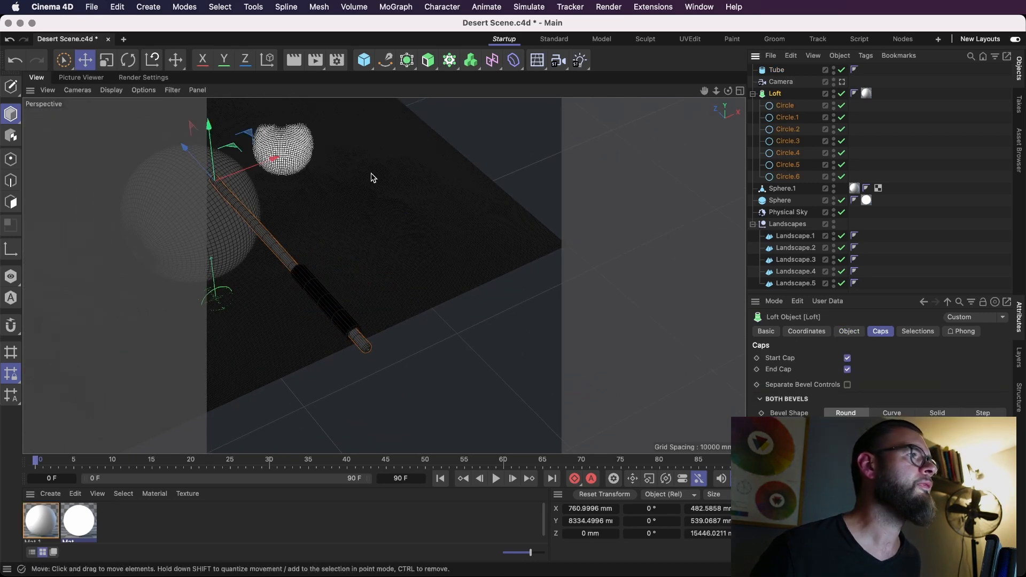
{"action": "left_click_drag", "start_coordinate": [187, 148], "coordinate": [240, 203], "text": "ctrl"}
{"action": "left_click_drag", "start_coordinate": [306, 219], "coordinate": [404, 180]}
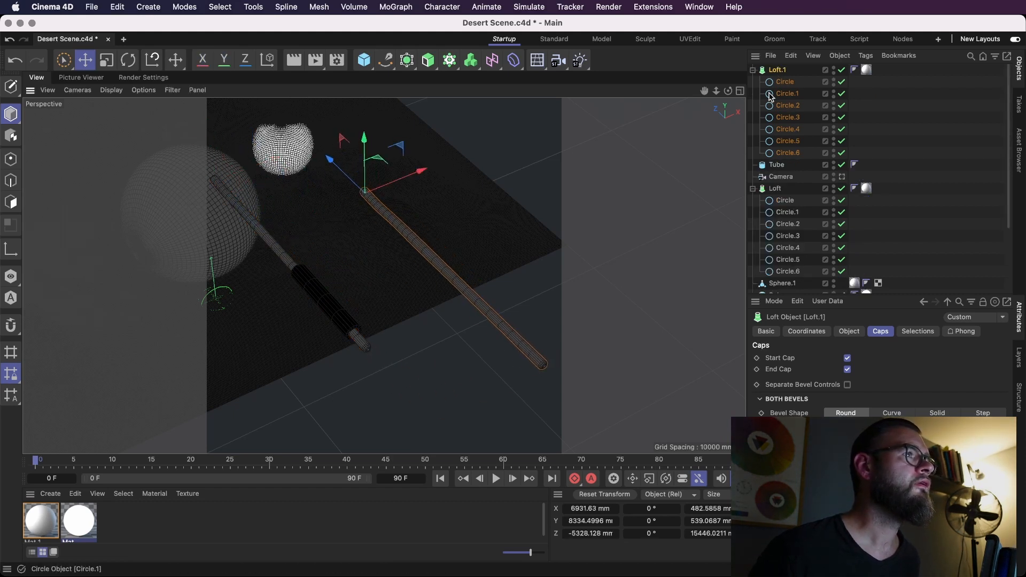
{"action": "key", "text": "r"}
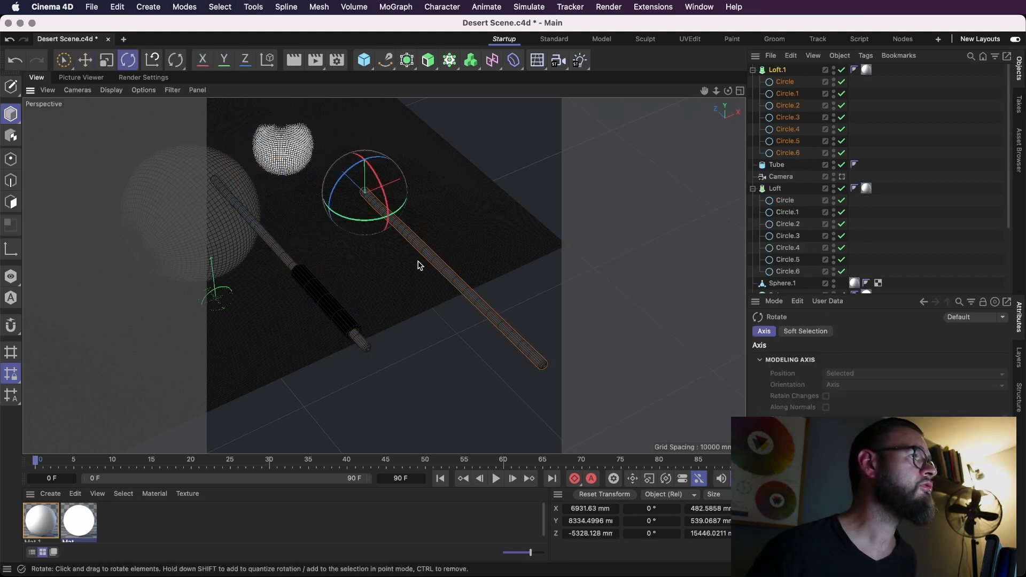
{"action": "left_click_drag", "start_coordinate": [355, 222], "coordinate": [450, 216]}
{"action": "left_click_drag", "start_coordinate": [385, 211], "coordinate": [390, 211]}
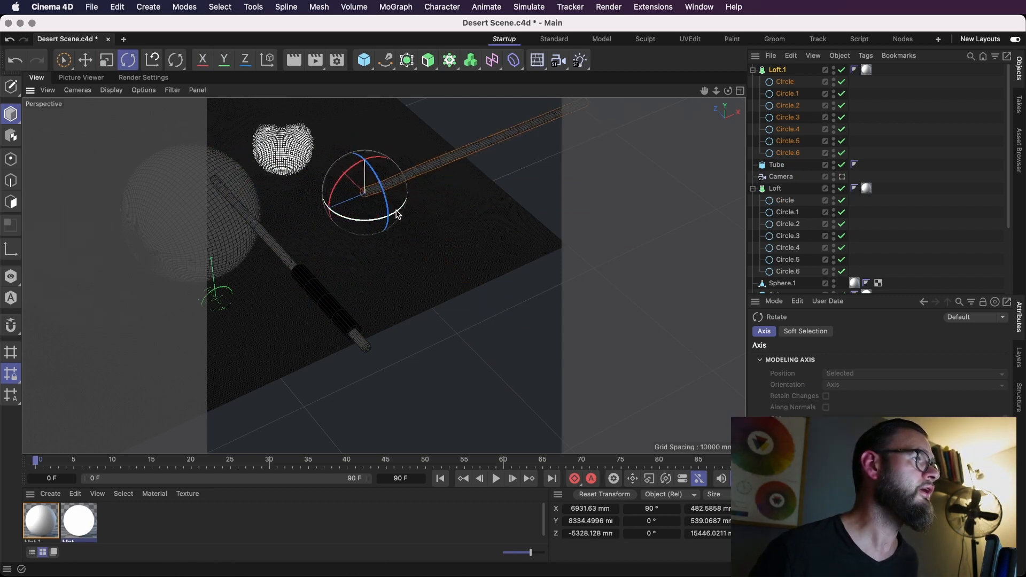
{"action": "key", "text": "e"}
{"action": "left_click_drag", "start_coordinate": [346, 175], "coordinate": [338, 280]}
{"action": "left_click", "coordinate": [788, 85]}
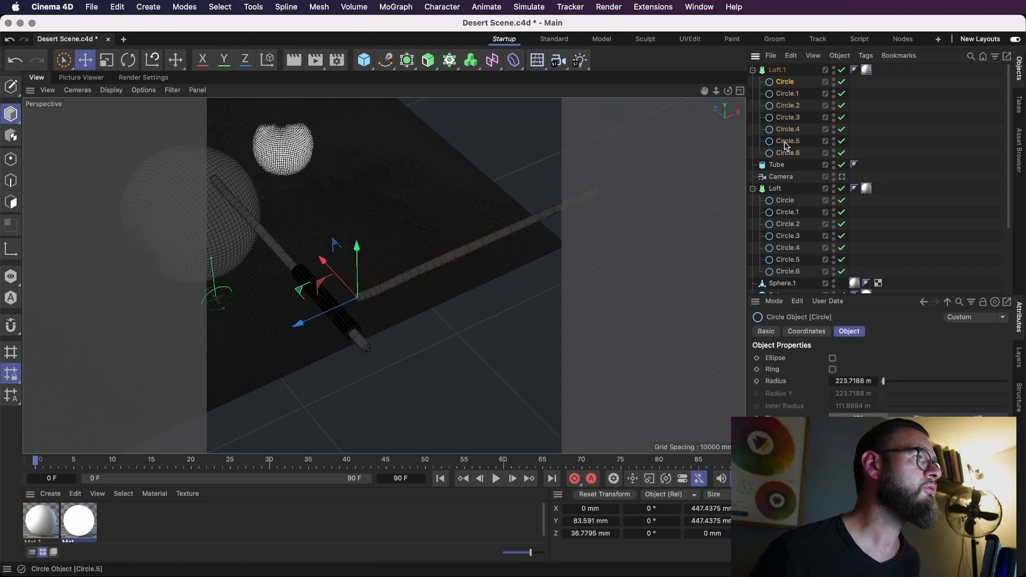
{"action": "key", "text": "Delete"}
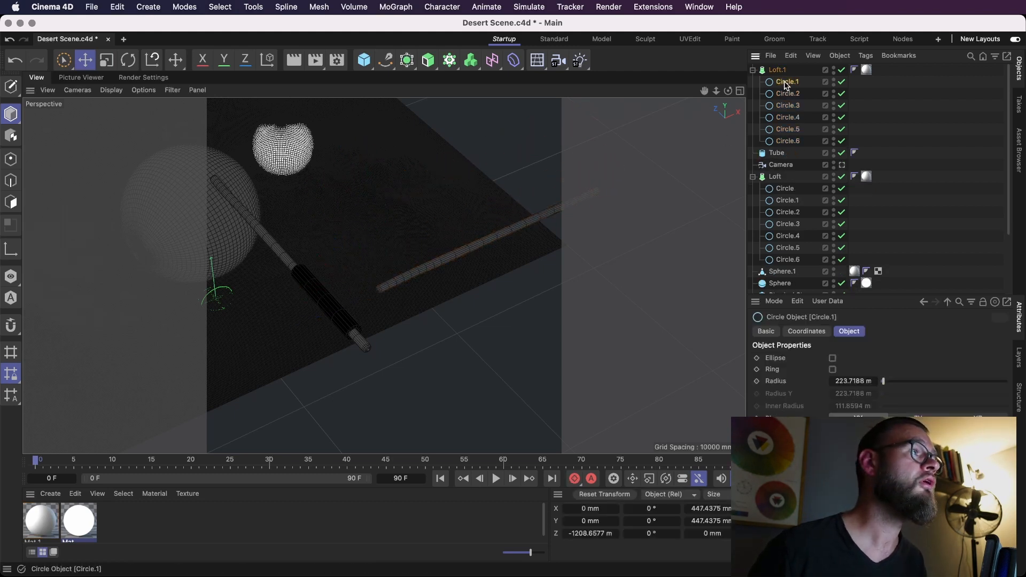
{"action": "left_click", "coordinate": [786, 82]}
{"action": "key", "text": "Delete"}
{"action": "key", "text": "super+z"}
{"action": "key", "text": "super+z"}
{"action": "key", "text": "super+z"}
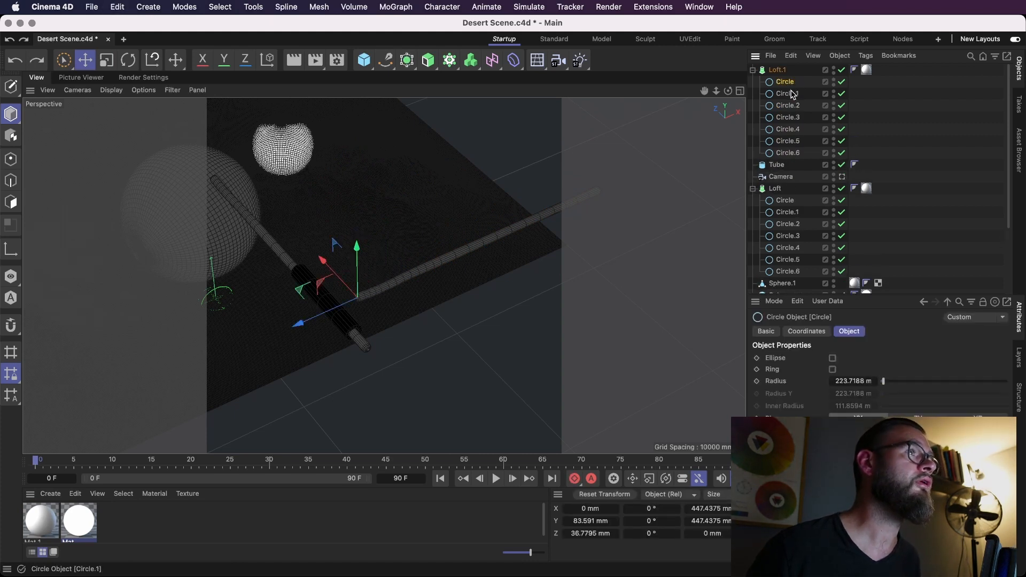
Delete Circle.2 through Circle.6 from the loft copy and make its first circle editable.
{"action": "left_click_drag", "start_coordinate": [790, 114], "coordinate": [791, 107]}
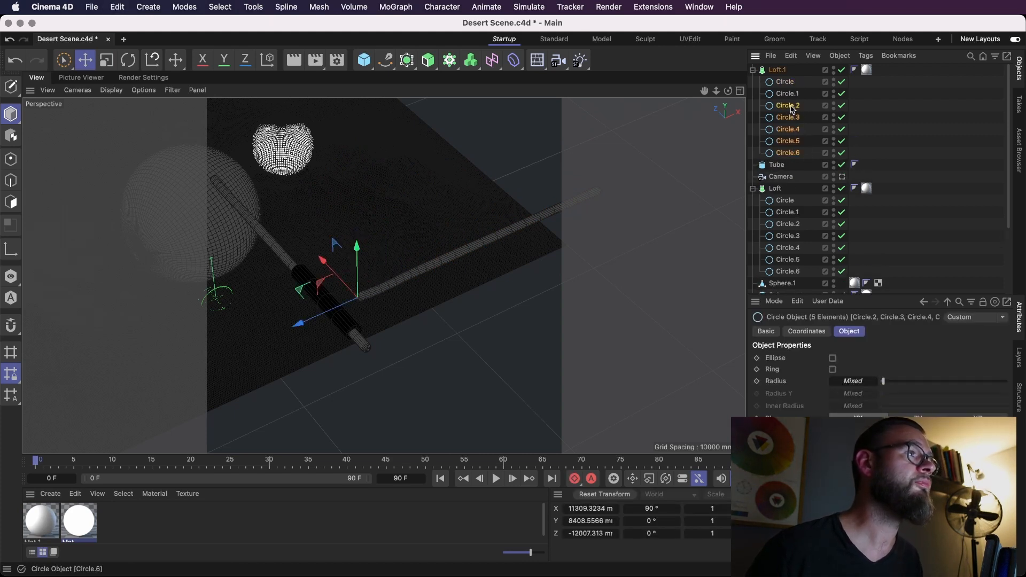
{"action": "key", "text": "Delete"}
{"action": "left_click", "coordinate": [785, 82]}
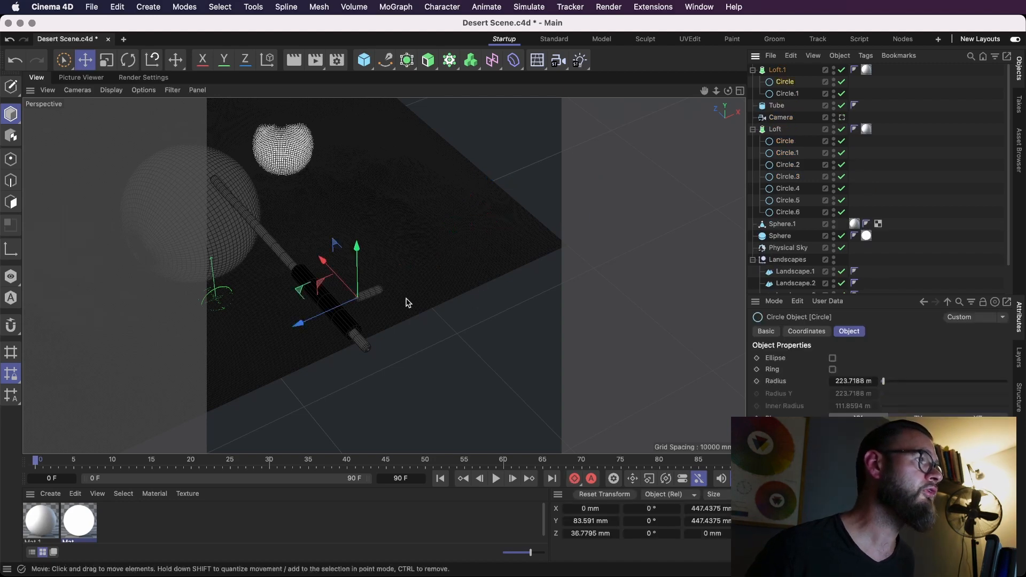
{"action": "key", "text": "o"}
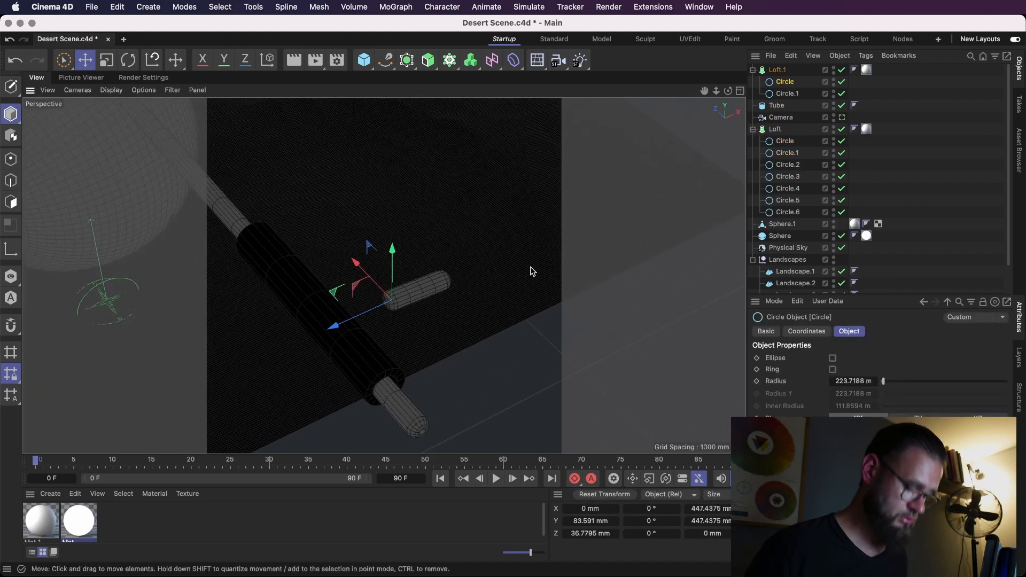
{"action": "key", "text": "c"}
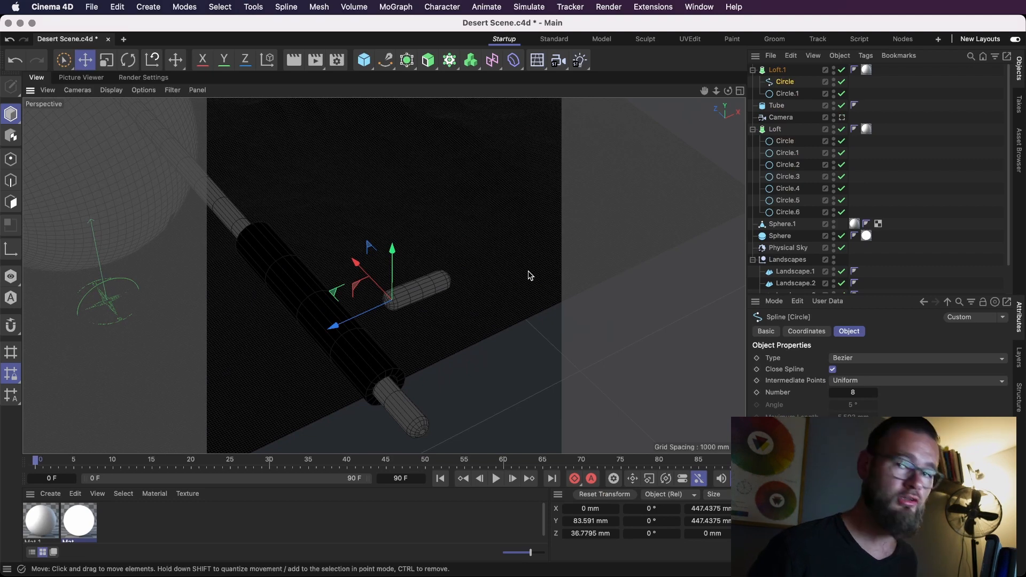
Widen the loft copy's first circle to about 2698 mm along X and move the loft copy against the tube.
{"action": "left_click_drag", "start_coordinate": [501, 285], "coordinate": [519, 272], "text": "alt"}
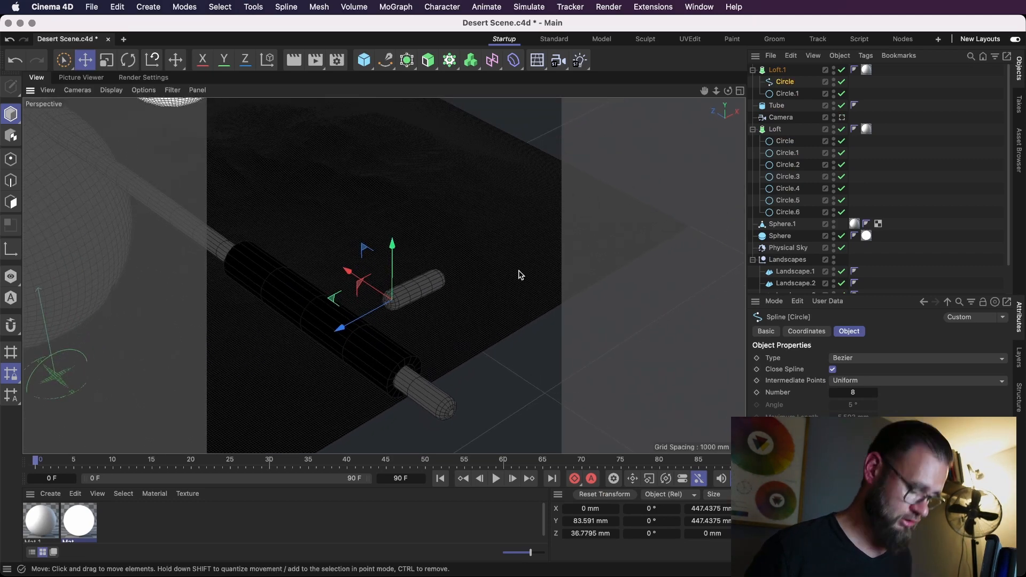
{"action": "key", "text": "t"}
{"action": "left_click_drag", "start_coordinate": [370, 286], "coordinate": [265, 218]}
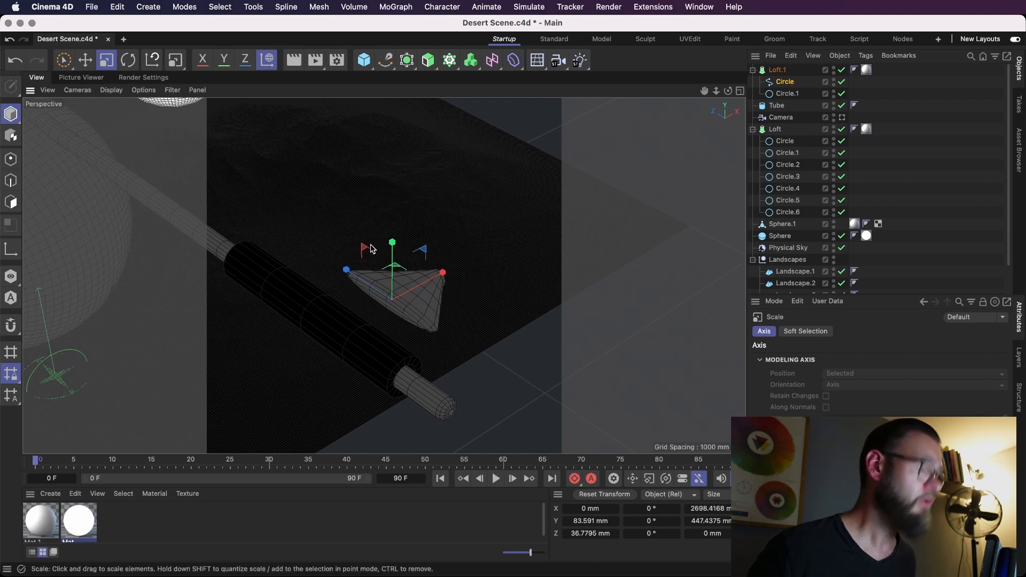
{"action": "left_click_drag", "start_coordinate": [334, 291], "coordinate": [642, 291], "text": "alt"}
{"action": "left_click", "coordinate": [784, 70]}
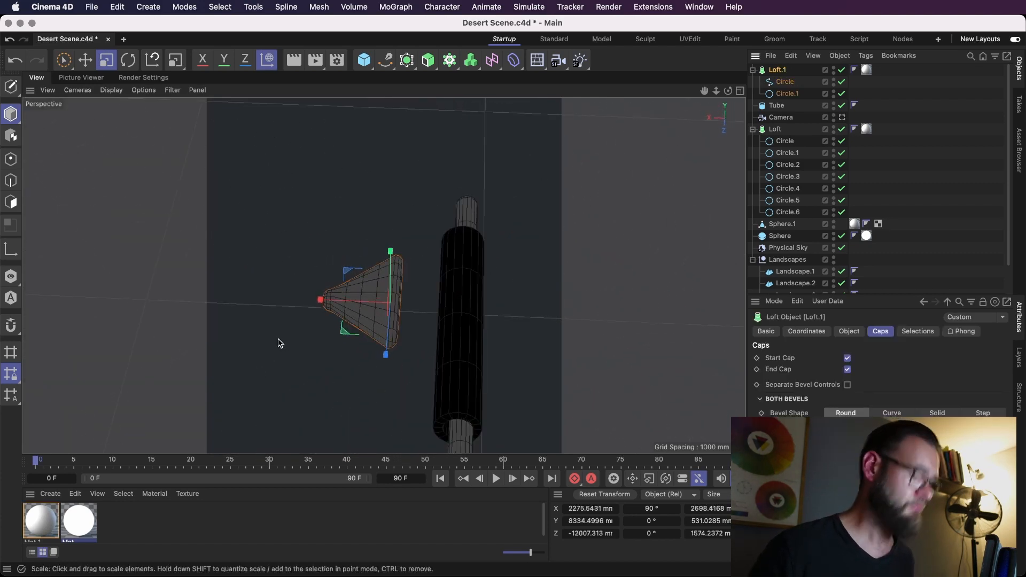
{"action": "key", "text": "e"}
{"action": "left_click_drag", "start_coordinate": [431, 309], "coordinate": [462, 291]}
Make the loft copy's outer circle editable and move it out to about Z -2778 mm.
{"action": "left_click", "coordinate": [779, 95]}
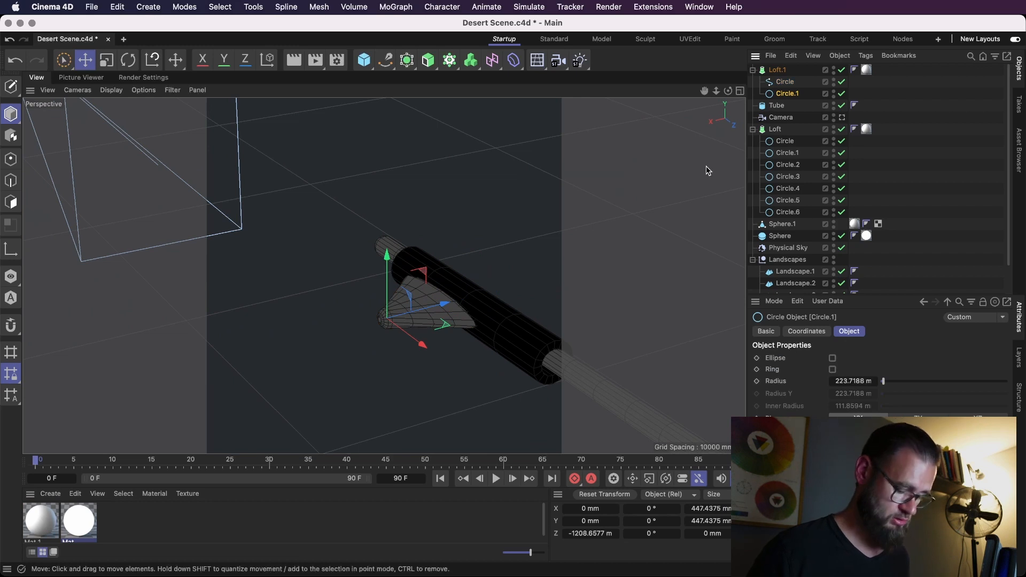
{"action": "key", "text": "c"}
{"action": "left_click_drag", "start_coordinate": [457, 312], "coordinate": [402, 347]}
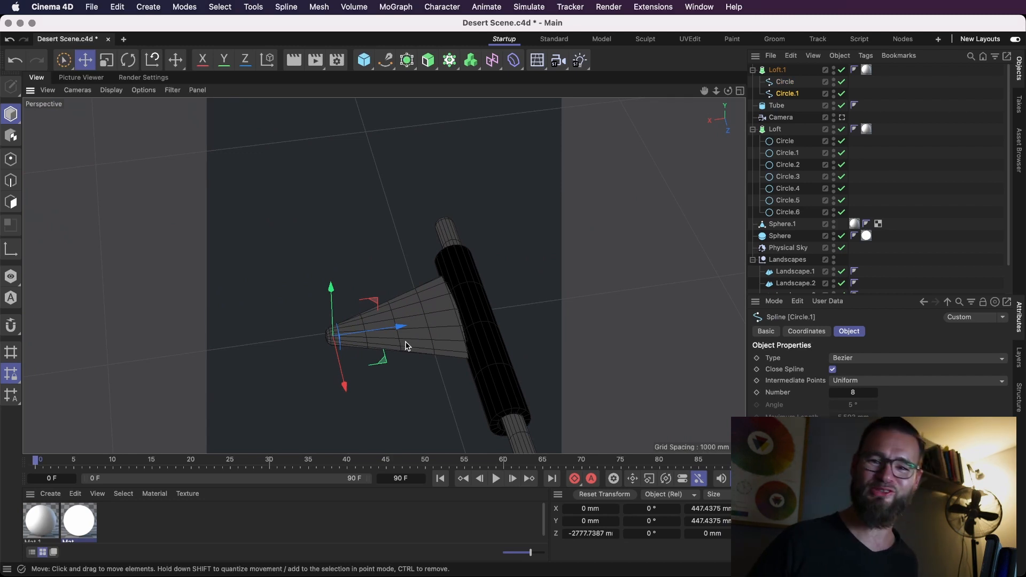
Widen the loft copy's outer circle to about 2123 mm along X.
{"action": "mouse_move", "coordinate": [480, 338]}
{"action": "left_mouse_down", "text": "alt"}
{"action": "mouse_move", "coordinate": [344, 374]}
{"action": "mouse_move", "coordinate": [483, 350]}
{"action": "left_mouse_up", "text": "alt"}
{"action": "right_click_drag", "start_coordinate": [483, 351], "coordinate": [337, 374], "text": "alt"}
{"action": "key", "text": "t"}
{"action": "left_click_drag", "start_coordinate": [449, 373], "coordinate": [452, 381]}
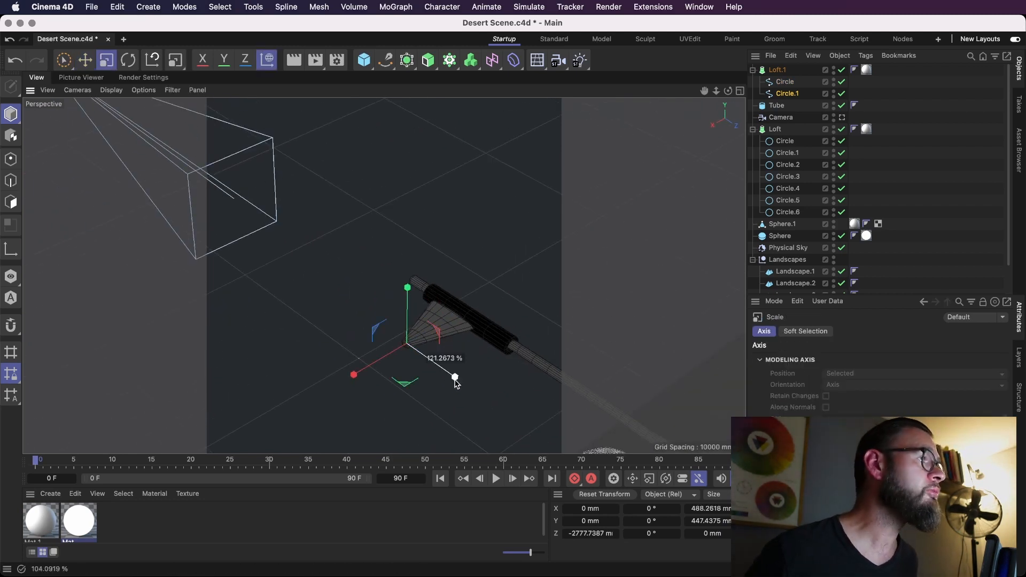
{"action": "left_click_drag", "start_coordinate": [518, 420], "coordinate": [600, 475]}
{"action": "left_click_drag", "start_coordinate": [429, 303], "coordinate": [351, 303], "text": "alt"}
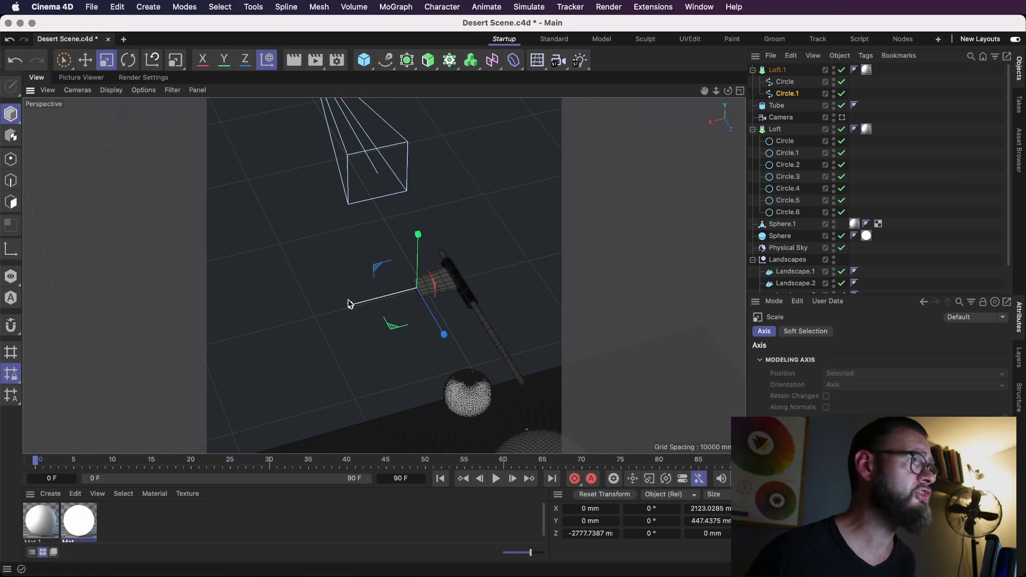
Copy the outer circle to about X 860, Z -6716 mm and rotate the copy's heading to about 12.3°.
{"action": "key", "text": "e"}
{"action": "left_click_drag", "start_coordinate": [353, 305], "coordinate": [425, 293]}
{"action": "key", "text": "r"}
{"action": "left_click_drag", "start_coordinate": [399, 329], "coordinate": [432, 320]}
{"action": "key", "text": "e"}
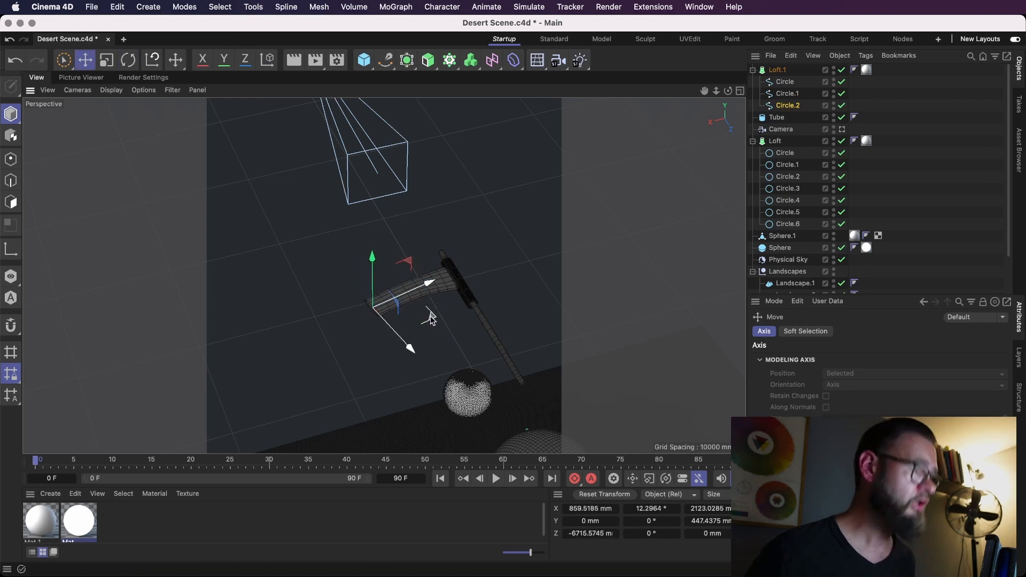
Copy the end circle out to about X 1815, Z -11099 mm and shrink the copy to about 1203 by 253 mm.
{"action": "left_click_drag", "start_coordinate": [432, 283], "coordinate": [384, 306], "text": "ctrl"}
{"action": "key", "text": "t"}
{"action": "left_click_drag", "start_coordinate": [590, 339], "coordinate": [321, 321]}
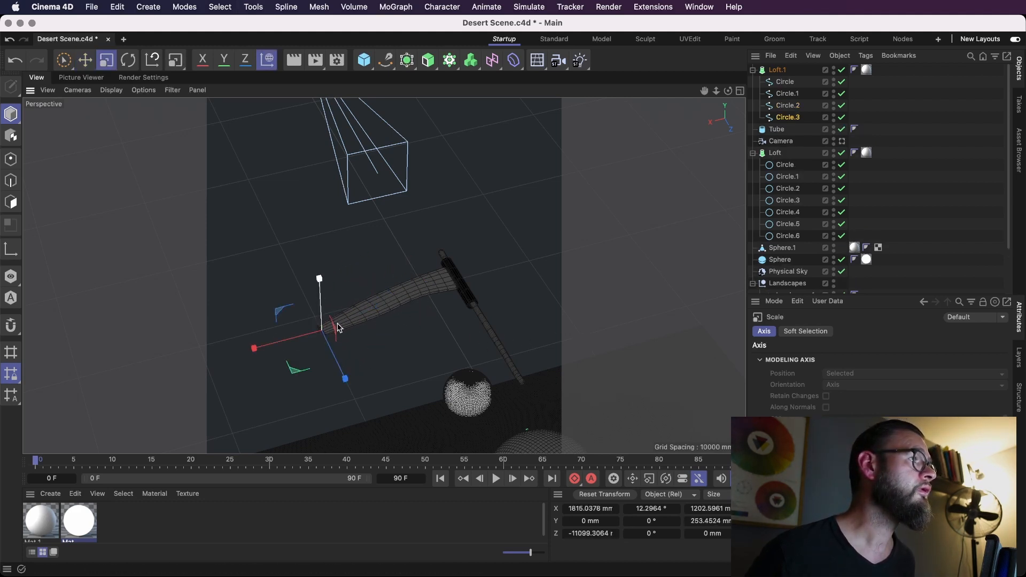
Rotate the end circle's heading to about 44.9° and shrink it to about 870 by 183 mm.
{"action": "key", "text": "r"}
{"action": "left_click_drag", "start_coordinate": [329, 365], "coordinate": [353, 364]}
{"action": "right_click_drag", "start_coordinate": [308, 329], "coordinate": [586, 340], "text": "alt"}
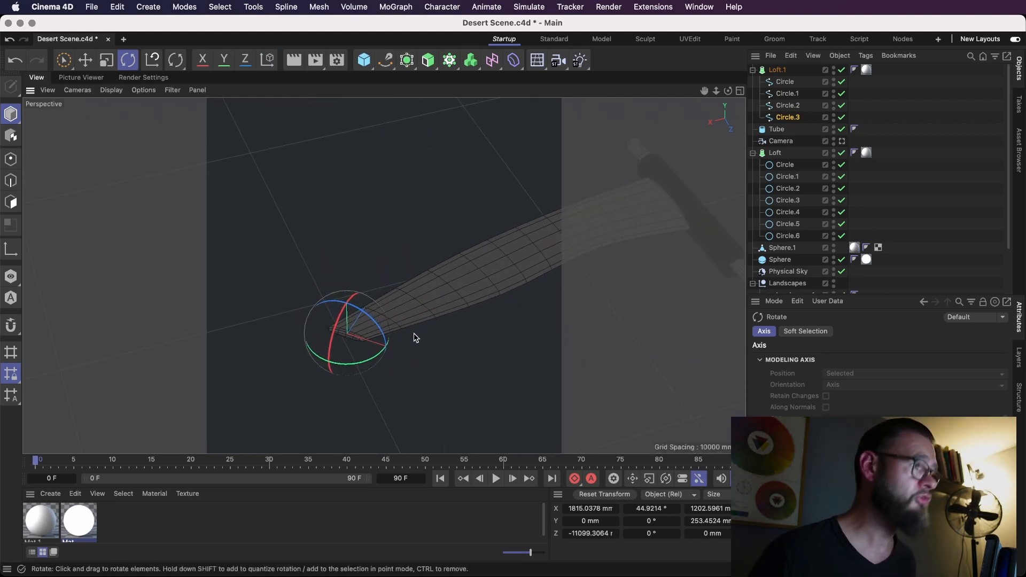
{"action": "key", "text": "t"}
{"action": "left_click_drag", "start_coordinate": [435, 339], "coordinate": [300, 346]}
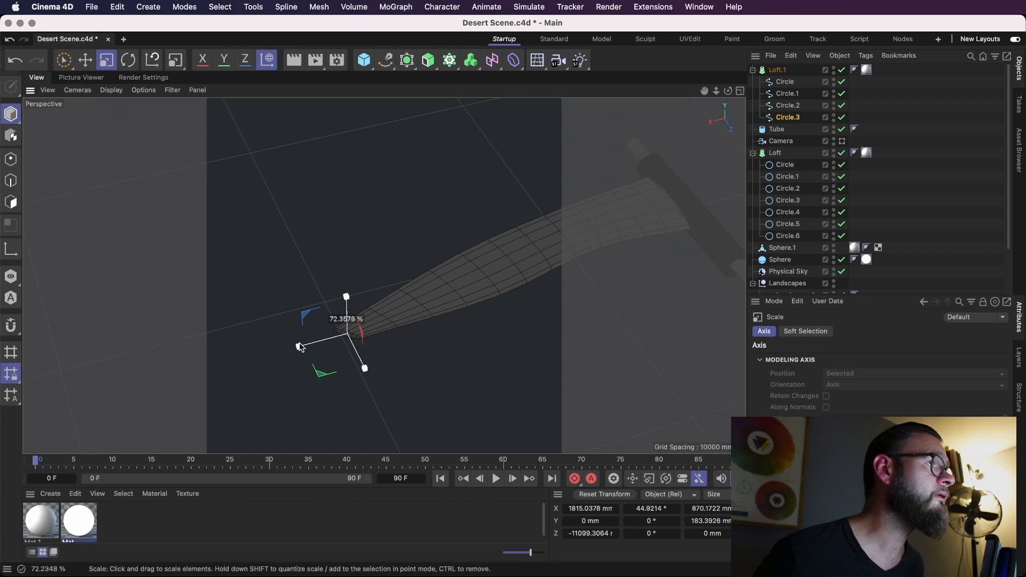
Move the loft copy's Circle.2 to about X 353, Z -6808 mm and shrink it to about 1739 by 366 mm.
{"action": "left_click", "coordinate": [788, 107]}
{"action": "key", "text": "e"}
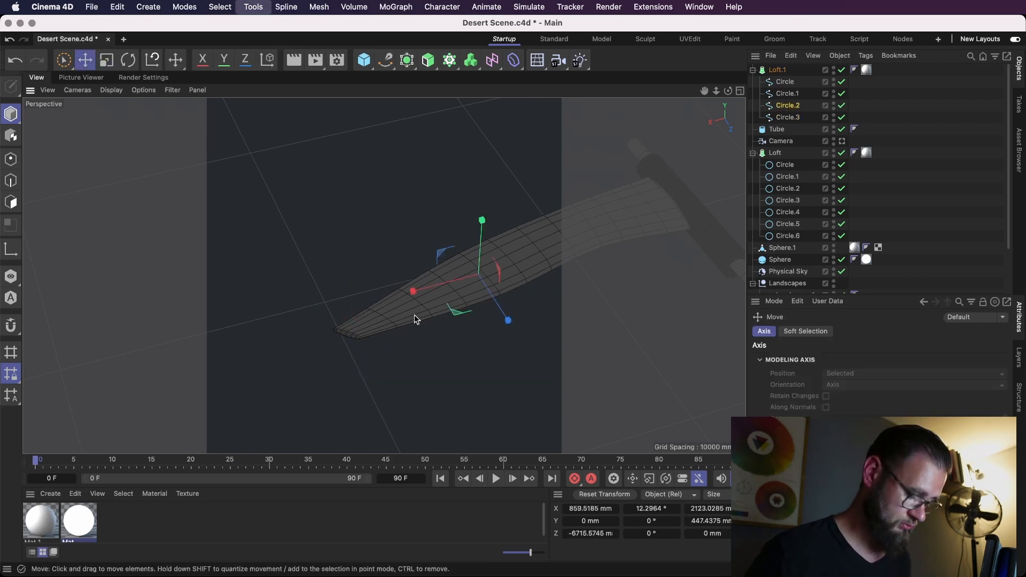
{"action": "left_click_drag", "start_coordinate": [532, 286], "coordinate": [383, 252]}
{"action": "key", "text": "t"}
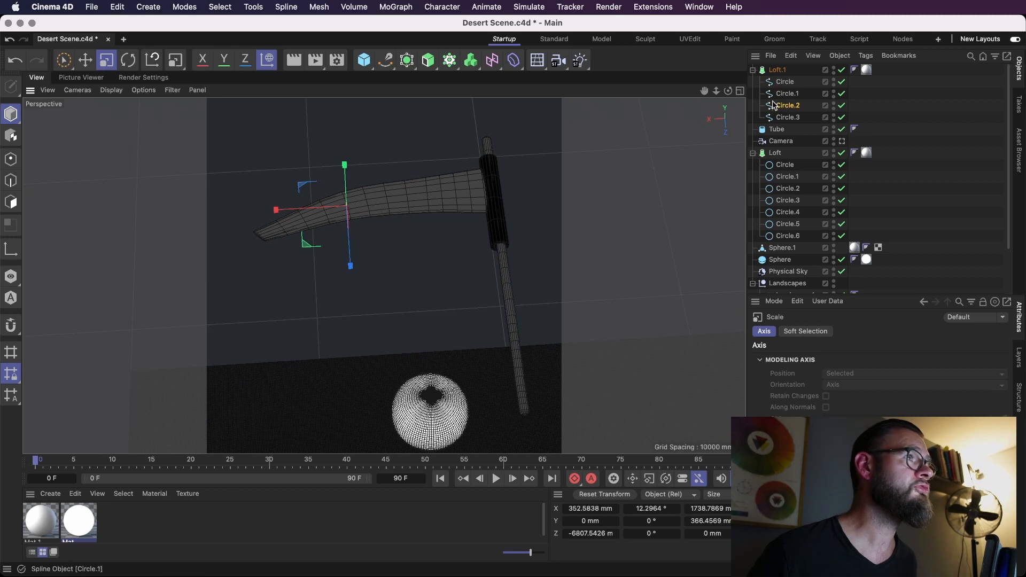
Move end Circle.3 to about X 2900, Z -12127 mm, turn its heading to about 50.5° and shrink it to about 594 by 125 mm.
{"action": "left_click", "coordinate": [788, 117]}
{"action": "key", "text": "e"}
{"action": "left_click_drag", "start_coordinate": [339, 232], "coordinate": [289, 250]}
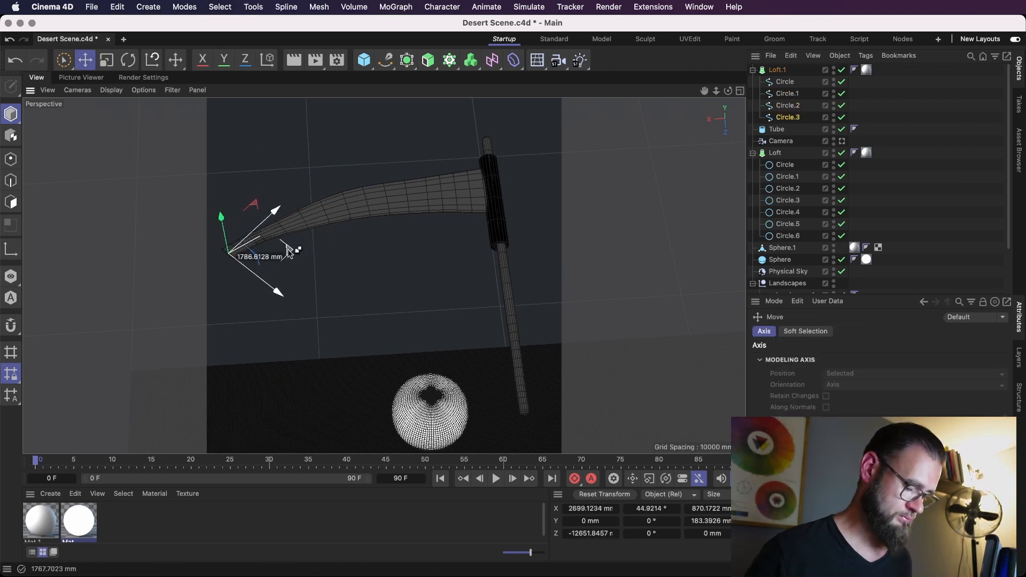
{"action": "key", "text": "t"}
{"action": "left_click_drag", "start_coordinate": [378, 246], "coordinate": [299, 251]}
{"action": "key", "text": "r"}
{"action": "key", "text": "e"}
{"action": "key", "text": "t"}
{"action": "left_click_drag", "start_coordinate": [425, 287], "coordinate": [334, 286]}
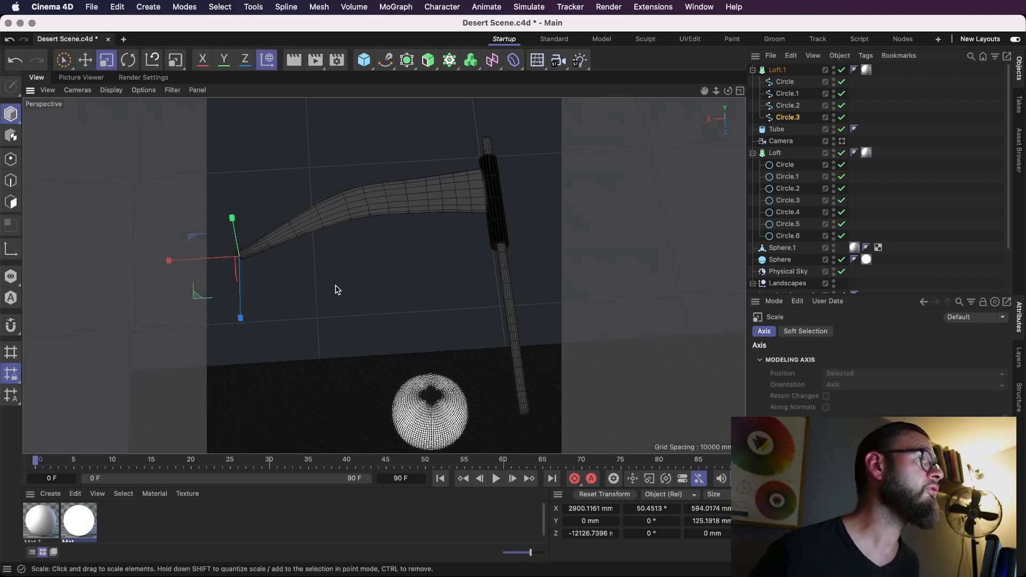
Shift Circle.2 to about X 416, Z -7831 mm and move Circle.1 outward to smooth the blade's curve.
{"action": "left_click", "coordinate": [794, 105]}
{"action": "key", "text": "e"}
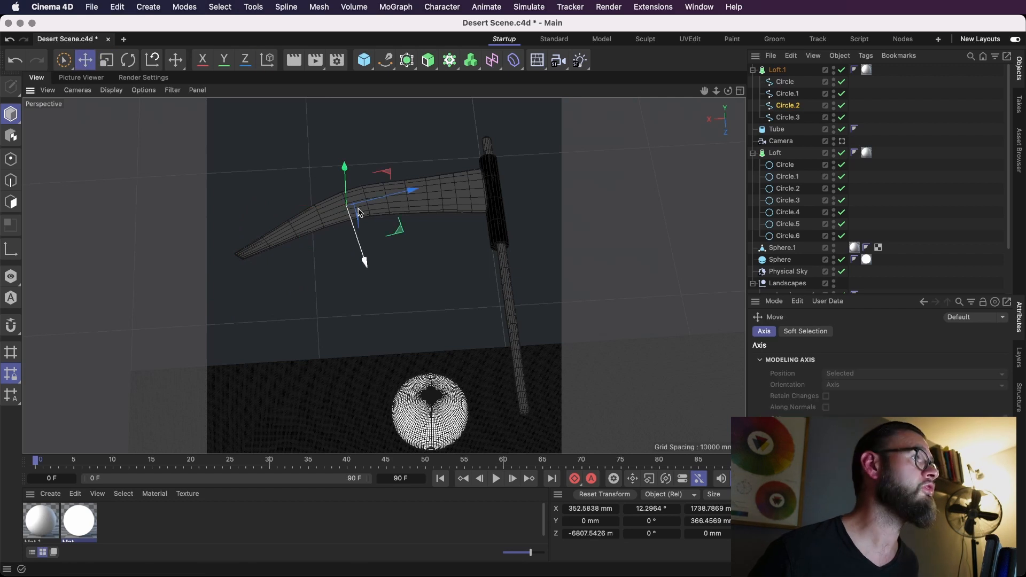
{"action": "left_click_drag", "start_coordinate": [404, 230], "coordinate": [380, 234]}
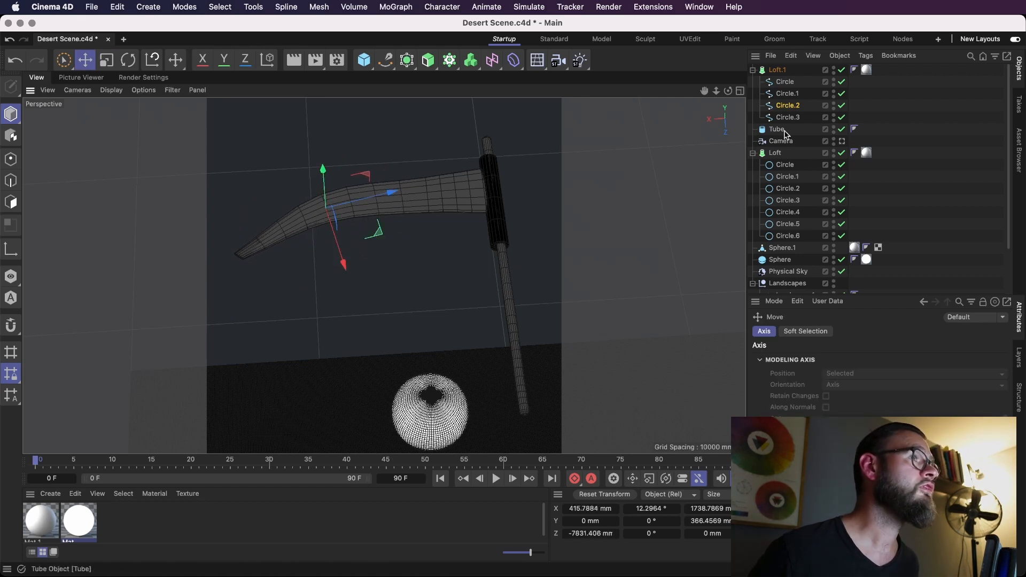
{"action": "left_click", "coordinate": [788, 96]}
{"action": "left_click_drag", "start_coordinate": [484, 221], "coordinate": [455, 220]}
{"action": "left_click_drag", "start_coordinate": [362, 227], "coordinate": [373, 255], "text": "alt"}
Slide the curved loft along Z to about -11257 mm and shorten the tube to a height of about 4025 mm.
{"action": "left_click", "coordinate": [780, 70]}
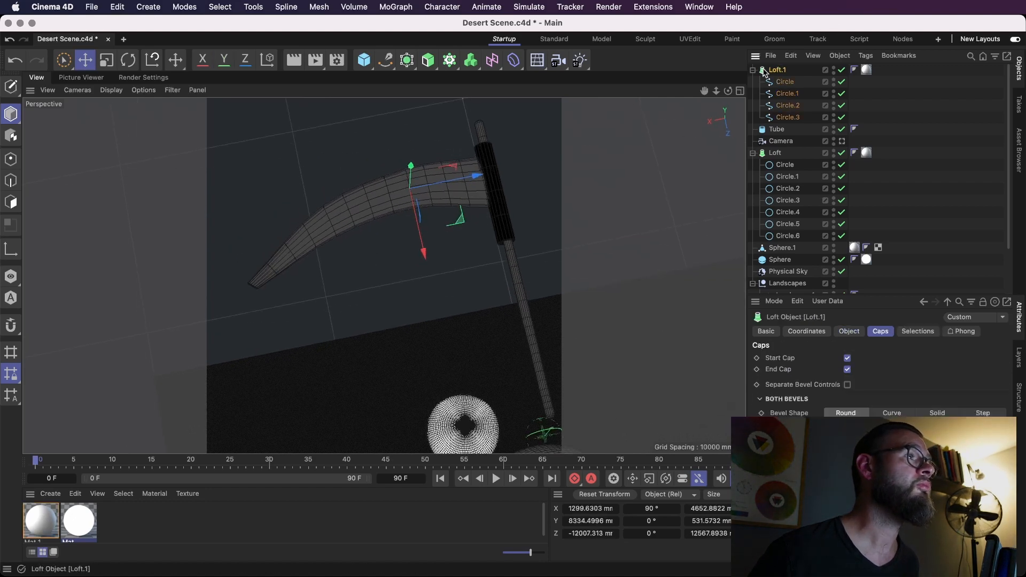
{"action": "left_click_drag", "start_coordinate": [484, 231], "coordinate": [487, 246]}
{"action": "left_click", "coordinate": [777, 130]}
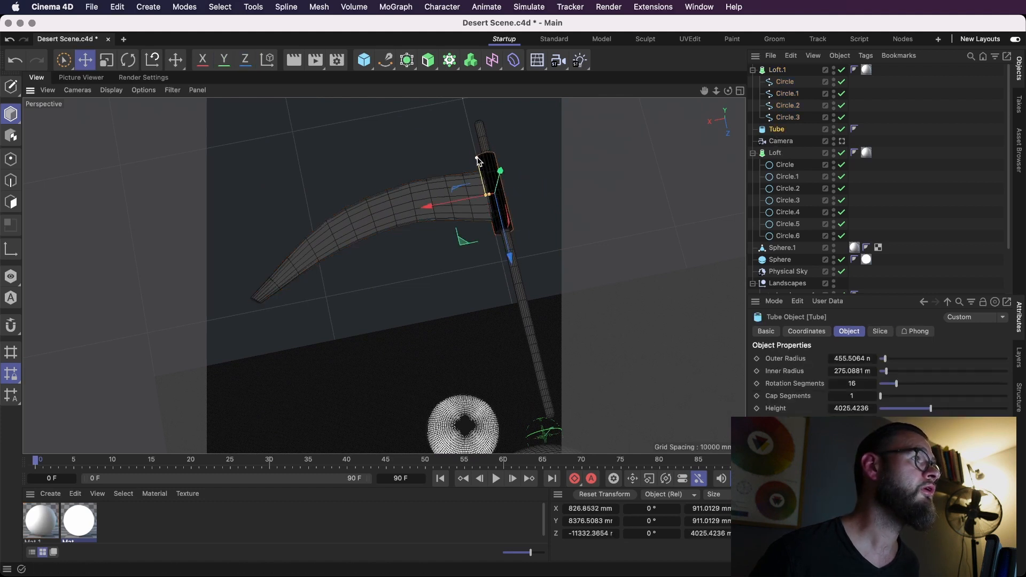
{"action": "left_click_drag", "start_coordinate": [442, 358], "coordinate": [312, 287], "text": "alt"}
{"action": "left_click_drag", "start_coordinate": [411, 231], "coordinate": [419, 160], "text": "alt"}
Scale the curved loft down to about 1754 by 200 by 4737 mm and slide it along Z to about -13123 mm.
{"action": "left_click", "coordinate": [420, 160]}
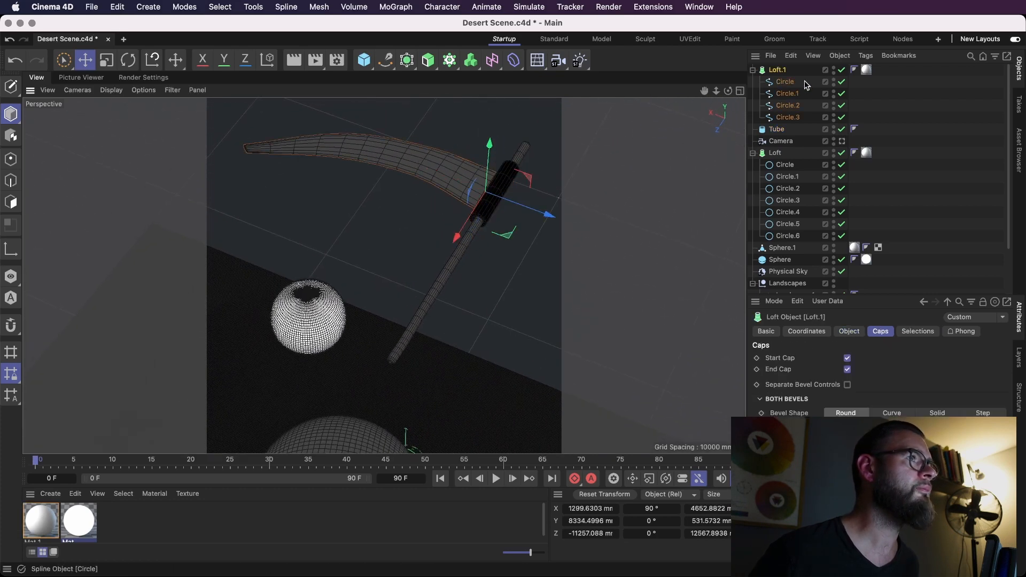
{"action": "key", "text": "t"}
{"action": "left_click_drag", "start_coordinate": [614, 177], "coordinate": [213, 257]}
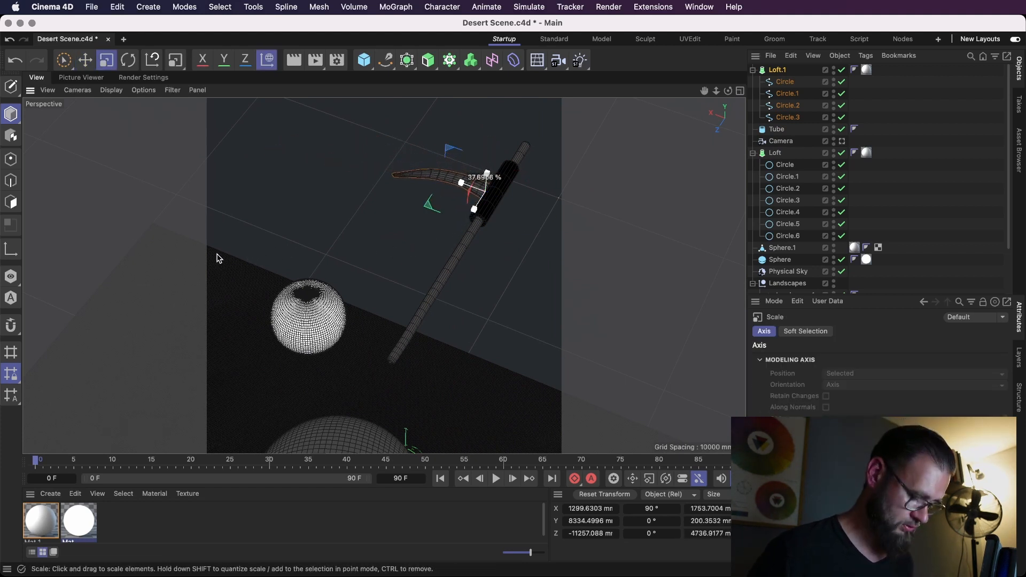
{"action": "key", "text": "e"}
{"action": "left_click_drag", "start_coordinate": [456, 231], "coordinate": [512, 159]}
Shorten the tube to about 1769 mm around Z -13244 mm and slide the curved loft to about Z -13236 mm.
{"action": "left_click", "coordinate": [488, 217]}
{"action": "mouse_move", "coordinate": [522, 152]}
{"action": "right_mouse_down", "text": "alt"}
{"action": "mouse_move", "coordinate": [513, 198]}
{"action": "mouse_move", "coordinate": [534, 158]}
{"action": "right_mouse_up", "text": "alt"}
{"action": "middle_click_drag", "start_coordinate": [533, 158], "coordinate": [457, 259], "text": "alt"}
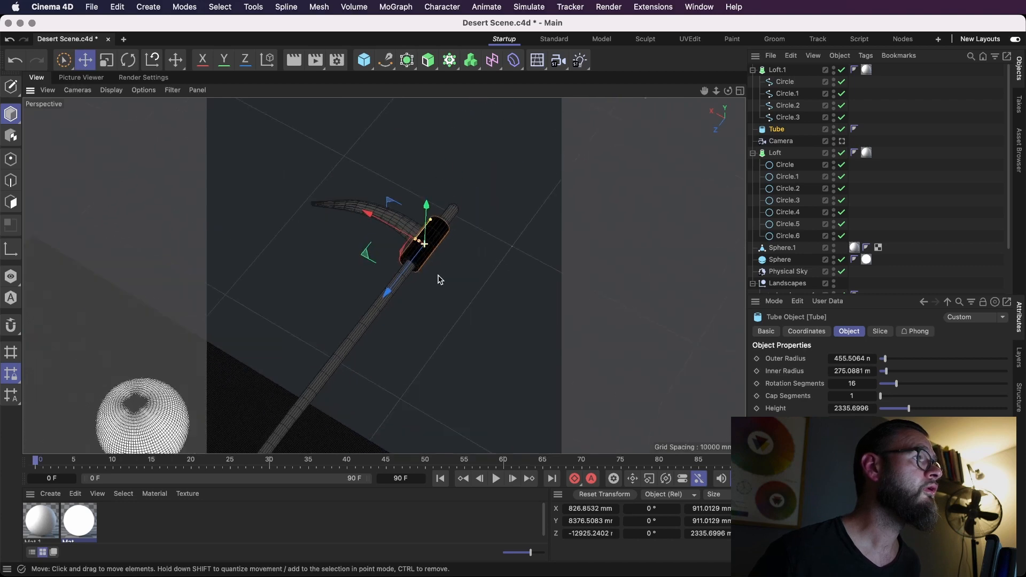
{"action": "left_click_drag", "start_coordinate": [457, 258], "coordinate": [332, 288], "text": "alt"}
{"action": "right_click_drag", "start_coordinate": [410, 234], "coordinate": [673, 238], "text": "alt"}
{"action": "left_click_drag", "start_coordinate": [413, 254], "coordinate": [434, 256]}
{"action": "left_click_drag", "start_coordinate": [526, 239], "coordinate": [306, 187]}
{"action": "left_click", "coordinate": [528, 330]}
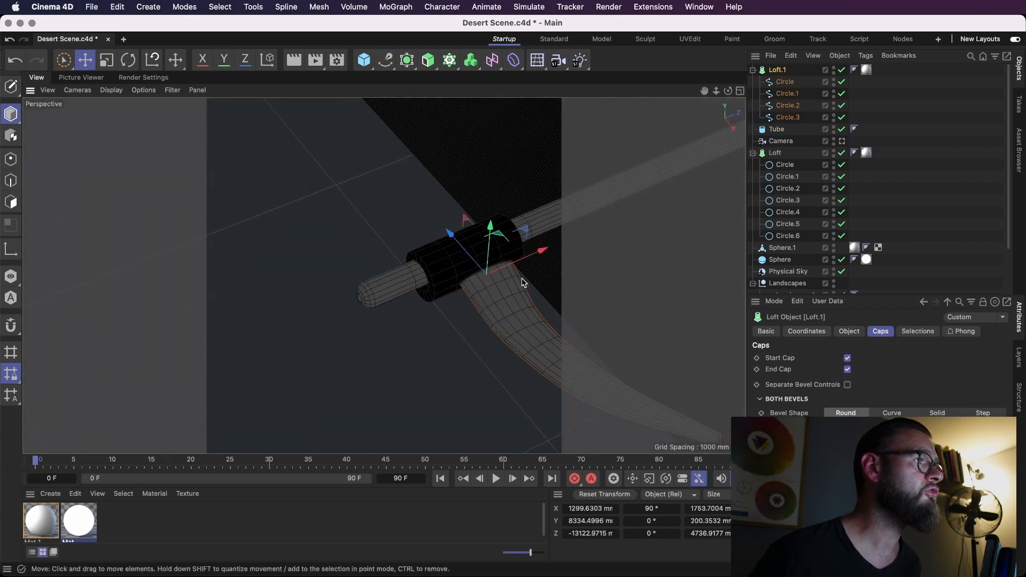
Reduce the tube's height to about 1251 mm and inner radius to about 225 mm, and move it to about X 746, Y 8440 mm.
{"action": "left_click", "coordinate": [433, 269]}
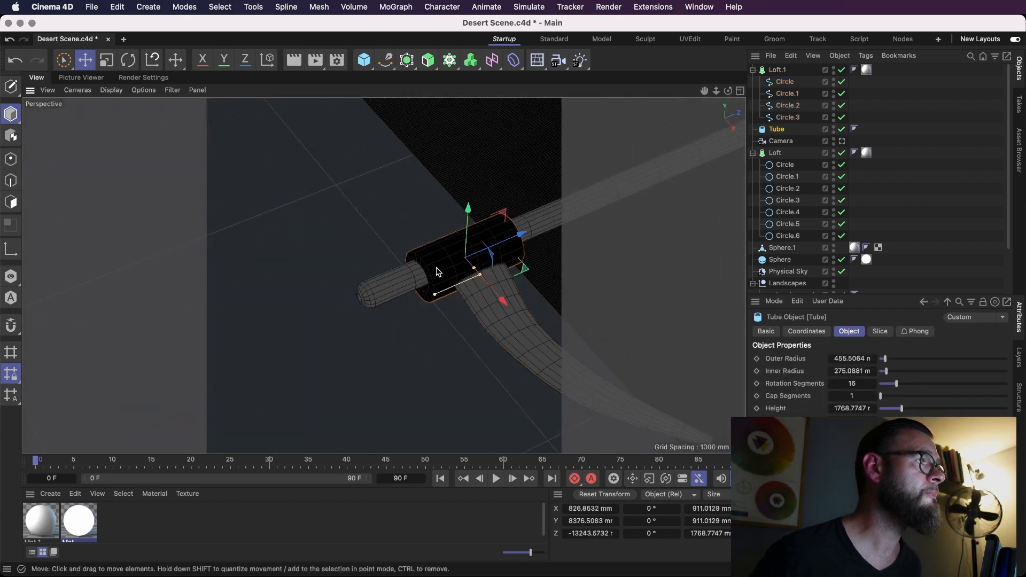
{"action": "left_click_drag", "start_coordinate": [477, 283], "coordinate": [560, 223]}
{"action": "left_click_drag", "start_coordinate": [469, 211], "coordinate": [469, 207]}
{"action": "left_click_drag", "start_coordinate": [526, 258], "coordinate": [522, 258]}
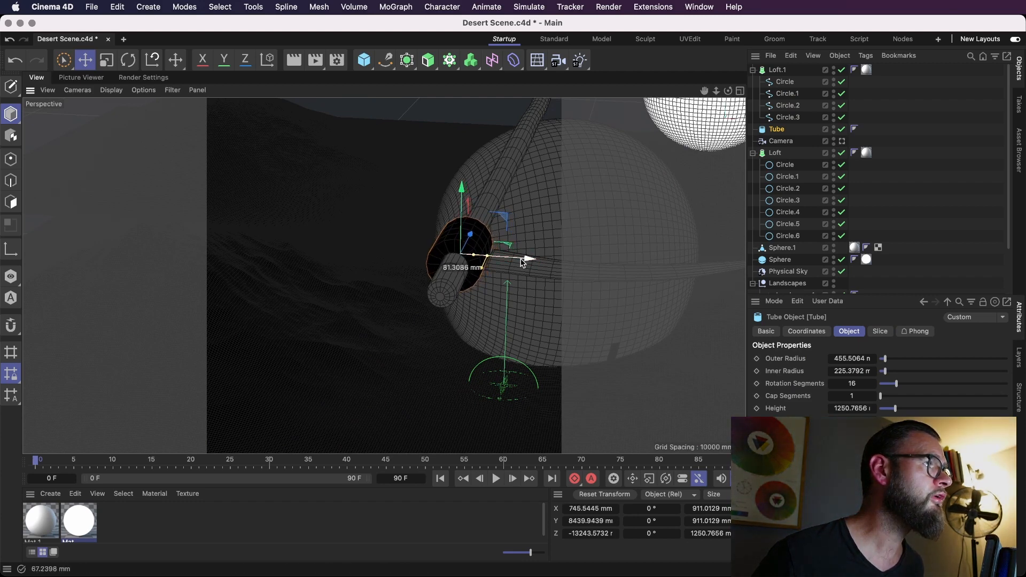
Move the curved loft along X to about 1180 mm so its base meets the tube.
{"action": "left_click", "coordinate": [523, 261]}
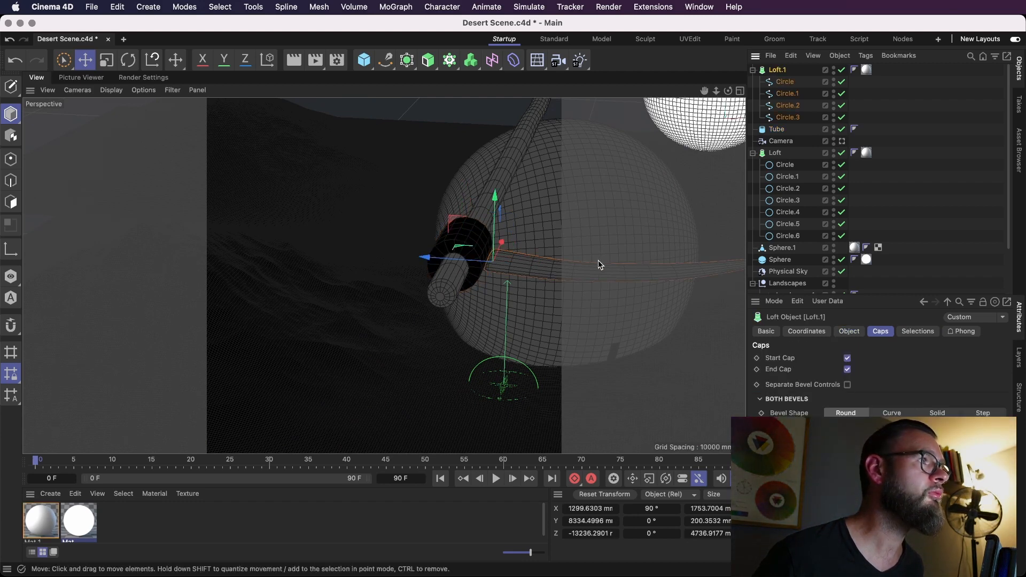
{"action": "left_click_drag", "start_coordinate": [467, 261], "coordinate": [223, 274]}
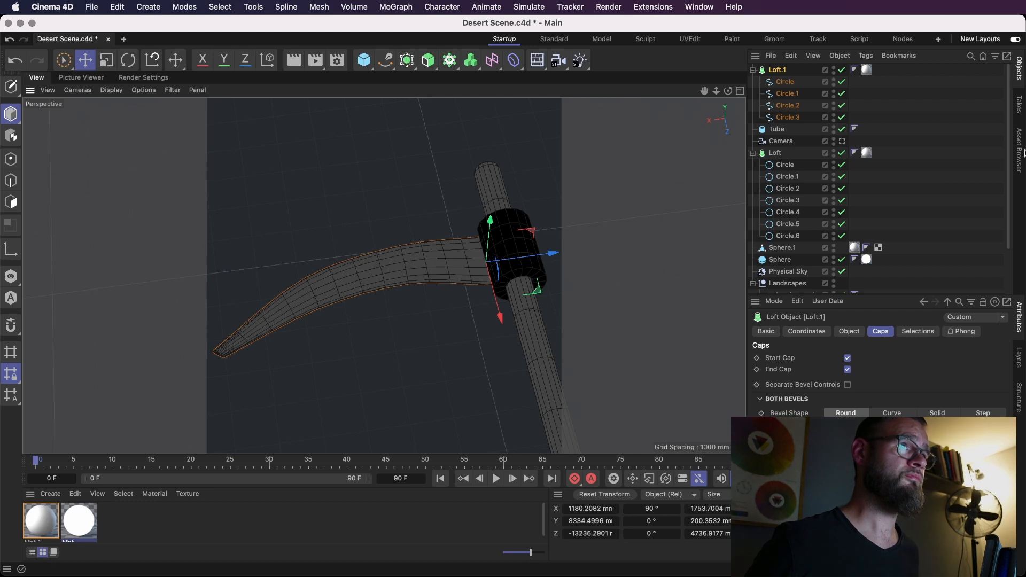
Search the asset library for metal, and clear the search.
{"action": "left_click", "coordinate": [1020, 155]}
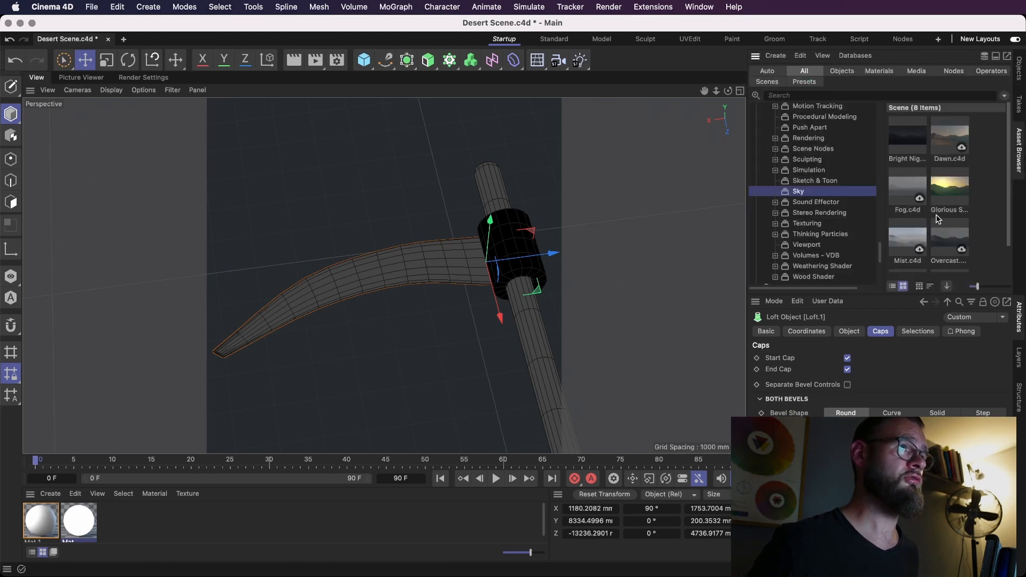
{"action": "left_click", "coordinate": [869, 95]}
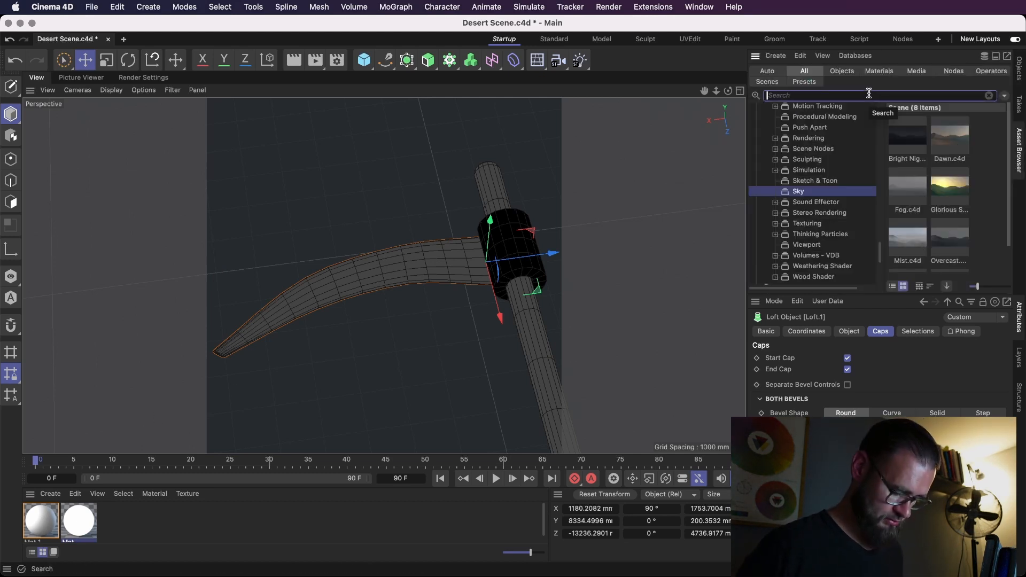
{"action": "type", "text": "metal"}
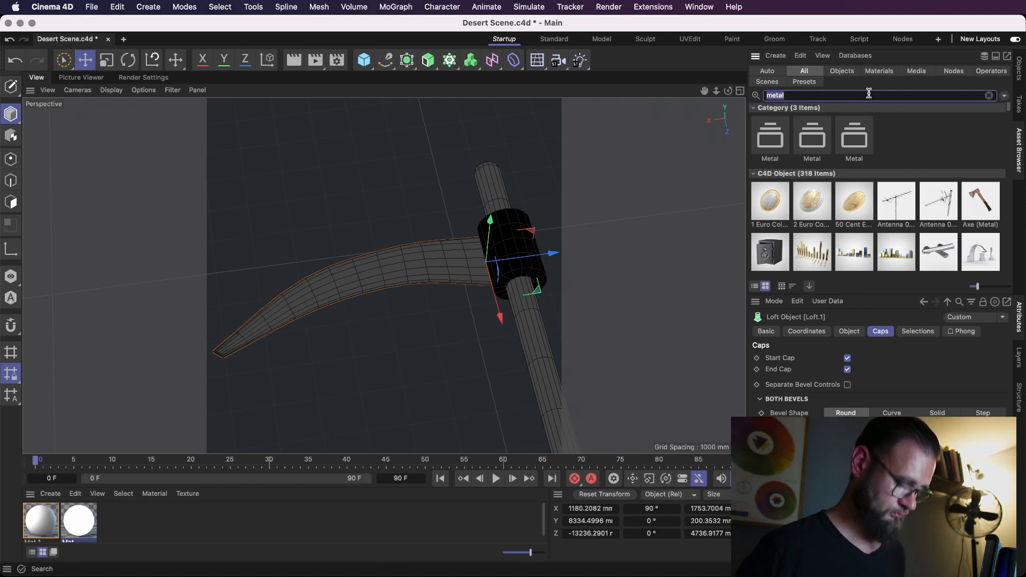
{"action": "key", "text": "BackSpace"}
{"action": "key", "text": "BackSpace"}
{"action": "key", "text": "BackSpace"}
{"action": "key", "text": "BackSpace"}
{"action": "key", "text": "BackSpace"}
Search the asset library for steel and add the Steel Rust material to the scene's materials.
{"action": "type", "text": "steel"}
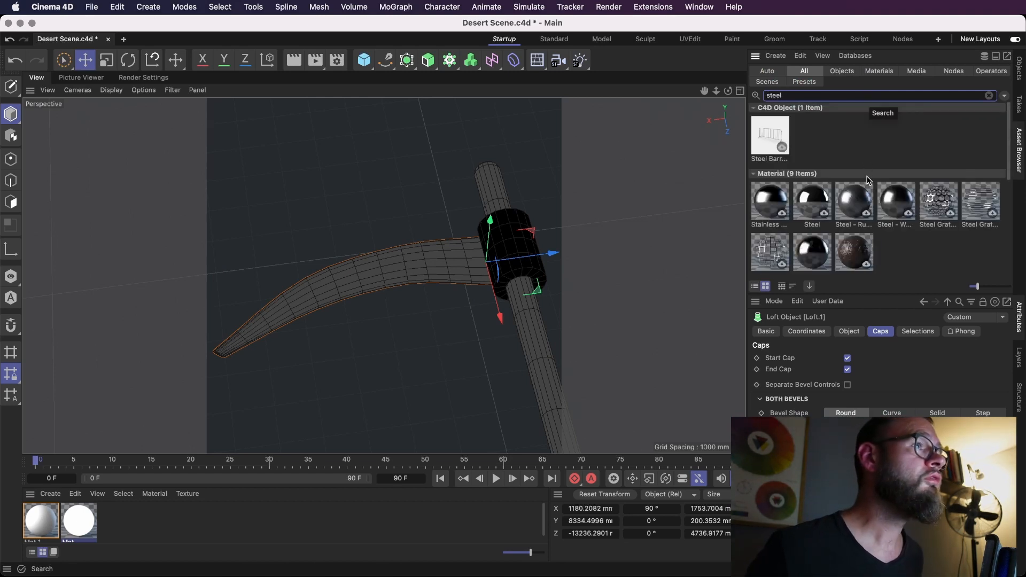
{"action": "scroll", "coordinate": [874, 253], "scroll_direction": "down", "scroll_amount": 1}
{"action": "scroll", "coordinate": [875, 253], "scroll_direction": "down", "scroll_amount": 1}
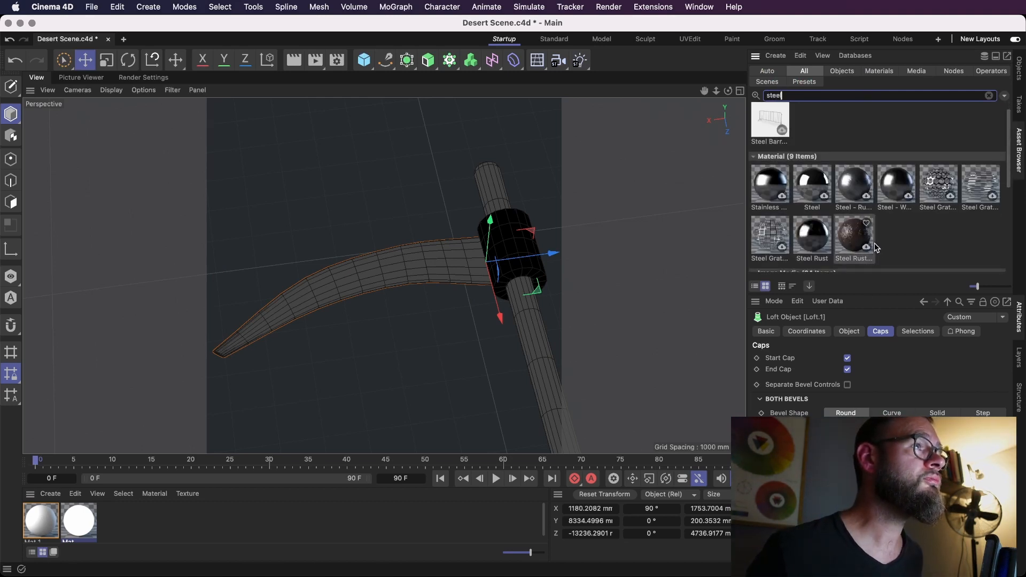
{"action": "left_click_drag", "start_coordinate": [819, 238], "coordinate": [277, 477]}
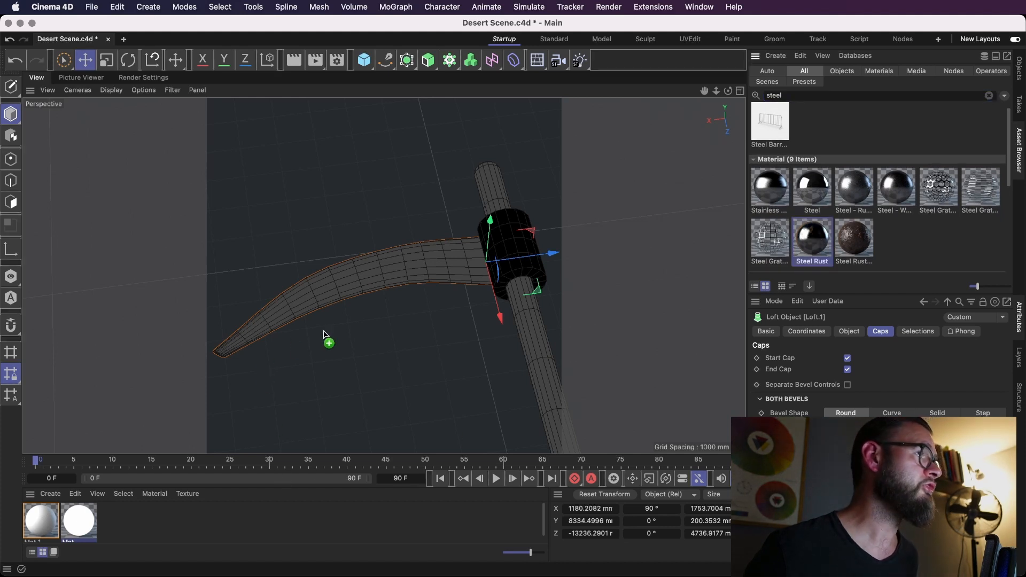
{"action": "left_click_drag", "start_coordinate": [251, 528], "coordinate": [252, 530]}
Collapse both lofts in the object hierarchy and place the straight Loft directly below the Tube.
{"action": "left_click", "coordinate": [1019, 70]}
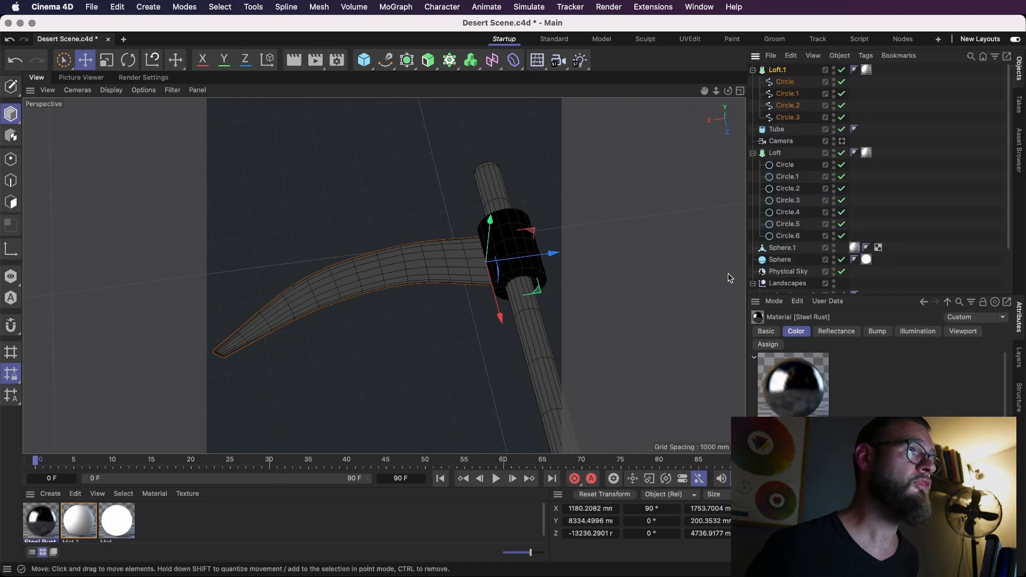
{"action": "left_click", "coordinate": [753, 70]}
{"action": "left_click", "coordinate": [777, 81]}
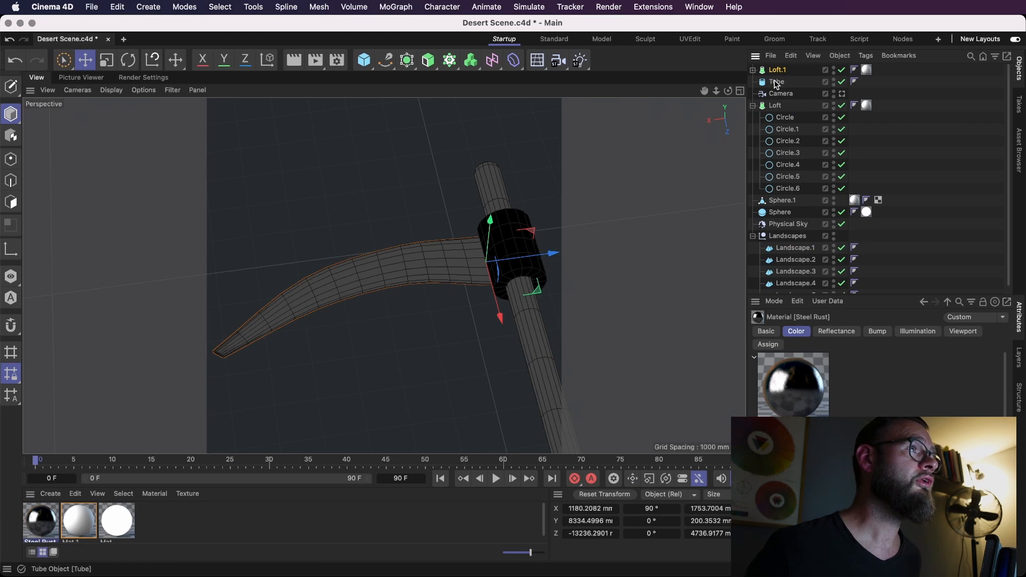
{"action": "left_click", "coordinate": [753, 106]}
{"action": "left_click", "coordinate": [777, 104]}
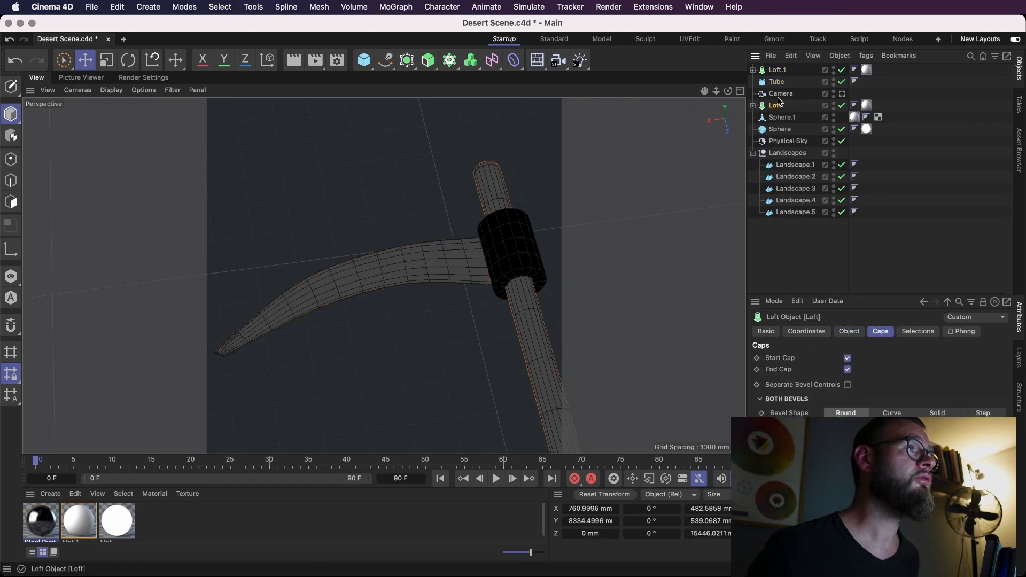
{"action": "left_click_drag", "start_coordinate": [779, 91], "coordinate": [779, 95]}
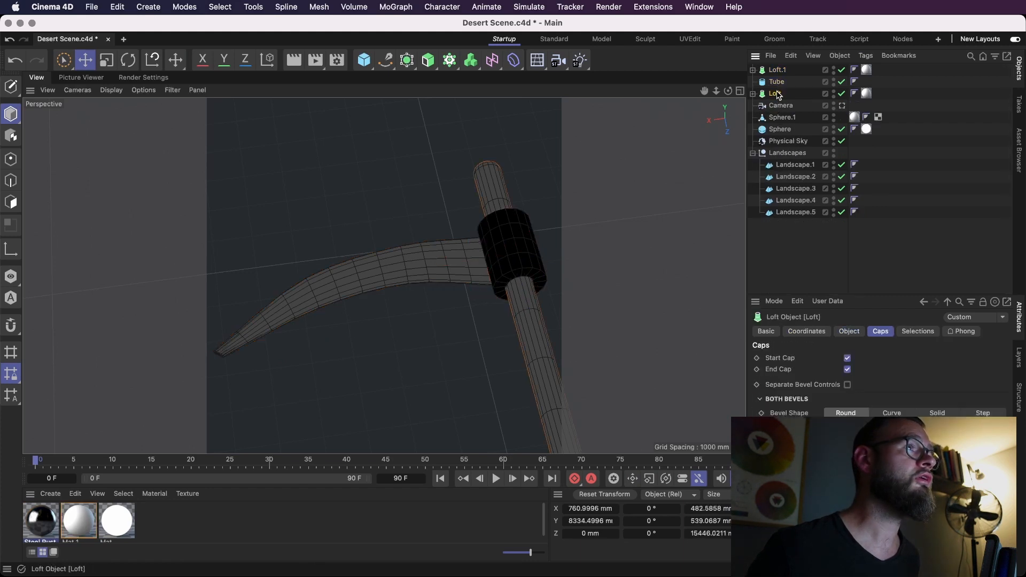
Group Loft.1, Tube and Loft under a null and assign the Steel Rust material to the group.
{"action": "left_click", "coordinate": [777, 70], "text": "shift"}
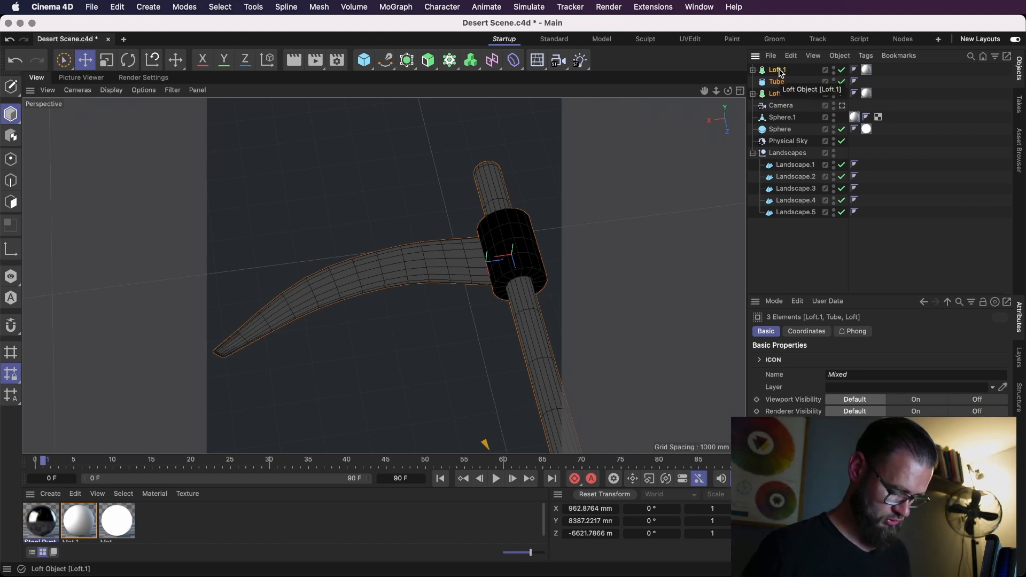
{"action": "key", "text": "alt+g"}
{"action": "left_click", "coordinate": [753, 70]}
{"action": "left_click", "coordinate": [752, 71]}
{"action": "left_click_drag", "start_coordinate": [43, 533], "coordinate": [776, 70]}
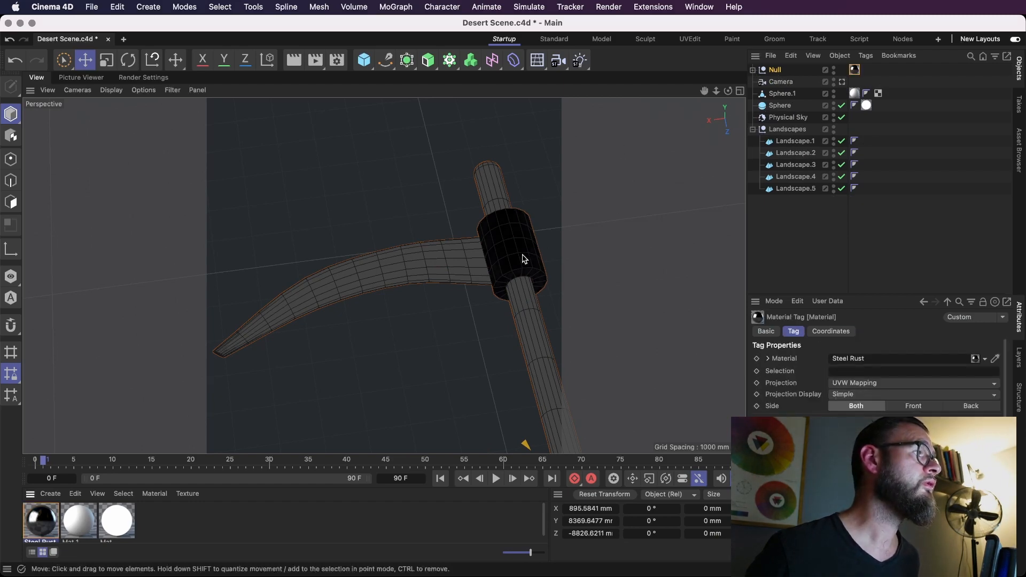
Try to move the whole grouped null horizontally, and undo the move.
{"action": "left_click_drag", "start_coordinate": [674, 181], "coordinate": [561, 230], "text": "alt"}
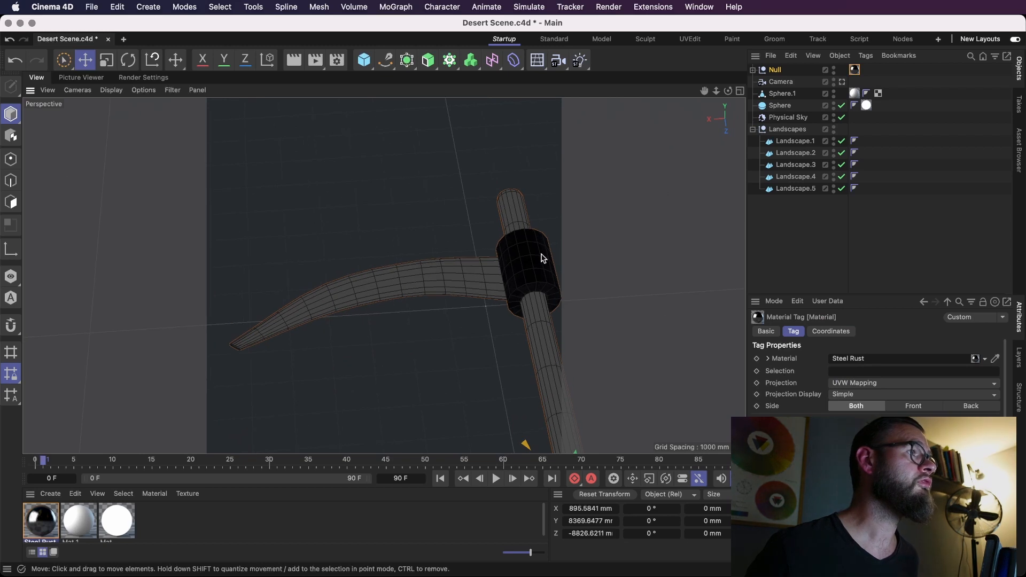
{"action": "left_click", "coordinate": [775, 70]}
{"action": "right_click_drag", "start_coordinate": [470, 344], "coordinate": [279, 359], "text": "alt"}
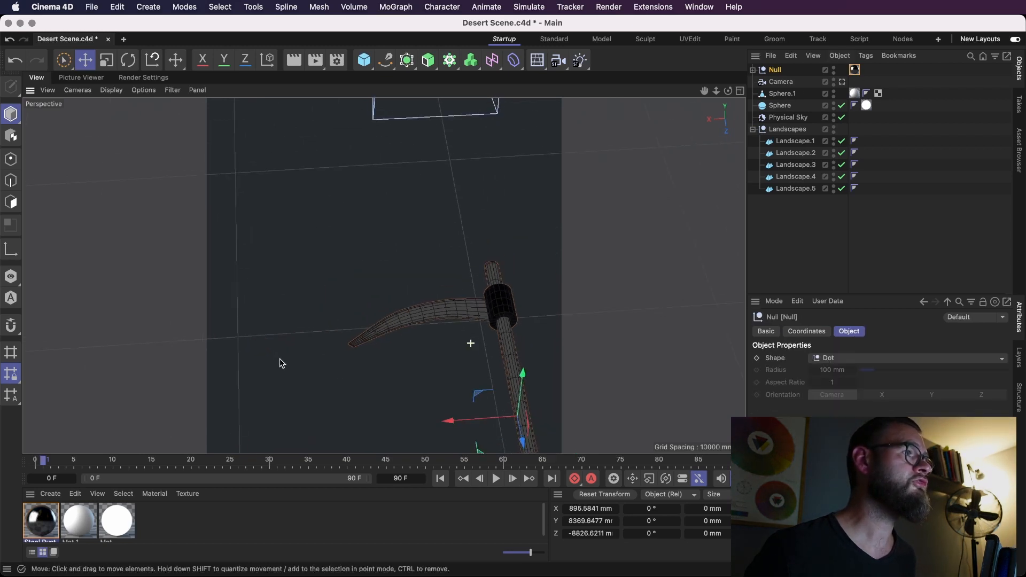
{"action": "middle_click_drag", "start_coordinate": [449, 350], "coordinate": [406, 290], "text": "alt"}
{"action": "left_click_drag", "start_coordinate": [436, 385], "coordinate": [404, 367]}
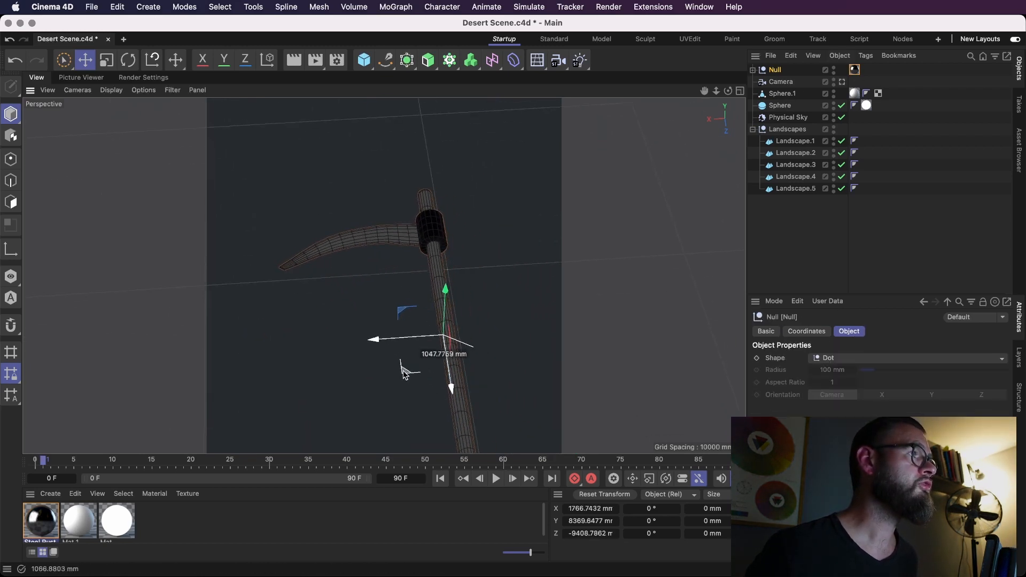
{"action": "key", "text": "super+z"}
Take the straight Loft out of the null to the start of the object hierarchy, and select the null.
{"action": "left_click", "coordinate": [753, 70]}
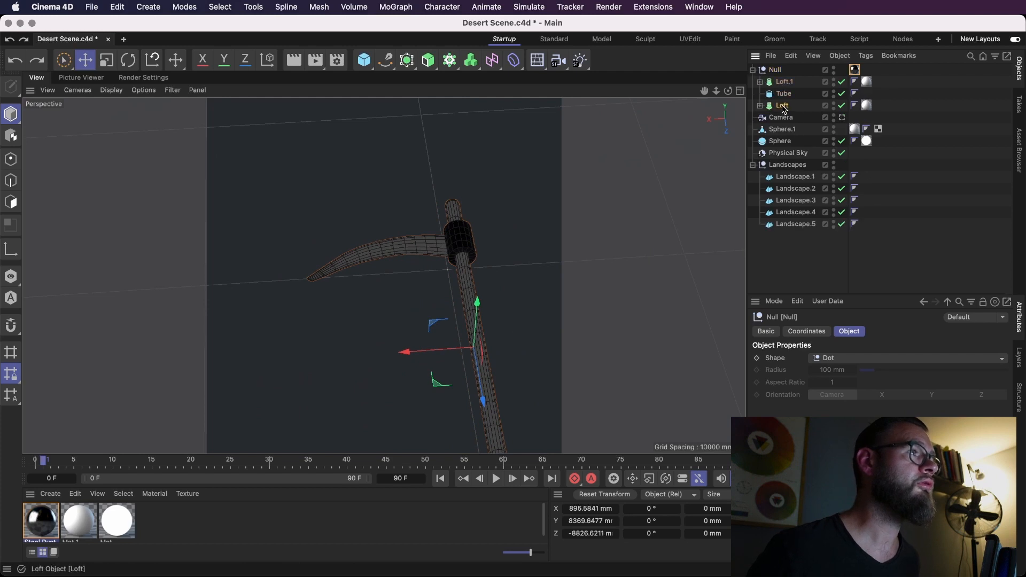
{"action": "left_click", "coordinate": [782, 106]}
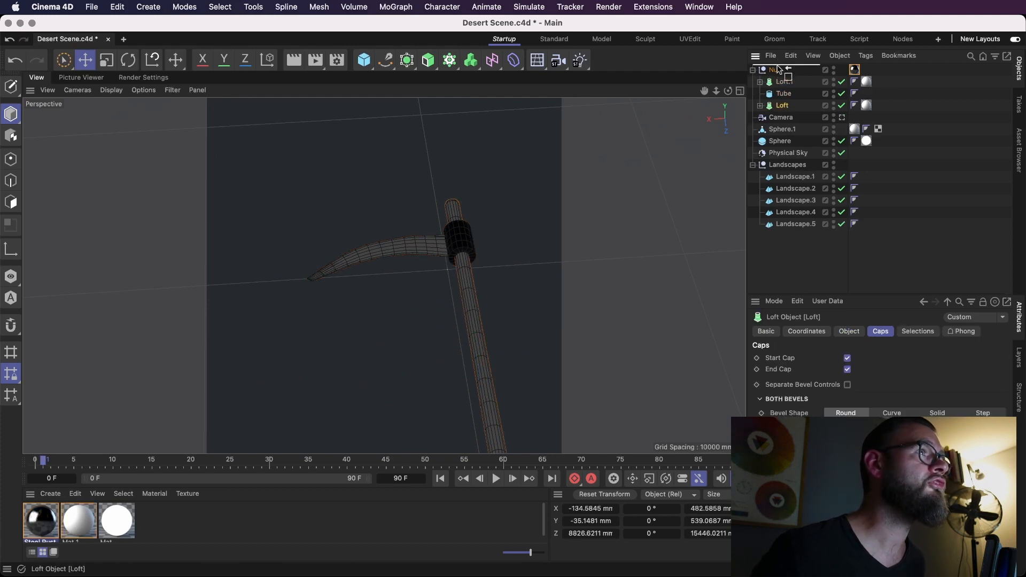
{"action": "left_click_drag", "start_coordinate": [779, 69], "coordinate": [778, 68]}
{"action": "left_click", "coordinate": [753, 82]}
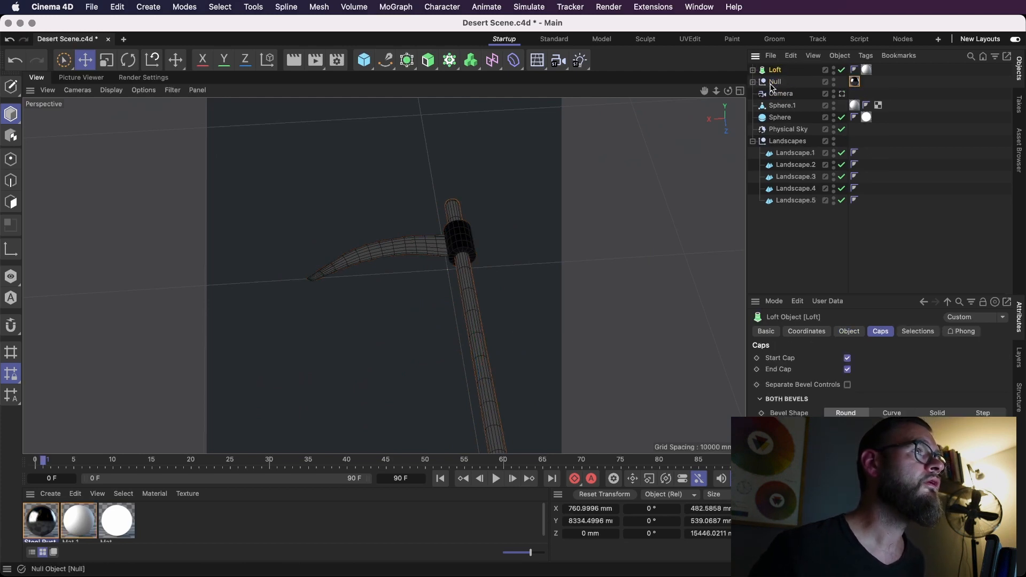
{"action": "left_click", "coordinate": [766, 84]}
{"action": "mouse_move", "coordinate": [440, 386]}
{"action": "left_mouse_down"}
{"action": "mouse_move", "coordinate": [414, 378]}
{"action": "mouse_move", "coordinate": [442, 385]}
{"action": "left_mouse_up"}
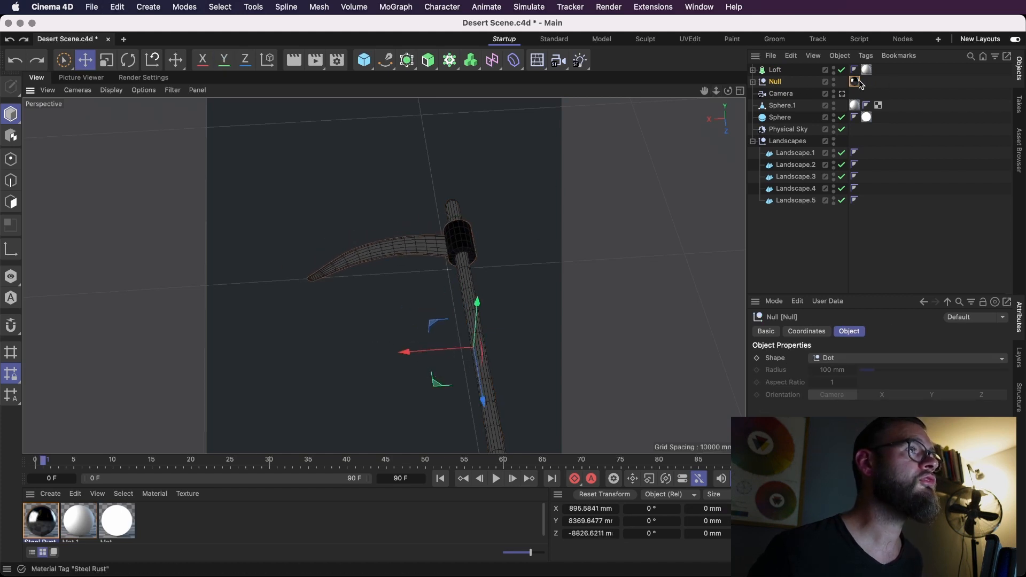
Transfer the null's Steel Rust material to Loft.1, copy it to the Tube, and save the scene.
{"action": "left_click", "coordinate": [753, 82]}
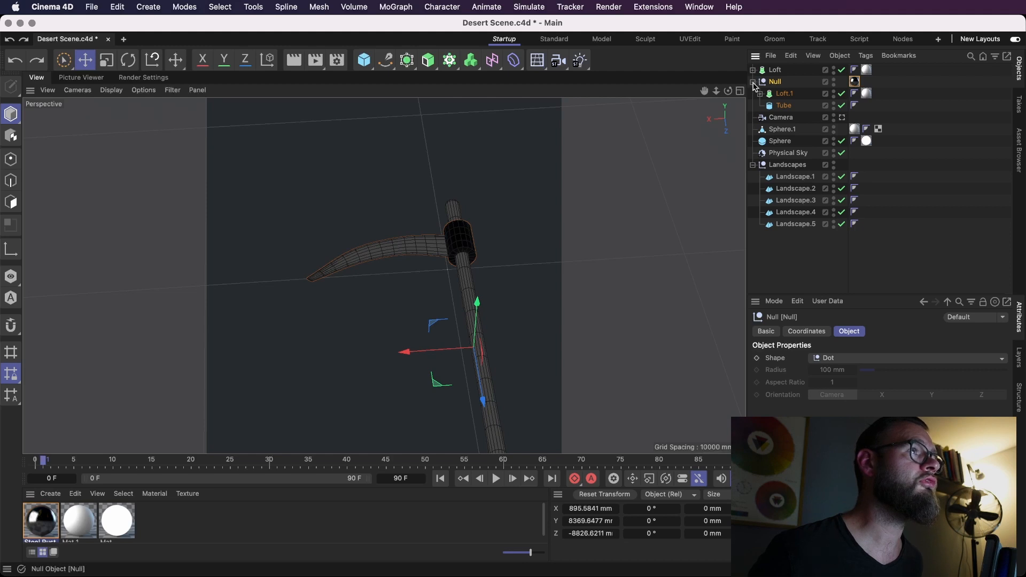
{"action": "left_click_drag", "start_coordinate": [856, 84], "coordinate": [871, 95]}
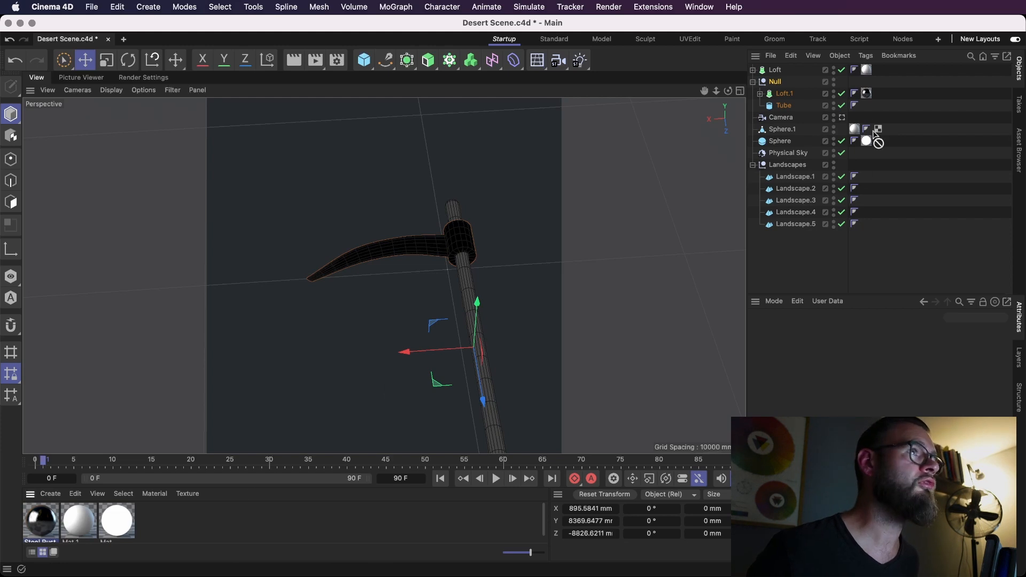
{"action": "left_click_drag", "start_coordinate": [790, 111], "coordinate": [789, 109]}
{"action": "key", "text": "super+s"}
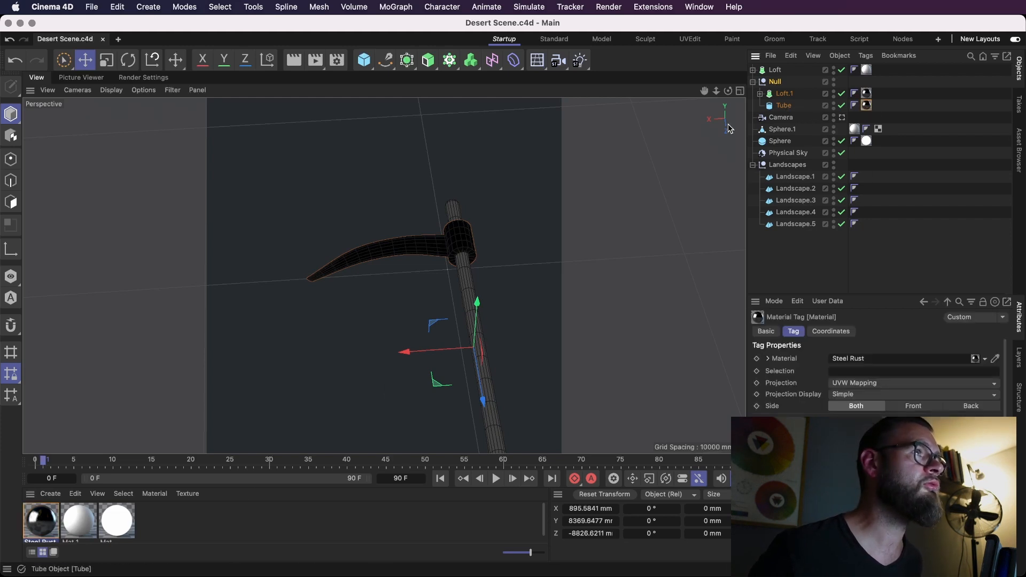
Shrink the Tube to an outer radius of about 286 mm and an inner radius of about 132 mm, fitting it around the handle.
{"action": "left_click", "coordinate": [469, 244]}
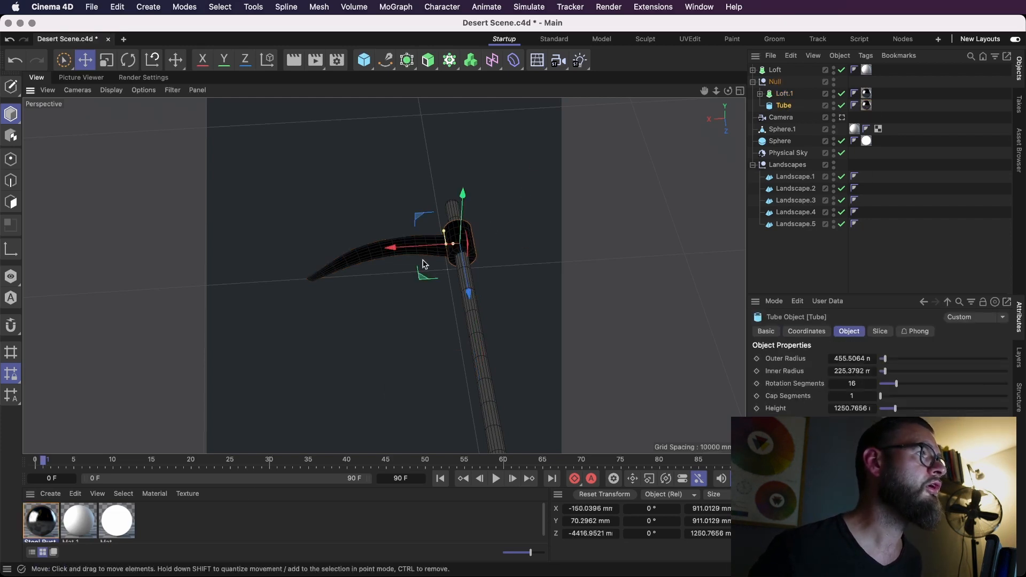
{"action": "scroll", "coordinate": [466, 230], "scroll_direction": "up", "scroll_amount": 5}
{"action": "left_click_drag", "start_coordinate": [444, 280], "coordinate": [421, 286]}
{"action": "scroll", "coordinate": [421, 286], "scroll_direction": "down", "scroll_amount": 5}
{"action": "left_click_drag", "start_coordinate": [426, 205], "coordinate": [463, 210], "text": "alt"}
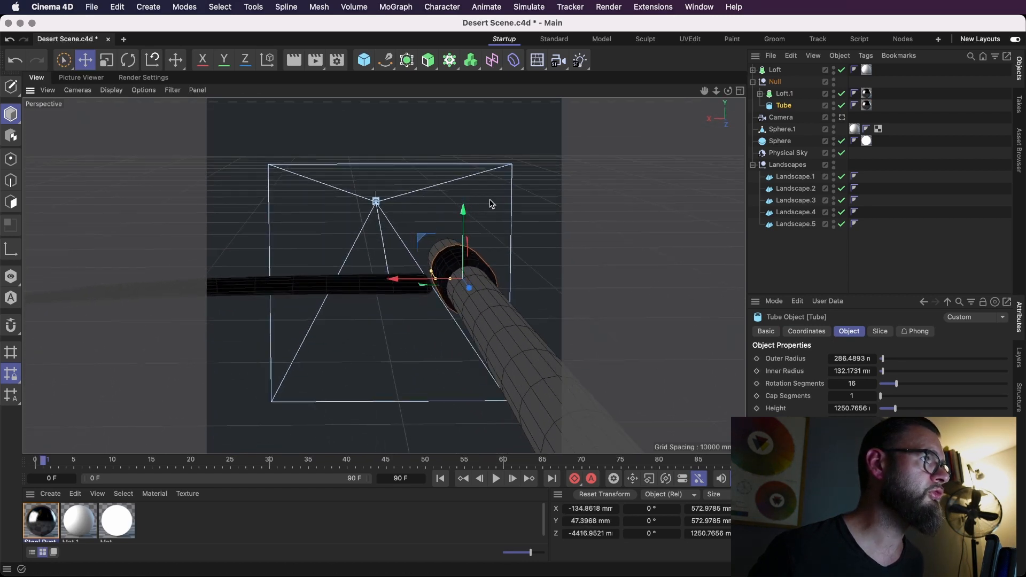
Move the curved blade Loft.1 so its wide end sits against the tube, at about X 127, Y -35, Z -4410 mm.
{"action": "left_click", "coordinate": [776, 70]}
{"action": "left_click", "coordinate": [350, 288]}
{"action": "left_click_drag", "start_coordinate": [489, 287], "coordinate": [507, 395]}
{"action": "scroll", "coordinate": [514, 354], "scroll_direction": "down", "scroll_amount": 5}
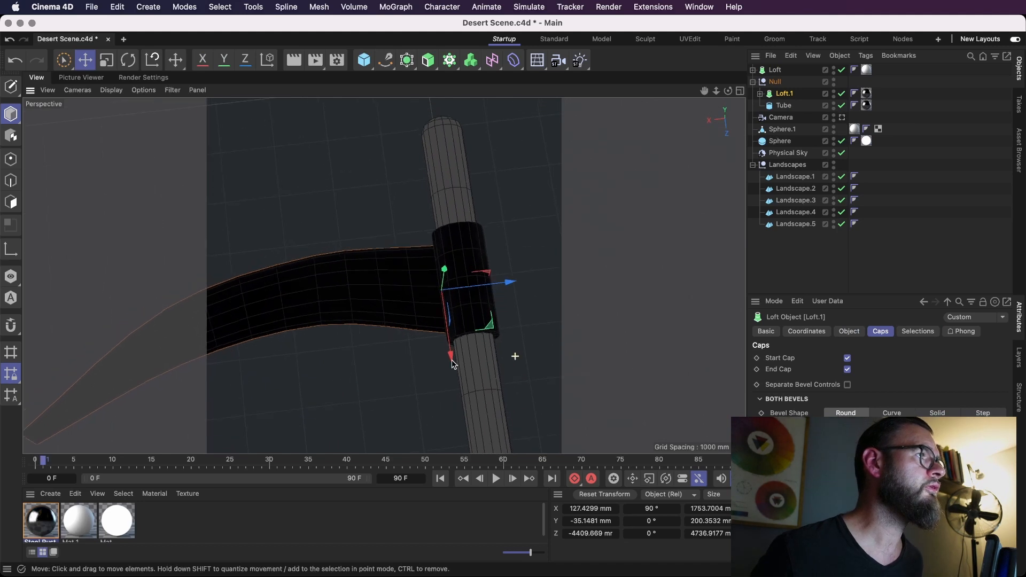
Group the handle Loft and the null under a new null, rename it Scythe, and save the scene.
{"action": "left_click", "coordinate": [753, 82]}
{"action": "left_click", "coordinate": [775, 81]}
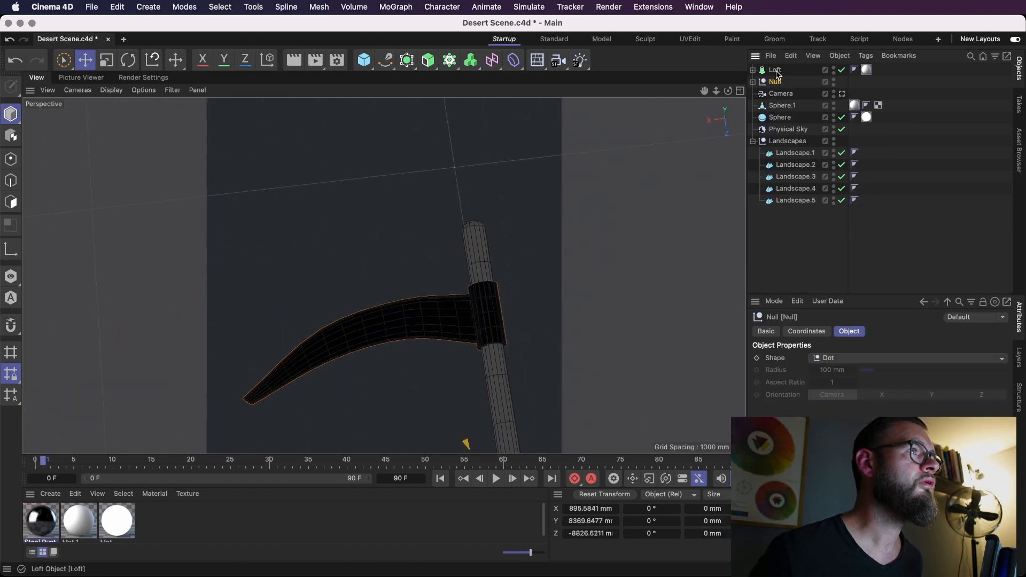
{"action": "double_click", "coordinate": [776, 72]}
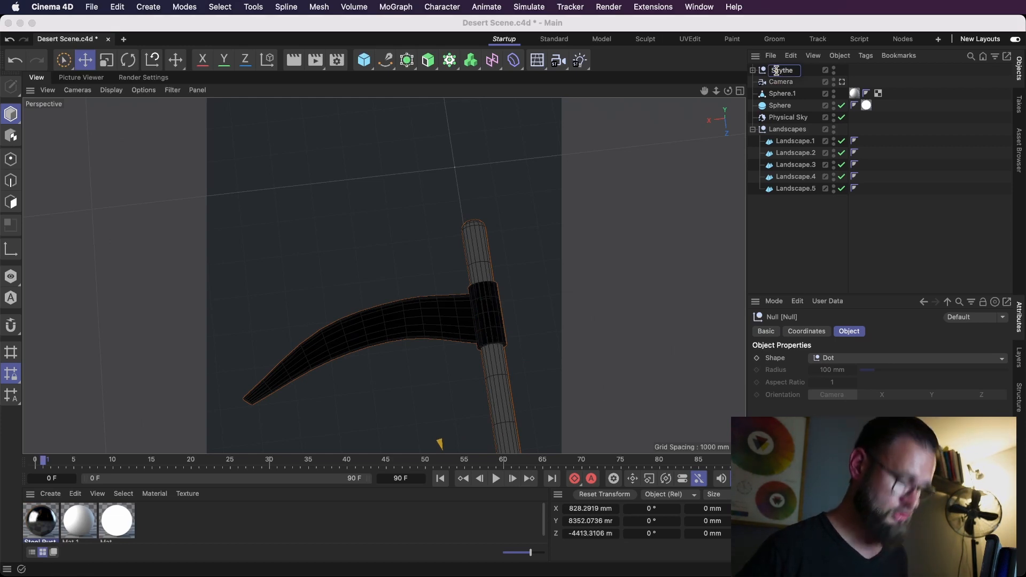
{"action": "key", "text": "Return"}
{"action": "key", "text": "super+s"}
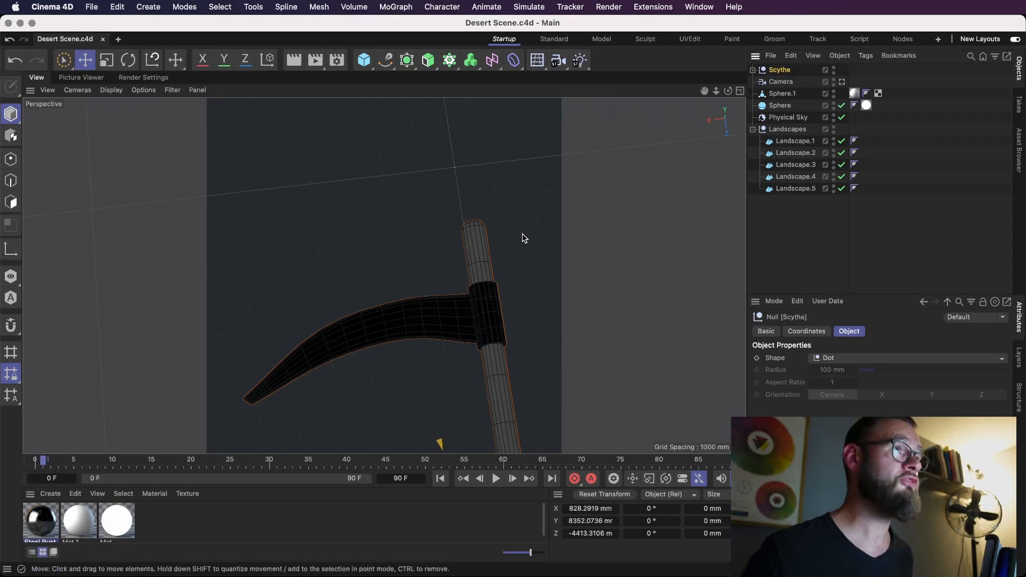
Look through the scene camera, scale the Scythe down, and move it beside the dome near the ground.
{"action": "left_click", "coordinate": [842, 82]}
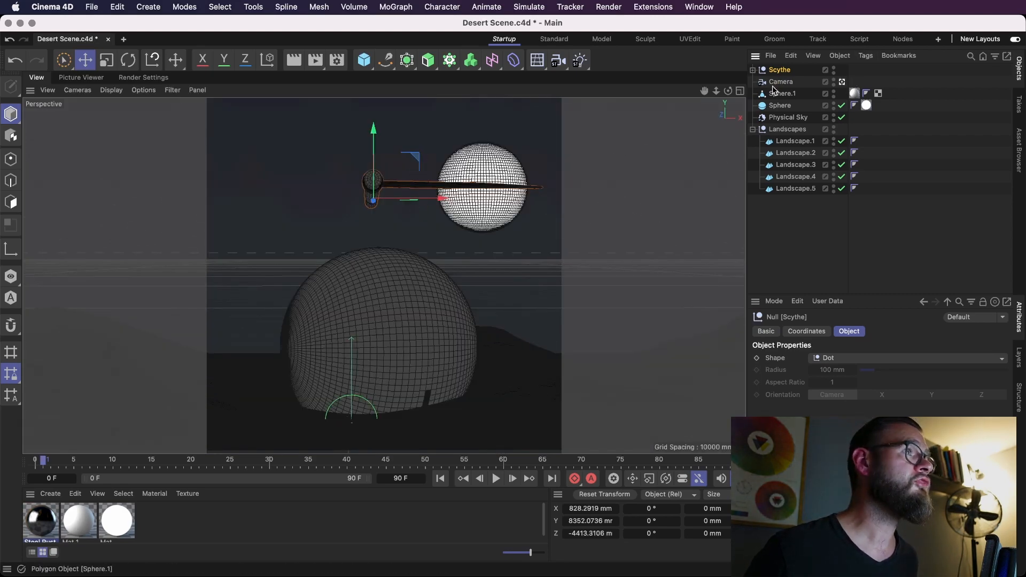
{"action": "key", "text": "t"}
{"action": "left_click_drag", "start_coordinate": [530, 179], "coordinate": [278, 238]}
{"action": "key", "text": "e"}
{"action": "left_click_drag", "start_coordinate": [415, 167], "coordinate": [496, 379]}
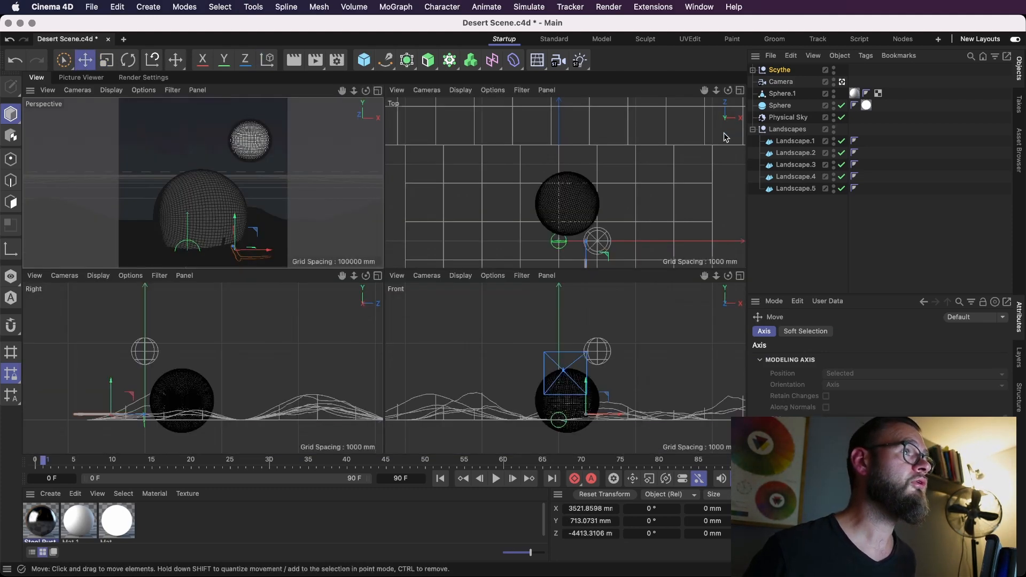
Rotate the Scythe in the top view to a heading of about 43°.
{"action": "left_click", "coordinate": [741, 90]}
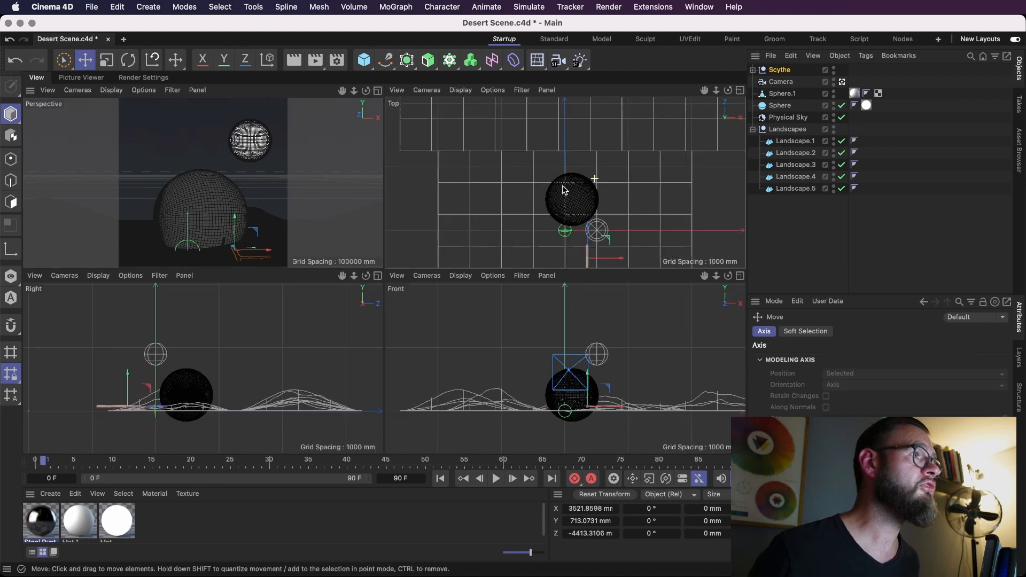
{"action": "middle_click_drag", "start_coordinate": [594, 224], "coordinate": [600, 194], "text": "alt"}
{"action": "right_click_drag", "start_coordinate": [595, 206], "coordinate": [671, 207], "text": "alt"}
{"action": "key", "text": "r"}
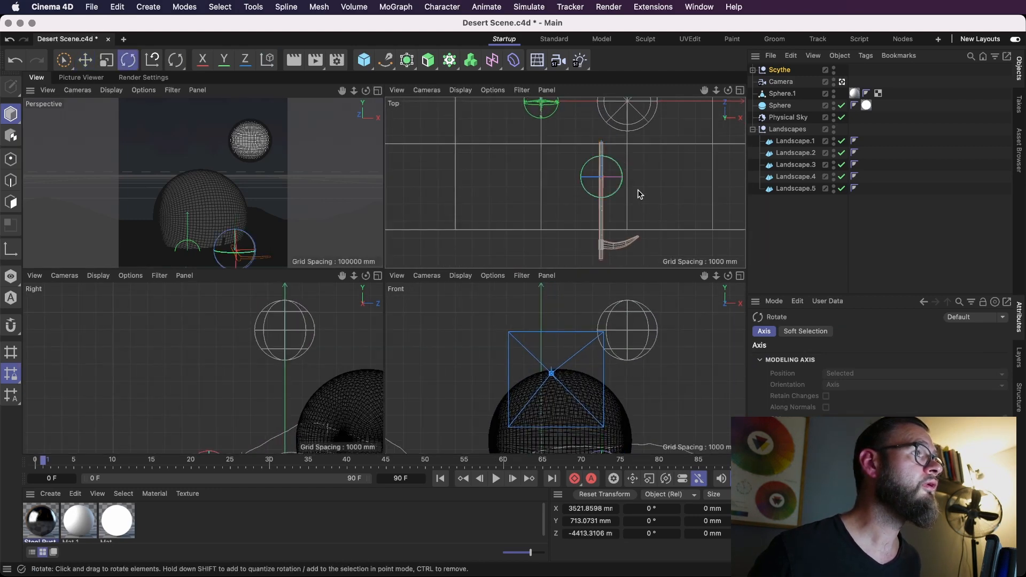
{"action": "left_click_drag", "start_coordinate": [621, 171], "coordinate": [358, 200]}
Scale the Scythe down further and lower it toward the ground to a height of about 263 mm.
{"action": "key", "text": "t"}
{"action": "middle_click_drag", "start_coordinate": [637, 376], "coordinate": [632, 300], "text": "alt"}
{"action": "key", "text": "e"}
{"action": "left_click_drag", "start_coordinate": [591, 355], "coordinate": [592, 369]}
{"action": "scroll", "coordinate": [606, 386], "scroll_direction": "up", "scroll_amount": 3}
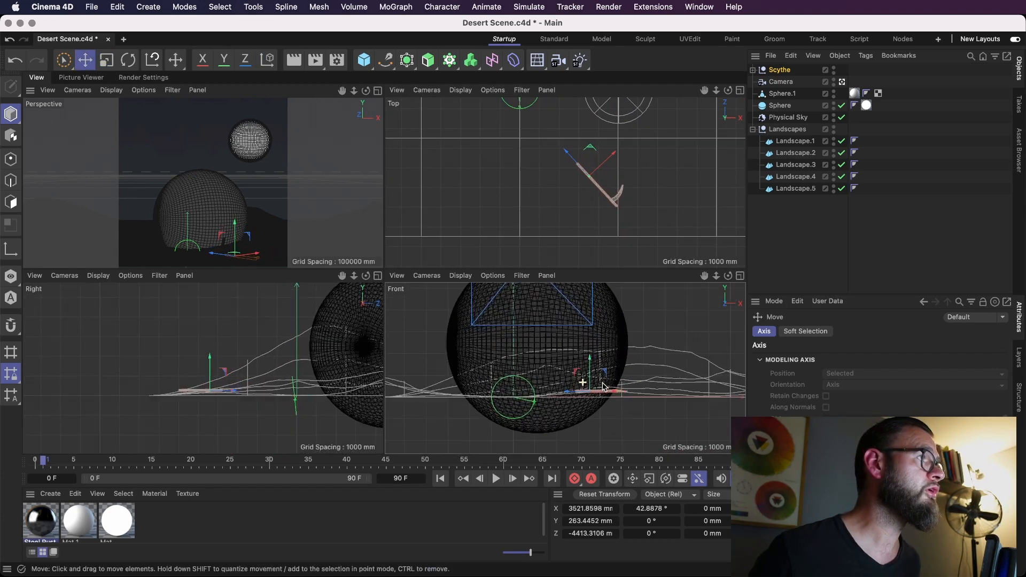
Move the Scythe onto the sand in front of the dome, at about X 4644, Y 179, Z -1999 mm, and preview the render.
{"action": "scroll", "coordinate": [606, 386], "scroll_direction": "up", "scroll_amount": 6}
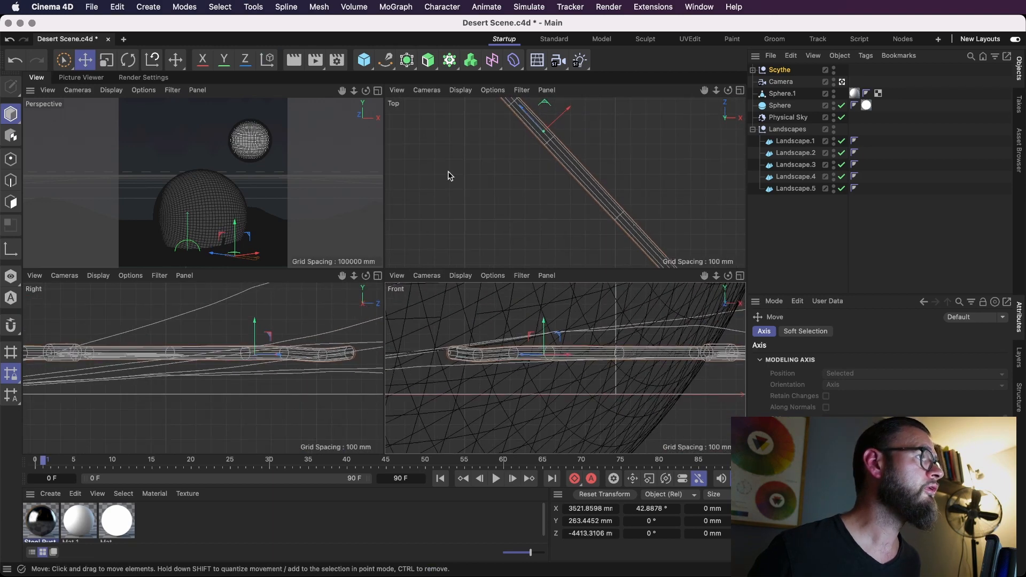
{"action": "left_click", "coordinate": [378, 91]}
{"action": "left_click_drag", "start_coordinate": [451, 358], "coordinate": [471, 402]}
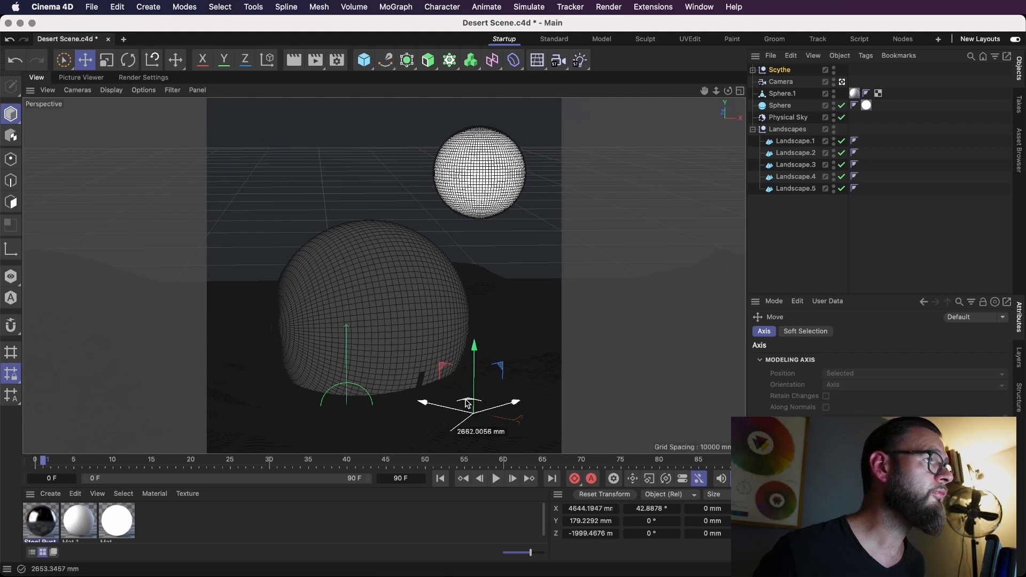
{"action": "key", "text": "super+r"}
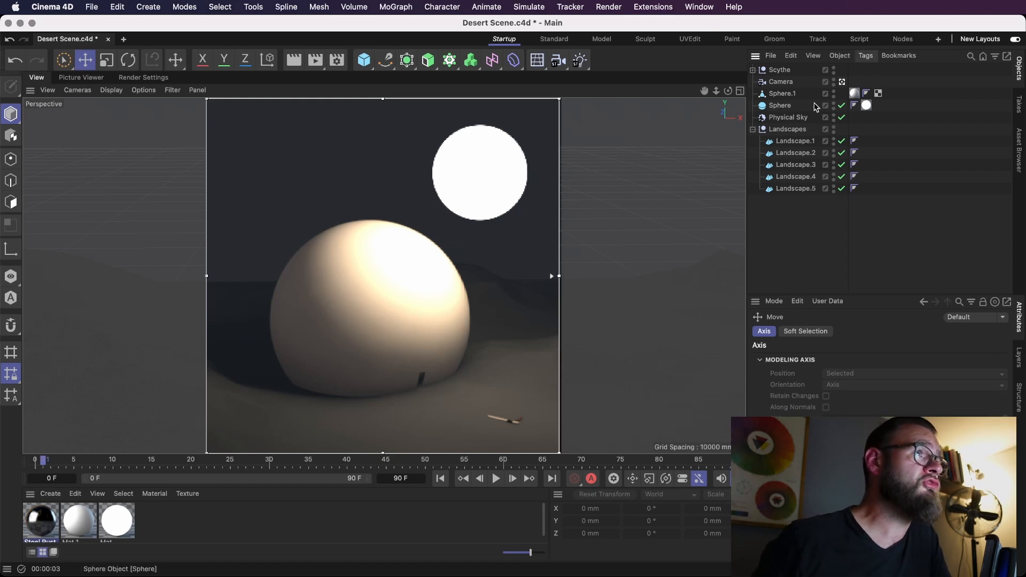
Adjust the Scythe's position and rotation on the sand near the dome's doorway, deselect it, and save the scene.
{"action": "left_click", "coordinate": [780, 70]}
{"action": "left_click_drag", "start_coordinate": [477, 376], "coordinate": [505, 401]}
{"action": "key", "text": "r"}
{"action": "left_click", "coordinate": [795, 253]}
{"action": "key", "text": "super+s"}
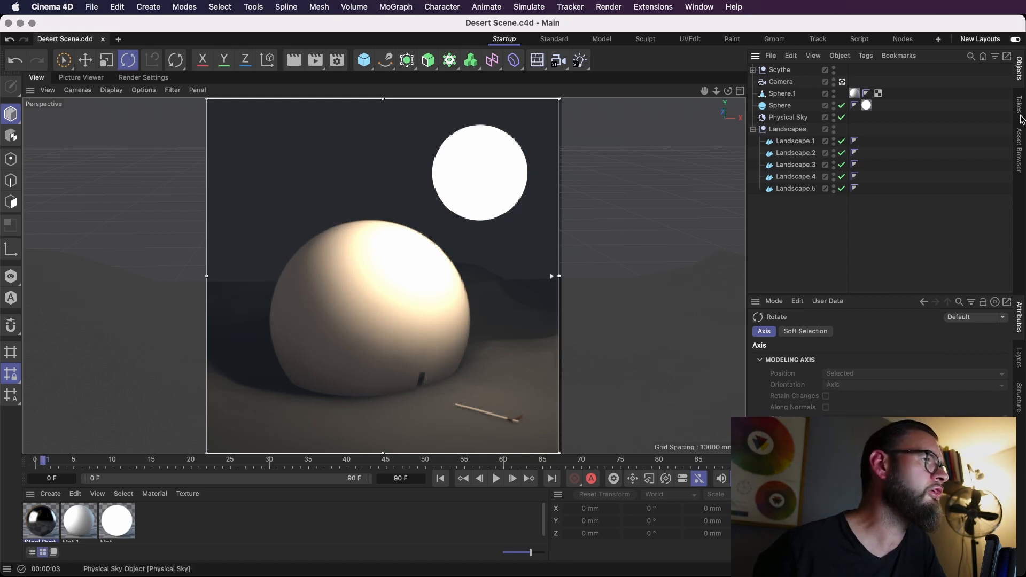
Search the asset library for "concrete" and add the Concrete and Concrete - Cinderblocks materials to the scene.
{"action": "left_click", "coordinate": [1020, 149]}
{"action": "double_click", "coordinate": [873, 95]}
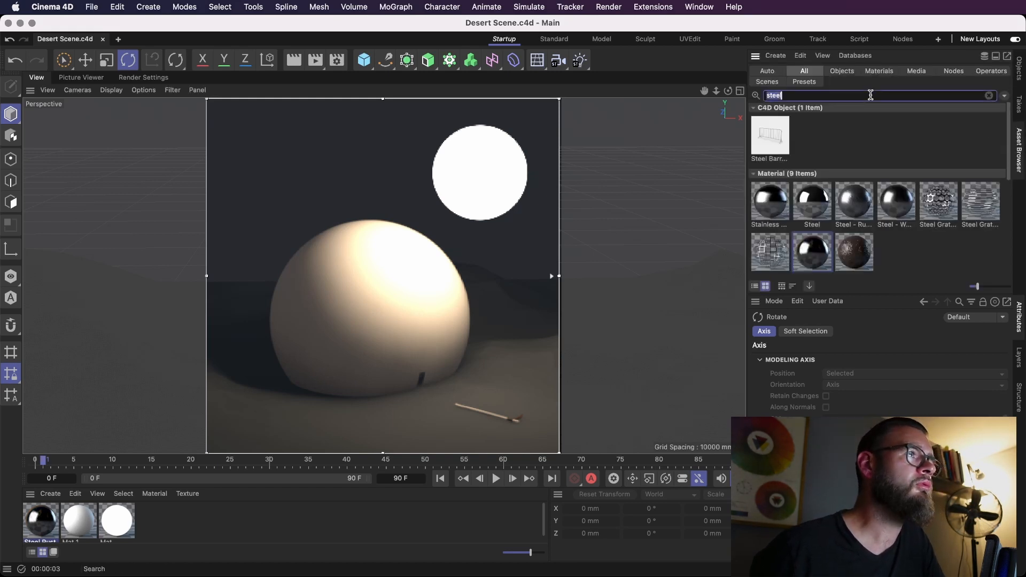
{"action": "type", "text": "concrete"}
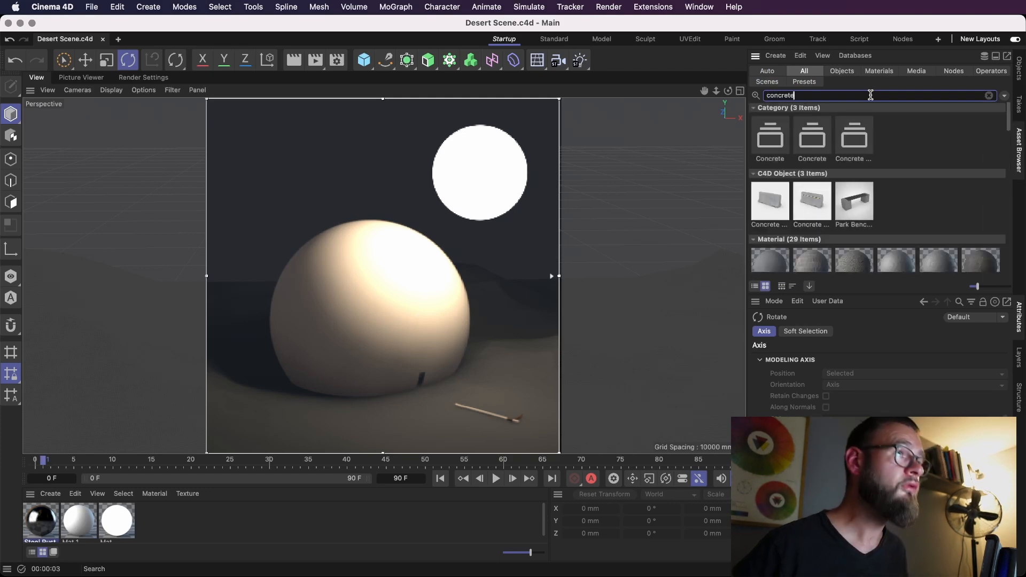
{"action": "double_click", "coordinate": [770, 198]}
{"action": "double_click", "coordinate": [813, 201]}
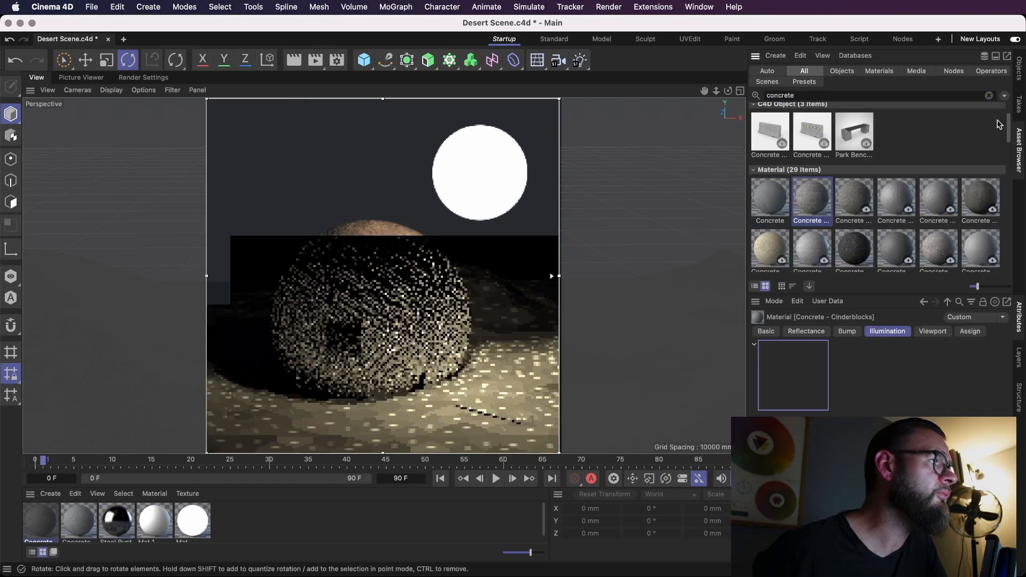
Replace the material on the dome Sphere.1 with Concrete - Cinderblocks and restart the interactive render.
{"action": "left_click", "coordinate": [1020, 68]}
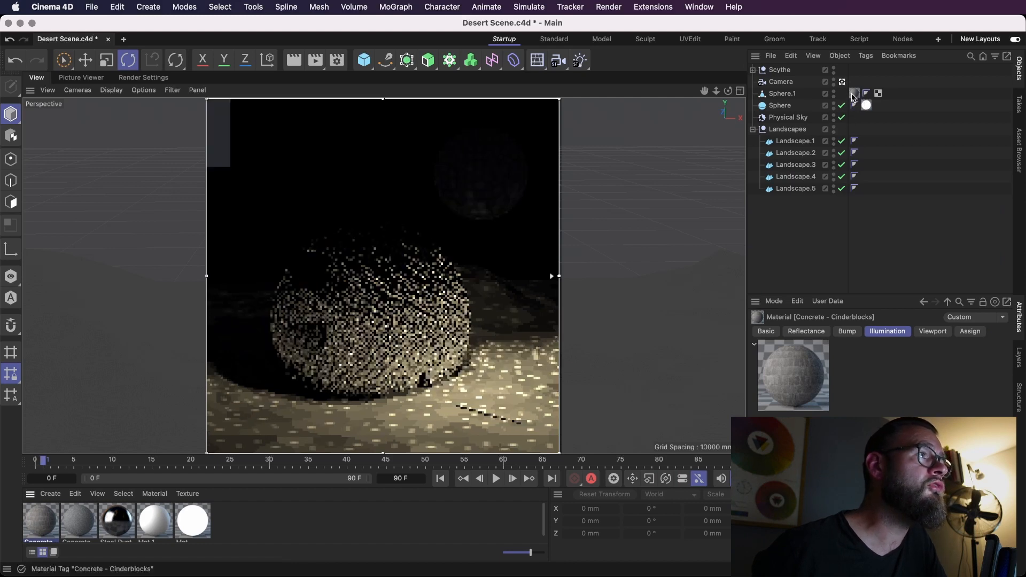
{"action": "left_click_drag", "start_coordinate": [852, 94], "coordinate": [854, 94]}
{"action": "key", "text": "alt+r"}
{"action": "key", "text": "alt+r"}
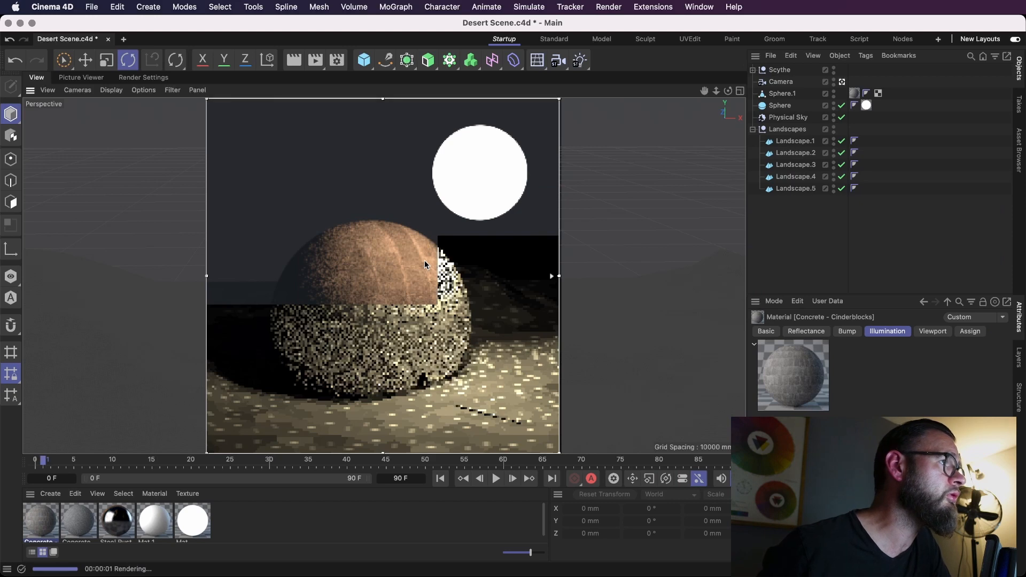
Open the Concrete - Cinderblocks material for editing and set its Bump strength to 5 %.
{"action": "double_click", "coordinate": [45, 520]}
{"action": "left_click_drag", "start_coordinate": [176, 507], "coordinate": [706, 114]}
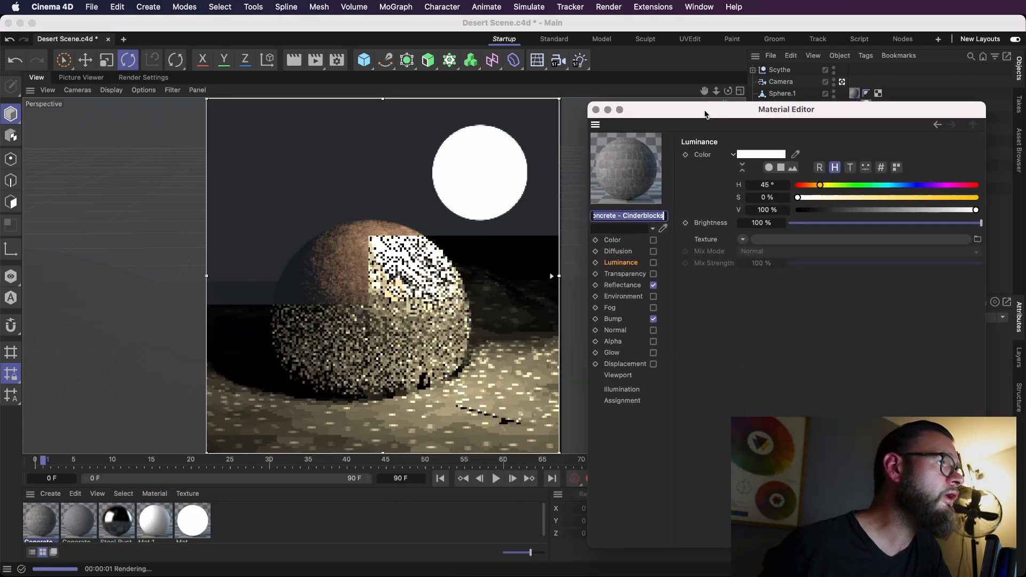
{"action": "left_click", "coordinate": [613, 319]}
{"action": "left_click_drag", "start_coordinate": [902, 156], "coordinate": [896, 159]}
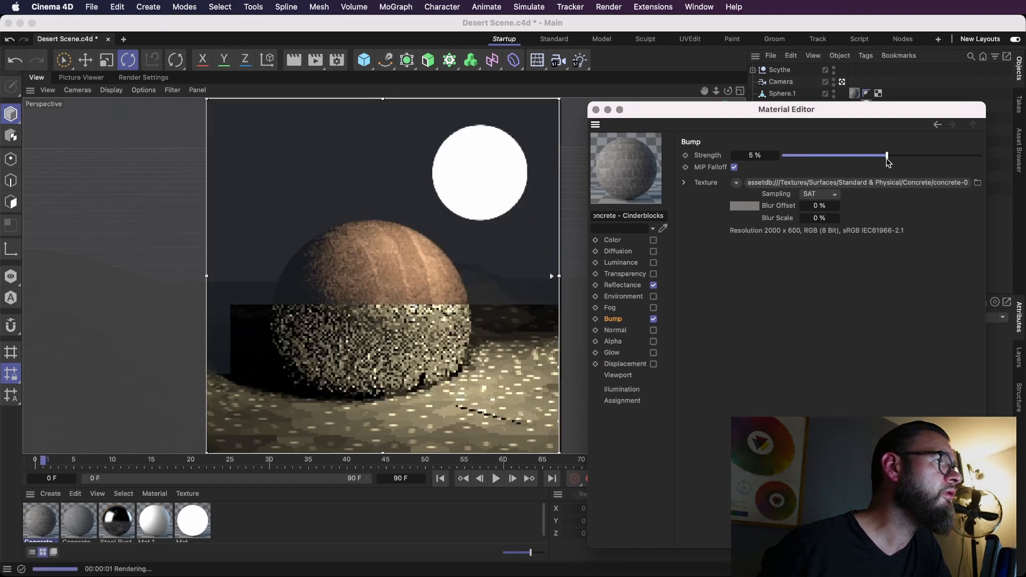
Reduce the Default Specular layer's bump strength to 60 % in the material's Reflectance and preview the render.
{"action": "left_click", "coordinate": [625, 285]}
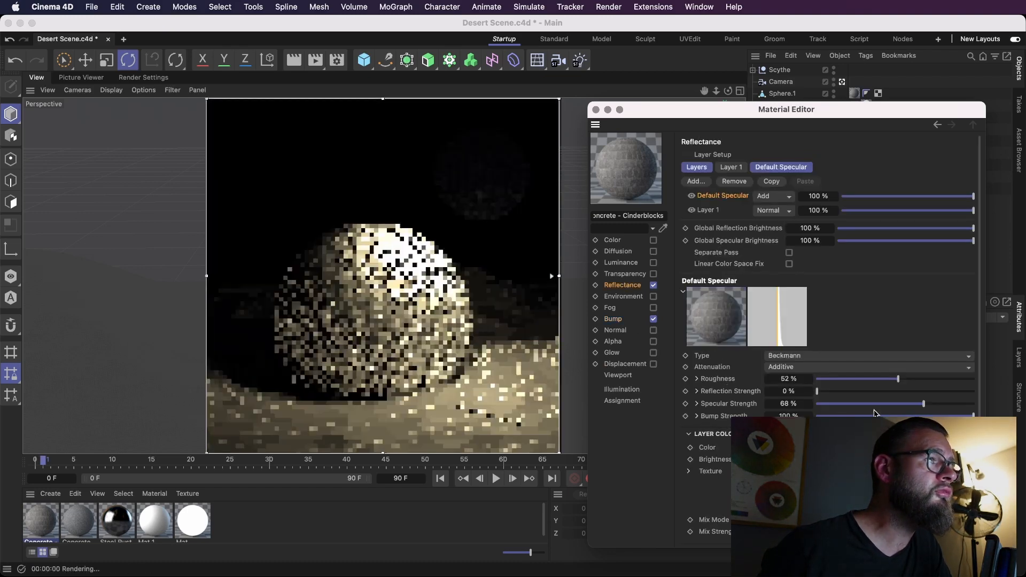
{"action": "left_click_drag", "start_coordinate": [969, 416], "coordinate": [939, 416]}
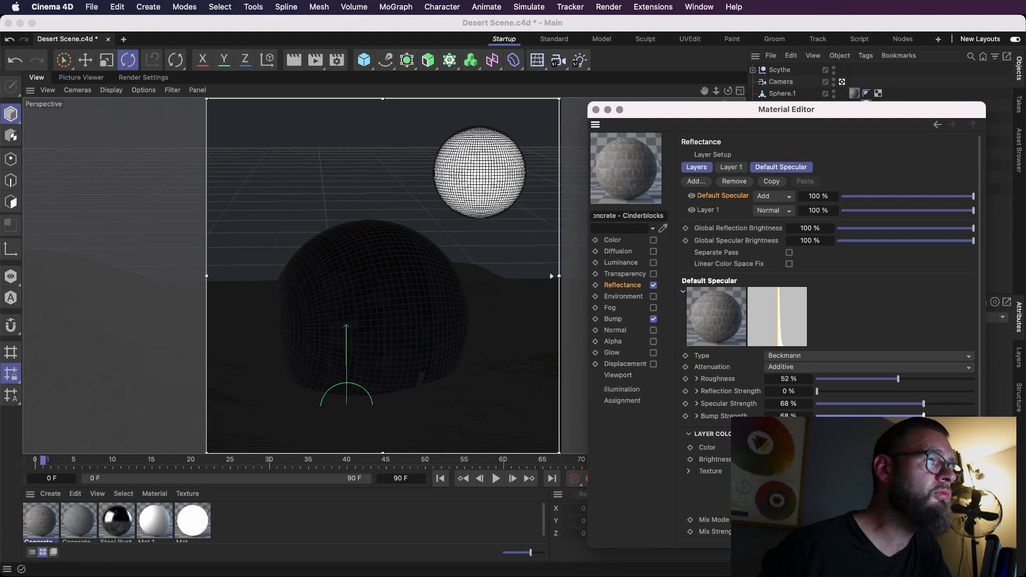
{"action": "key", "text": "super+r"}
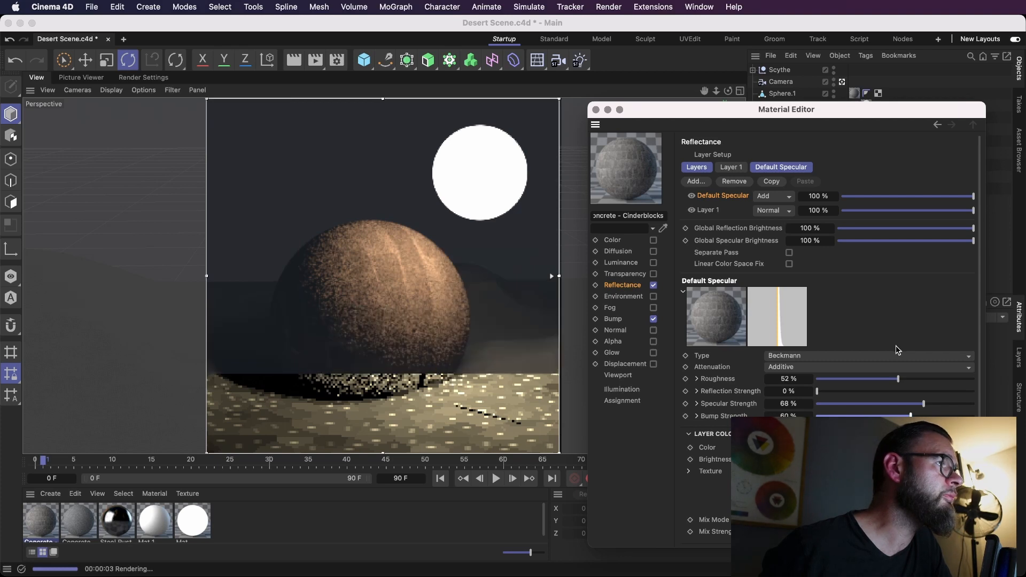
Turn off the cinderblock material's Bump channel and remove the Default Specular layer from its Reflectance.
{"action": "left_click", "coordinate": [629, 320]}
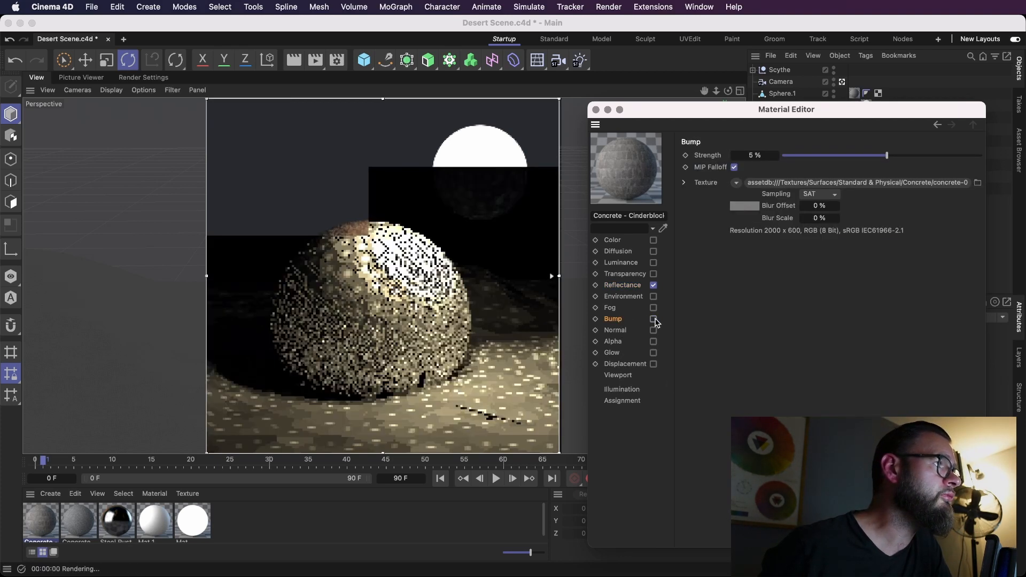
{"action": "left_click", "coordinate": [628, 287]}
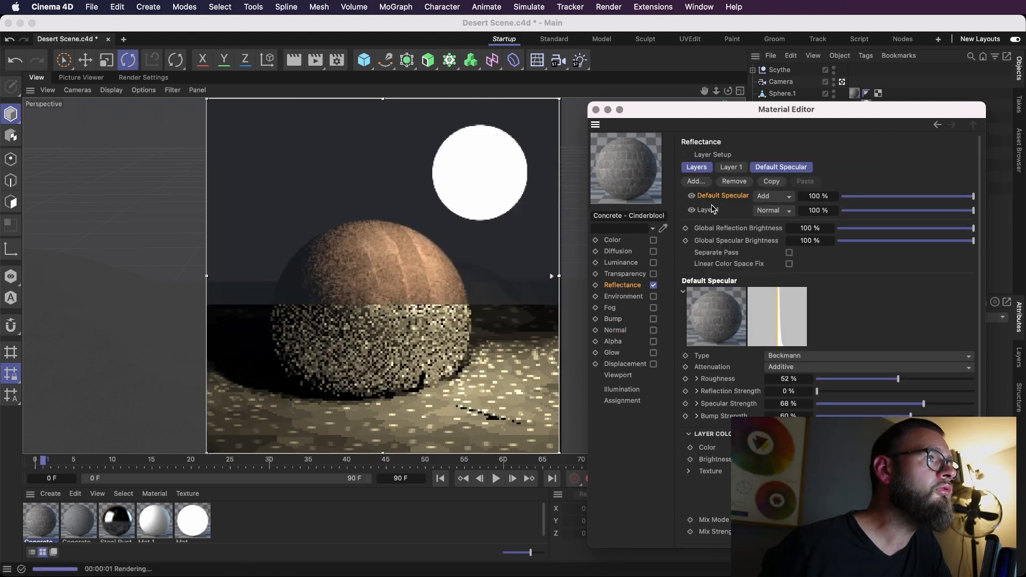
{"action": "left_click", "coordinate": [711, 210]}
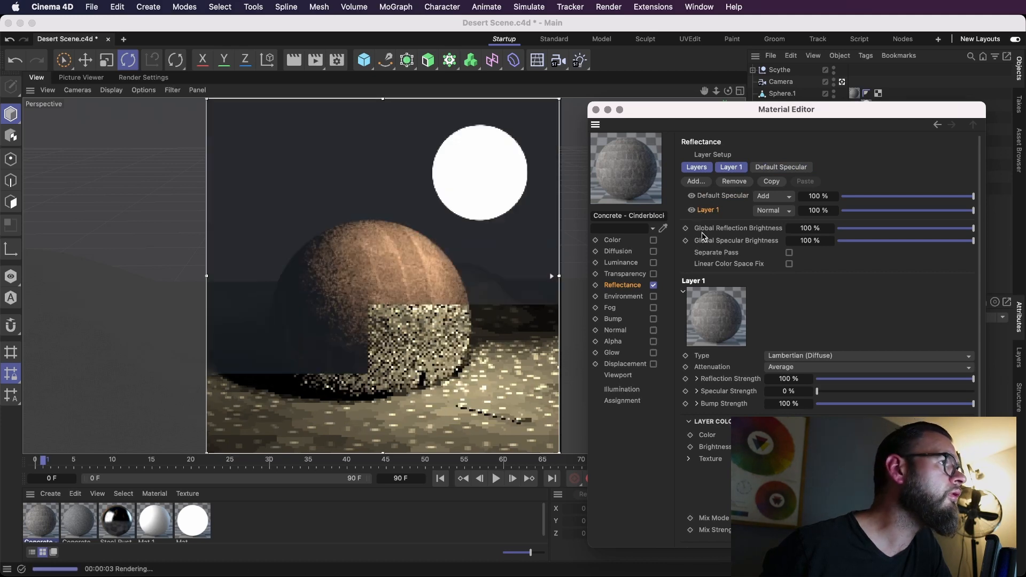
{"action": "left_click", "coordinate": [708, 196]}
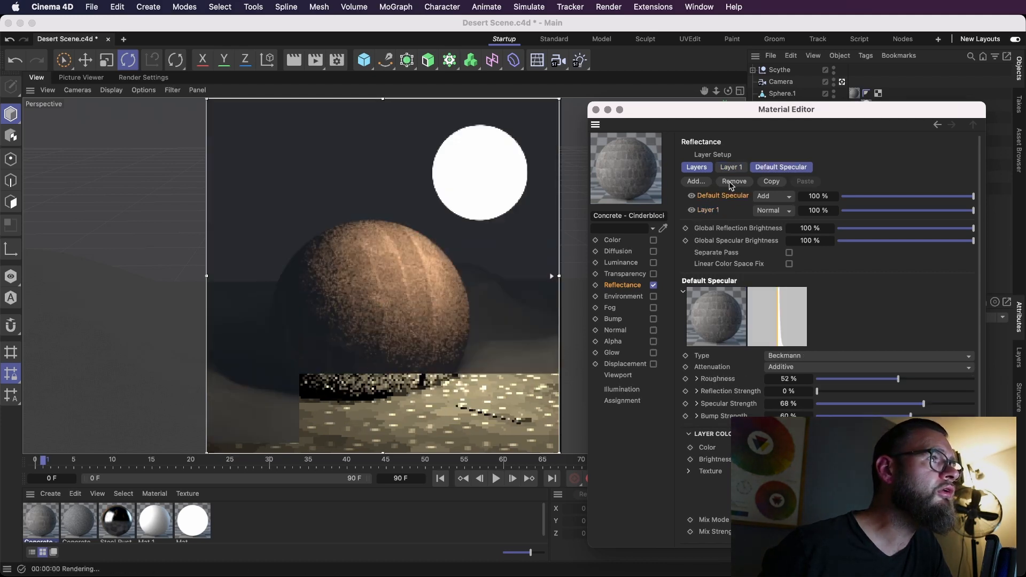
{"action": "left_click", "coordinate": [734, 181]}
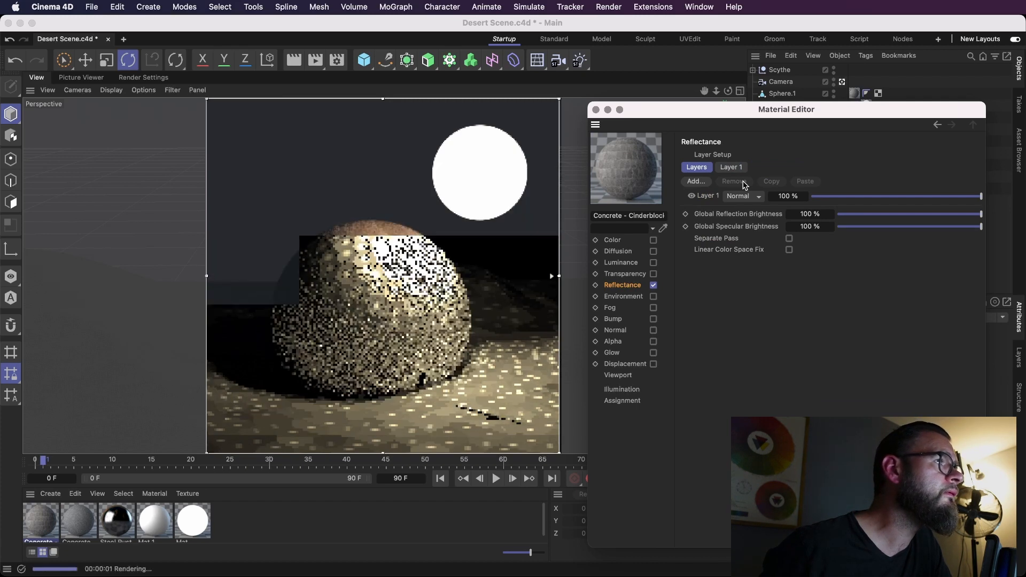
{"action": "left_click", "coordinate": [654, 286]}
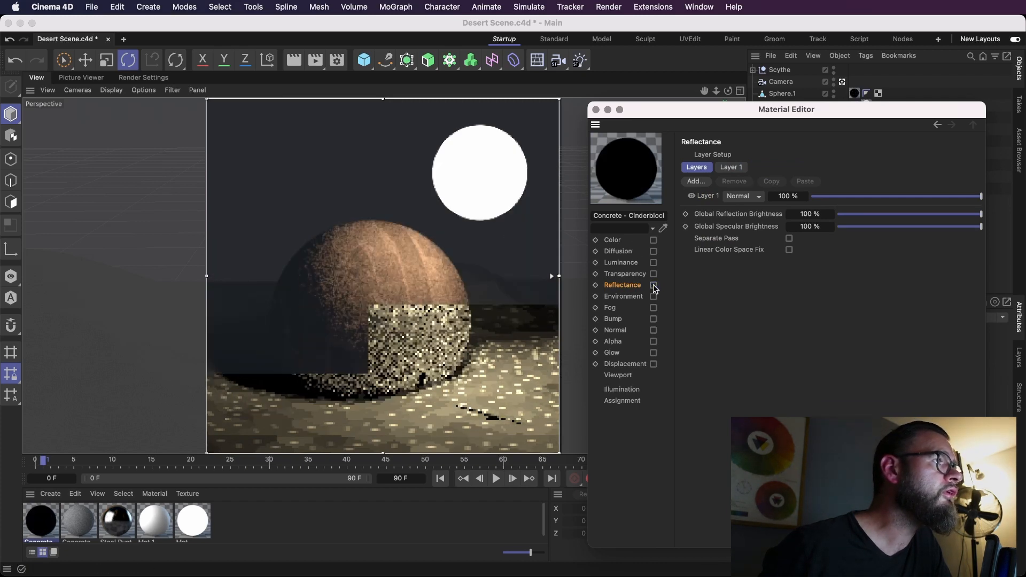
{"action": "left_click", "coordinate": [654, 286]}
{"action": "left_click", "coordinate": [624, 263]}
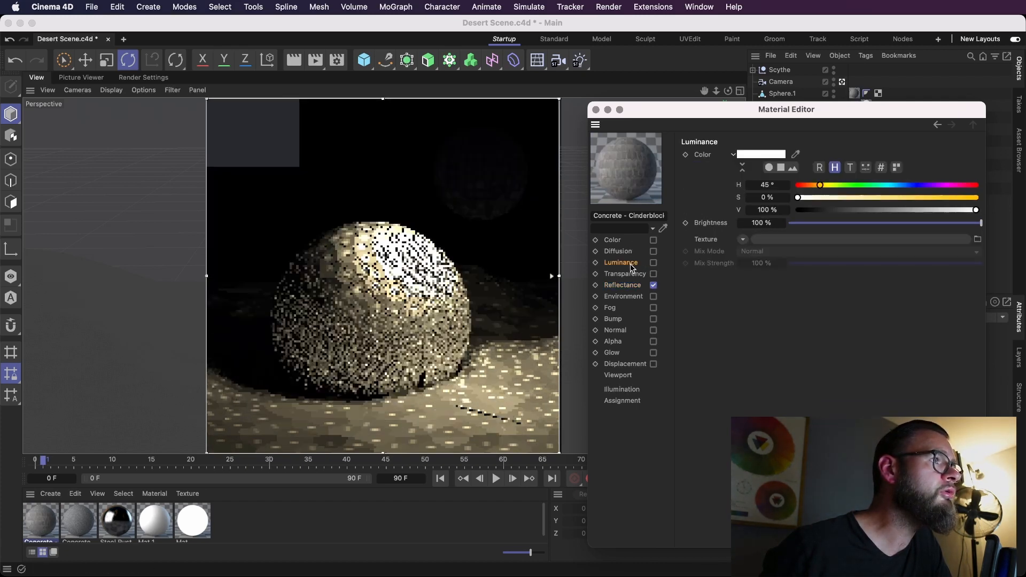
{"action": "left_click", "coordinate": [626, 286]}
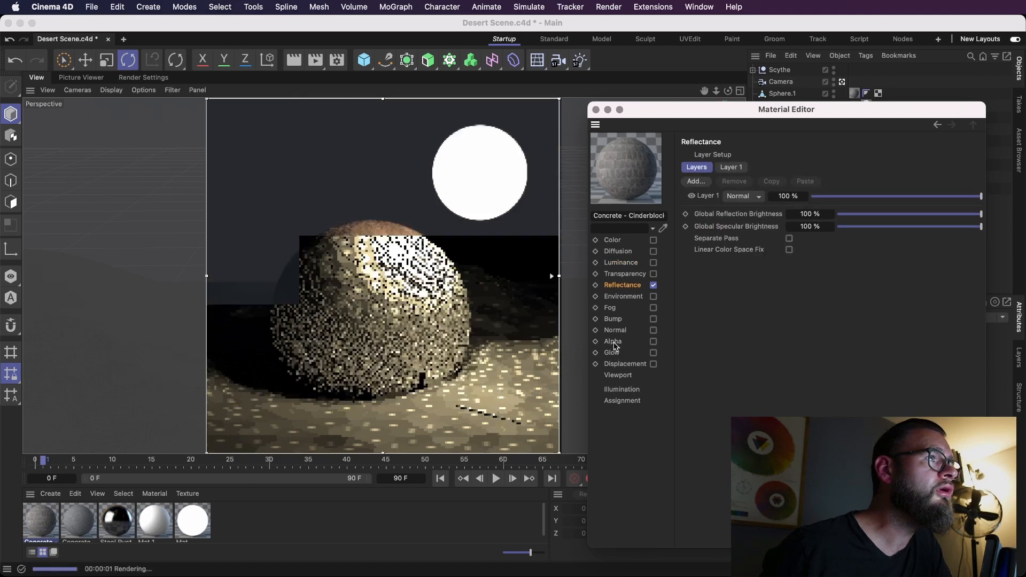
Enable the cinderblock material's Luminance channel and use a copy of the Reflectance Layer 1 texture in it.
{"action": "left_click", "coordinate": [707, 196]}
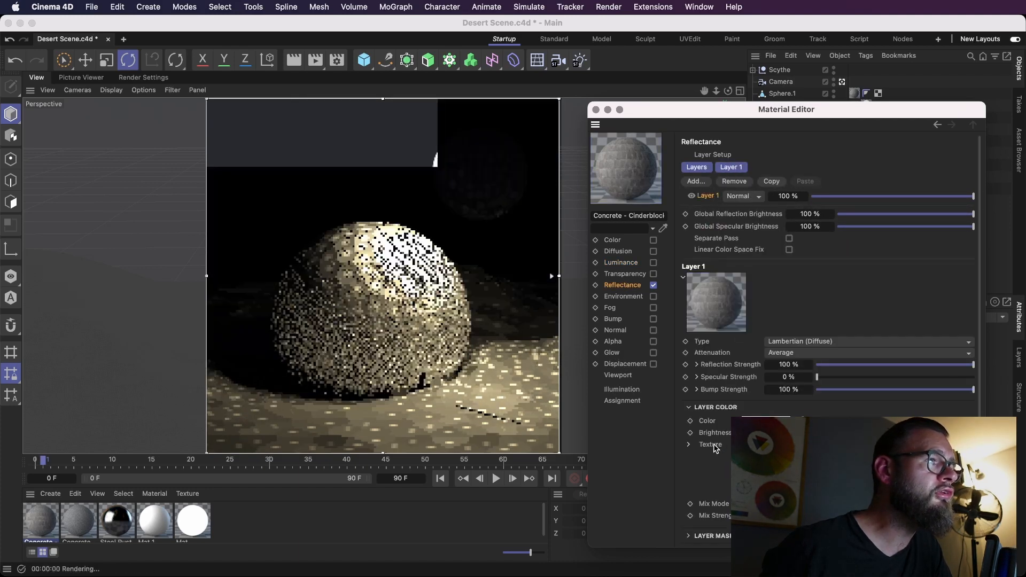
{"action": "right_click", "coordinate": [711, 445]}
{"action": "left_click", "coordinate": [741, 500]}
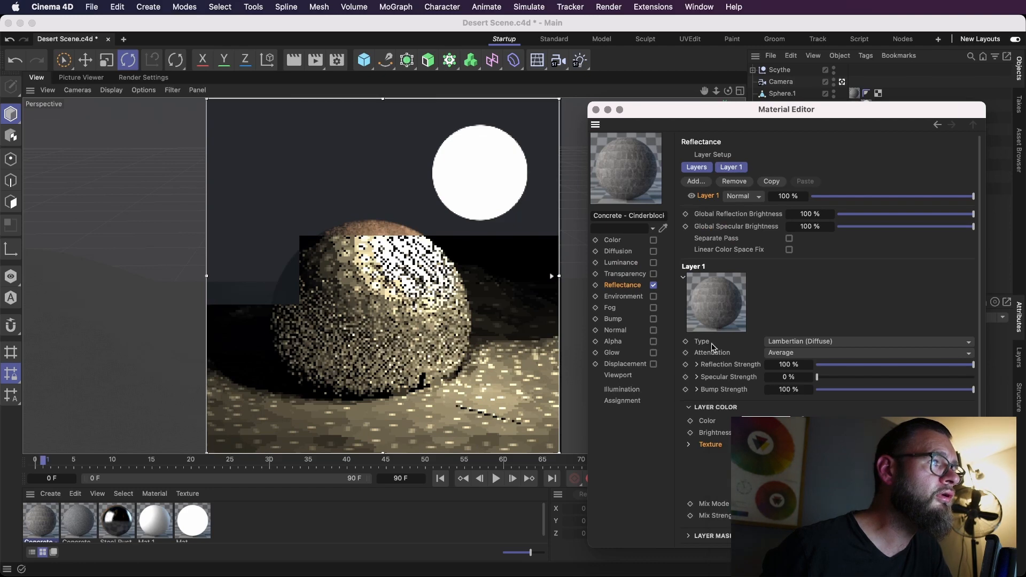
{"action": "left_click", "coordinate": [630, 264]}
{"action": "left_click", "coordinate": [654, 262]}
{"action": "right_click", "coordinate": [705, 239]}
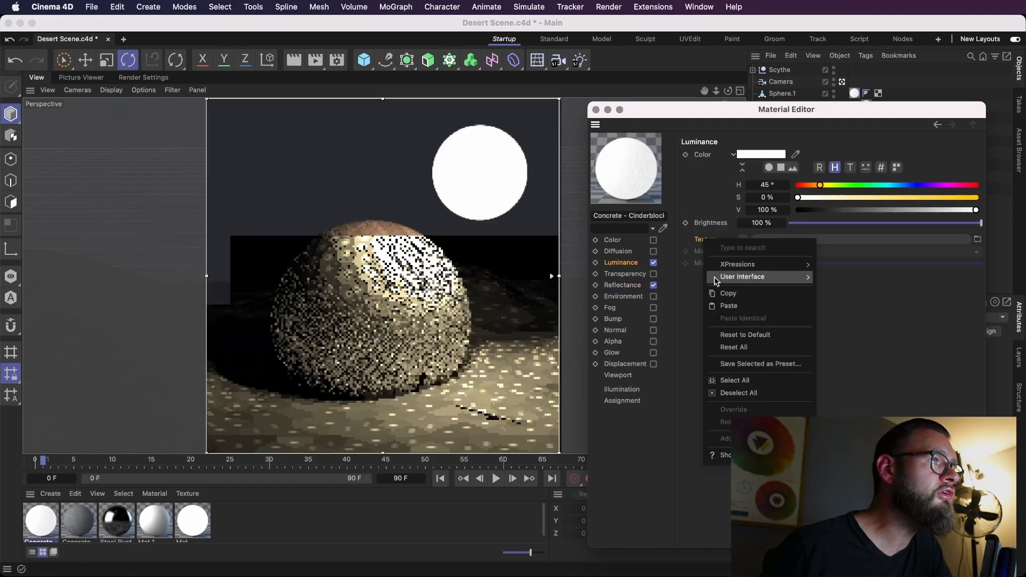
{"action": "left_click", "coordinate": [736, 315]}
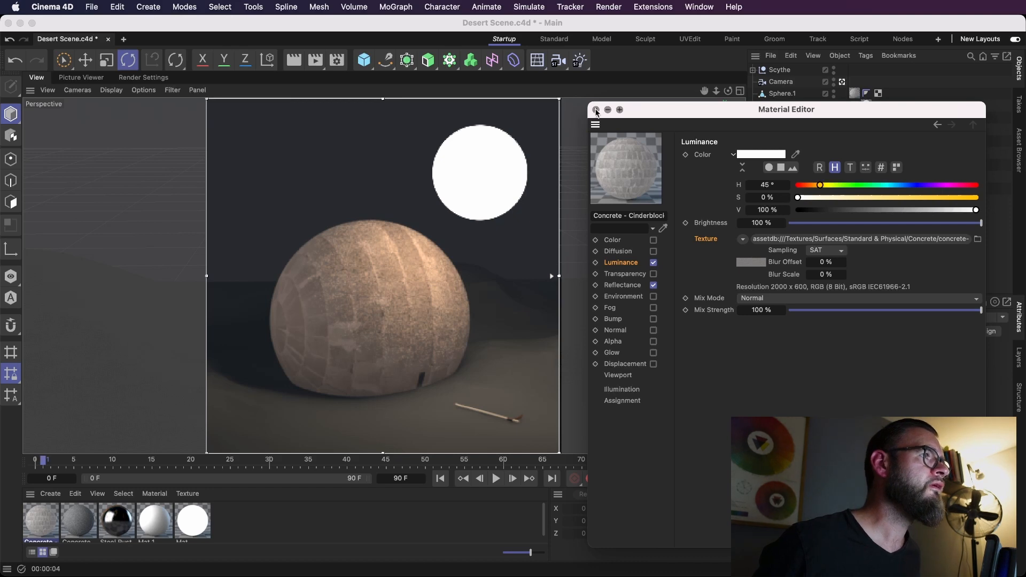
{"action": "left_click", "coordinate": [595, 109]}
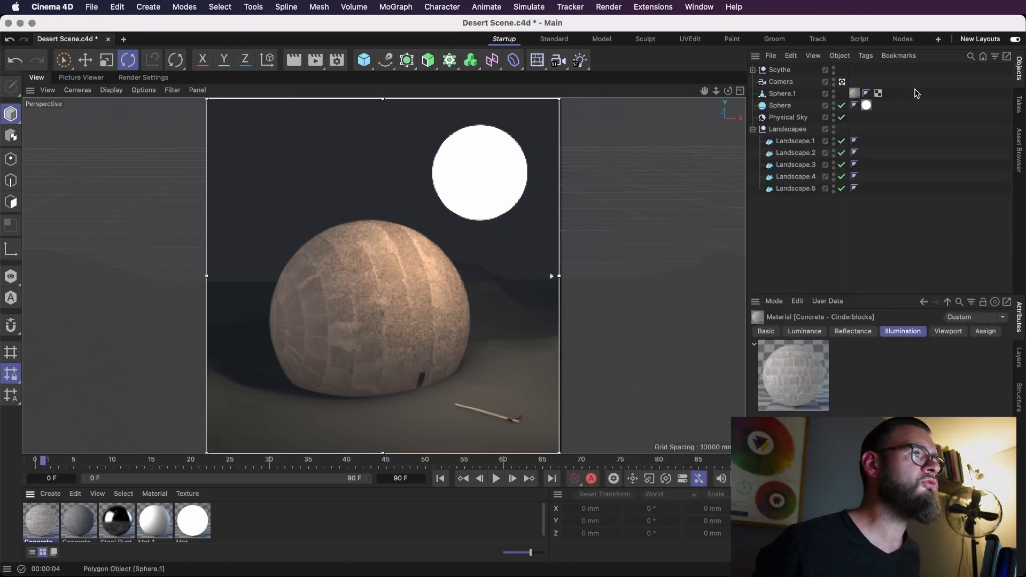
Set the dome's material projection to Spherical and rotate the texture so the block rows run horizontally.
{"action": "left_click", "coordinate": [855, 93]}
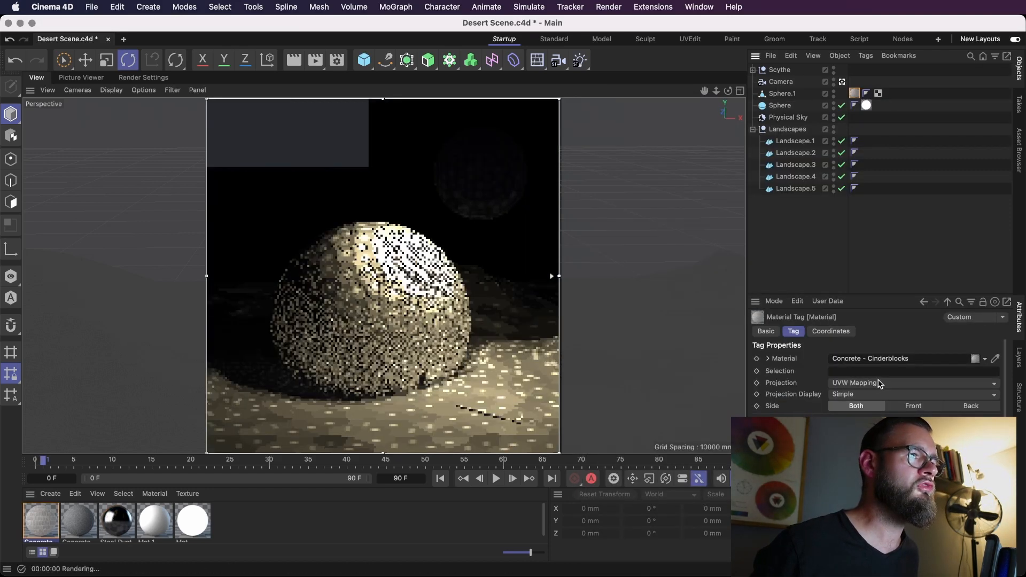
{"action": "left_click", "coordinate": [880, 383]}
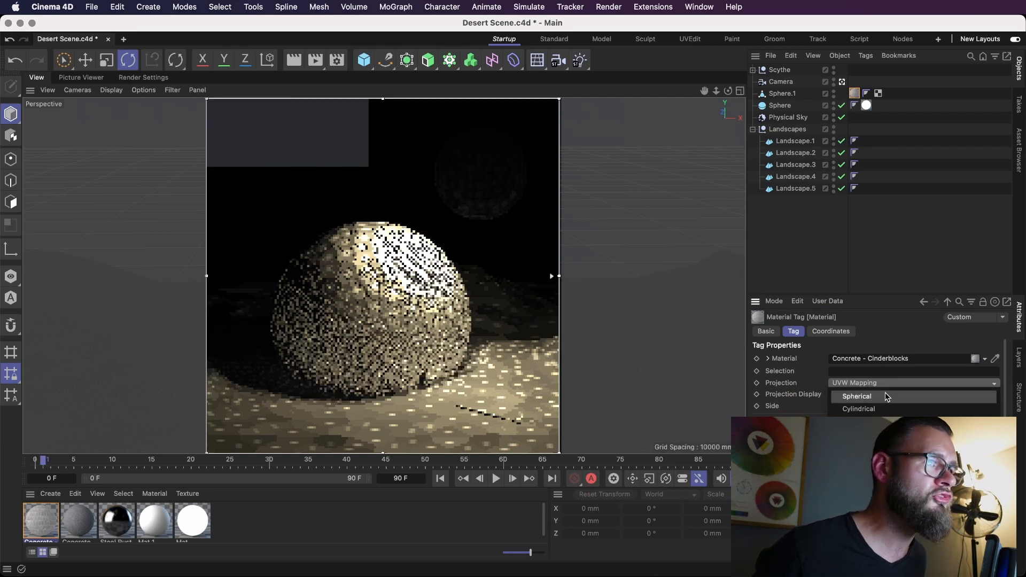
{"action": "left_click", "coordinate": [886, 396]}
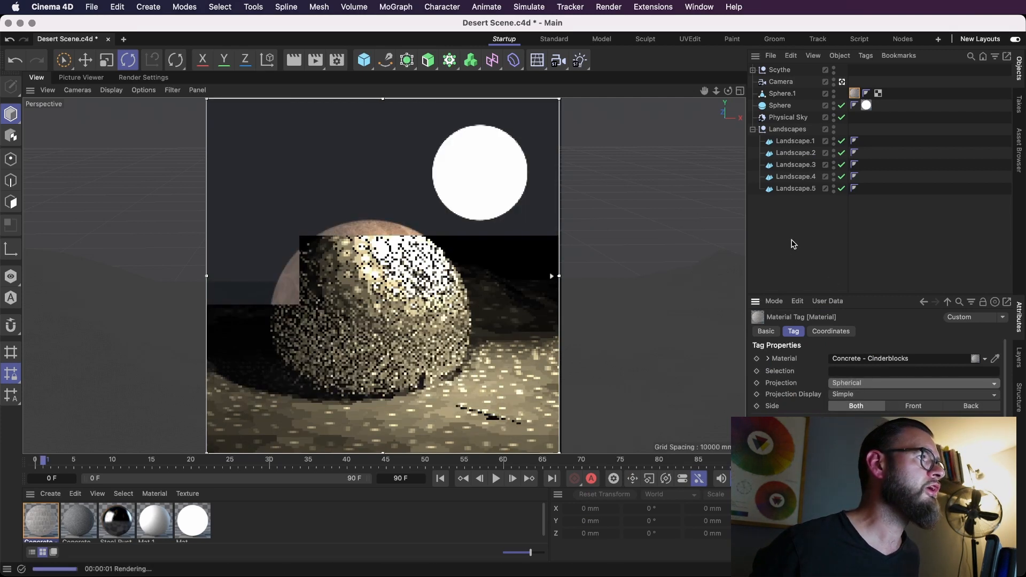
{"action": "left_click", "coordinate": [11, 137]}
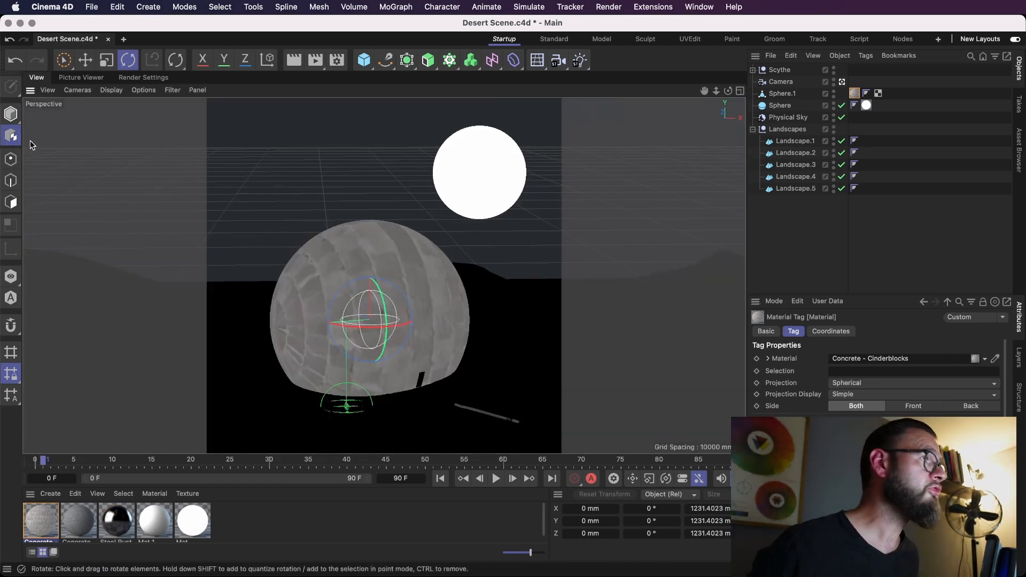
{"action": "left_click_drag", "start_coordinate": [350, 286], "coordinate": [408, 287]}
{"action": "left_click", "coordinate": [574, 214]}
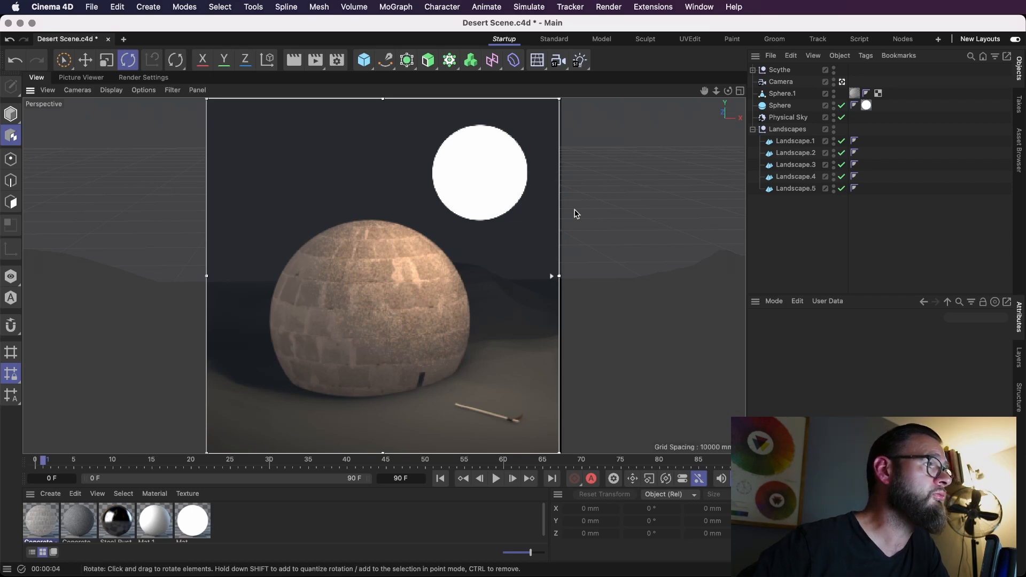
Set the cinderblock material's Luminance color to black with V at 0 % and its texture Mix Strength to 23 %.
{"action": "double_click", "coordinate": [51, 520]}
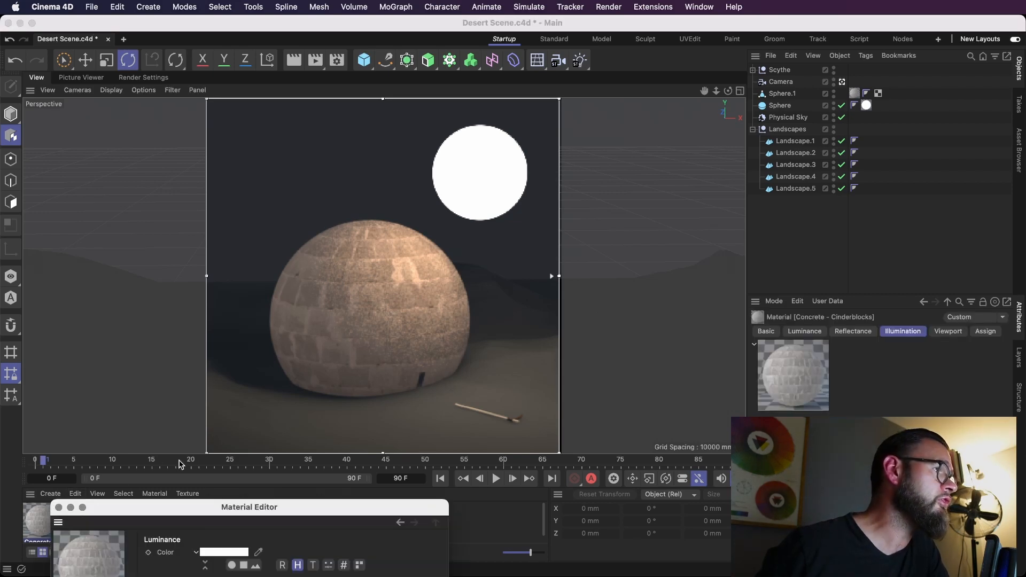
{"action": "left_click_drag", "start_coordinate": [176, 507], "coordinate": [655, 116]}
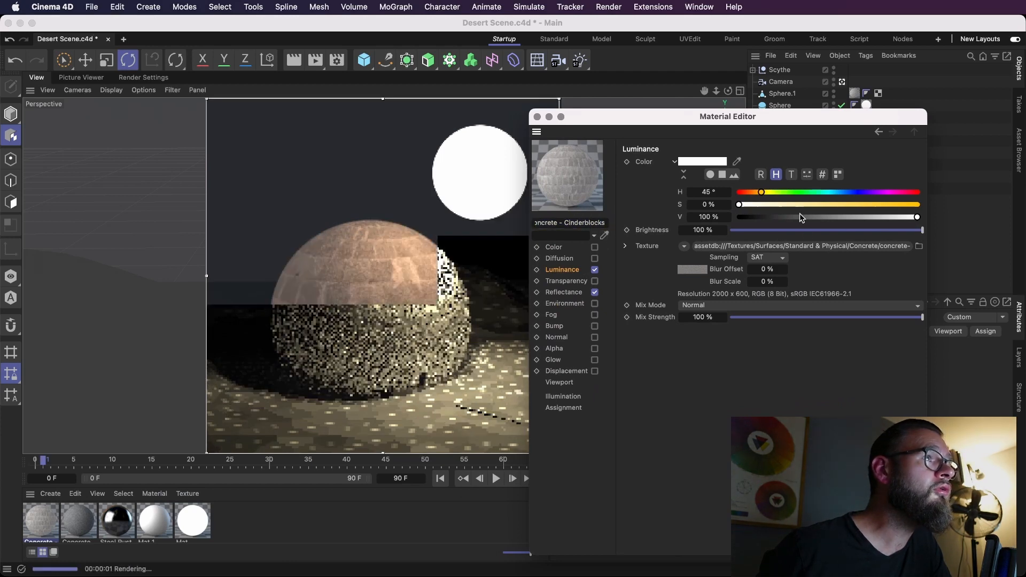
{"action": "left_click_drag", "start_coordinate": [799, 216], "coordinate": [697, 225]}
{"action": "mouse_move", "coordinate": [921, 230]}
{"action": "left_mouse_down"}
{"action": "mouse_move", "coordinate": [772, 231]}
{"action": "mouse_move", "coordinate": [933, 231]}
{"action": "left_mouse_up"}
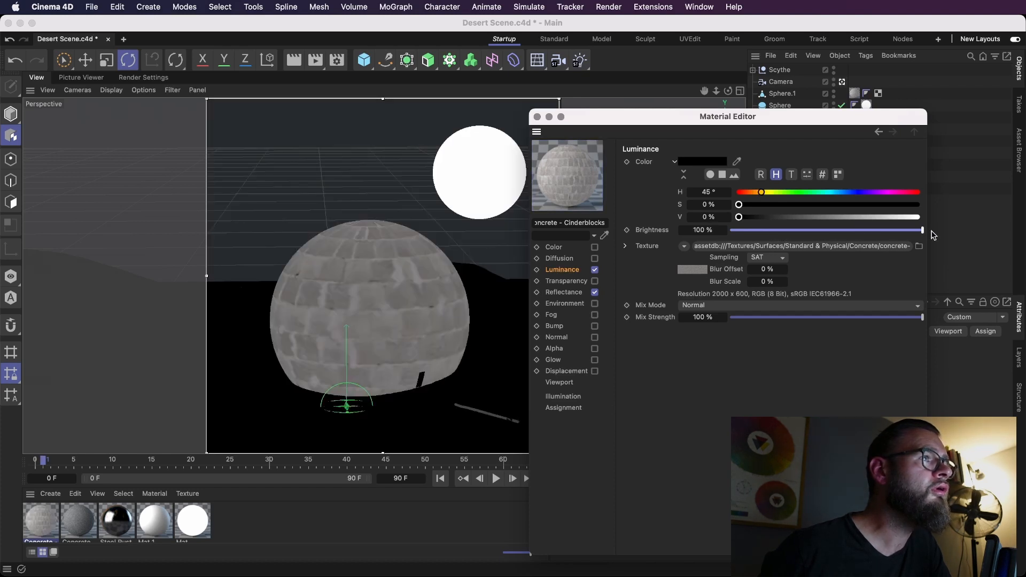
{"action": "left_click_drag", "start_coordinate": [902, 319], "coordinate": [941, 314]}
{"action": "left_click_drag", "start_coordinate": [739, 217], "coordinate": [966, 216]}
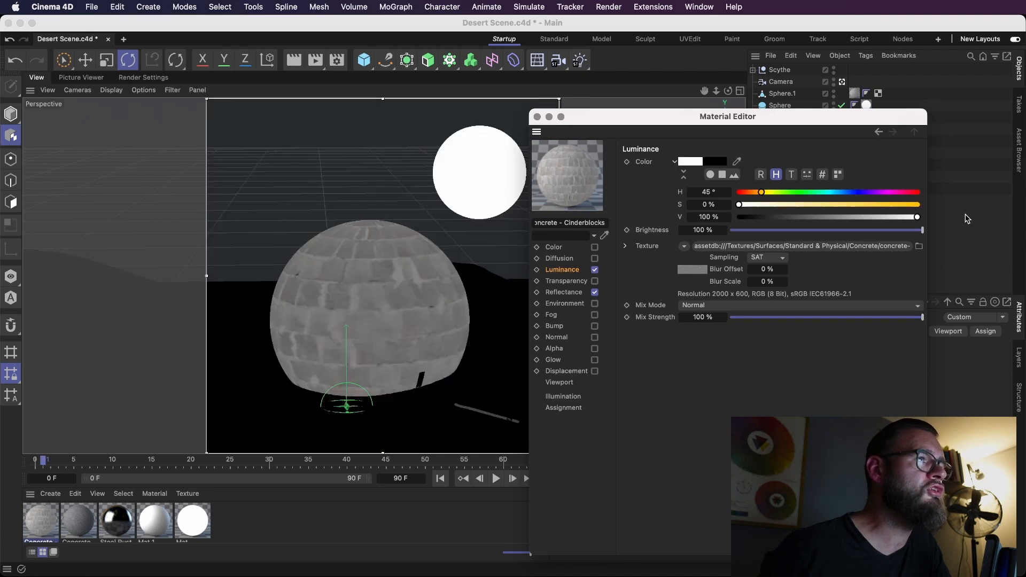
{"action": "left_click_drag", "start_coordinate": [895, 318], "coordinate": [822, 317]}
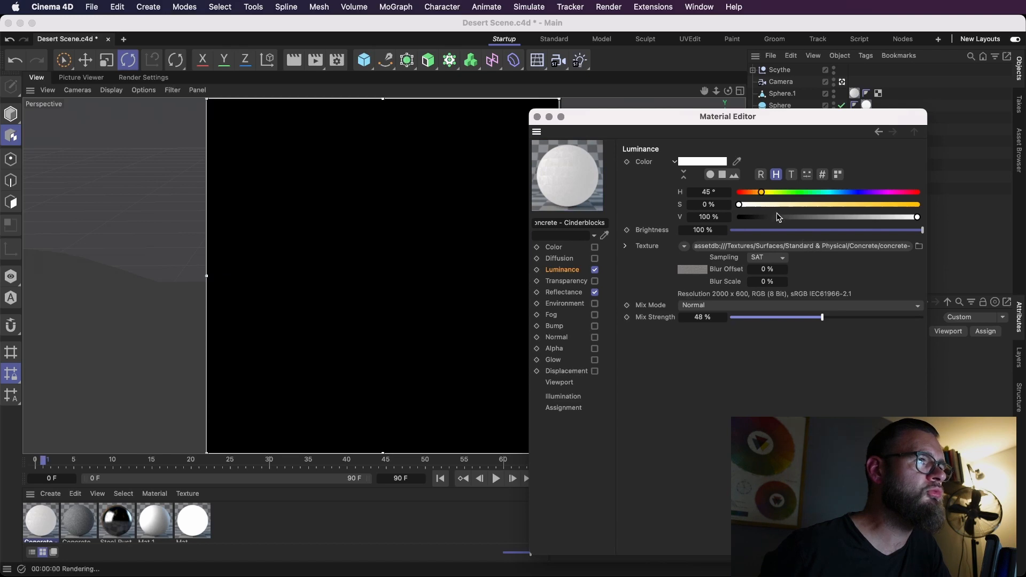
{"action": "left_click_drag", "start_coordinate": [778, 217], "coordinate": [736, 218]}
{"action": "left_click", "coordinate": [809, 318]}
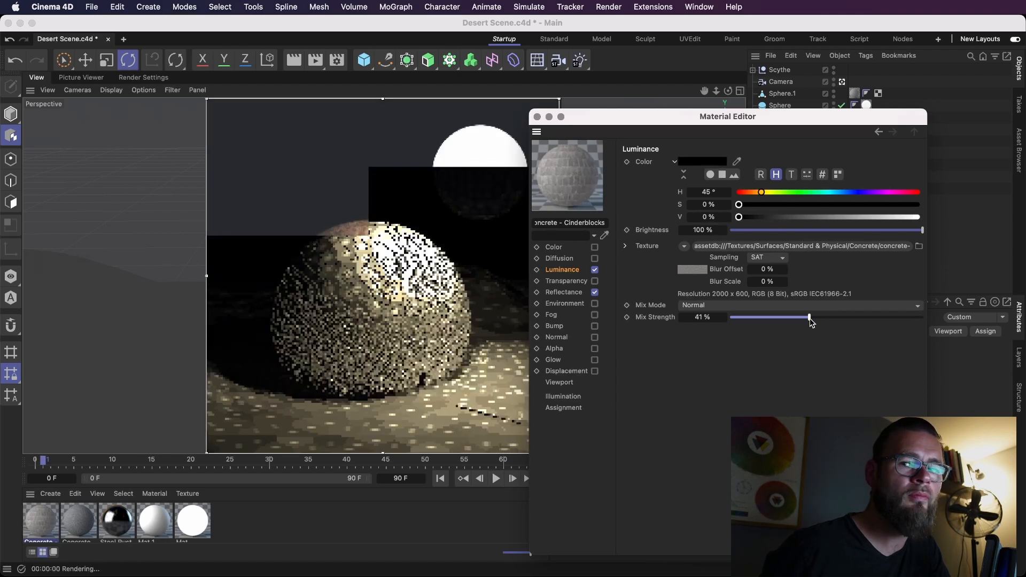
{"action": "left_click_drag", "start_coordinate": [810, 318], "coordinate": [774, 319]}
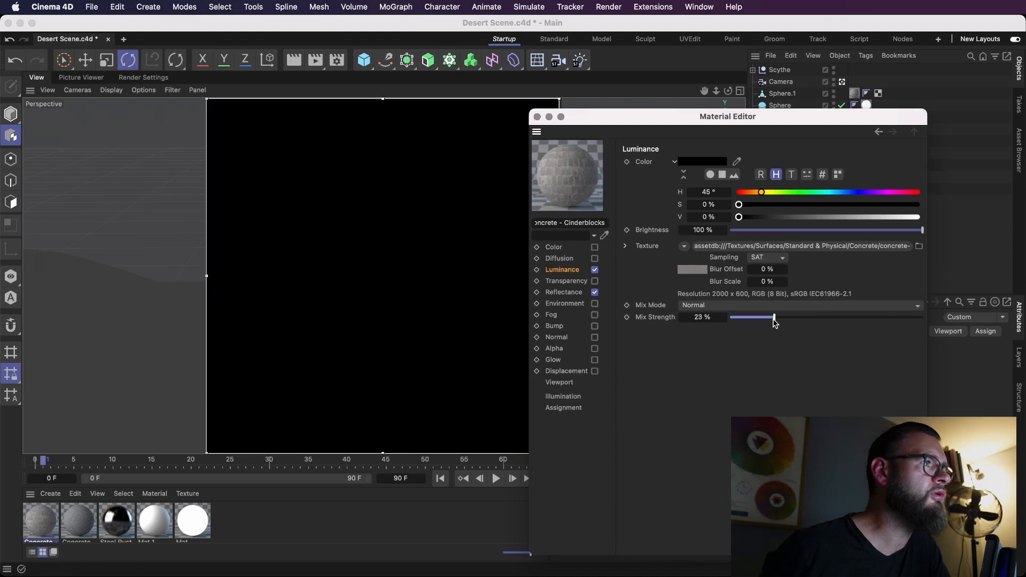
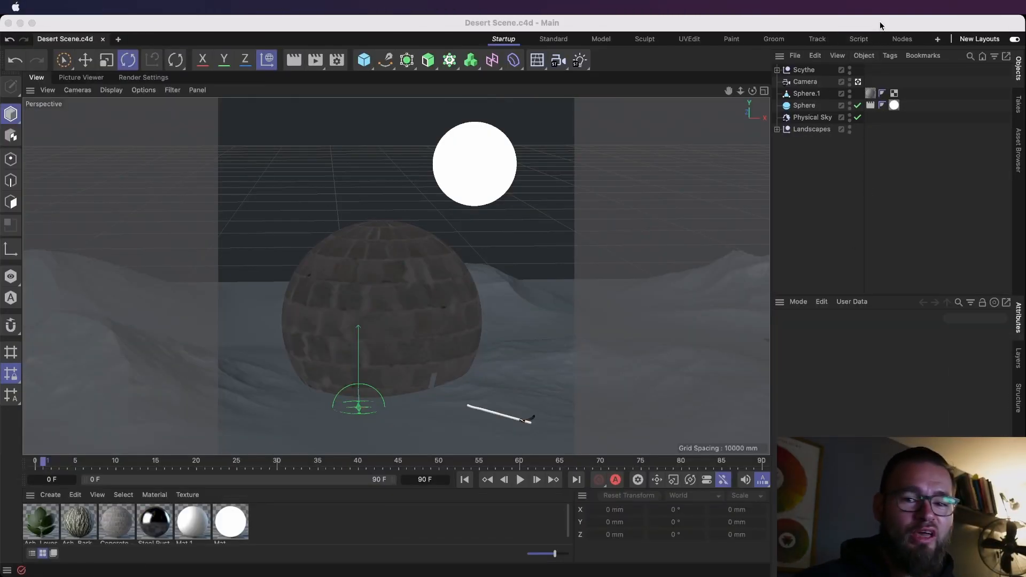
Search the asset library for "tree" and place an Ash Tree in the scene.
{"action": "left_click", "coordinate": [867, 25]}
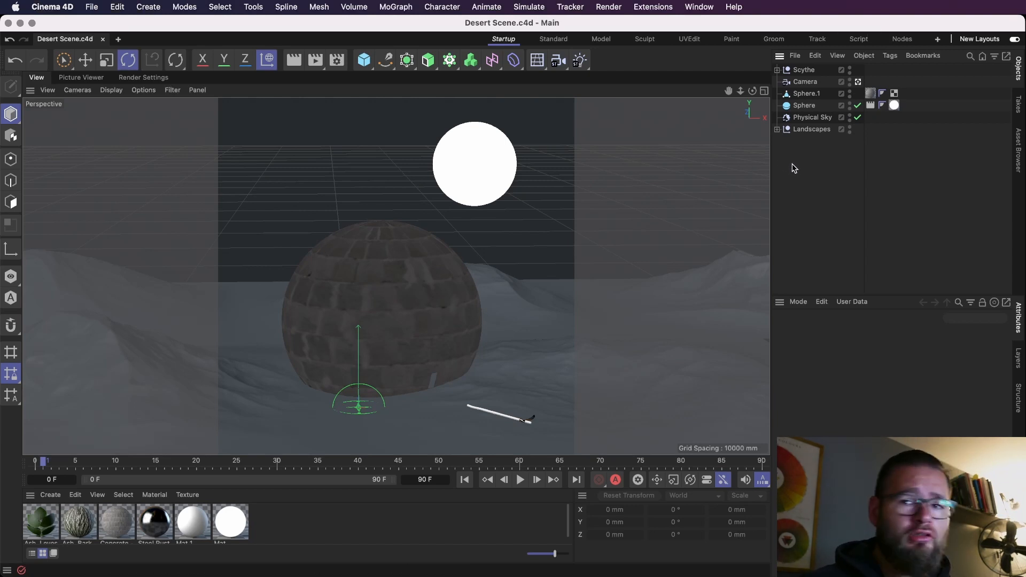
{"action": "left_click", "coordinate": [1018, 142]}
{"action": "left_click", "coordinate": [810, 95]}
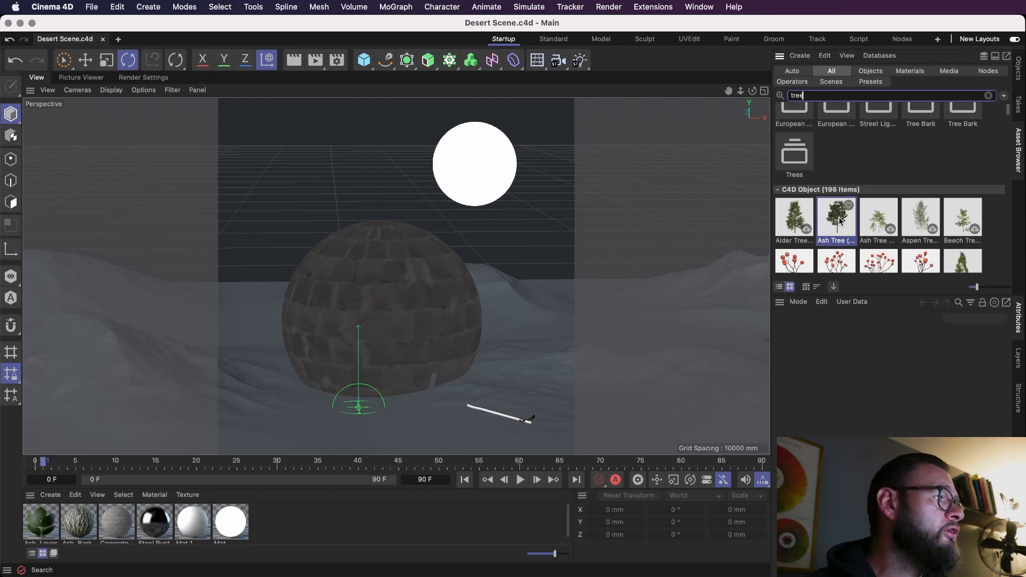
{"action": "left_click_drag", "start_coordinate": [840, 221], "coordinate": [501, 351]}
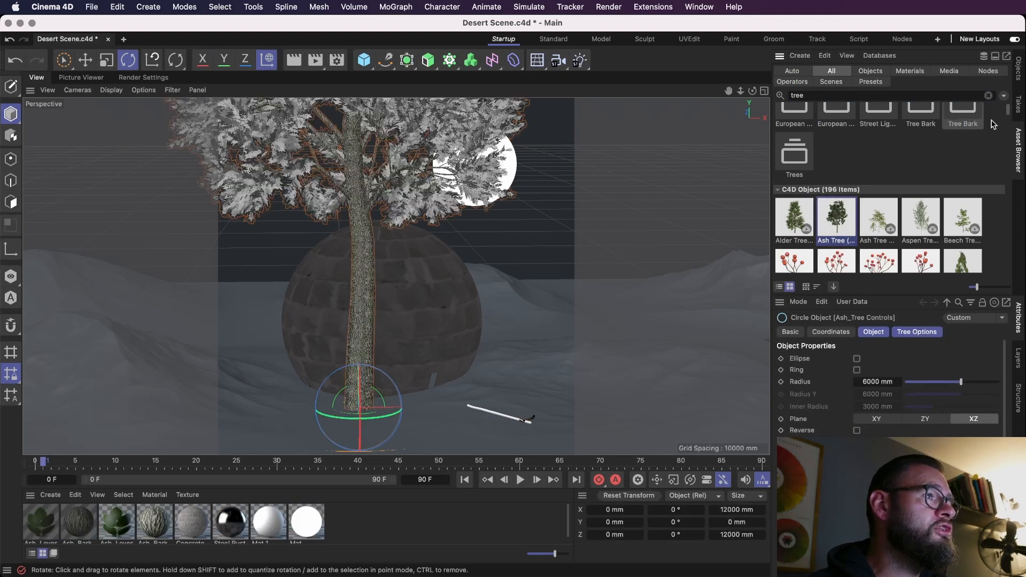
Delete the unused materials from the scene.
{"action": "left_click", "coordinate": [1017, 78]}
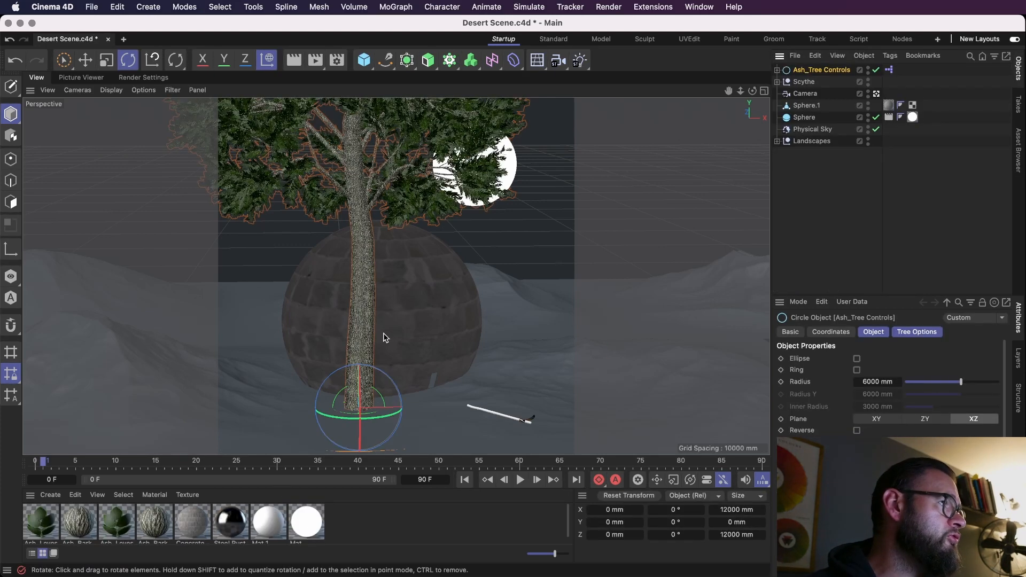
{"action": "left_click", "coordinate": [78, 500]}
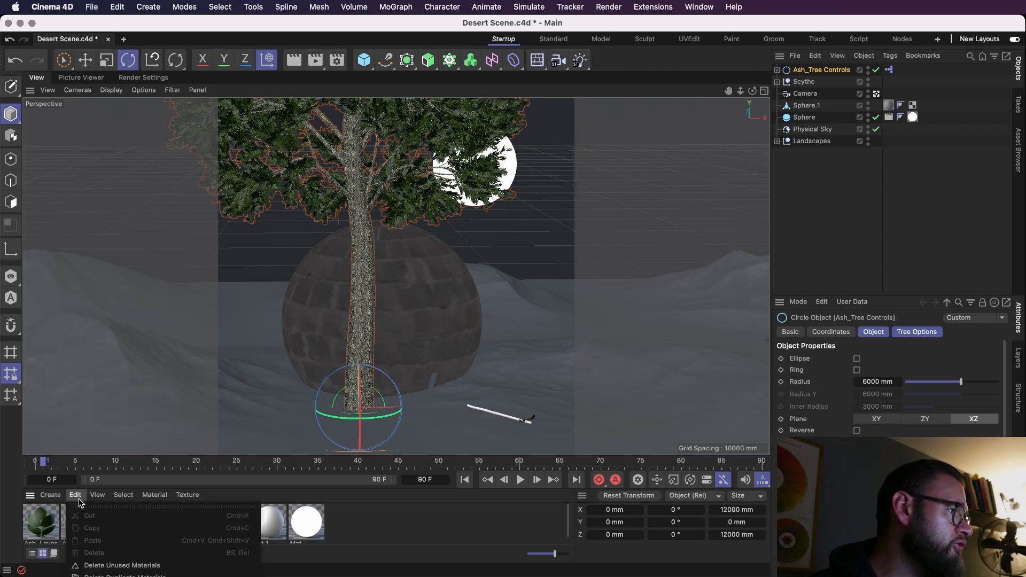
{"action": "left_click", "coordinate": [99, 566]}
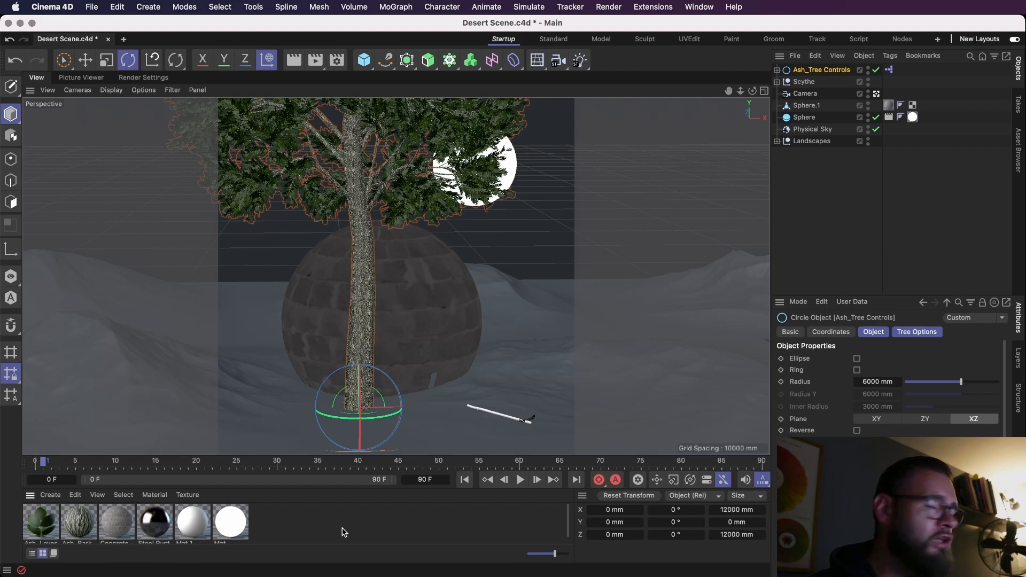
Scale the ash tree's control circle to about 4781 mm across, move the tree to about X 5136 mm beside the dome, and save.
{"action": "key", "text": "t"}
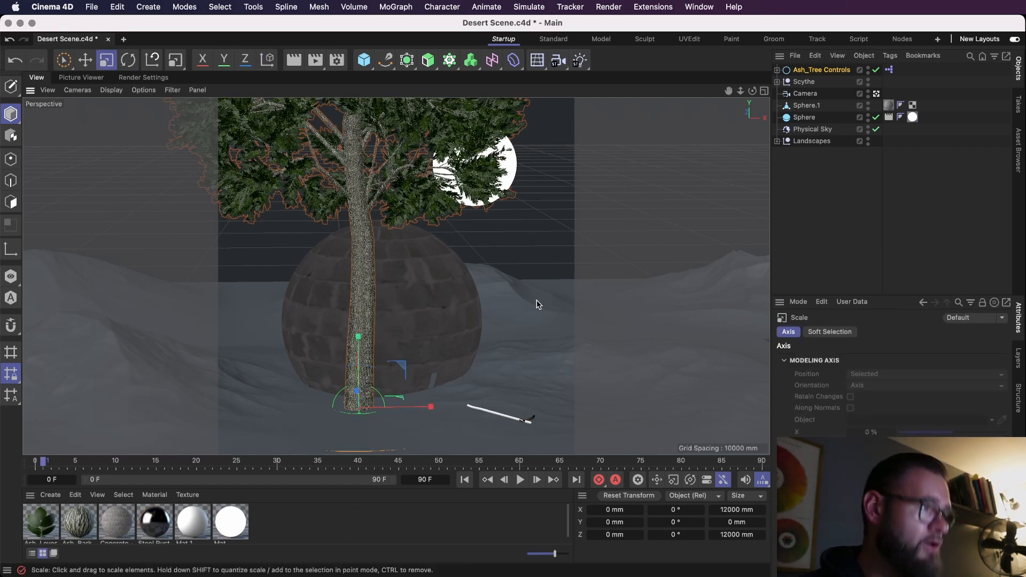
{"action": "left_click_drag", "start_coordinate": [548, 278], "coordinate": [294, 337]}
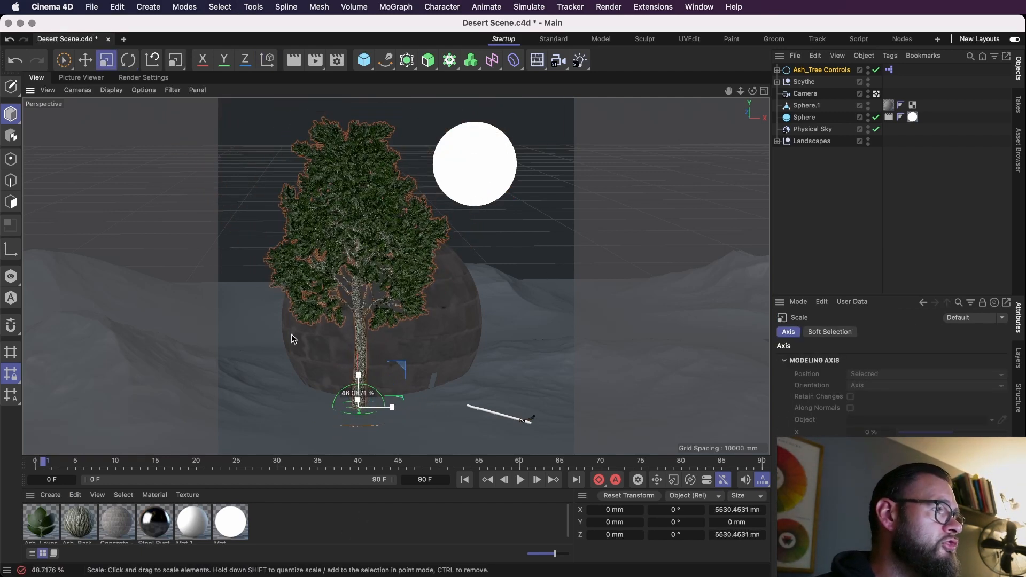
{"action": "key", "text": "e"}
{"action": "left_click_drag", "start_coordinate": [428, 407], "coordinate": [559, 422]}
{"action": "key", "text": "super+s"}
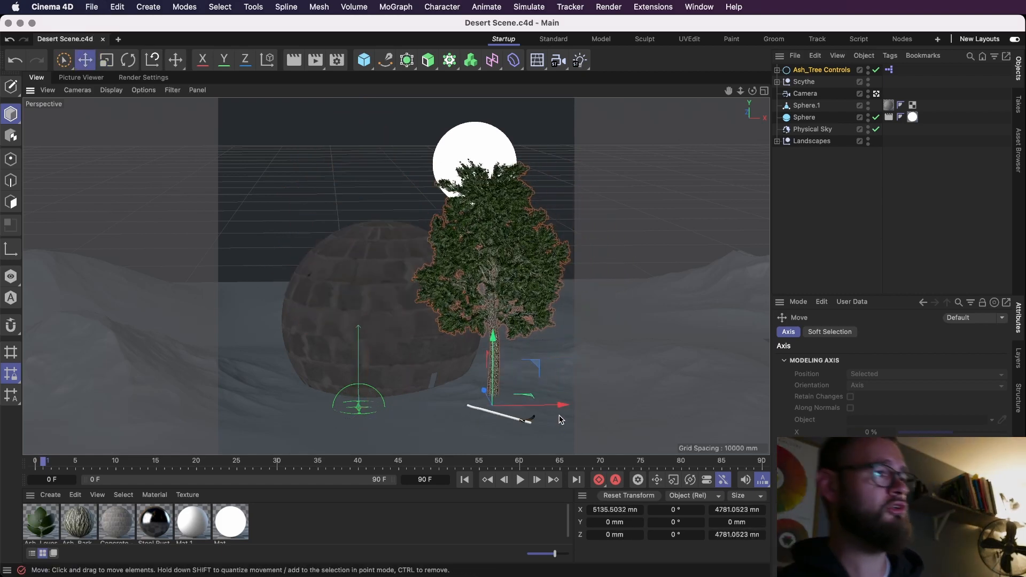
Take the Ash_Tree group out of Ash_Tree Controls and delete the controls object with its XPresso tag.
{"action": "left_click", "coordinate": [777, 70]}
{"action": "left_click_drag", "start_coordinate": [807, 83], "coordinate": [802, 86]}
{"action": "left_click", "coordinate": [889, 70]}
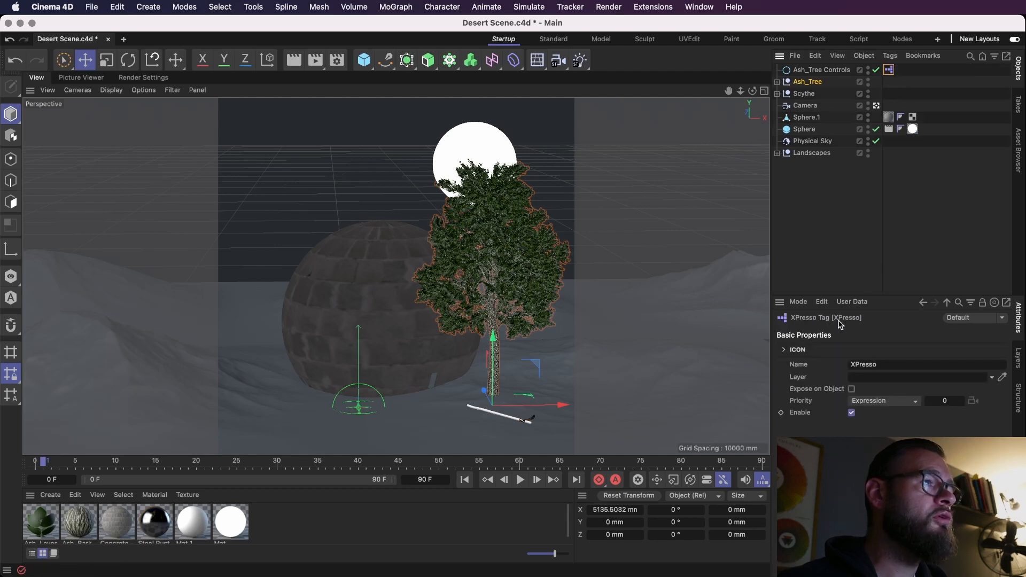
{"action": "left_click", "coordinate": [824, 70]}
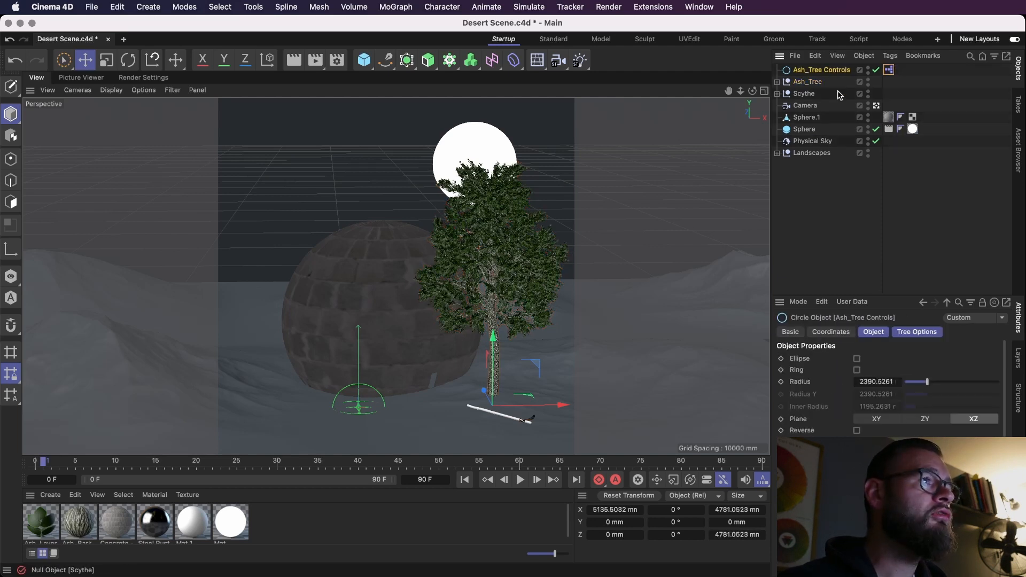
{"action": "key", "text": "Delete"}
Merge the Ash_Tree group with its Trunk and Leafs into a single polygon object, delete the originals, and save.
{"action": "left_click", "coordinate": [777, 70]}
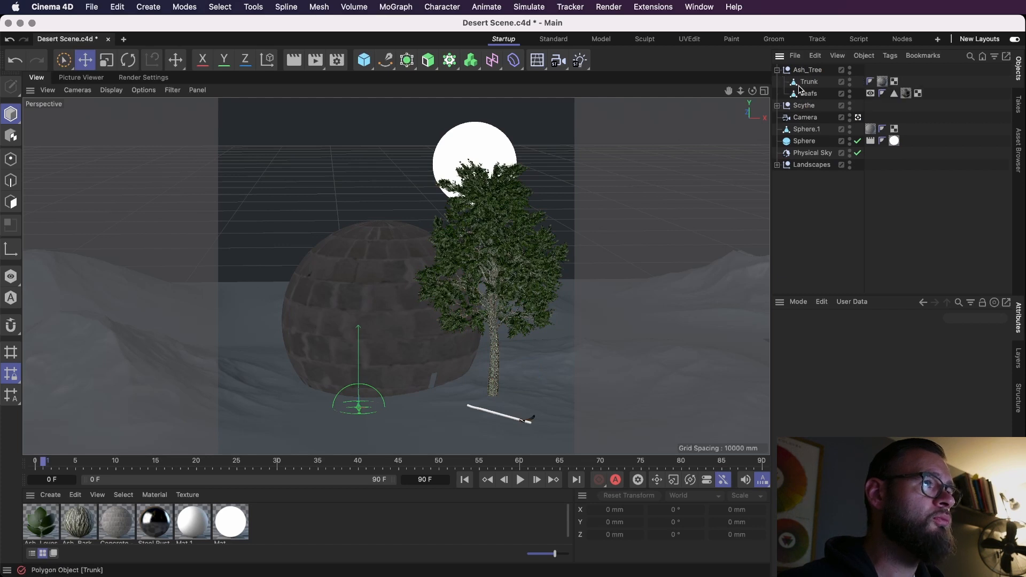
{"action": "left_click", "coordinate": [816, 74]}
{"action": "left_click", "coordinate": [813, 94], "text": "shift"}
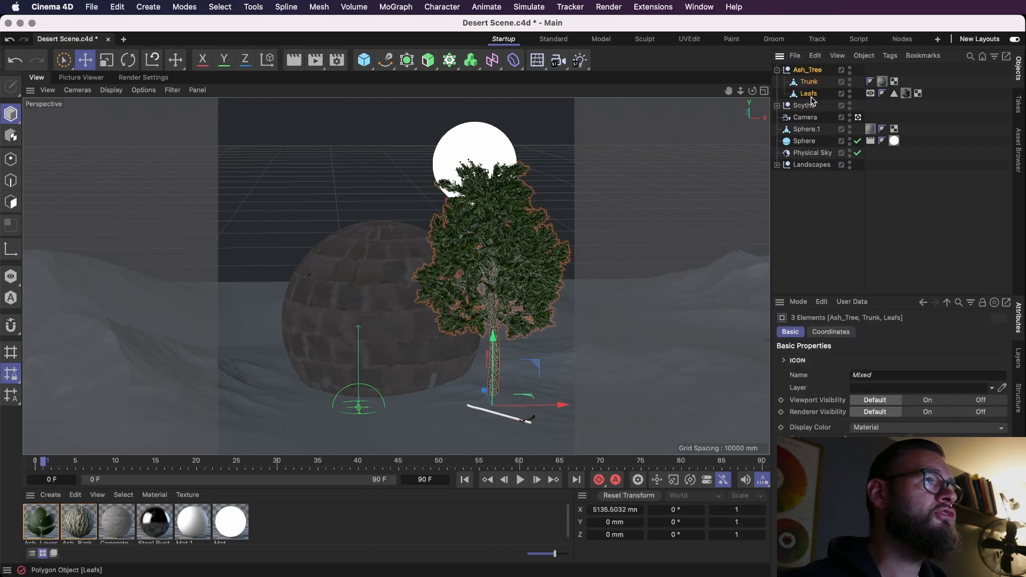
{"action": "right_click", "coordinate": [813, 99]}
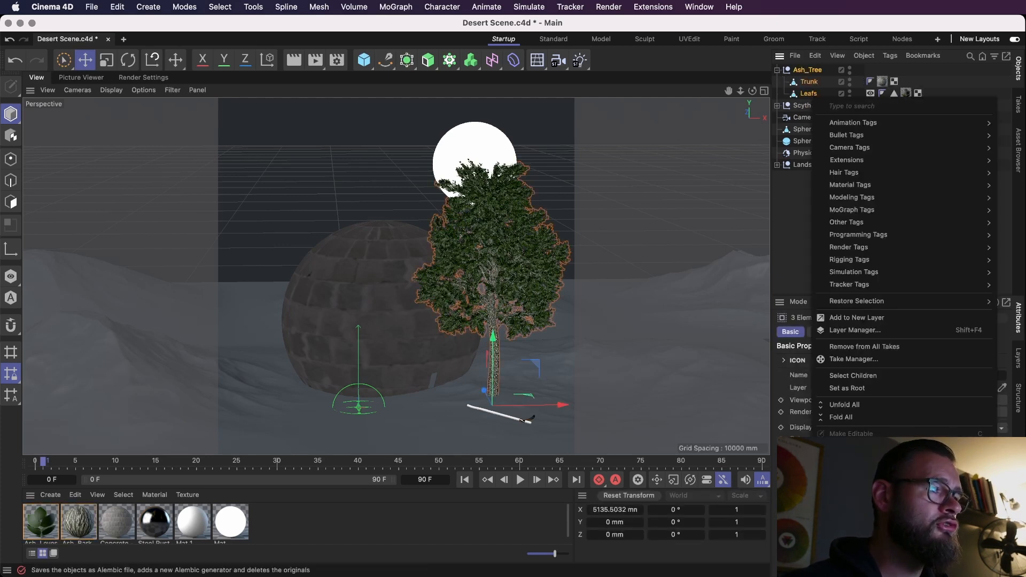
{"action": "left_click", "coordinate": [865, 471]}
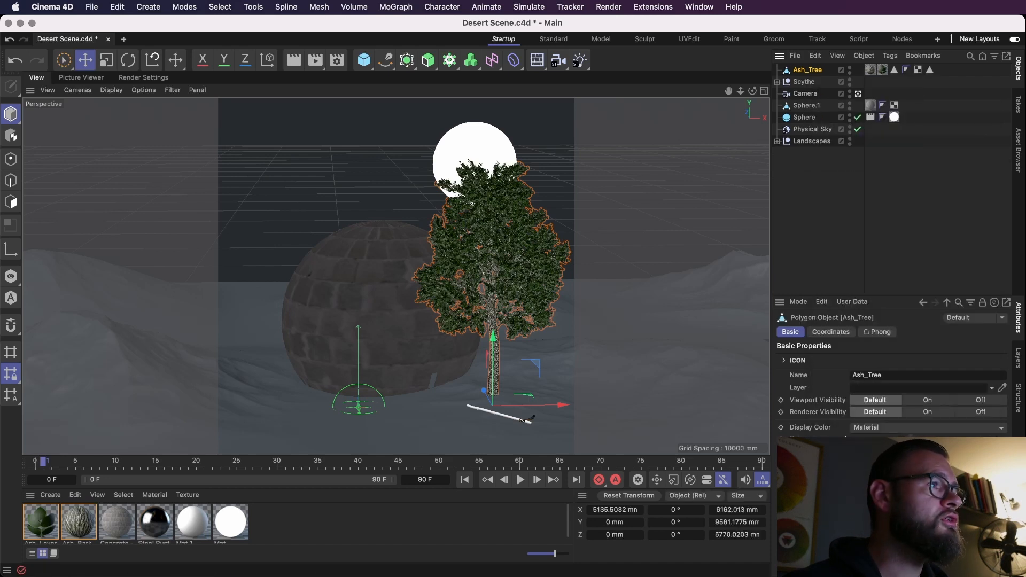
{"action": "key", "text": "super+s"}
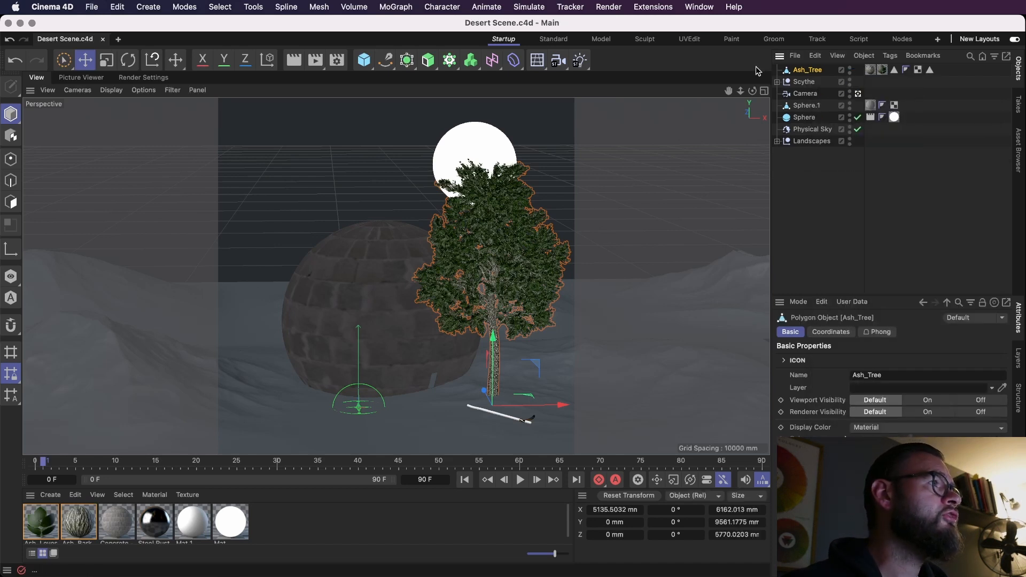
Add a Polygon Reduction generator to the scene and place the Ash_Tree object inside it.
{"action": "left_click", "coordinate": [735, 6]}
{"action": "type", "text": "polygon red"}
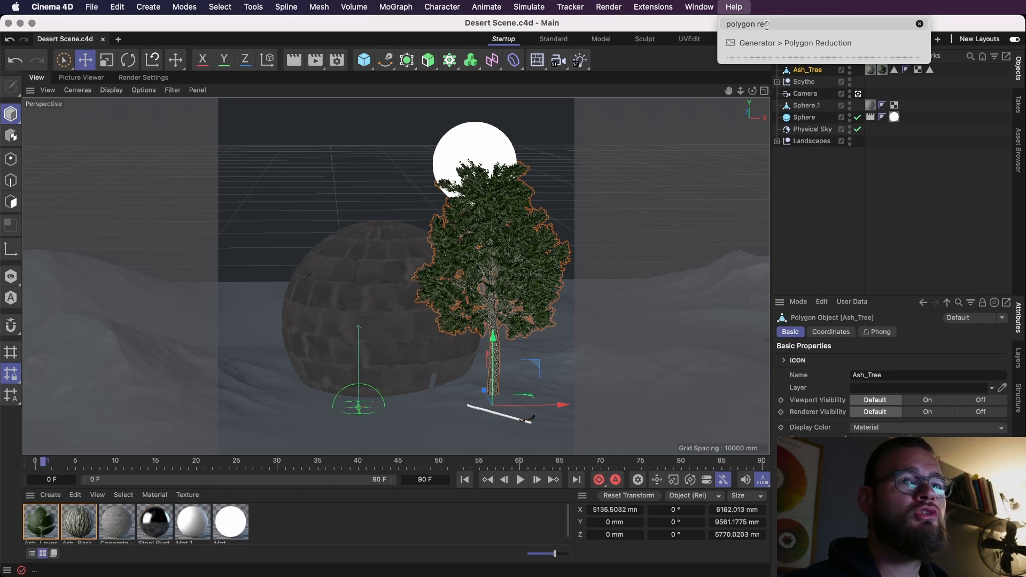
{"action": "mouse_move", "coordinate": [763, 44]}
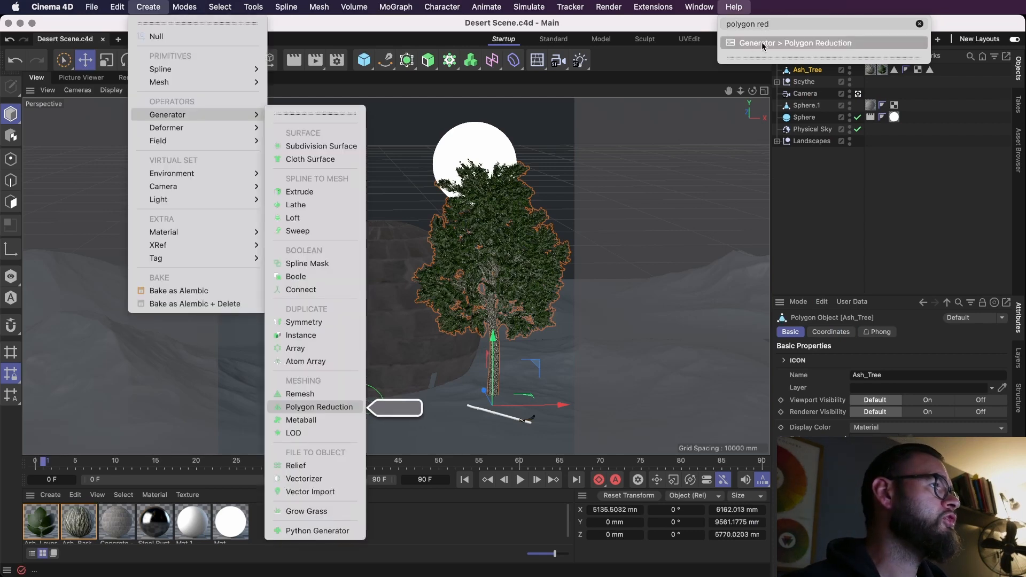
{"action": "left_click", "coordinate": [764, 43]}
{"action": "key", "text": "super+s"}
{"action": "left_click_drag", "start_coordinate": [803, 86], "coordinate": [806, 74]}
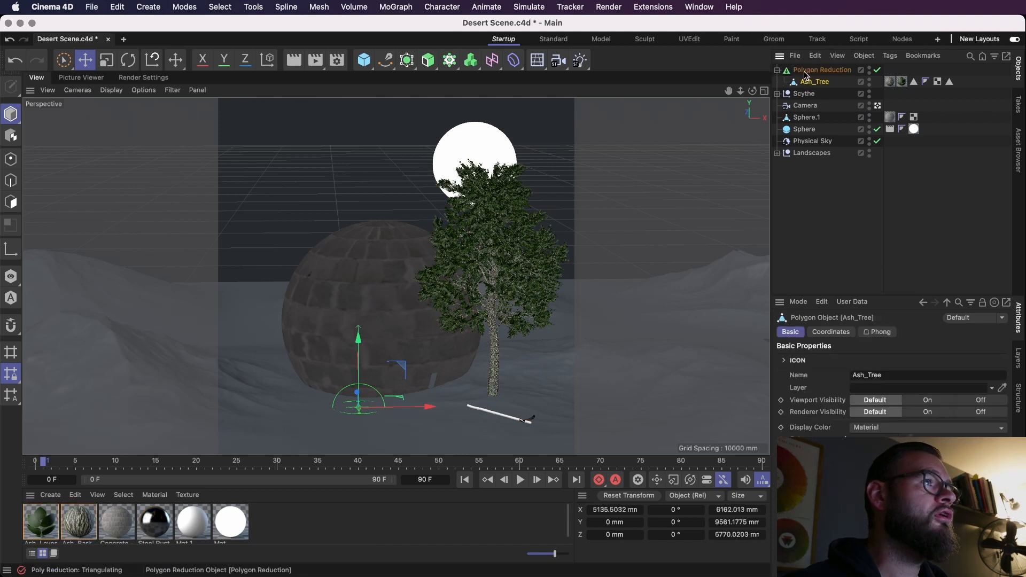
Set the Polygon Reduction strength to 99 % and compare the tree with the generator disabled and enabled.
{"action": "left_click", "coordinate": [805, 72]}
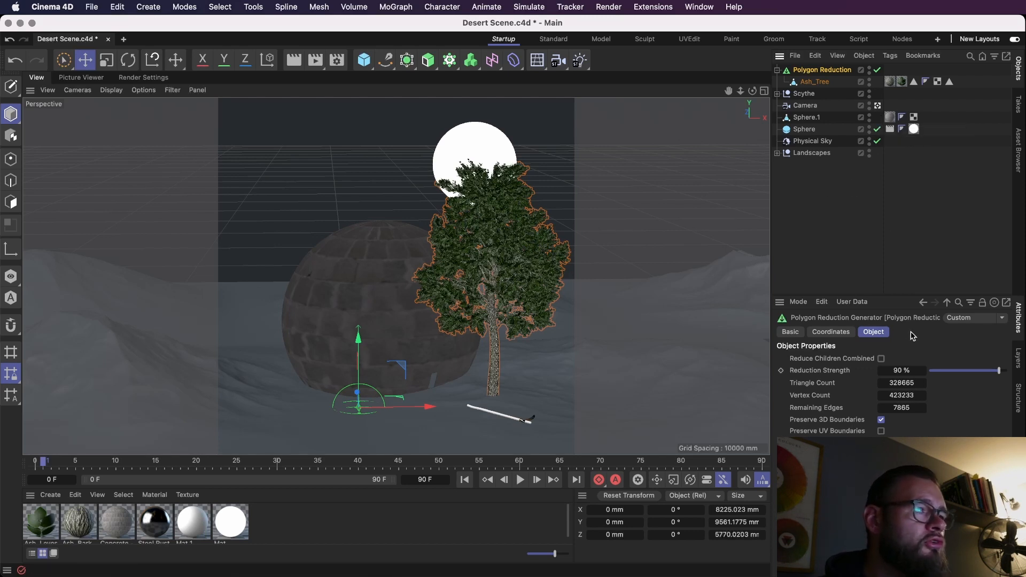
{"action": "left_click", "coordinate": [925, 372]}
{"action": "key", "text": "super+s"}
{"action": "left_click", "coordinate": [924, 371]}
{"action": "left_click", "coordinate": [924, 371]}
{"action": "left_click", "coordinate": [924, 371]}
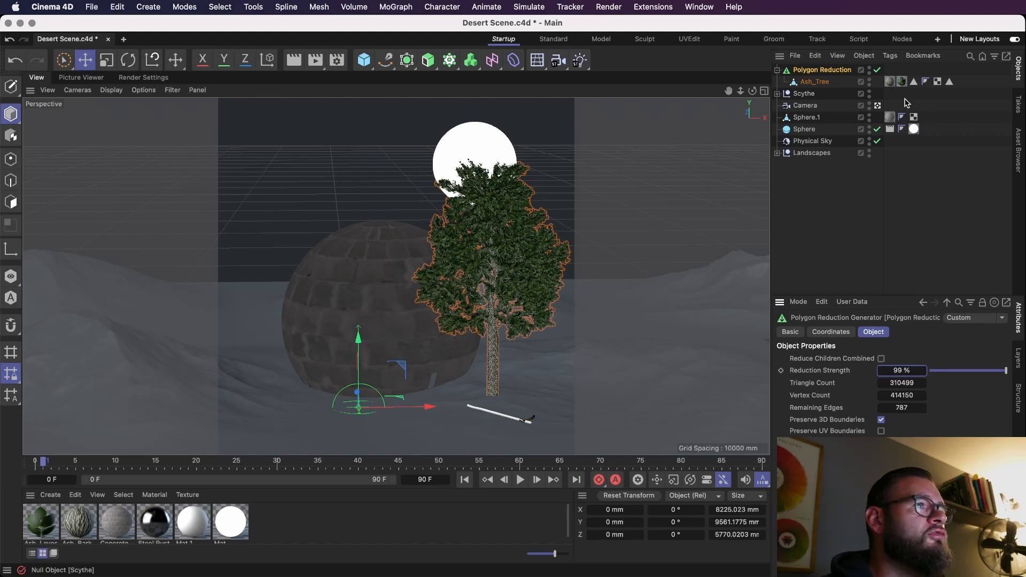
{"action": "left_click", "coordinate": [878, 70]}
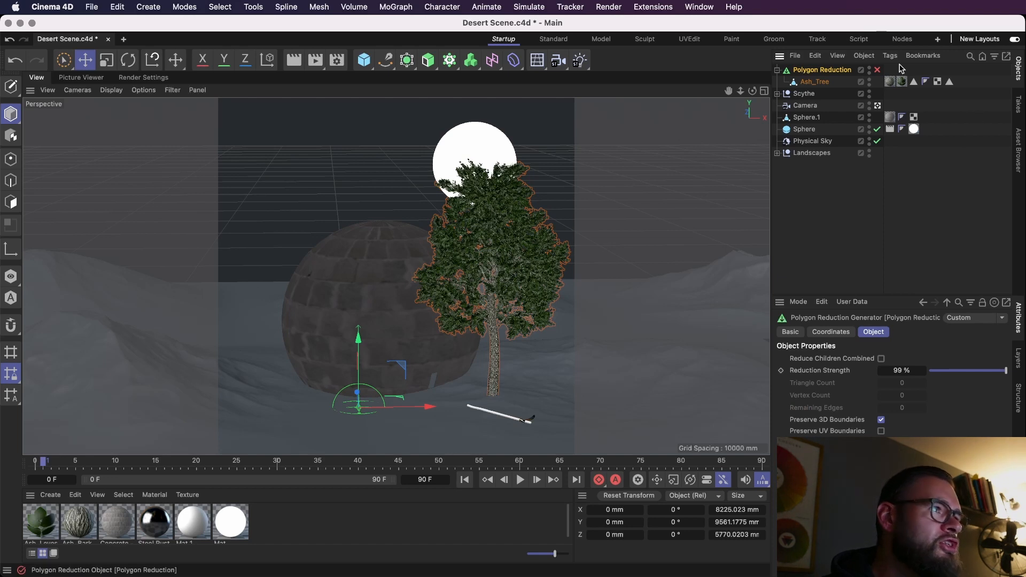
{"action": "left_click", "coordinate": [878, 70]}
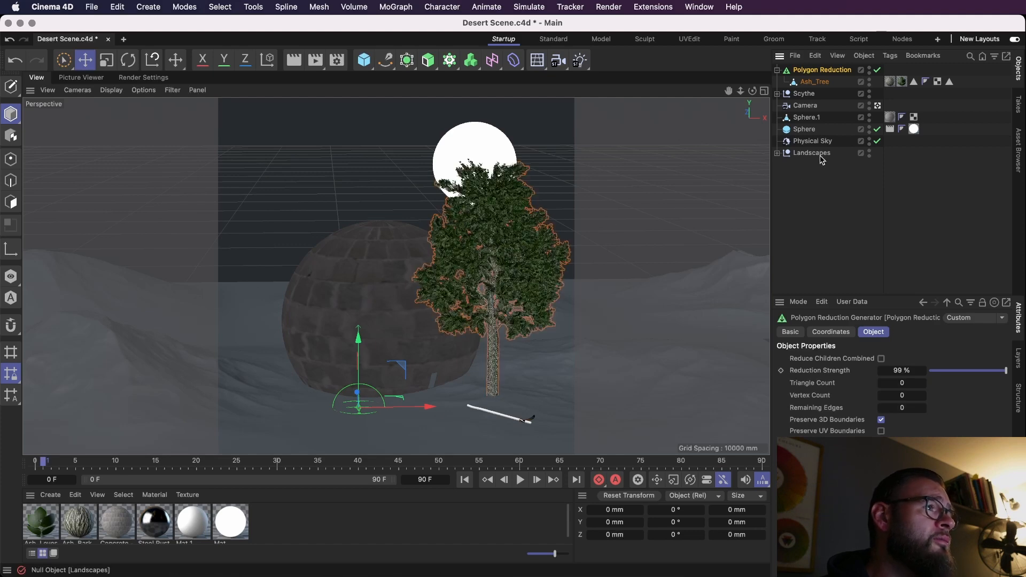
Make the Polygon Reduction editable, take Ash_Tree out of it, delete the leftover null, and save the scene.
{"action": "right_click", "coordinate": [832, 74]}
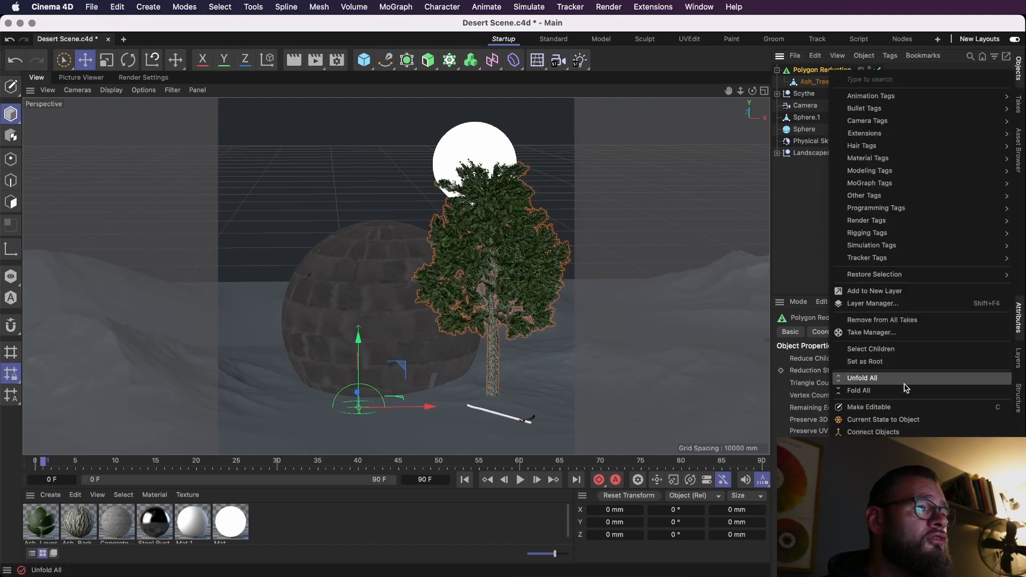
{"action": "left_click", "coordinate": [914, 411]}
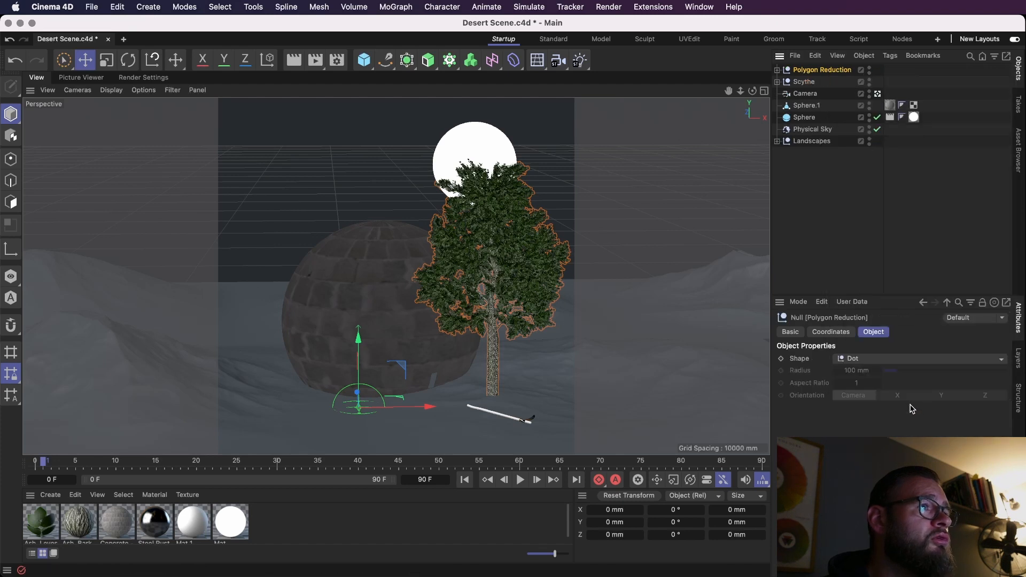
{"action": "left_click", "coordinate": [777, 70]}
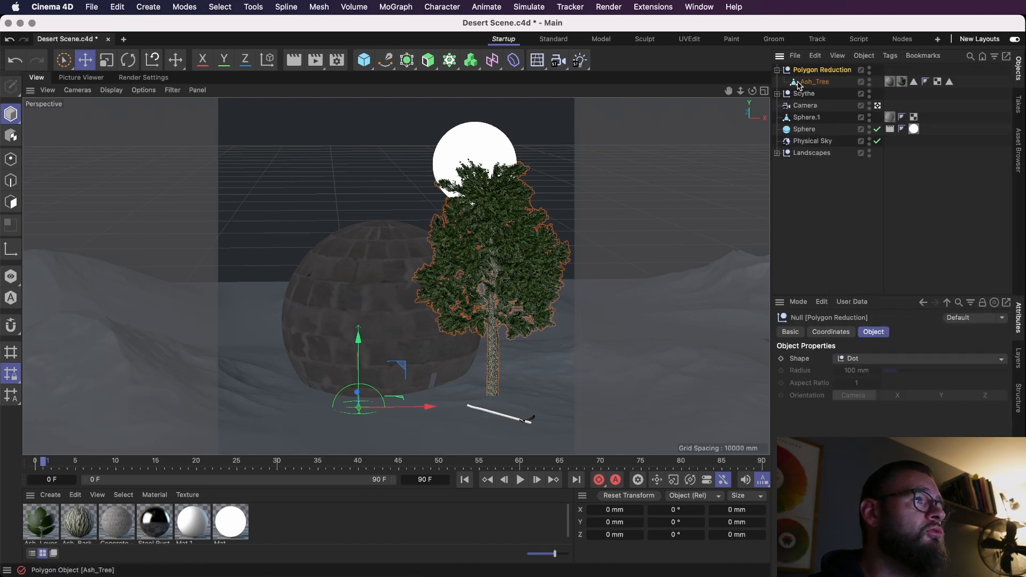
{"action": "left_click_drag", "start_coordinate": [814, 87], "coordinate": [816, 65]}
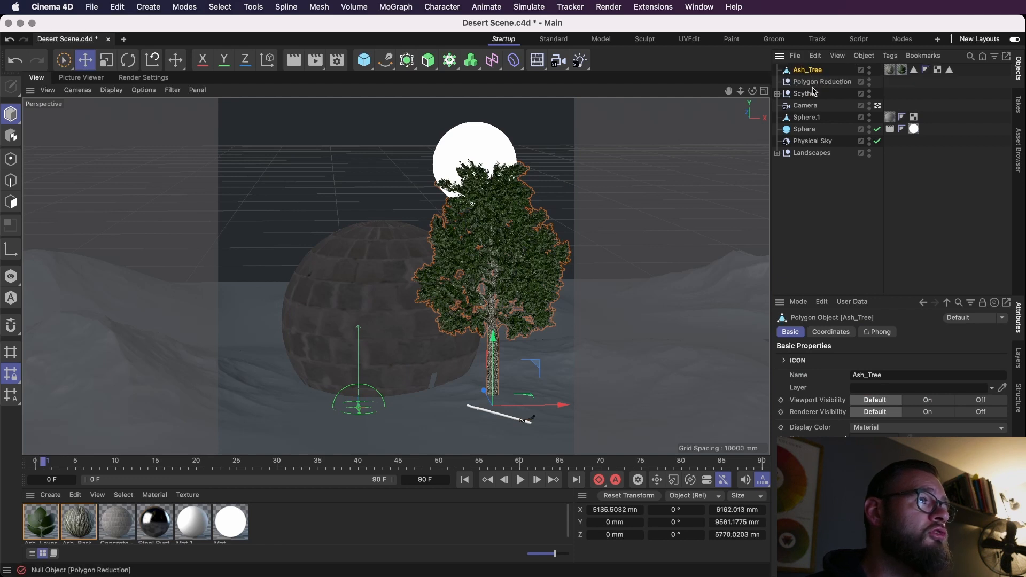
{"action": "left_click", "coordinate": [812, 87]}
{"action": "key", "text": "Delete"}
{"action": "key", "text": "super+s"}
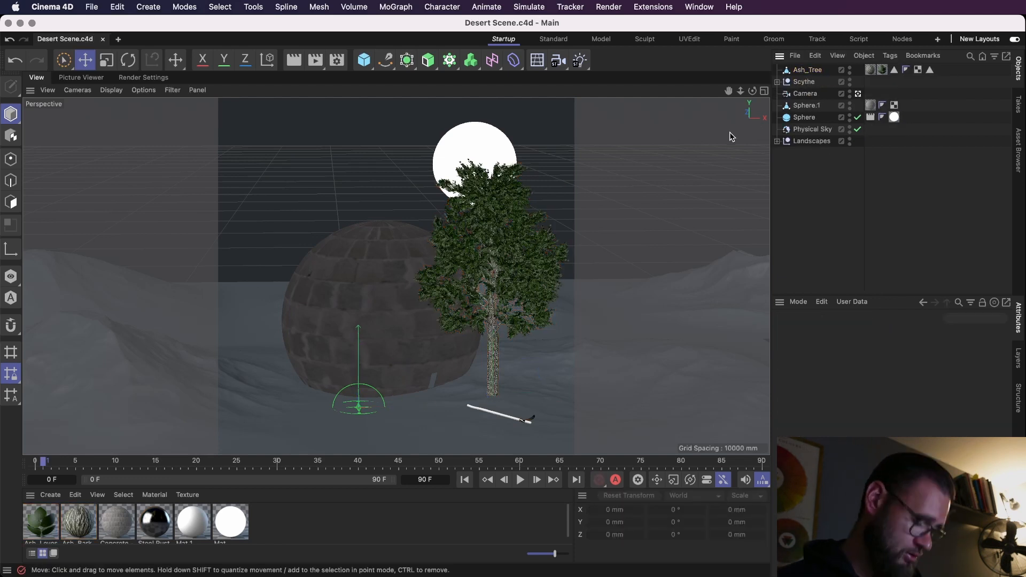
Scale the Ash_Tree uniformly down to about 2797 mm tall and save the scene.
{"action": "left_click", "coordinate": [803, 70]}
{"action": "key", "text": "t"}
{"action": "left_click_drag", "start_coordinate": [657, 277], "coordinate": [355, 401]}
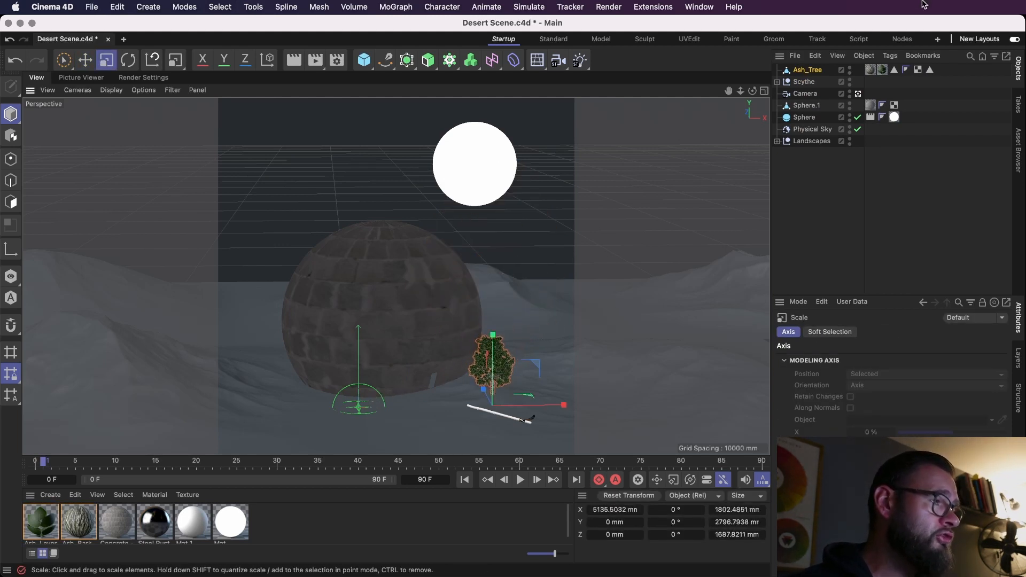
{"action": "key", "text": "super+s"}
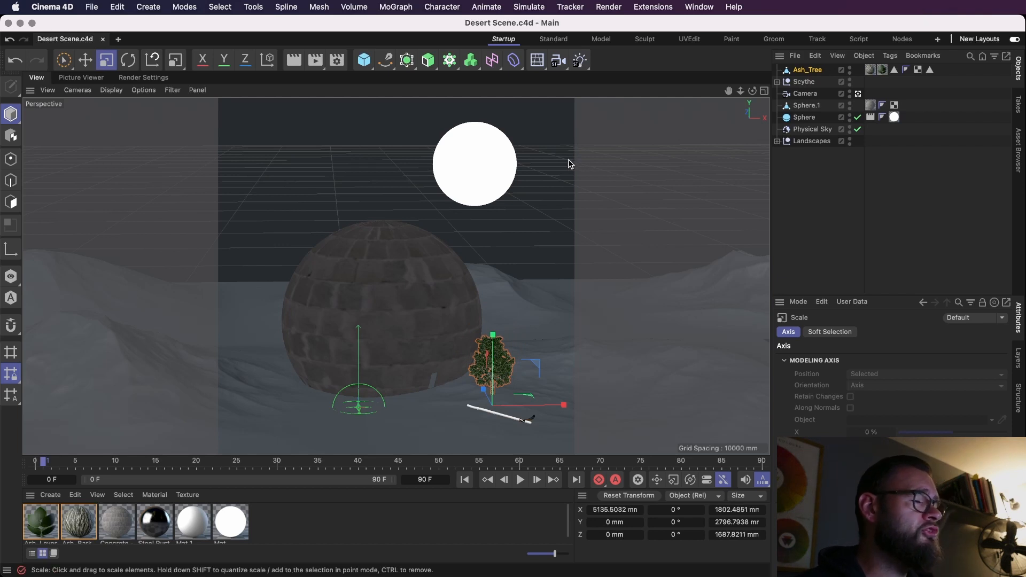
Add a MoGraph Cloner and place the Ash_Tree inside it to make copies of the tree.
{"action": "left_click", "coordinate": [408, 61]}
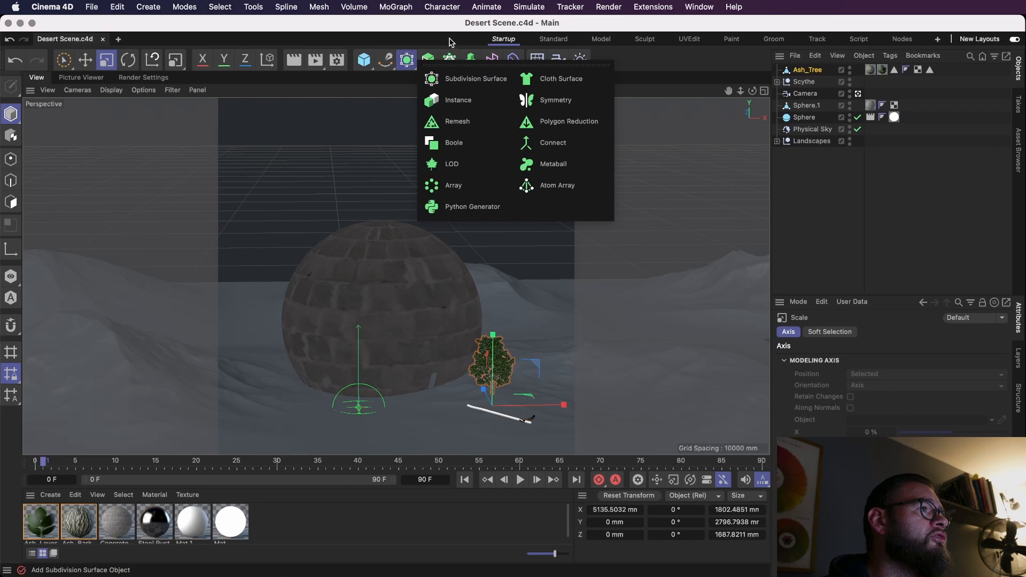
{"action": "left_click", "coordinate": [395, 7]}
{"action": "left_click", "coordinate": [422, 69]}
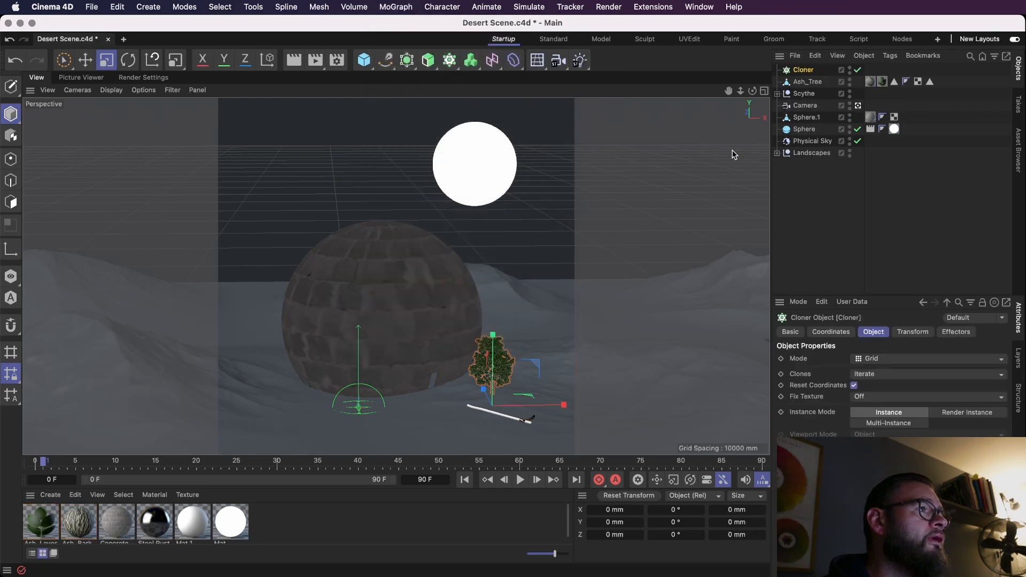
{"action": "left_click_drag", "start_coordinate": [807, 83], "coordinate": [807, 72]}
{"action": "left_click", "coordinate": [506, 374]}
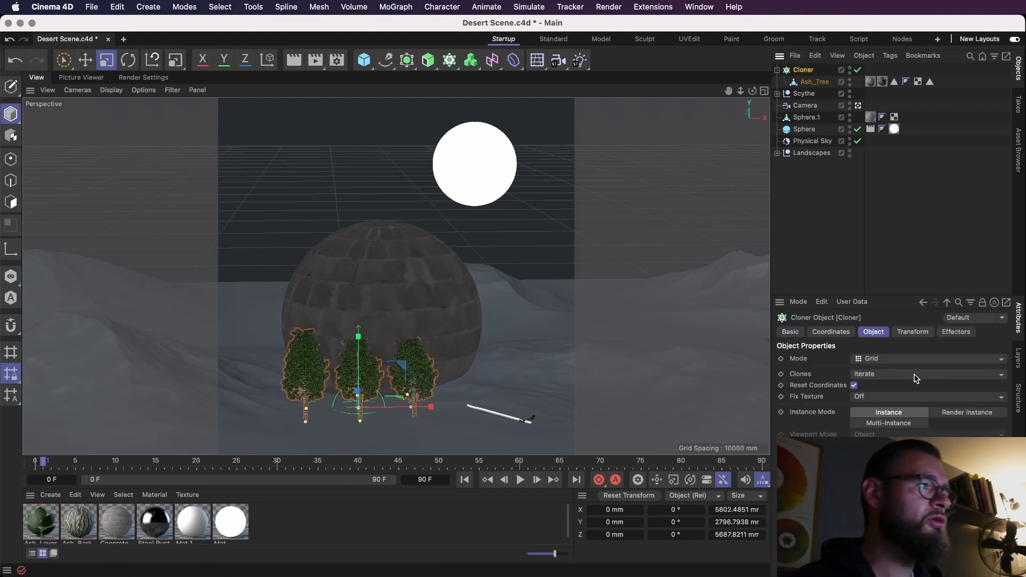
Try the Lines and Gouraud Shading viewport displays, set the view to Quick Shading, and save.
{"action": "left_click", "coordinate": [544, 326]}
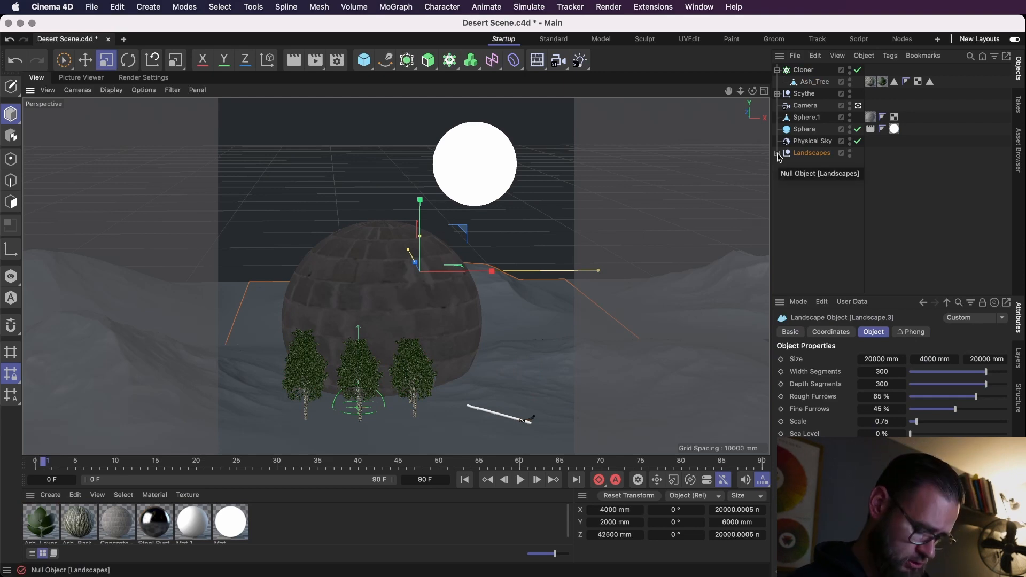
{"action": "key", "text": "n"}
{"action": "key", "text": "g"}
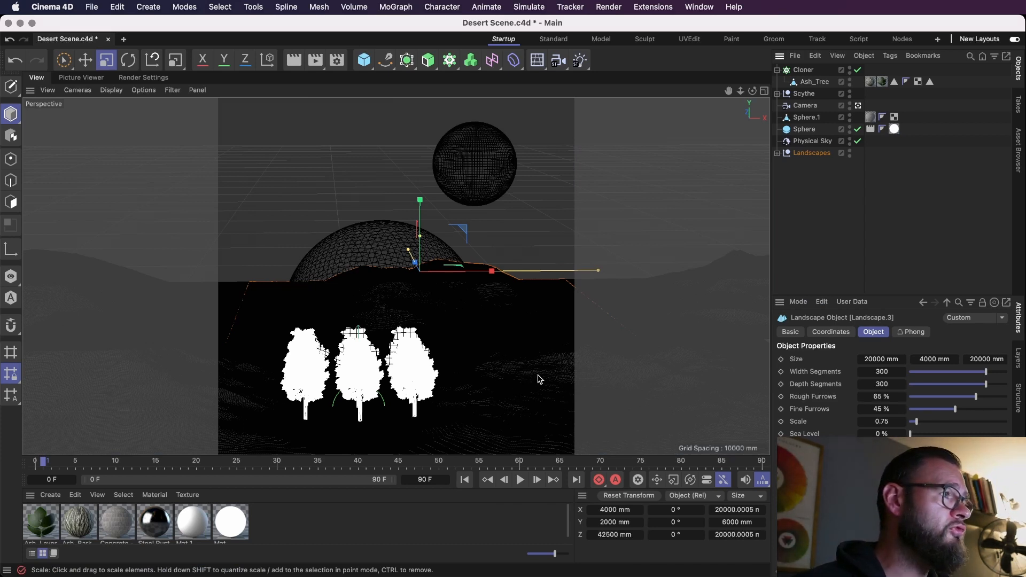
{"action": "key", "text": "n"}
{"action": "key", "text": "a"}
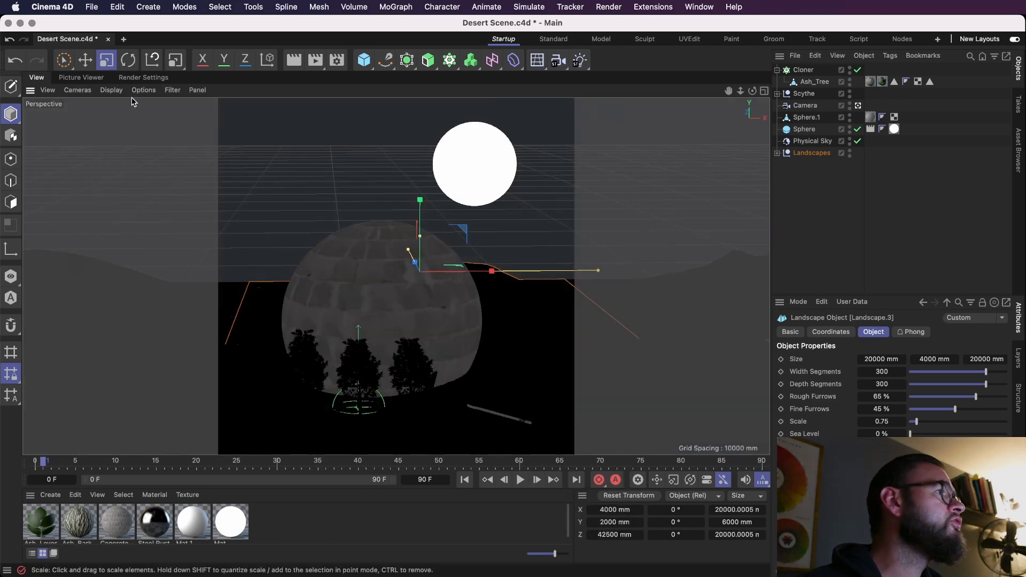
{"action": "left_click", "coordinate": [108, 92]}
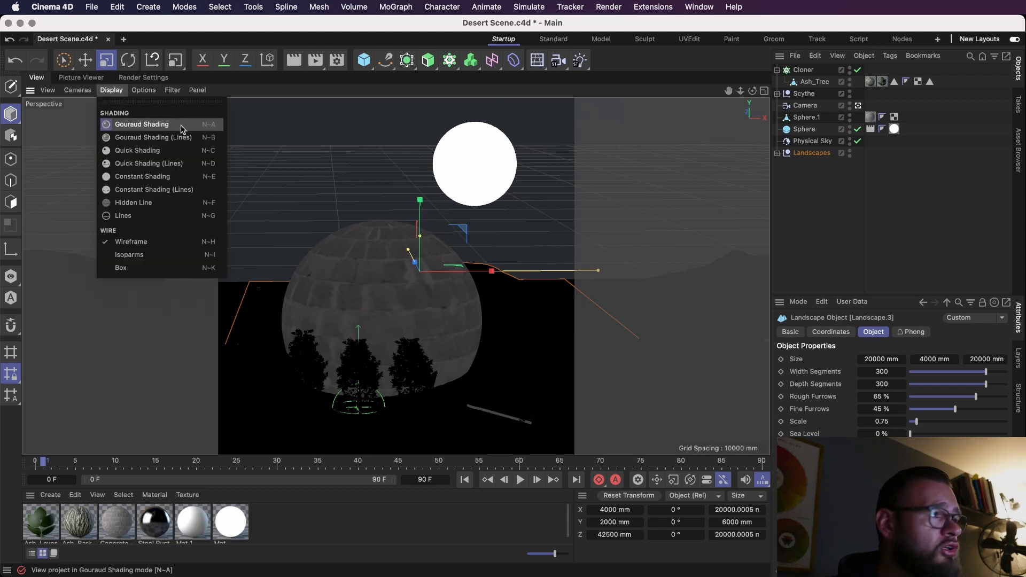
{"action": "left_click", "coordinate": [187, 150]}
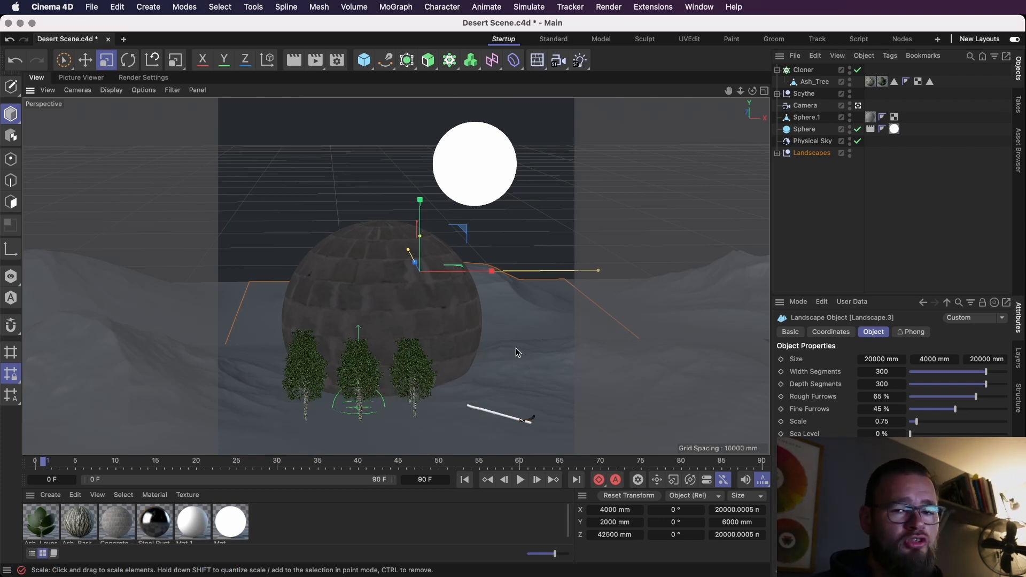
{"action": "key", "text": "super+s"}
Compare the viewport in Gouraud Shading against Quick Shading and return it to Quick Shading.
{"action": "left_click", "coordinate": [114, 91]}
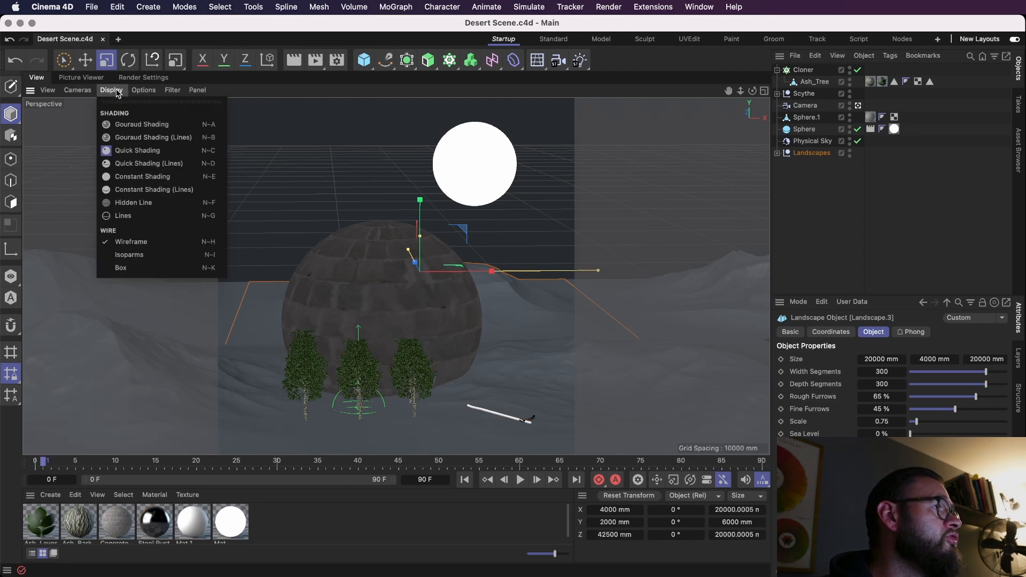
{"action": "left_click", "coordinate": [142, 125]}
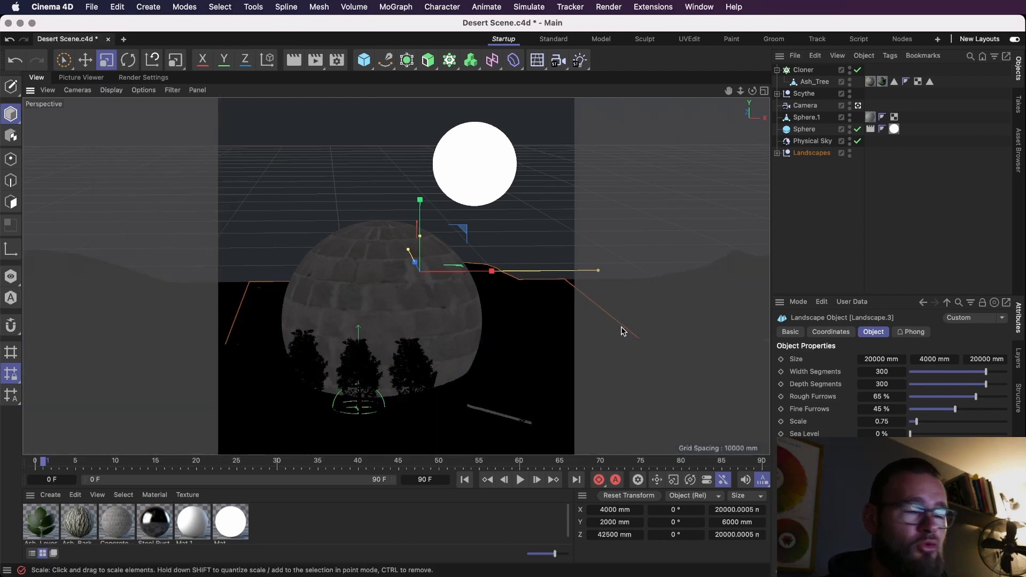
{"action": "left_click", "coordinate": [111, 90]}
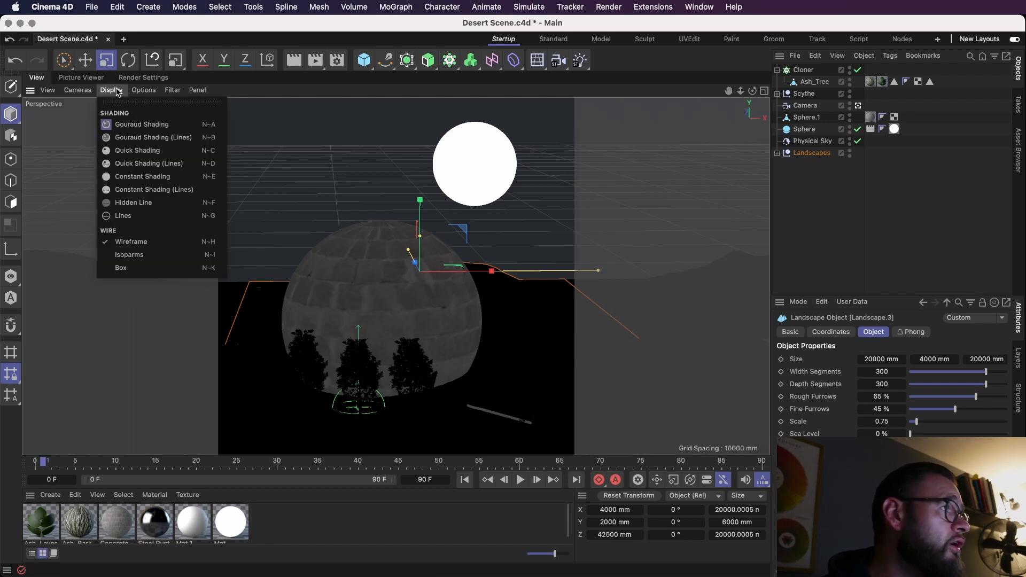
{"action": "left_click", "coordinate": [152, 154]}
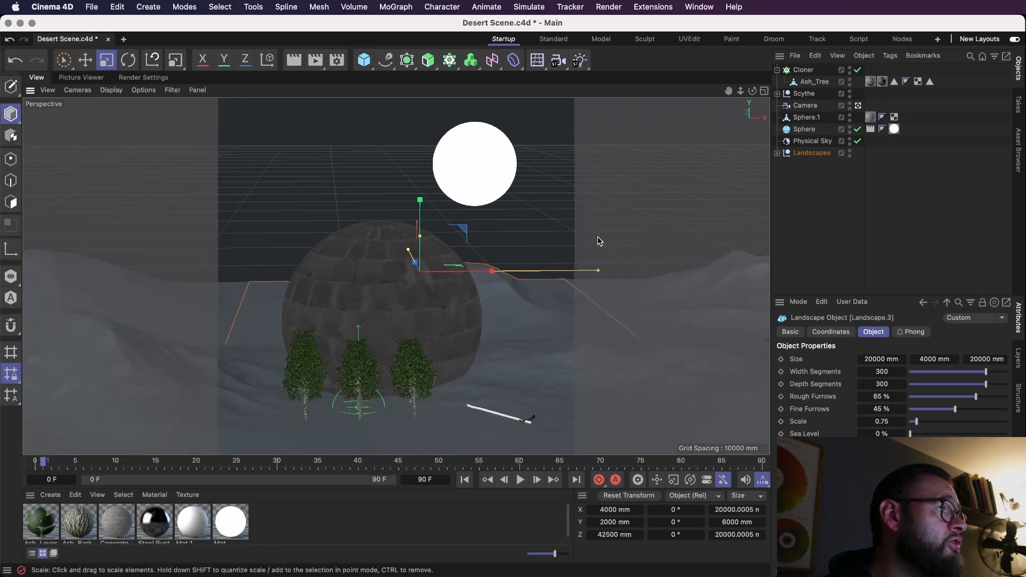
Switch the Cloner to Linear mode, spread its trees into a row about 5181 mm wide, and adjust the clone count.
{"action": "left_click", "coordinate": [805, 70]}
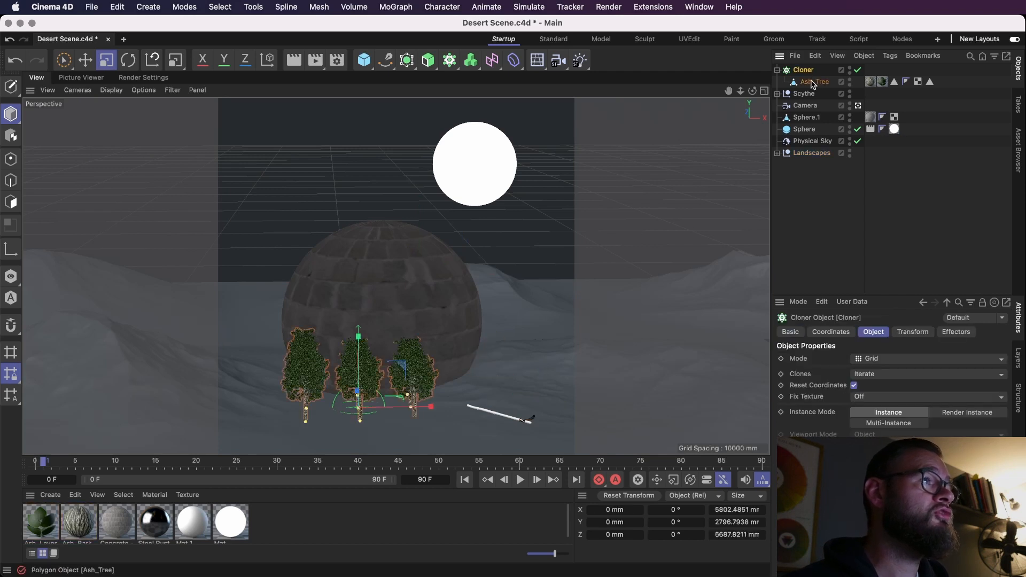
{"action": "left_click", "coordinate": [890, 359]}
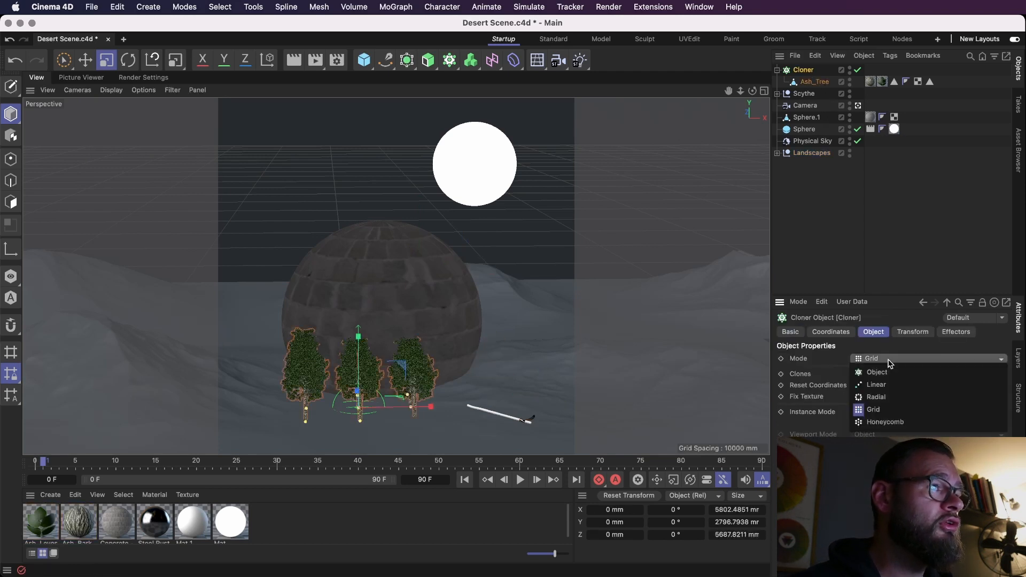
{"action": "left_click", "coordinate": [916, 385]}
{"action": "mouse_move", "coordinate": [388, 384]}
{"action": "left_mouse_down"}
{"action": "mouse_move", "coordinate": [442, 377]}
{"action": "mouse_move", "coordinate": [448, 393]}
{"action": "left_mouse_up"}
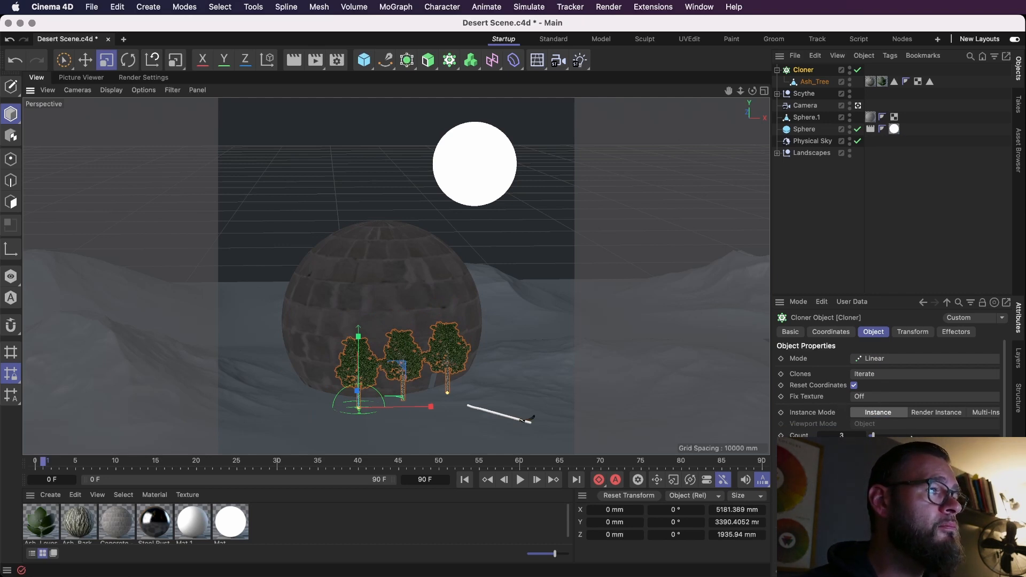
{"action": "mouse_move", "coordinate": [873, 435]}
{"action": "left_mouse_down"}
{"action": "mouse_move", "coordinate": [887, 435]}
{"action": "mouse_move", "coordinate": [875, 436]}
{"action": "left_mouse_up"}
Take Ash_Tree out of the Cloner and delete the empty Cloner.
{"action": "left_click_drag", "start_coordinate": [819, 84], "coordinate": [816, 72]}
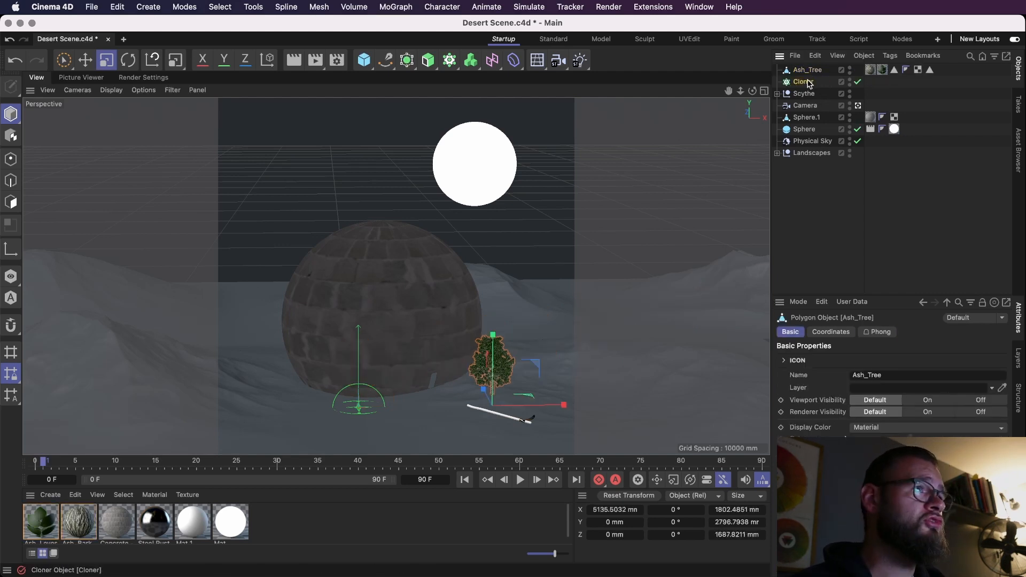
{"action": "left_click", "coordinate": [810, 83]}
{"action": "key", "text": "Delete"}
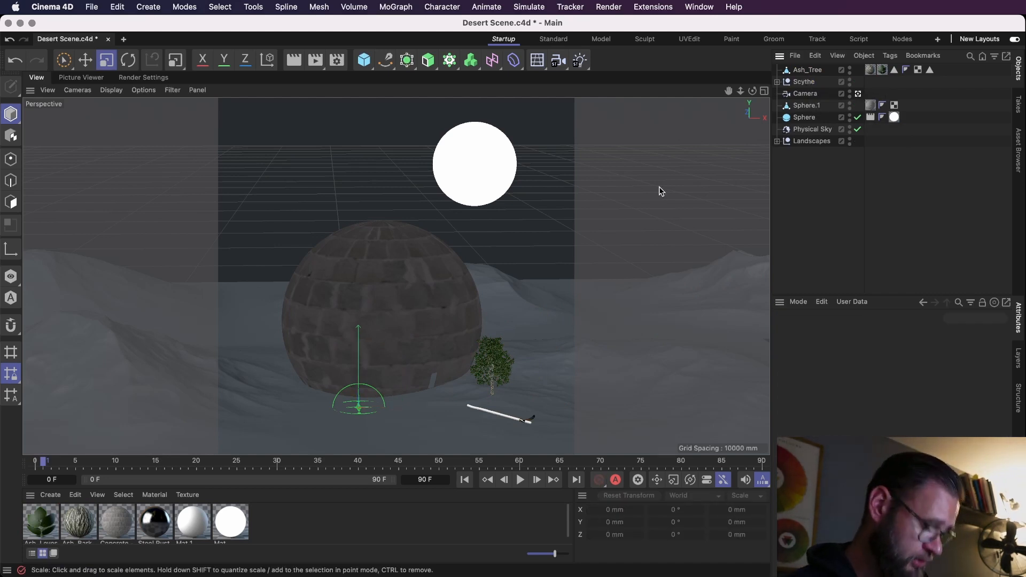
Move Ash_Tree back beside the dome, to about X 6333 mm and Z 4518 mm.
{"action": "key", "text": "e"}
{"action": "left_click", "coordinate": [808, 73]}
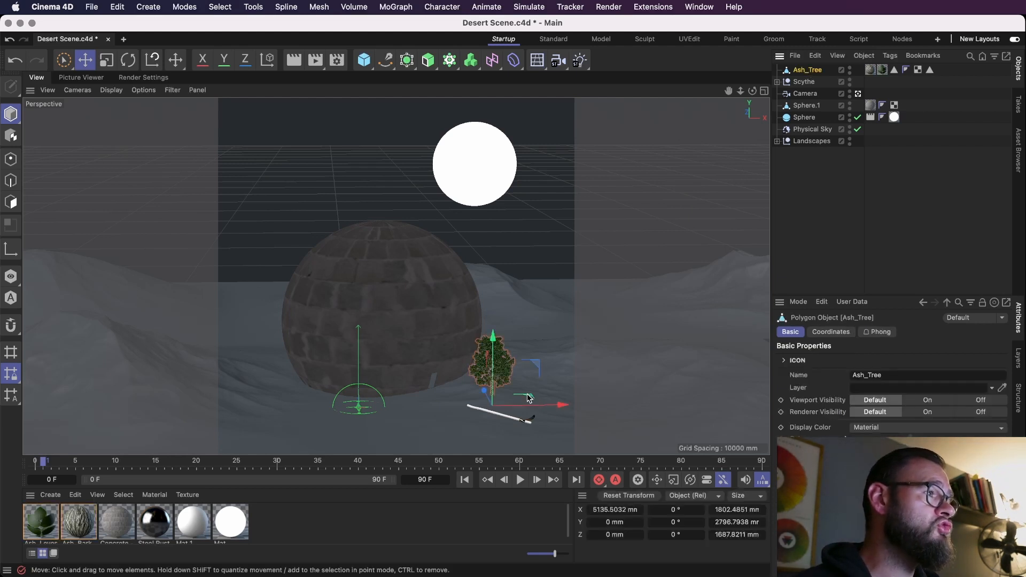
{"action": "left_click_drag", "start_coordinate": [528, 396], "coordinate": [543, 371]}
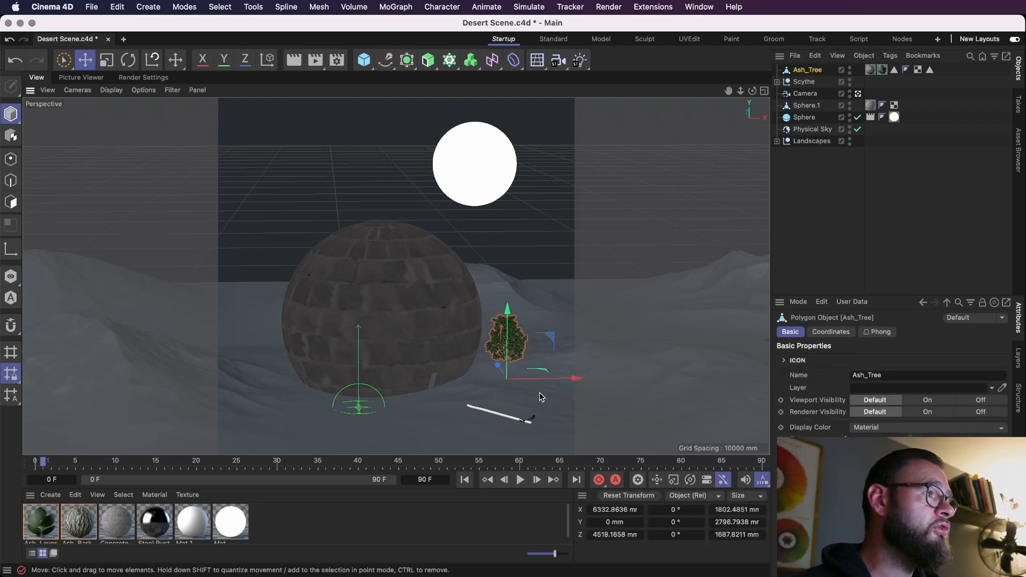
{"action": "key", "text": "r"}
{"action": "key", "text": "l"}
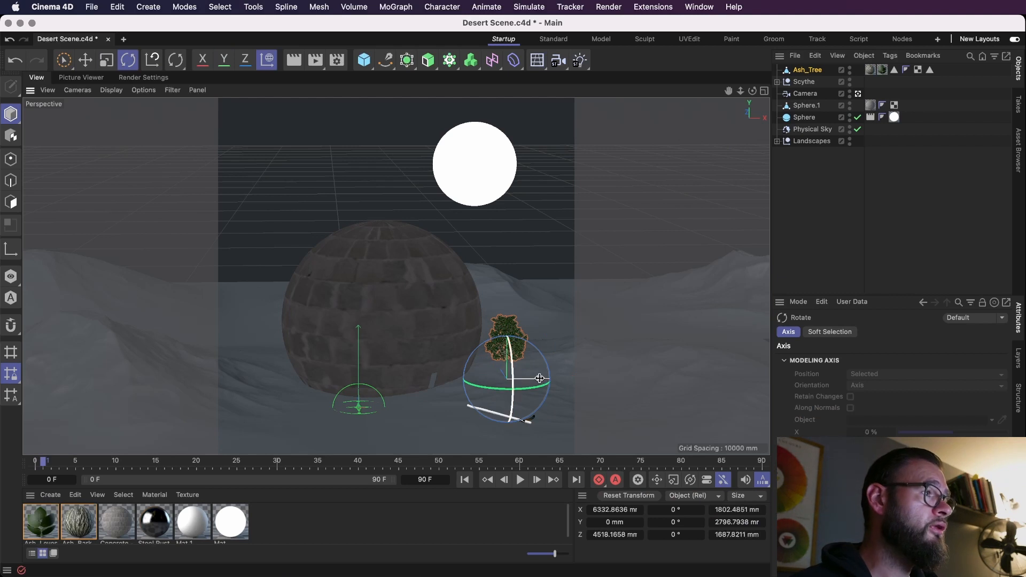
Duplicate Ash_Tree just behind the original, turn the copy about -42°, shrink it to about 2637 mm tall and tilt it slightly.
{"action": "key", "text": "e"}
{"action": "left_click_drag", "start_coordinate": [535, 394], "coordinate": [519, 381]}
{"action": "key", "text": "r"}
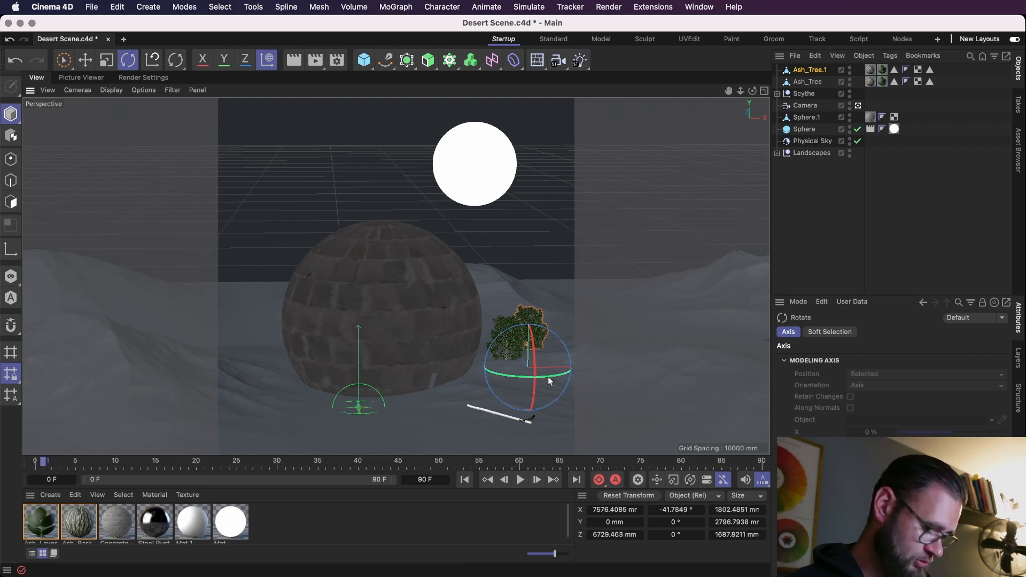
{"action": "key", "text": "t"}
{"action": "left_click_drag", "start_coordinate": [641, 298], "coordinate": [615, 302]}
{"action": "key", "text": "r"}
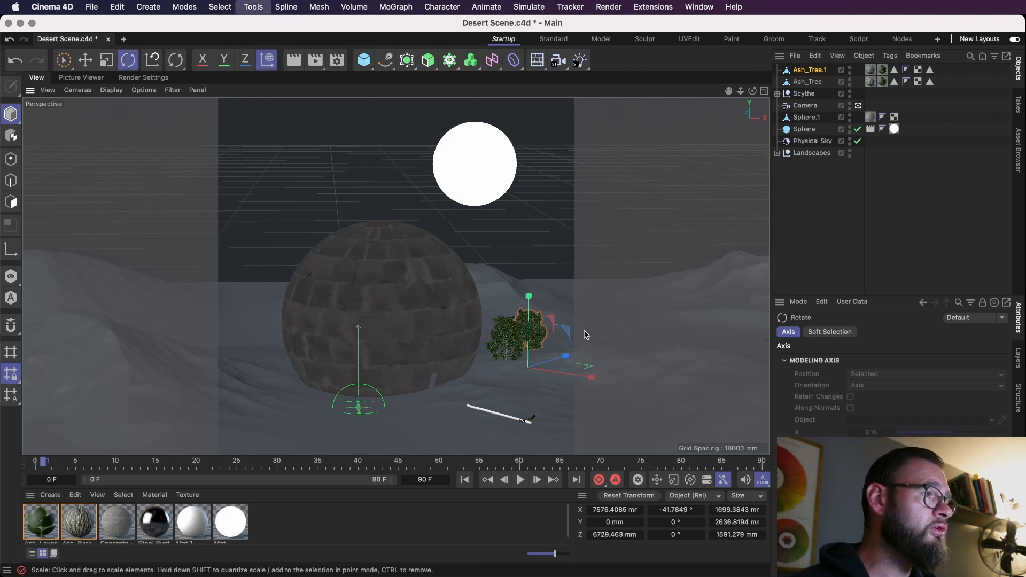
{"action": "left_click_drag", "start_coordinate": [557, 332], "coordinate": [556, 320]}
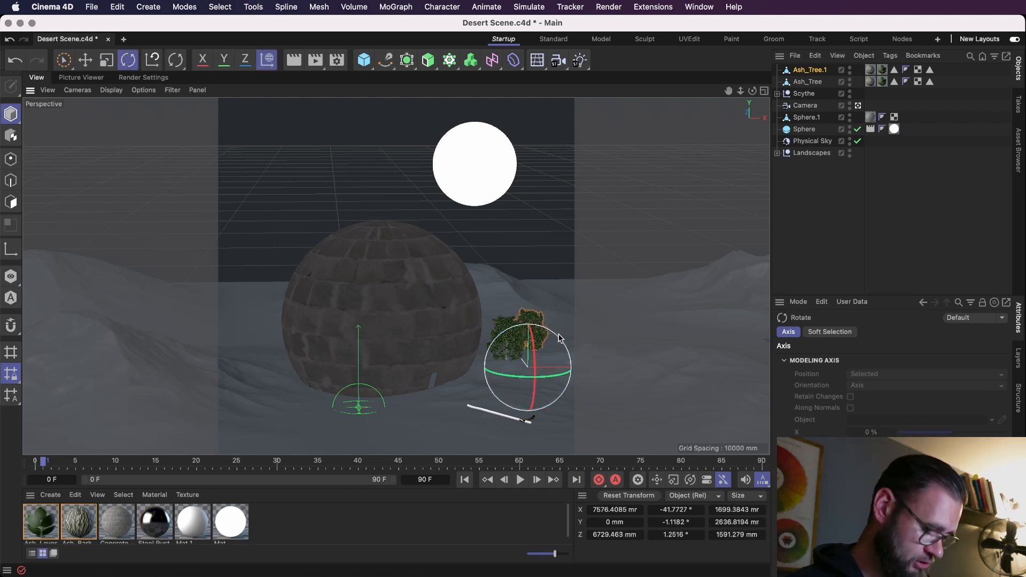
Try moving the tree copy along its object axes instead of the world axes, and undo each move.
{"action": "key", "text": "e"}
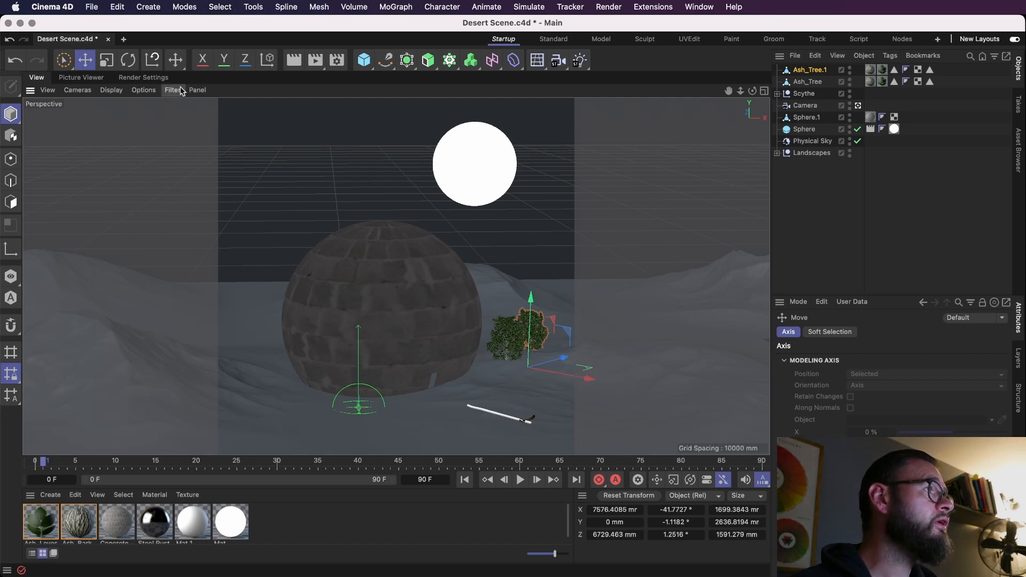
{"action": "left_click", "coordinate": [269, 60]}
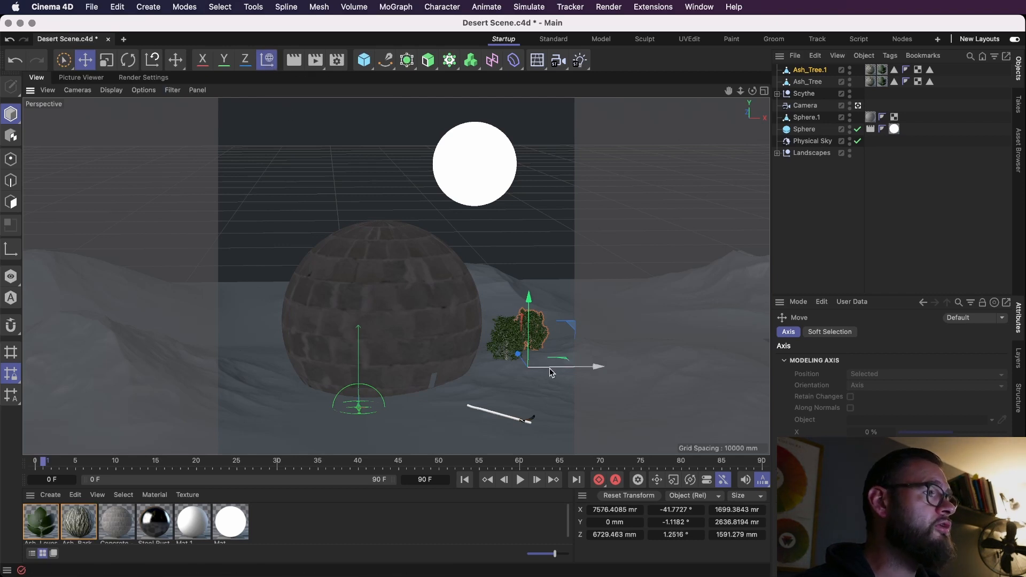
{"action": "key", "text": "w"}
{"action": "left_click_drag", "start_coordinate": [579, 380], "coordinate": [623, 388]}
{"action": "key", "text": "super+z"}
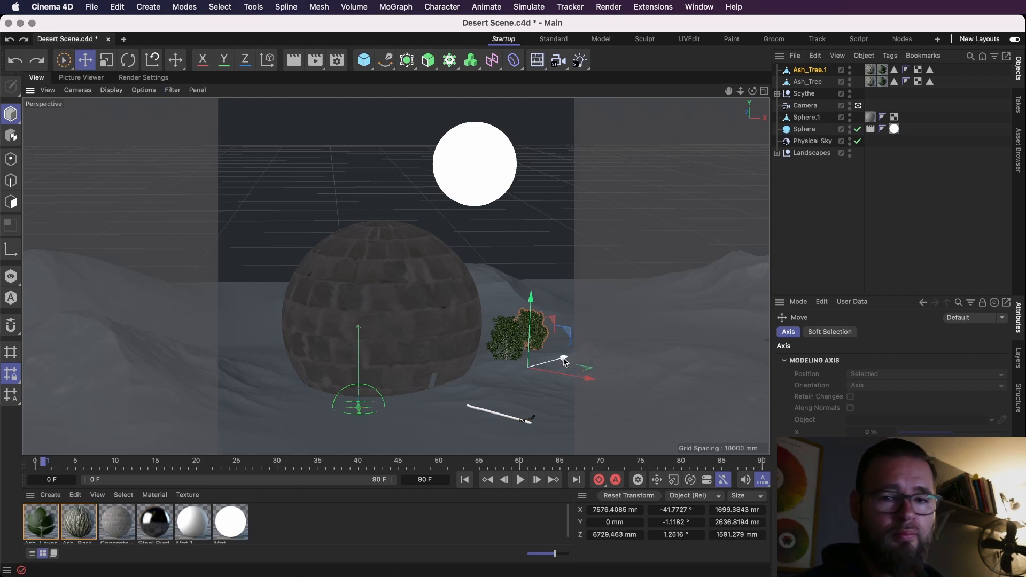
{"action": "left_click_drag", "start_coordinate": [567, 362], "coordinate": [299, 315]}
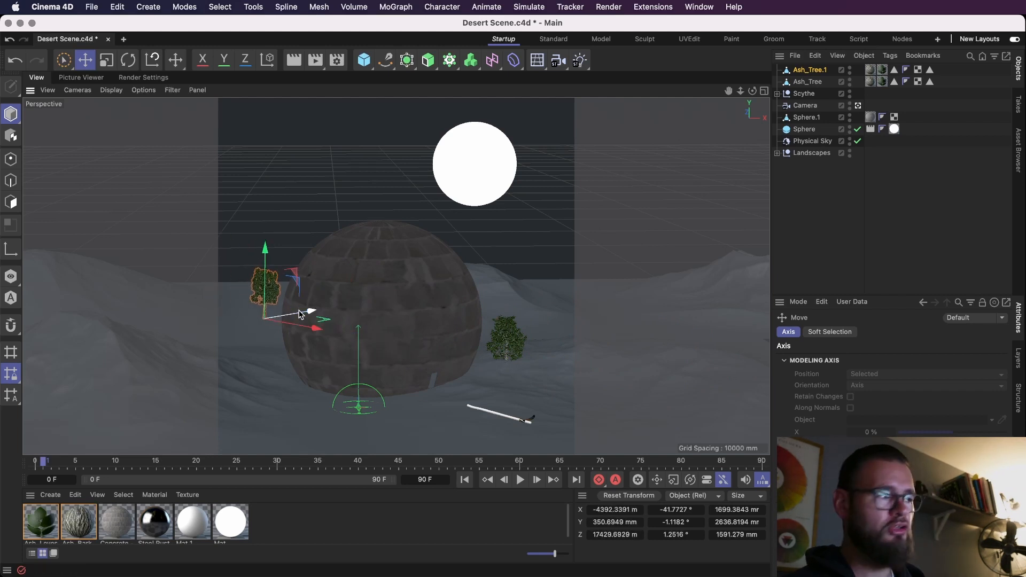
{"action": "key", "text": "super+z"}
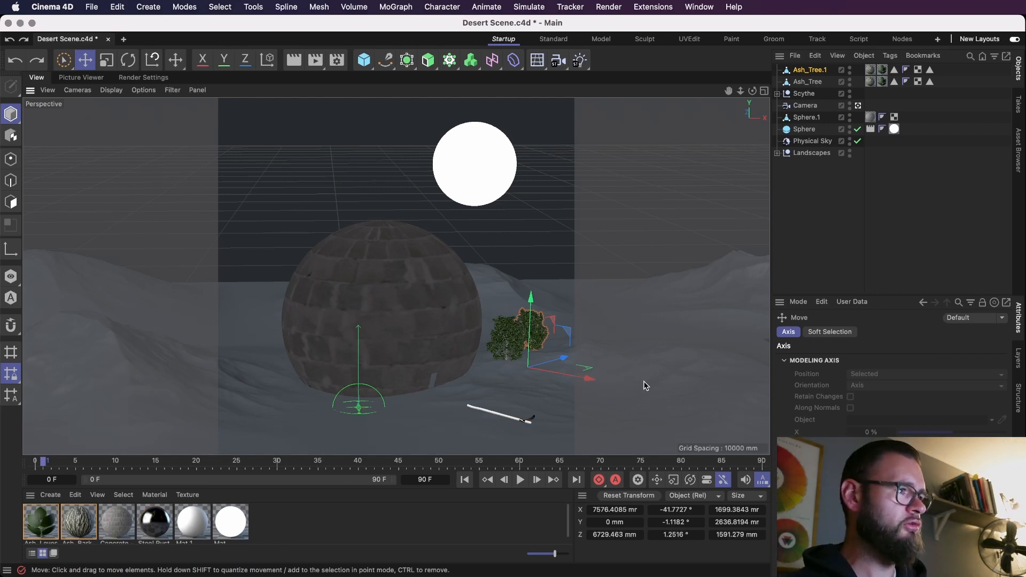
Switch the move axes to world orientation and raise the tree copy to about Y 182 mm.
{"action": "left_click", "coordinate": [267, 62]}
{"action": "mouse_move", "coordinate": [577, 367]}
{"action": "left_mouse_down"}
{"action": "mouse_move", "coordinate": [358, 367]}
{"action": "mouse_move", "coordinate": [580, 366]}
{"action": "left_mouse_up"}
{"action": "key", "text": "super+z"}
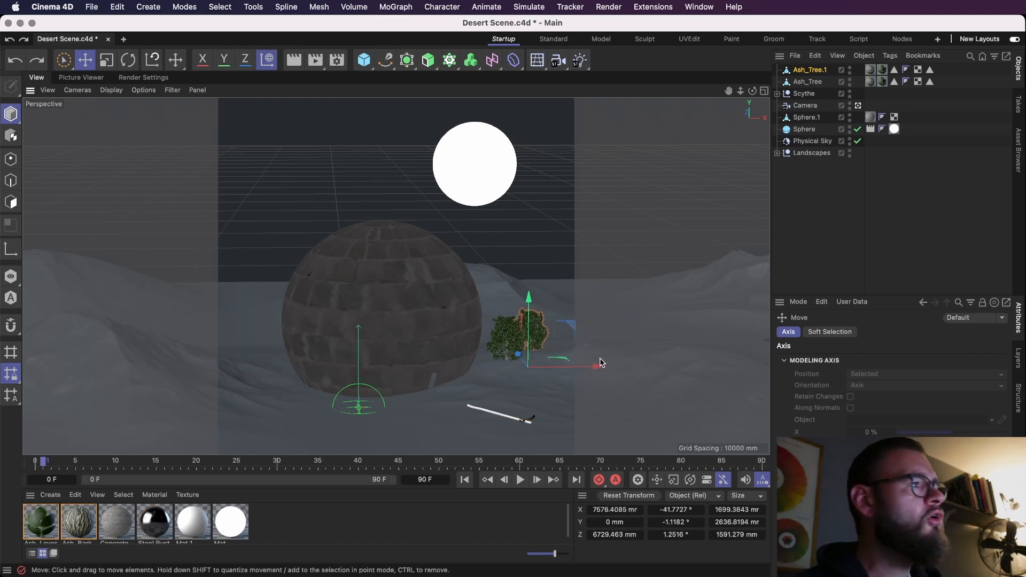
{"action": "left_click_drag", "start_coordinate": [534, 340], "coordinate": [535, 337]}
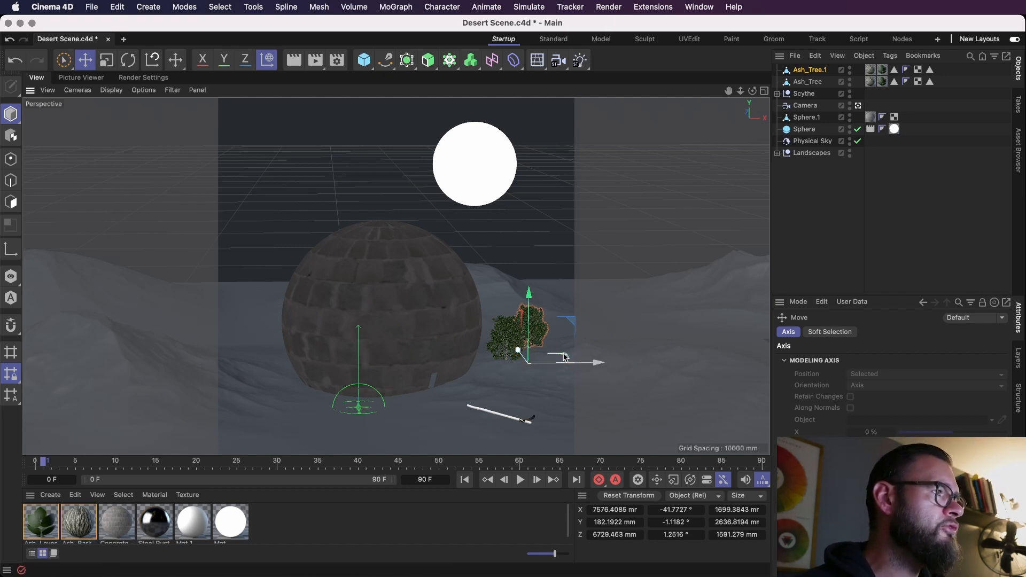
Show all four views and scatter duplicates of the ash tree around the dome in the Top view, varying their rotation.
{"action": "left_click", "coordinate": [764, 91]}
{"action": "right_click_drag", "start_coordinate": [671, 193], "coordinate": [707, 200], "text": "alt"}
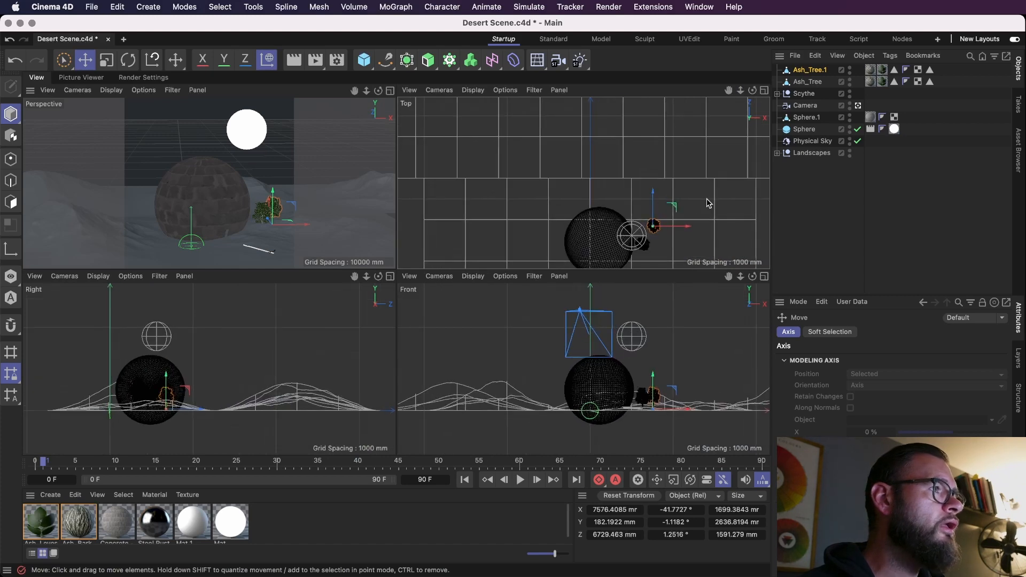
{"action": "middle_click_drag", "start_coordinate": [681, 218], "coordinate": [674, 163], "text": "alt"}
{"action": "left_click_drag", "start_coordinate": [663, 150], "coordinate": [582, 199], "text": "ctrl"}
{"action": "key", "text": "r"}
{"action": "key", "text": "e"}
{"action": "key", "text": "r"}
{"action": "left_click_drag", "start_coordinate": [562, 156], "coordinate": [557, 165]}
{"action": "key", "text": "e"}
Place more ash tree copies farther behind the dome in the Top view, varying their rotation and scale.
{"action": "middle_click_drag", "start_coordinate": [578, 128], "coordinate": [582, 157], "text": "alt"}
{"action": "key", "text": "r"}
{"action": "left_click_drag", "start_coordinate": [576, 151], "coordinate": [571, 96], "text": "ctrl"}
{"action": "key", "text": "e"}
{"action": "key", "text": "t"}
{"action": "left_click_drag", "start_coordinate": [326, 160], "coordinate": [339, 161]}
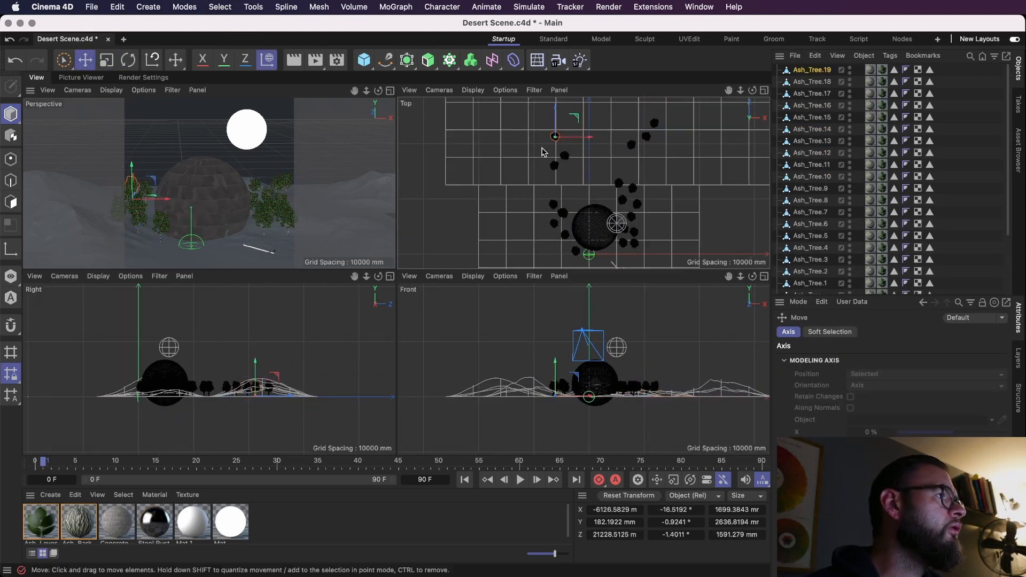
Add further rotated tree copies up to Ash_Tree.28 in the Top view, and select Ash_Tree.23 near the dome's front in the Perspective view.
{"action": "key", "text": "r"}
{"action": "key", "text": "e"}
{"action": "middle_click_drag", "start_coordinate": [603, 123], "coordinate": [603, 240], "text": "alt"}
{"action": "left_click_drag", "start_coordinate": [663, 235], "coordinate": [705, 220], "text": "ctrl"}
{"action": "left_click", "coordinate": [131, 228]}
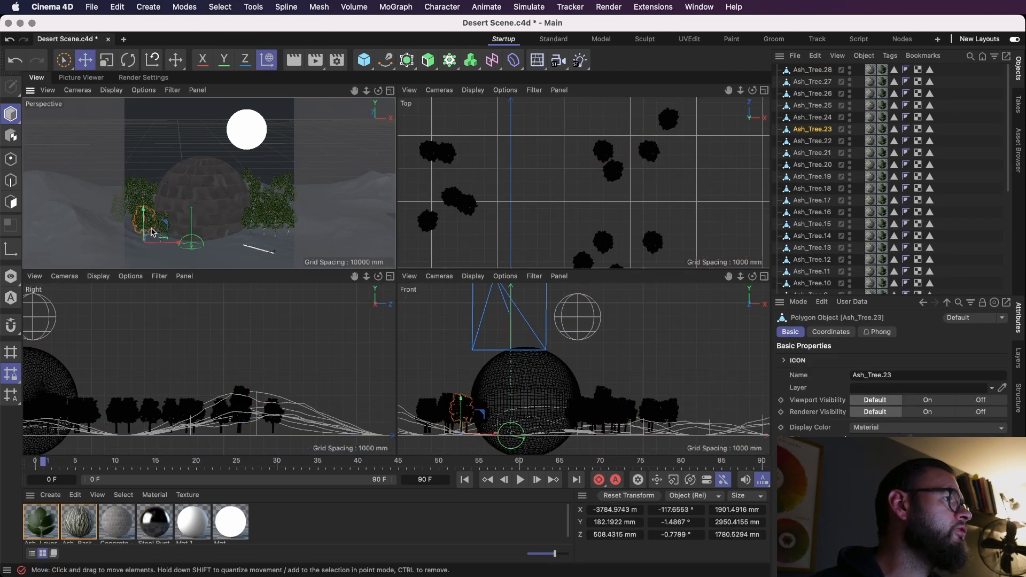
Duplicate several ash trees to thicken the groves on both sides of and behind the dome, and save the scene.
{"action": "left_click_drag", "start_coordinate": [642, 185], "coordinate": [648, 151], "text": "ctrl"}
{"action": "scroll", "coordinate": [642, 161], "scroll_direction": "down", "scroll_amount": 5}
{"action": "left_click_drag", "start_coordinate": [272, 197], "coordinate": [308, 198], "text": "ctrl"}
{"action": "left_click_drag", "start_coordinate": [160, 235], "coordinate": [183, 242], "text": "ctrl"}
{"action": "left_click_drag", "start_coordinate": [621, 211], "coordinate": [623, 144]}
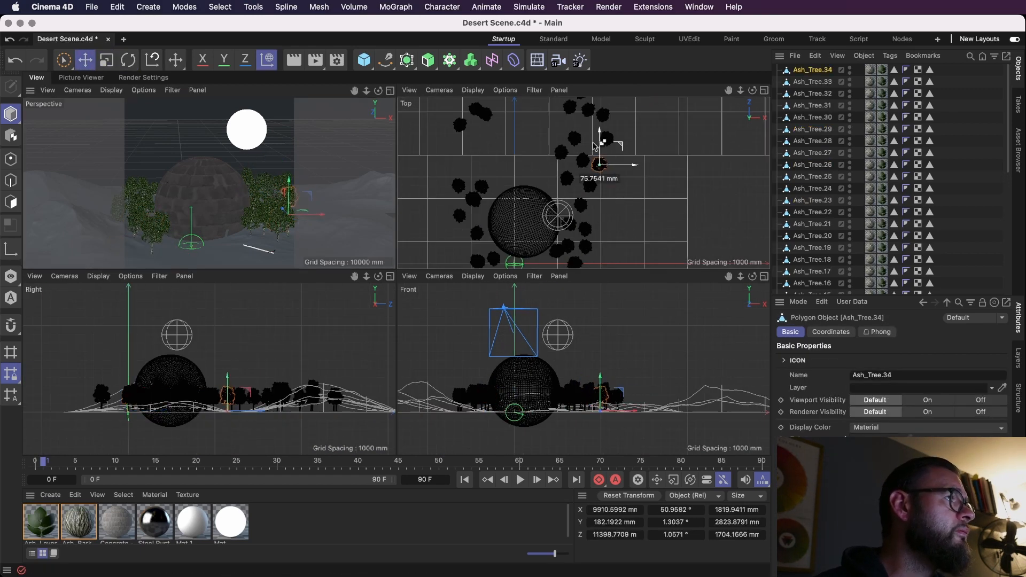
{"action": "key", "text": "r"}
{"action": "middle_click", "coordinate": [209, 182]}
{"action": "key", "text": "super+s"}
Review the Output, Physical and Global Illumination render settings, including the Irradiance Cache options.
{"action": "left_click", "coordinate": [143, 77]}
{"action": "left_click", "coordinate": [36, 78]}
{"action": "left_click", "coordinate": [144, 78]}
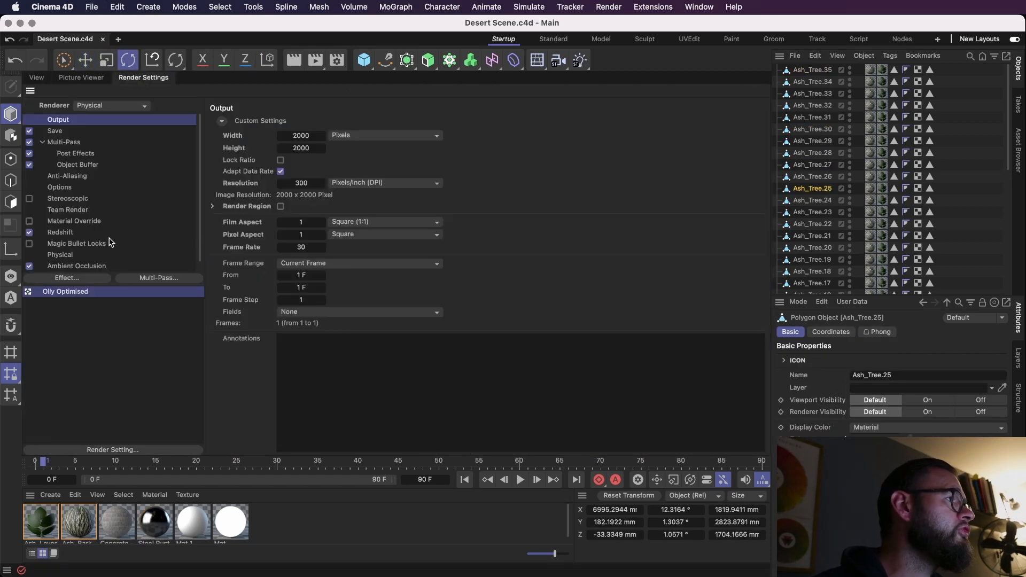
{"action": "left_click", "coordinate": [59, 255]}
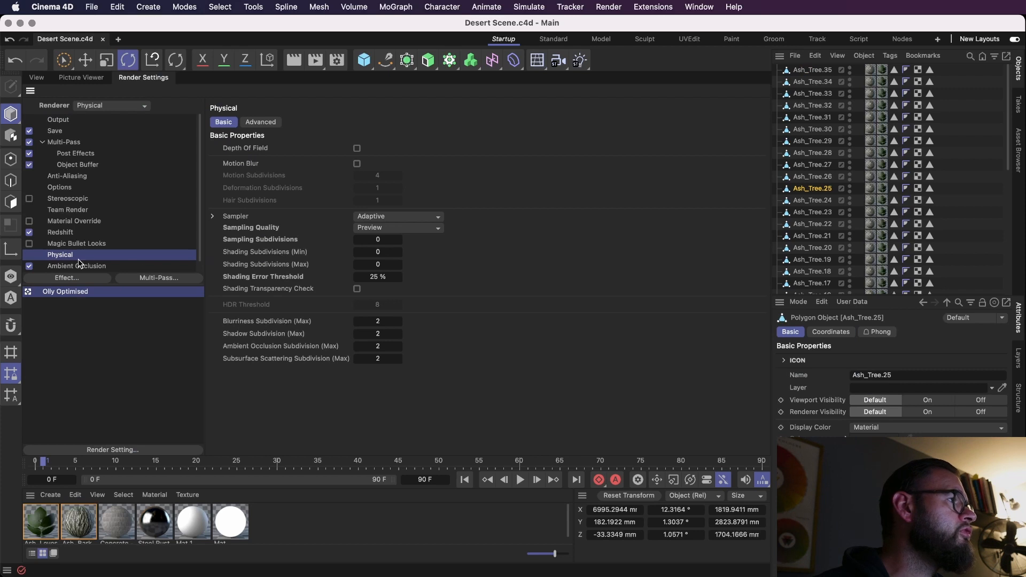
{"action": "scroll", "coordinate": [84, 245], "scroll_direction": "down", "scroll_amount": 1}
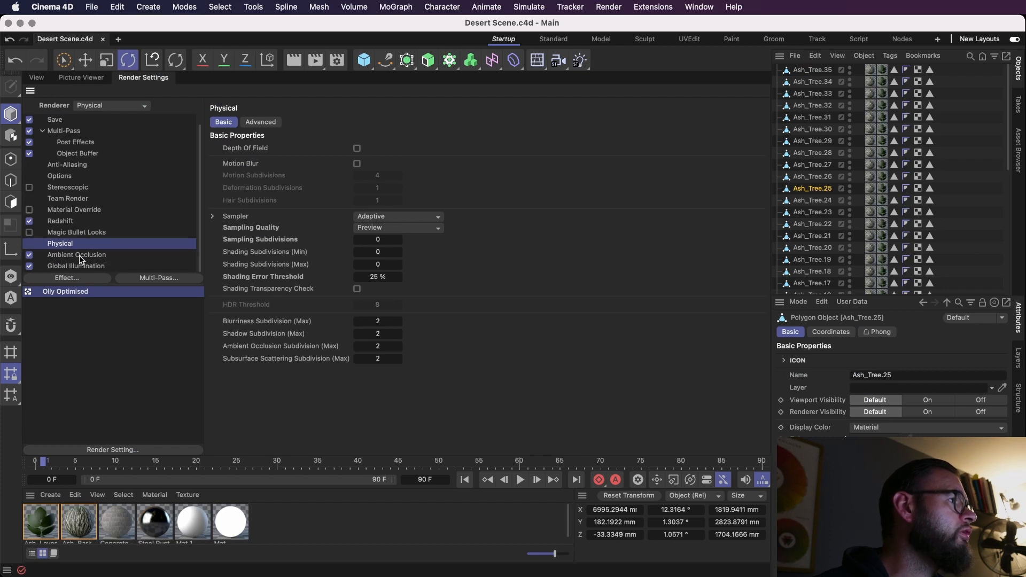
{"action": "left_click", "coordinate": [84, 267]}
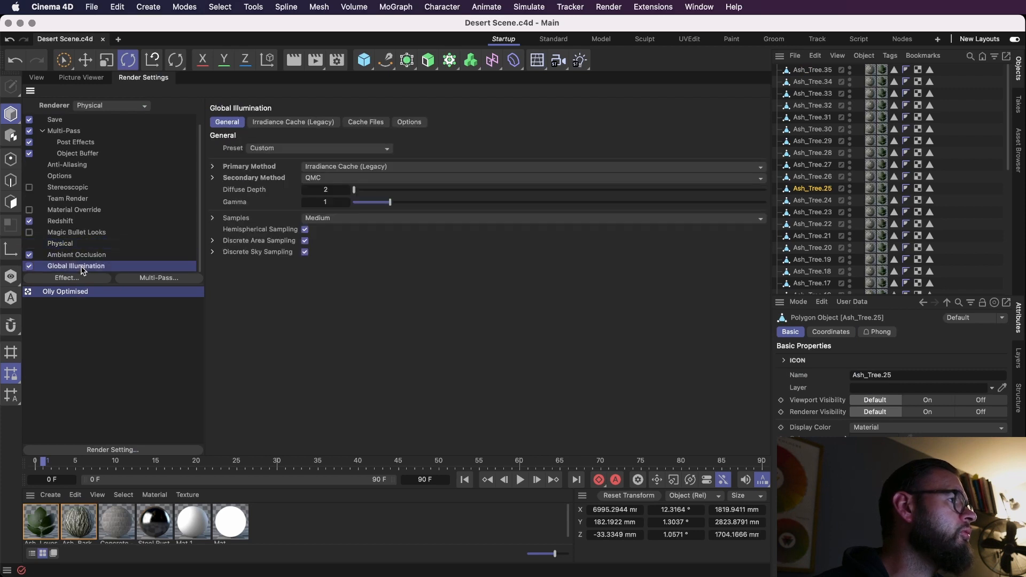
{"action": "left_click", "coordinate": [285, 121]}
{"action": "left_click", "coordinate": [34, 78]}
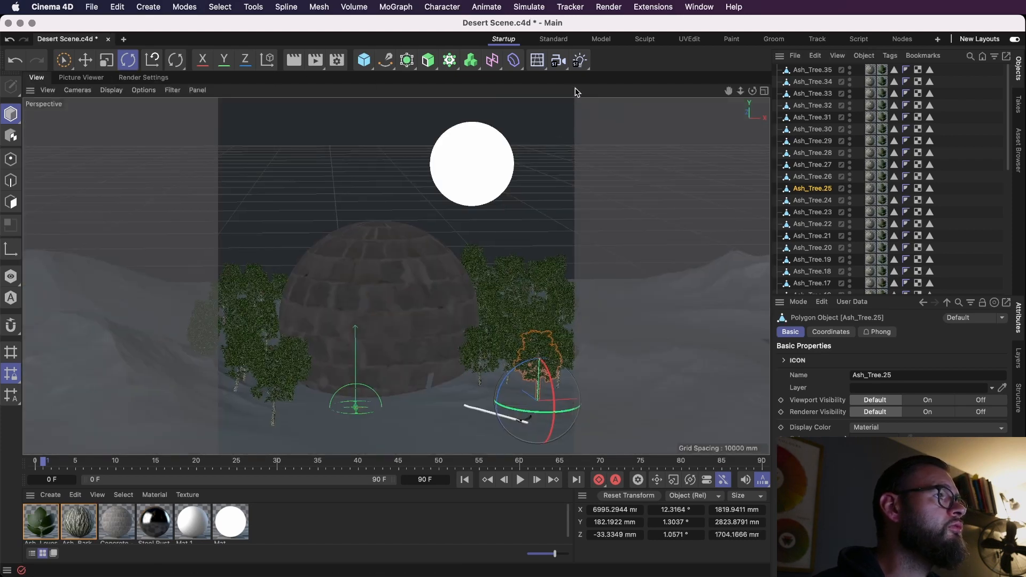
Preview the lit scene with the interactive render region covering the camera frame, and turn the preview off again.
{"action": "key", "text": "alt+r"}
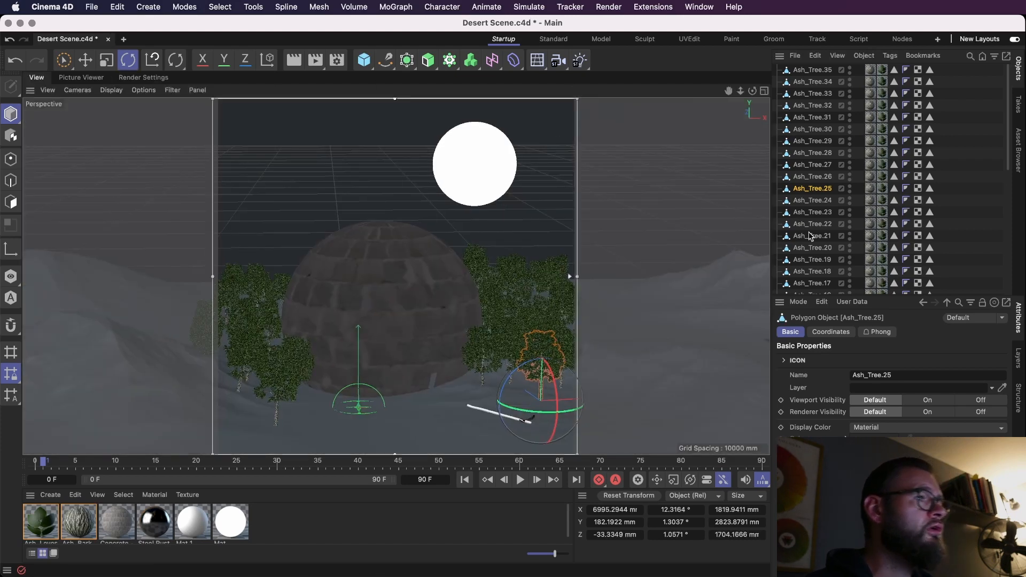
{"action": "left_click", "coordinate": [854, 203]}
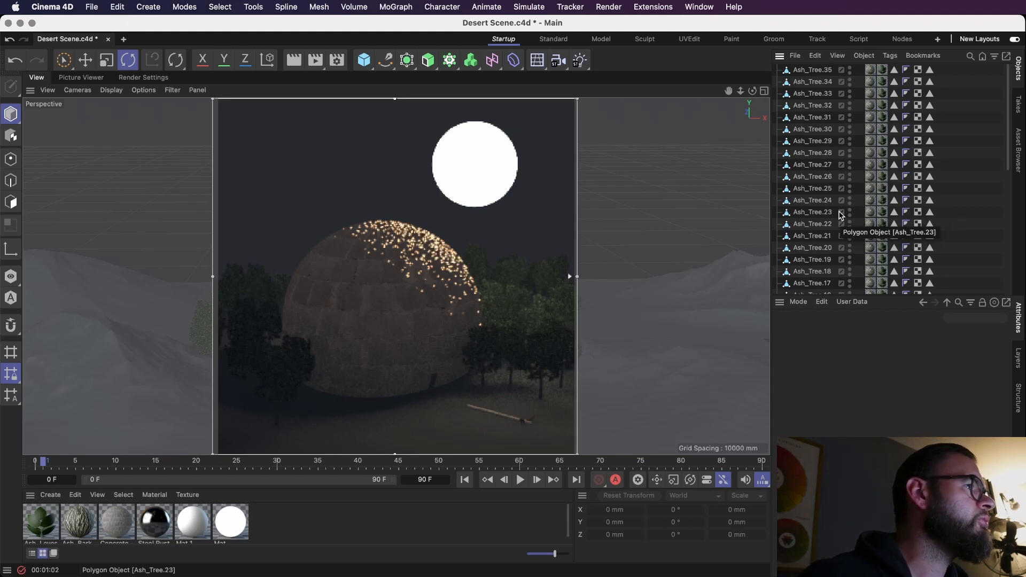
{"action": "key", "text": "alt+r"}
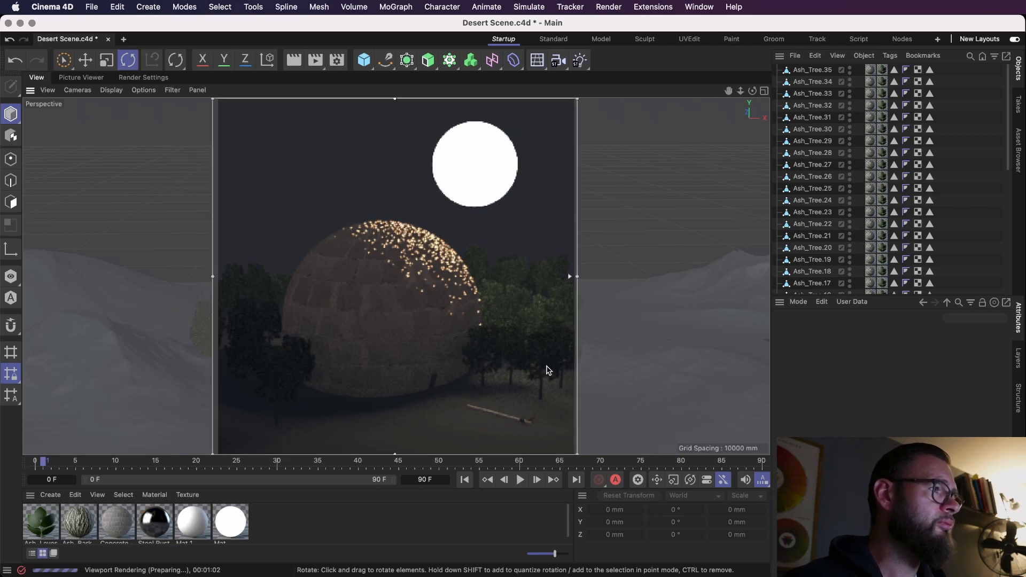
{"action": "left_click", "coordinate": [550, 371]}
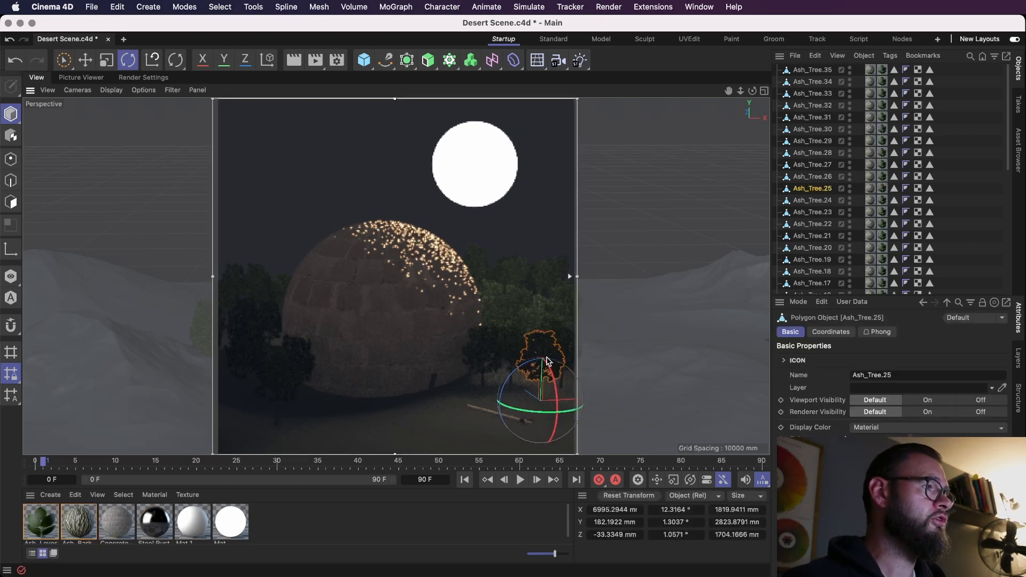
{"action": "key", "text": "alt+r"}
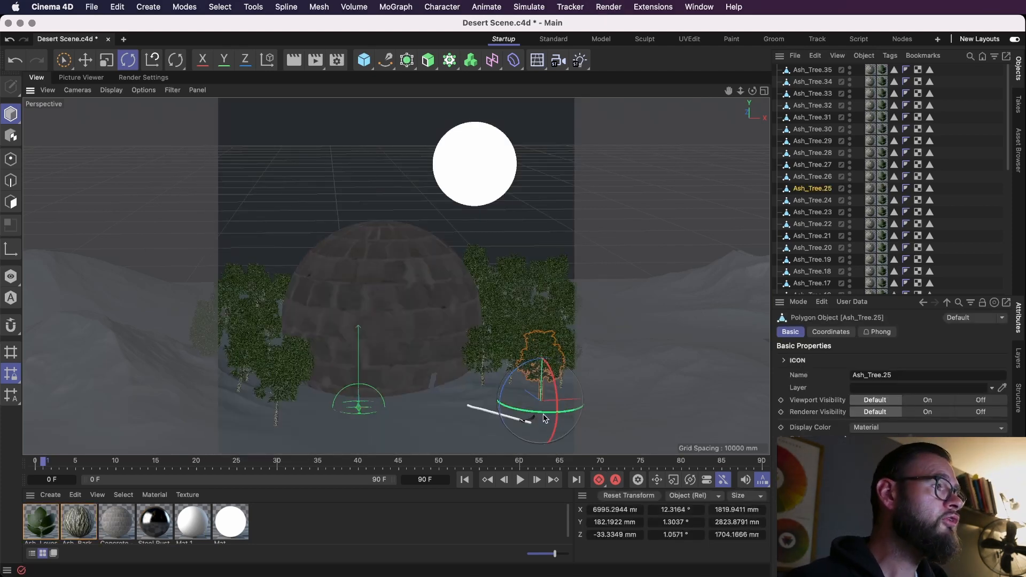
Rotate the front ash tree right of the dome to a heading of about -16° and enlarge it to about 3228 mm tall.
{"action": "left_click_drag", "start_coordinate": [546, 418], "coordinate": [517, 412]}
{"action": "key", "text": "t"}
{"action": "left_click_drag", "start_coordinate": [409, 321], "coordinate": [466, 312]}
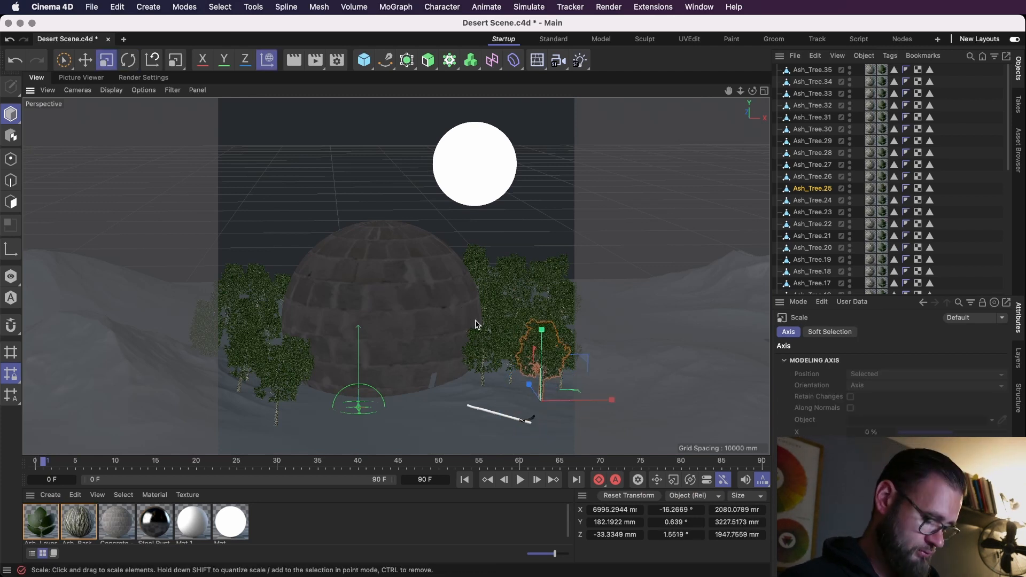
Adjust the rotation of the smaller ash trees standing beside the dome's right edge.
{"action": "left_click", "coordinate": [488, 362]}
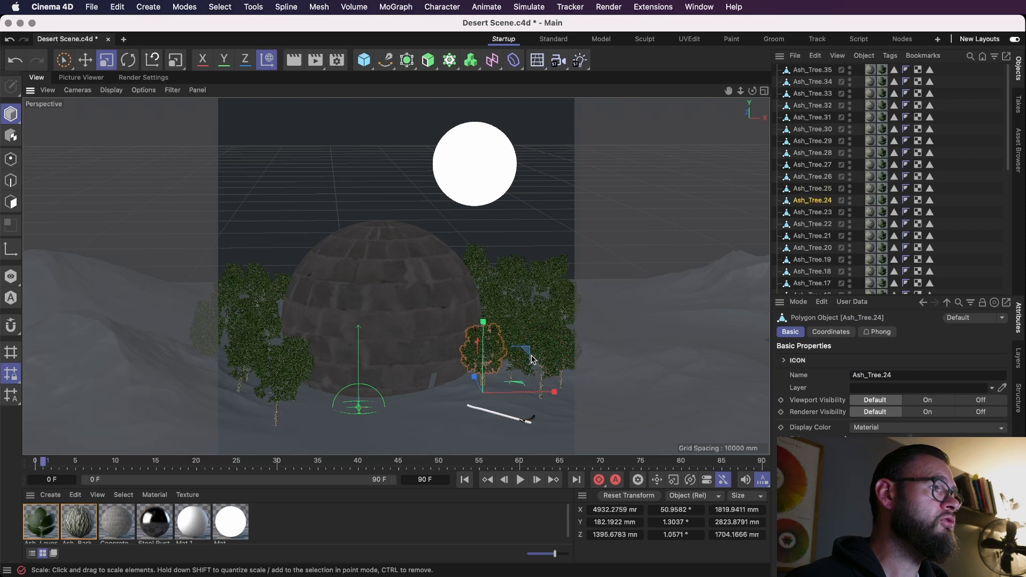
{"action": "key", "text": "r"}
{"action": "left_click_drag", "start_coordinate": [510, 409], "coordinate": [517, 381]}
{"action": "left_click", "coordinate": [517, 382]}
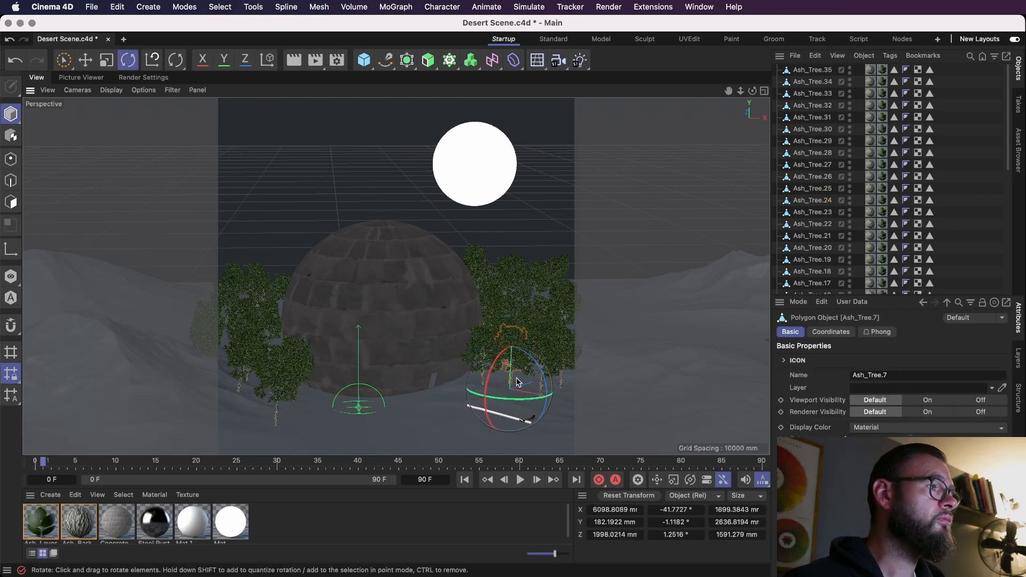
Add rotated ash tree copies to the grove right of the dome, bring the newest to about X 6463, Z 338 mm, and save.
{"action": "left_click", "coordinate": [570, 392]}
{"action": "left_click_drag", "start_coordinate": [567, 400], "coordinate": [594, 390]}
{"action": "key", "text": "e"}
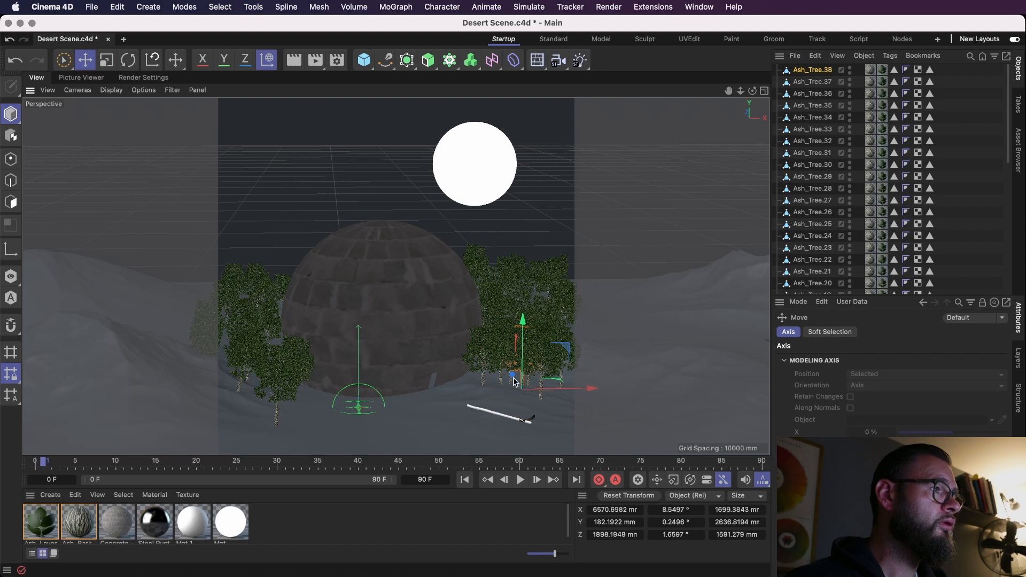
{"action": "left_click_drag", "start_coordinate": [516, 381], "coordinate": [570, 402]}
{"action": "key", "text": "super+s"}
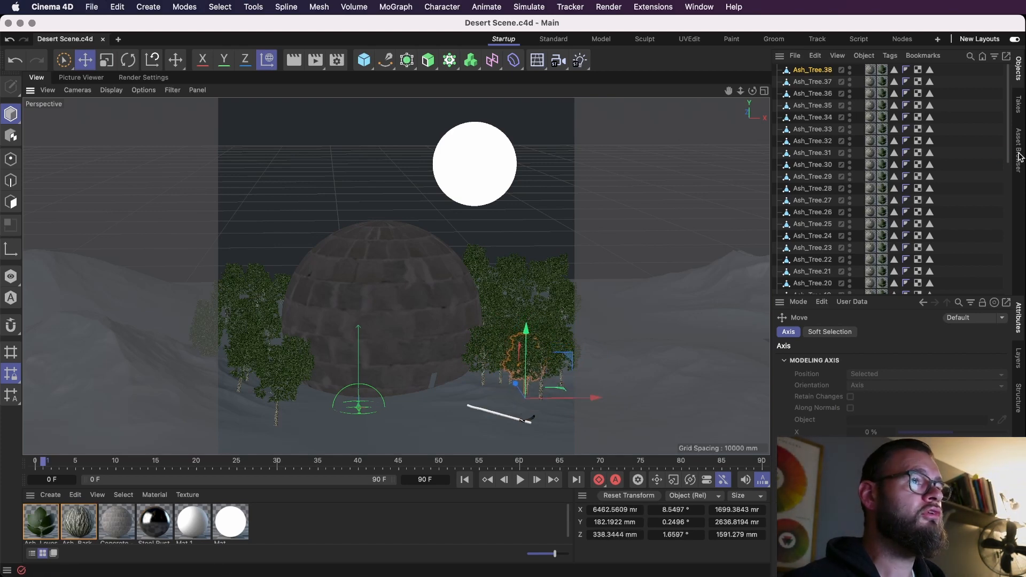
Search the asset library for "plant" and add the Bush 01 model to the scene.
{"action": "left_click", "coordinate": [1019, 156]}
{"action": "double_click", "coordinate": [829, 94]}
{"action": "type", "text": "plant"}
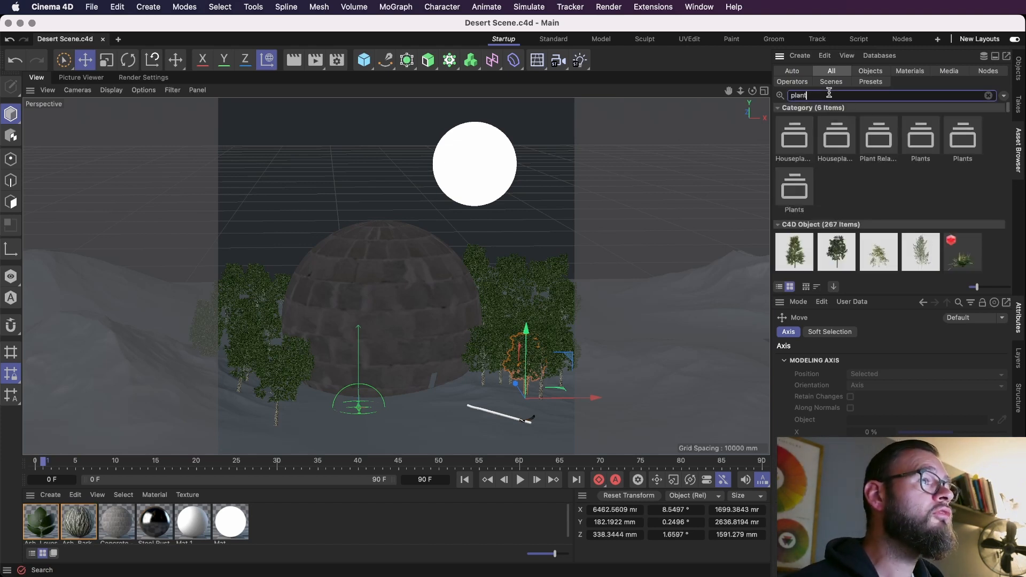
{"action": "scroll", "coordinate": [934, 190], "scroll_direction": "down", "scroll_amount": 3}
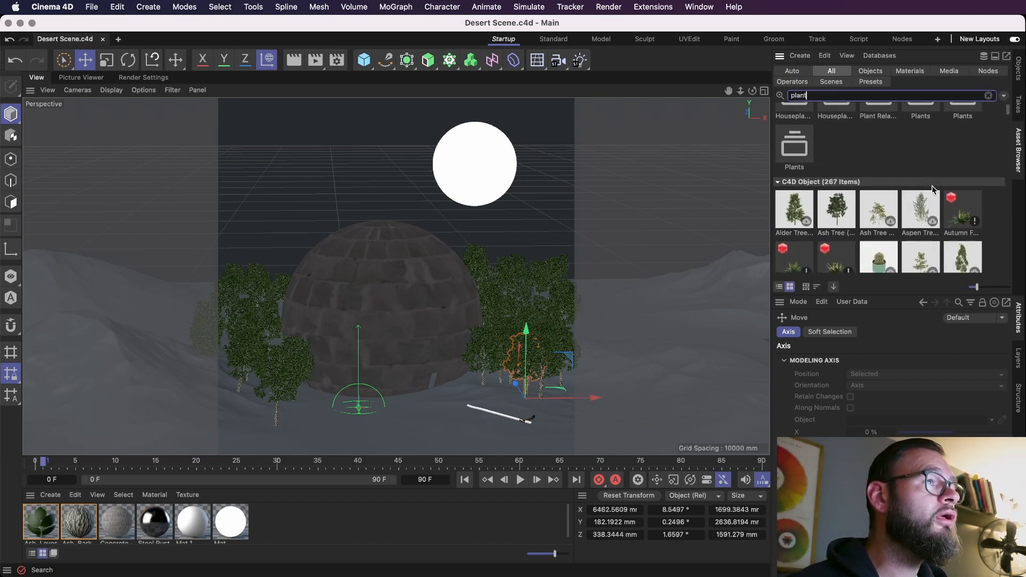
{"action": "scroll", "coordinate": [933, 190], "scroll_direction": "down", "scroll_amount": 3}
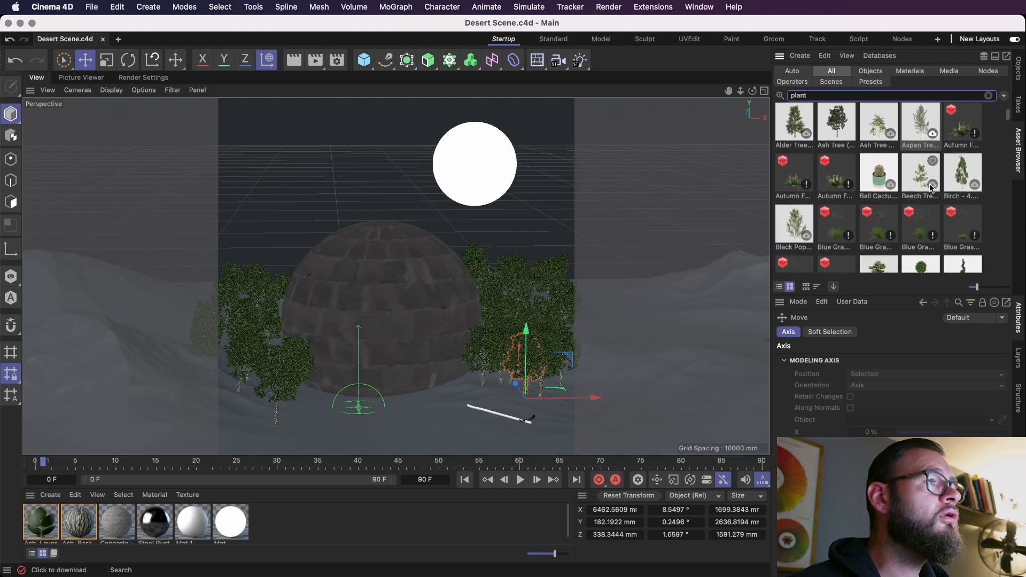
{"action": "scroll", "coordinate": [930, 187], "scroll_direction": "down", "scroll_amount": 3}
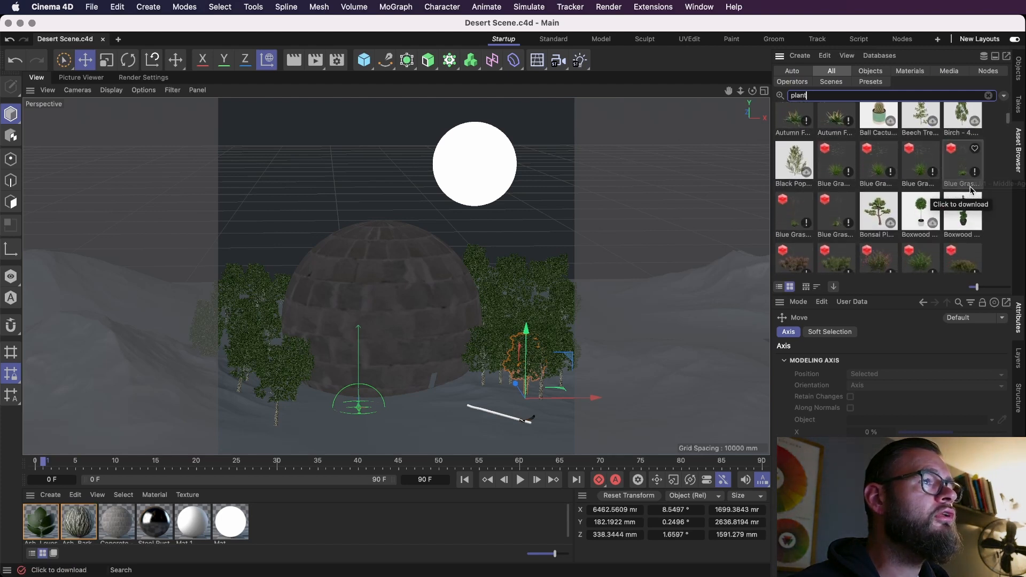
{"action": "scroll", "coordinate": [933, 216], "scroll_direction": "down", "scroll_amount": 5}
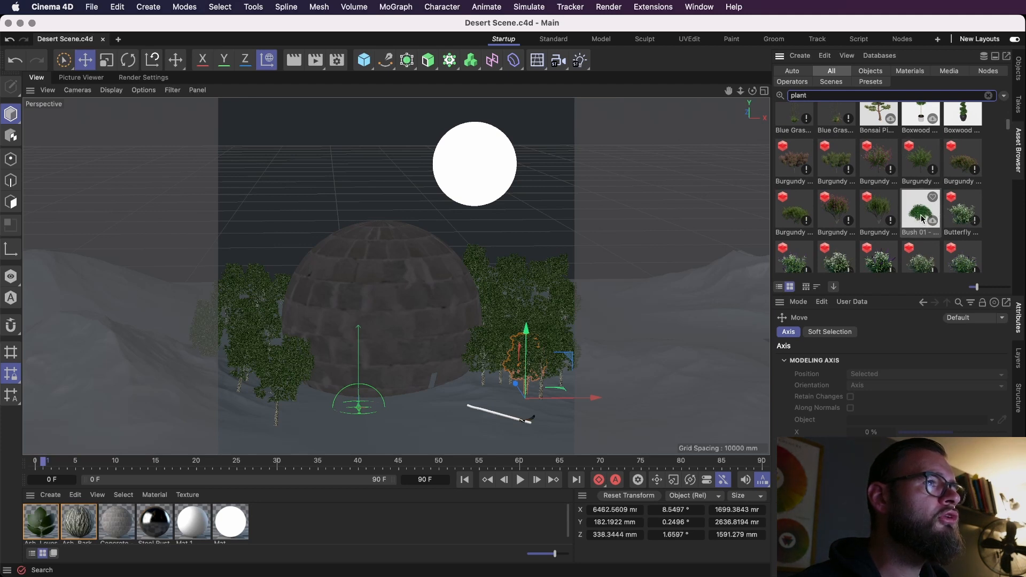
{"action": "double_click", "coordinate": [921, 218]}
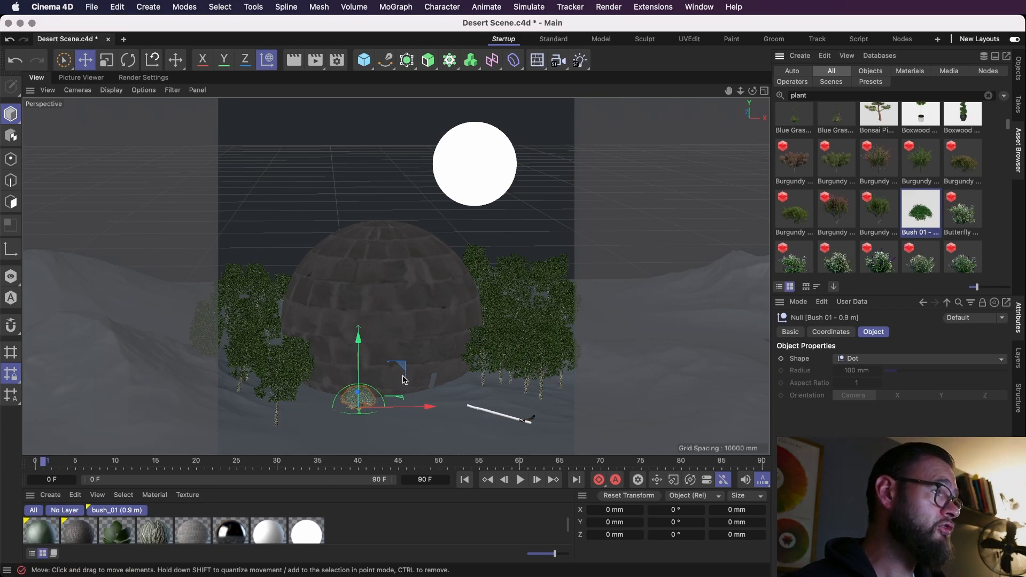
Move the bush to about X 2089, Z 120 mm in front of the dome and delete the web-link null inside it.
{"action": "left_click", "coordinate": [1019, 68]}
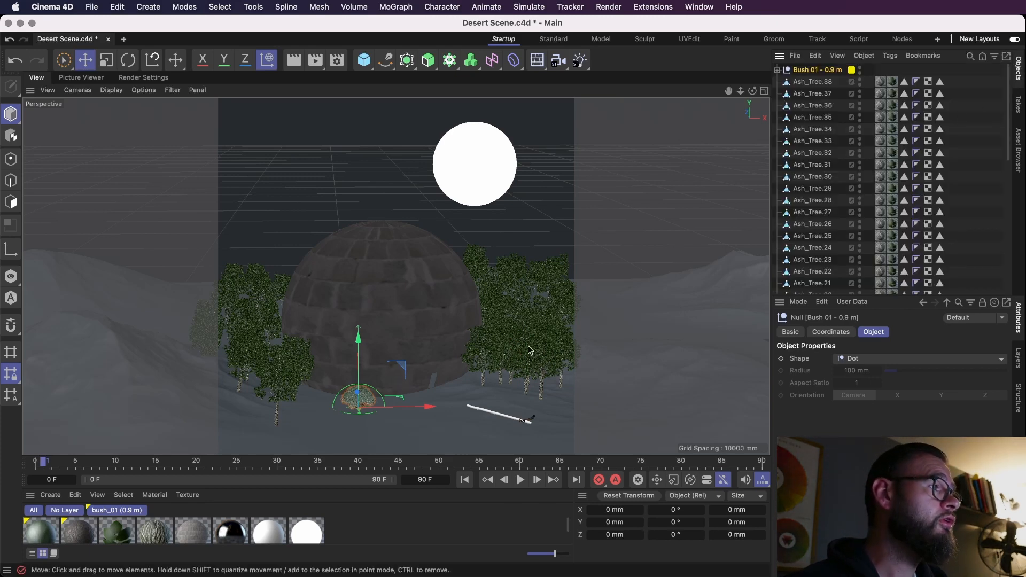
{"action": "left_click_drag", "start_coordinate": [401, 400], "coordinate": [455, 398]}
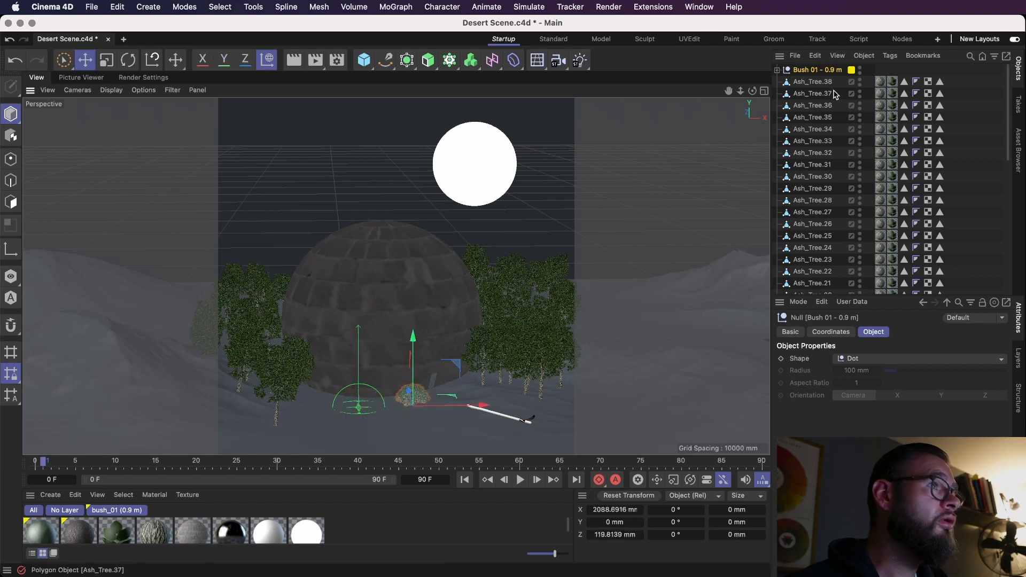
{"action": "left_click", "coordinate": [778, 69]}
{"action": "left_click", "coordinate": [817, 82]}
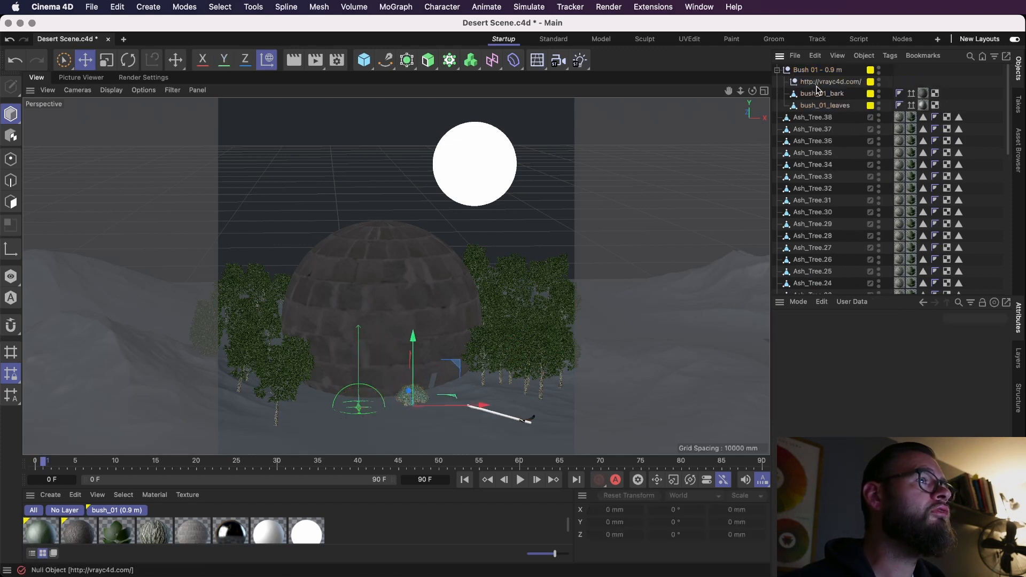
{"action": "key", "text": "Delete"}
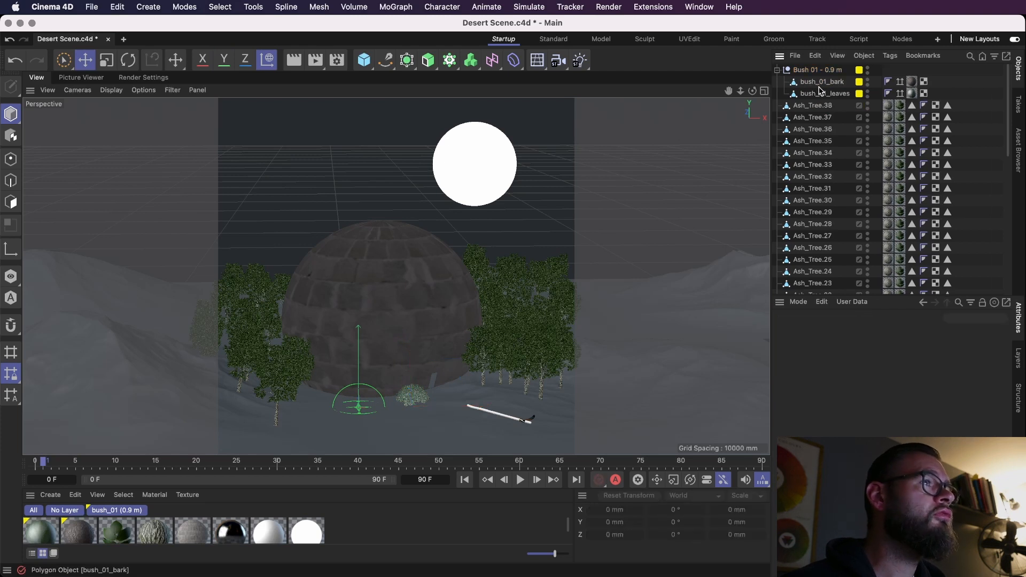
{"action": "left_click", "coordinate": [778, 69]}
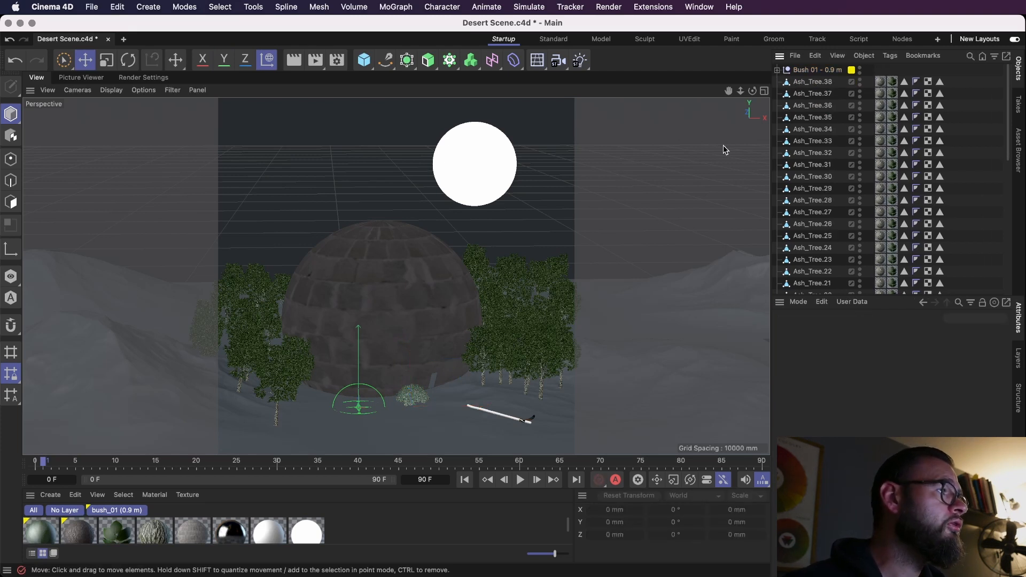
Take the bark and leaves meshes out of the bush group, and delete the empty group and the bark mesh.
{"action": "left_click", "coordinate": [778, 69]}
{"action": "left_click", "coordinate": [818, 82]}
{"action": "left_click_drag", "start_coordinate": [812, 97], "coordinate": [819, 75]}
{"action": "left_click", "coordinate": [817, 95]}
{"action": "key", "text": "Delete"}
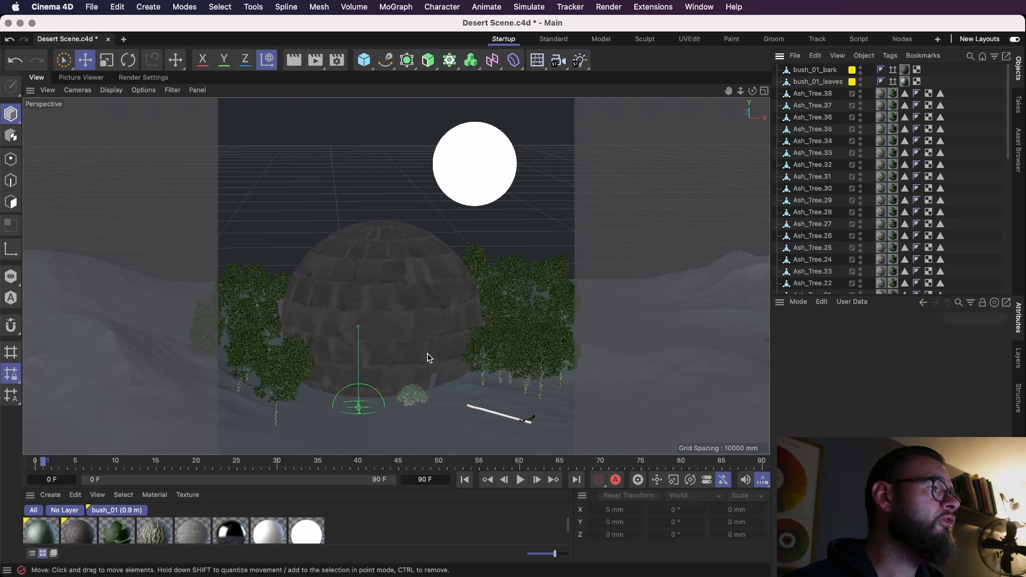
{"action": "left_click", "coordinate": [811, 72]}
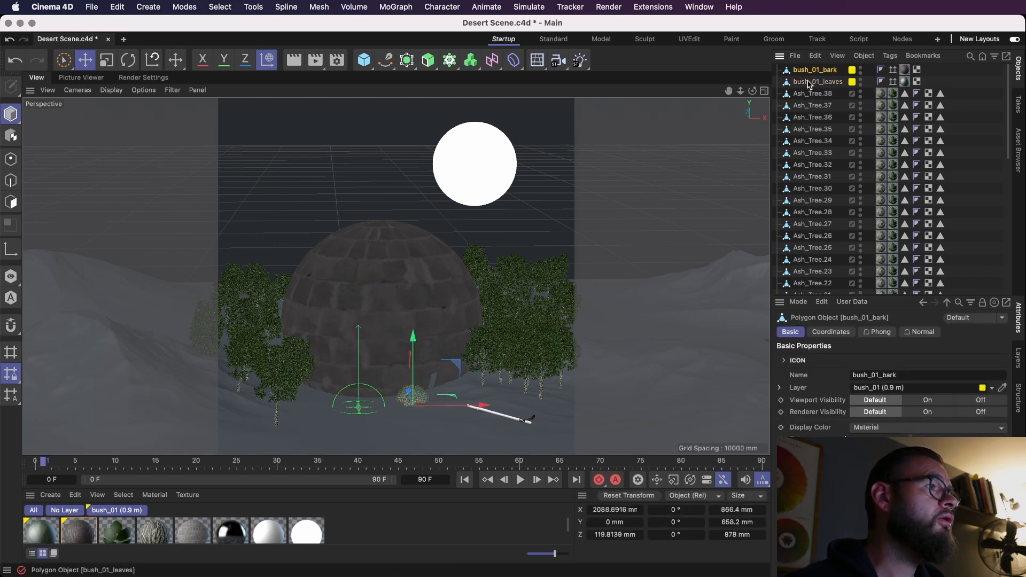
{"action": "left_click", "coordinate": [810, 83]}
Copy the bush to the foot of the trees left of the dome, shrunk to about 775 mm tall with a heading of about -70°.
{"action": "key", "text": "e"}
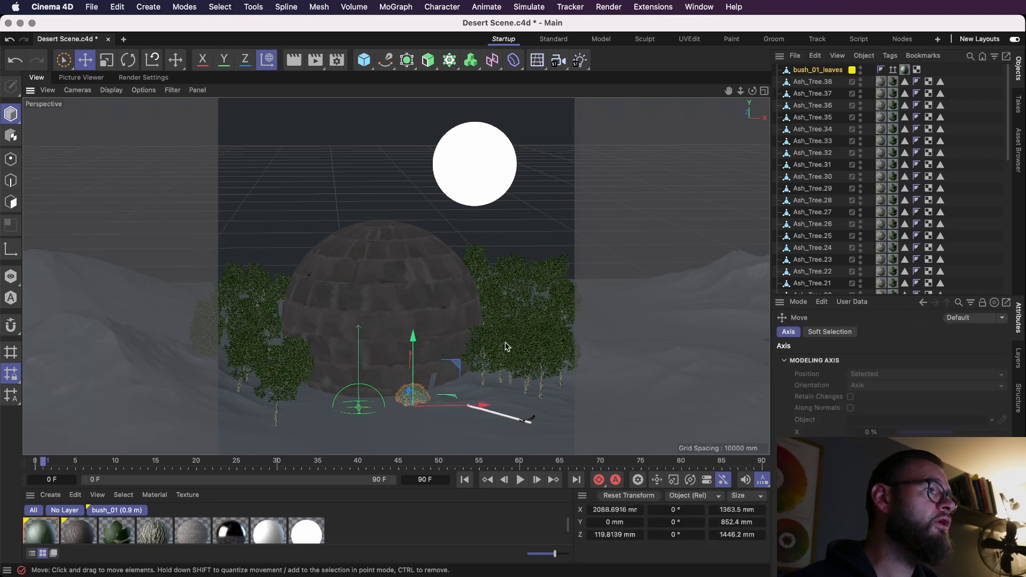
{"action": "left_click_drag", "start_coordinate": [454, 398], "coordinate": [317, 393]}
{"action": "key", "text": "t"}
{"action": "key", "text": "r"}
{"action": "key", "text": "e"}
{"action": "key", "text": "r"}
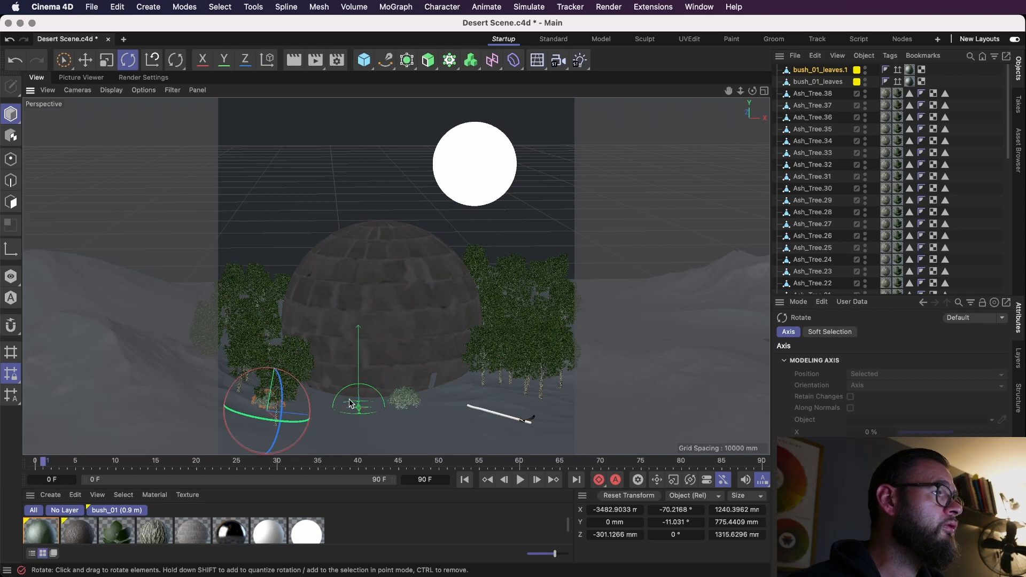
{"action": "key", "text": "e"}
{"action": "key", "text": "super+z"}
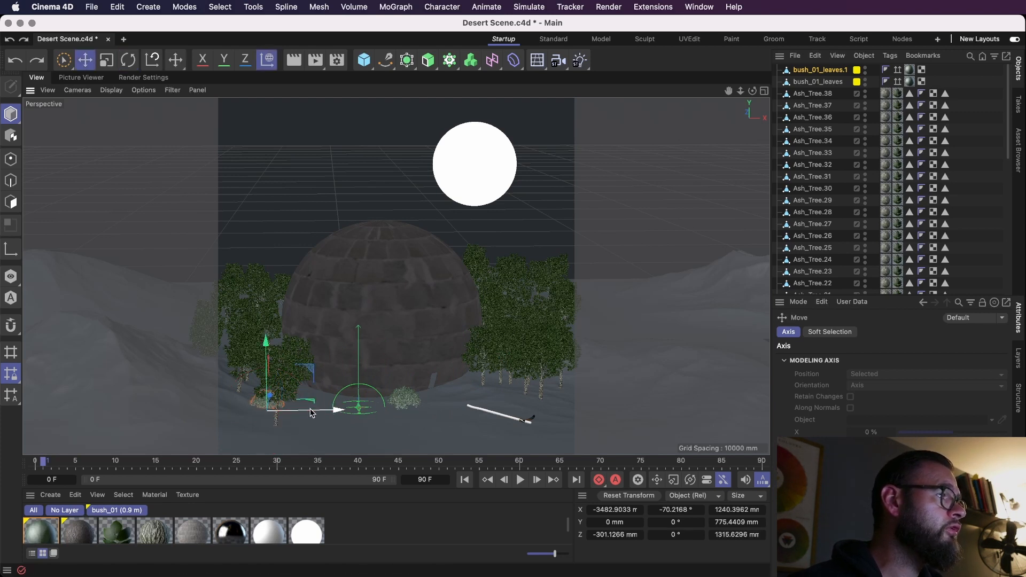
Copy the left bush to about X 5411, Y 388, Z -210 mm by the right trees, tilt it about -4.6°, and save.
{"action": "left_click_drag", "start_coordinate": [327, 414], "coordinate": [535, 384]}
{"action": "key", "text": "r"}
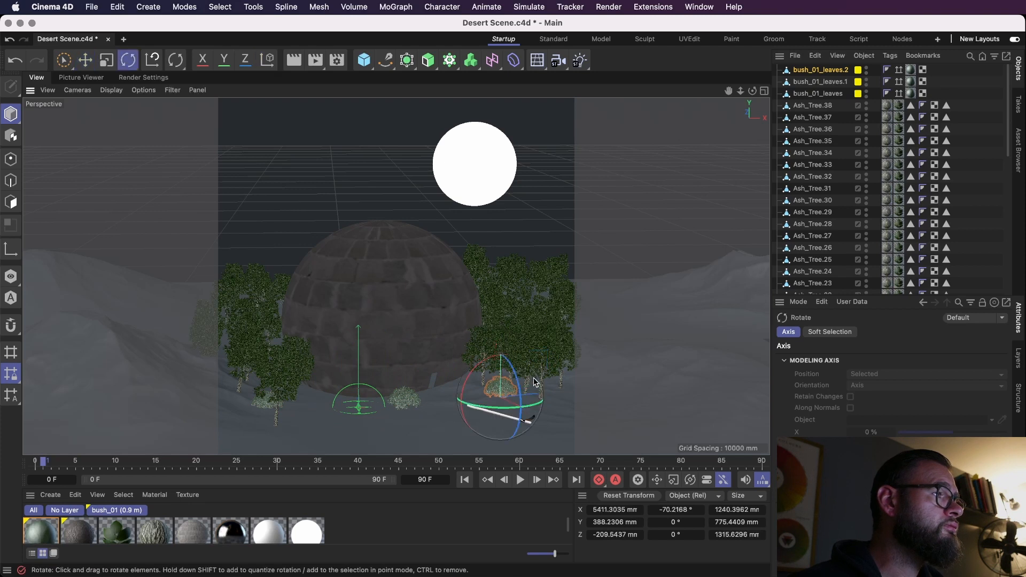
{"action": "left_click_drag", "start_coordinate": [483, 364], "coordinate": [495, 384]}
{"action": "key", "text": "super+s"}
Move the newest bush closer to the original bush in front of the dome, and select the original one.
{"action": "key", "text": "e"}
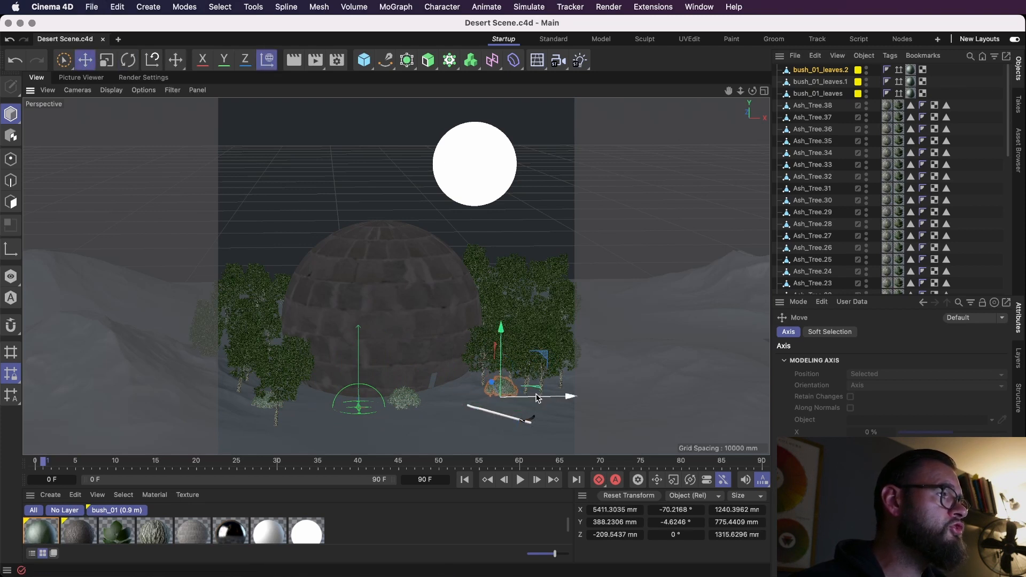
{"action": "left_click_drag", "start_coordinate": [537, 393], "coordinate": [447, 400]}
{"action": "left_click", "coordinate": [399, 402]}
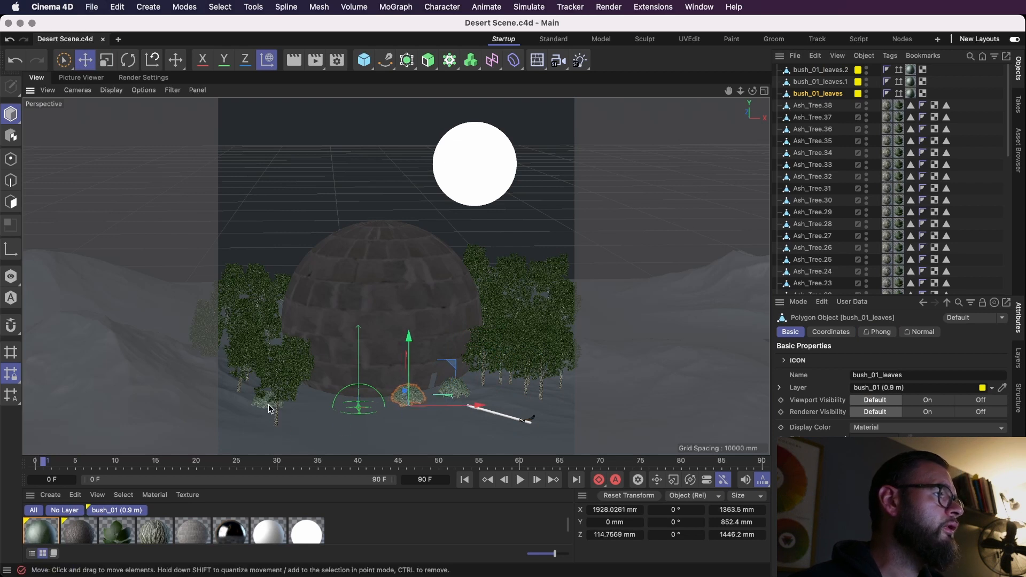
Move the far-left bush beside the original in front of the dome, about X 1217, Z -299 mm, with a heading of about -142°.
{"action": "left_click", "coordinate": [297, 404]}
{"action": "left_click_drag", "start_coordinate": [267, 408], "coordinate": [353, 421]}
{"action": "key", "text": "r"}
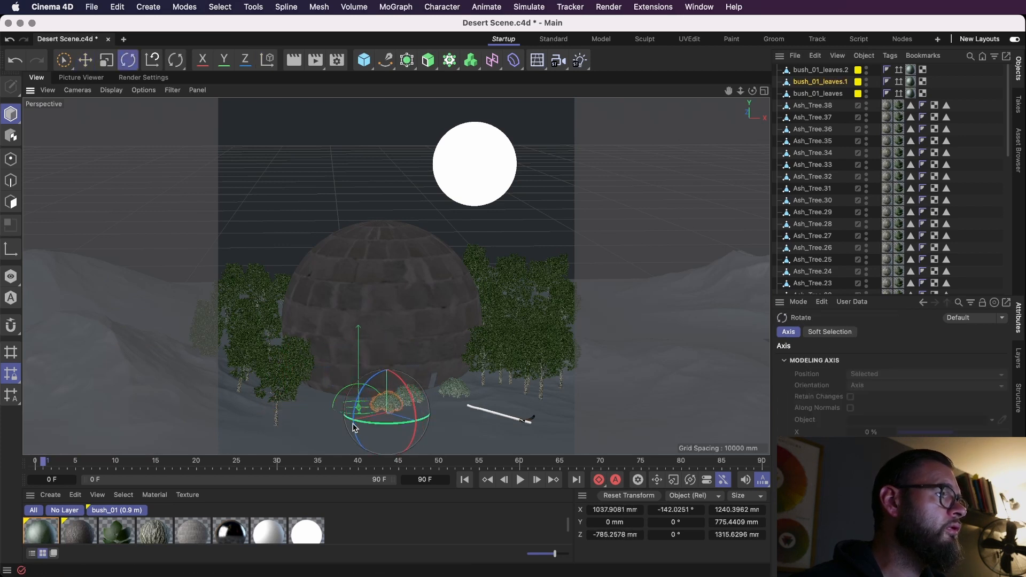
{"action": "key", "text": "e"}
{"action": "key", "text": "w"}
{"action": "left_click_drag", "start_coordinate": [428, 403], "coordinate": [426, 402]}
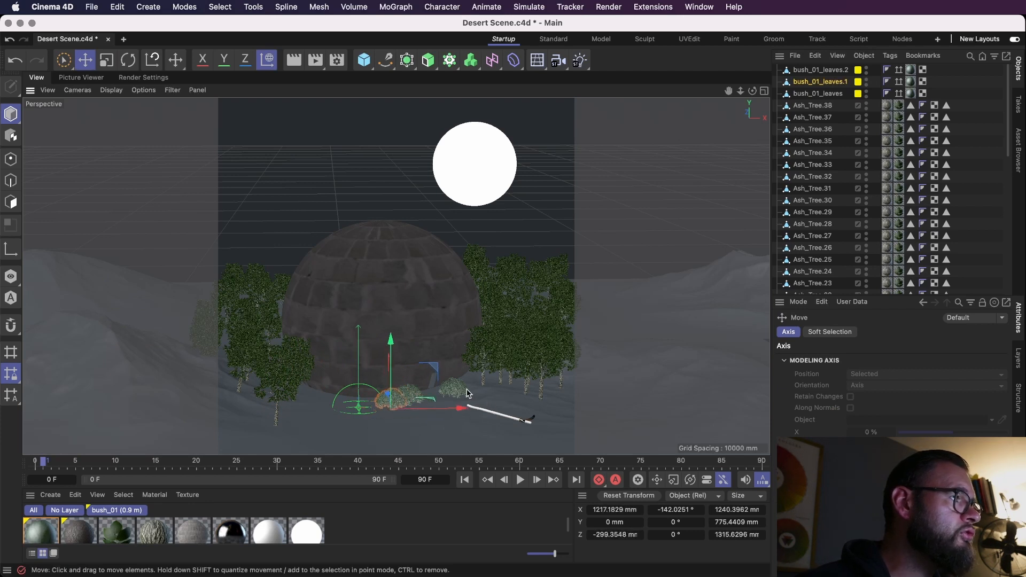
{"action": "left_click", "coordinate": [450, 396]}
{"action": "left_click_drag", "start_coordinate": [493, 392], "coordinate": [508, 386]}
{"action": "key", "text": "t"}
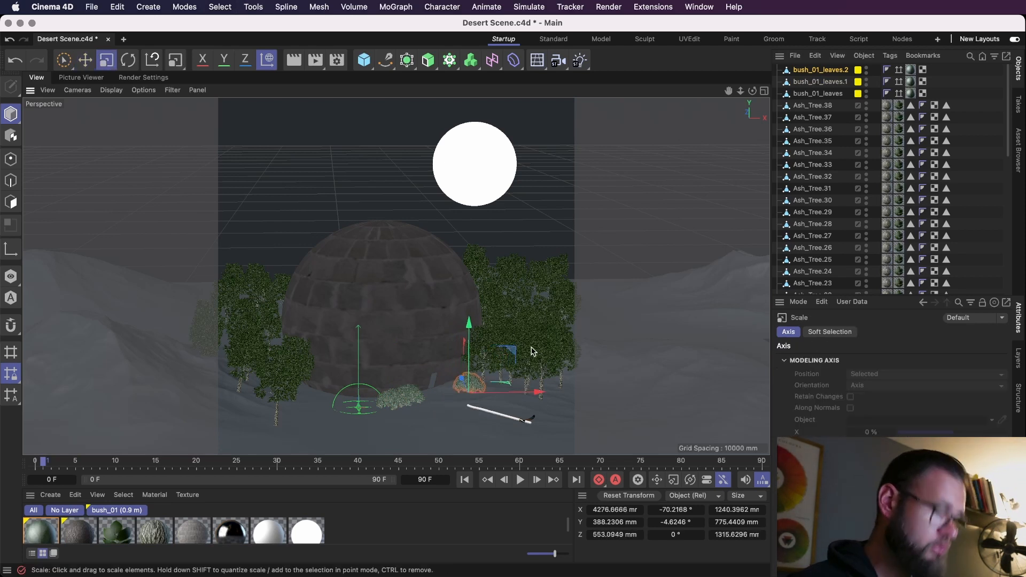
{"action": "key", "text": "super+z"}
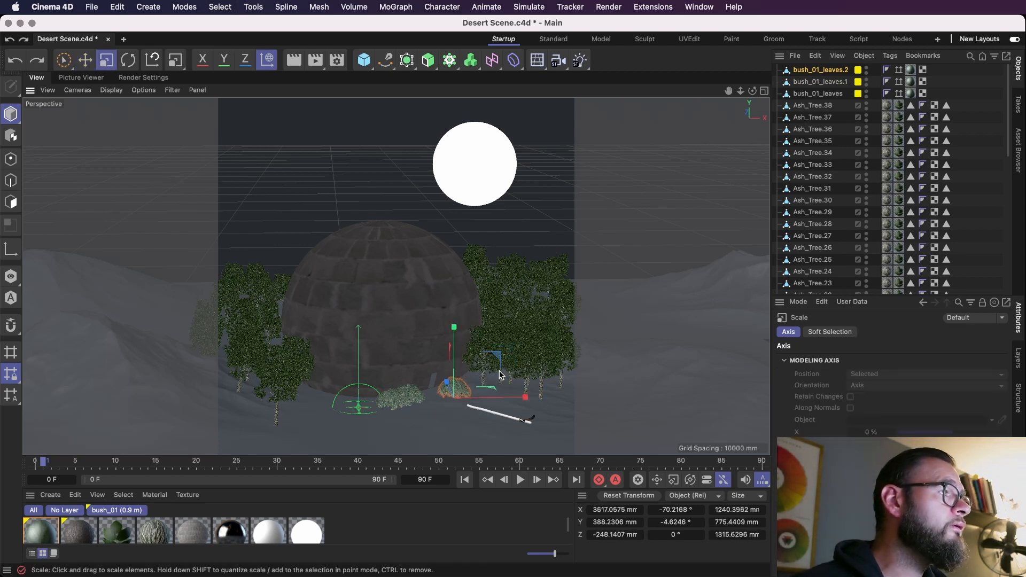
Copy the bush near the dome's doorway toward the right trees, about X 4397, Z 448 mm, shrunk to about 664 mm tall.
{"action": "key", "text": "e"}
{"action": "mouse_move", "coordinate": [497, 389]}
{"action": "left_mouse_down", "text": "ctrl"}
{"action": "mouse_move", "coordinate": [507, 381]}
{"action": "mouse_move", "coordinate": [463, 387]}
{"action": "mouse_move", "coordinate": [509, 386]}
{"action": "left_mouse_up", "text": "ctrl"}
{"action": "key", "text": "r"}
{"action": "key", "text": "t"}
{"action": "key", "text": "e"}
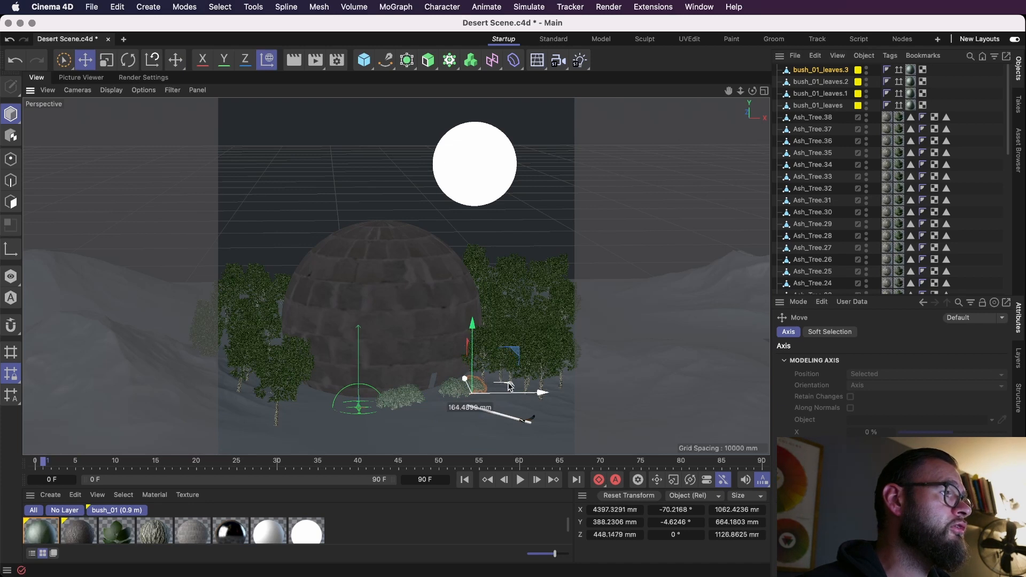
Duplicate the leftmost bush in front of the dome and place a smaller copy just to its left.
{"action": "left_click", "coordinate": [392, 409]}
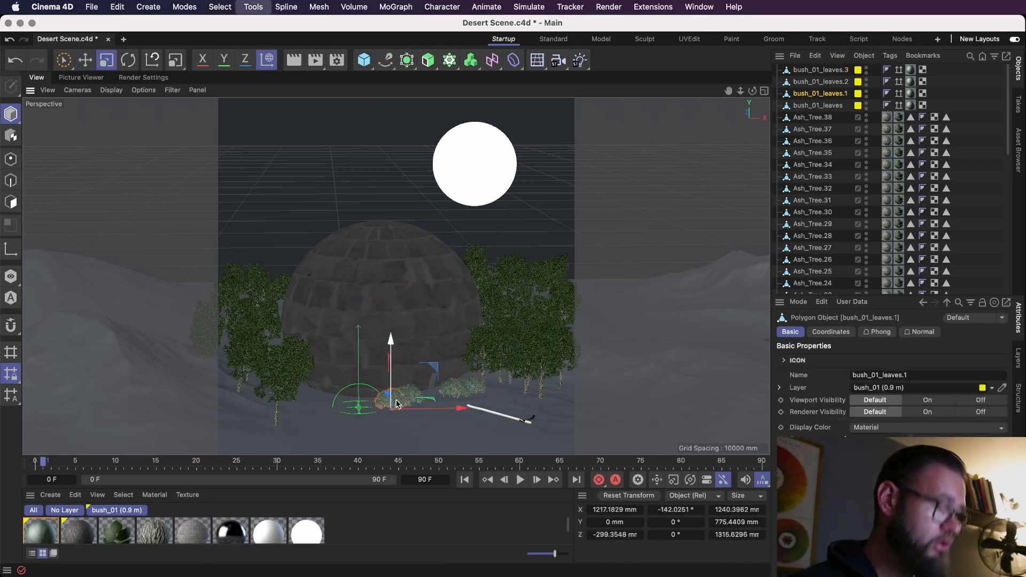
{"action": "key", "text": "t"}
{"action": "left_click_drag", "start_coordinate": [465, 394], "coordinate": [407, 402]}
{"action": "key", "text": "e"}
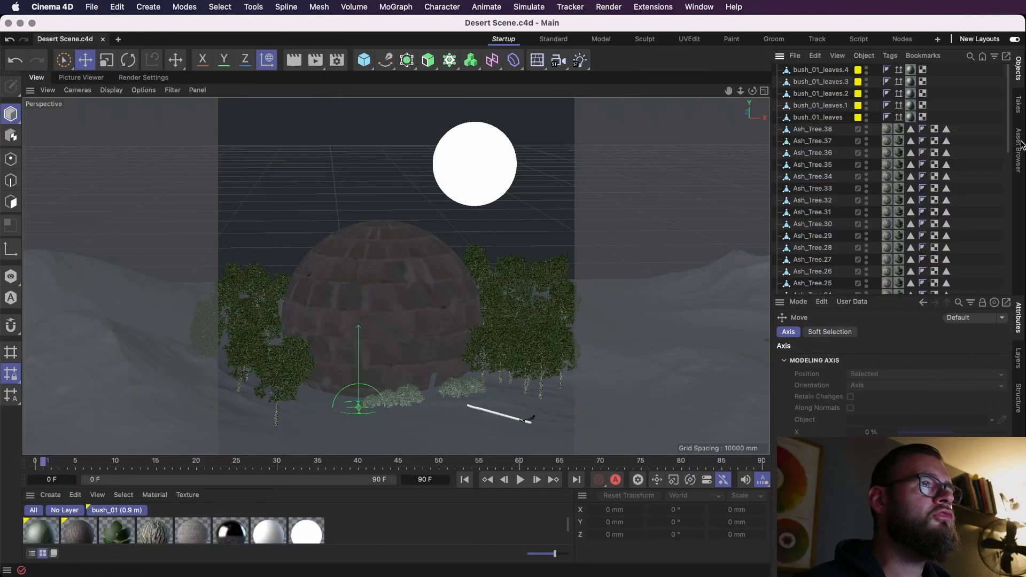
Search the Asset Browser for "charac" and look through the matching assets.
{"action": "left_click", "coordinate": [1021, 145]}
{"action": "double_click", "coordinate": [868, 95]}
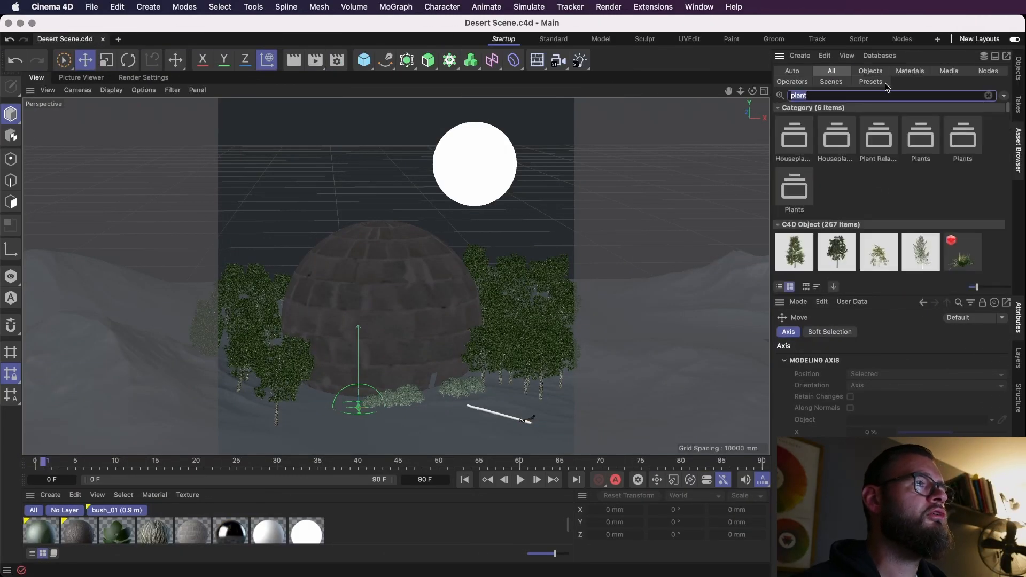
{"action": "type", "text": "charac"}
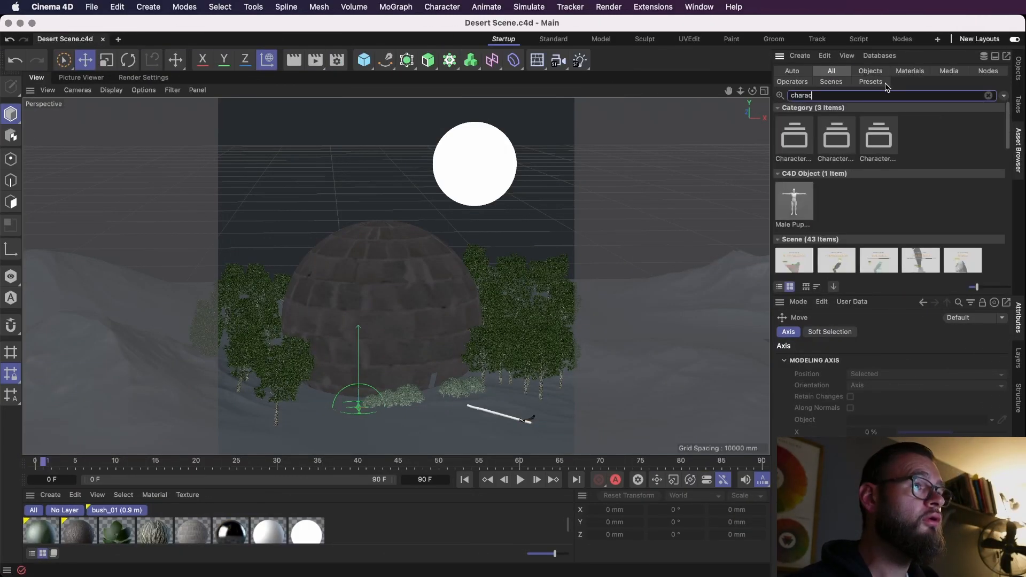
{"action": "mouse_move", "coordinate": [1009, 127]}
{"action": "left_mouse_down"}
{"action": "mouse_move", "coordinate": [1005, 241]}
{"action": "mouse_move", "coordinate": [999, 142]}
{"action": "mouse_move", "coordinate": [1002, 276]}
{"action": "mouse_move", "coordinate": [989, 125]}
{"action": "left_mouse_up"}
Search the assets for "human" and add the Casual 03b - Running figure to the scene.
{"action": "double_click", "coordinate": [857, 98]}
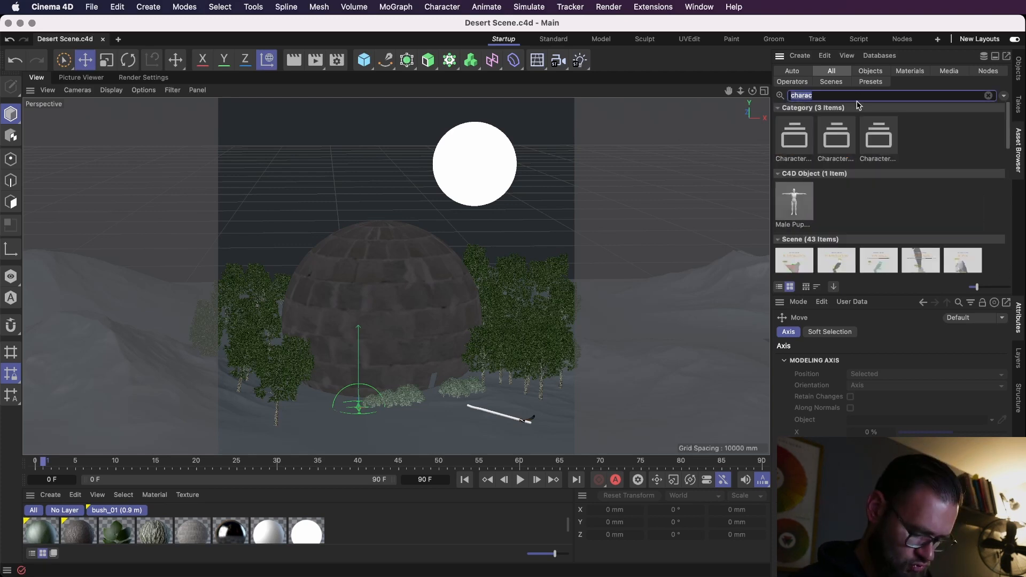
{"action": "type", "text": "human"}
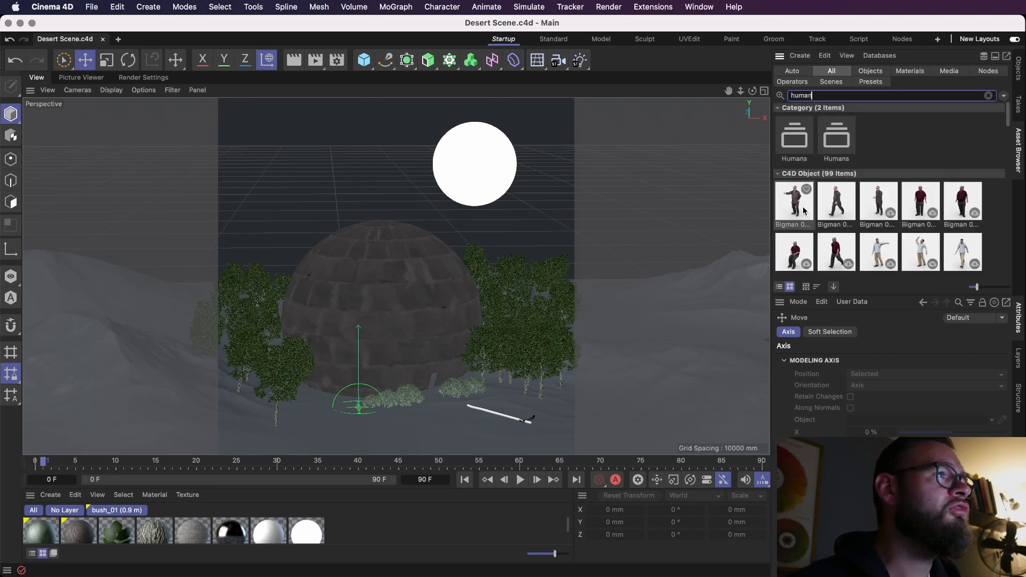
{"action": "left_click_drag", "start_coordinate": [1010, 114], "coordinate": [1009, 134]}
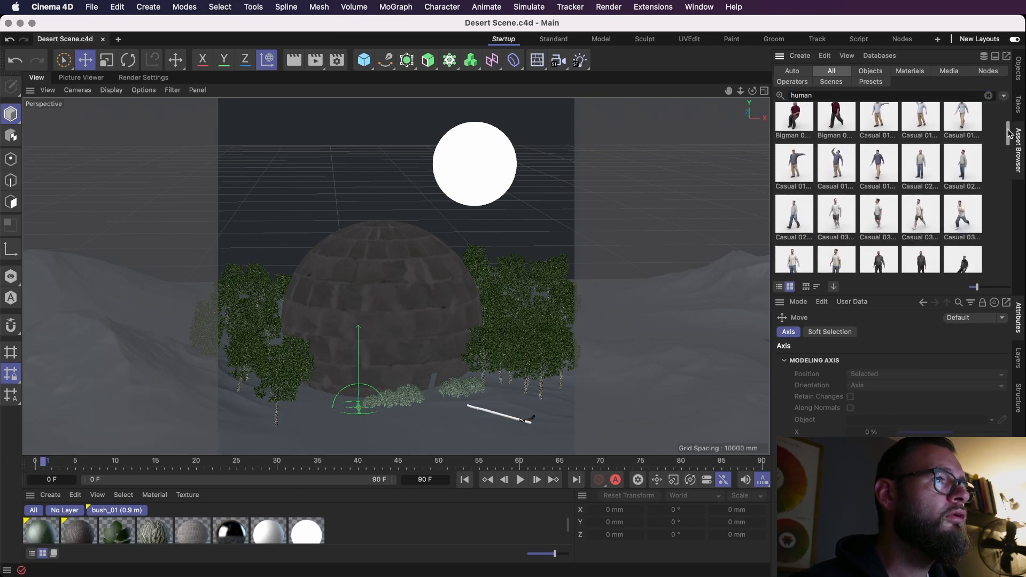
{"action": "double_click", "coordinate": [964, 214]}
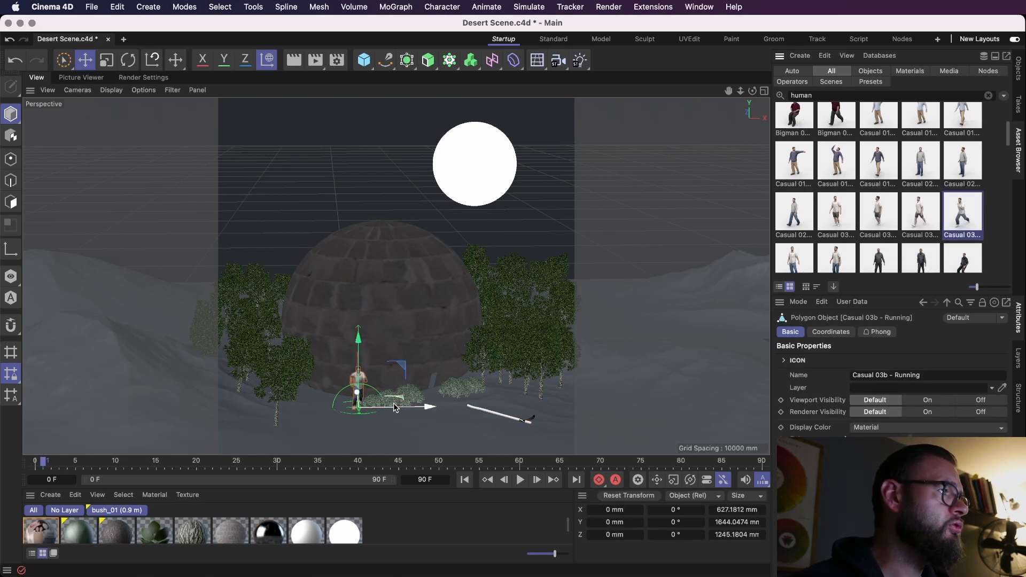
Shrink the running figure to about 689 mm tall, place it near the doorway at about X 3153, Z 1762 mm, and save.
{"action": "left_click_drag", "start_coordinate": [401, 411], "coordinate": [484, 411]}
{"action": "key", "text": "t"}
{"action": "left_click_drag", "start_coordinate": [539, 344], "coordinate": [265, 415]}
{"action": "key", "text": "e"}
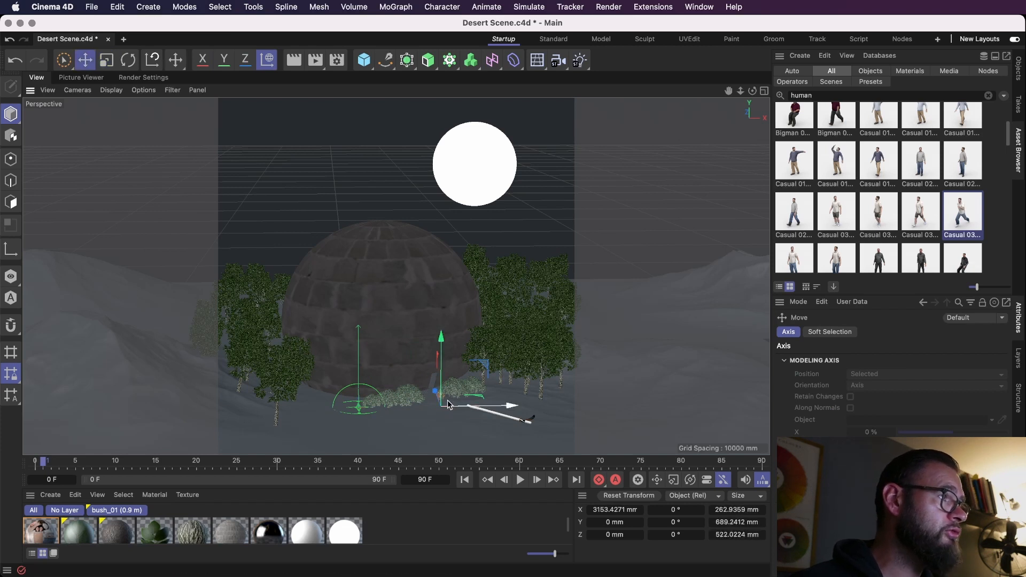
{"action": "mouse_move", "coordinate": [436, 396]}
{"action": "left_mouse_down"}
{"action": "mouse_move", "coordinate": [432, 406]}
{"action": "mouse_move", "coordinate": [432, 386]}
{"action": "left_mouse_up"}
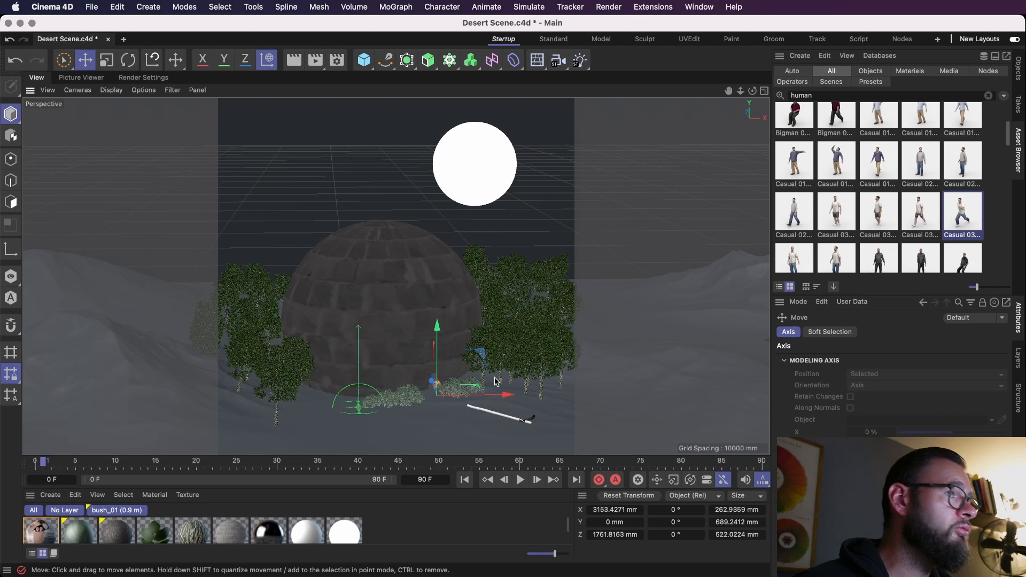
{"action": "left_click", "coordinate": [1019, 68]}
{"action": "key", "text": "super+s"}
Apply a Polygon Reduction generator to each of the three kept bushes and preview the scene with the interactive render.
{"action": "key", "text": "o"}
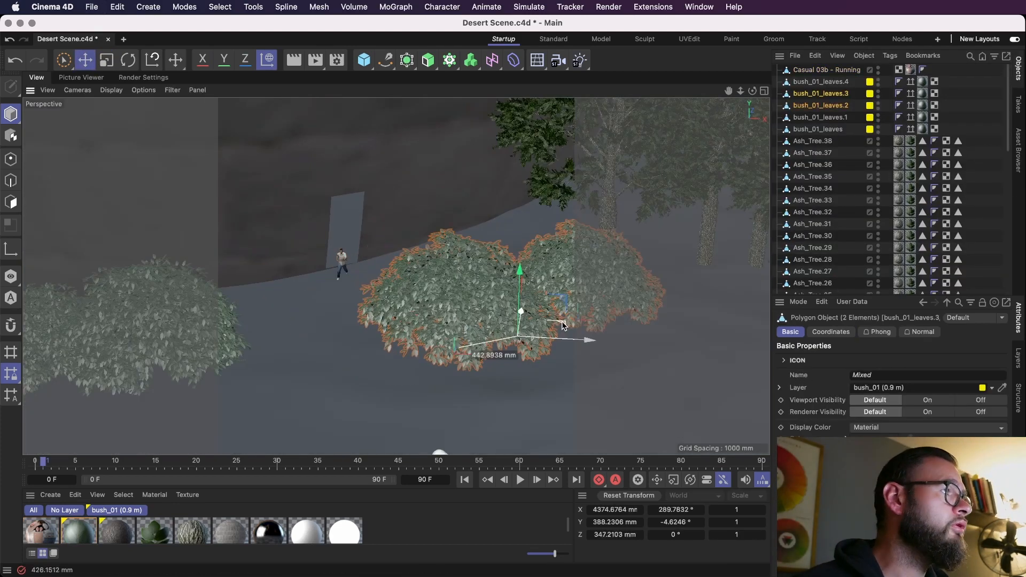
{"action": "key", "text": "alt+r"}
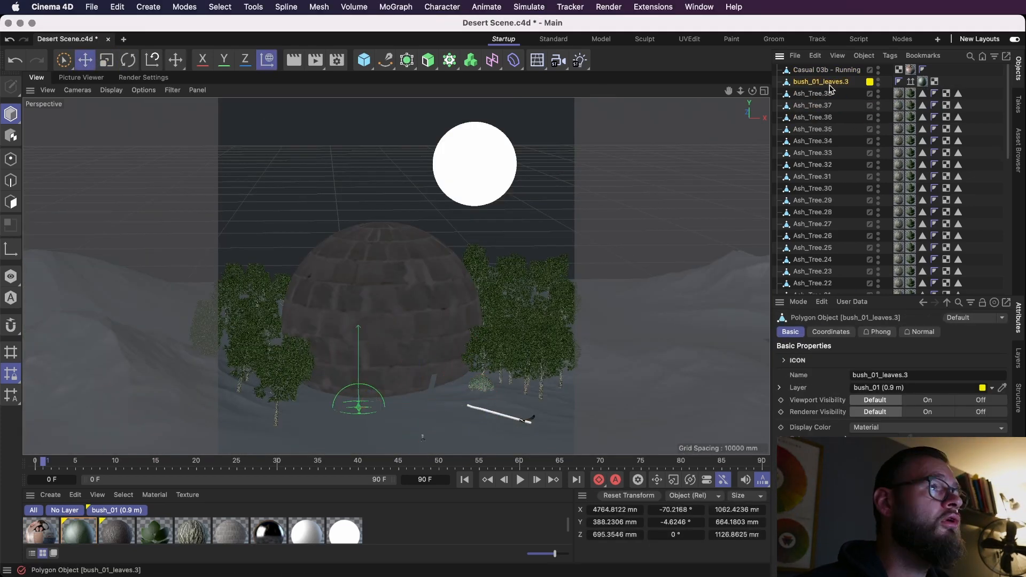
{"action": "left_click", "coordinate": [886, 70]}
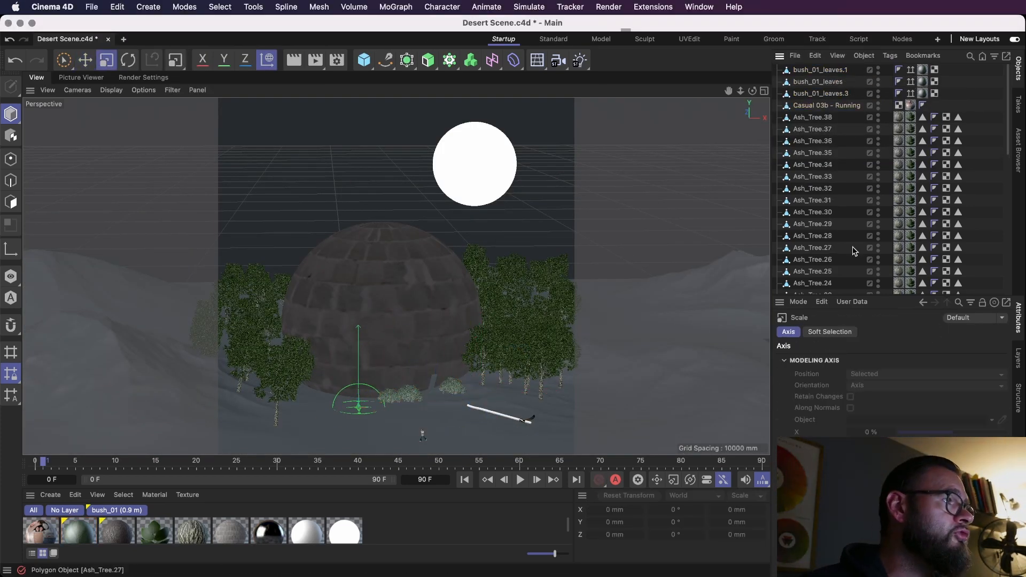
{"action": "key", "text": "alt+r"}
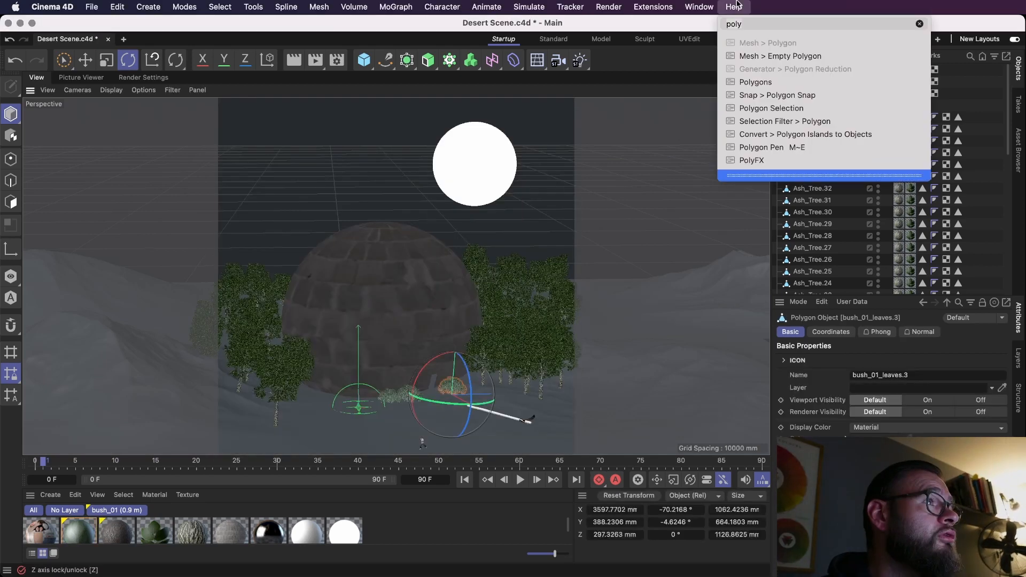
{"action": "key", "text": "Return"}
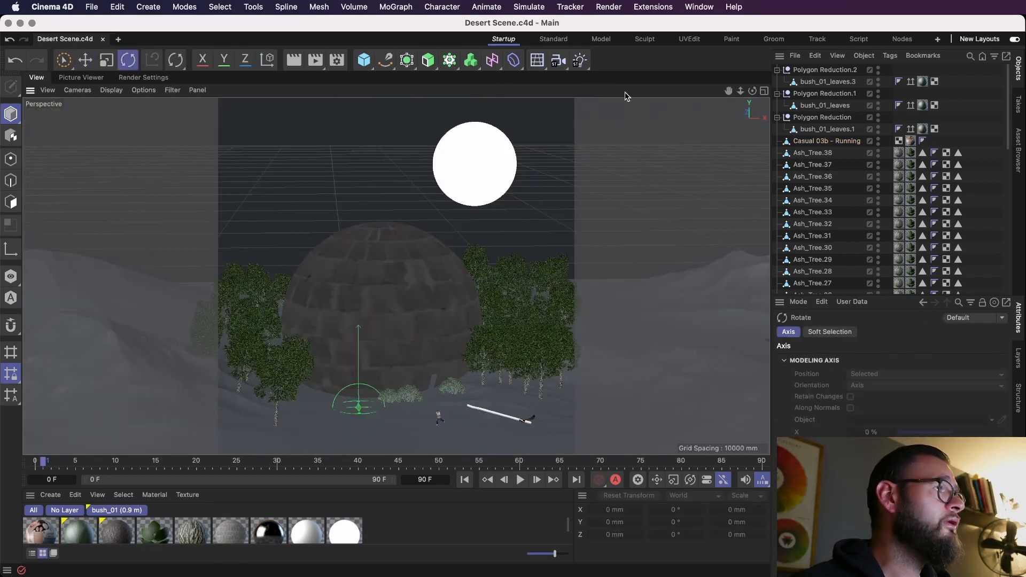
{"action": "key", "text": "alt+r"}
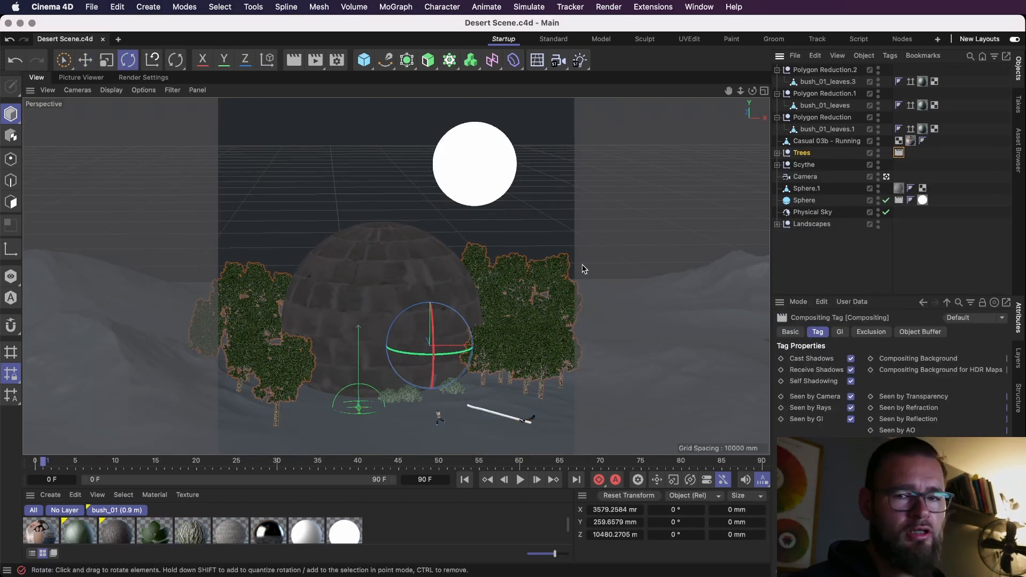
{"action": "right_click", "coordinate": [817, 190]}
{"action": "mouse_move", "coordinate": [867, 345]}
{"action": "left_click", "coordinate": [1015, 372]}
{"action": "key", "text": "ctrl+b"}
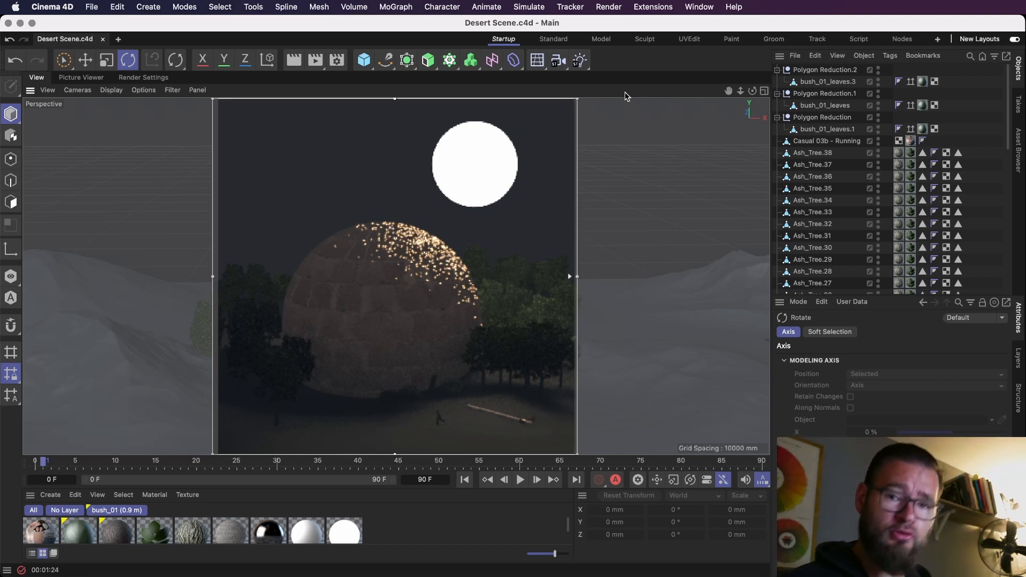
Group all the Ash_Tree objects, from Ash_Tree to Ash_Tree.38, under one null and save the scene.
{"action": "key", "text": "super+s"}
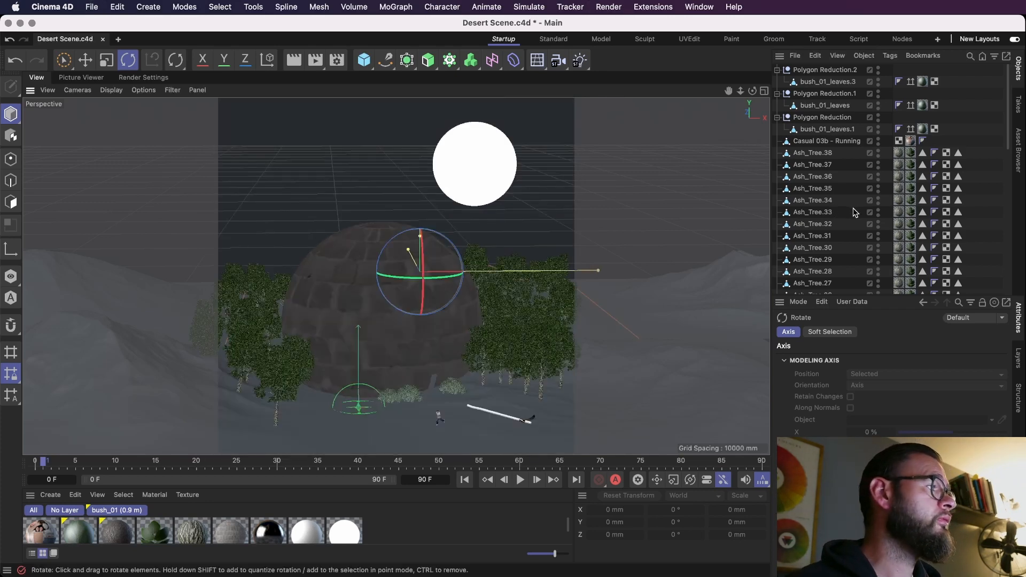
{"action": "scroll", "coordinate": [854, 211], "scroll_direction": "down", "scroll_amount": 12}
{"action": "left_click", "coordinate": [835, 217]}
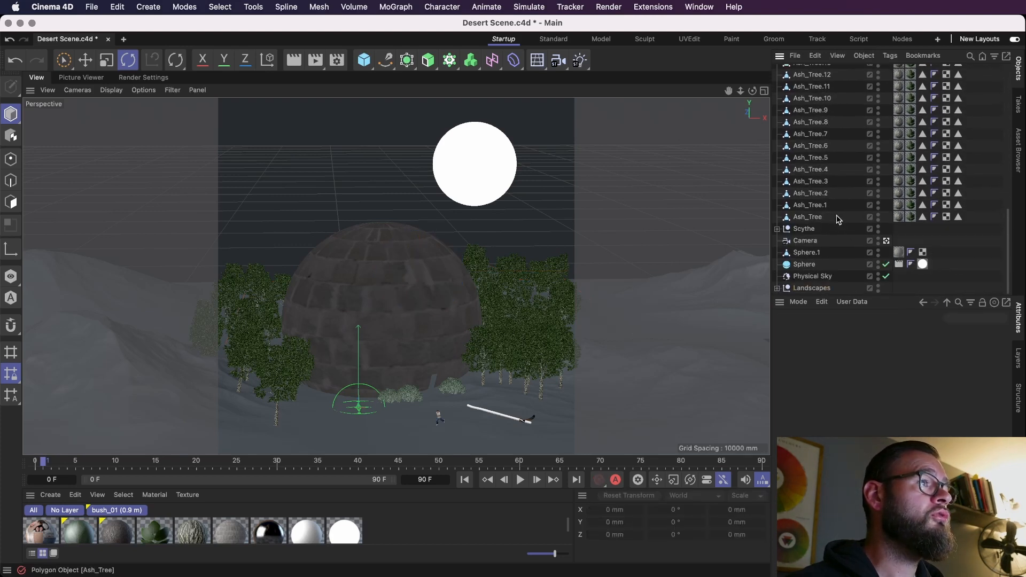
{"action": "left_click", "coordinate": [813, 218]}
{"action": "scroll", "coordinate": [826, 224], "scroll_direction": "up", "scroll_amount": 10}
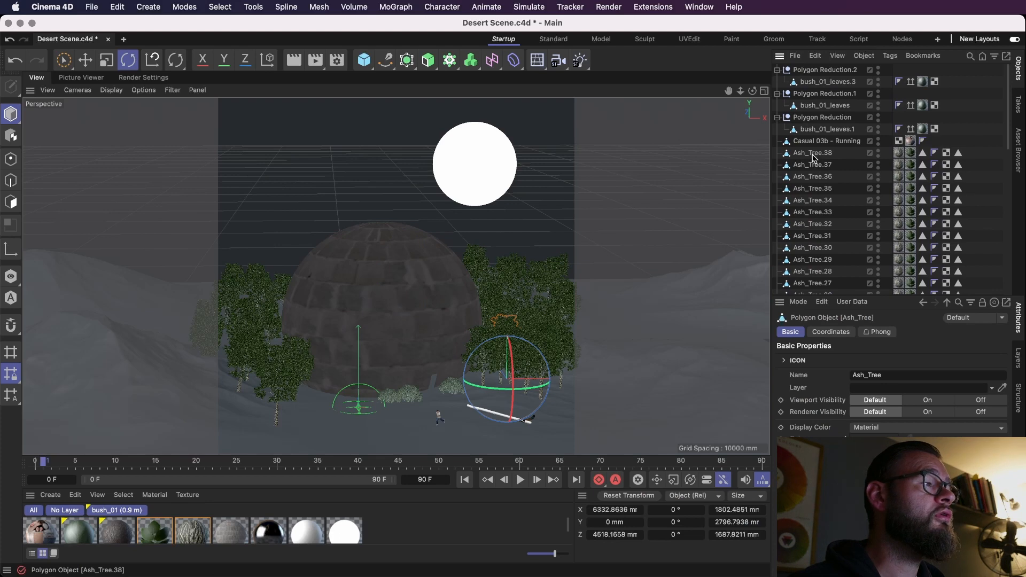
{"action": "left_click", "coordinate": [813, 156], "text": "shift"}
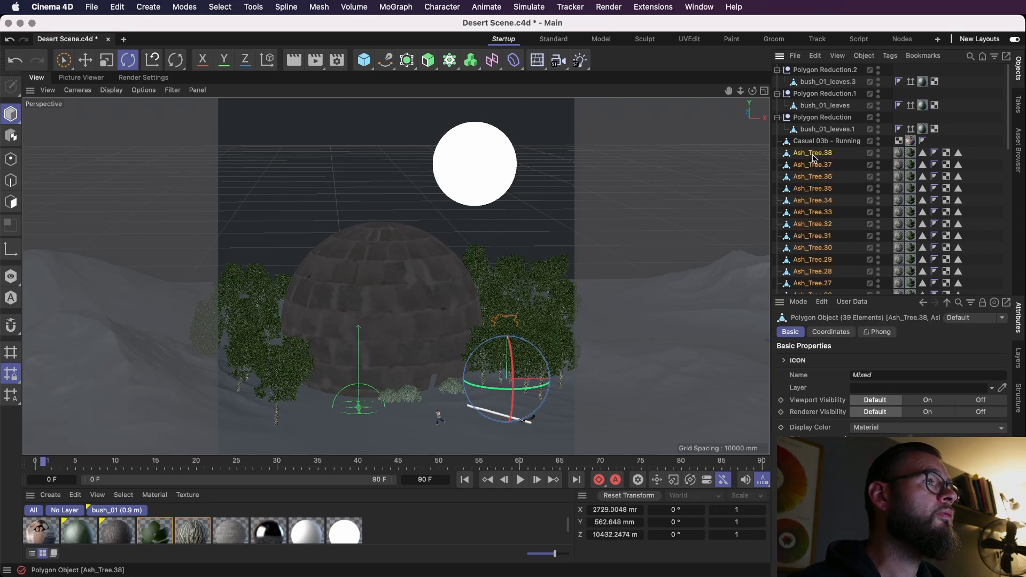
{"action": "key", "text": "alt+g"}
{"action": "key", "text": "super+s"}
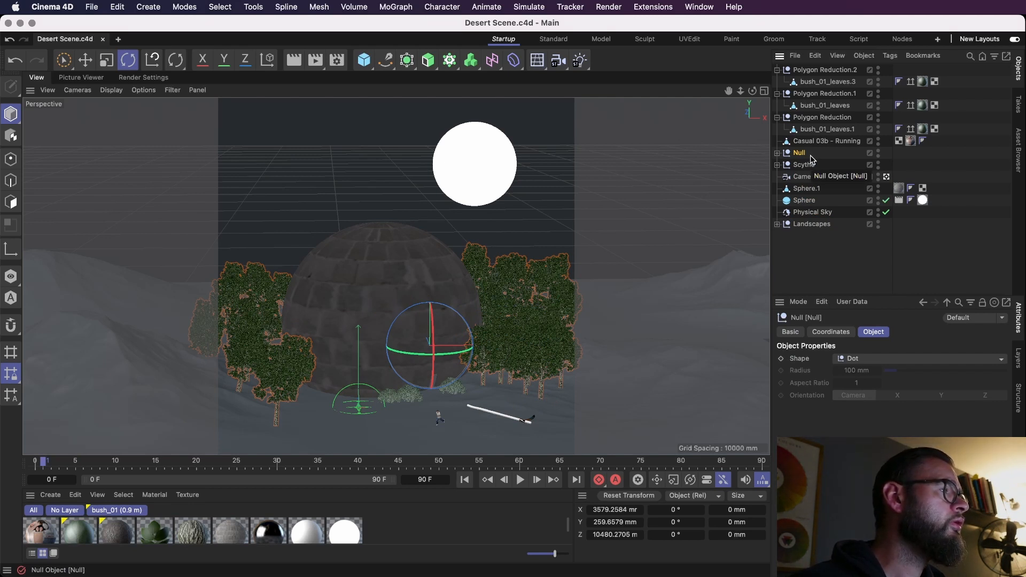
Rename the null that holds the ash trees to Trees.
{"action": "left_click", "coordinate": [363, 275]}
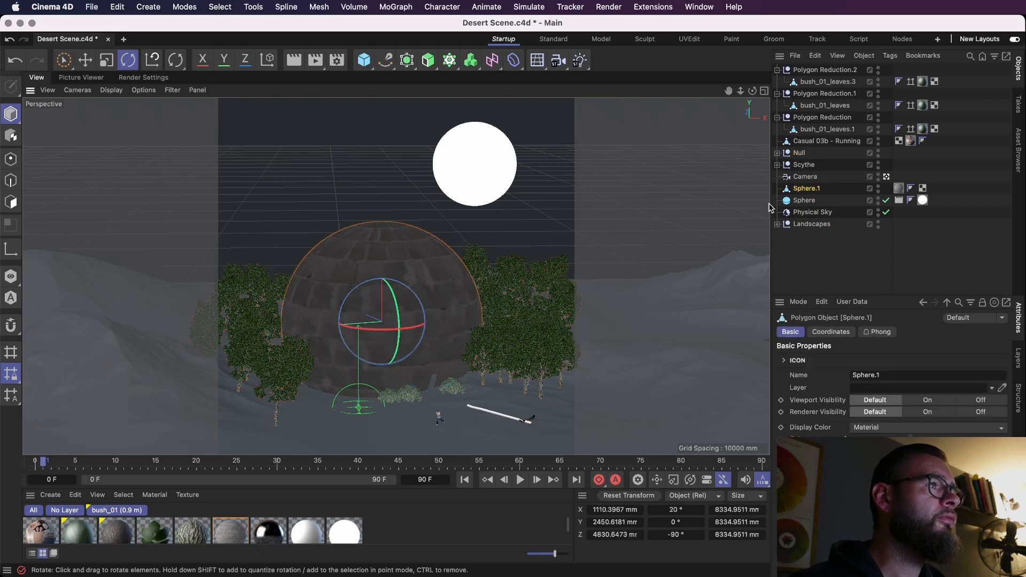
{"action": "left_click", "coordinate": [802, 154]}
{"action": "double_click", "coordinate": [801, 154]}
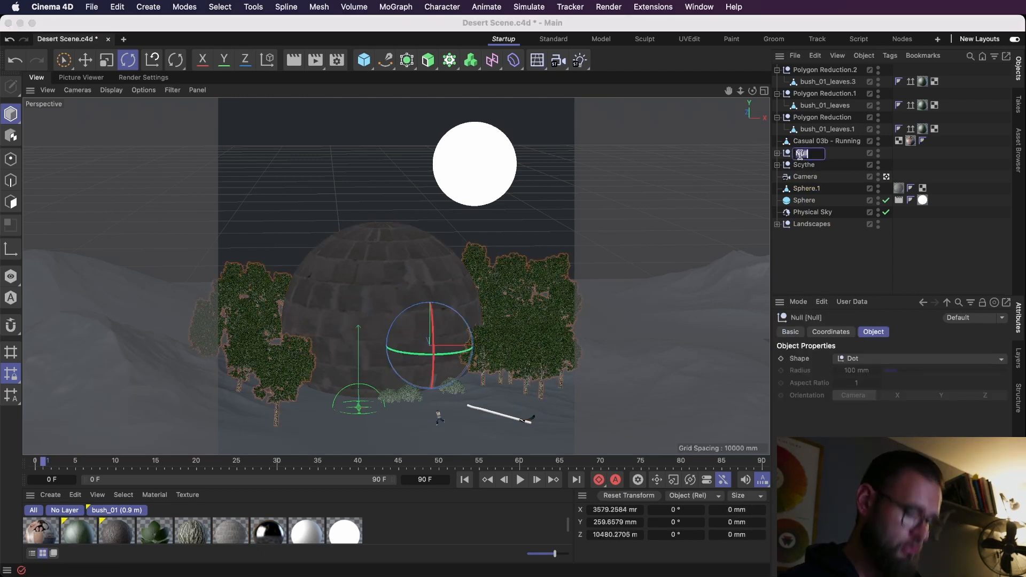
{"action": "type", "text": "Trees"}
{"action": "key", "text": "Return"}
Add a Compositing render tag to the Trees group and save the scene.
{"action": "right_click", "coordinate": [801, 155]}
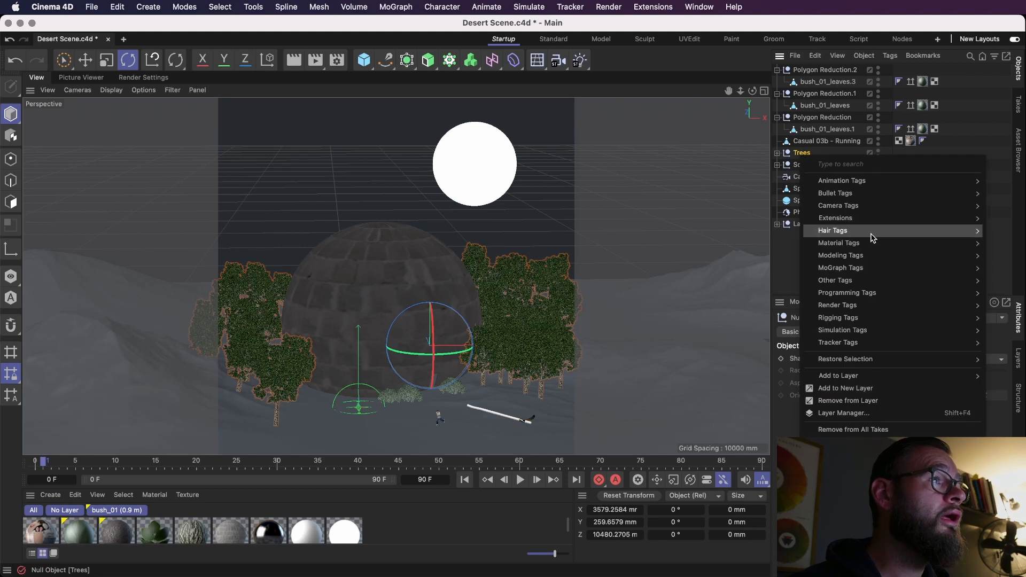
{"action": "mouse_move", "coordinate": [868, 309]}
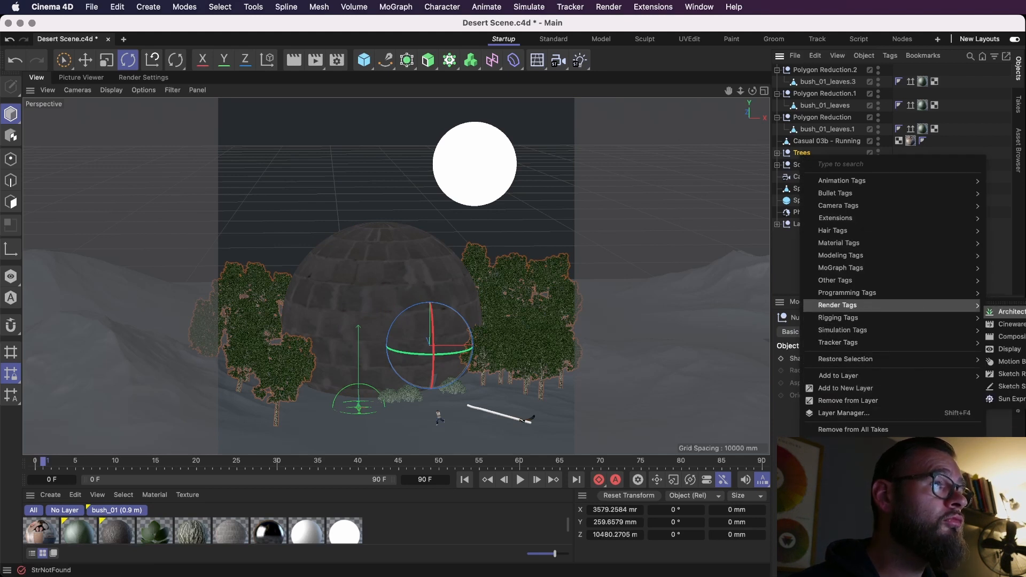
{"action": "left_click", "coordinate": [1011, 336]}
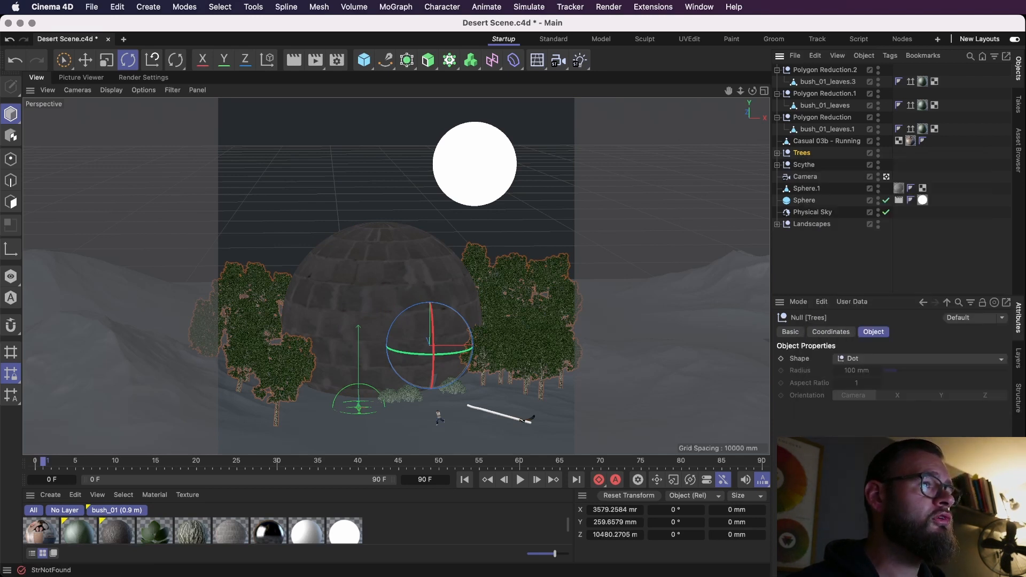
{"action": "key", "text": "super+s"}
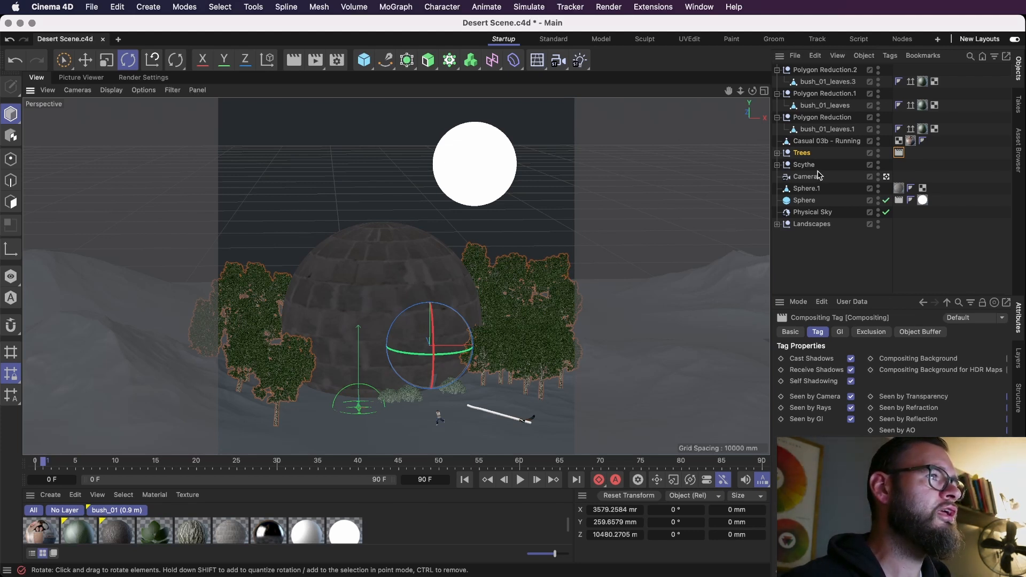
Add a Compositing render tag to the dome (Sphere.1), enable object buffer 1 on it and save the scene.
{"action": "left_click", "coordinate": [458, 251]}
{"action": "key", "text": "e"}
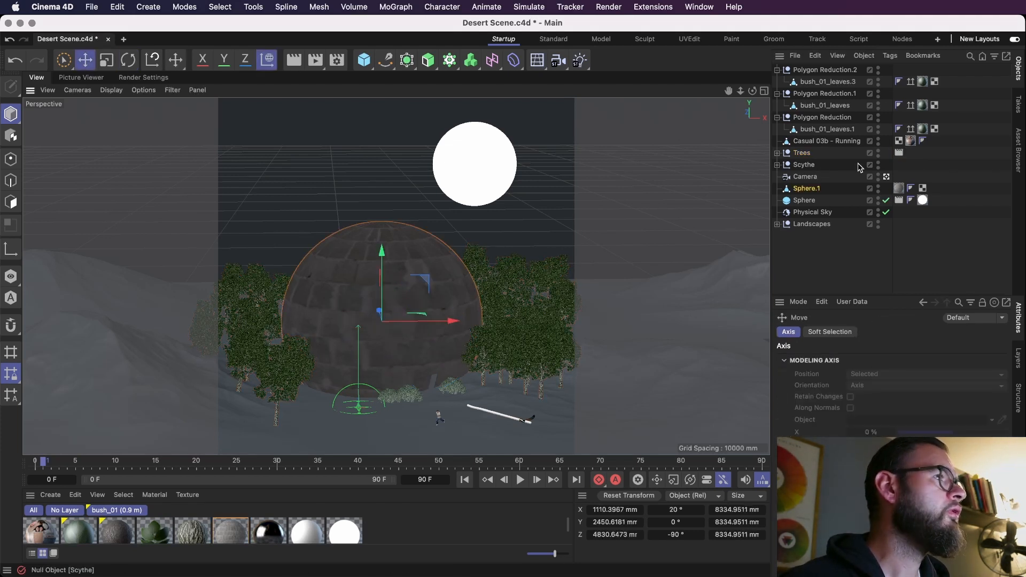
{"action": "right_click", "coordinate": [814, 194]}
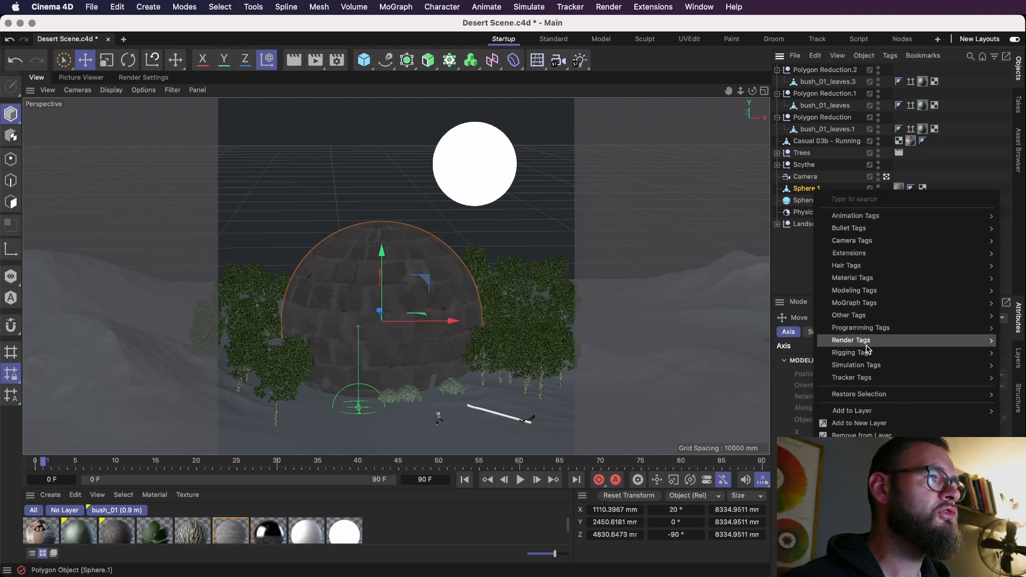
{"action": "mouse_move", "coordinate": [877, 340]}
{"action": "left_click", "coordinate": [1015, 372]}
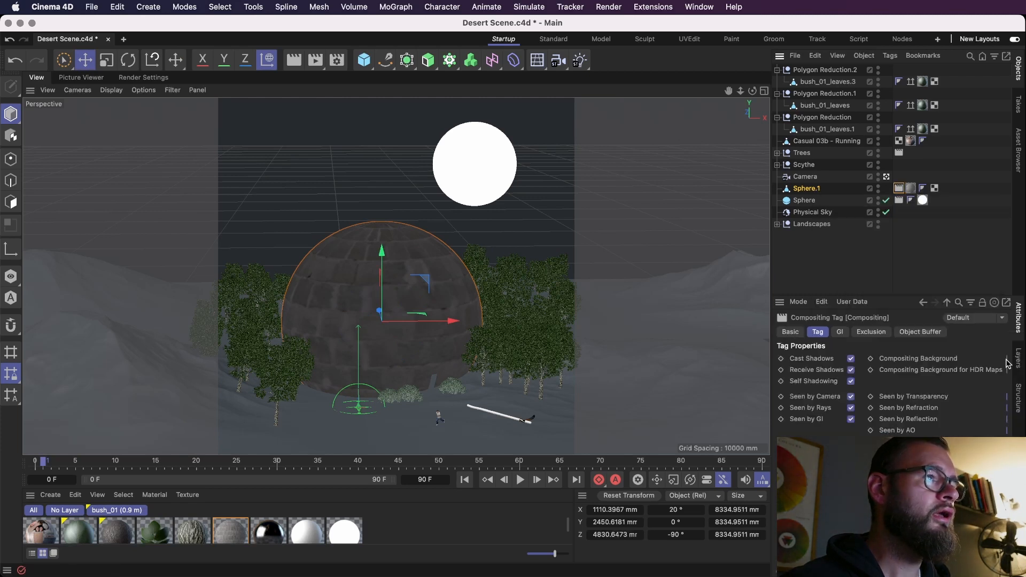
{"action": "left_click", "coordinate": [940, 332]}
{"action": "left_click", "coordinate": [818, 359]}
{"action": "key", "text": "super+s"}
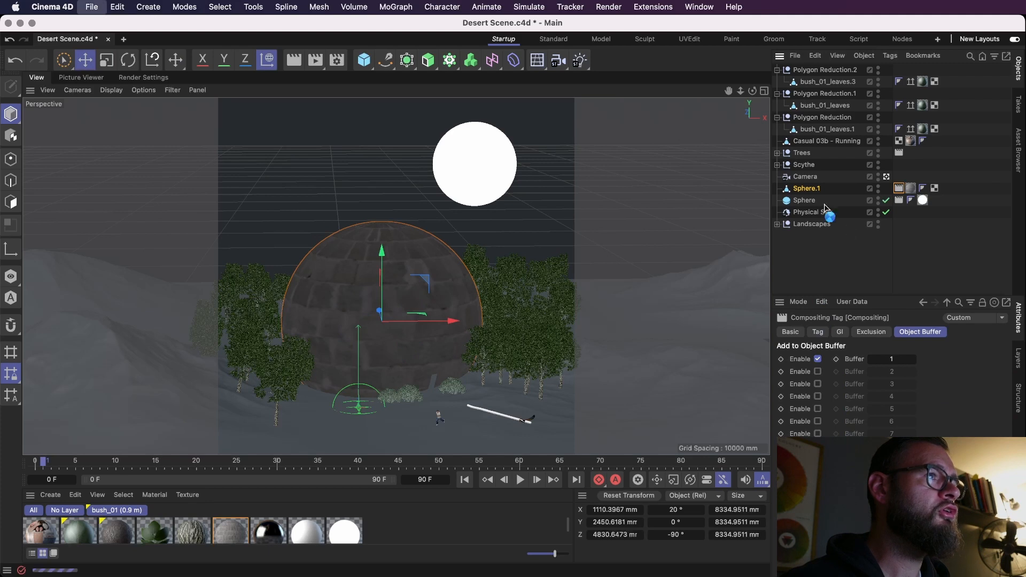
Enable object buffer 1 on the Trees group's Compositing tag and save the scene.
{"action": "left_click", "coordinate": [899, 154]}
{"action": "left_click", "coordinate": [818, 358]}
{"action": "key", "text": "super+s"}
Check the Multi-Pass, Post Effects and Object Buffer entries in the render settings, including the buffer's Group ID, and save the scene.
{"action": "left_click", "coordinate": [144, 77]}
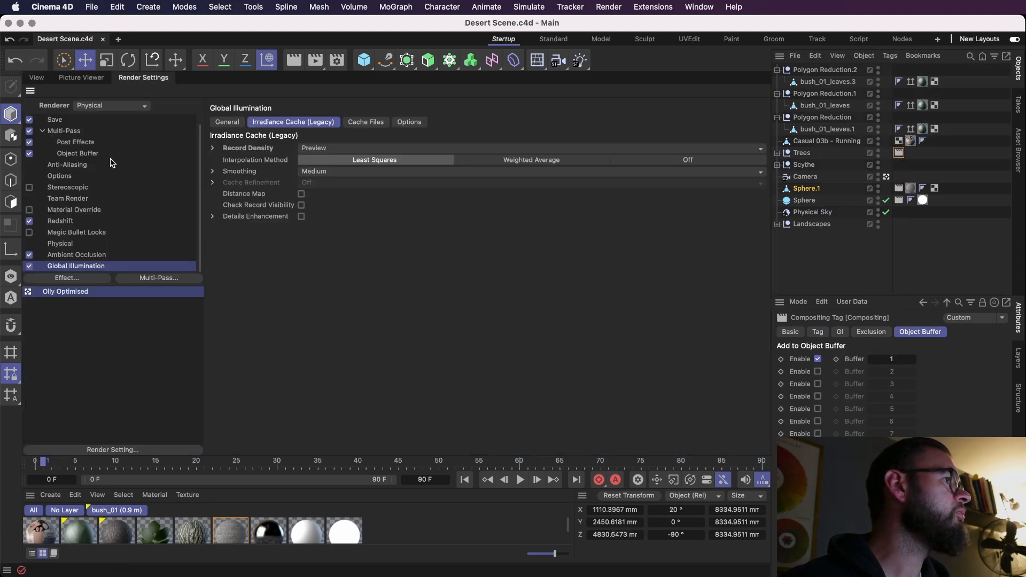
{"action": "left_click", "coordinate": [77, 154]}
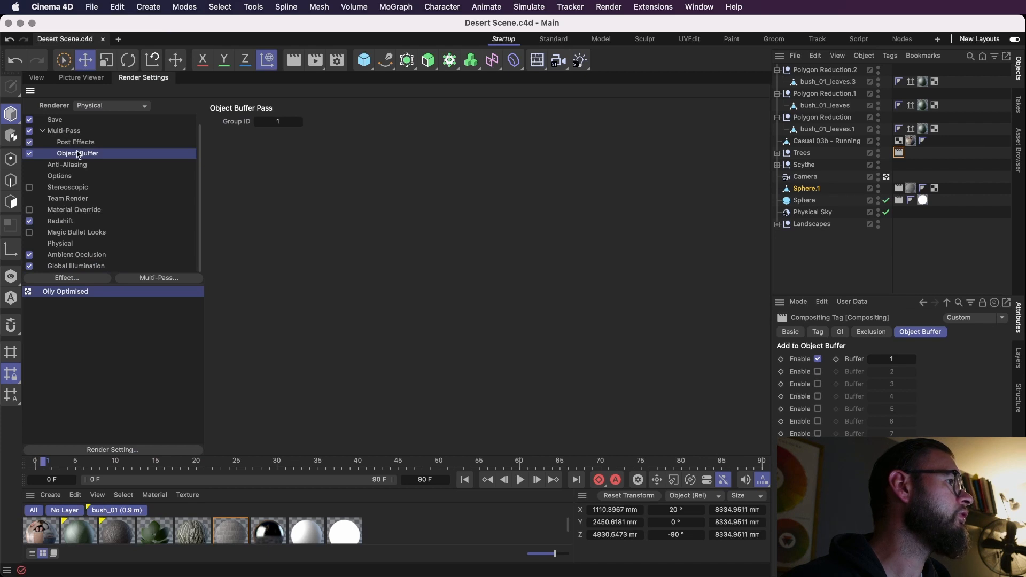
{"action": "left_click", "coordinate": [64, 131]}
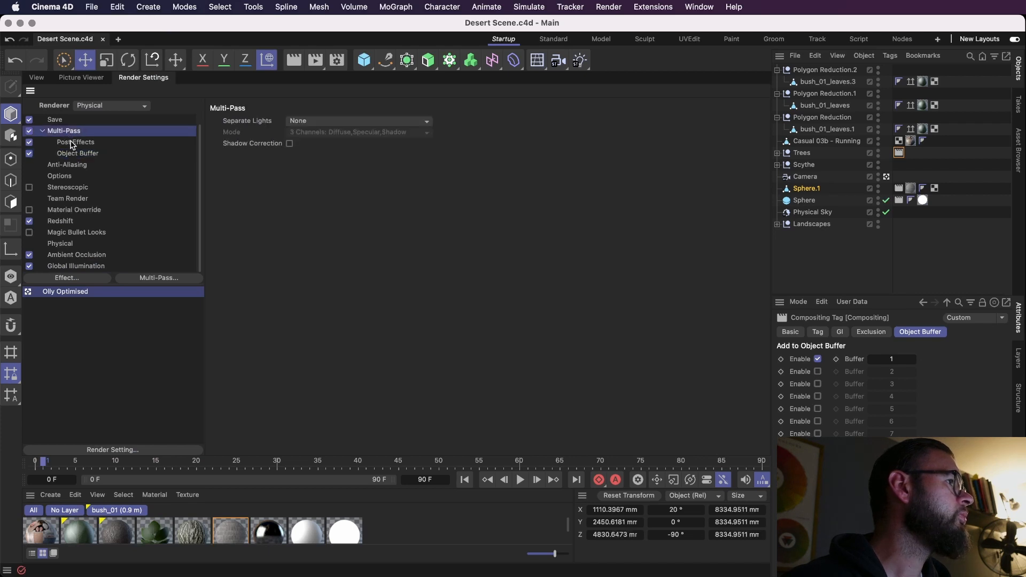
{"action": "left_click", "coordinate": [75, 143]}
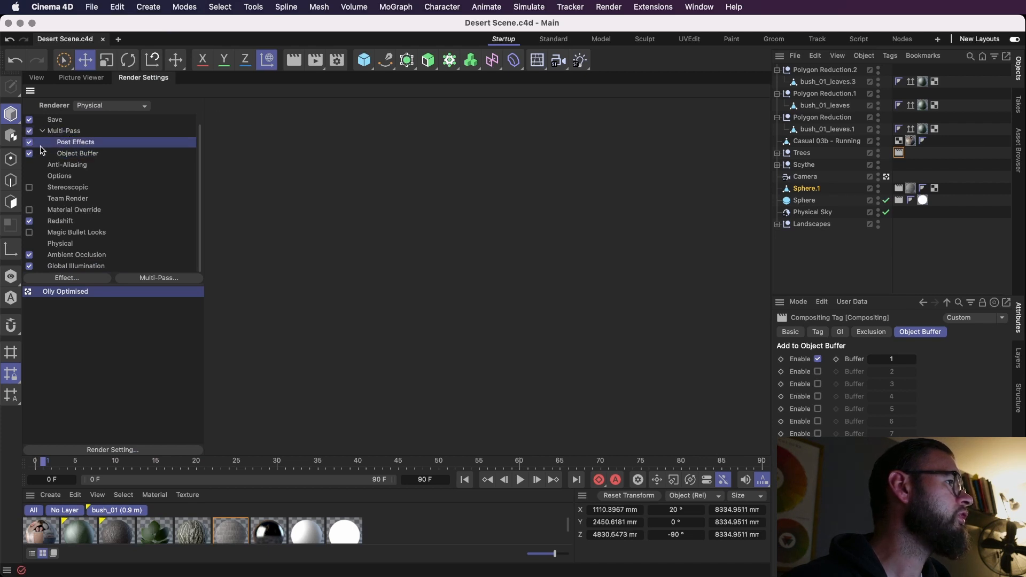
{"action": "left_click", "coordinate": [80, 155]}
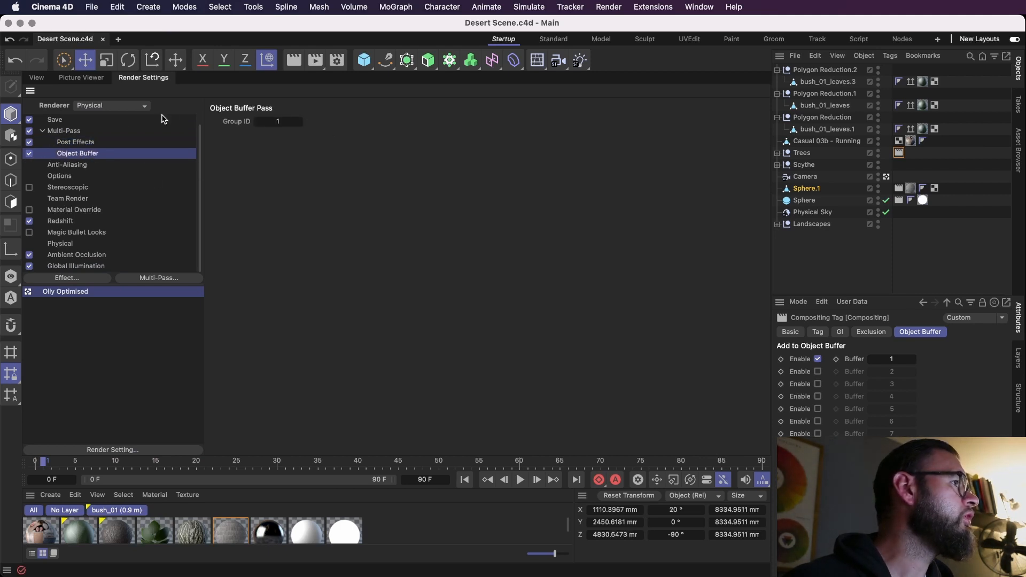
{"action": "key", "text": "super+s"}
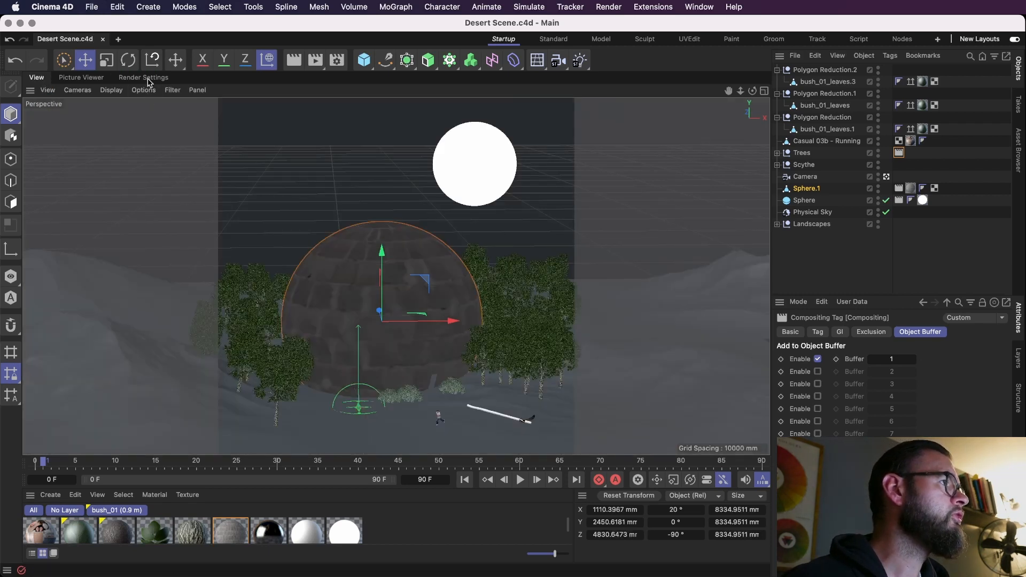
Set the Physical renderer's sampling quality to Medium.
{"action": "left_click", "coordinate": [143, 77]}
{"action": "left_click", "coordinate": [63, 243]}
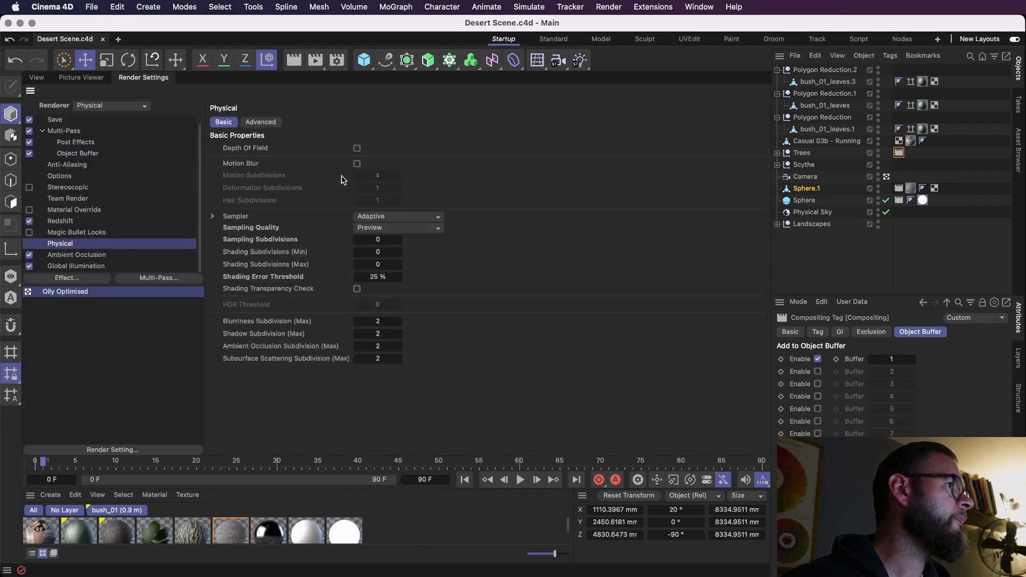
{"action": "left_click", "coordinate": [396, 228]}
{"action": "left_click", "coordinate": [399, 263]}
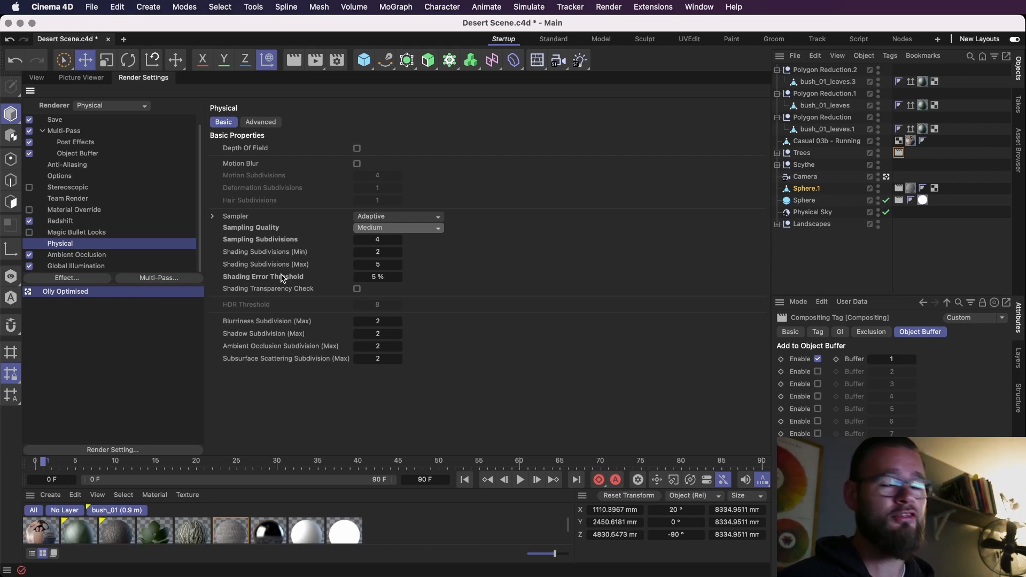
Set the Global Illumination irradiance cache record density to Medium and save the scene.
{"action": "left_click", "coordinate": [102, 257]}
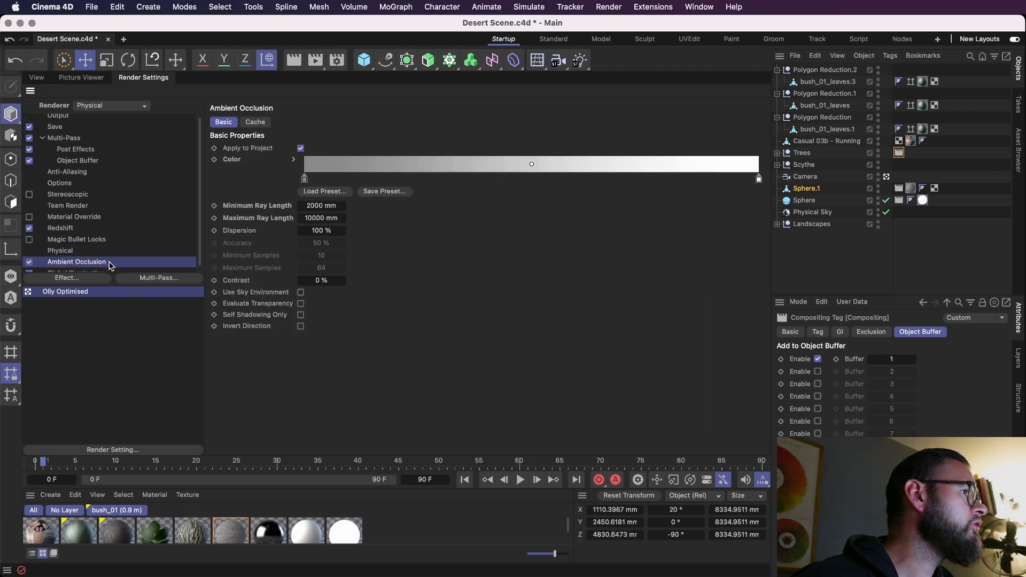
{"action": "left_click", "coordinate": [93, 266]}
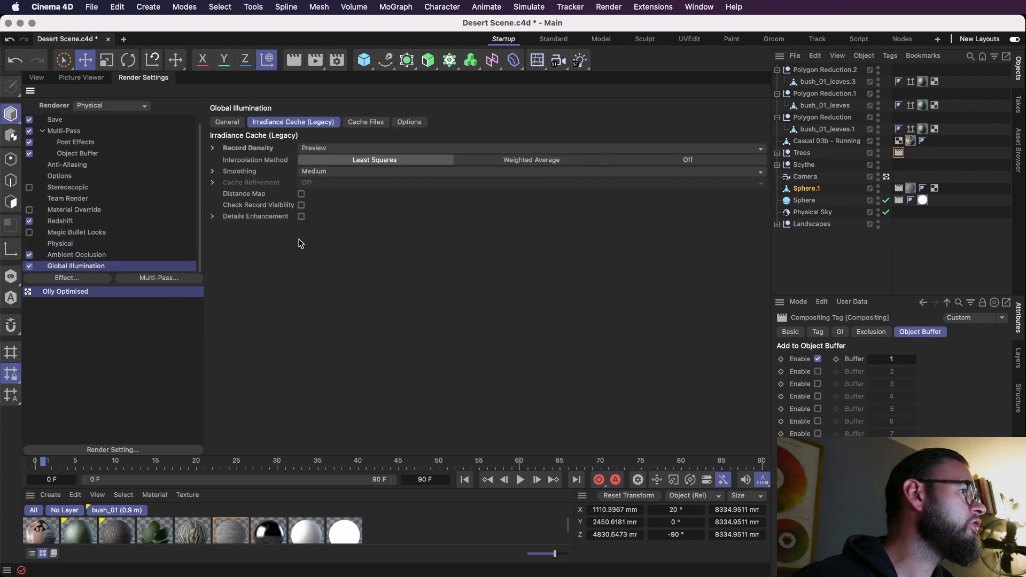
{"action": "left_click", "coordinate": [327, 149]}
{"action": "left_click", "coordinate": [347, 199]}
{"action": "key", "text": "super+s"}
Review the Ambient Occlusion, Global Illumination and Physical render settings, return to the viewport and save the scene.
{"action": "left_click", "coordinate": [101, 255]}
{"action": "left_click", "coordinate": [110, 267]}
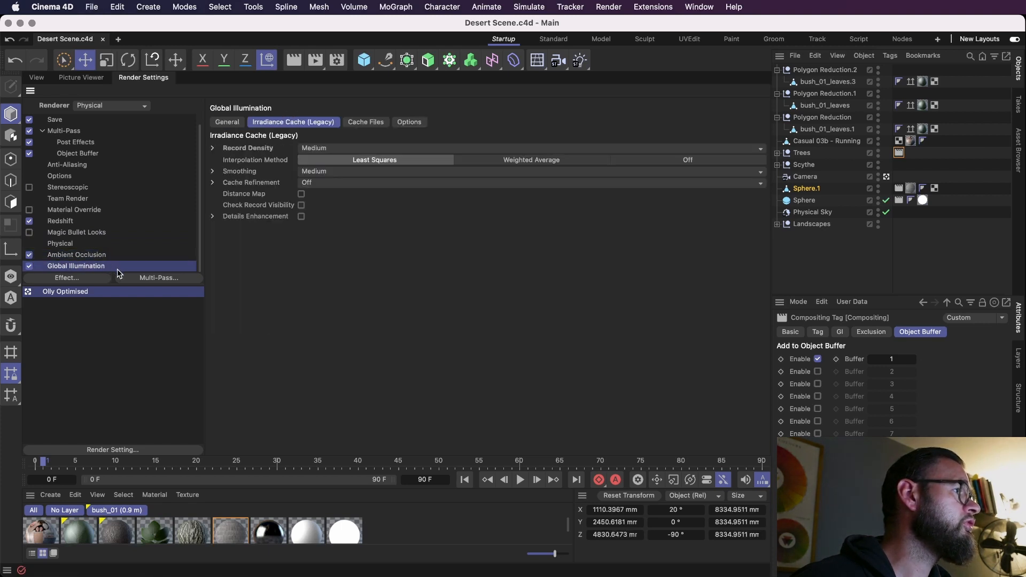
{"action": "left_click", "coordinate": [118, 256]}
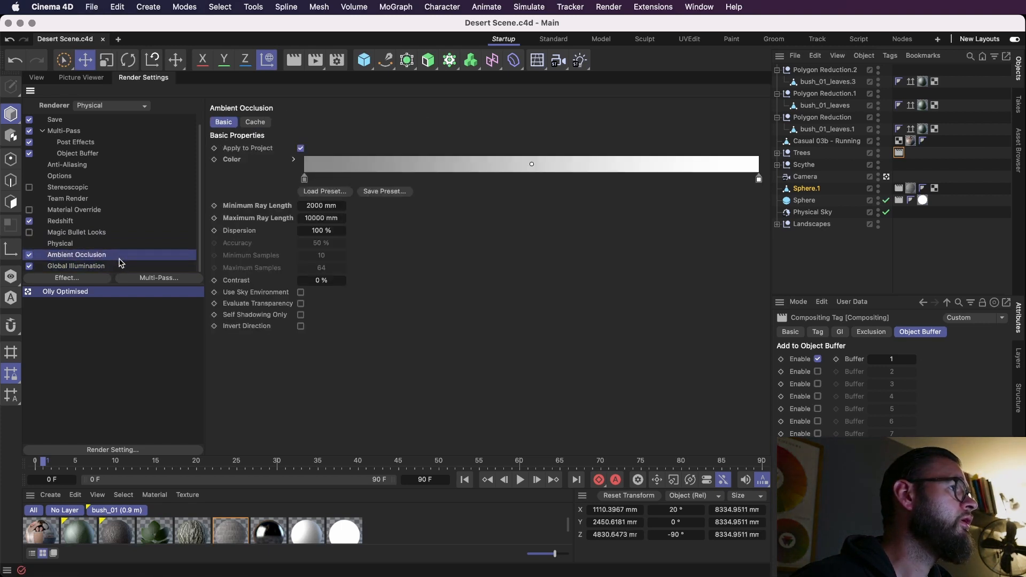
{"action": "left_click", "coordinate": [112, 266]}
{"action": "left_click", "coordinate": [78, 245]}
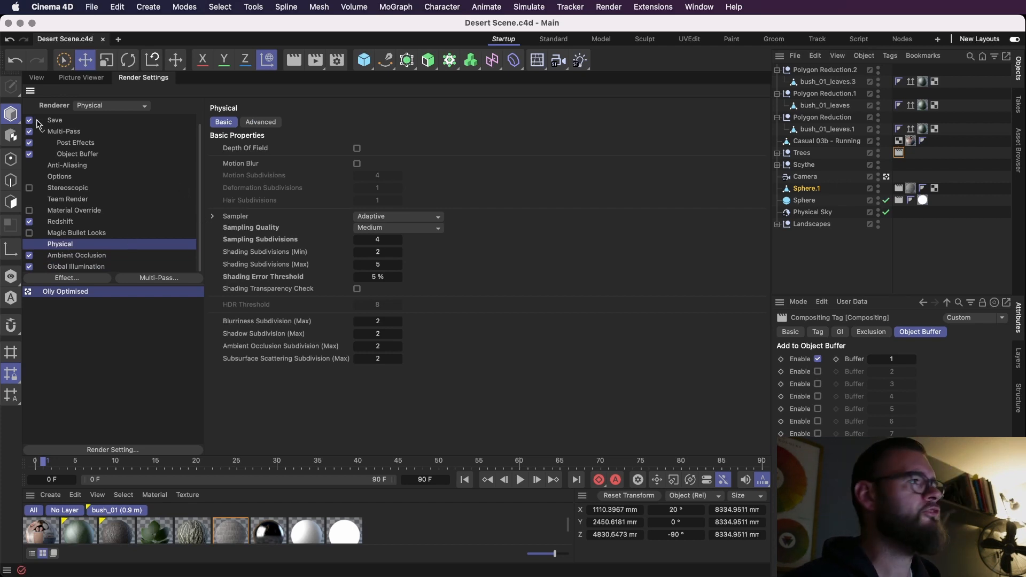
{"action": "left_click", "coordinate": [43, 80]}
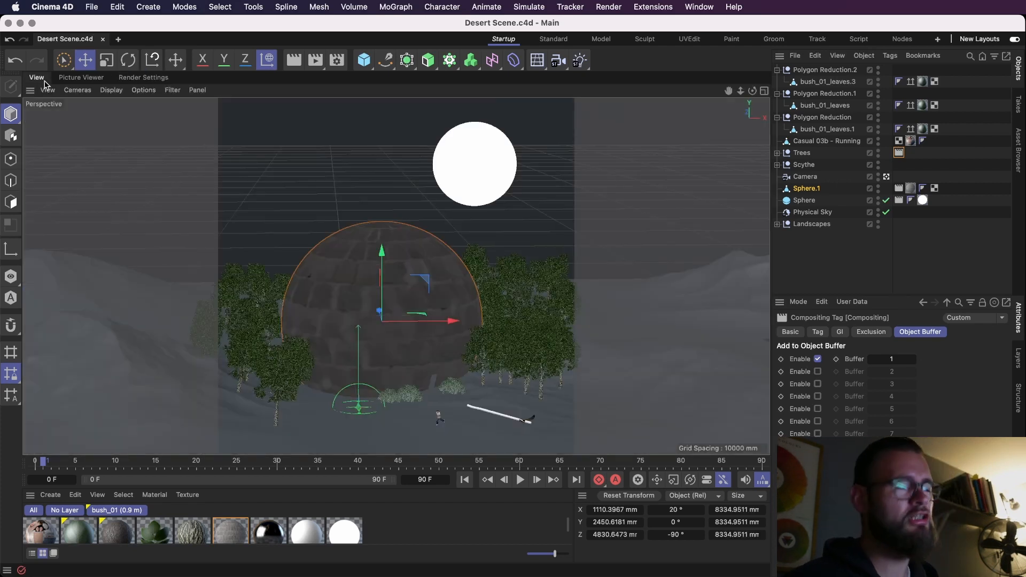
{"action": "key", "text": "super+s"}
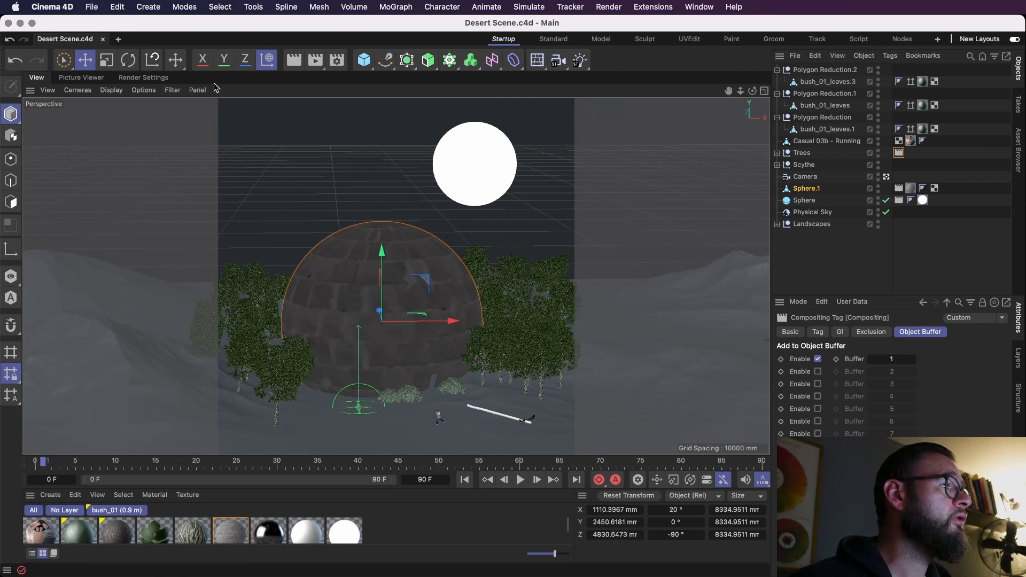
Roll the Scythe null about its own length to a bank angle of about -183° and save the scene.
{"action": "left_click", "coordinate": [494, 417]}
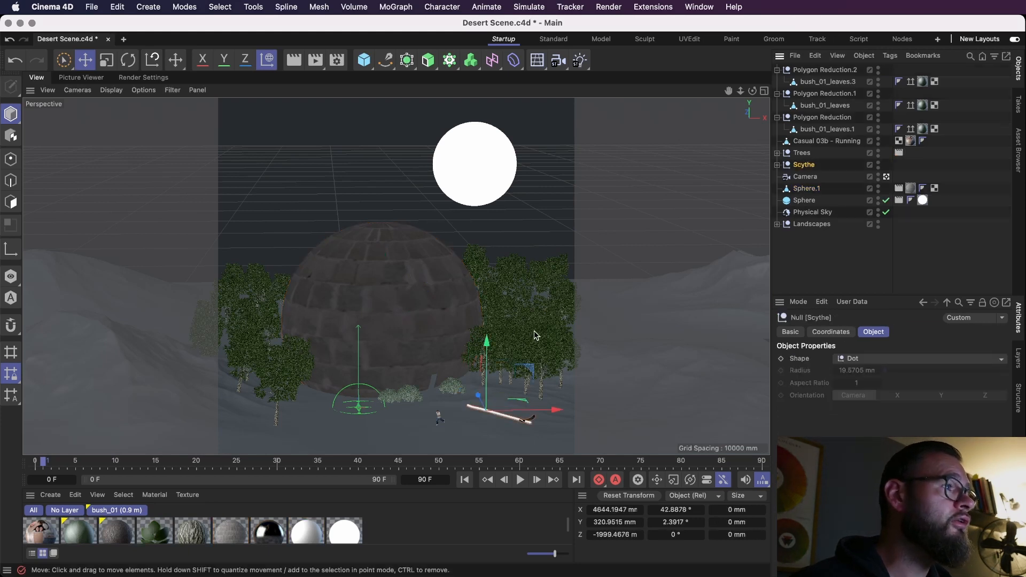
{"action": "key", "text": "r"}
{"action": "left_click_drag", "start_coordinate": [480, 383], "coordinate": [457, 422]}
{"action": "left_click_drag", "start_coordinate": [477, 382], "coordinate": [439, 454]}
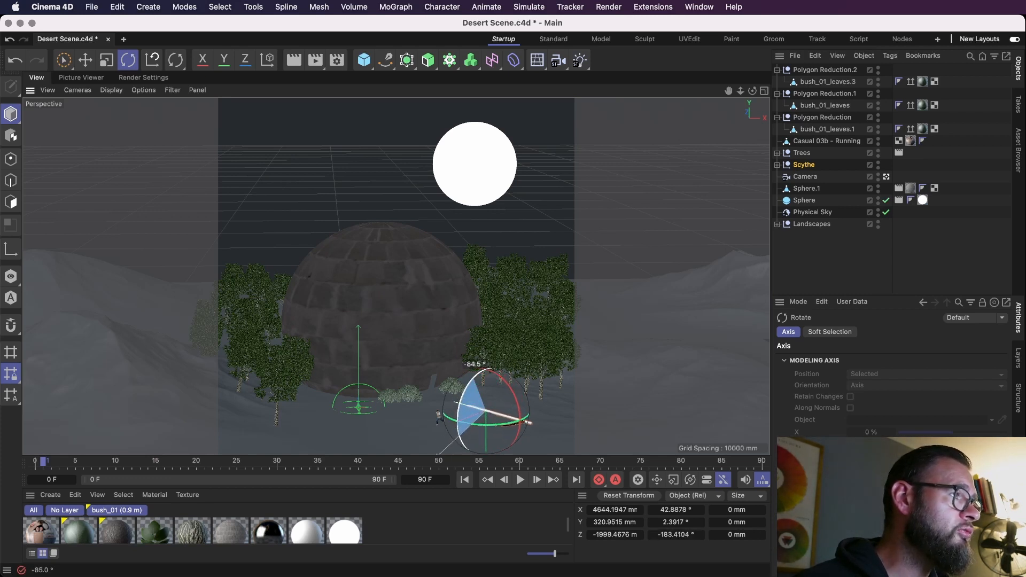
{"action": "left_click", "coordinate": [829, 291]}
{"action": "key", "text": "super+s"}
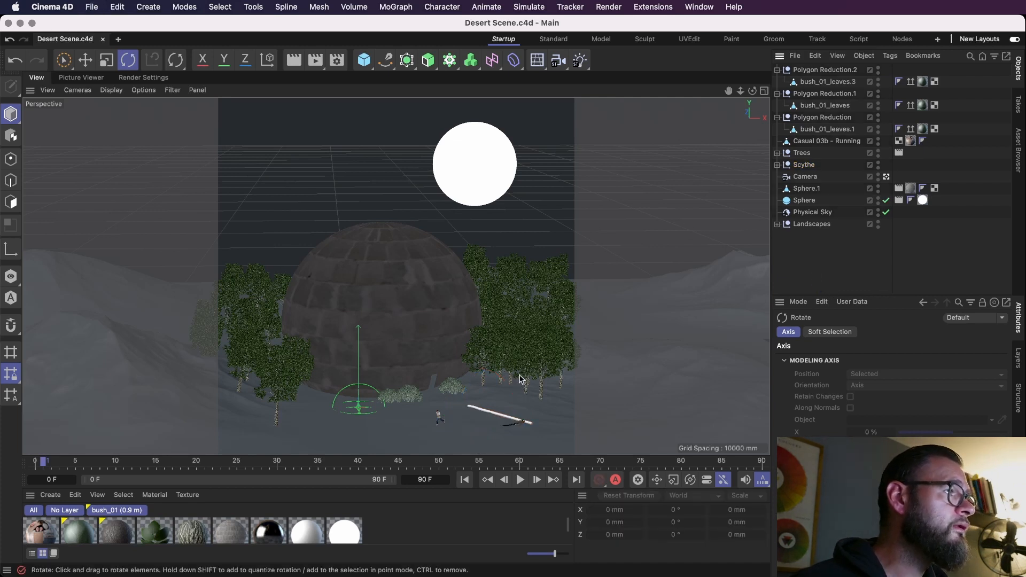
Lower the Scythe null to a Y position of about 274 mm and save the scene.
{"action": "left_click", "coordinate": [806, 165]}
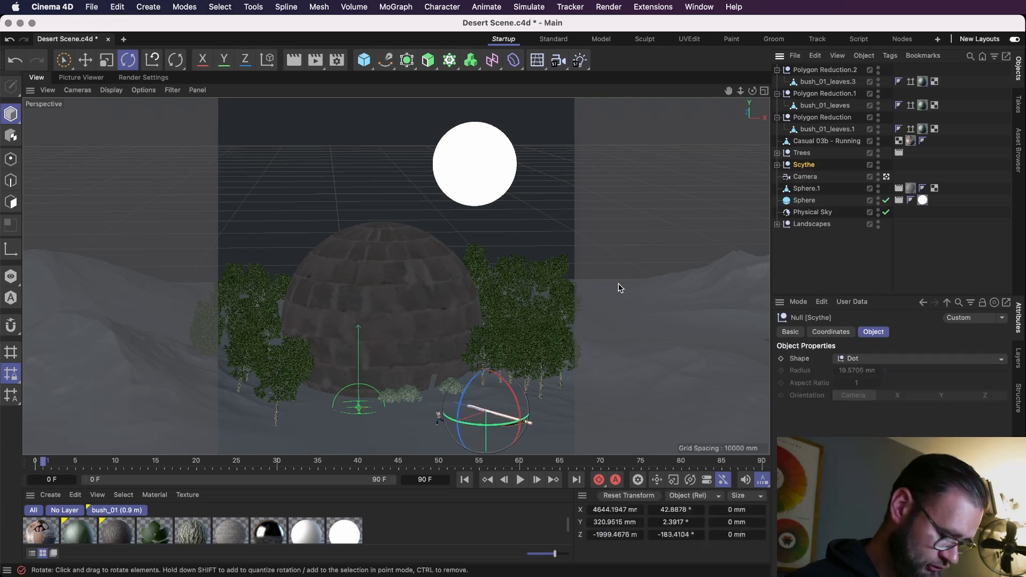
{"action": "key", "text": "e"}
{"action": "key", "text": "l"}
{"action": "left_click_drag", "start_coordinate": [489, 362], "coordinate": [487, 353]}
{"action": "key", "text": "super+s"}
Fine-tune the scythe's bank angle to about -182.6°, save the scene and deselect the object.
{"action": "scroll", "coordinate": [561, 432], "scroll_direction": "up", "scroll_amount": 5}
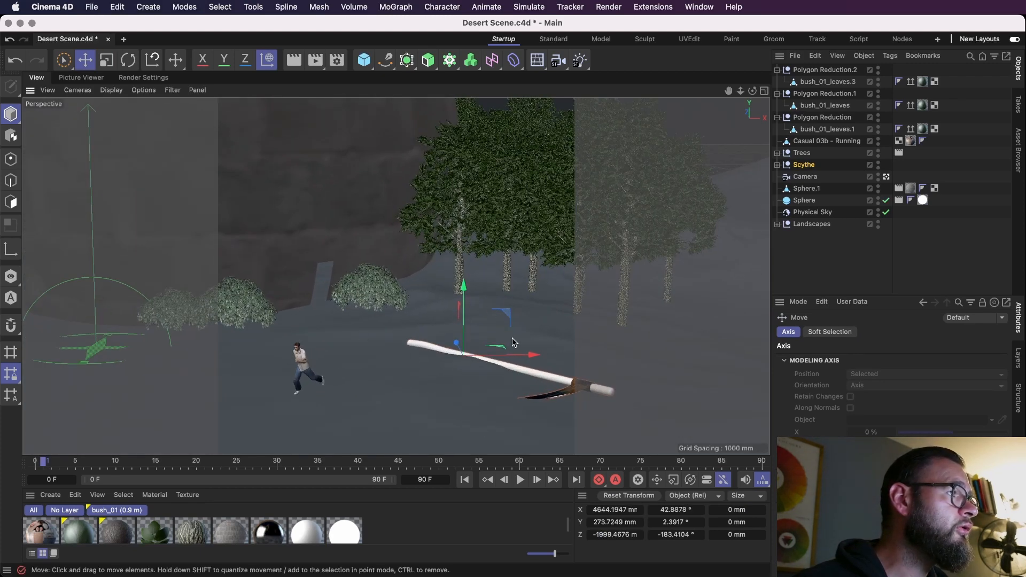
{"action": "key", "text": "r"}
{"action": "left_click_drag", "start_coordinate": [443, 336], "coordinate": [444, 335]}
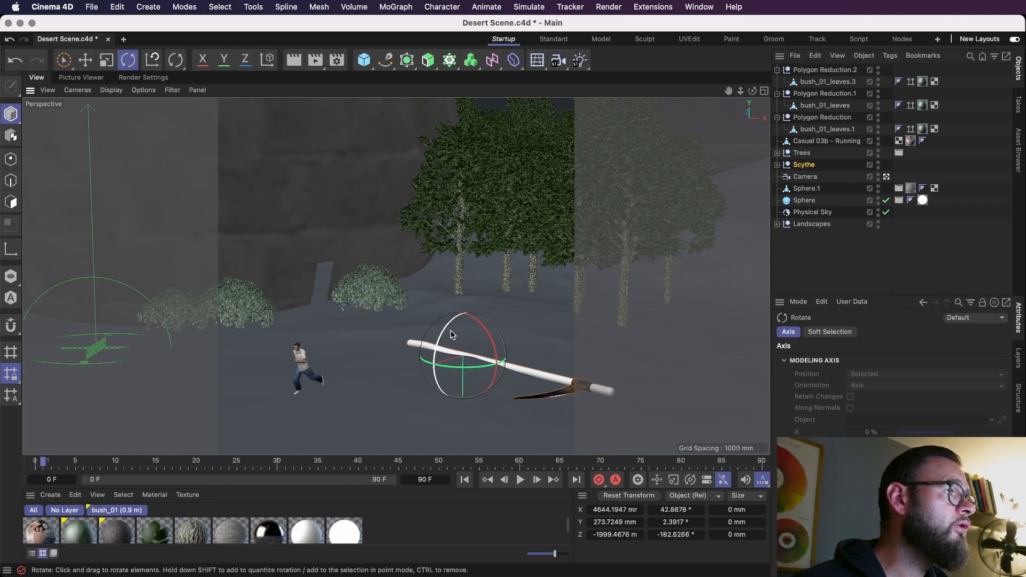
{"action": "key", "text": "super+shift+z"}
{"action": "key", "text": "super+s"}
{"action": "left_click", "coordinate": [841, 291]}
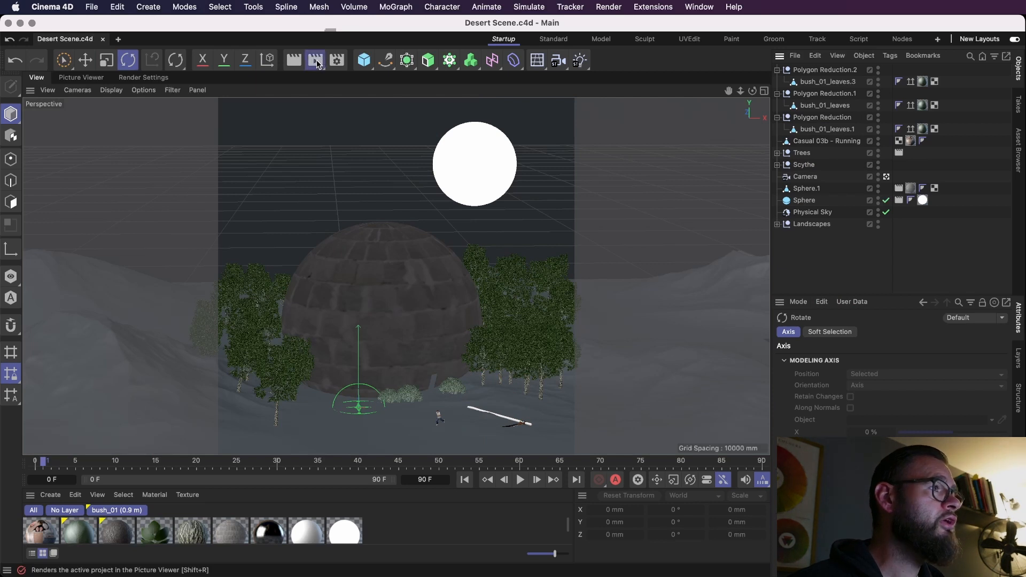
Render the scene to the Picture Viewer and save the image on the Desktop as Desert Scene.psd in PSD format.
{"action": "left_click", "coordinate": [316, 60]}
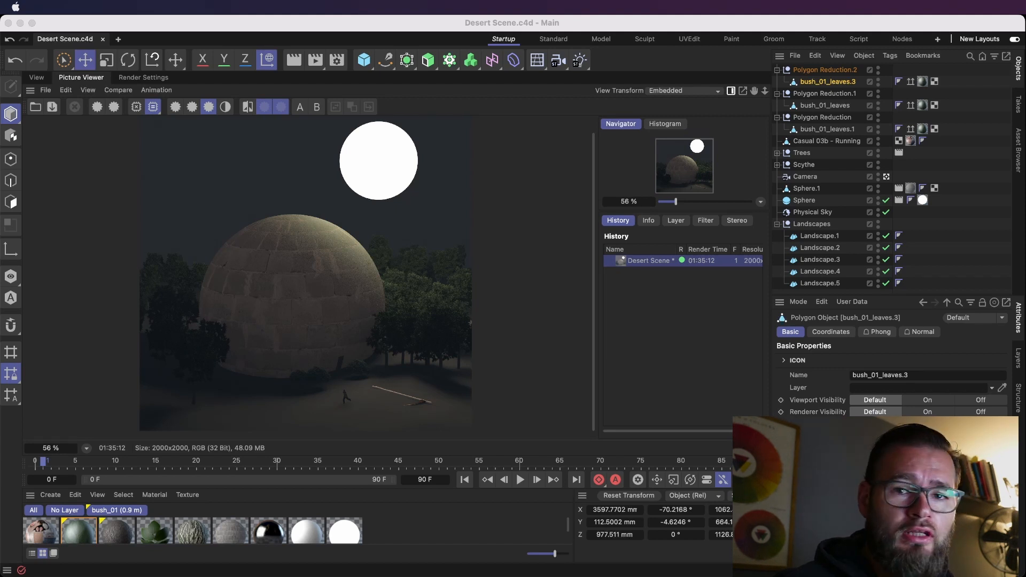
{"action": "left_click", "coordinate": [141, 29]}
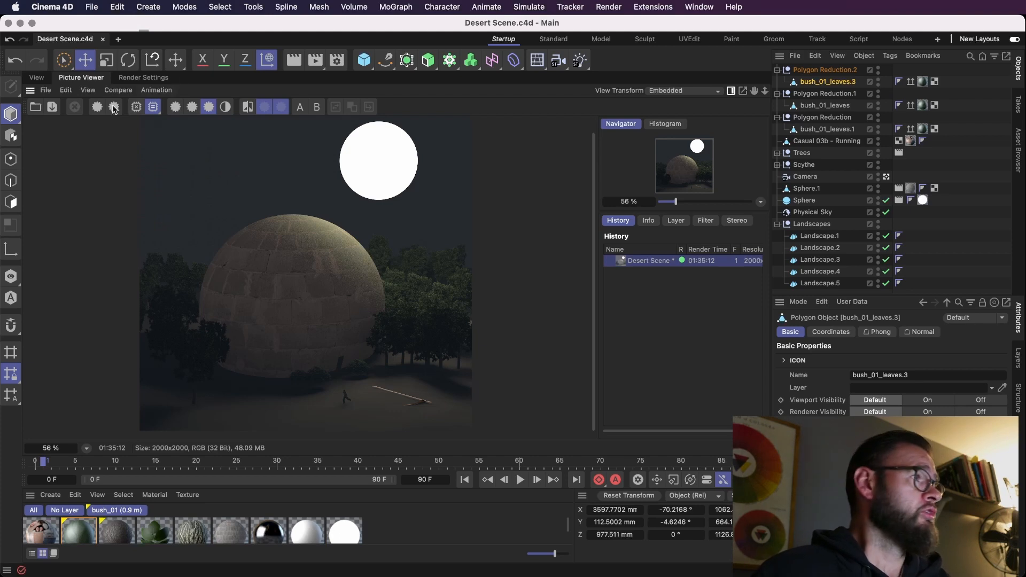
{"action": "left_click", "coordinate": [52, 106]}
{"action": "left_click", "coordinate": [88, 54]}
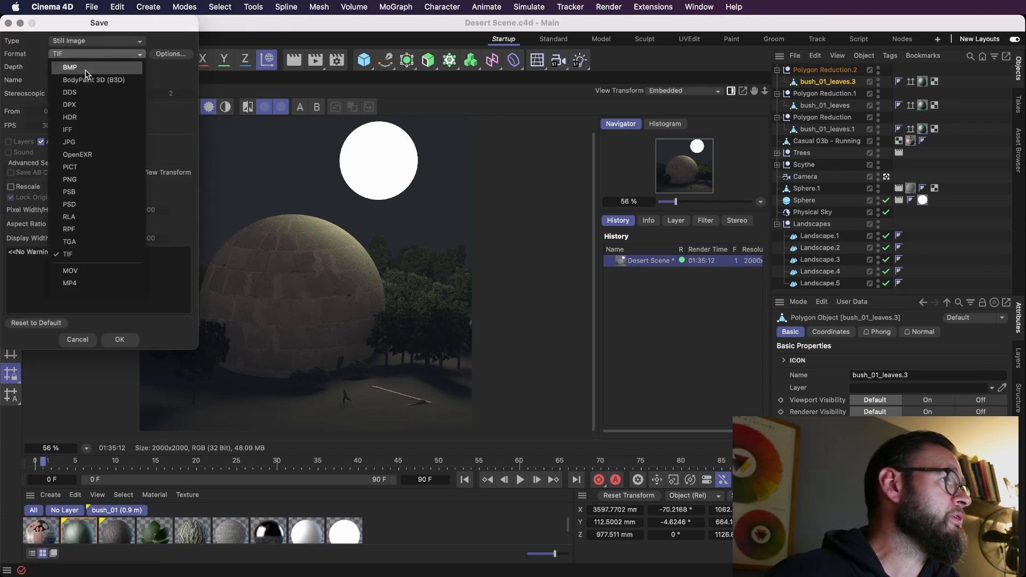
{"action": "left_click", "coordinate": [122, 201]}
{"action": "key", "text": "Return"}
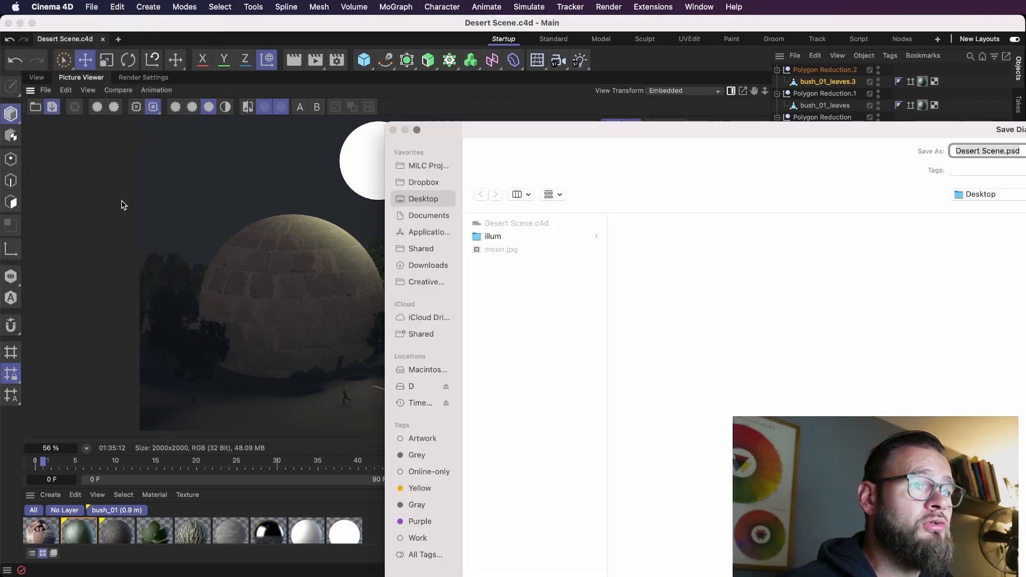
{"action": "key", "text": "Return"}
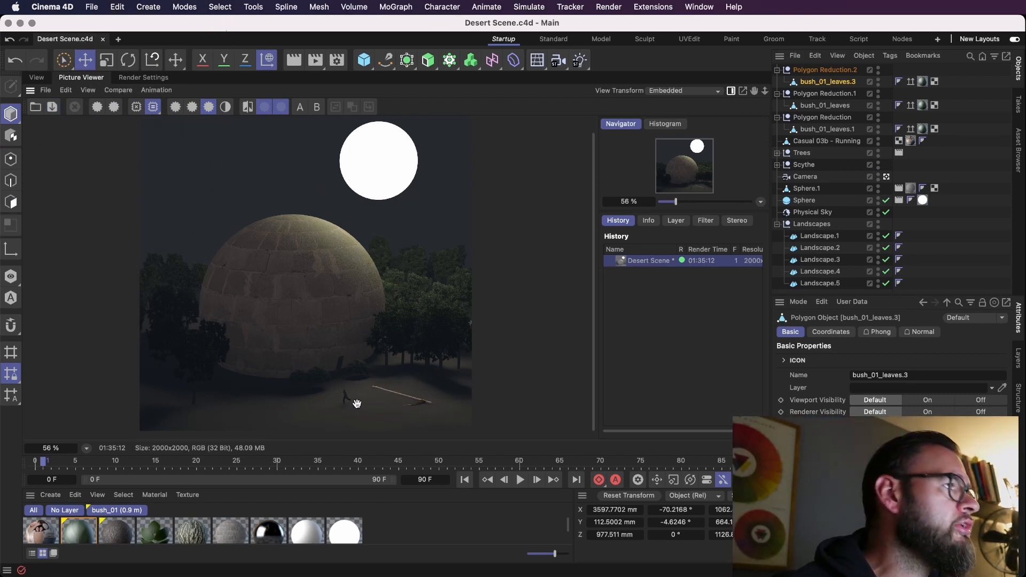
Preview the lower part of the scene with a reduced interactive render region and switch the region off again.
{"action": "left_click", "coordinate": [37, 78]}
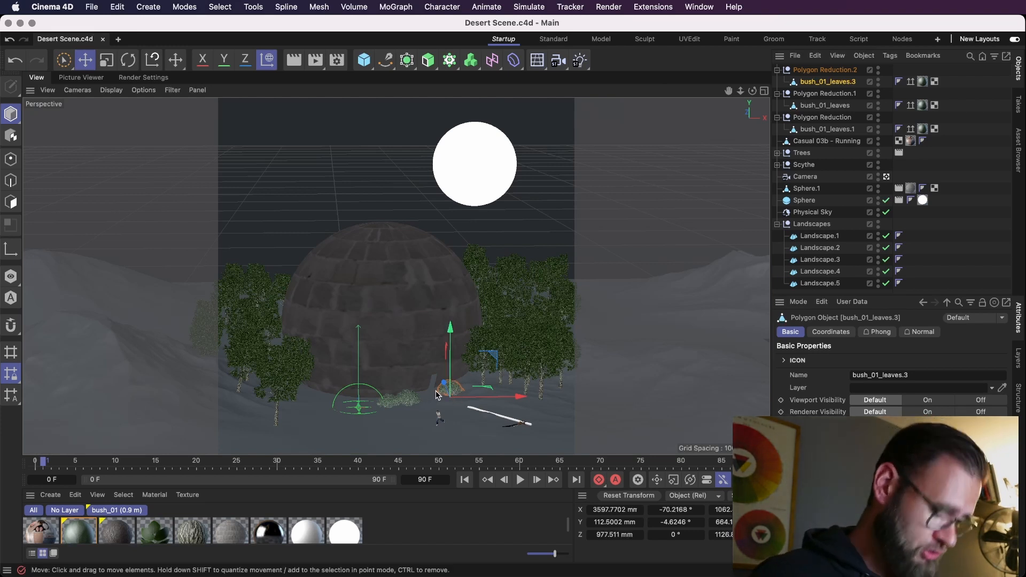
{"action": "key", "text": "alt+r"}
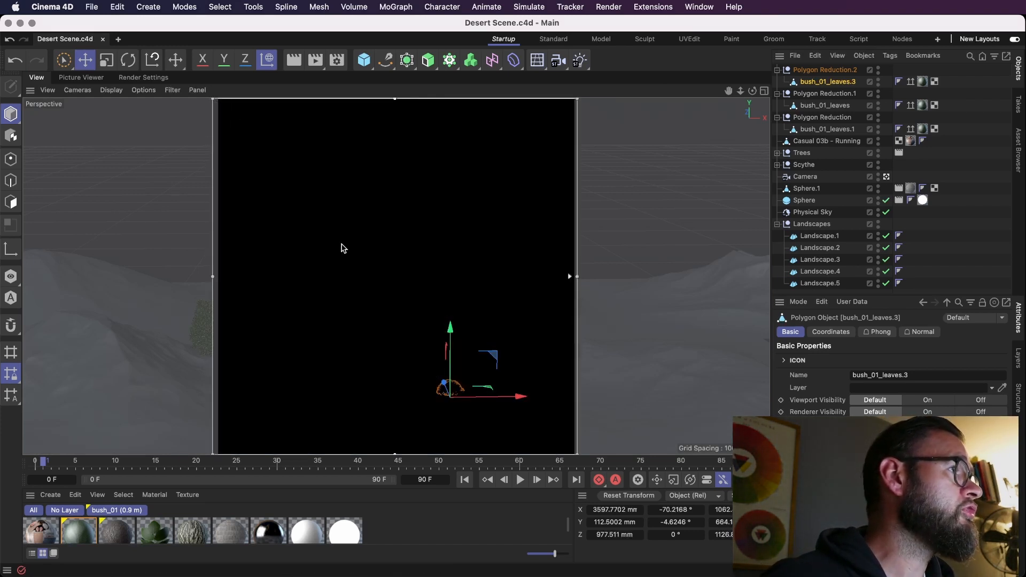
{"action": "left_click_drag", "start_coordinate": [380, 280], "coordinate": [335, 373]}
{"action": "left_click_drag", "start_coordinate": [577, 454], "coordinate": [487, 448]}
{"action": "key", "text": "alt+r"}
Save the scene, then enable the output Render Region with its borders copied from the interactive render region.
{"action": "key", "text": "super+s"}
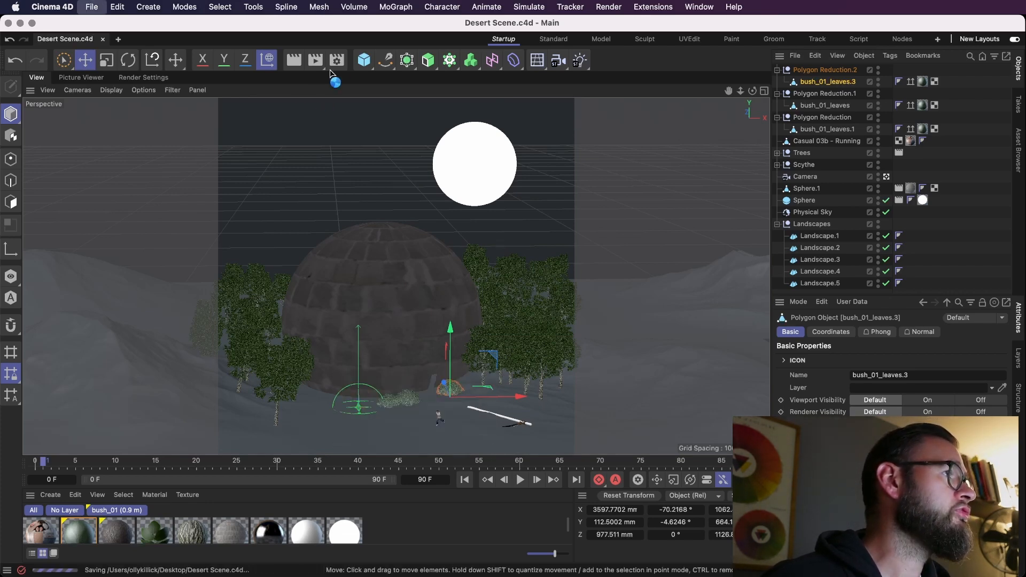
{"action": "left_click", "coordinate": [337, 60]}
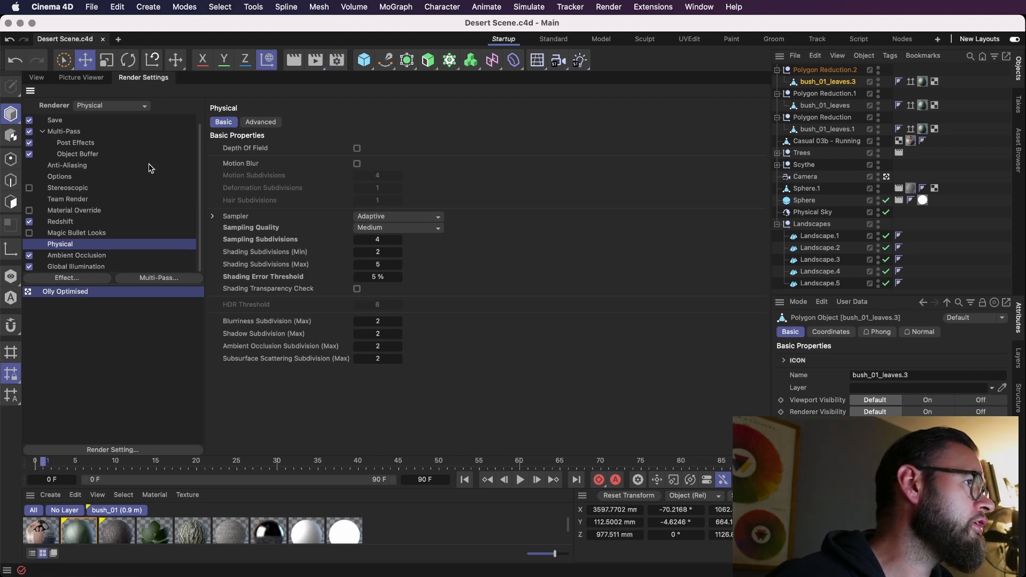
{"action": "left_click", "coordinate": [63, 121]}
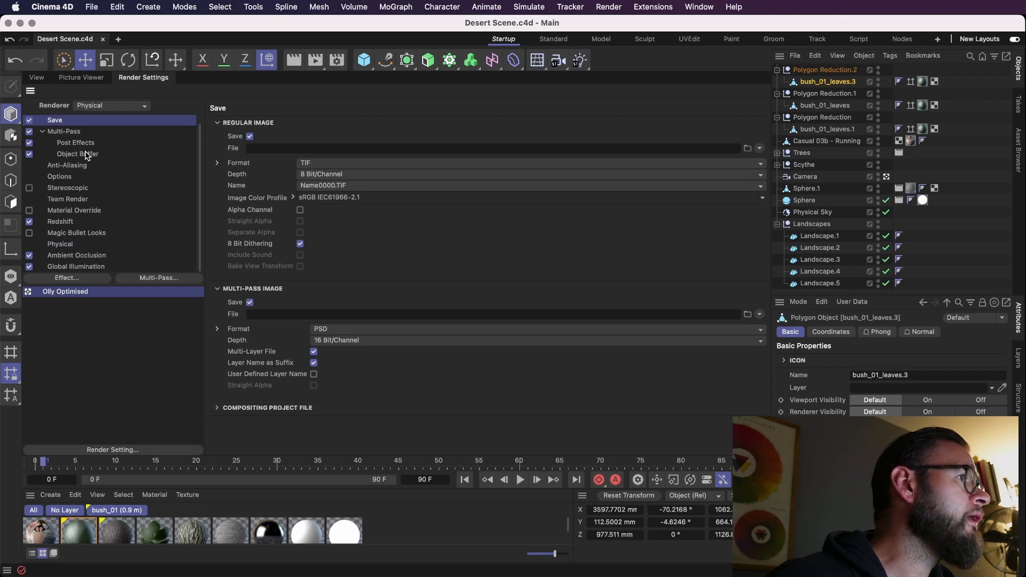
{"action": "left_click", "coordinate": [45, 132]}
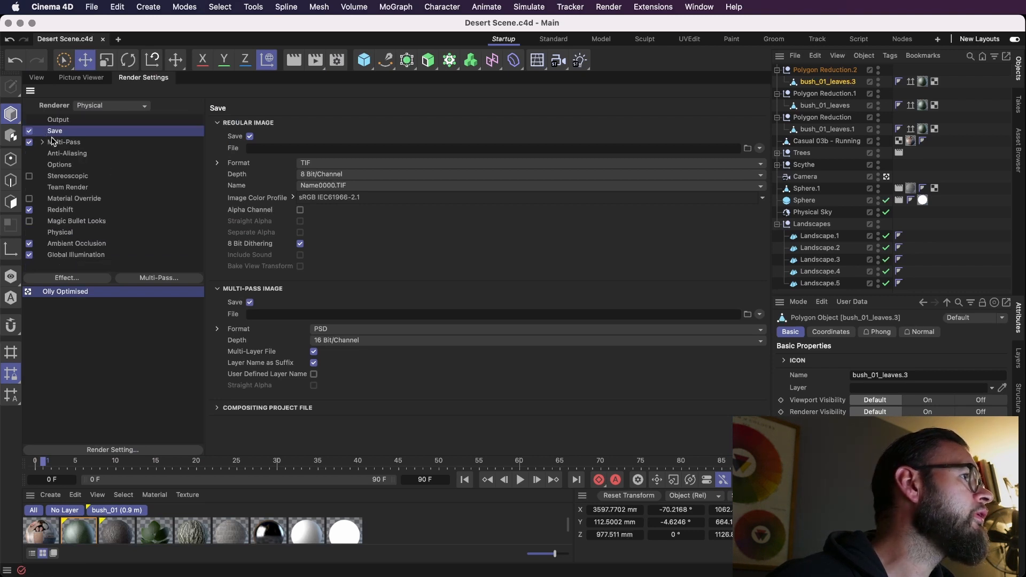
{"action": "left_click", "coordinate": [59, 120]}
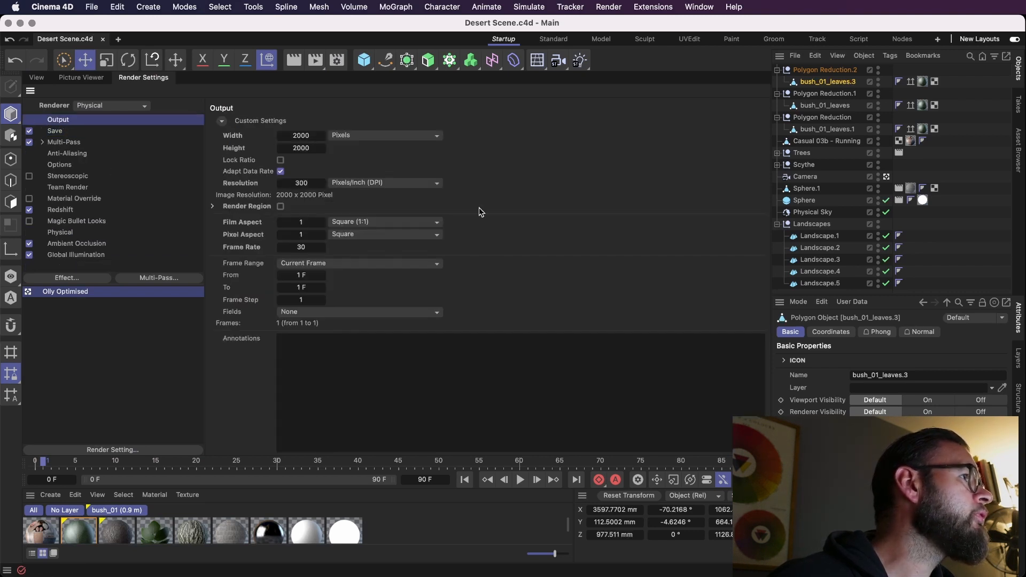
{"action": "left_click", "coordinate": [214, 206]}
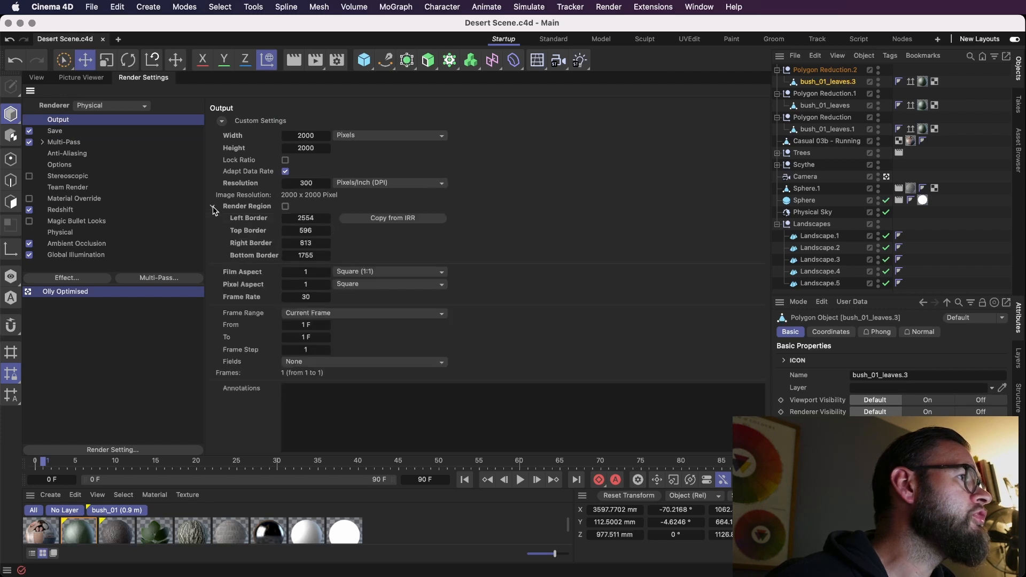
{"action": "left_click", "coordinate": [408, 221]}
{"action": "left_click", "coordinate": [285, 207]}
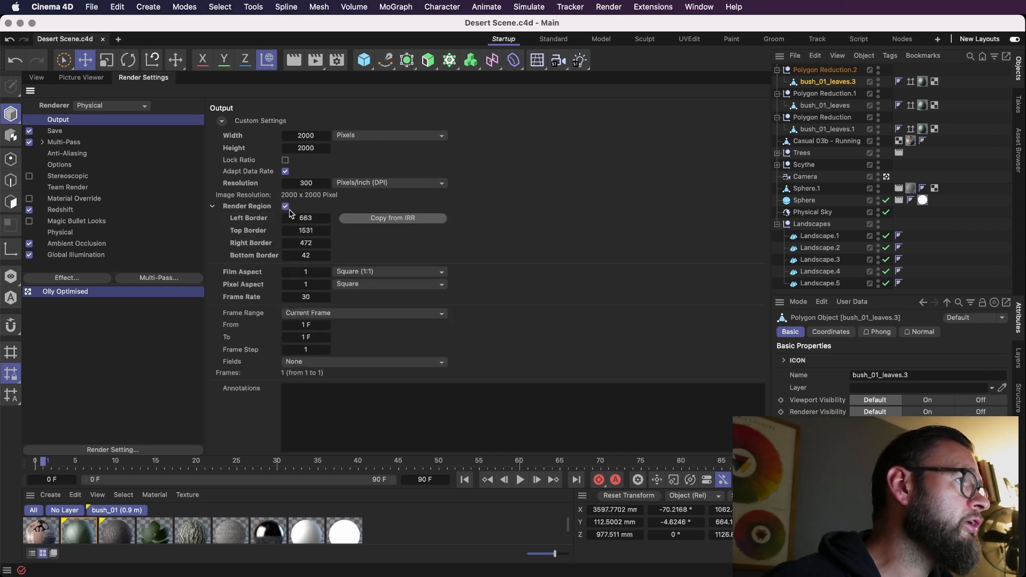
Render the region around the running figure and scythe to the Picture Viewer.
{"action": "left_click", "coordinate": [317, 62]}
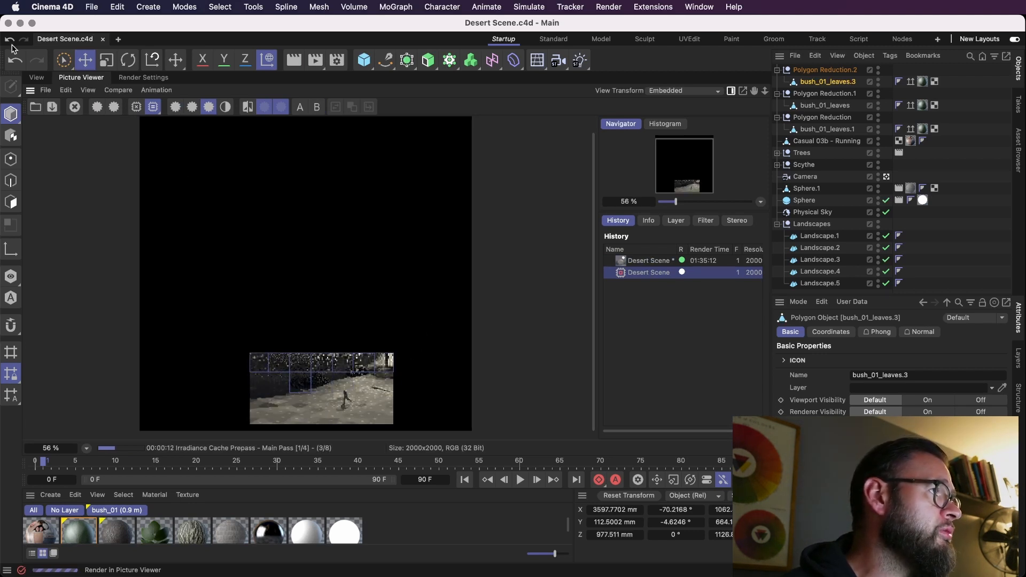
{"action": "left_click", "coordinate": [46, 79]}
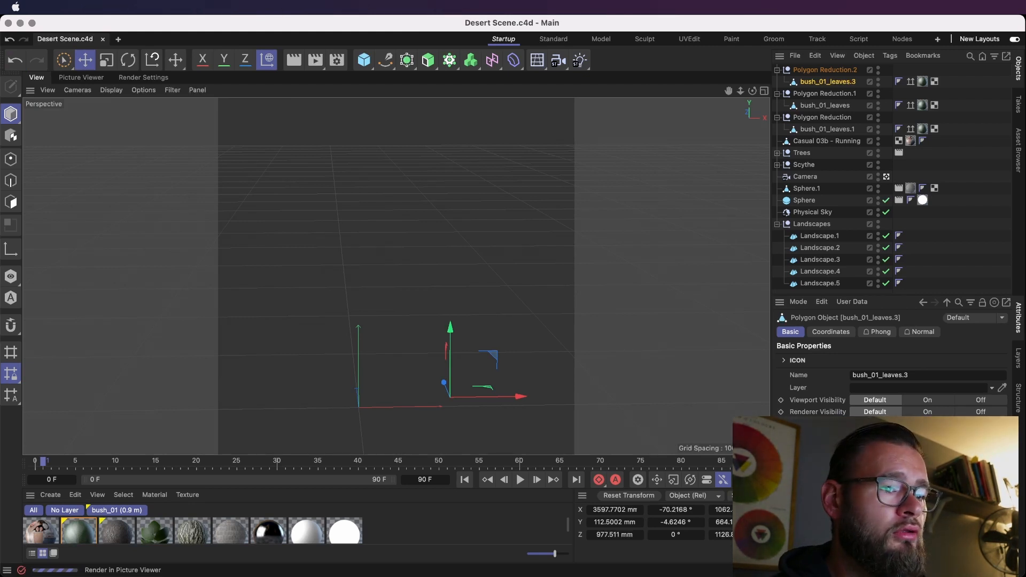
{"action": "key", "text": "super+b"}
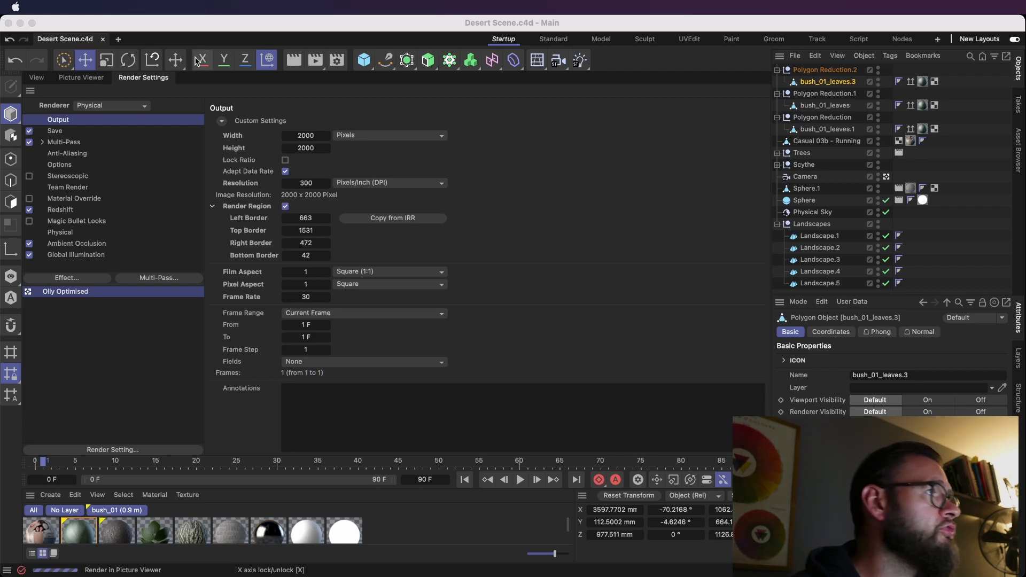
{"action": "left_click", "coordinate": [100, 79]}
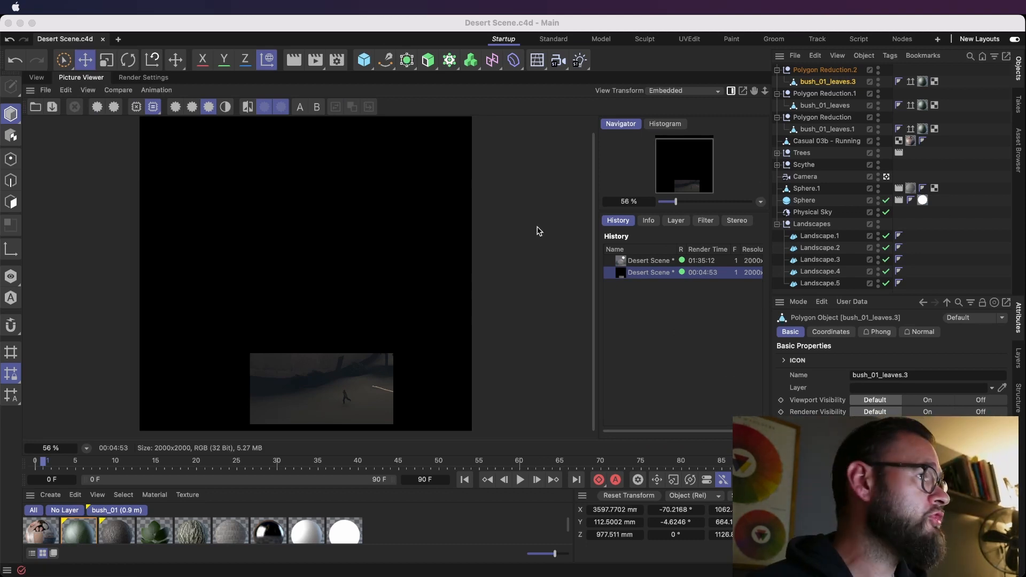
Save the region render on the Desktop as Desert Scene_.psd in PSD format.
{"action": "left_click", "coordinate": [52, 107]}
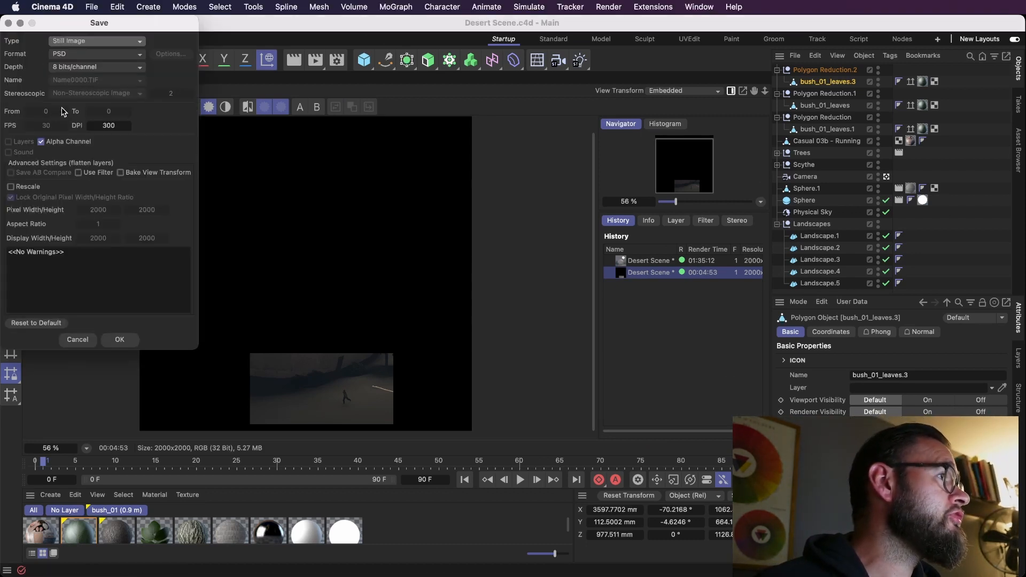
{"action": "left_click", "coordinate": [77, 55]}
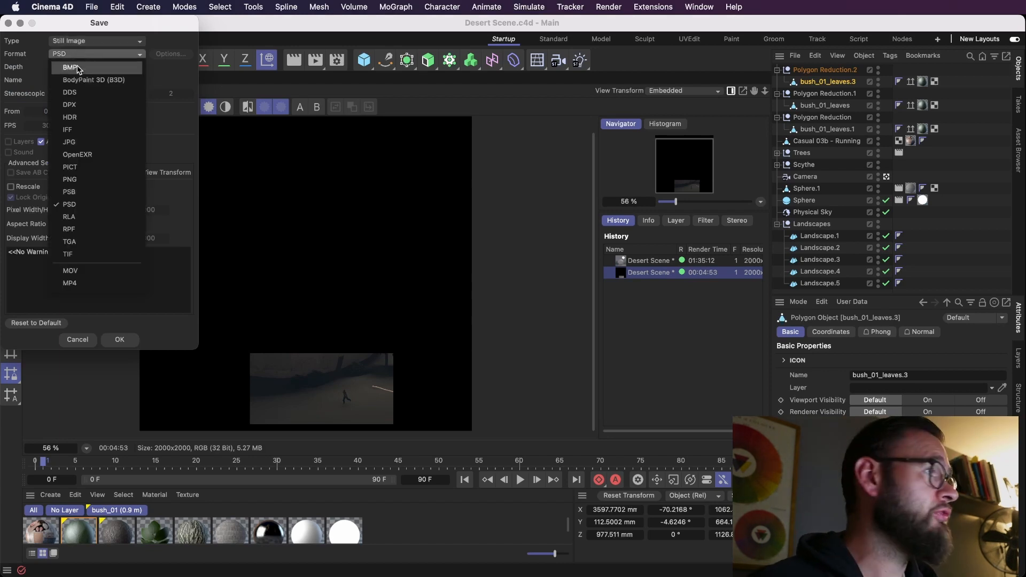
{"action": "left_click", "coordinate": [105, 204]}
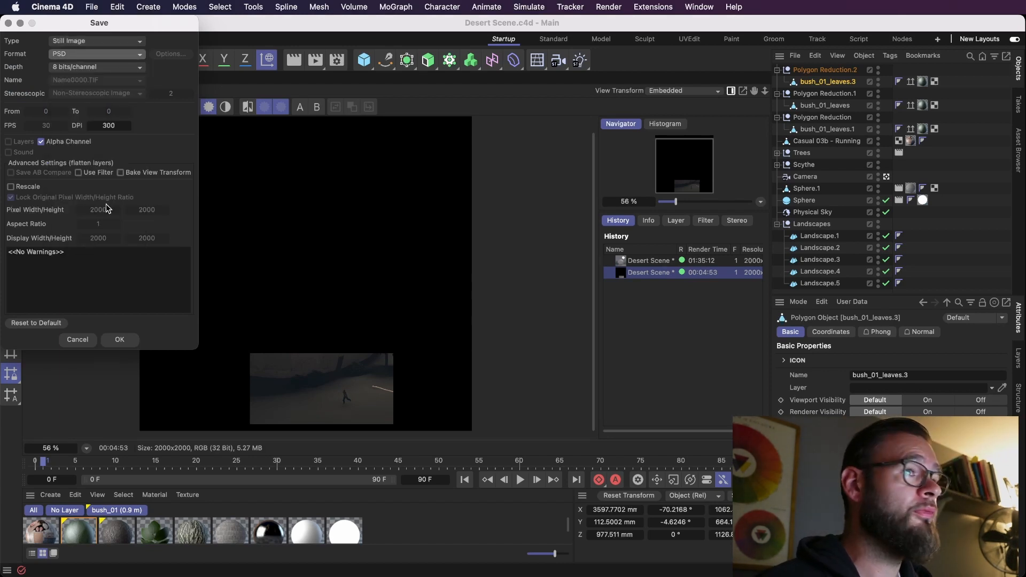
{"action": "key", "text": "Return"}
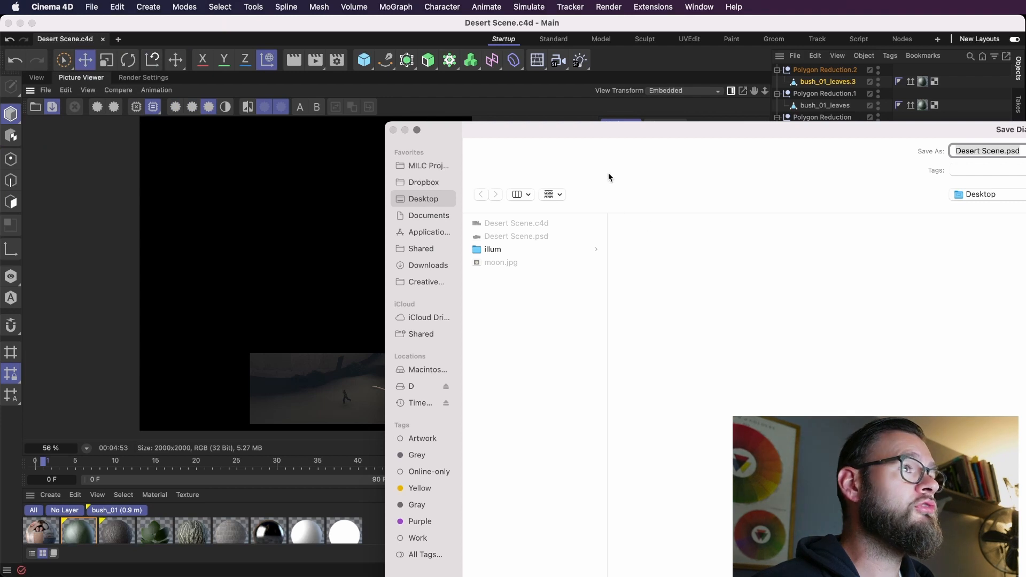
{"action": "key", "text": "Right"}
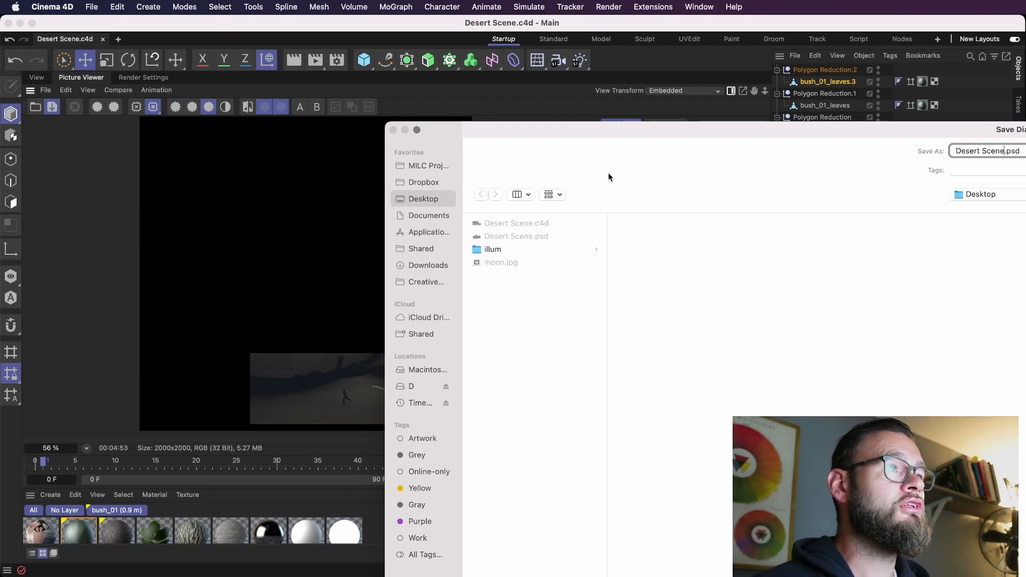
{"action": "key", "text": "Return"}
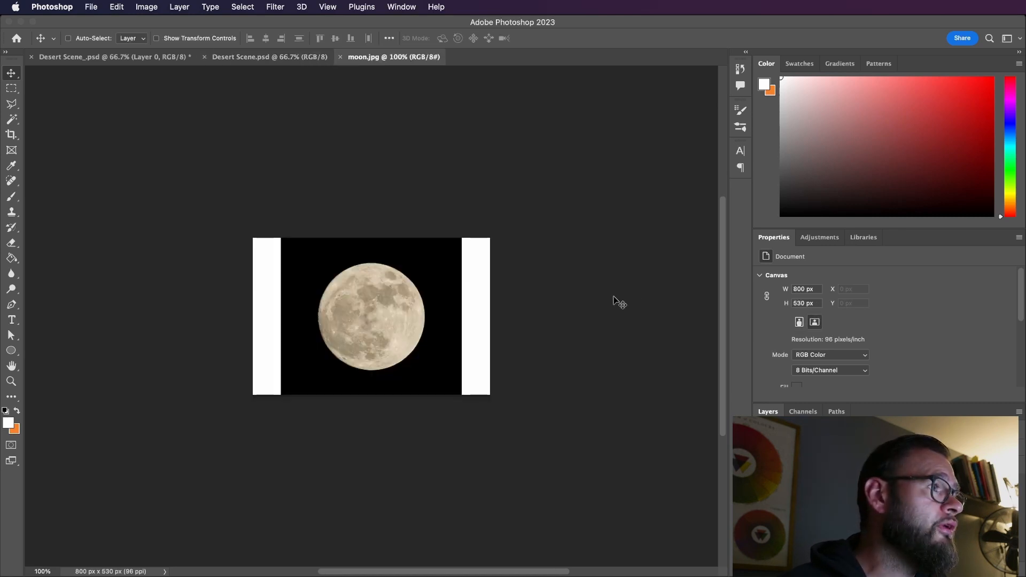
Switch to Photoshop and select the moon in moon.jpg with an elliptical marquee fitted to its outline.
{"action": "key", "text": "super"}
{"action": "key", "text": "super+plus"}
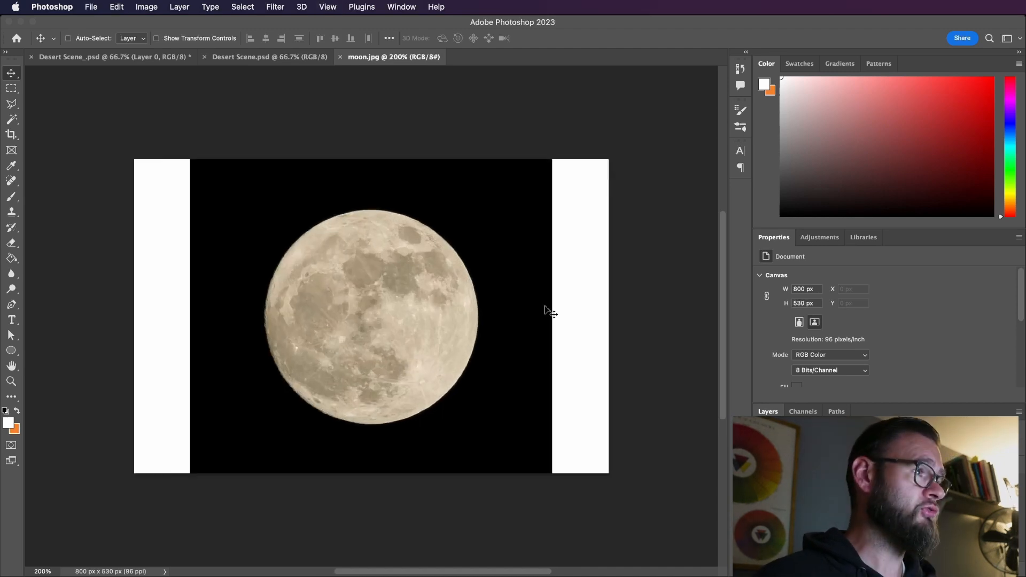
{"action": "left_click", "coordinate": [14, 92]}
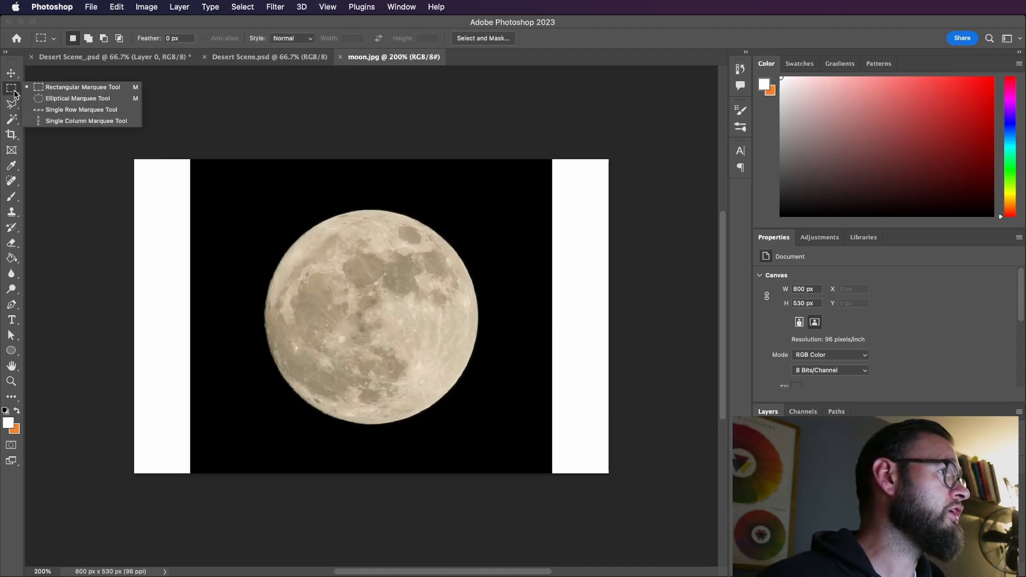
{"action": "left_click", "coordinate": [80, 98]}
{"action": "left_click_drag", "start_coordinate": [313, 215], "coordinate": [479, 453]}
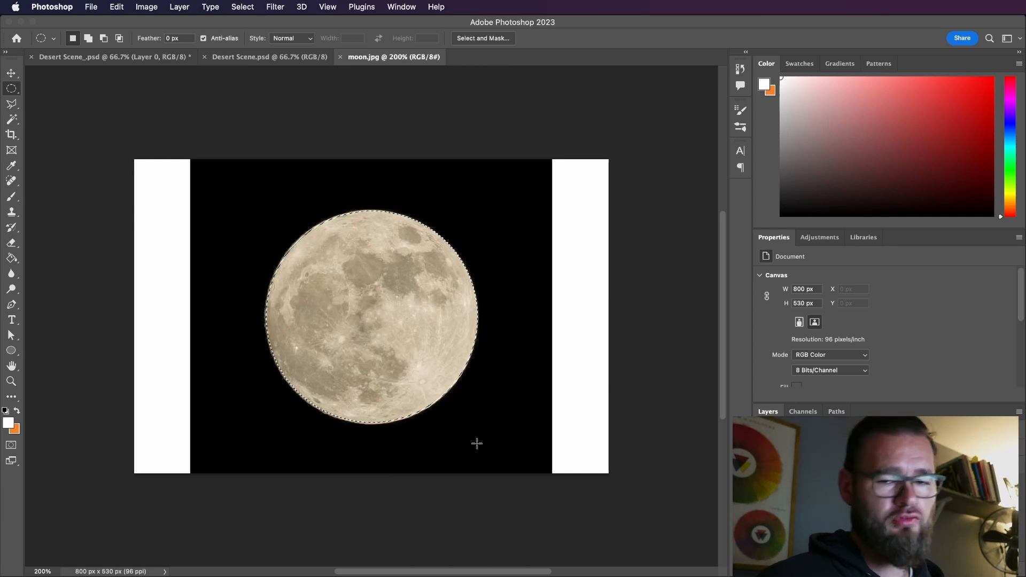
Copy the selected moon, close moon.jpg and paste the moon into Desert Scene.psd.
{"action": "key", "text": "v"}
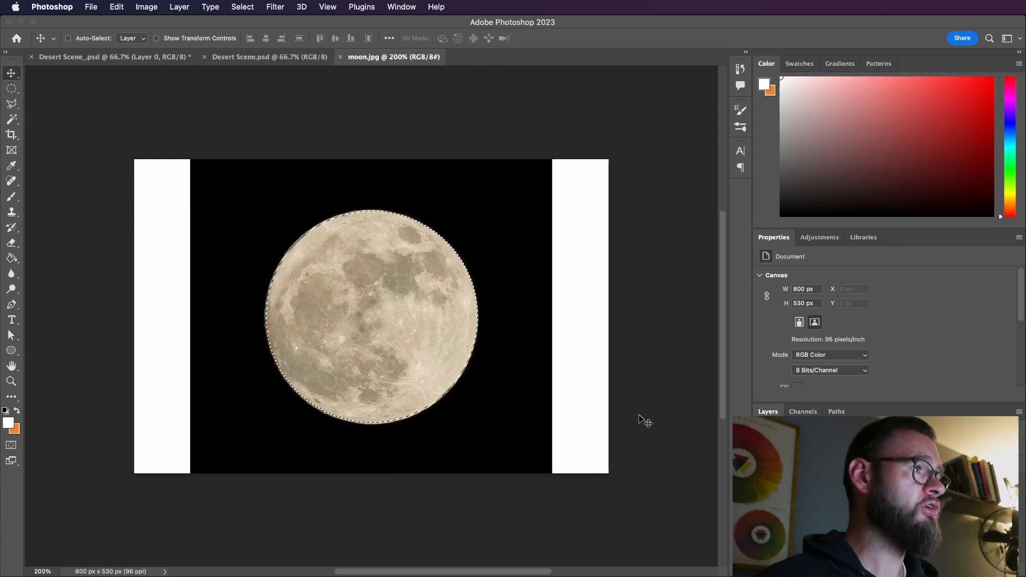
{"action": "key", "text": "super+w"}
{"action": "key", "text": "super+v"}
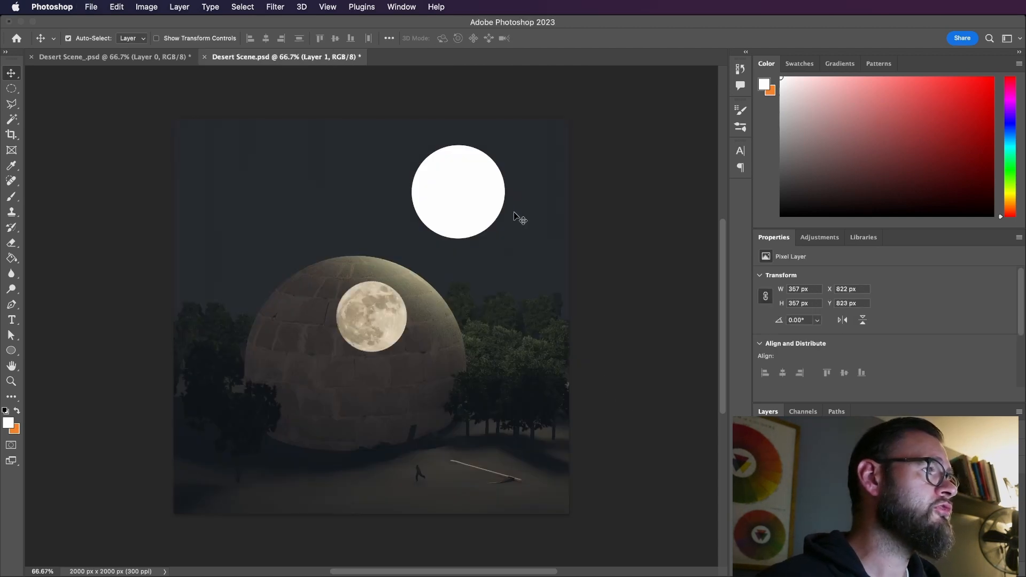
Move the pasted moon onto the white disc in the sky and scale it to about 134% to cover the disc.
{"action": "left_click_drag", "start_coordinate": [362, 338], "coordinate": [463, 216], "text": "super"}
{"action": "key", "text": "super+t"}
{"action": "left_click_drag", "start_coordinate": [496, 154], "coordinate": [513, 149], "text": "alt"}
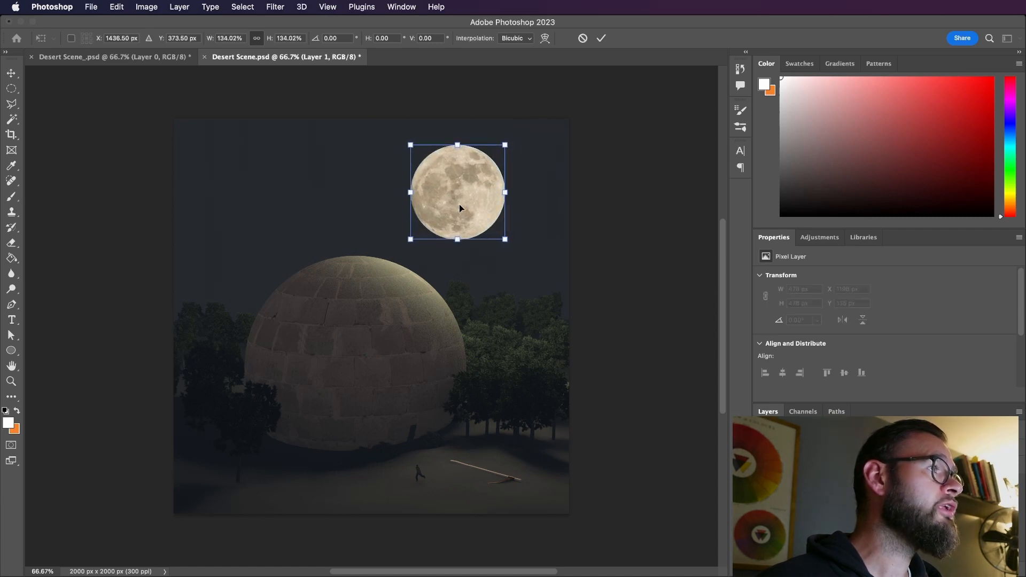
{"action": "key", "text": "Return"}
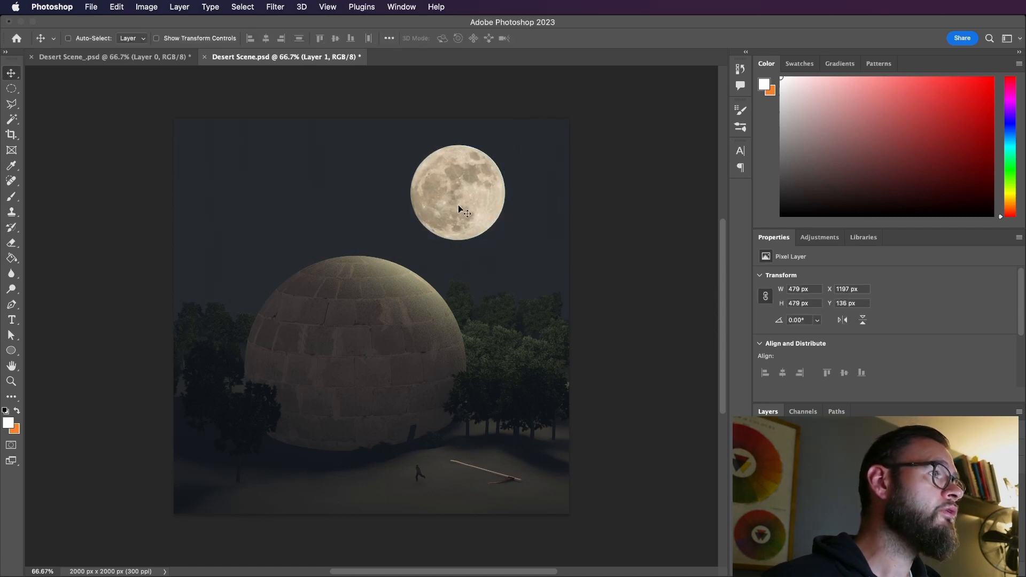
{"action": "key", "text": "super+s"}
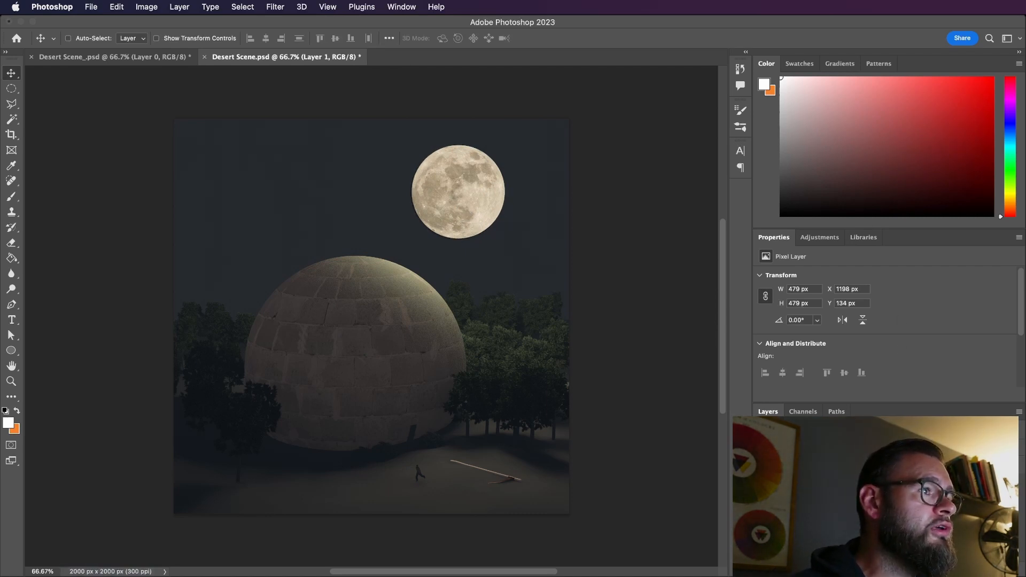
Toggle the moon layer's visibility, try another blending mode on it and set it back to Normal.
{"action": "left_click", "coordinate": [762, 481]}
{"action": "left_click", "coordinate": [762, 481]}
{"action": "left_click", "coordinate": [788, 441]}
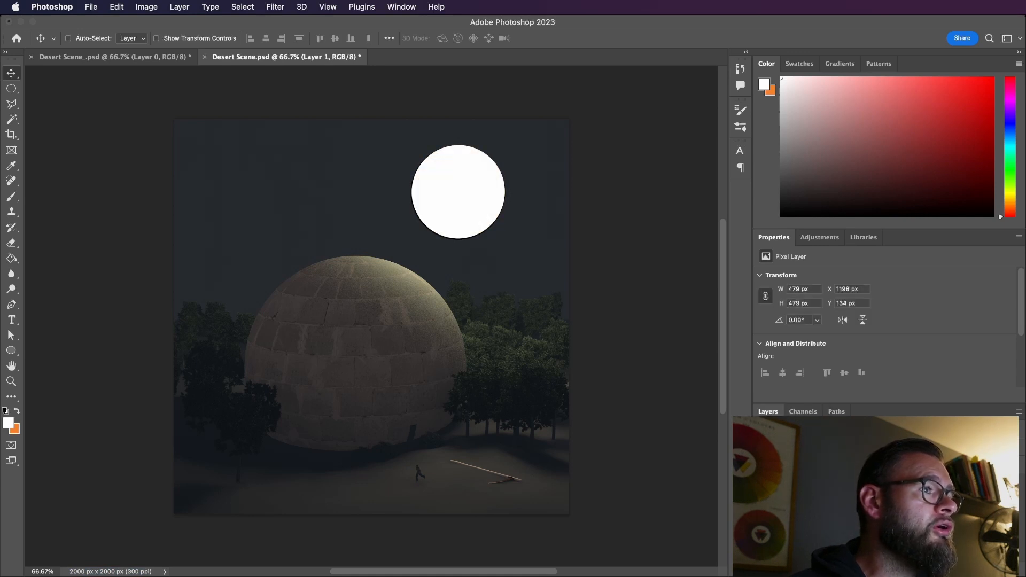
{"action": "left_click", "coordinate": [788, 441]}
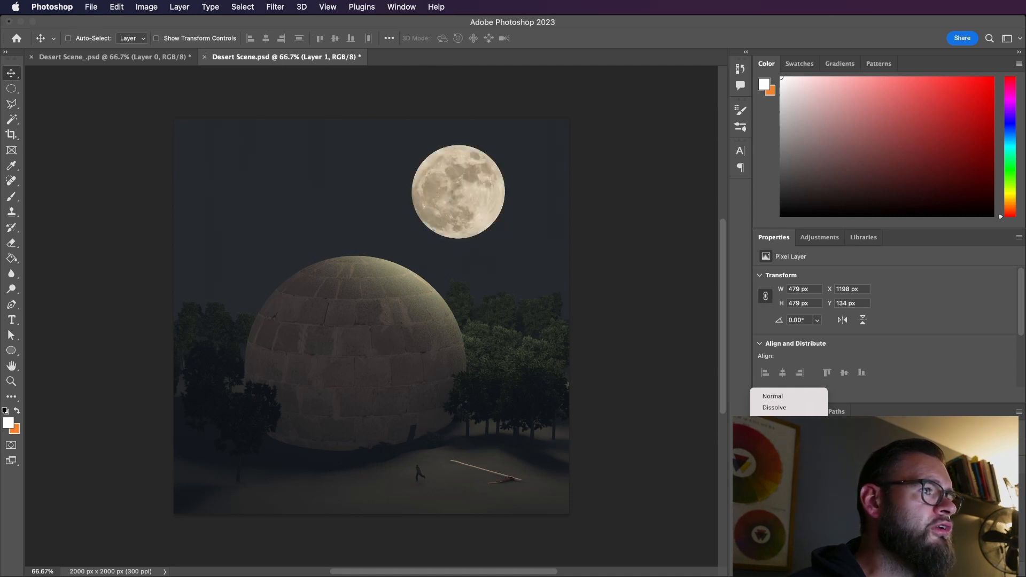
{"action": "left_click", "coordinate": [775, 447]}
{"action": "left_click", "coordinate": [780, 441]}
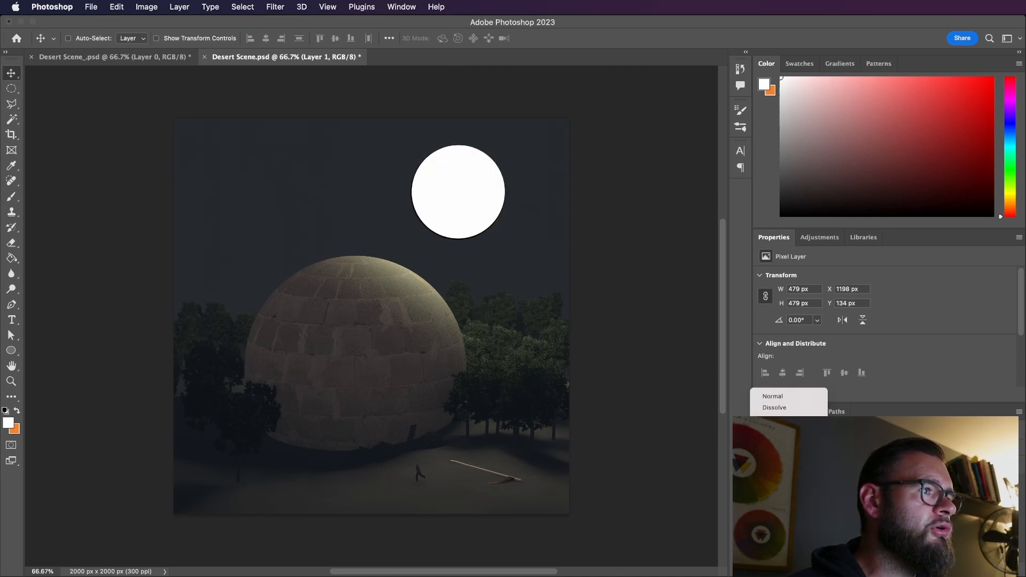
{"action": "left_click", "coordinate": [789, 396]}
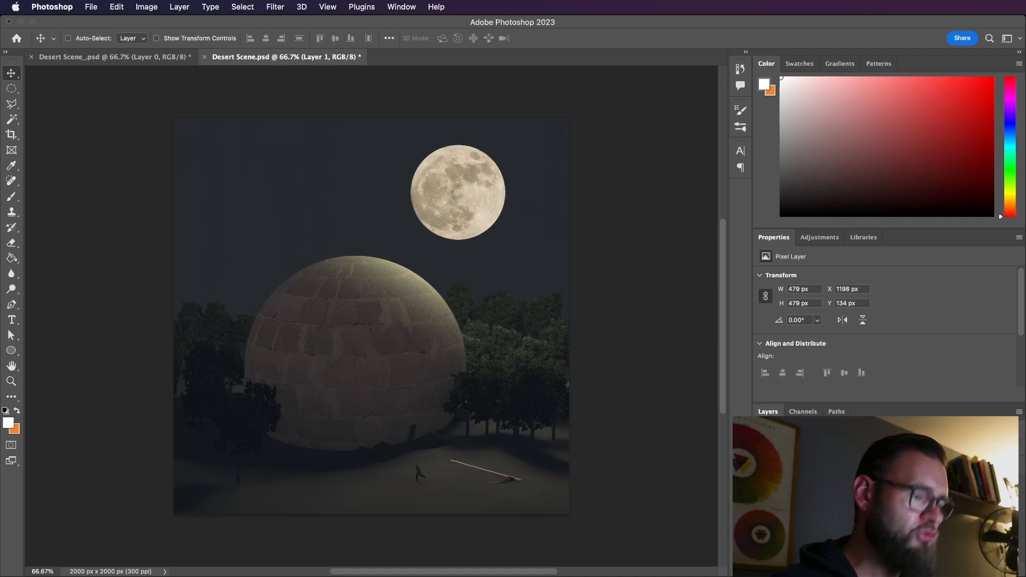
Set the moon layer's opacity to 50% and trim it to the Background's white disc using a Magic Wand selection.
{"action": "key", "text": "5"}
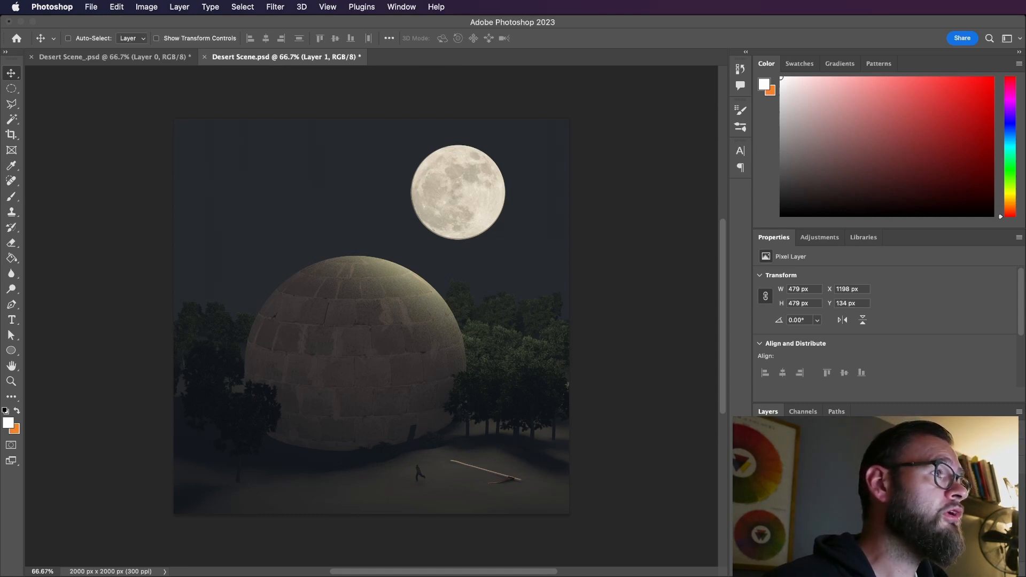
{"action": "left_click", "coordinate": [823, 487]}
{"action": "key", "text": "w"}
{"action": "left_click", "coordinate": [466, 185]}
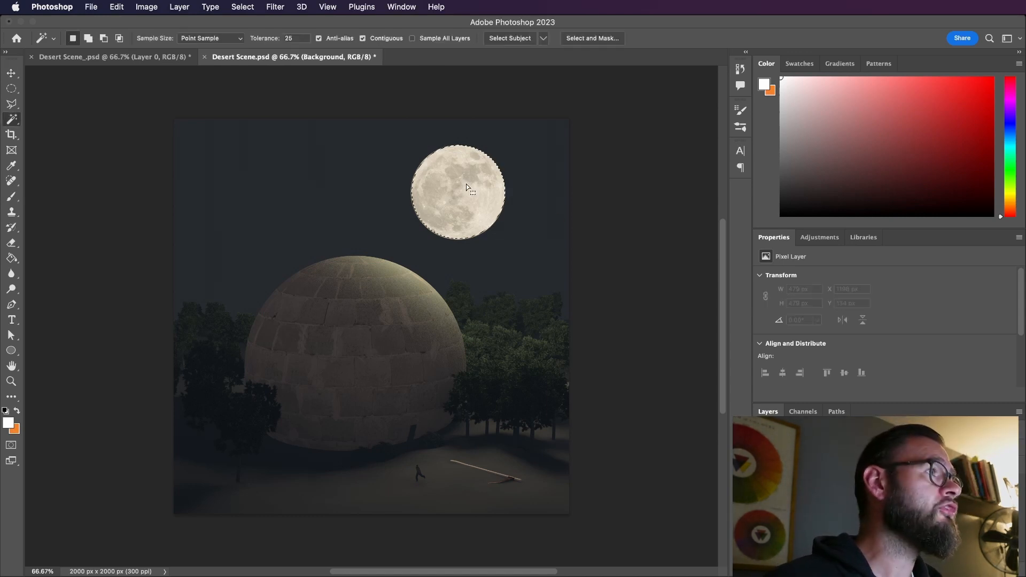
{"action": "key", "text": "v"}
{"action": "key", "text": "super+j"}
{"action": "key", "text": "super+shift+i"}
{"action": "key", "text": "Delete"}
{"action": "key", "text": "super+d"}
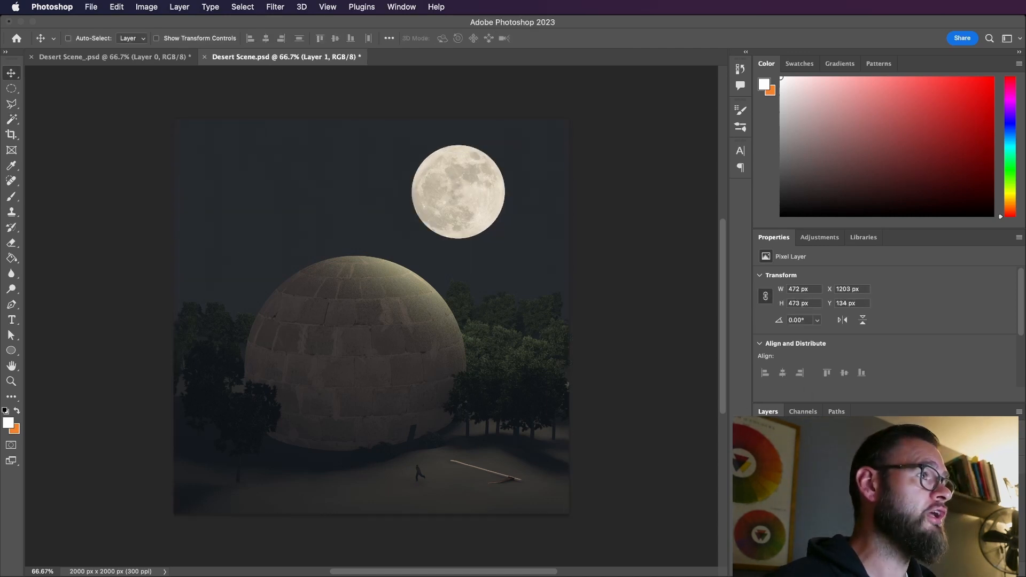
Save Desert Scene.psd with the trimmed moon layer.
{"action": "key", "text": "super+s"}
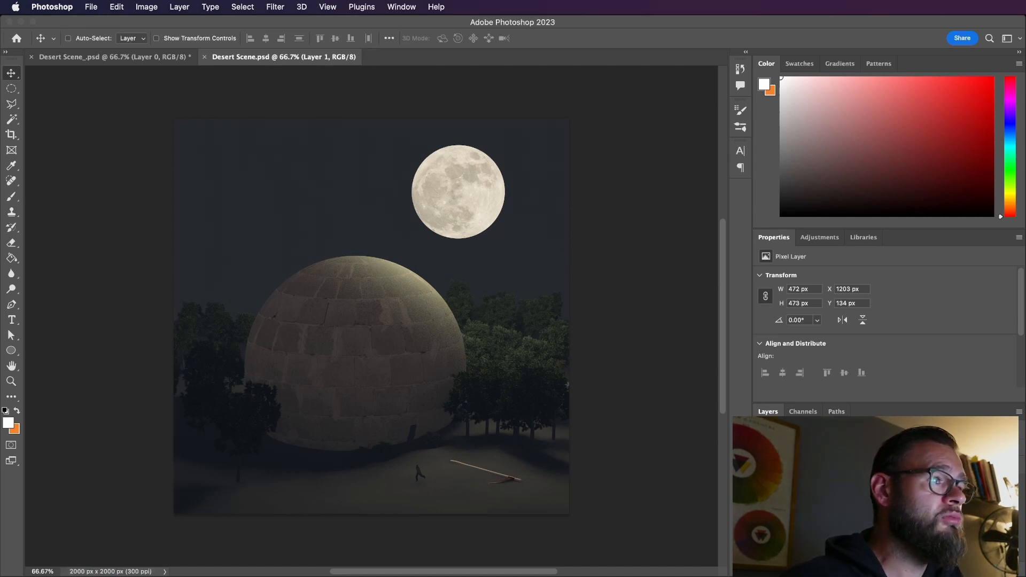
{"action": "key", "text": "alt+shift+s"}
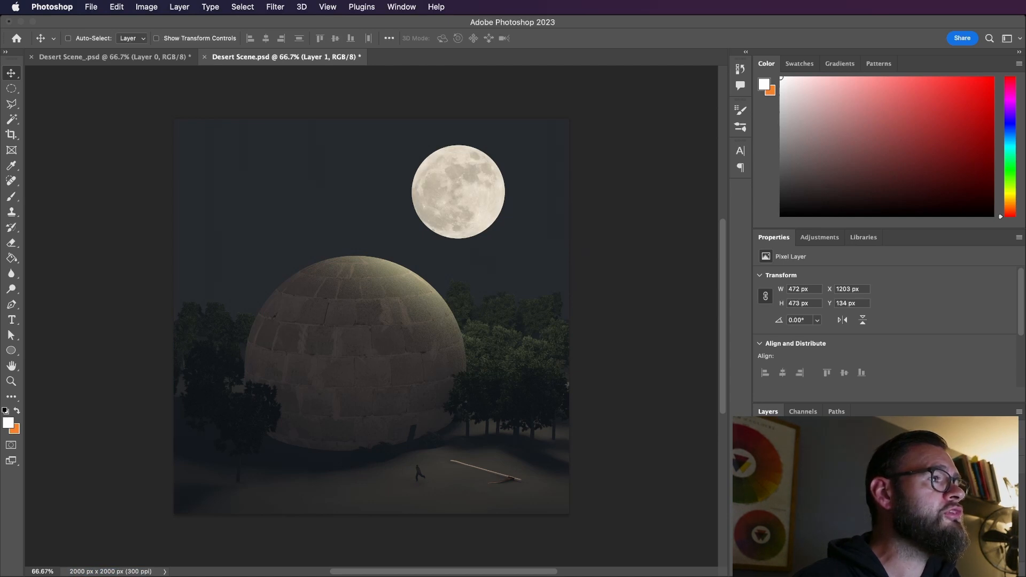
{"action": "key", "text": "super+s"}
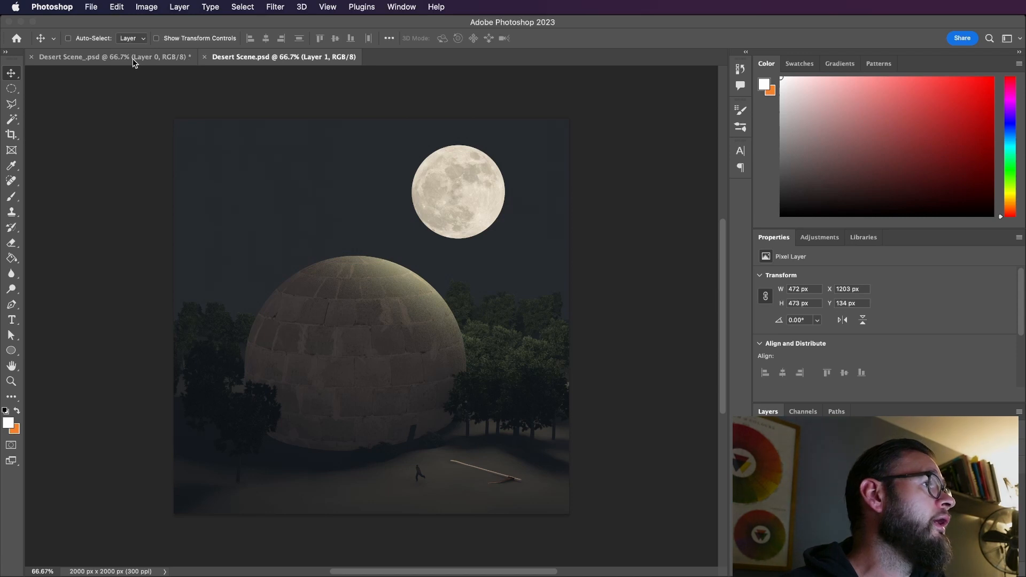
Close Desert Scene_.psd without saving its changes.
{"action": "left_click", "coordinate": [187, 59]}
{"action": "left_click", "coordinate": [30, 57]}
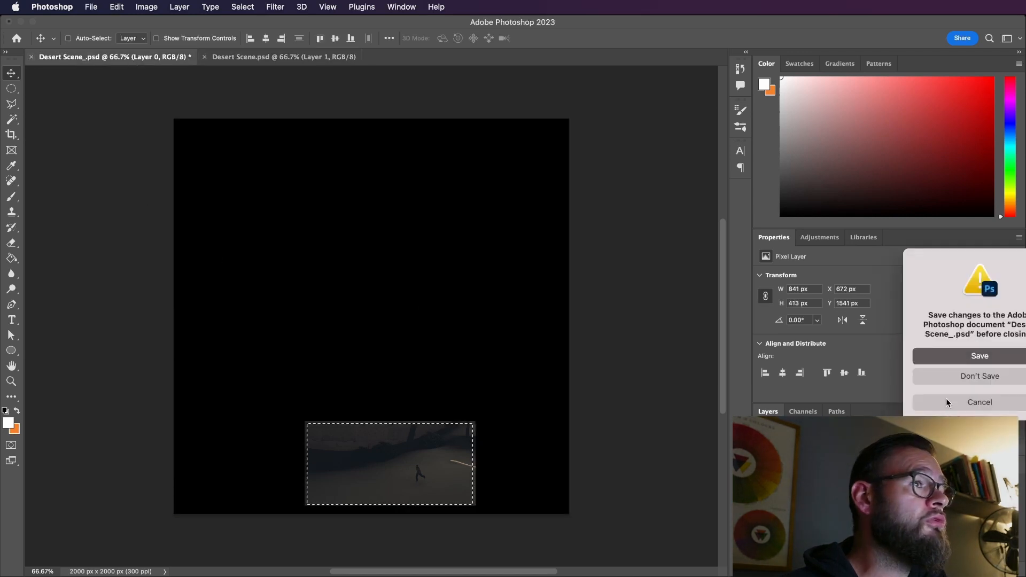
{"action": "left_click", "coordinate": [978, 378]}
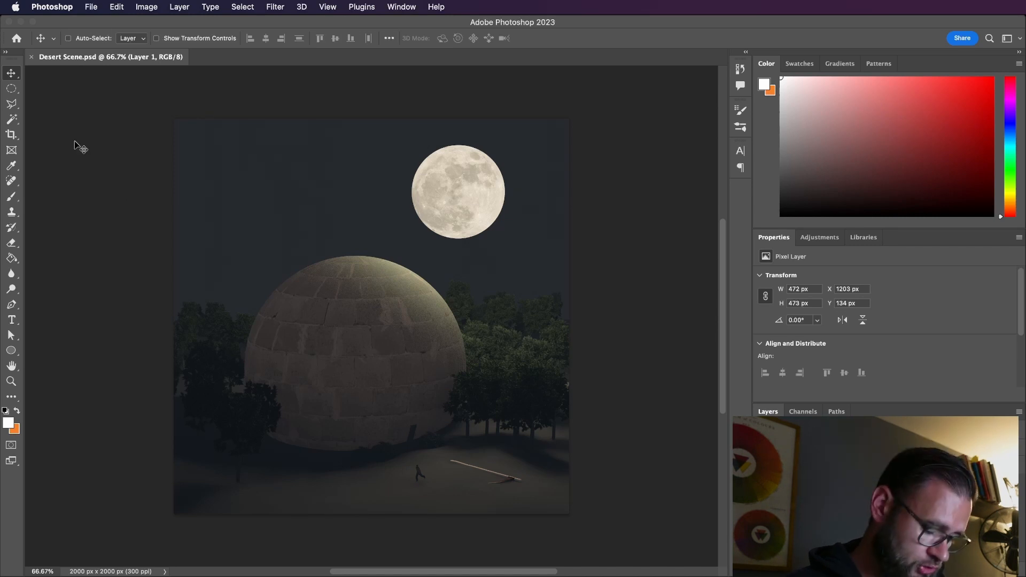
Try a 400 px white star stamp in the sky on the moon layer with the Brush tool, and undo it.
{"action": "key", "text": "b"}
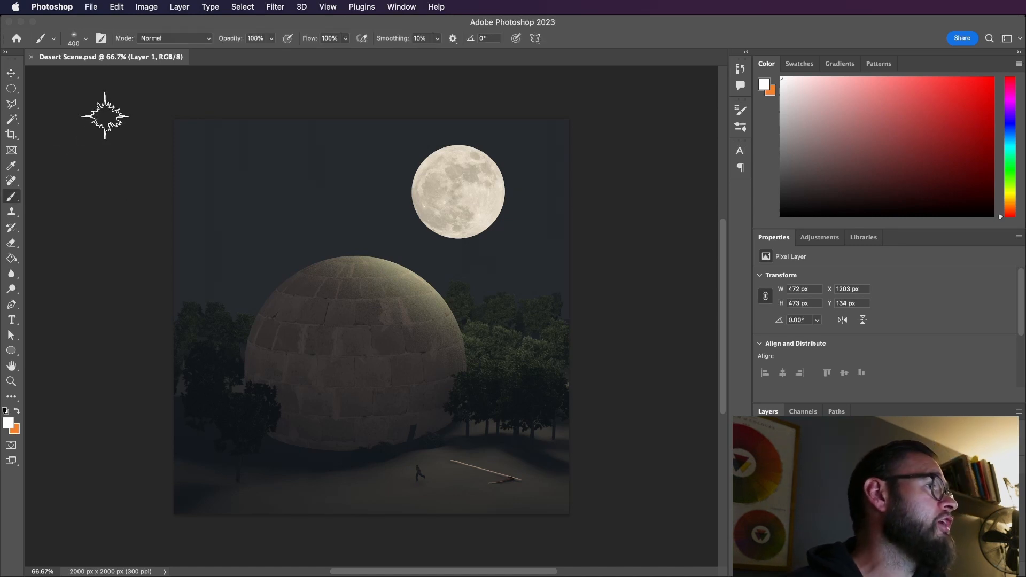
{"action": "left_click", "coordinate": [54, 39]}
{"action": "left_click", "coordinate": [86, 39]}
{"action": "left_click", "coordinate": [86, 39]}
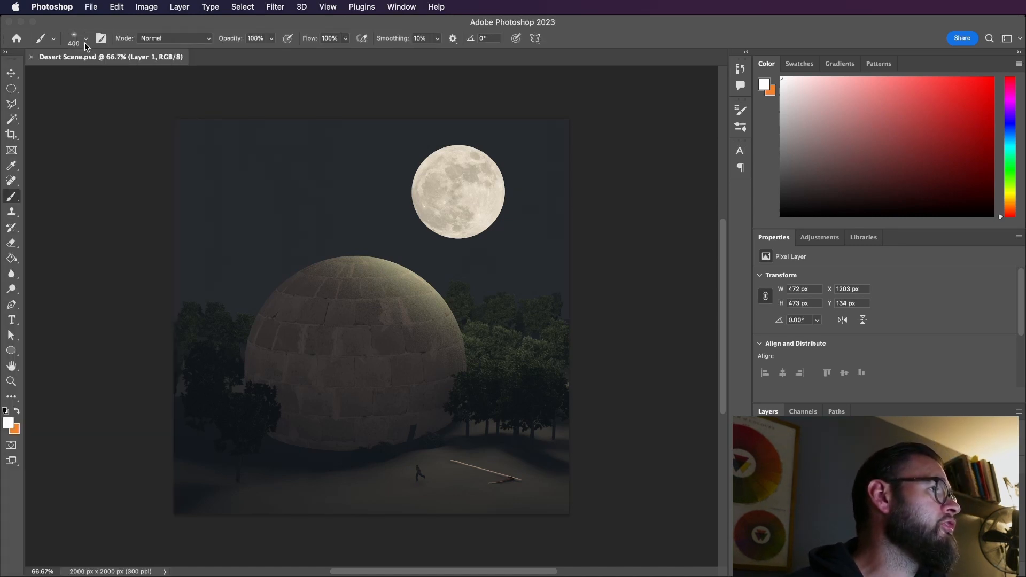
{"action": "left_click", "coordinate": [266, 190]}
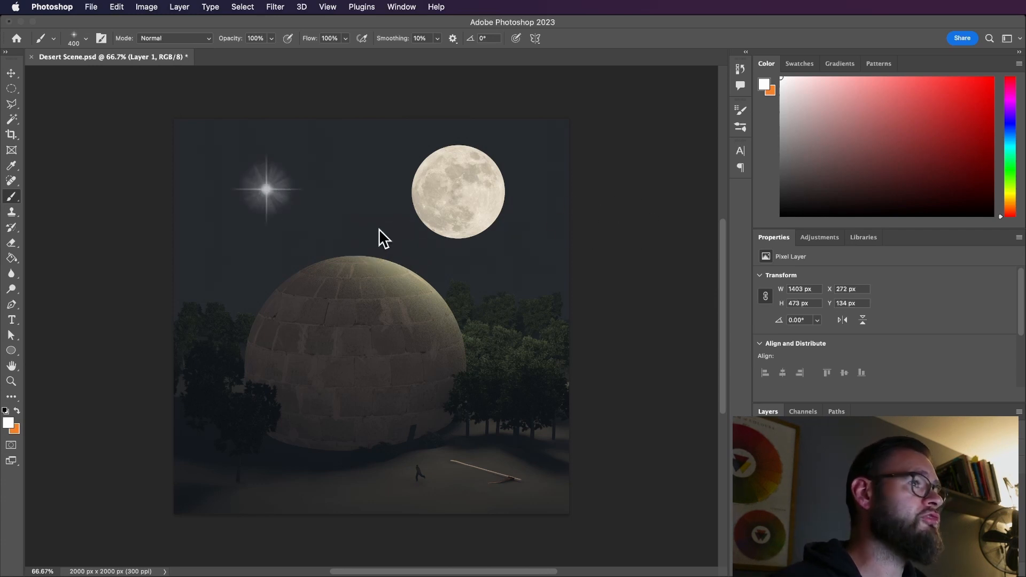
{"action": "key", "text": "super+z"}
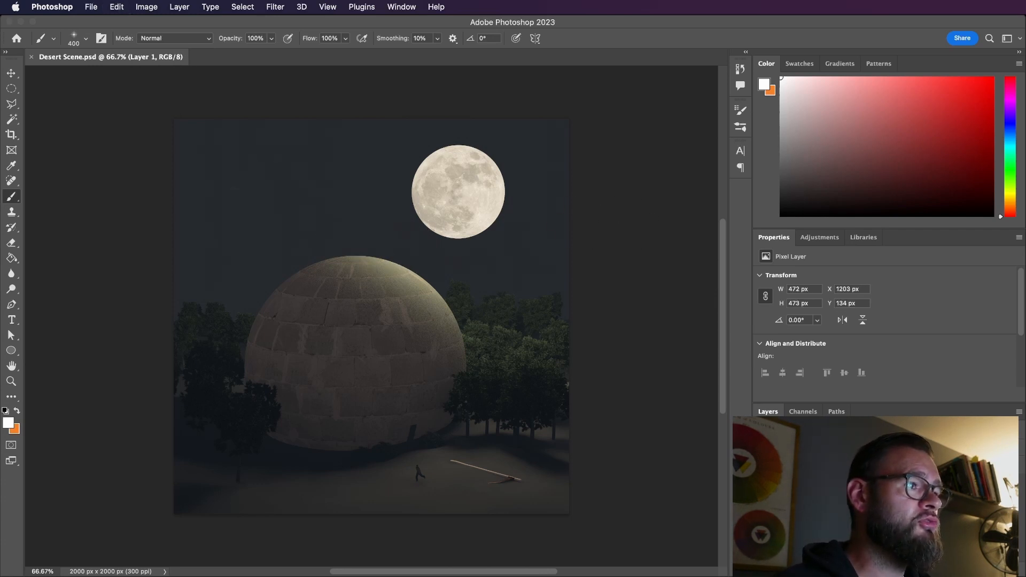
Add a new layer above the moon layer and test a 400 px star stamp on it, undoing the stamp.
{"action": "key", "text": "super+shift+alt+n"}
{"action": "left_click", "coordinate": [256, 183]}
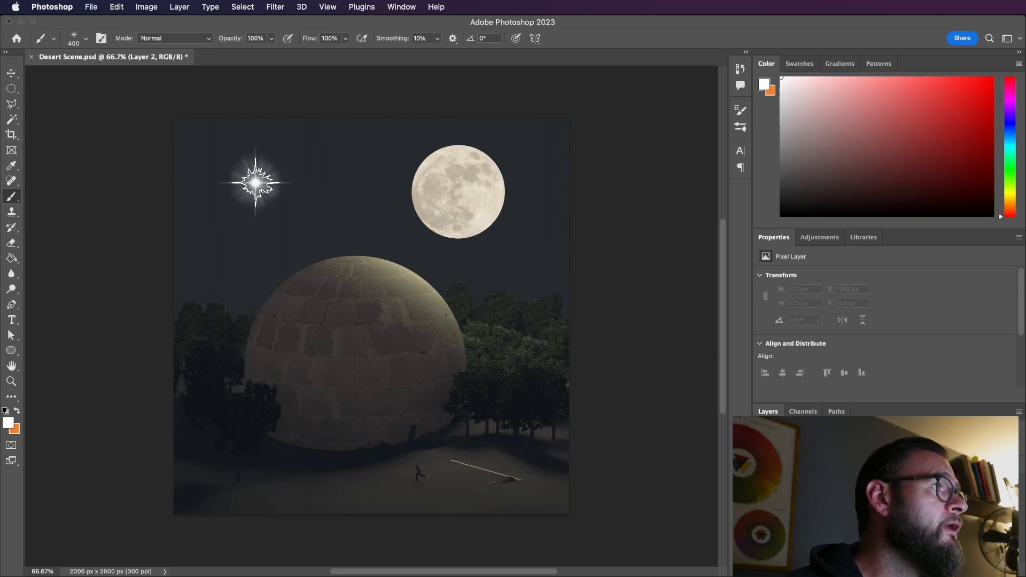
{"action": "key", "text": "super+z"}
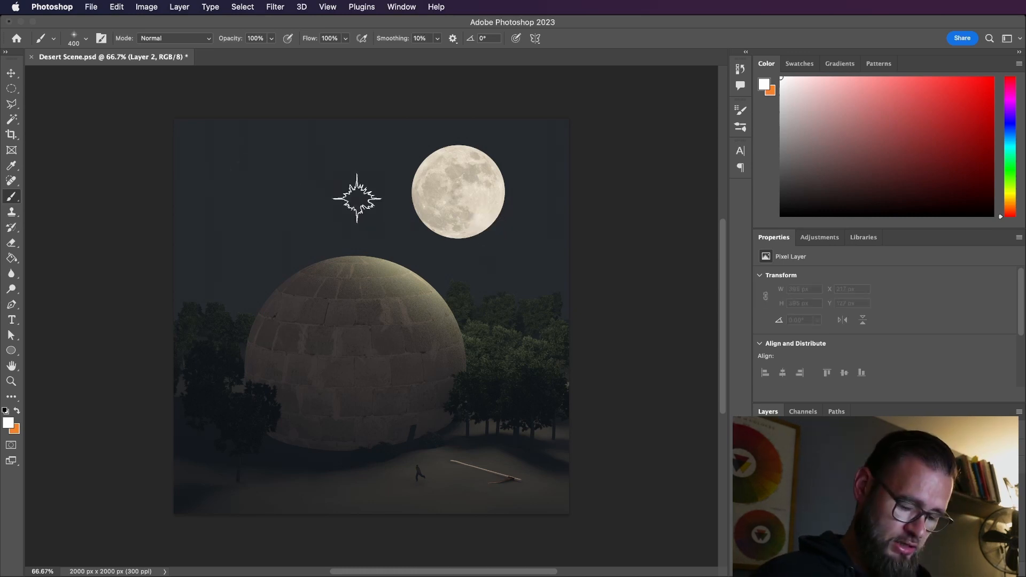
Reduce the star brush to 125 px, test it with one stamp in the sky and undo the stamp.
{"action": "key", "text": "bracketleft"}
{"action": "key", "text": "bracketleft"}
{"action": "key", "text": "bracketleft"}
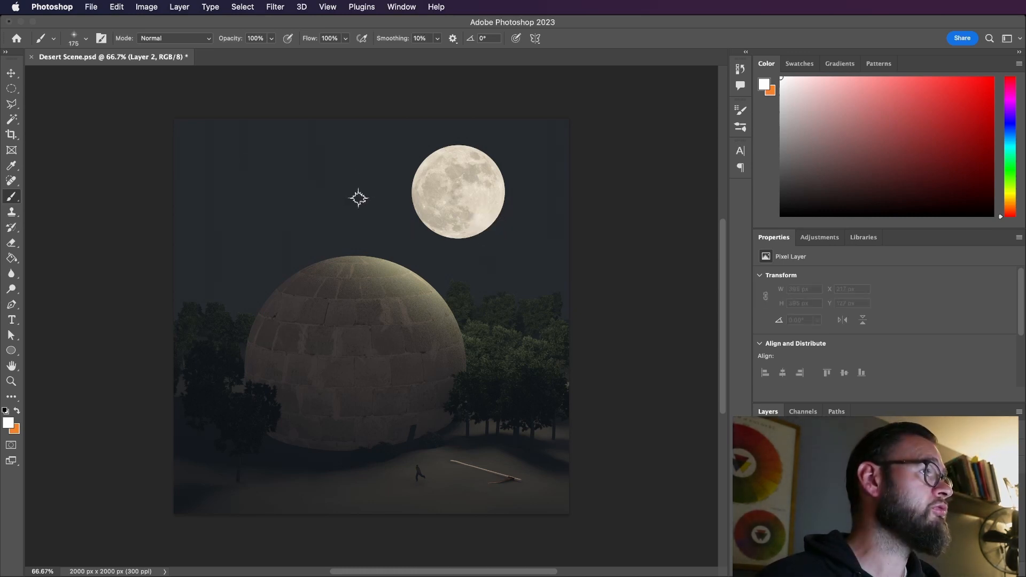
{"action": "key", "text": "bracketright"}
{"action": "key", "text": "bracketright"}
{"action": "key", "text": "bracketright"}
{"action": "key", "text": "bracketleft"}
{"action": "key", "text": "bracketleft"}
{"action": "key", "text": "bracketleft"}
{"action": "key", "text": "bracketleft"}
{"action": "key", "text": "bracketleft"}
{"action": "key", "text": "bracketleft"}
{"action": "left_click", "coordinate": [244, 168]}
{"action": "key", "text": "super+z"}
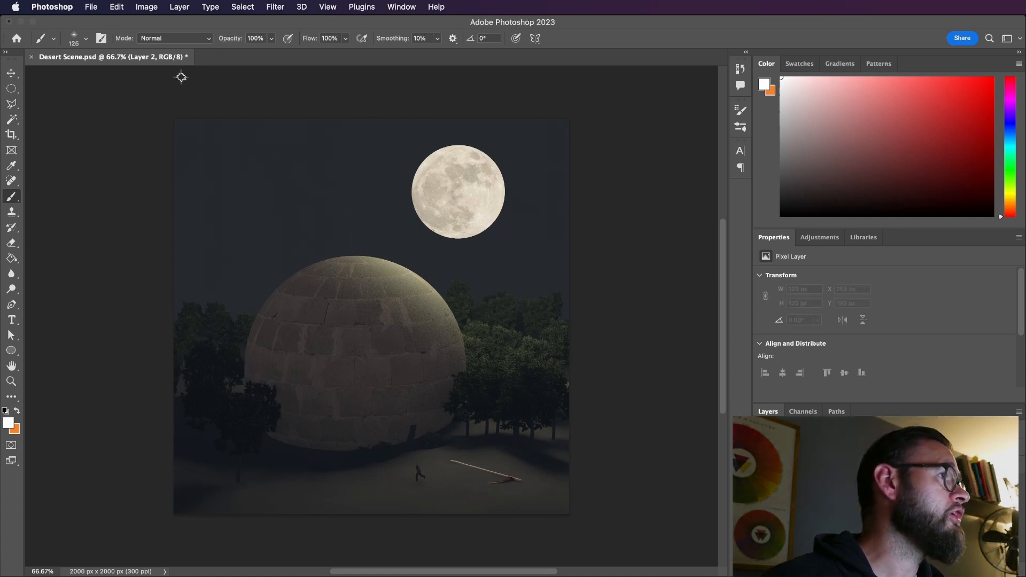
Choose the S&F-1 brush from the Stars and Flares set and test it at 1777 px in the sky, undoing the stamp.
{"action": "left_click", "coordinate": [86, 41]}
{"action": "scroll", "coordinate": [104, 367], "scroll_direction": "up", "scroll_amount": 8}
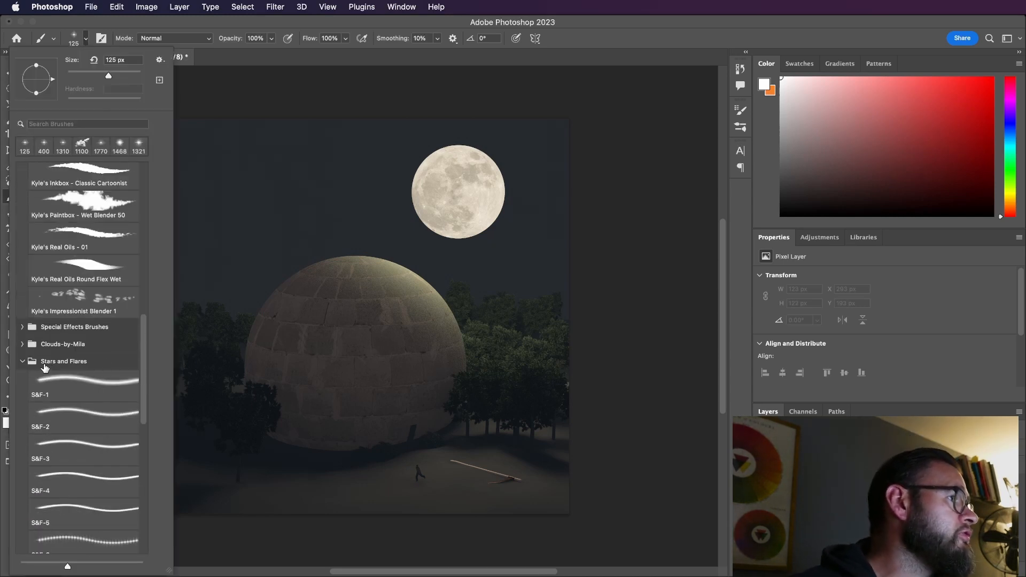
{"action": "left_click", "coordinate": [22, 363]}
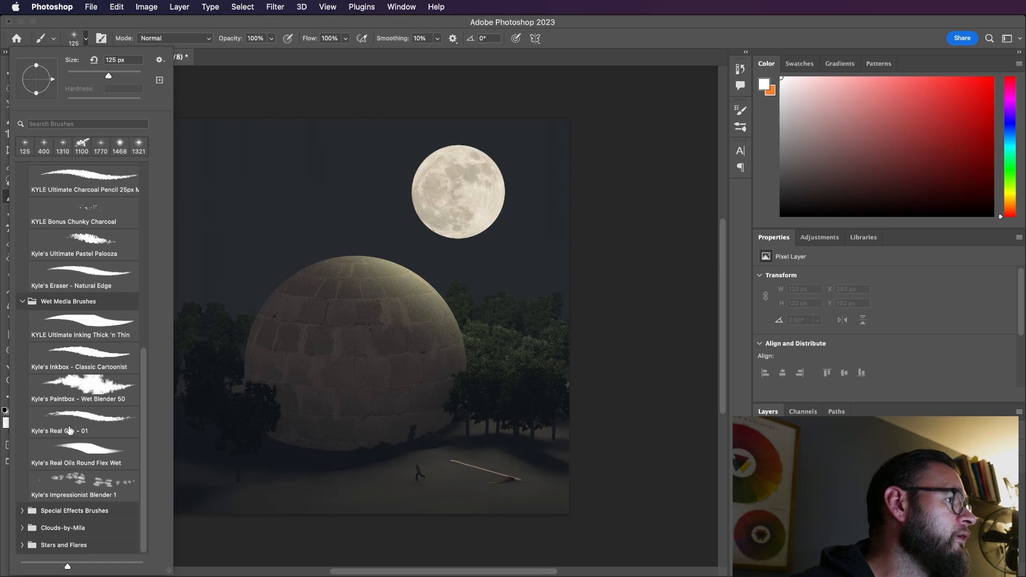
{"action": "left_click", "coordinate": [22, 546]}
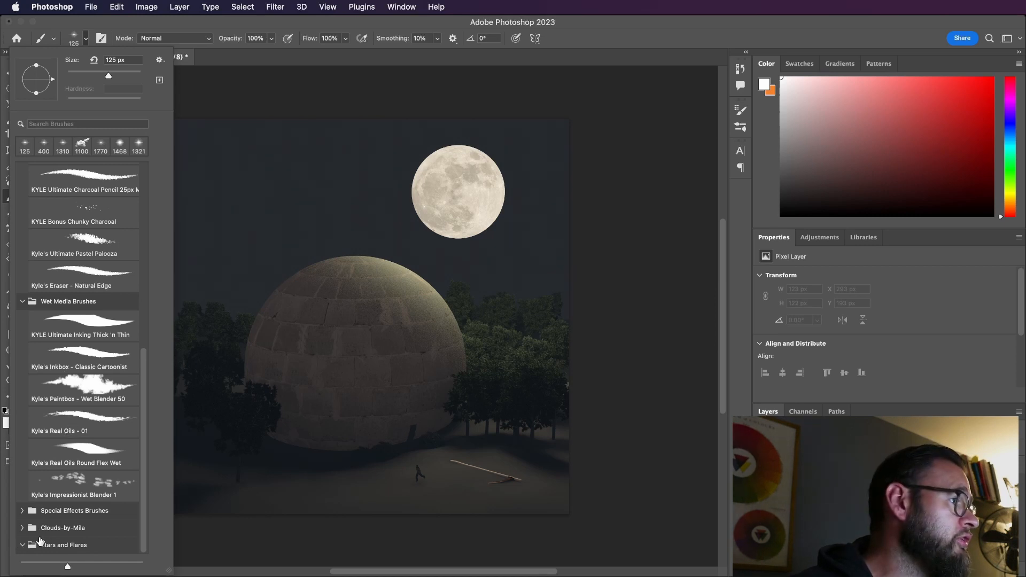
{"action": "scroll", "coordinate": [56, 534], "scroll_direction": "down", "scroll_amount": 3}
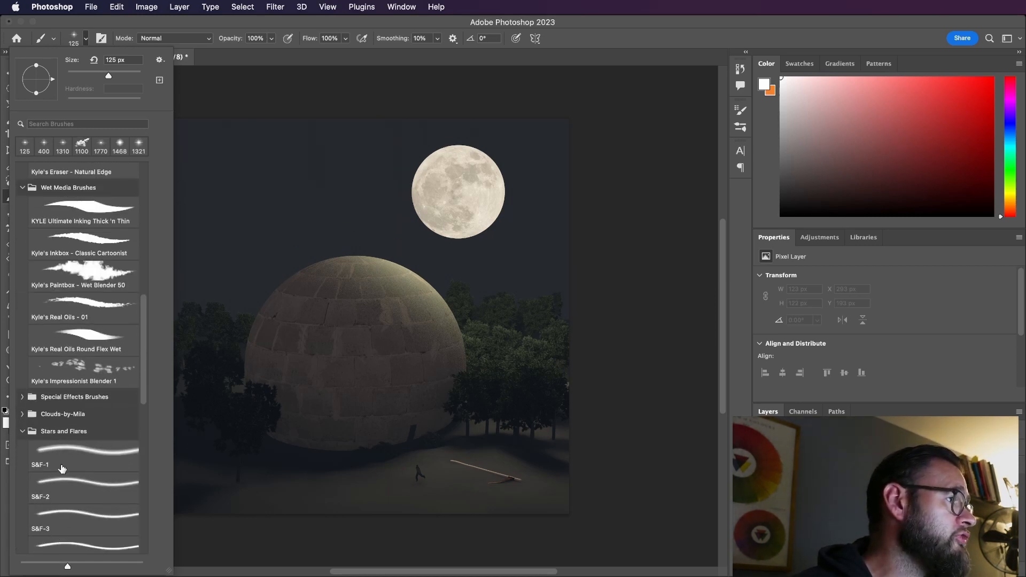
{"action": "scroll", "coordinate": [66, 470], "scroll_direction": "down", "scroll_amount": 2}
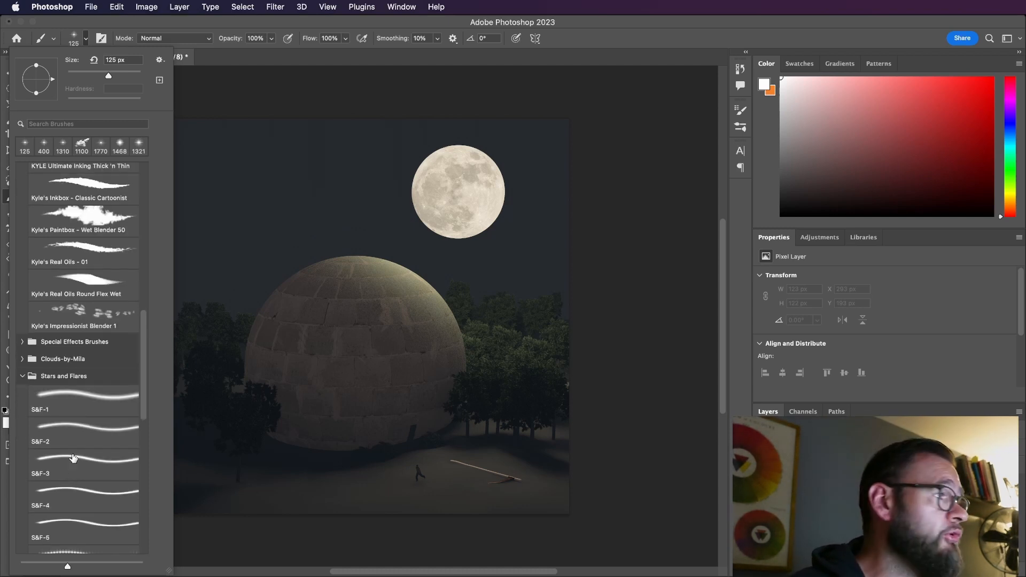
{"action": "left_click", "coordinate": [68, 402]}
{"action": "left_click", "coordinate": [286, 211]}
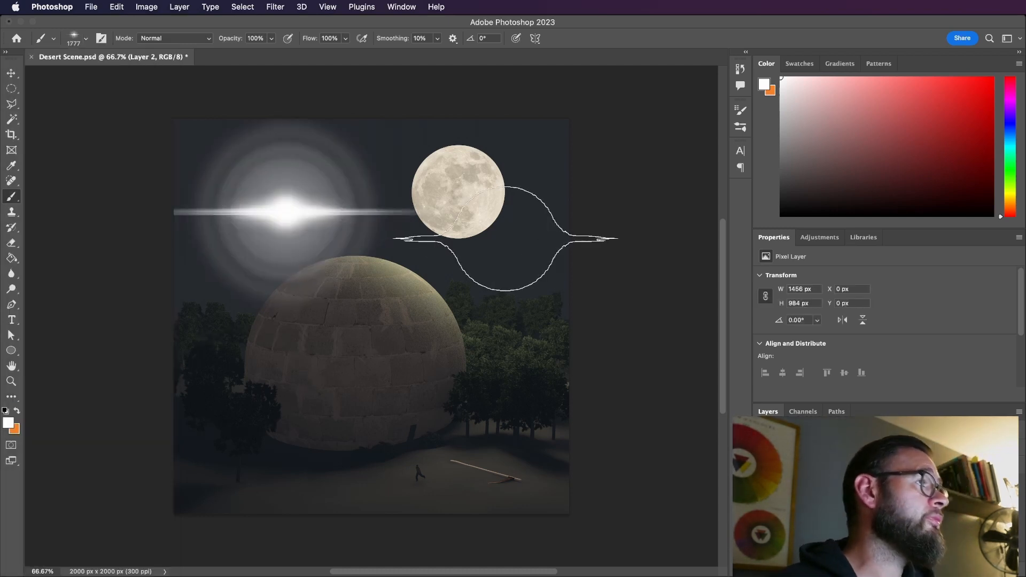
{"action": "key", "text": "super+z"}
Reduce the S&F-1 brush to 40 px and stamp five small stars from the upper-left sky down to the dome's edge.
{"action": "key", "text": "bracketleft"}
{"action": "key", "text": "bracketleft"}
{"action": "key", "text": "bracketleft"}
{"action": "key", "text": "bracketleft"}
{"action": "key", "text": "bracketleft"}
{"action": "key", "text": "bracketleft"}
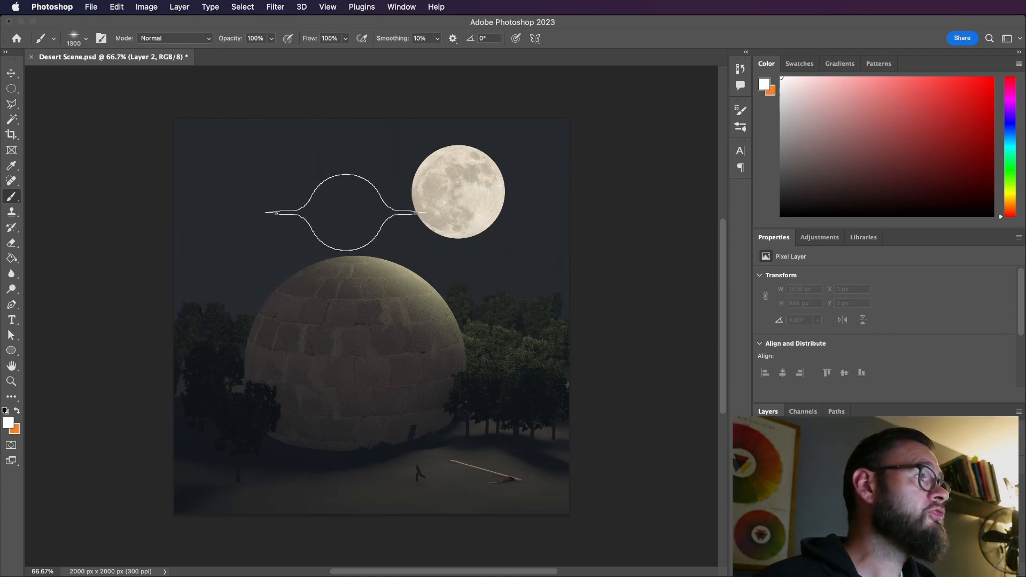
{"action": "key", "text": "bracketleft"}
{"action": "key", "text": "bracketleft"}
{"action": "key", "text": "bracketleft"}
{"action": "key", "text": "bracketleft"}
{"action": "key", "text": "bracketleft"}
{"action": "key", "text": "bracketleft"}
{"action": "key", "text": "bracketleft"}
{"action": "key", "text": "bracketleft"}
{"action": "key", "text": "bracketleft"}
{"action": "key", "text": "bracketleft"}
{"action": "left_click", "coordinate": [225, 167]}
{"action": "key", "text": "super+z"}
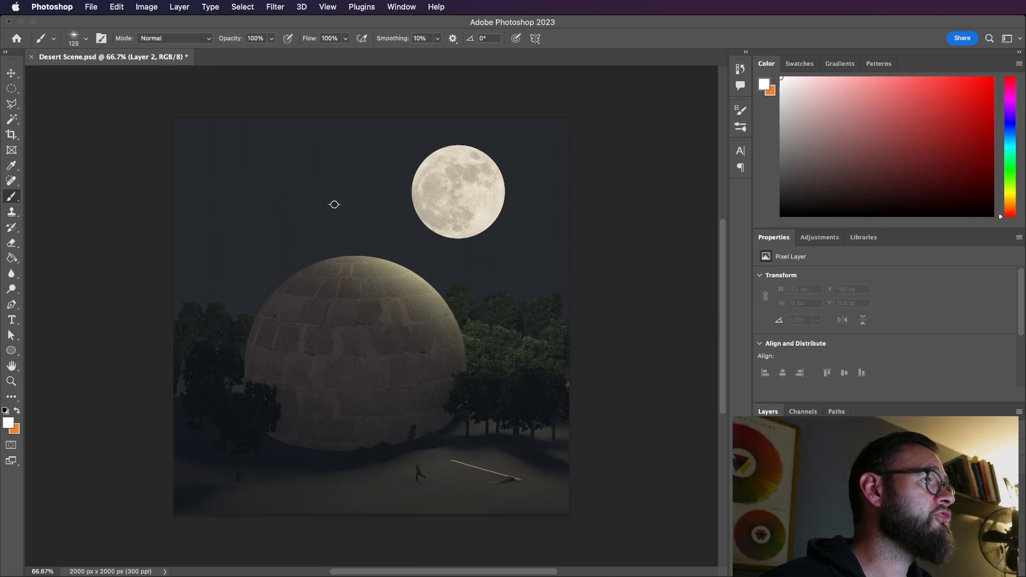
{"action": "key", "text": "super+z"}
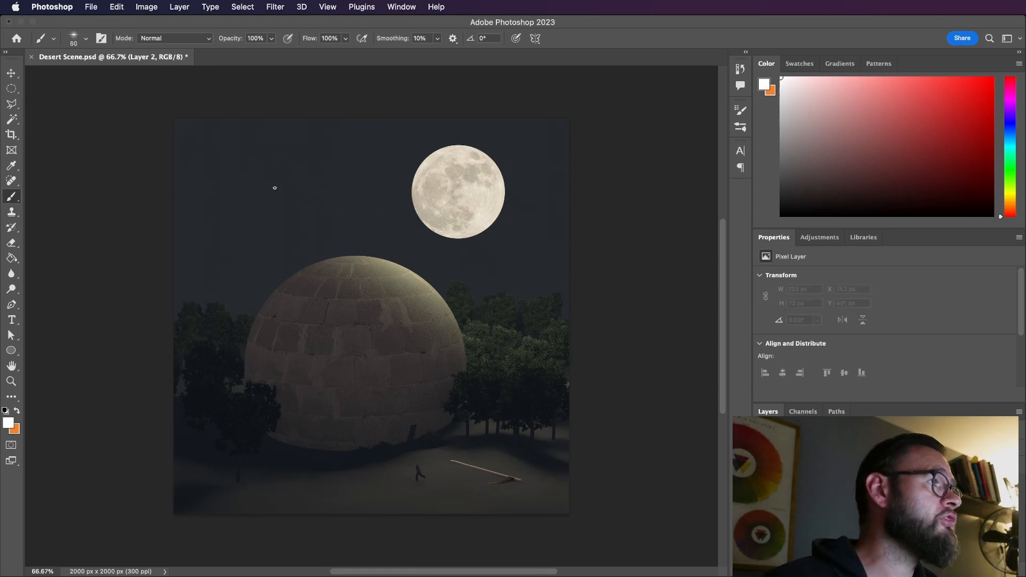
{"action": "key", "text": "super+shift+z"}
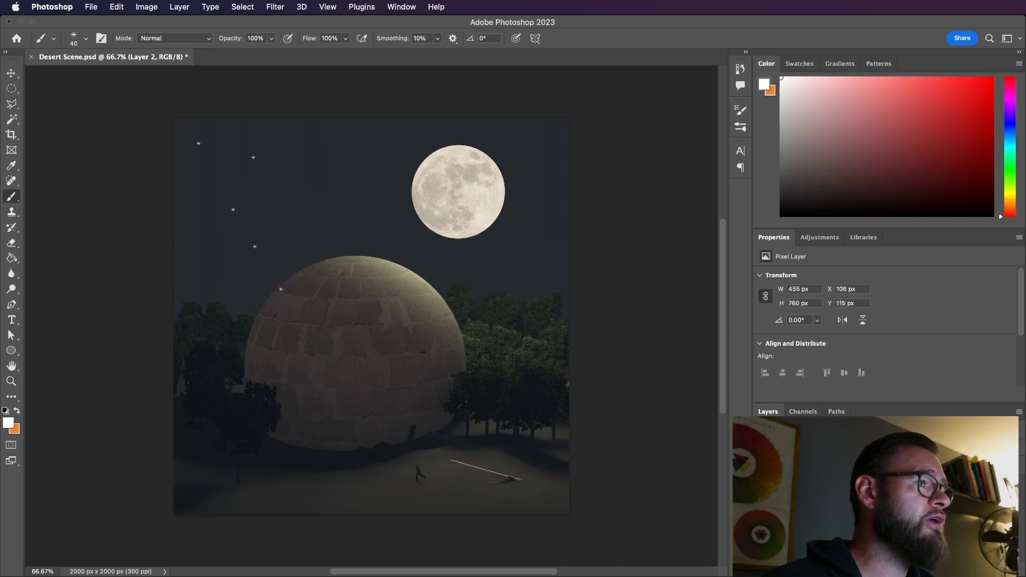
Try a 40 px brush stroke across the dome and undo it.
{"action": "left_click_drag", "start_coordinate": [364, 321], "coordinate": [446, 331]}
{"action": "key", "text": "super+z"}
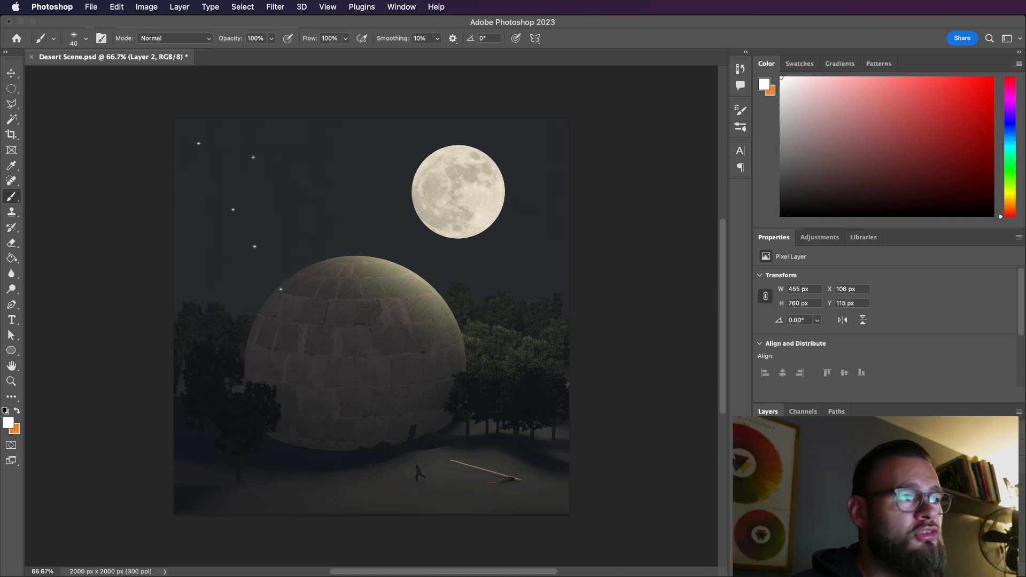
{"action": "left_click", "coordinate": [791, 412]}
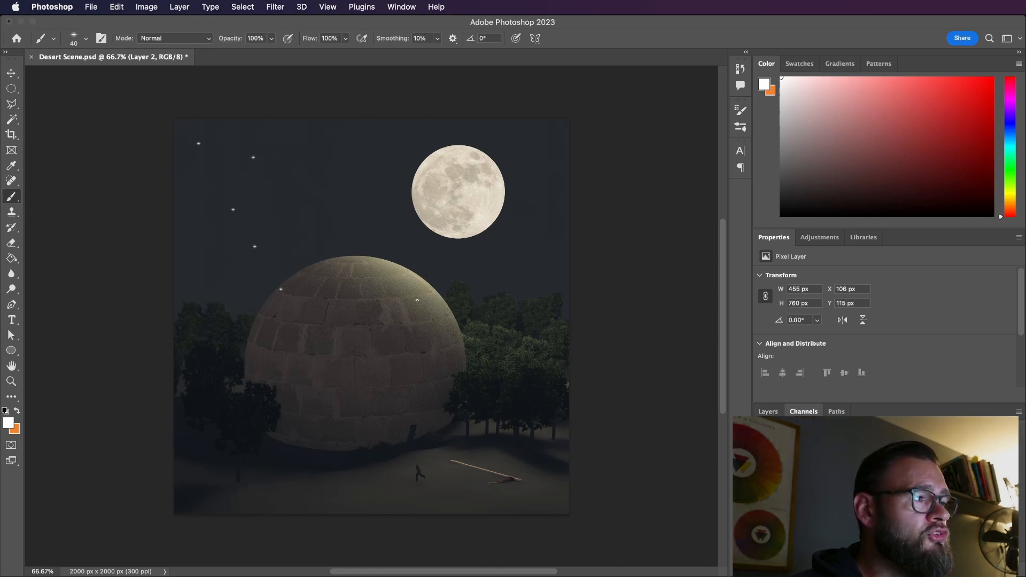
{"action": "left_click", "coordinate": [768, 412]}
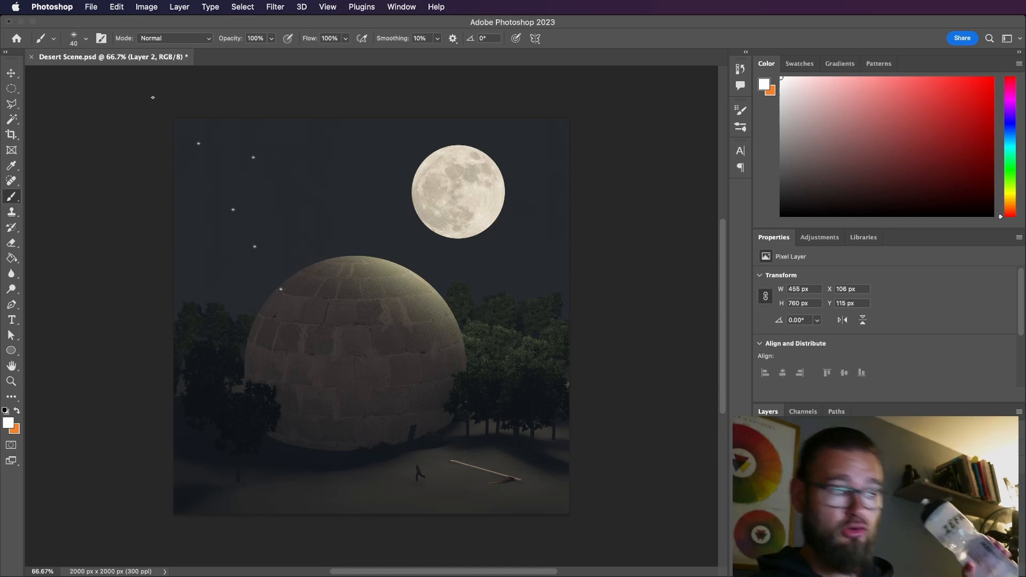
Choose the S&F-2 brush, reduce it to 175 px and stamp a bright star in the sky left of the moon.
{"action": "left_click", "coordinate": [87, 39]}
{"action": "left_click", "coordinate": [65, 433]}
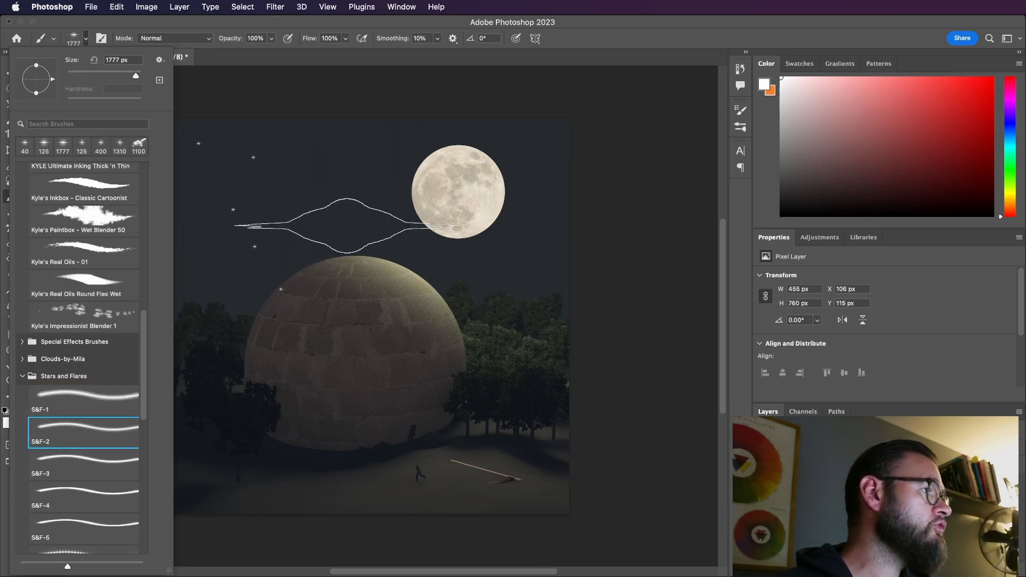
{"action": "left_click", "coordinate": [335, 190]}
{"action": "key", "text": "super+z"}
{"action": "key", "text": "bracketleft"}
{"action": "key", "text": "bracketleft"}
{"action": "key", "text": "bracketleft"}
{"action": "key", "text": "bracketleft"}
{"action": "key", "text": "bracketleft"}
{"action": "key", "text": "bracketleft"}
{"action": "key", "text": "bracketleft"}
{"action": "key", "text": "bracketleft"}
{"action": "key", "text": "bracketleft"}
{"action": "key", "text": "bracketleft"}
{"action": "key", "text": "bracketleft"}
{"action": "key", "text": "bracketleft"}
{"action": "key", "text": "bracketleft"}
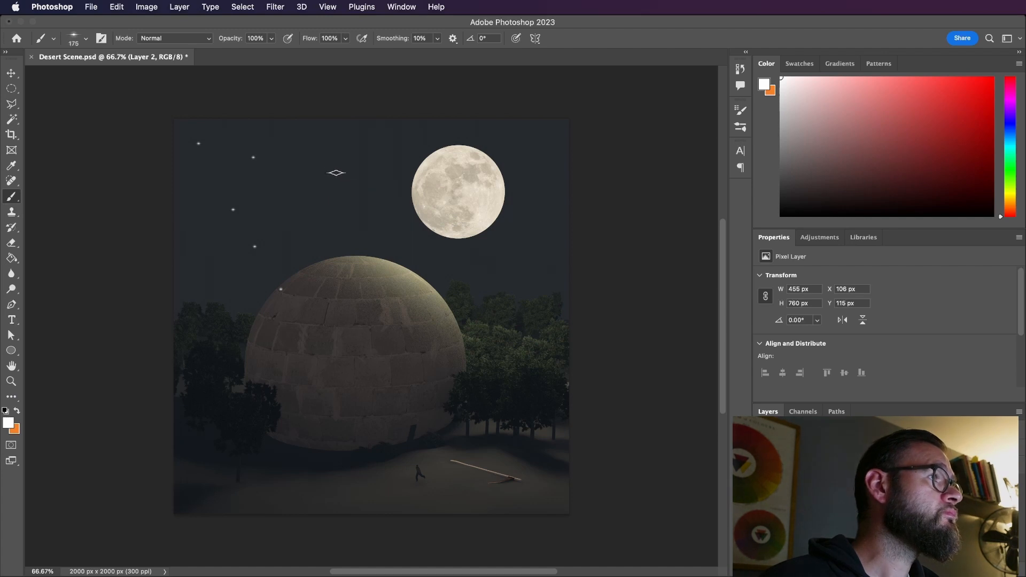
Choose the S&F-3 brush, reduce it to 125 px and stamp a flat flare star in the sky below and right of the moon.
{"action": "left_click", "coordinate": [88, 40]}
{"action": "left_click", "coordinate": [83, 466]}
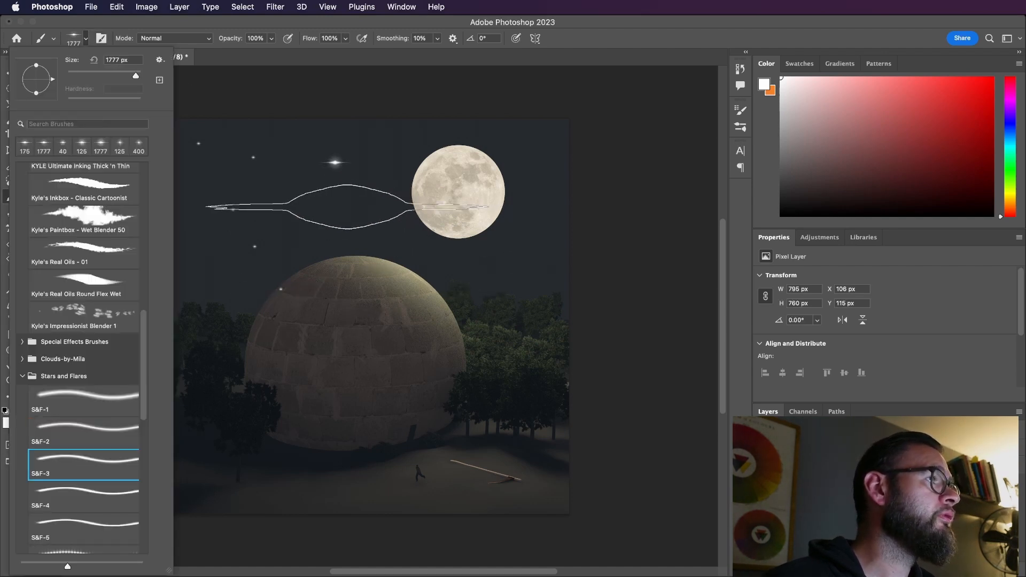
{"action": "left_click", "coordinate": [350, 226]}
{"action": "key", "text": "super+z"}
{"action": "key", "text": "bracketleft"}
{"action": "key", "text": "bracketleft"}
{"action": "key", "text": "bracketleft"}
{"action": "key", "text": "bracketleft"}
{"action": "key", "text": "bracketleft"}
{"action": "key", "text": "bracketleft"}
{"action": "key", "text": "bracketleft"}
{"action": "key", "text": "bracketleft"}
{"action": "key", "text": "bracketleft"}
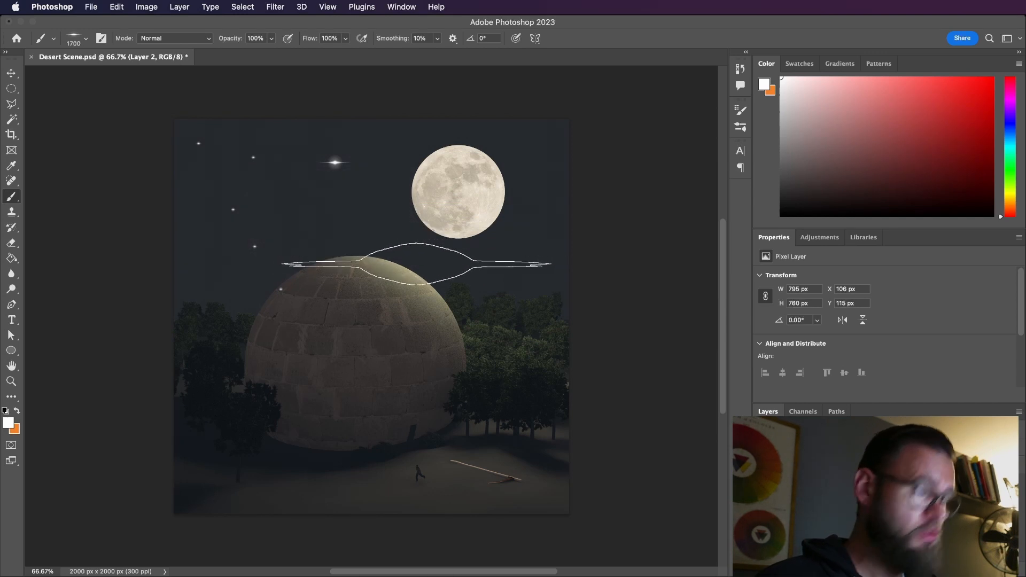
{"action": "key", "text": "bracketleft"}
{"action": "key", "text": "bracketleft"}
{"action": "key", "text": "bracketleft"}
{"action": "key", "text": "bracketleft"}
{"action": "key", "text": "bracketleft"}
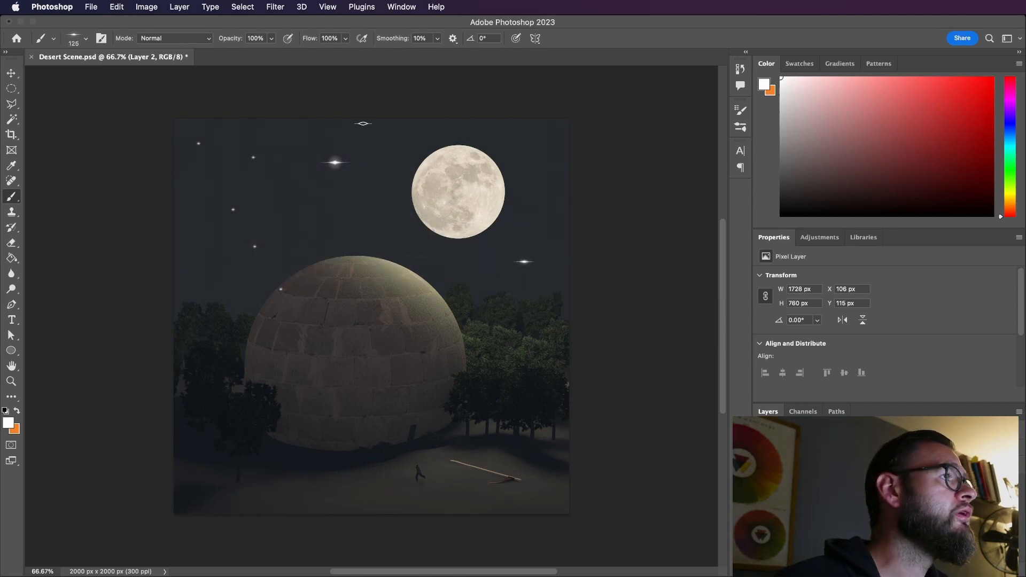
Stamp S&F-6 cross-shaped stars over the bright star left of the moon and elsewhere in the left sky, reducing the brush down to 70 px.
{"action": "left_click", "coordinate": [84, 39]}
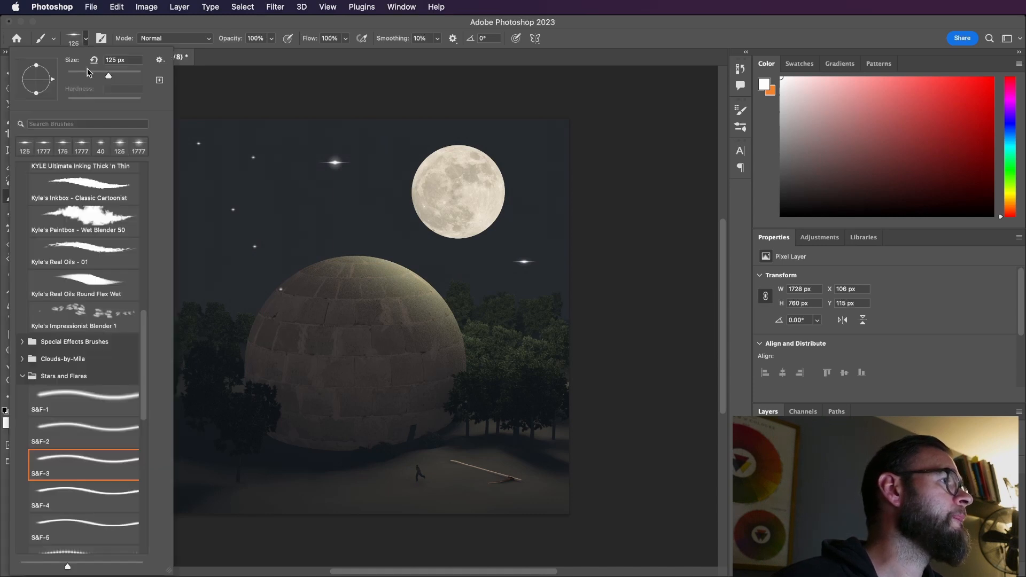
{"action": "scroll", "coordinate": [91, 430], "scroll_direction": "down", "scroll_amount": 4}
{"action": "left_click", "coordinate": [83, 428]}
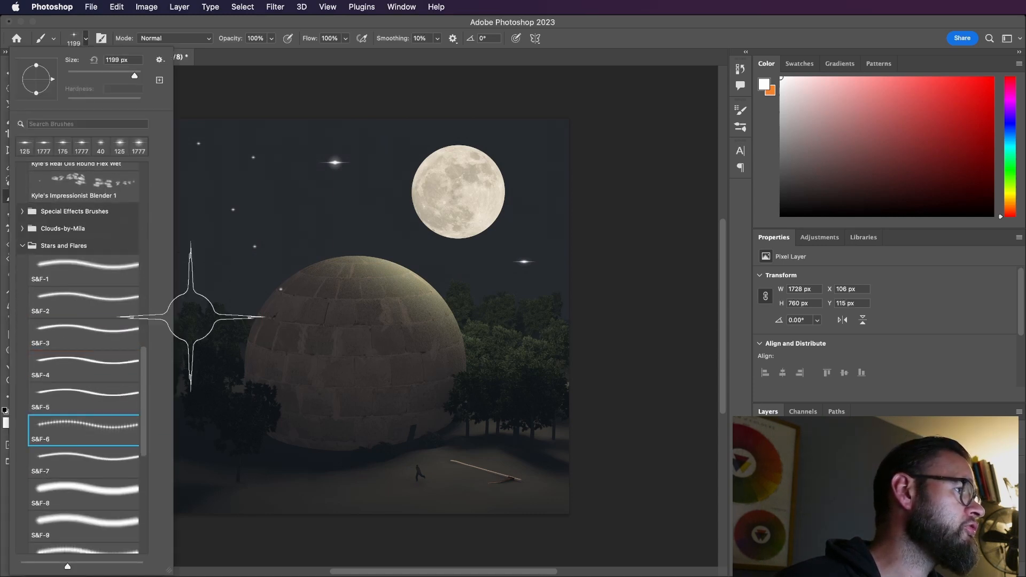
{"action": "left_click", "coordinate": [276, 218]}
{"action": "key", "text": "super+z"}
{"action": "key", "text": "bracketleft"}
{"action": "key", "text": "bracketleft"}
{"action": "key", "text": "bracketleft"}
{"action": "key", "text": "bracketleft"}
{"action": "key", "text": "bracketleft"}
{"action": "key", "text": "bracketleft"}
{"action": "key", "text": "bracketleft"}
{"action": "key", "text": "bracketleft"}
{"action": "key", "text": "bracketleft"}
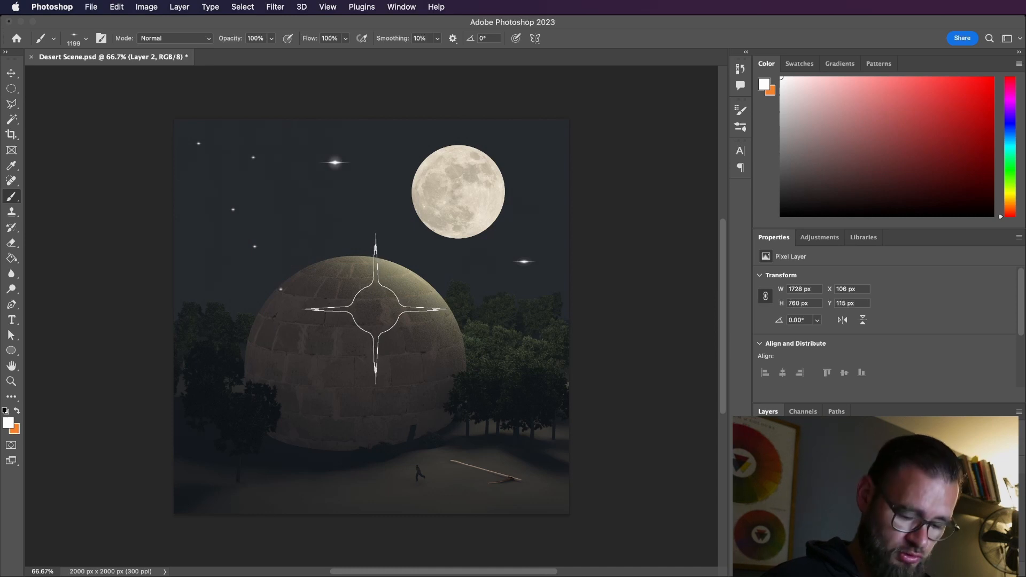
{"action": "left_click", "coordinate": [334, 163]}
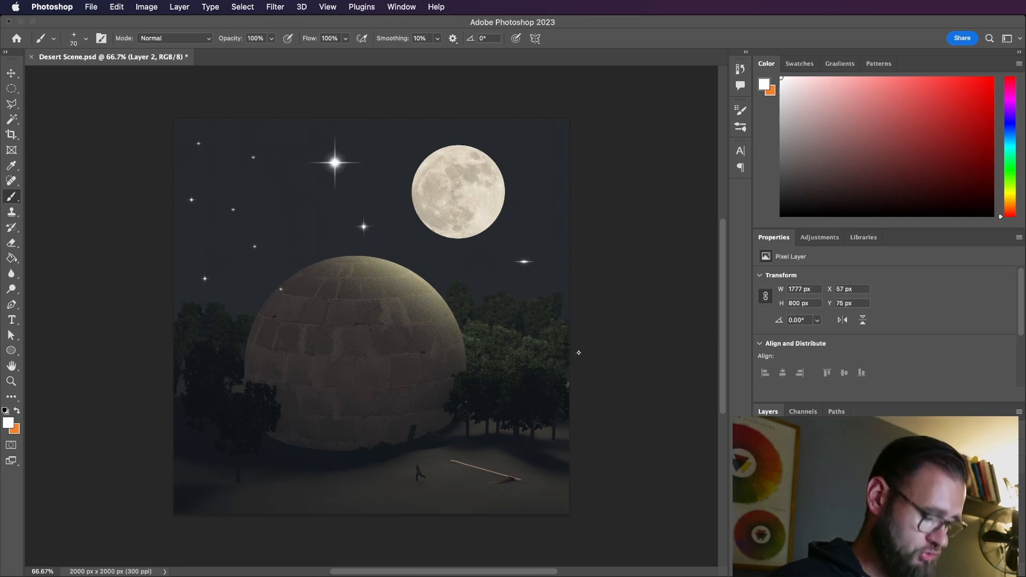
Erase the small soft S&F-1 stars from the sky and the dome's edge using the Eraser in Block mode.
{"action": "key", "text": "e"}
{"action": "key", "text": "bracketleft"}
{"action": "key", "text": "bracketleft"}
{"action": "key", "text": "bracketleft"}
{"action": "key", "text": "bracketleft"}
{"action": "key", "text": "bracketleft"}
{"action": "key", "text": "bracketleft"}
{"action": "key", "text": "bracketleft"}
{"action": "key", "text": "bracketleft"}
{"action": "key", "text": "bracketleft"}
{"action": "key", "text": "bracketleft"}
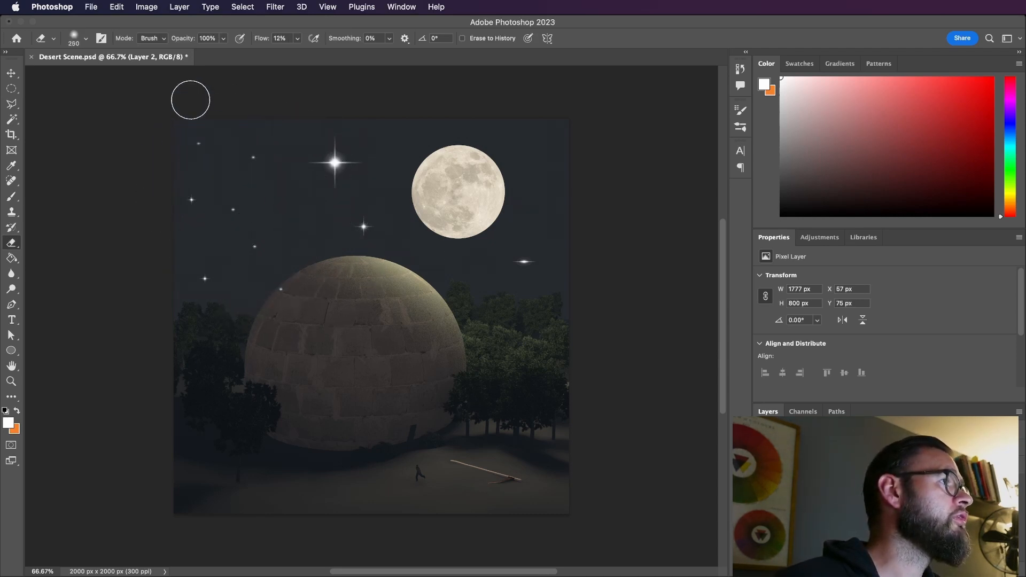
{"action": "left_click", "coordinate": [155, 43]}
{"action": "left_click", "coordinate": [152, 61]}
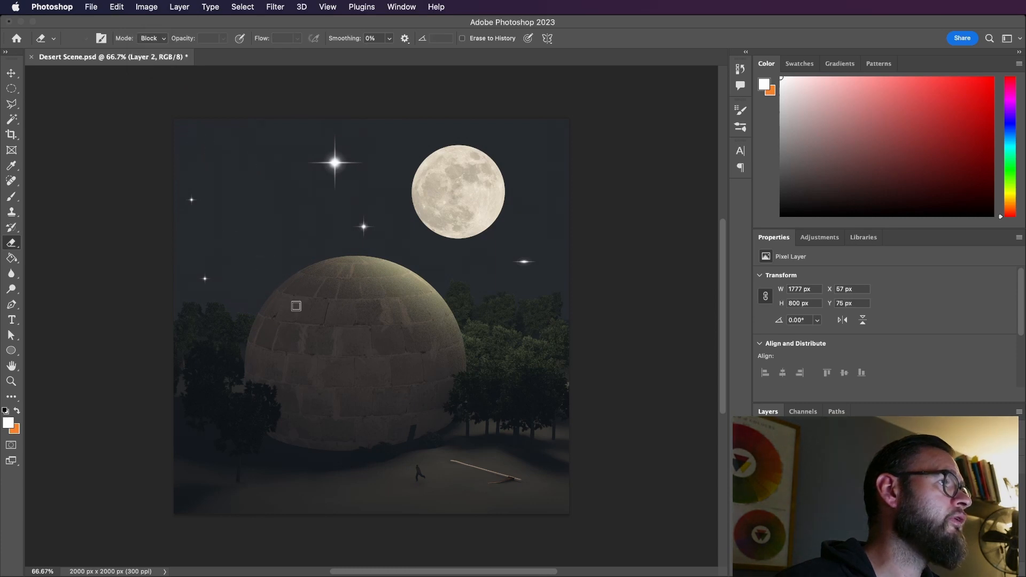
Scatter many small S&F-6 stars of varying sizes across the whole night sky around the moon with the Brush tool.
{"action": "key", "text": "b"}
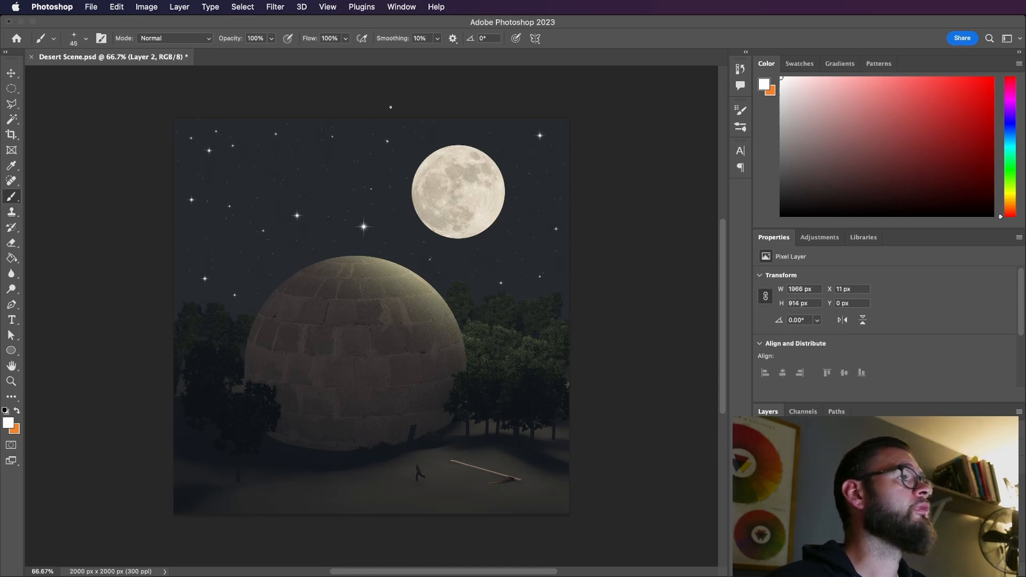
Create a new empty layer for the clouds and expand the Clouds-by-Mila brush group.
{"action": "key", "text": "super"}
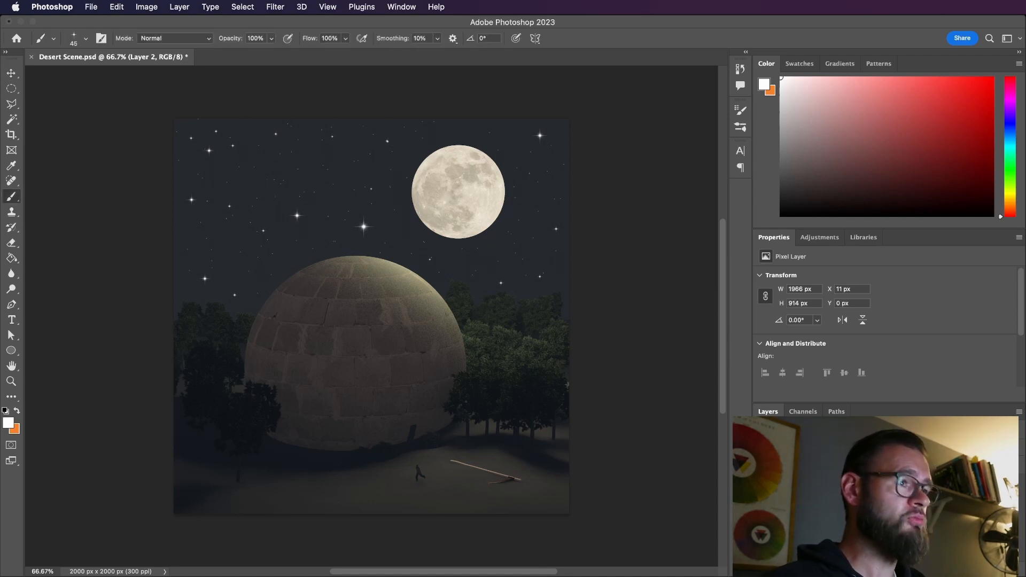
{"action": "key", "text": "shift+alt+super+n"}
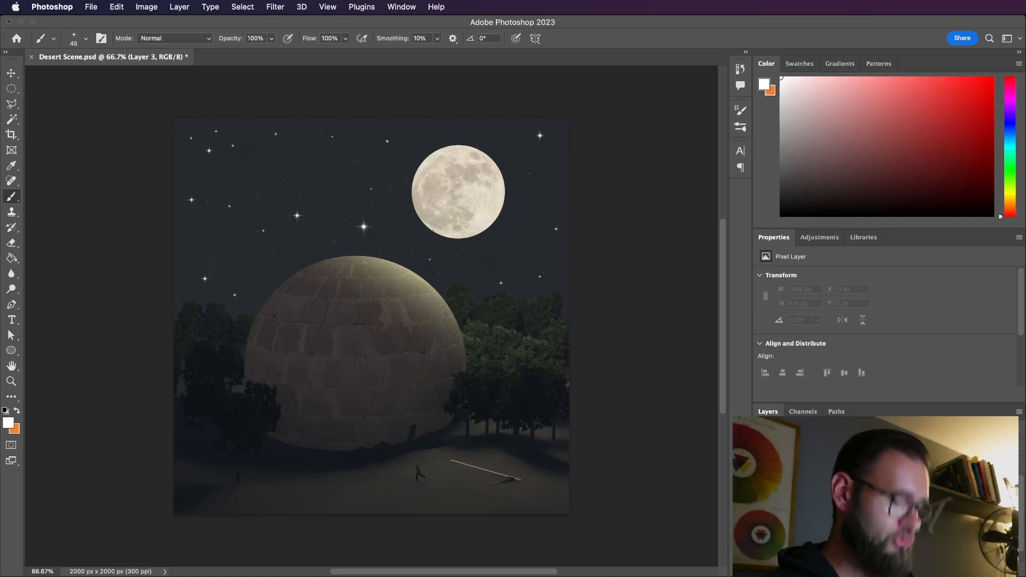
{"action": "left_click", "coordinate": [86, 39]}
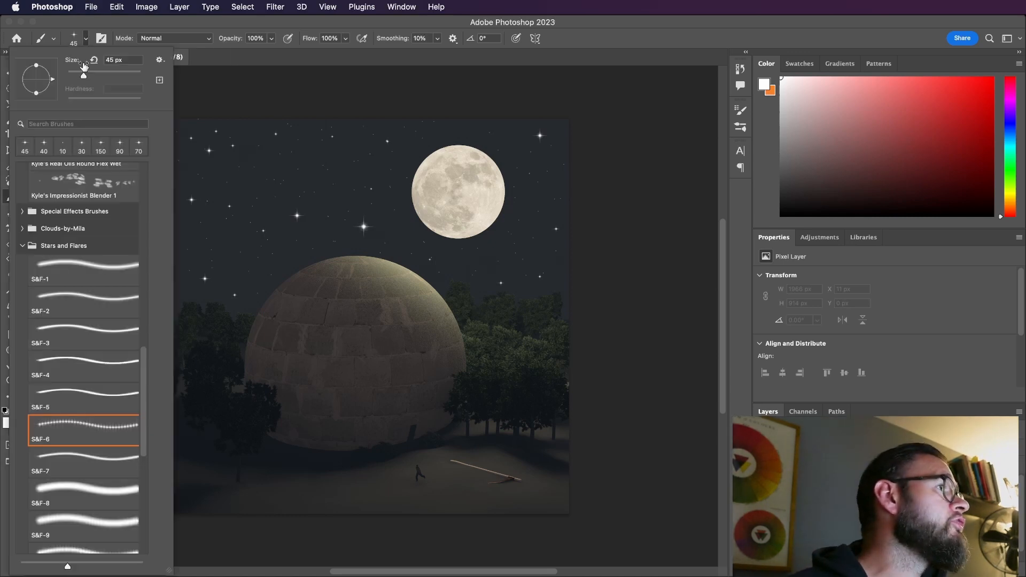
{"action": "left_click", "coordinate": [20, 230]}
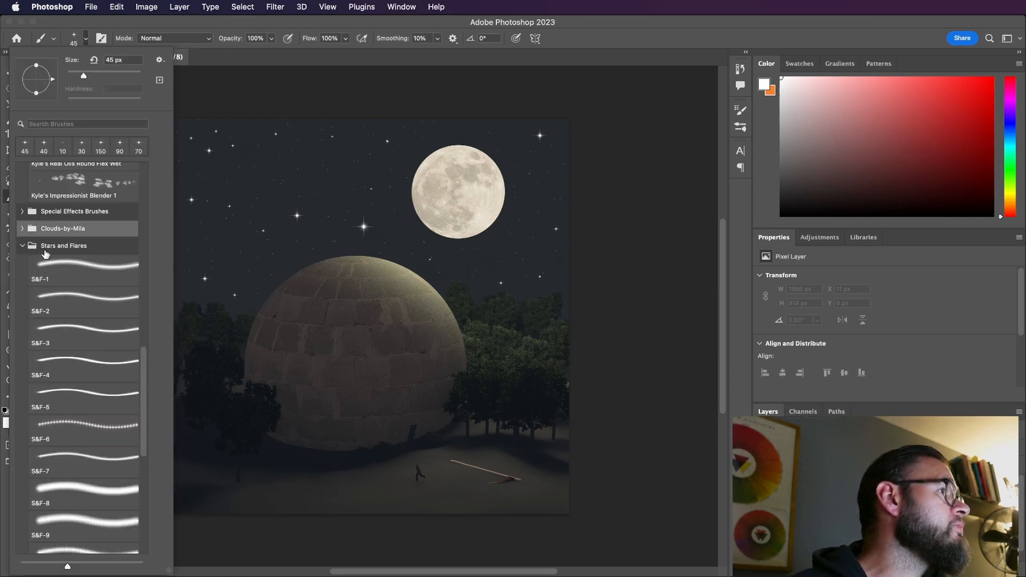
{"action": "left_click", "coordinate": [22, 229]}
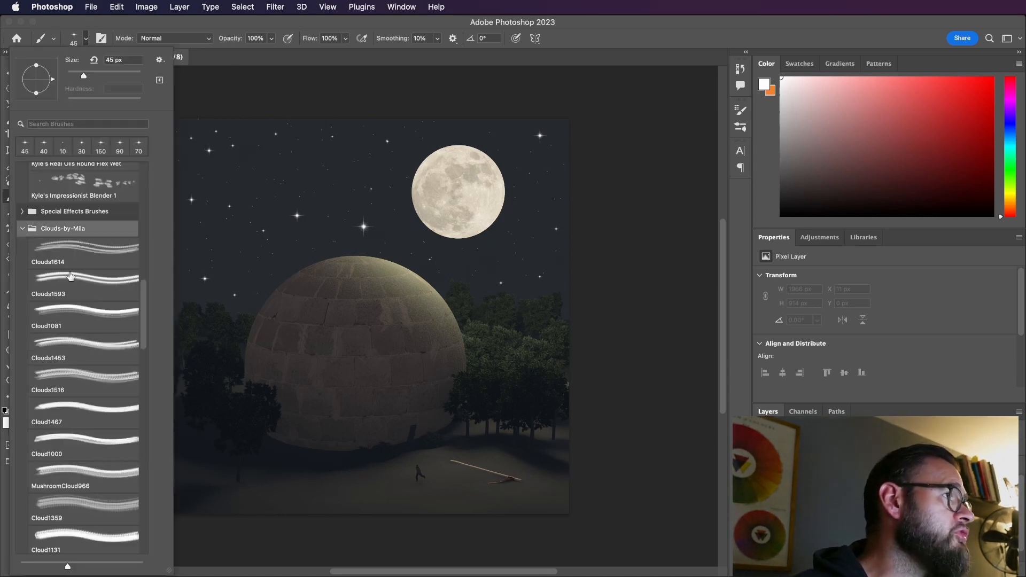
Try stamping large white clouds left of the moon with the Clouds1593 brush, undoing each stamp.
{"action": "left_click", "coordinate": [81, 284]}
{"action": "left_click", "coordinate": [278, 209]}
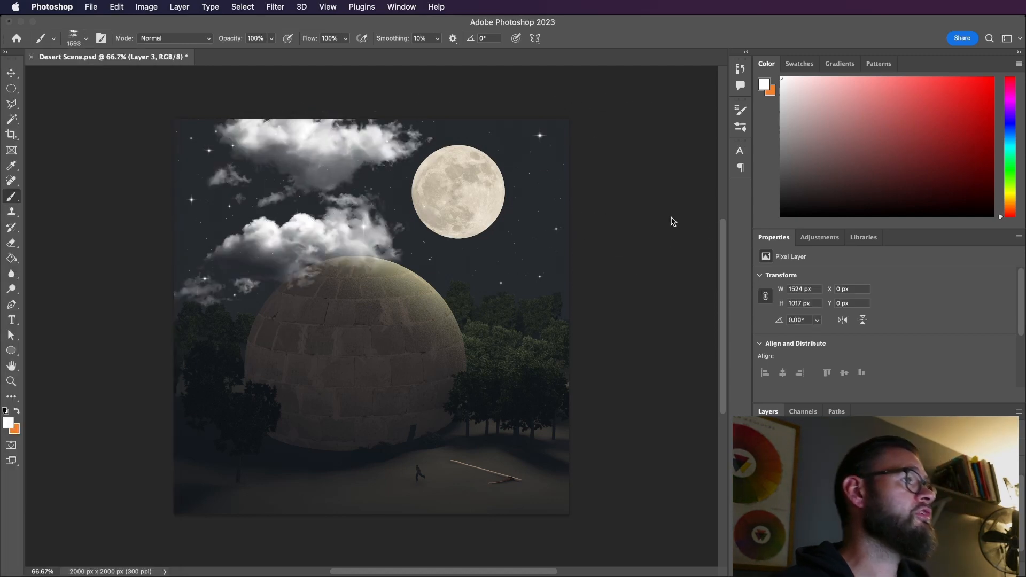
{"action": "key", "text": "super+z"}
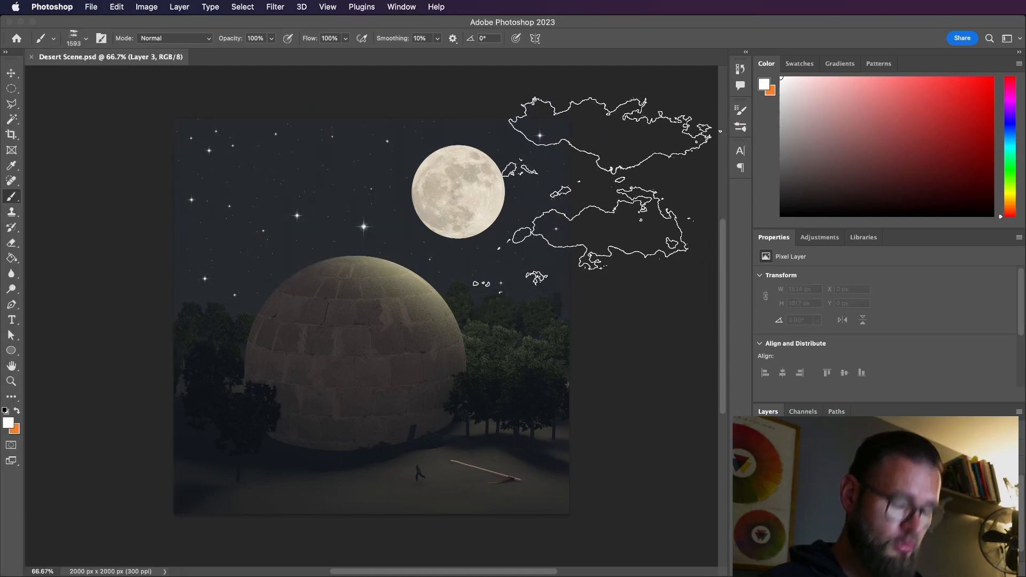
{"action": "left_click", "coordinate": [310, 177]}
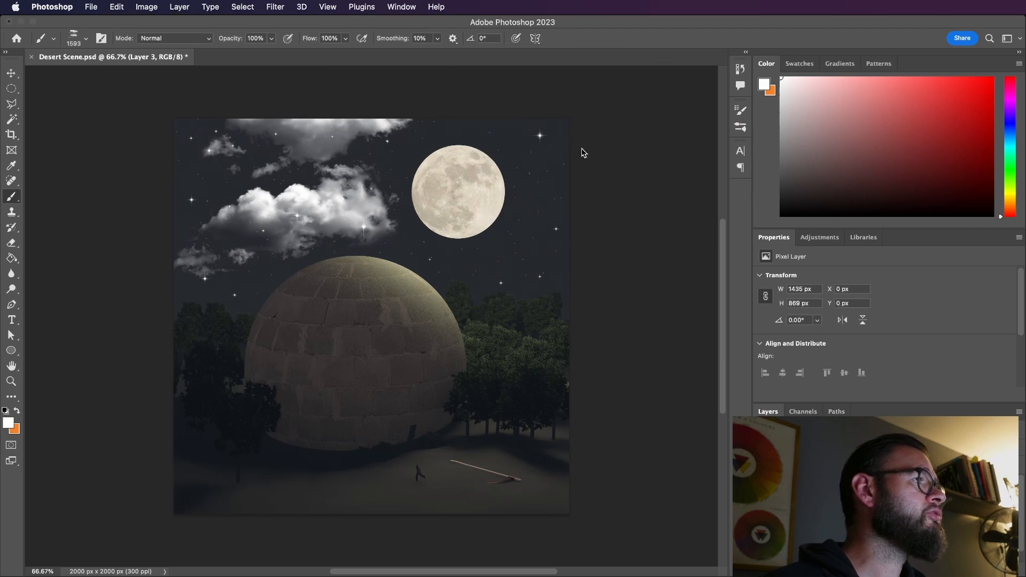
{"action": "key", "text": "super+z"}
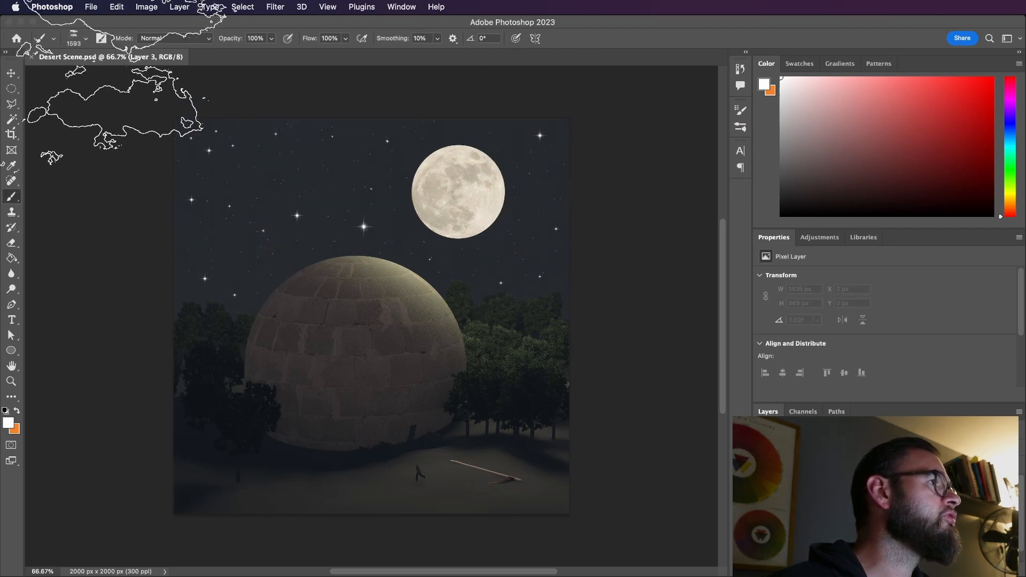
Preview several Clouds-by-Mila brushes, stamp a white test cloud in the left sky with Clouds305 and undo it.
{"action": "left_click", "coordinate": [87, 41]}
{"action": "left_click", "coordinate": [77, 315]}
{"action": "left_click", "coordinate": [91, 357]}
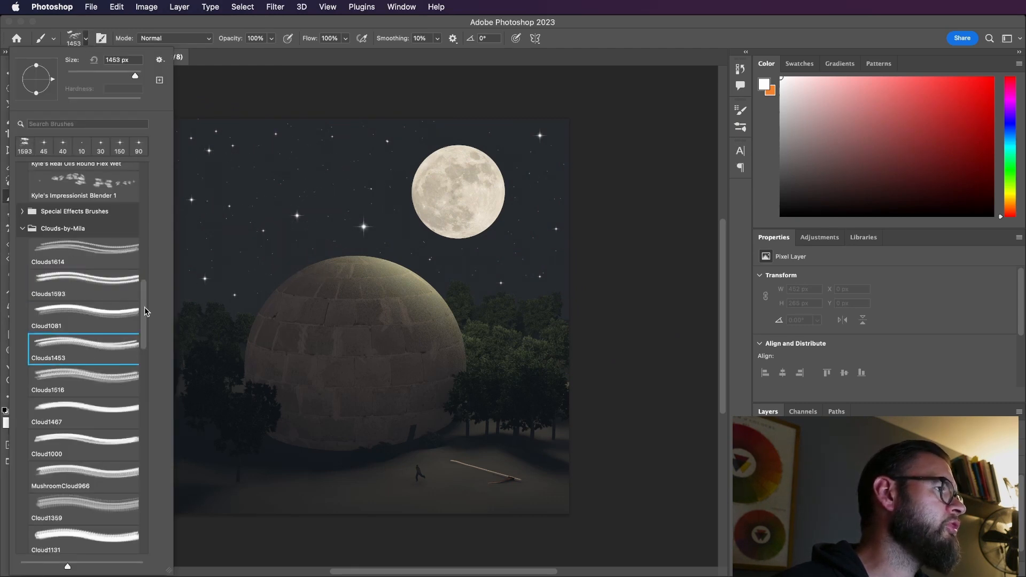
{"action": "left_click", "coordinate": [85, 475]}
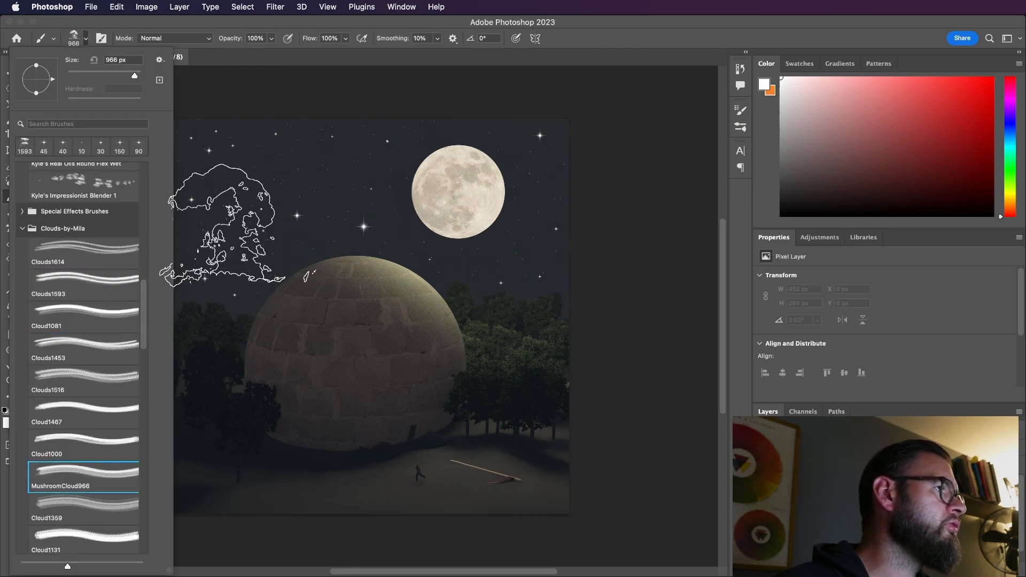
{"action": "scroll", "coordinate": [83, 476], "scroll_direction": "down", "scroll_amount": 5}
{"action": "left_click", "coordinate": [84, 479]}
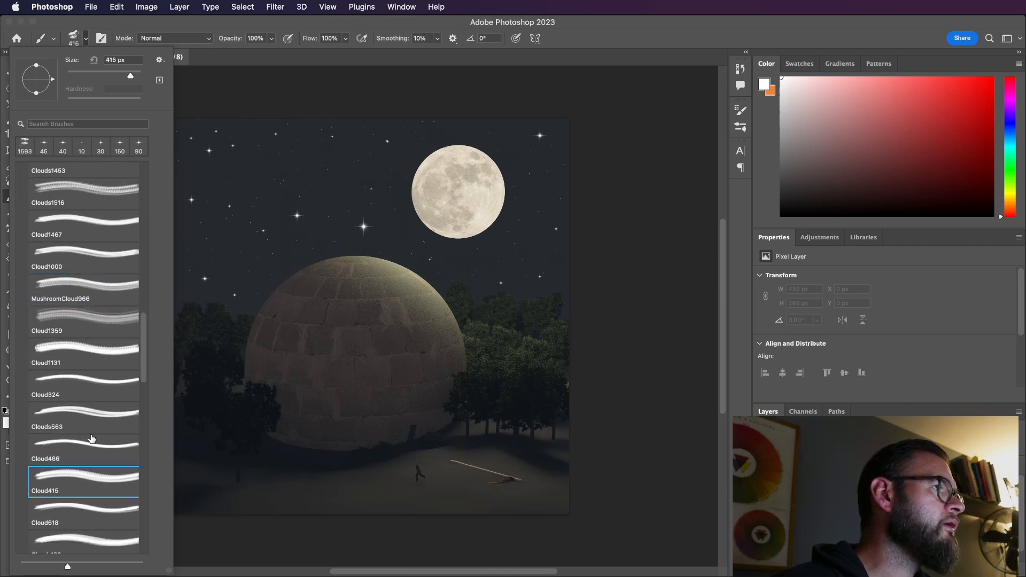
{"action": "scroll", "coordinate": [83, 467], "scroll_direction": "down", "scroll_amount": 6}
{"action": "left_click", "coordinate": [91, 391]}
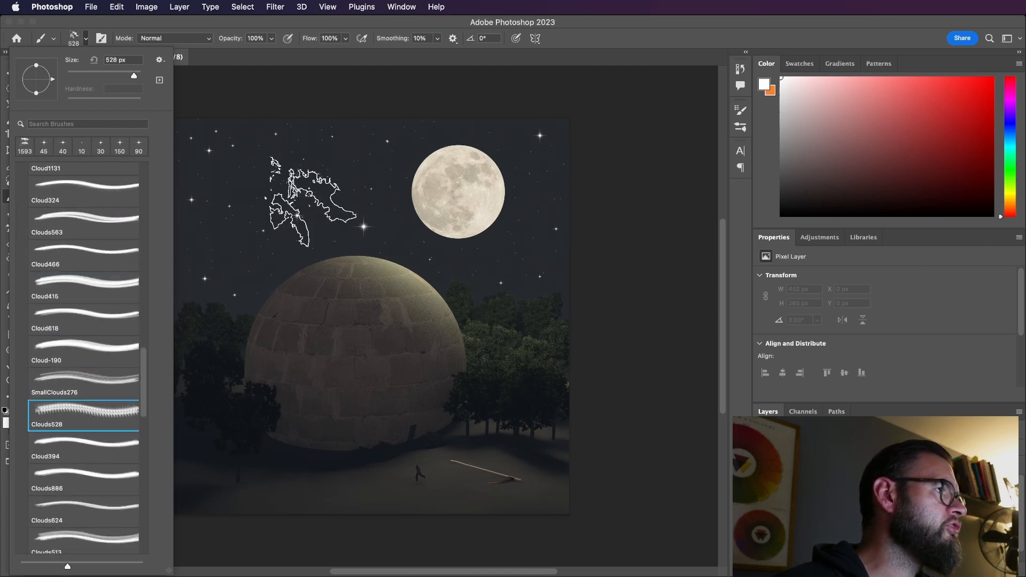
{"action": "scroll", "coordinate": [89, 428], "scroll_direction": "down", "scroll_amount": 6}
{"action": "left_click", "coordinate": [110, 414]}
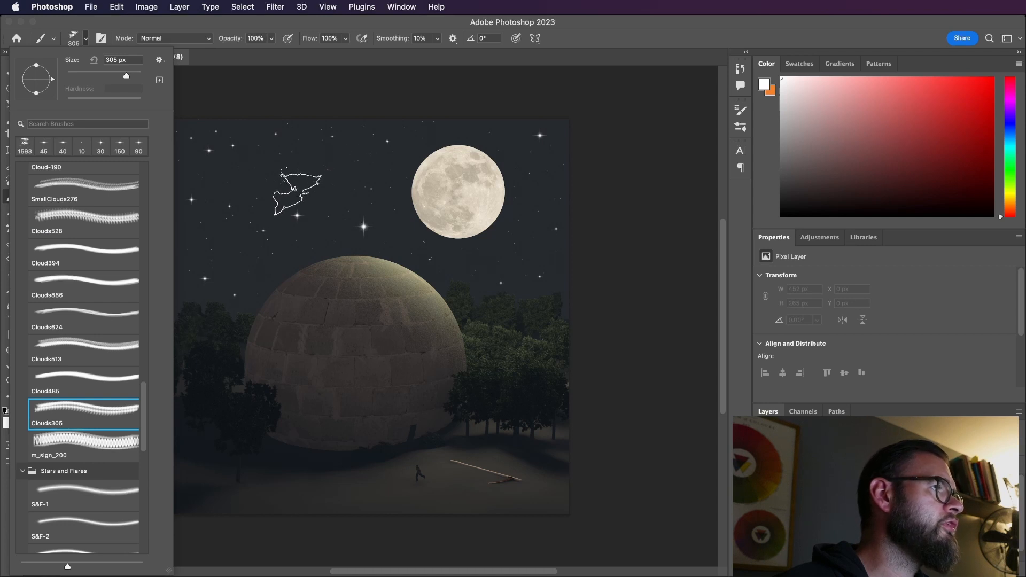
{"action": "left_click", "coordinate": [261, 179]}
{"action": "key", "text": "super+z"}
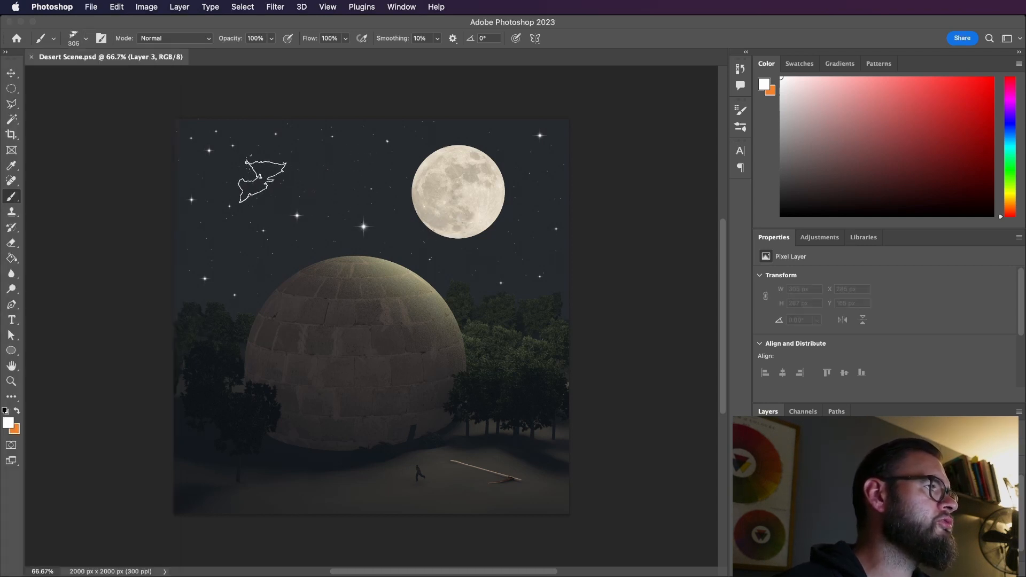
Sample the dark night-sky color and test the Clouds305 brush over the moon, undoing each stamp.
{"action": "left_click", "coordinate": [275, 155], "text": "alt"}
{"action": "left_click", "coordinate": [471, 201]}
{"action": "key", "text": "super+z"}
{"action": "left_click", "coordinate": [458, 197]}
{"action": "key", "text": "super+z"}
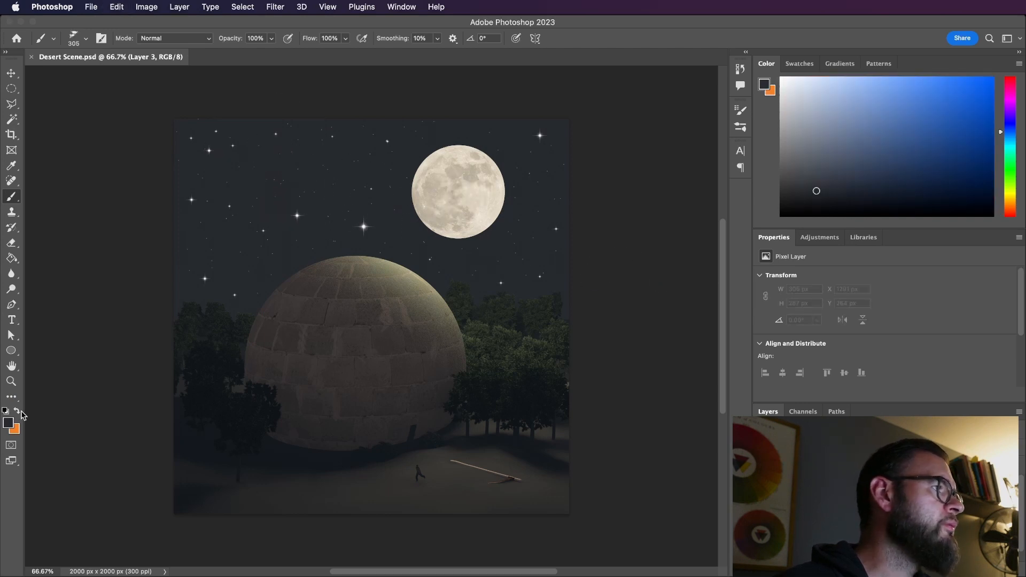
Set the foreground color to a muted blue-gray and undo a test cloud stamped left of the moon.
{"action": "key", "text": "i"}
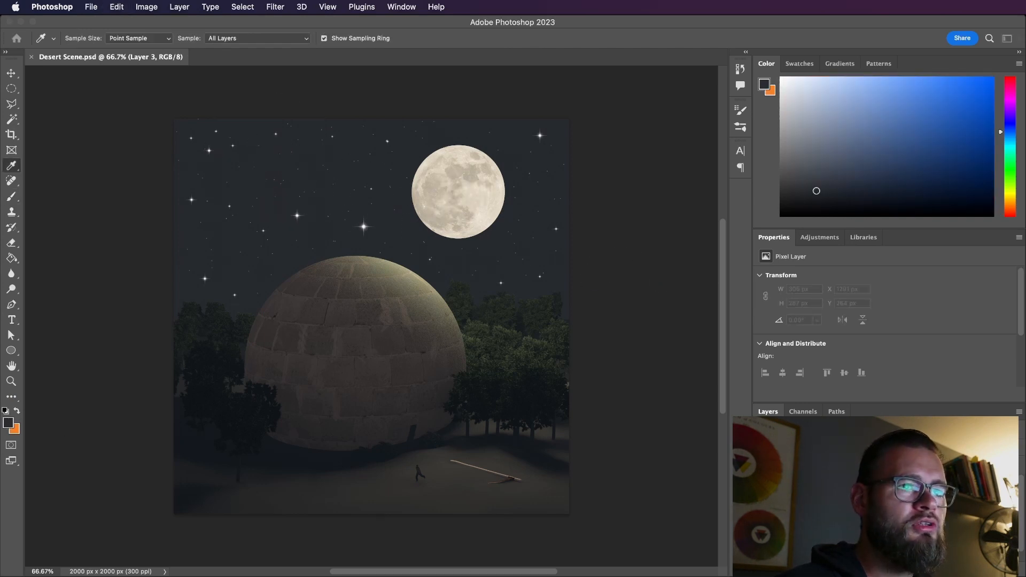
{"action": "key", "text": "Return"}
{"action": "left_click", "coordinate": [331, 185]}
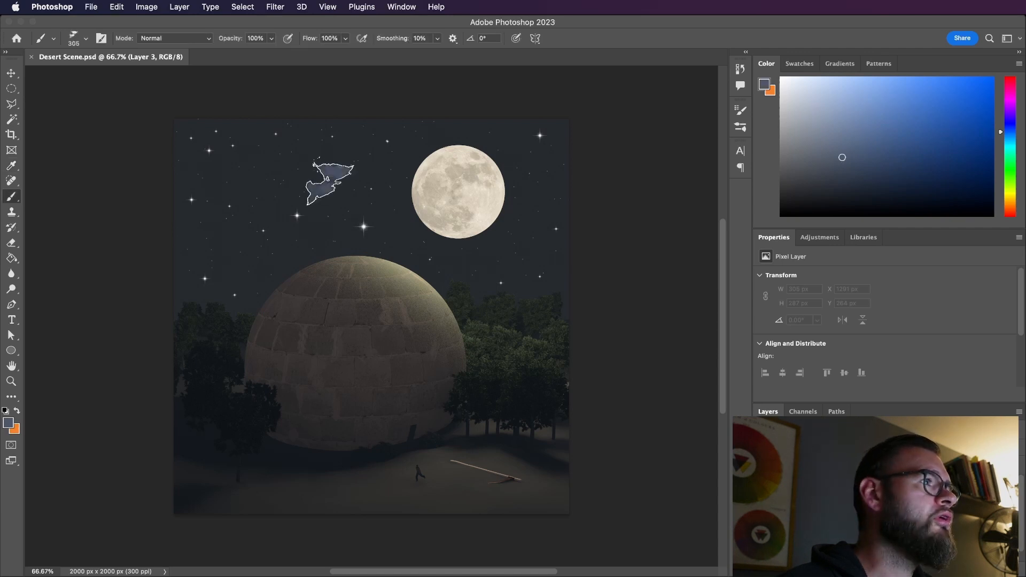
{"action": "key", "text": "super+z"}
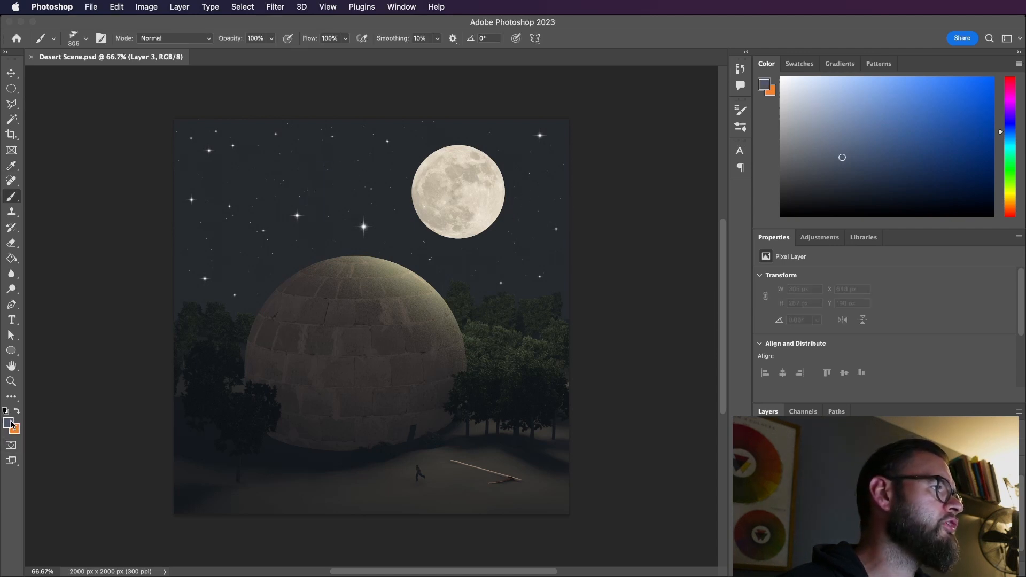
Lighten the foreground color to a brighter blue and test Clouds305 stamps in the left sky, undoing each one.
{"action": "key", "text": "i"}
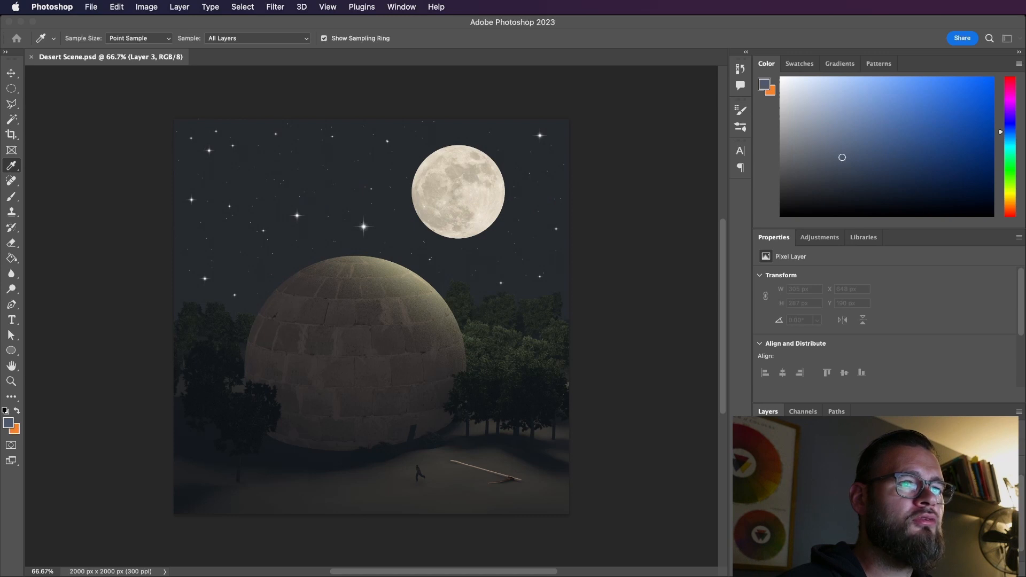
{"action": "key", "text": "b"}
{"action": "left_click", "coordinate": [262, 203]}
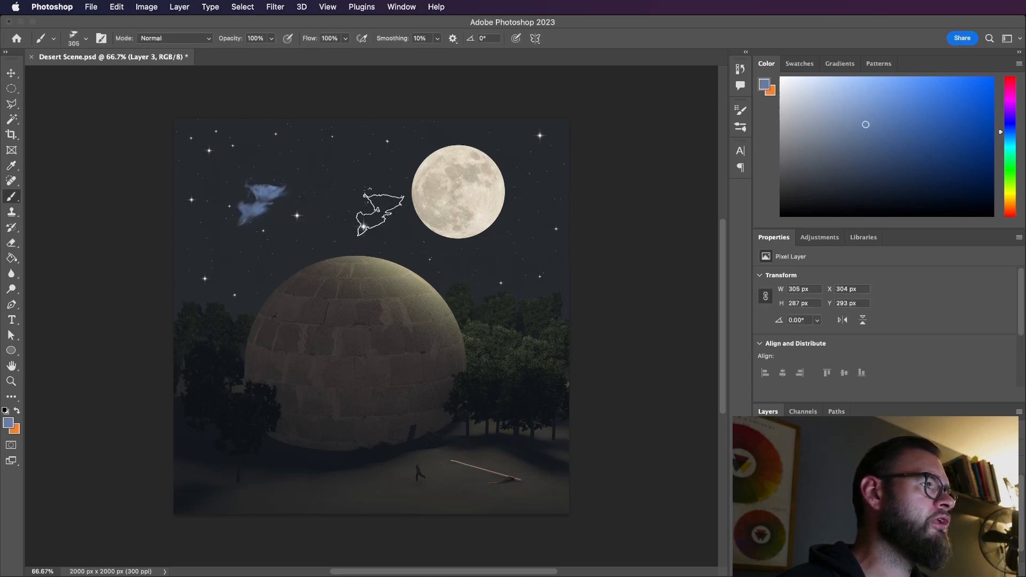
{"action": "key", "text": "super+z"}
{"action": "left_click", "coordinate": [275, 185]}
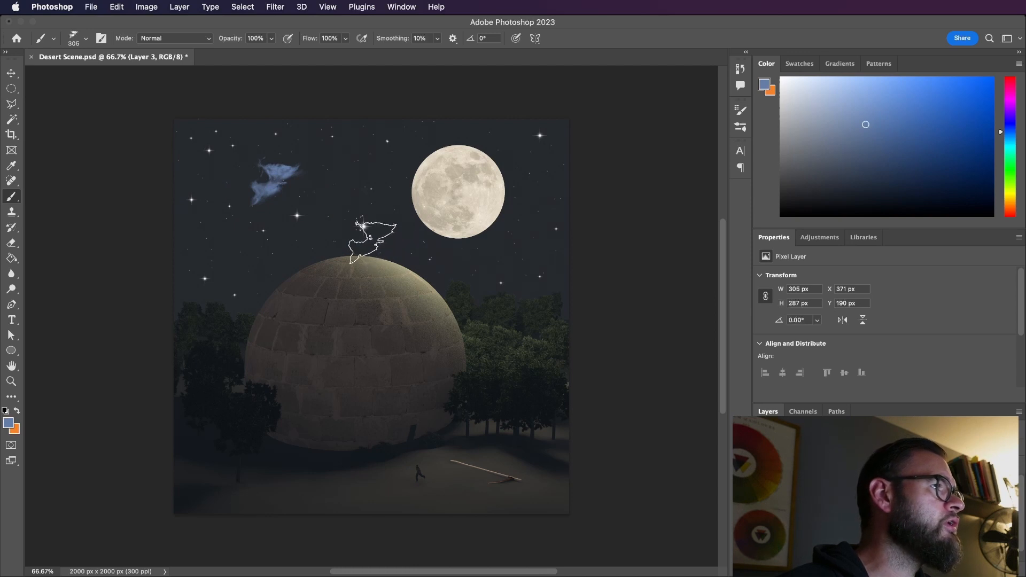
{"action": "key", "text": "super+z"}
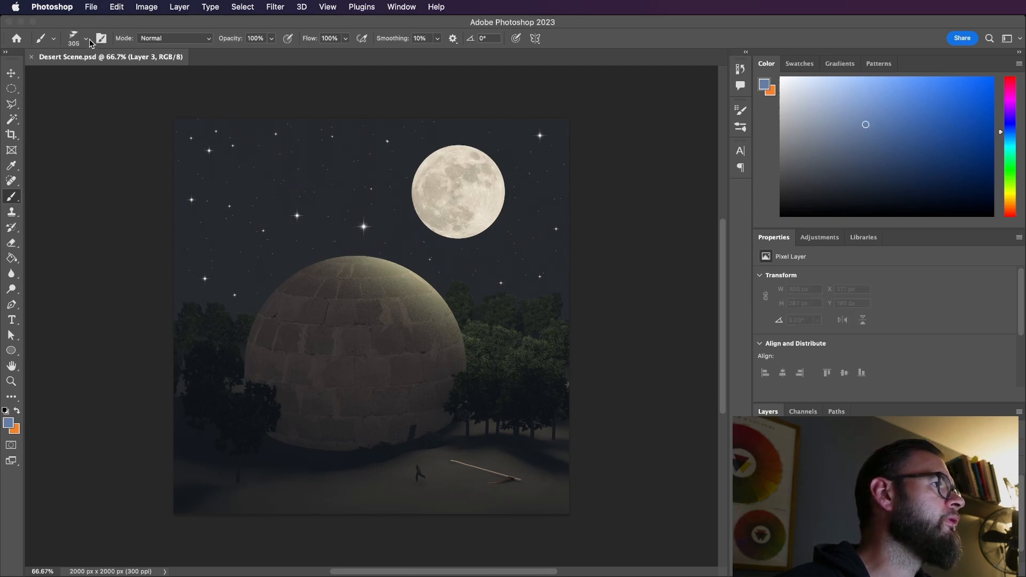
Choose the Cloud466 brush, stamp a blue test cloud in the left sky and undo it.
{"action": "left_click", "coordinate": [85, 38]}
{"action": "scroll", "coordinate": [105, 282], "scroll_direction": "up", "scroll_amount": 5}
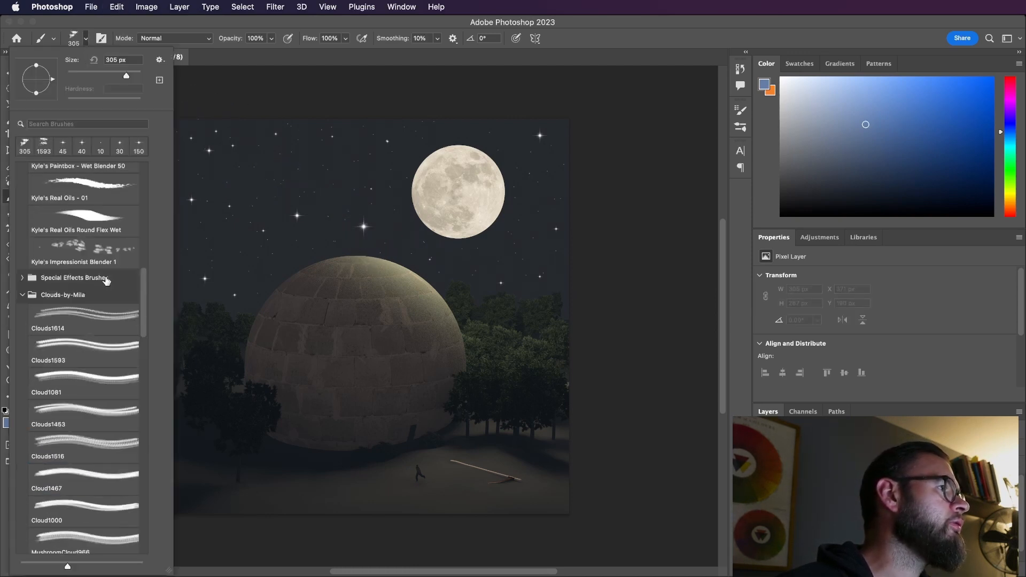
{"action": "mouse_move", "coordinate": [143, 300]}
{"action": "left_mouse_down"}
{"action": "mouse_move", "coordinate": [148, 173]}
{"action": "mouse_move", "coordinate": [152, 360]}
{"action": "left_mouse_up"}
{"action": "left_click", "coordinate": [88, 388]}
{"action": "left_click", "coordinate": [253, 173]}
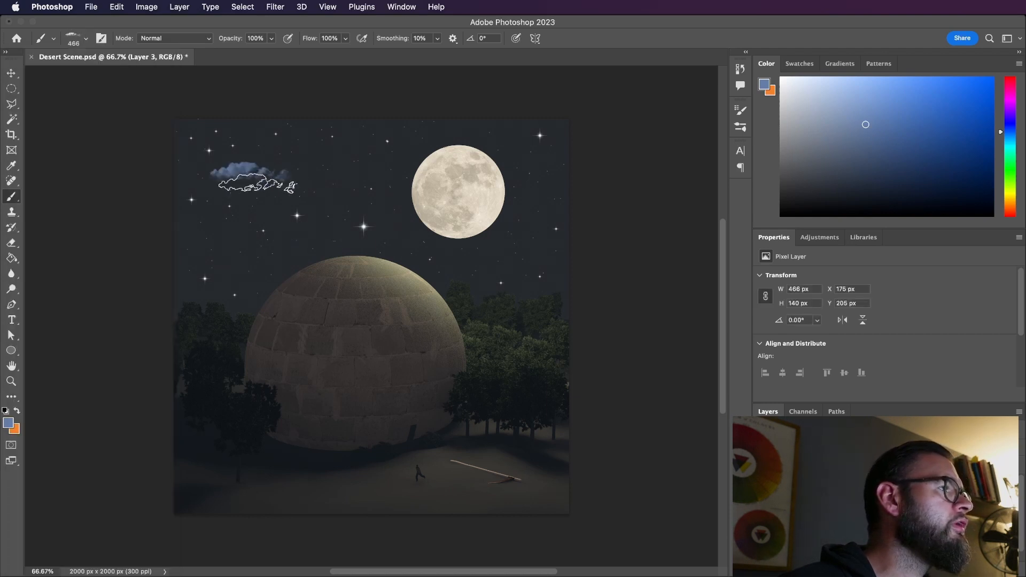
{"action": "key", "text": "super+z"}
Enlarge the Cloud466 brush to 1000 px.
{"action": "key", "text": "bracketright"}
{"action": "key", "text": "bracketright"}
{"action": "key", "text": "bracketright"}
{"action": "key", "text": "bracketright"}
{"action": "key", "text": "bracketright"}
{"action": "key", "text": "bracketright"}
{"action": "key", "text": "bracketright"}
{"action": "key", "text": "bracketright"}
{"action": "key", "text": "bracketright"}
{"action": "key", "text": "bracketright"}
{"action": "key", "text": "bracketright"}
{"action": "key", "text": "bracketright"}
{"action": "key", "text": "bracketright"}
{"action": "key", "text": "bracketright"}
{"action": "key", "text": "bracketright"}
{"action": "key", "text": "bracketright"}
{"action": "key", "text": "bracketright"}
{"action": "key", "text": "bracketright"}
{"action": "key", "text": "bracketright"}
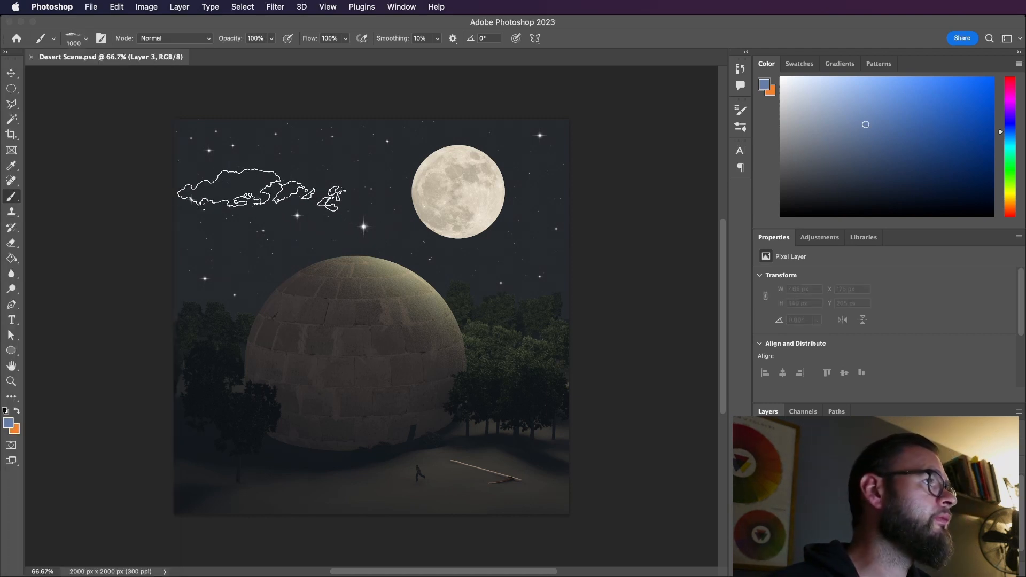
Try a band of light blue clouds across the sky and moon with the brush at 1700 px, then undo the stamps.
{"action": "left_click", "coordinate": [550, 152]}
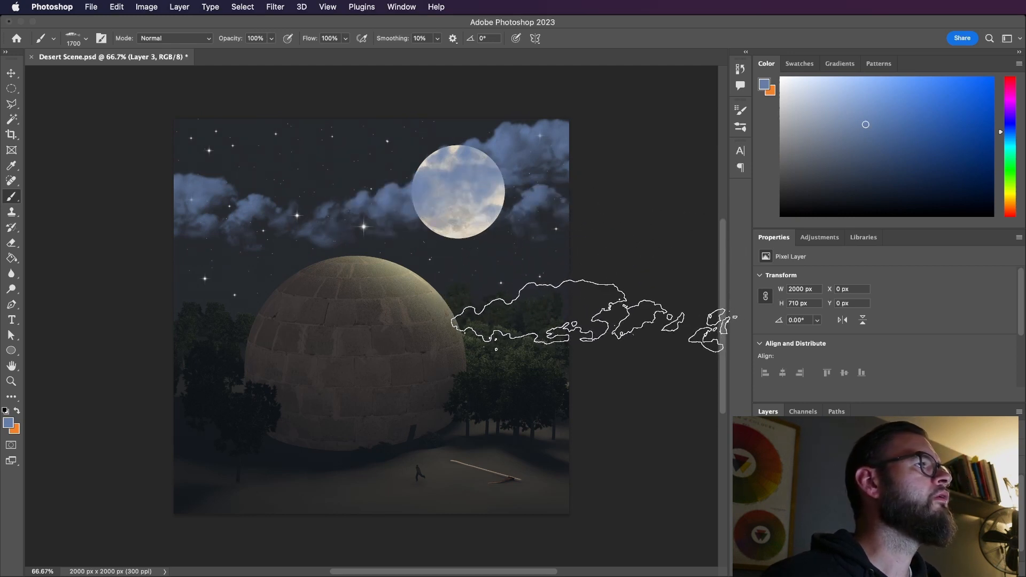
{"action": "key", "text": "super+z"}
{"action": "key", "text": "super+z"}
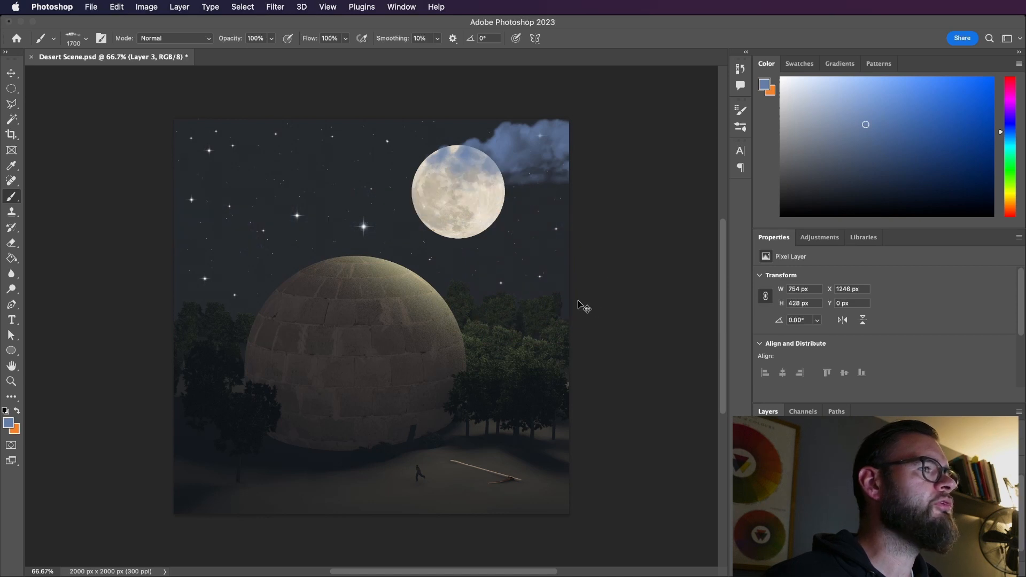
{"action": "key", "text": "super+z"}
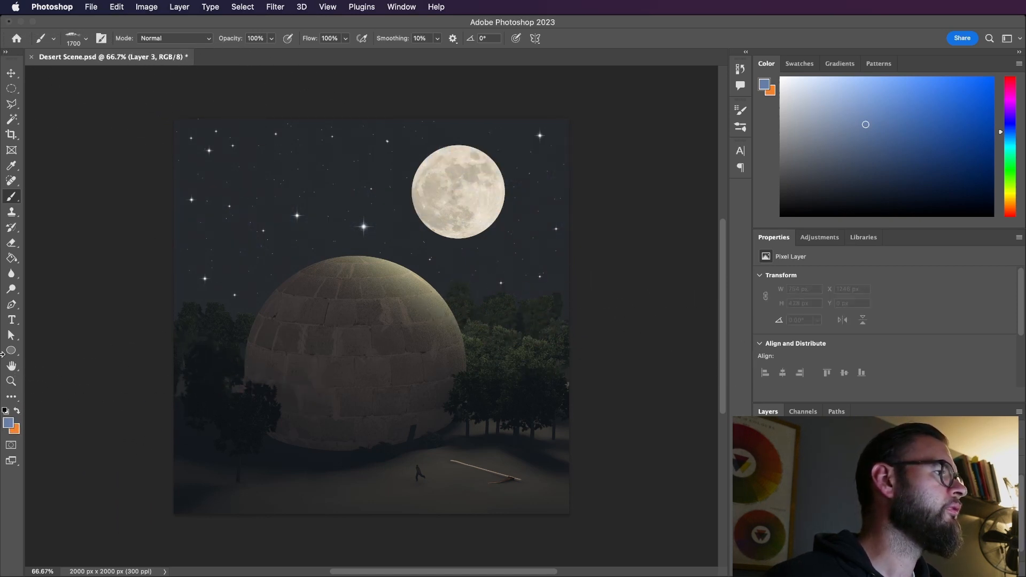
Set the foreground color to a darker blue and undo a test cloud stamped near the moon.
{"action": "key", "text": "i"}
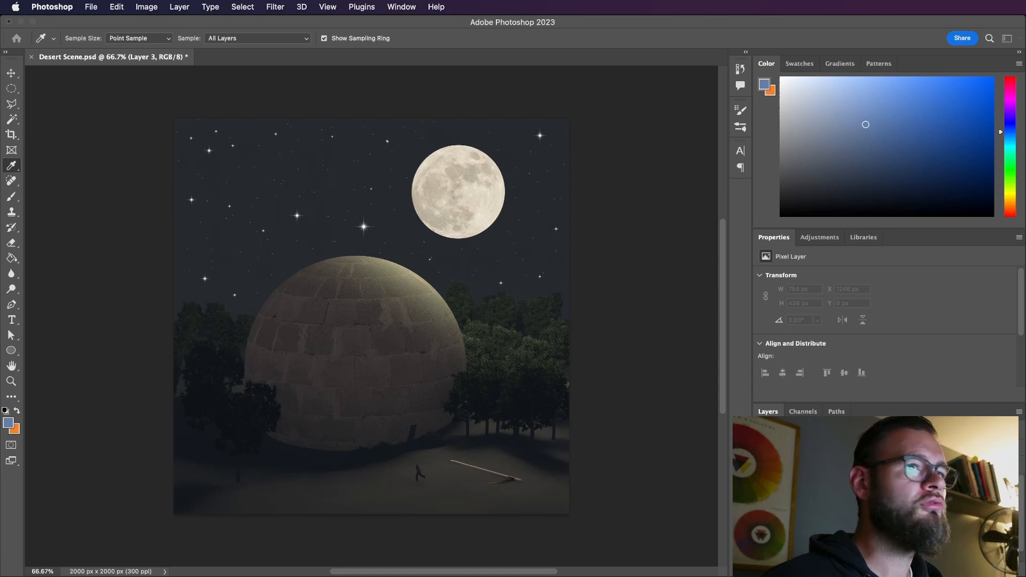
{"action": "key", "text": "b"}
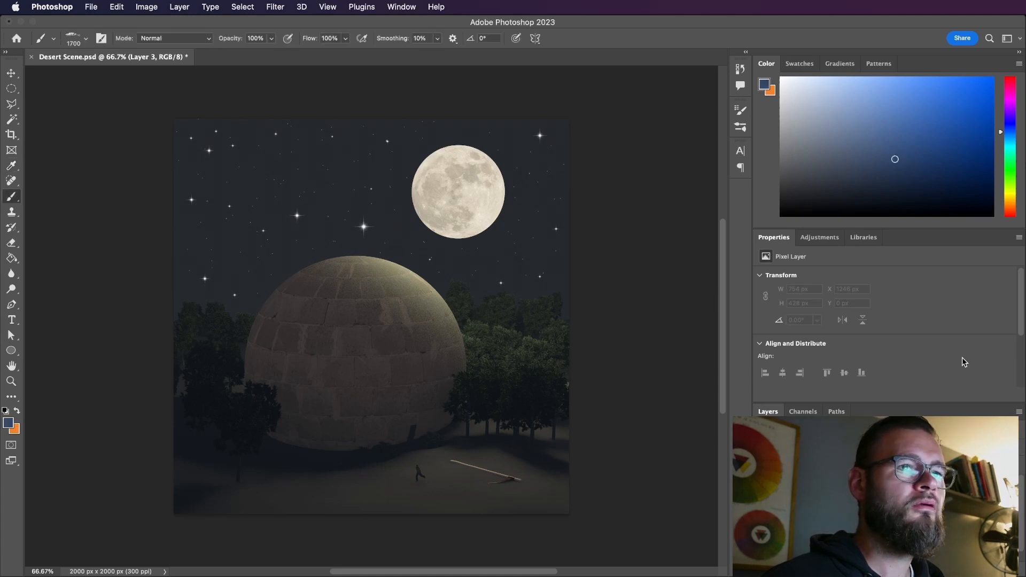
{"action": "left_click", "coordinate": [518, 209]}
{"action": "key", "text": "super+z"}
Try dark blue clouds left of the moon and above the left trees, undoing both stamps.
{"action": "left_click", "coordinate": [297, 211]}
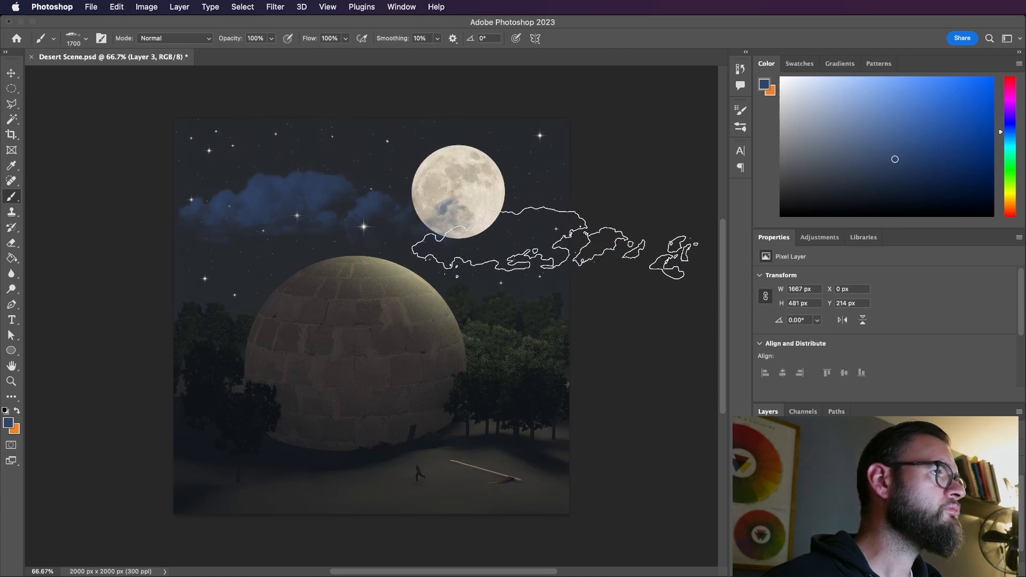
{"action": "left_click", "coordinate": [225, 302]}
{"action": "key", "text": "super+z"}
{"action": "key", "text": "super+z"}
Stamp dark blue Cloud466 clouds at 1700 px along the treeline on both sides of the dome.
{"action": "left_click", "coordinate": [530, 293]}
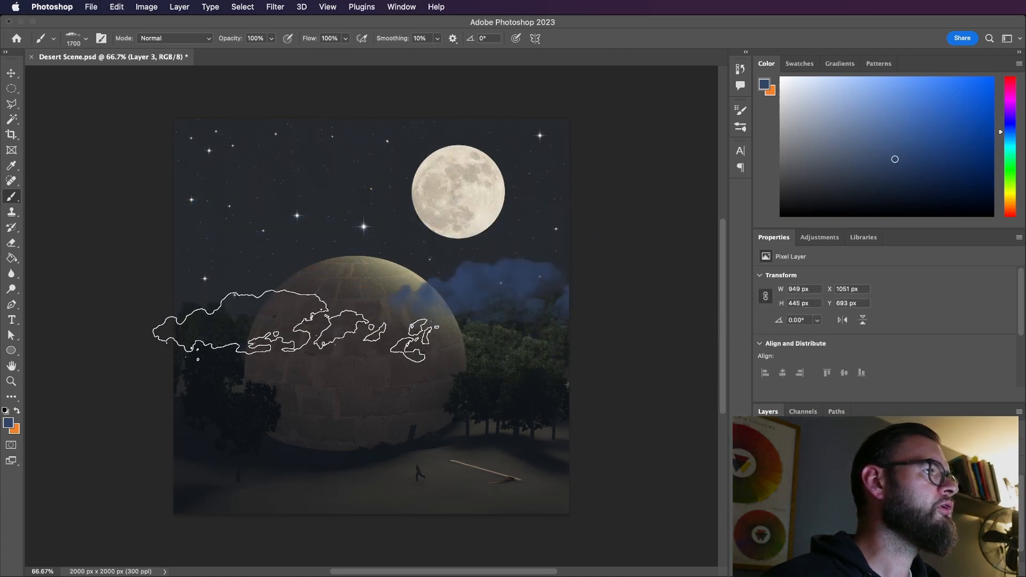
{"action": "left_click", "coordinate": [258, 300]}
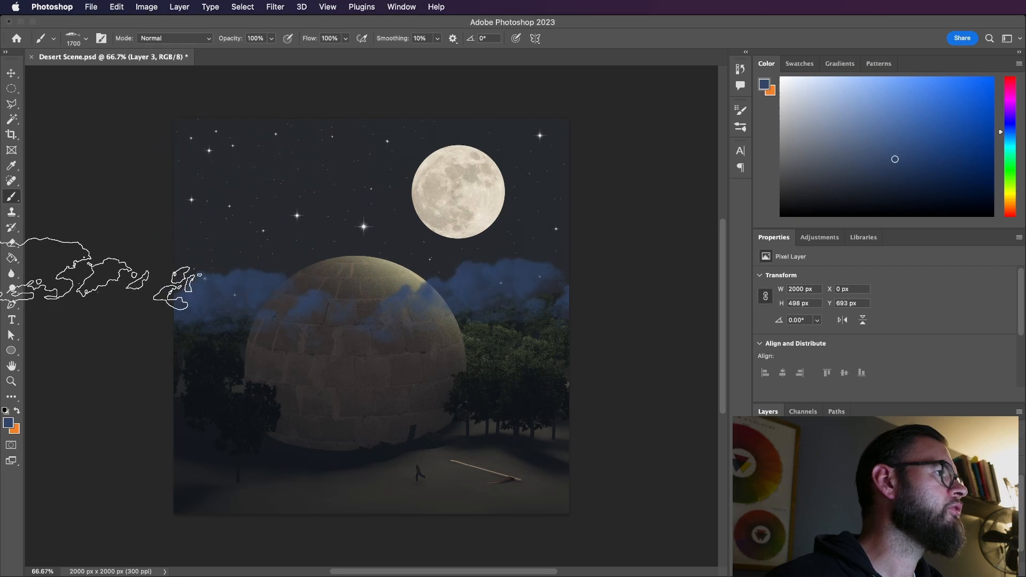
Switch to the Cloud1131 brush.
{"action": "left_click", "coordinate": [86, 42]}
{"action": "left_click", "coordinate": [79, 291]}
{"action": "key", "text": "Return"}
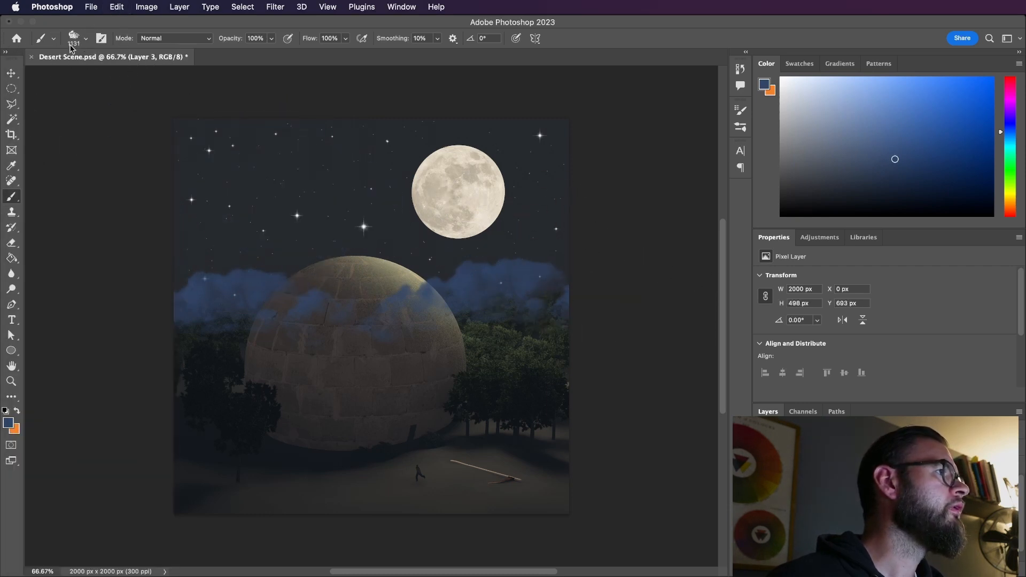
Choose the 1614 px cloud brush and stamp dark blue clouds across the upper sky, partly over the moon.
{"action": "left_click", "coordinate": [84, 42]}
{"action": "left_click", "coordinate": [79, 257]}
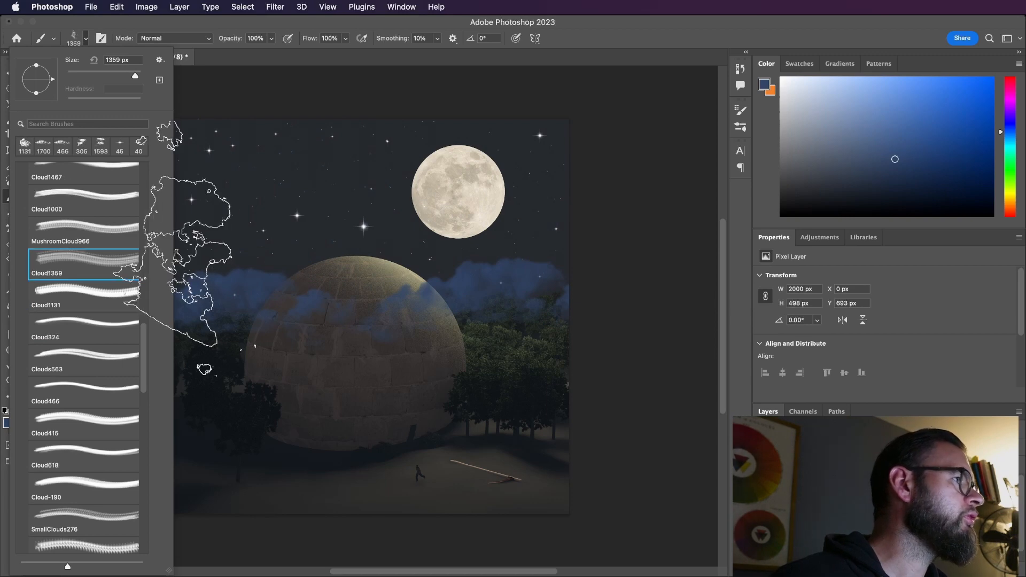
{"action": "left_click", "coordinate": [86, 38]}
{"action": "left_click", "coordinate": [85, 38]}
{"action": "scroll", "coordinate": [121, 446], "scroll_direction": "down", "scroll_amount": 10}
{"action": "scroll", "coordinate": [121, 446], "scroll_direction": "up", "scroll_amount": 10}
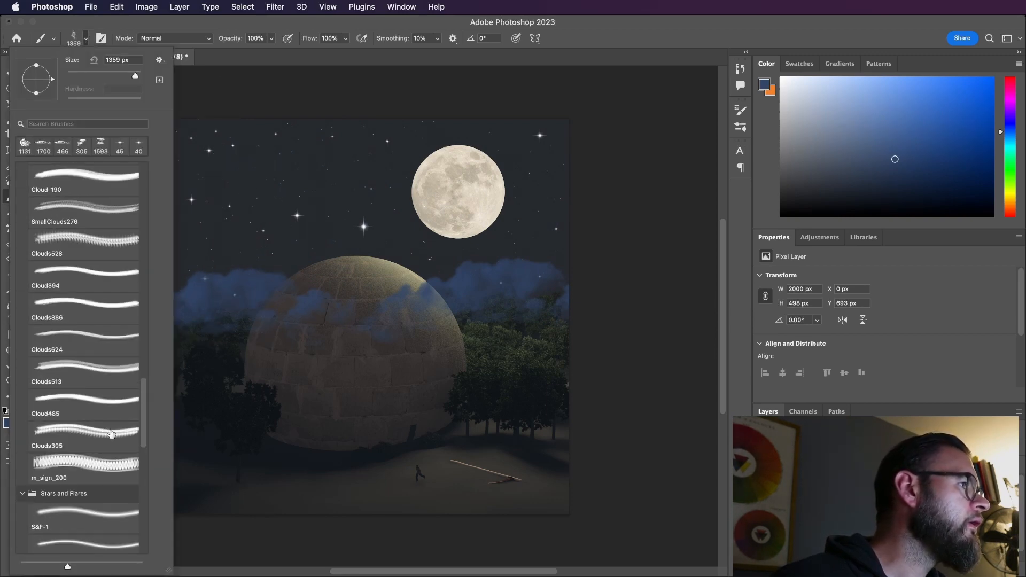
{"action": "mouse_move", "coordinate": [143, 423]}
{"action": "left_mouse_down"}
{"action": "mouse_move", "coordinate": [145, 303]}
{"action": "mouse_move", "coordinate": [149, 327]}
{"action": "left_mouse_up"}
{"action": "left_click", "coordinate": [99, 212]}
{"action": "left_click", "coordinate": [299, 155]}
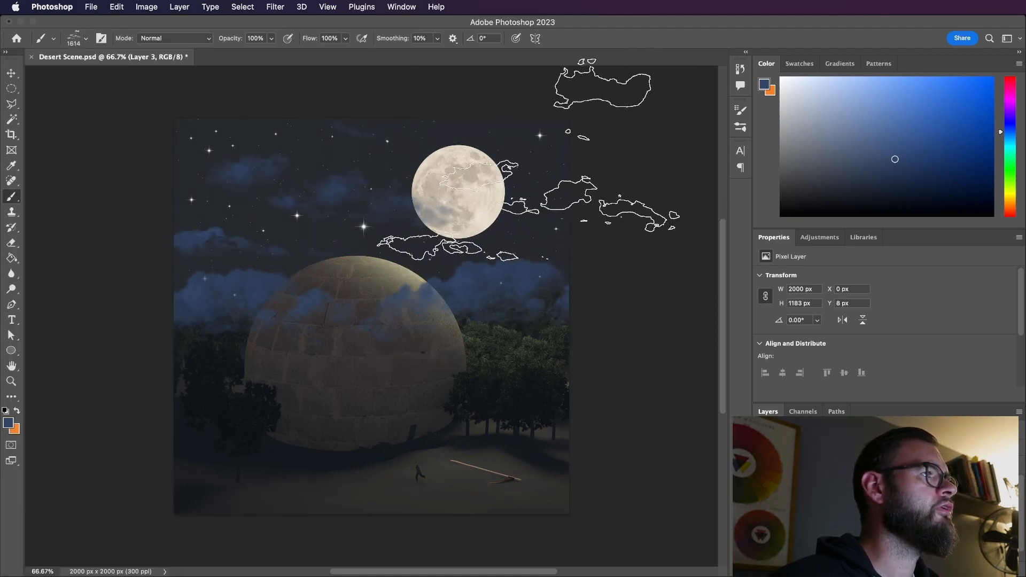
Enlarge the cloud brush to 2600 px and stamp more dark blue clouds over the moon and along the upper sky.
{"action": "key", "text": "bracketright"}
{"action": "key", "text": "bracketright"}
{"action": "key", "text": "bracketright"}
{"action": "key", "text": "bracketright"}
{"action": "key", "text": "bracketright"}
{"action": "key", "text": "bracketright"}
{"action": "key", "text": "bracketright"}
{"action": "key", "text": "bracketright"}
{"action": "key", "text": "bracketright"}
{"action": "key", "text": "bracketright"}
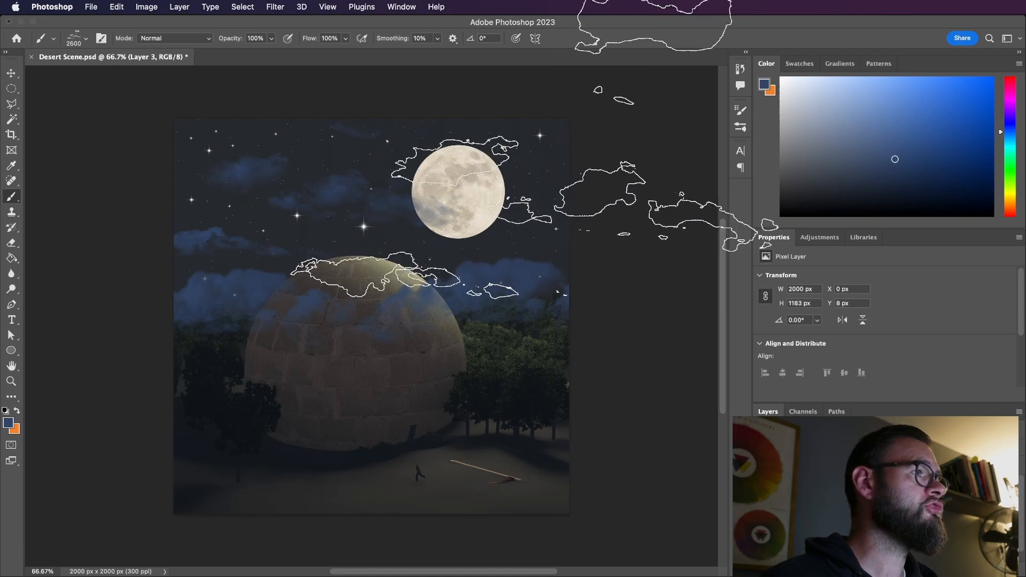
{"action": "key", "text": "super+minus"}
{"action": "key", "text": "super+minus"}
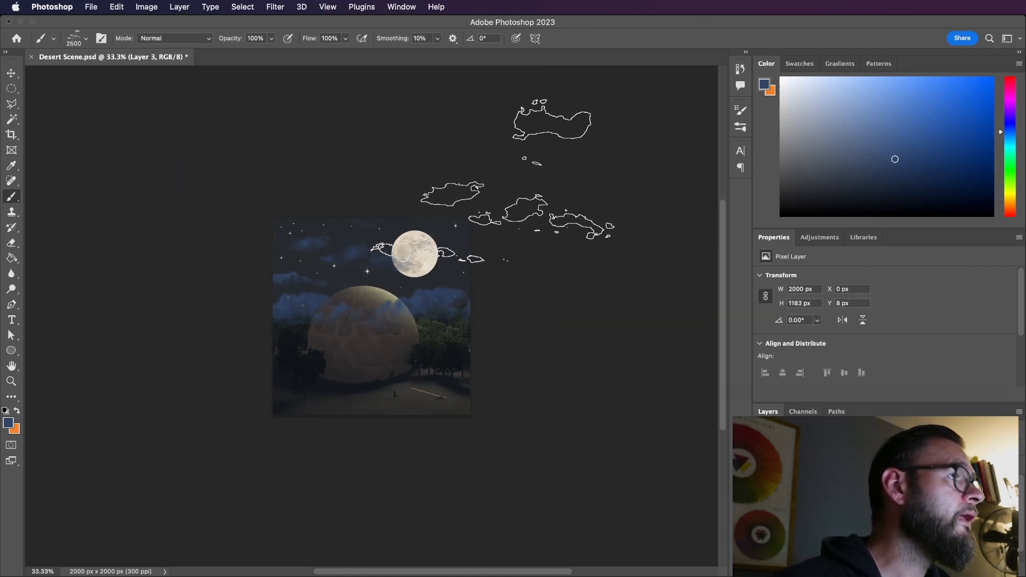
{"action": "left_click", "coordinate": [496, 179]}
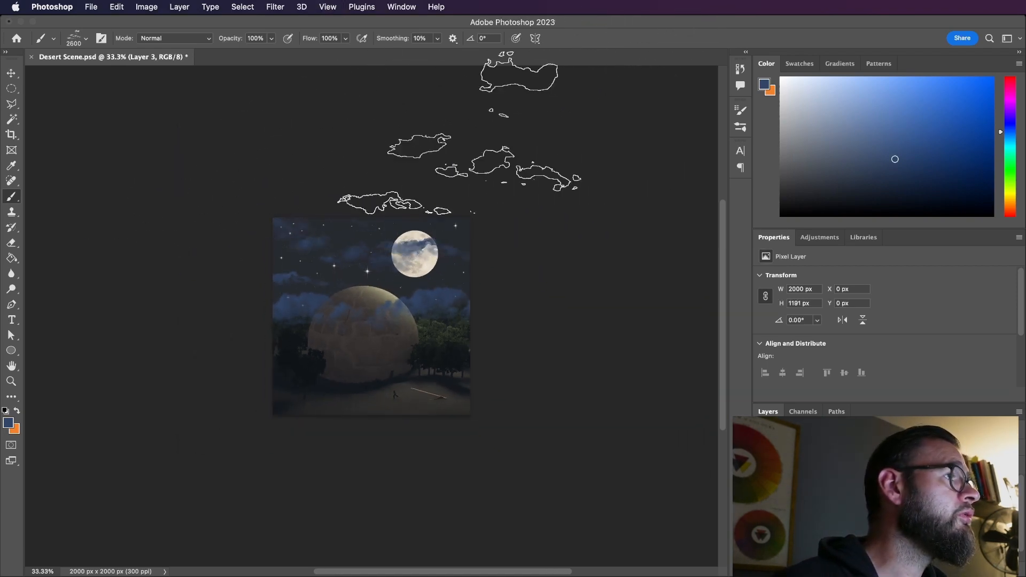
Switch to the Move tool and save the document.
{"action": "key", "text": "v"}
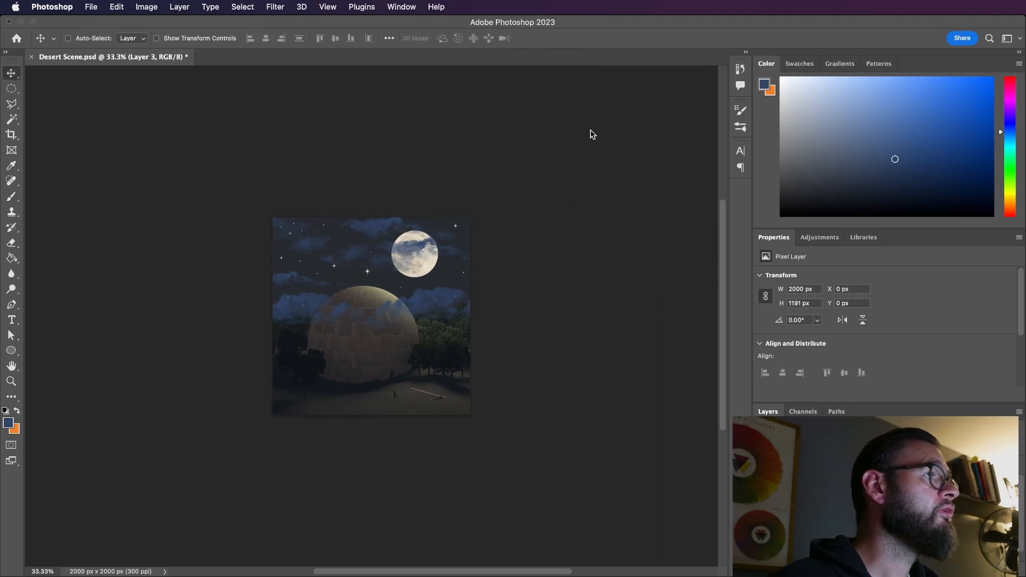
{"action": "key", "text": "super+plus"}
{"action": "key", "text": "super+minus"}
{"action": "key", "text": "super+s"}
Load the dome and trees channel as a selection, invert it, add it as a mask on Layer 3, and save.
{"action": "left_click", "coordinate": [813, 413]}
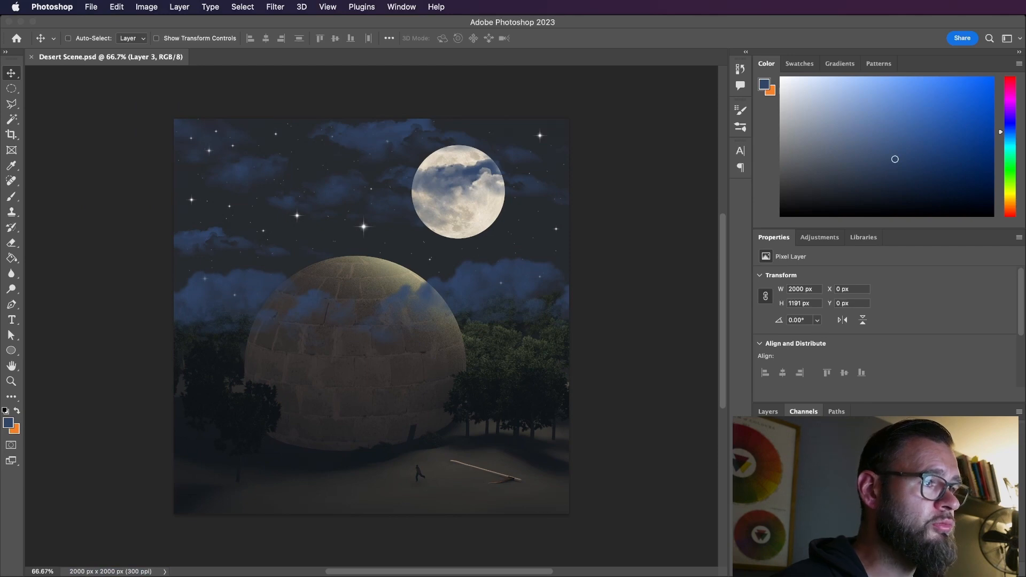
{"action": "left_click", "coordinate": [775, 497], "text": "super"}
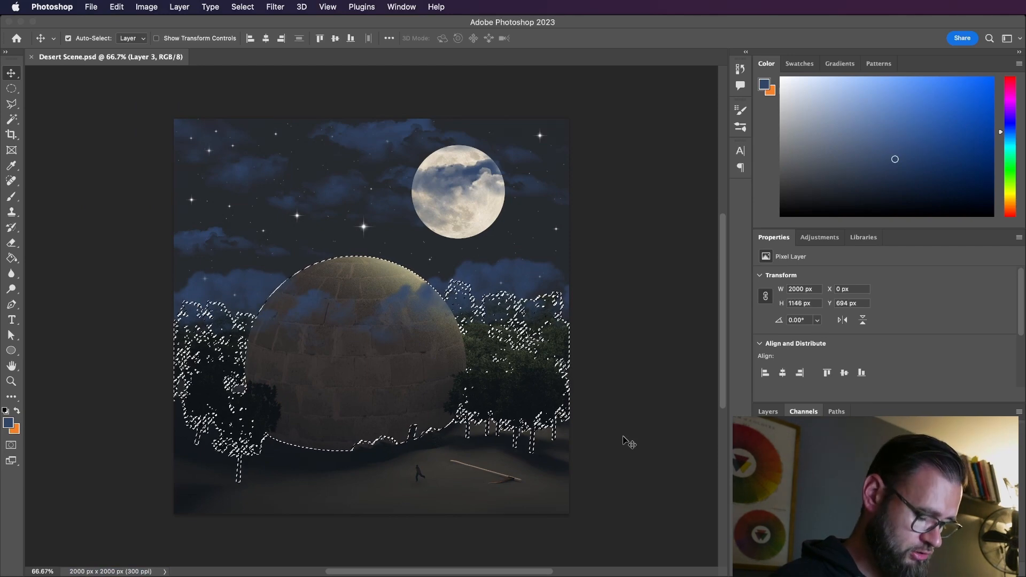
{"action": "key", "text": "shift+super+i"}
{"action": "left_click", "coordinate": [769, 412]}
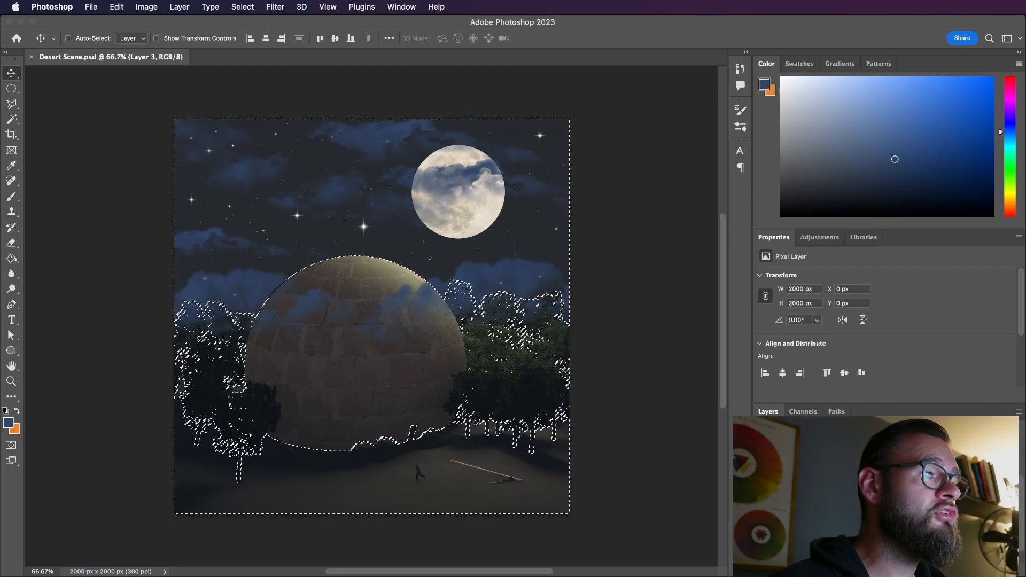
{"action": "left_click", "coordinate": [872, 571]}
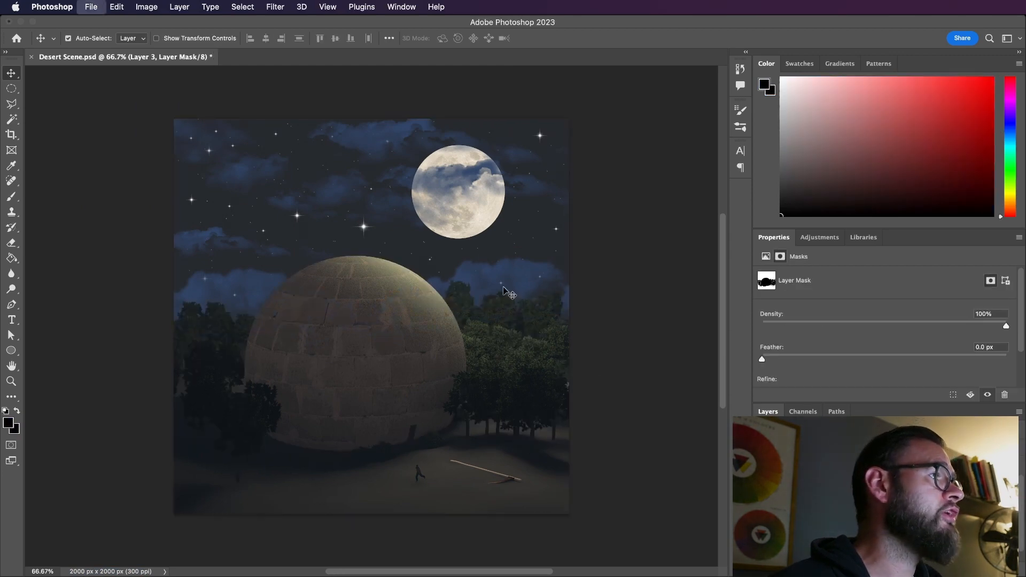
{"action": "key", "text": "super+s"}
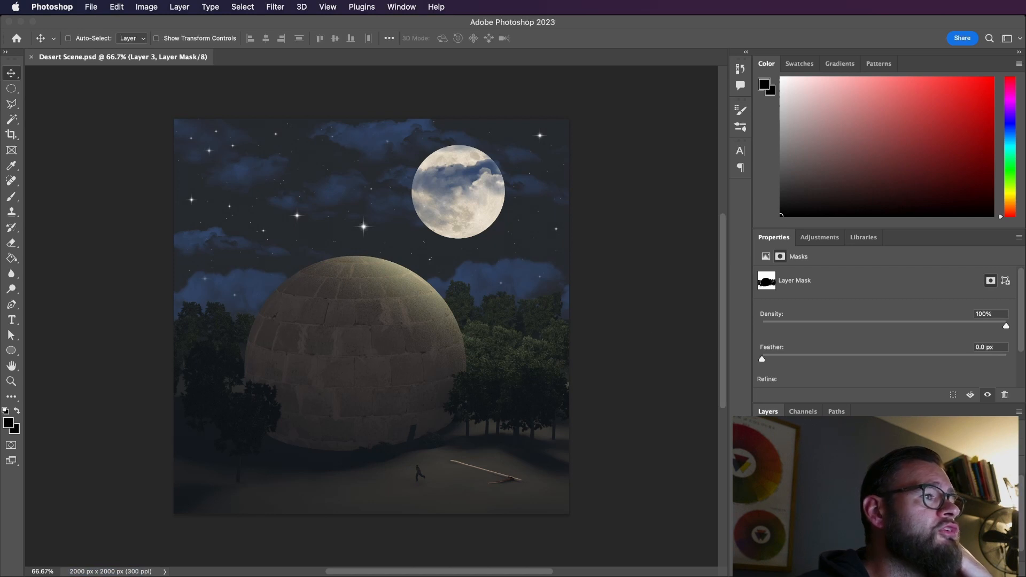
Select the moon disc on the Background layer and copy it to a new layer, undoing a test move to the front.
{"action": "left_click", "coordinate": [817, 551]}
{"action": "key", "text": "w"}
{"action": "left_click", "coordinate": [466, 198]}
{"action": "key", "text": "v"}
{"action": "left_click", "coordinate": [467, 201]}
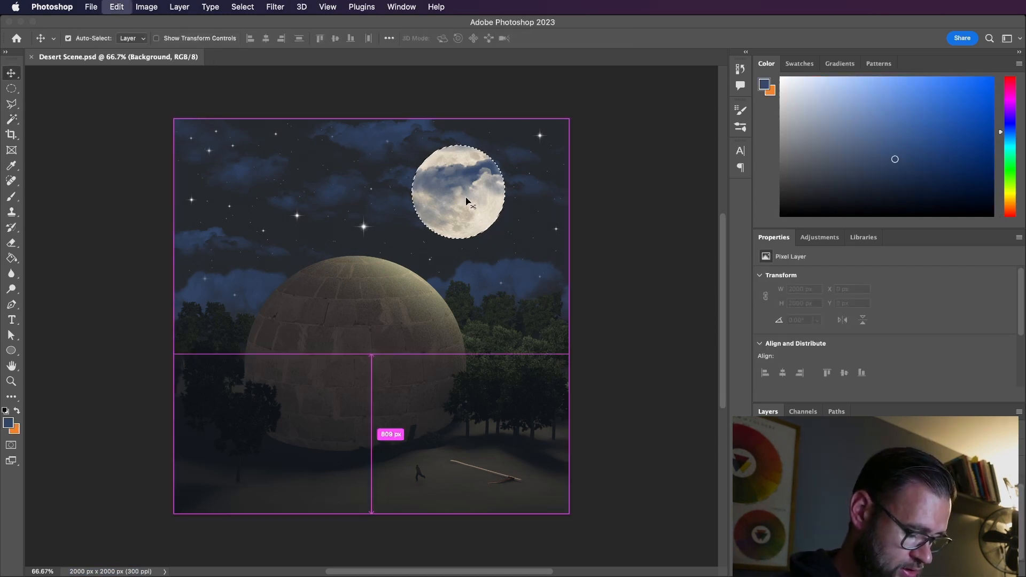
{"action": "key", "text": "super+j"}
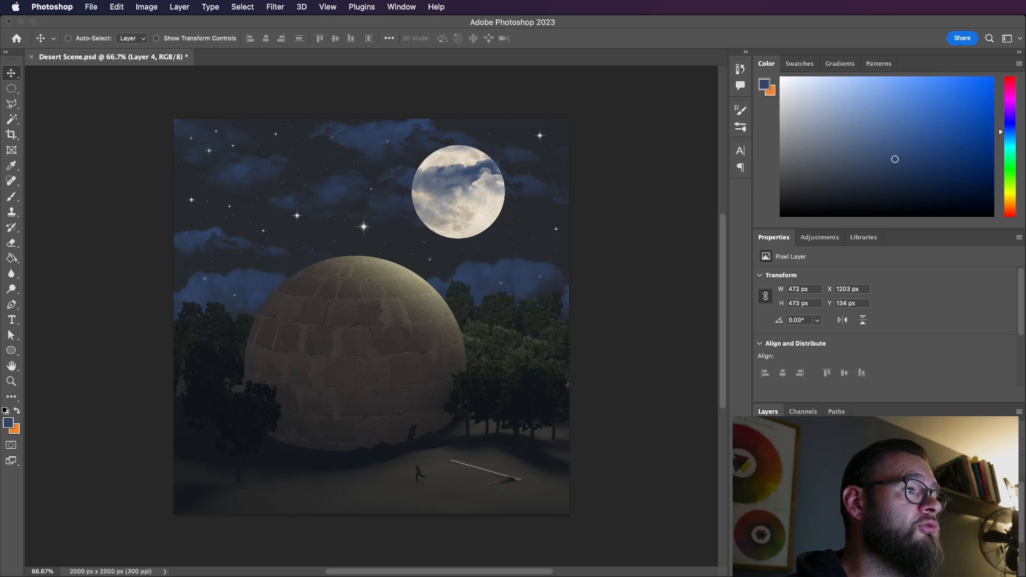
{"action": "key", "text": "super+shift+bracketright"}
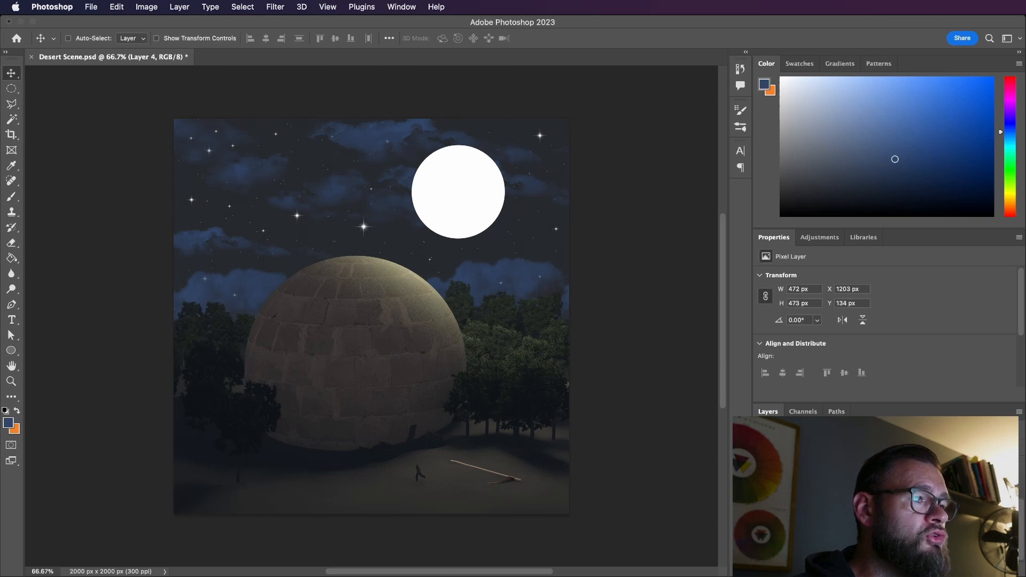
{"action": "key", "text": "super+z"}
Apply a Gaussian Blur with a 59.0 px radius to the copied moon disc to form a glow.
{"action": "left_click", "coordinate": [275, 7]}
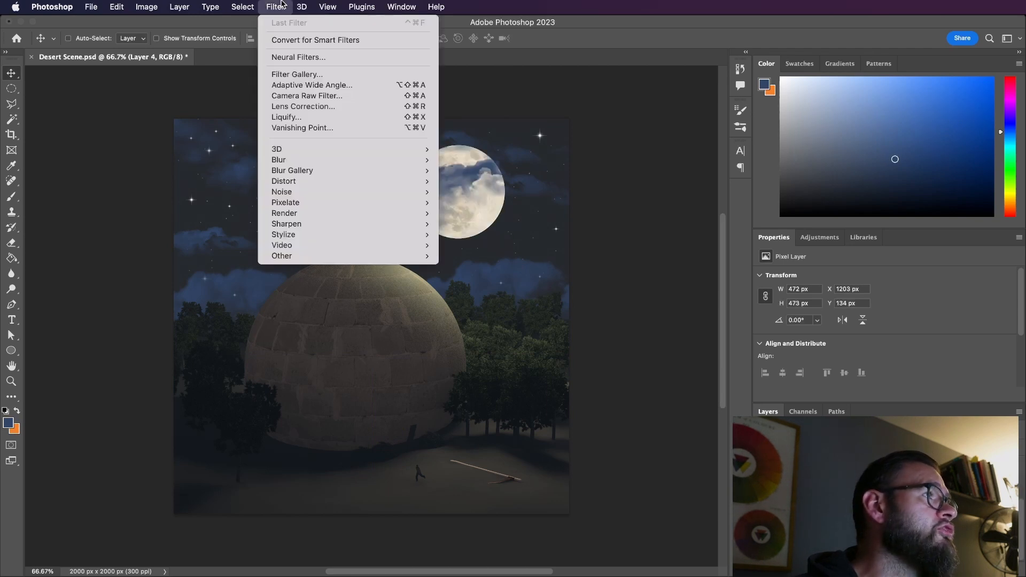
{"action": "mouse_move", "coordinate": [327, 160]}
{"action": "left_click", "coordinate": [474, 202]}
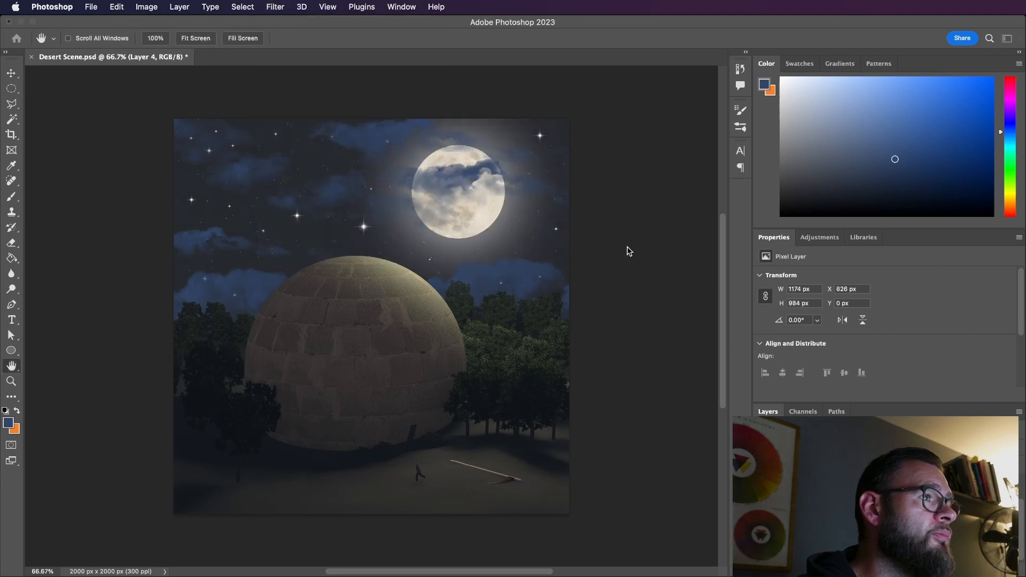
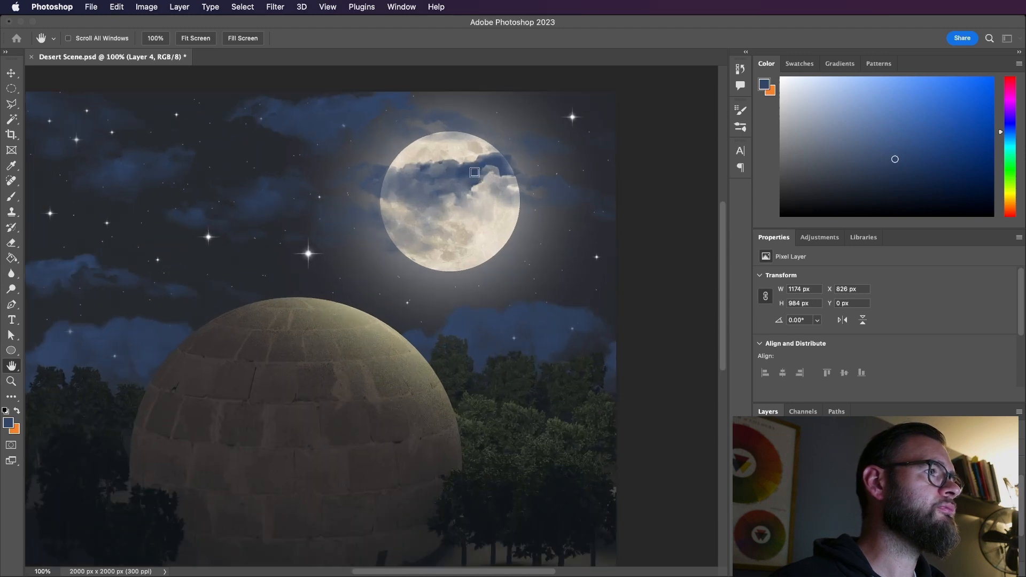
{"action": "left_click", "coordinate": [475, 175], "text": "super"}
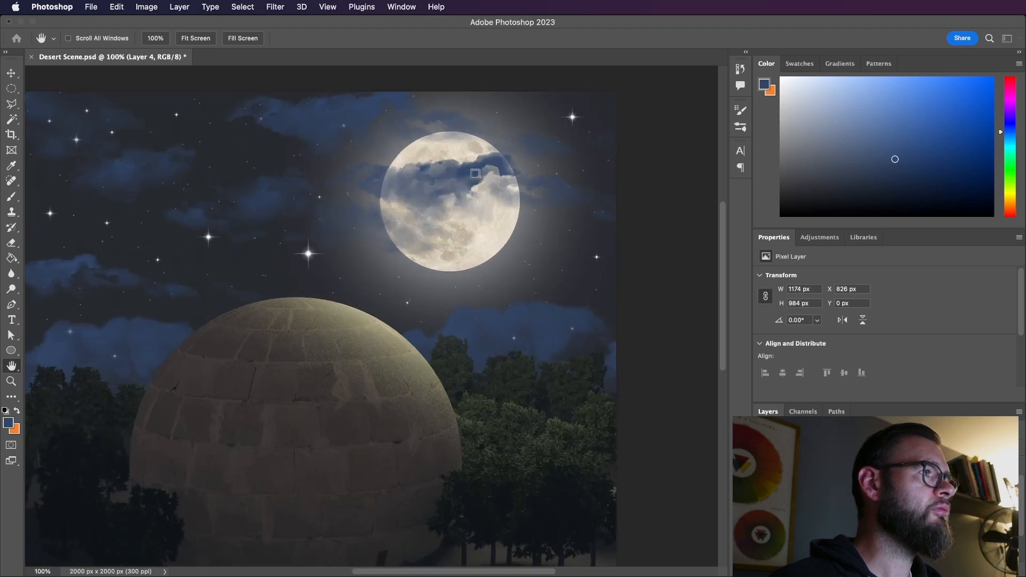
{"action": "key", "text": "super+minus"}
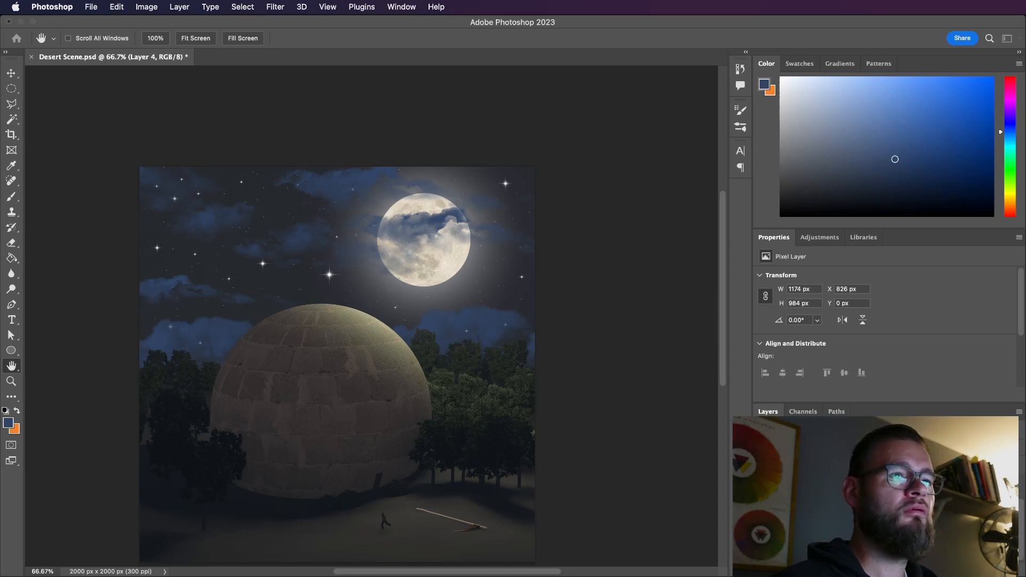
{"action": "left_click_drag", "start_coordinate": [463, 174], "coordinate": [653, 228]}
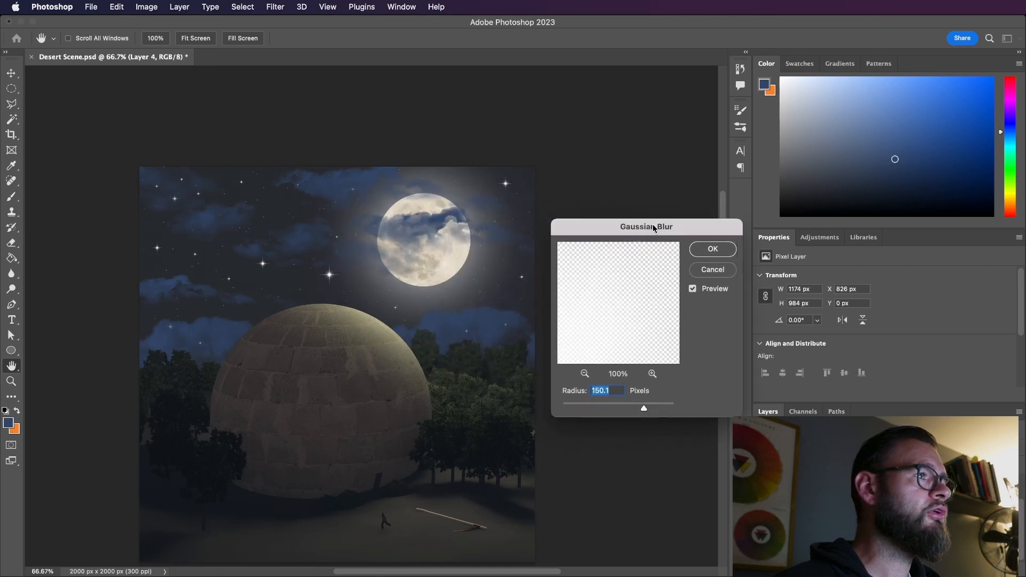
{"action": "mouse_move", "coordinate": [644, 409]}
{"action": "left_mouse_down"}
{"action": "mouse_move", "coordinate": [668, 411]}
{"action": "mouse_move", "coordinate": [627, 411]}
{"action": "left_mouse_up"}
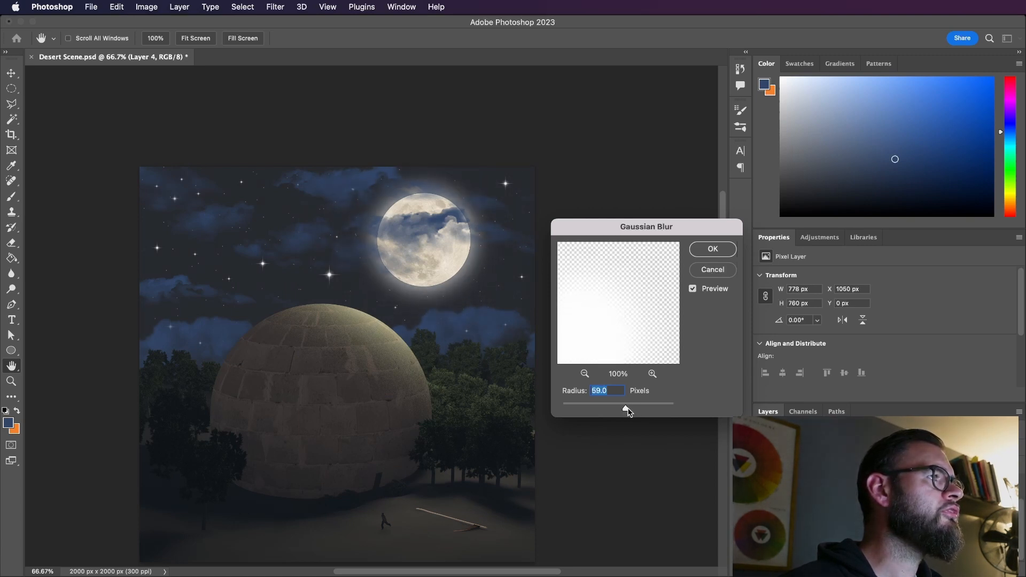
{"action": "left_click", "coordinate": [714, 248]}
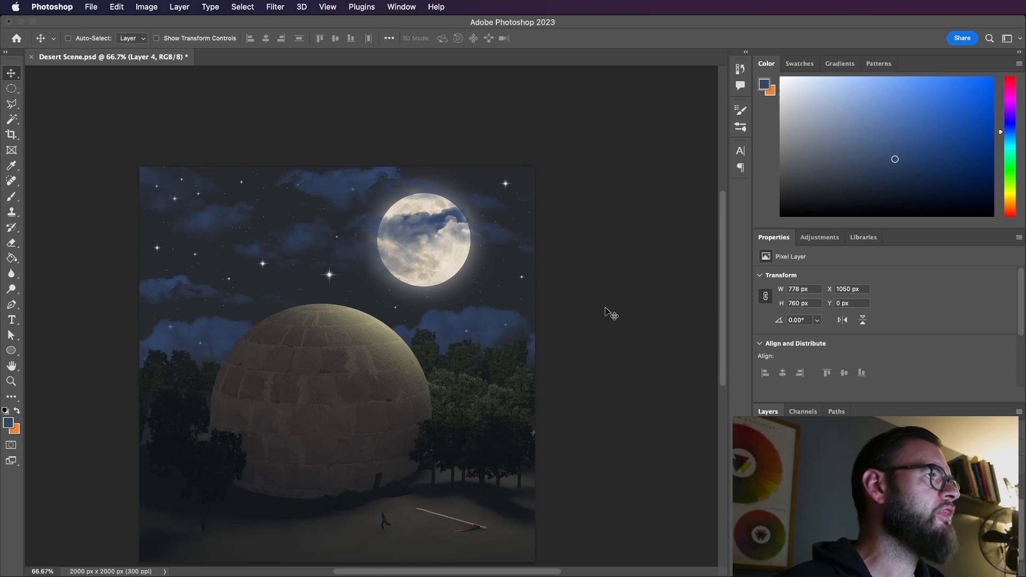
Compare the moon glow on and off, and add a white Color Overlay in Normal mode at 100% to cloud Layer 3.
{"action": "left_click", "coordinate": [763, 503]}
{"action": "left_click", "coordinate": [763, 502]}
{"action": "left_click", "coordinate": [823, 503]}
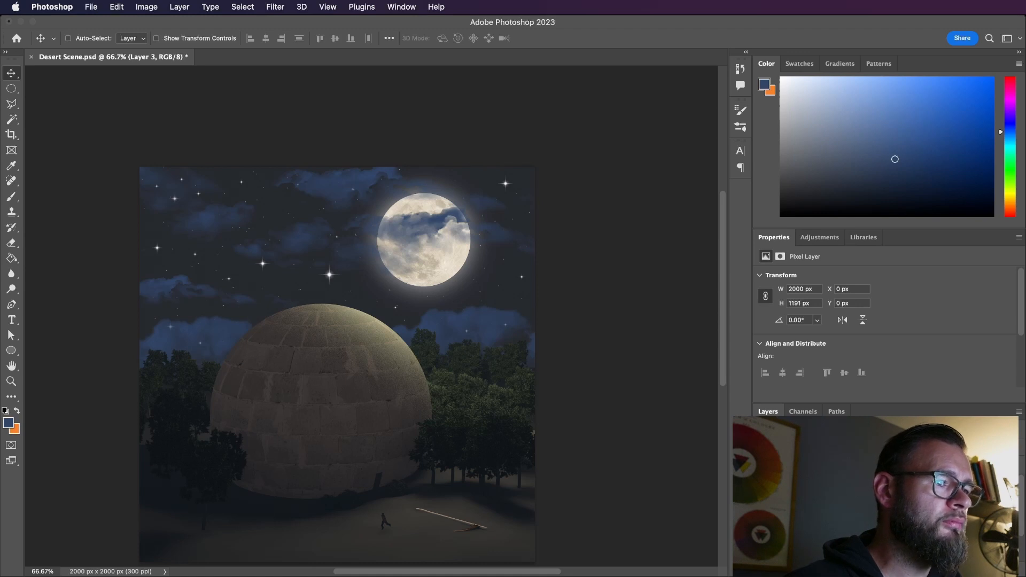
{"action": "left_click", "coordinate": [855, 508]}
{"action": "left_click_drag", "start_coordinate": [1025, 385], "coordinate": [767, 136]}
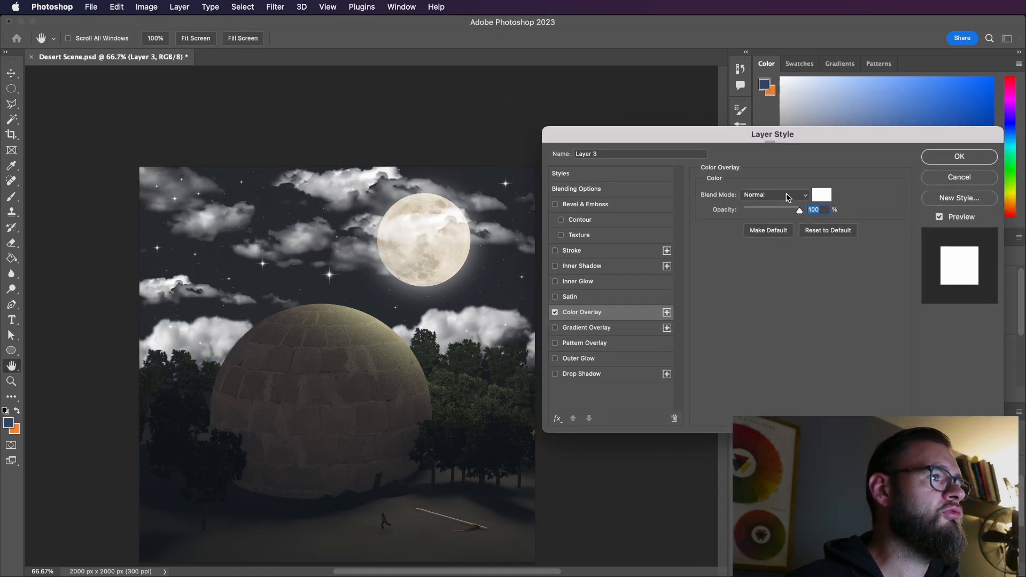
{"action": "left_click_drag", "start_coordinate": [800, 210], "coordinate": [778, 219]}
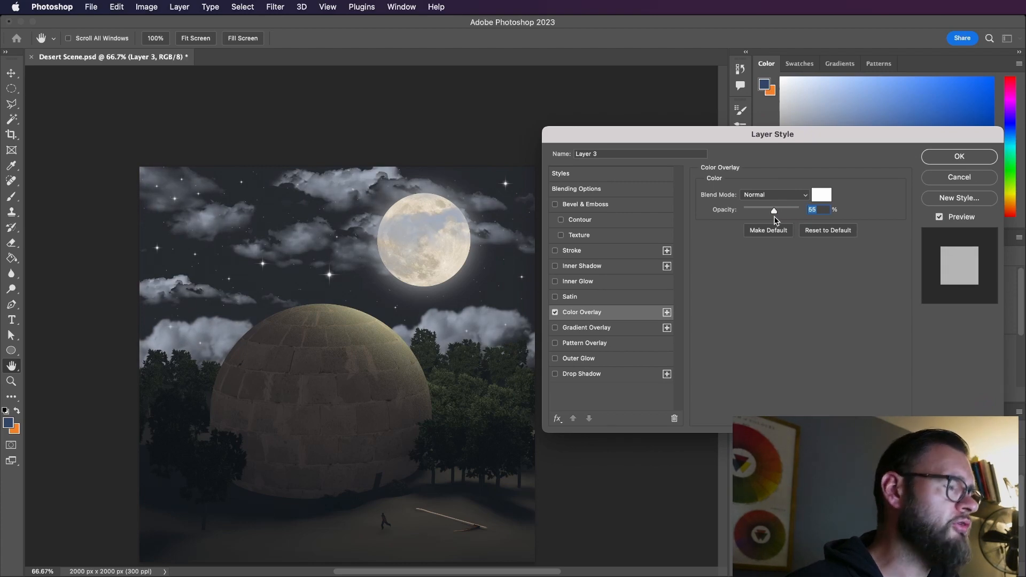
{"action": "key", "text": "Return"}
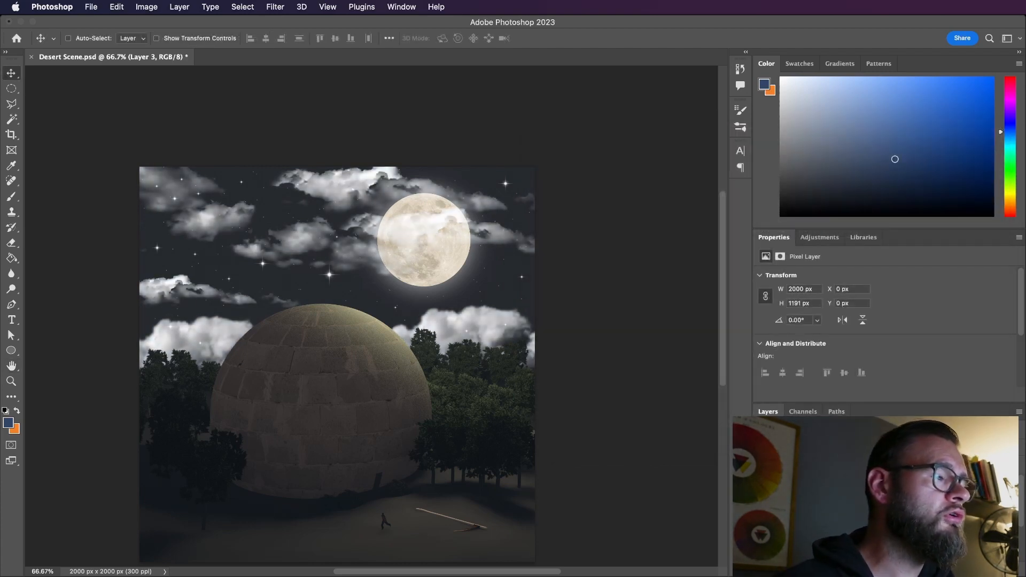
Try colors sampled from the dark sky, the moon's glow and the moon's surface as Layer 3's overlay color.
{"action": "double_click", "coordinate": [807, 486]}
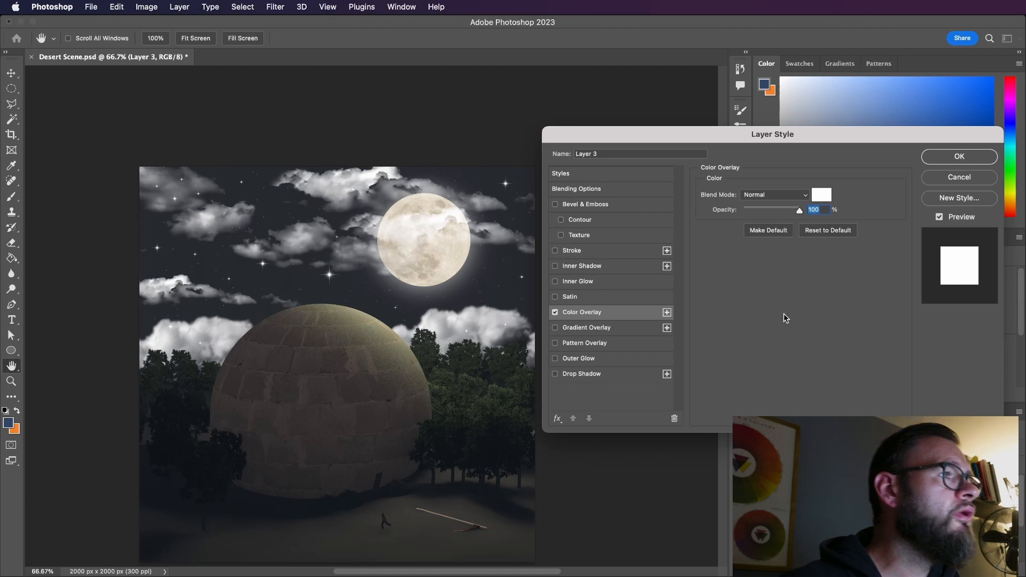
{"action": "left_click", "coordinate": [825, 200]}
{"action": "left_click", "coordinate": [507, 289]}
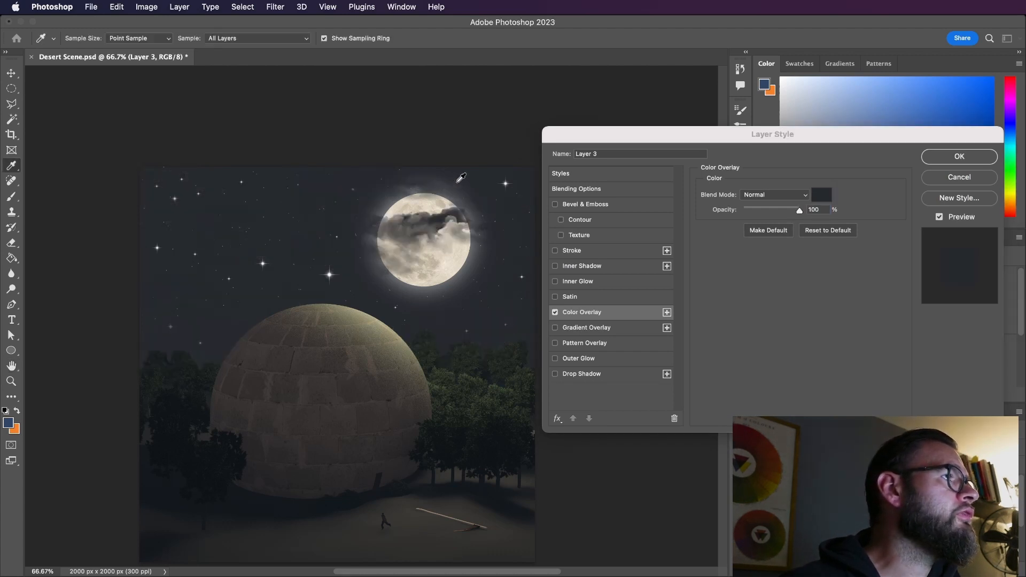
{"action": "left_click", "coordinate": [389, 204]}
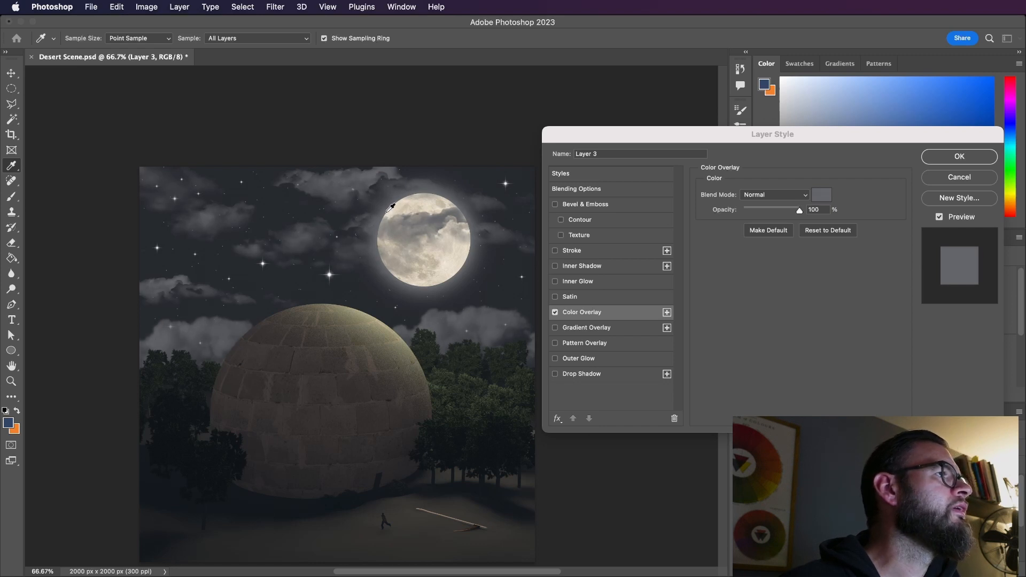
{"action": "left_click", "coordinate": [387, 213]}
{"action": "left_click", "coordinate": [386, 212]}
{"action": "left_click", "coordinate": [386, 214]}
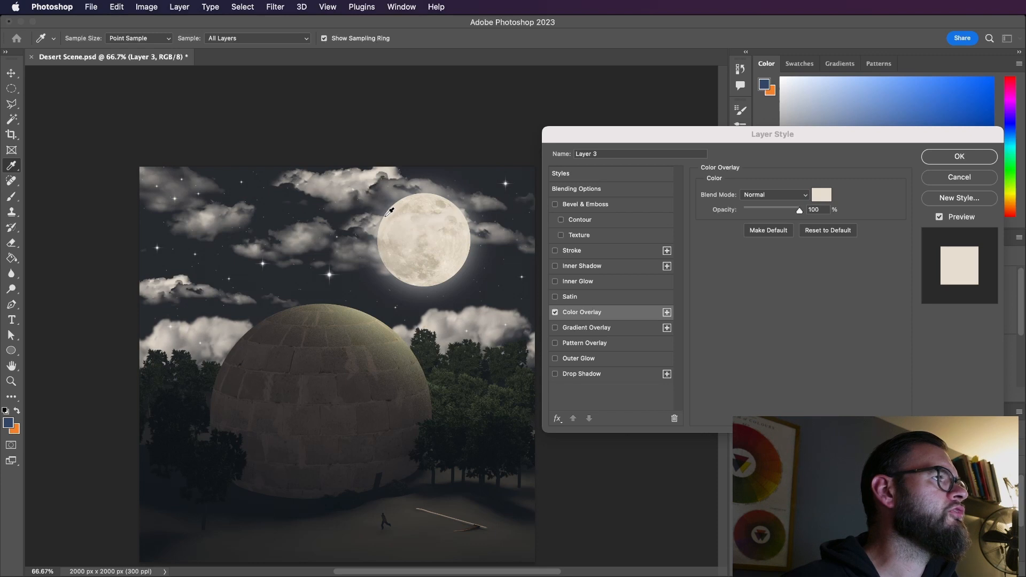
{"action": "left_click", "coordinate": [386, 213]}
{"action": "left_click", "coordinate": [386, 213]}
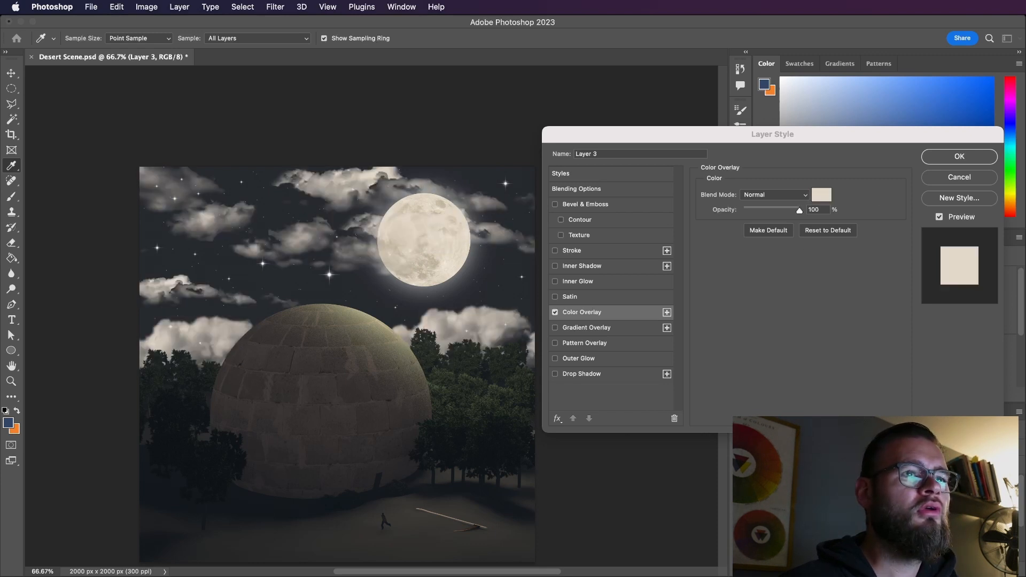
Try a saturated red overlay color on the clouds and cancel the color change.
{"action": "left_click", "coordinate": [822, 195]}
{"action": "left_click_drag", "start_coordinate": [762, 189], "coordinate": [769, 229]}
{"action": "left_click_drag", "start_coordinate": [773, 286], "coordinate": [770, 257]}
{"action": "left_click_drag", "start_coordinate": [724, 307], "coordinate": [759, 258]}
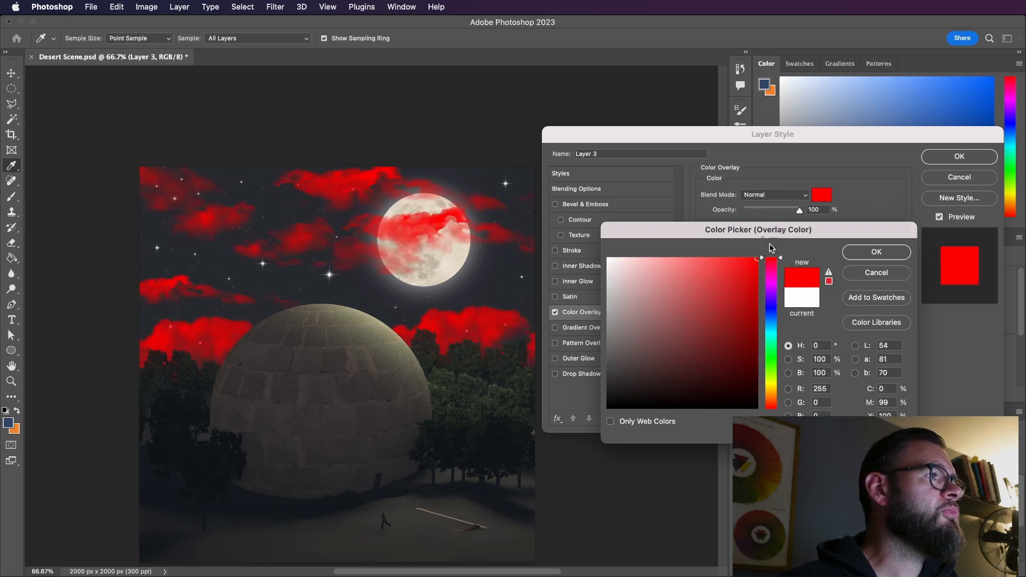
{"action": "left_click", "coordinate": [880, 275]}
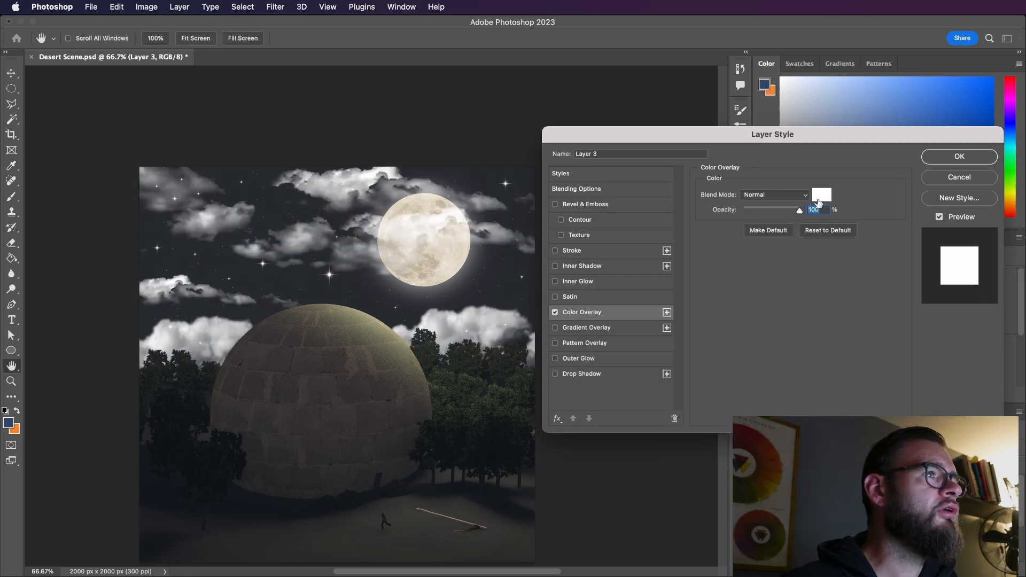
Set Layer 3's overlay color to a grey (RGB 130, 132, 135) sampled at the moon's edge, apply the style and save.
{"action": "left_click", "coordinate": [818, 199]}
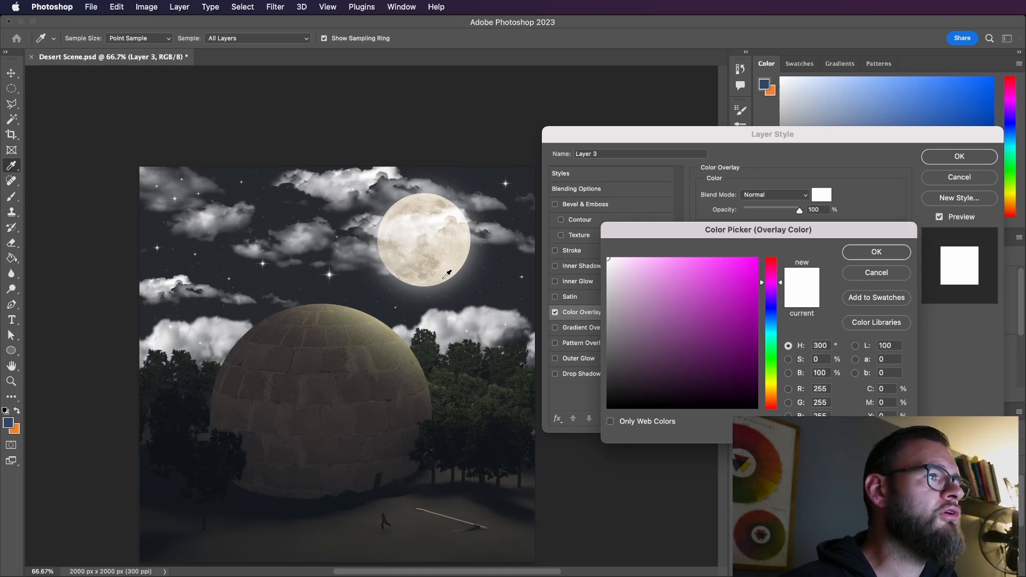
{"action": "left_click", "coordinate": [440, 287]}
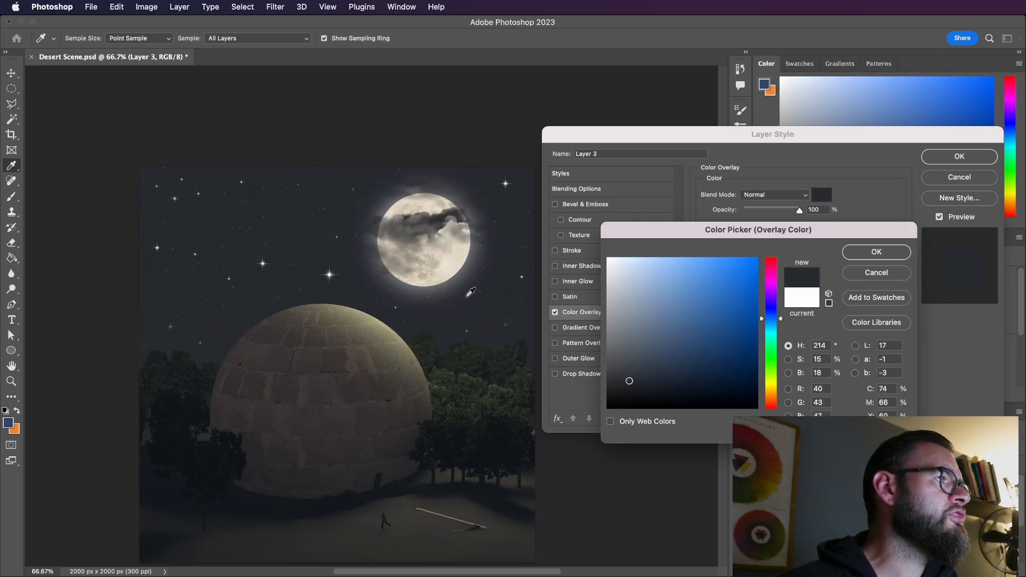
{"action": "left_click", "coordinate": [464, 276]}
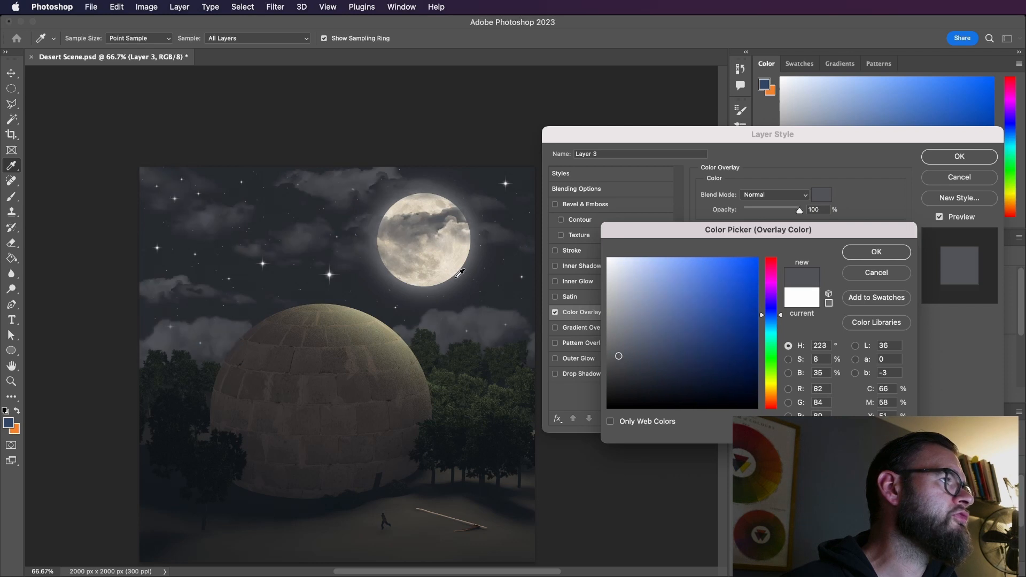
{"action": "left_click", "coordinate": [381, 212]}
{"action": "left_click", "coordinate": [421, 192]}
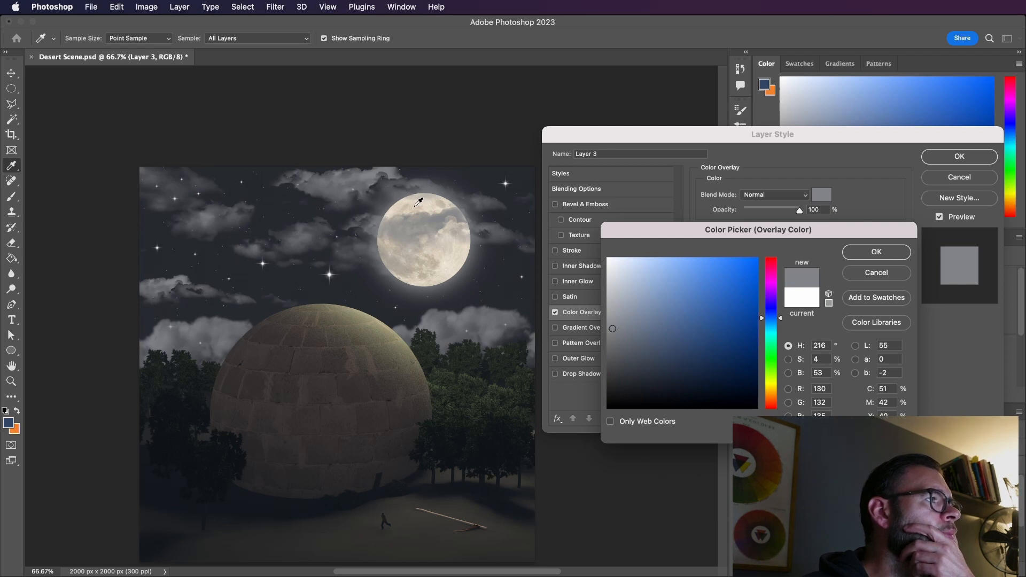
{"action": "left_click", "coordinate": [877, 252]}
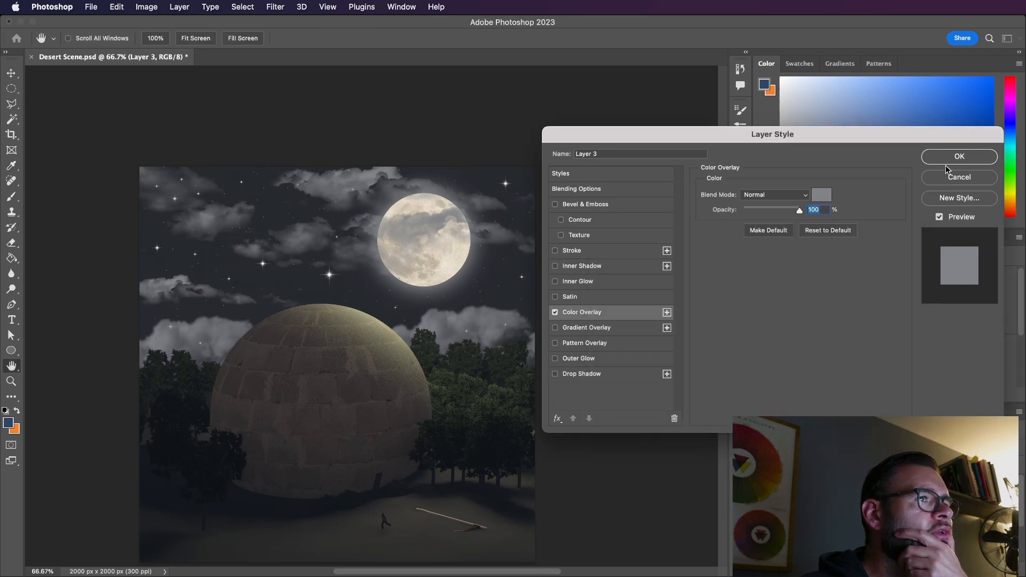
{"action": "left_click", "coordinate": [952, 158]}
{"action": "key", "text": "super+s"}
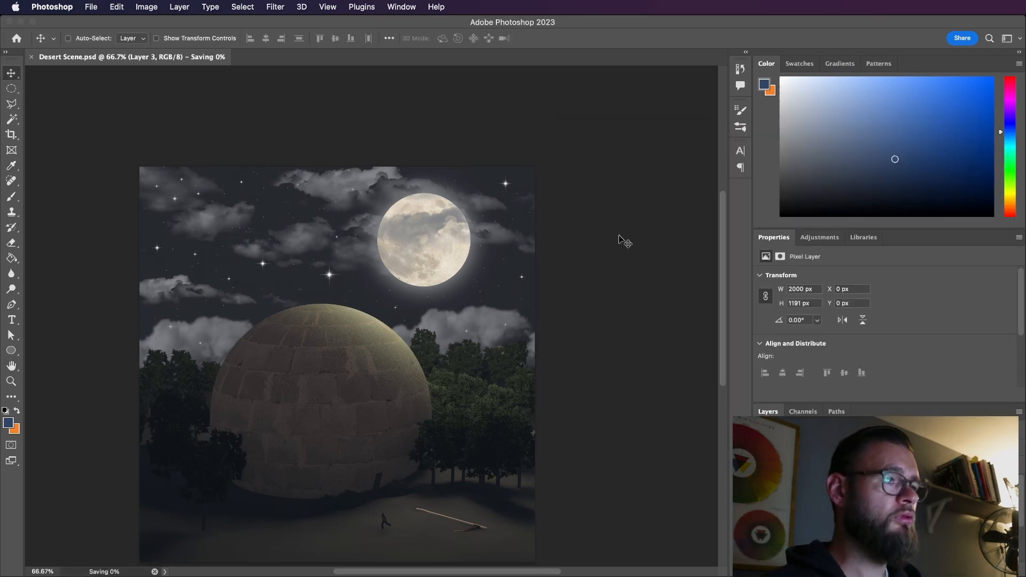
Group the scene layers, duplicate the group, merge the duplicate into a single layer and save the document.
{"action": "scroll", "coordinate": [611, 367], "scroll_direction": "down", "scroll_amount": 3}
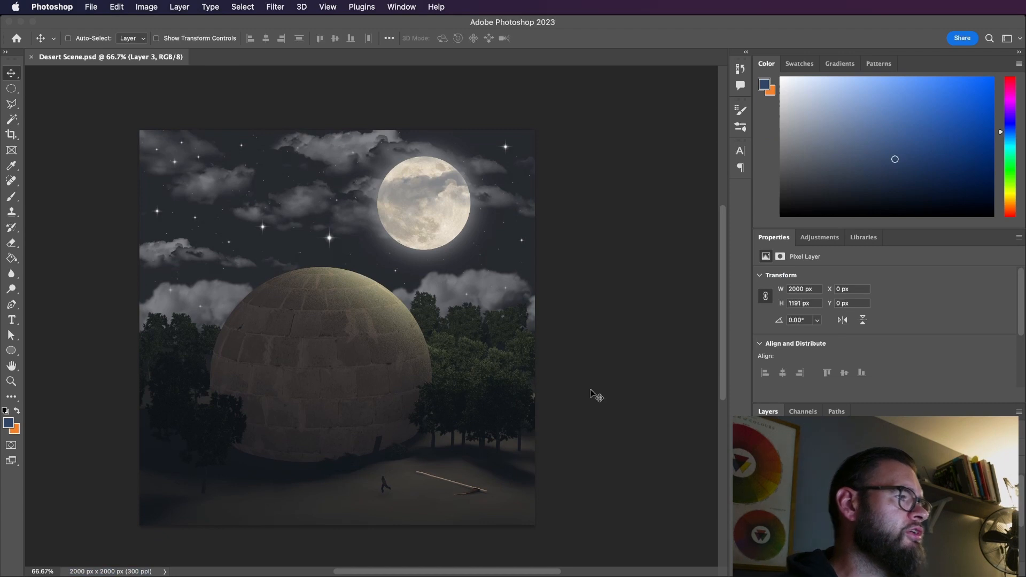
{"action": "scroll", "coordinate": [590, 386], "scroll_direction": "down", "scroll_amount": 3}
{"action": "scroll", "coordinate": [590, 386], "scroll_direction": "up", "scroll_amount": 2}
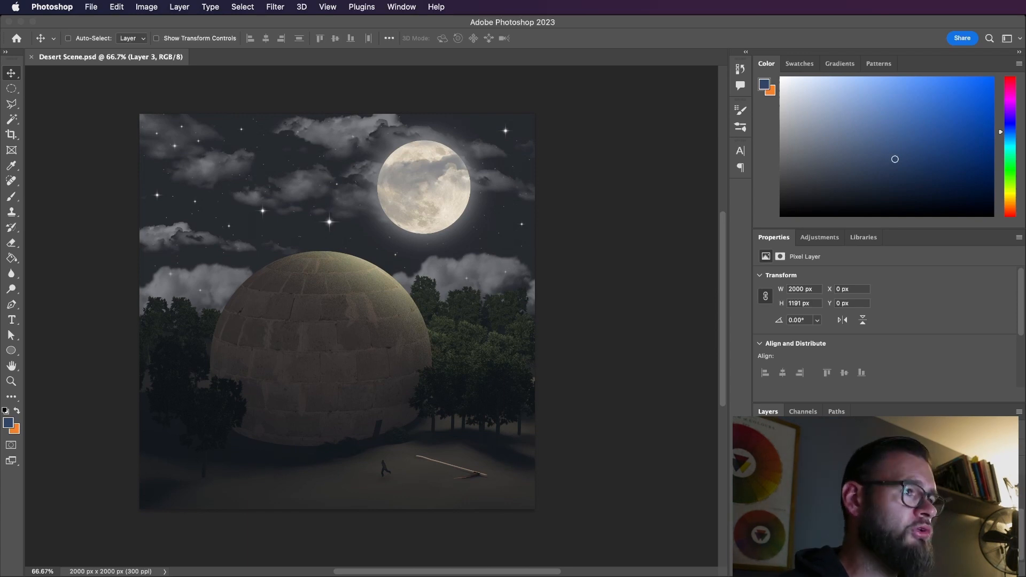
{"action": "left_click", "coordinate": [818, 550]}
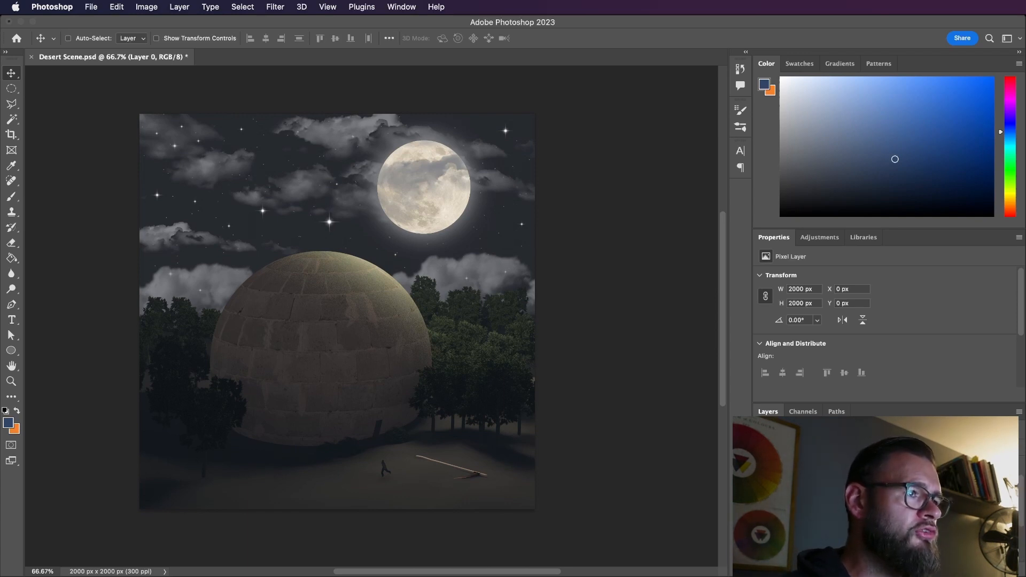
{"action": "key", "text": "super+g"}
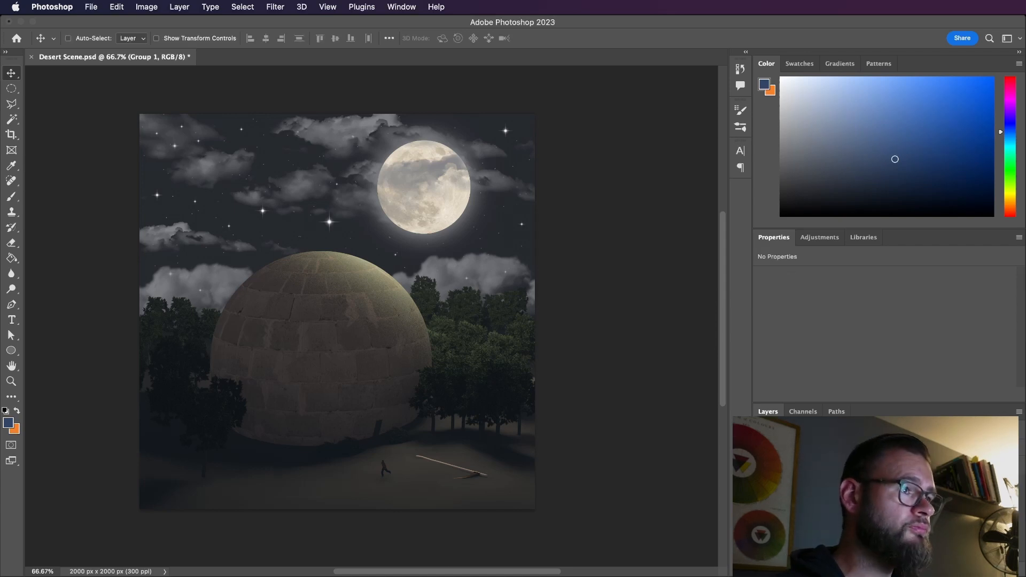
{"action": "key", "text": "super+j"}
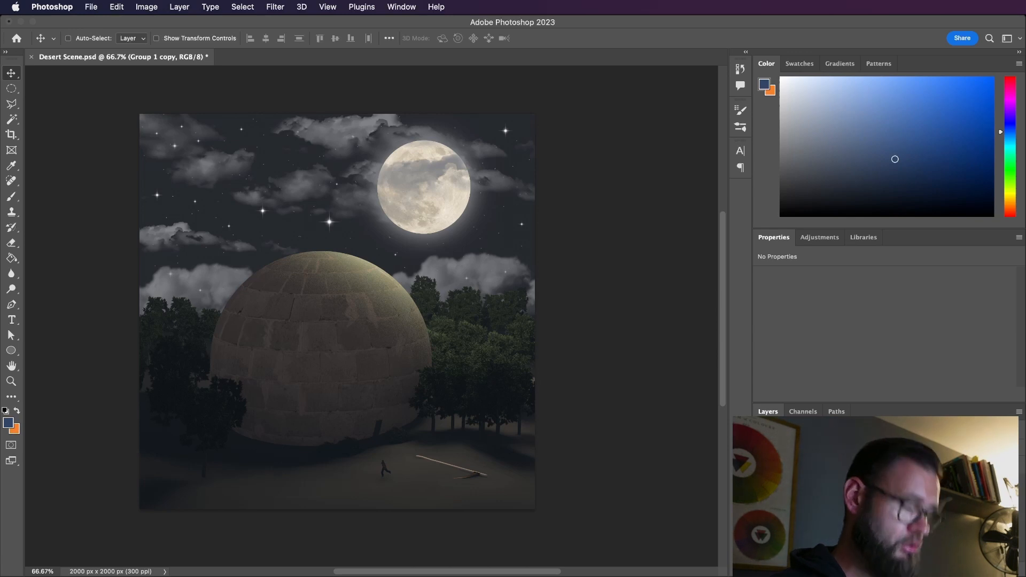
{"action": "key", "text": "super+e"}
{"action": "key", "text": "super+s"}
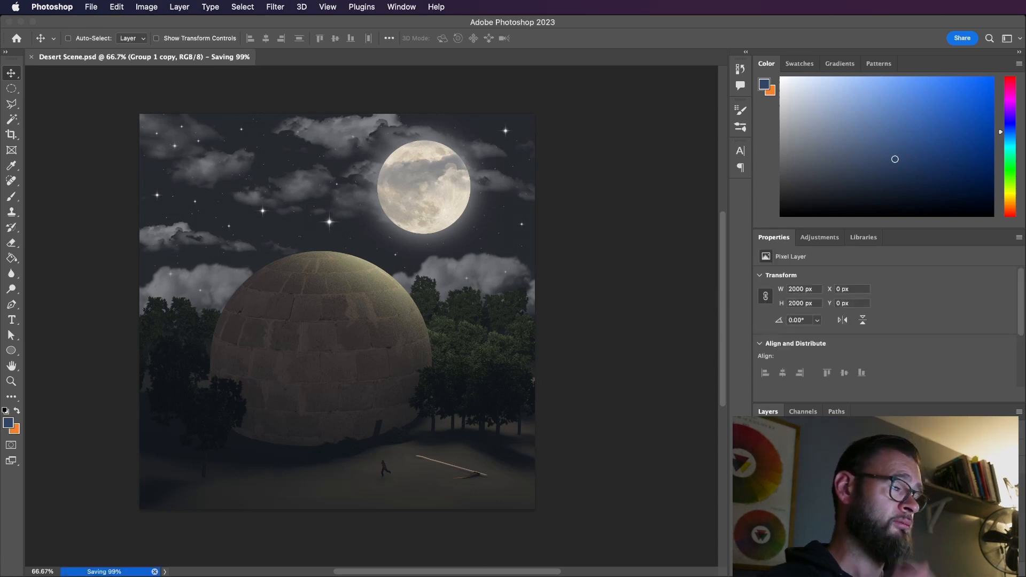
Duplicate the merged scene layer, apply a High Pass filter to the copy and save the document.
{"action": "key", "text": "super+j"}
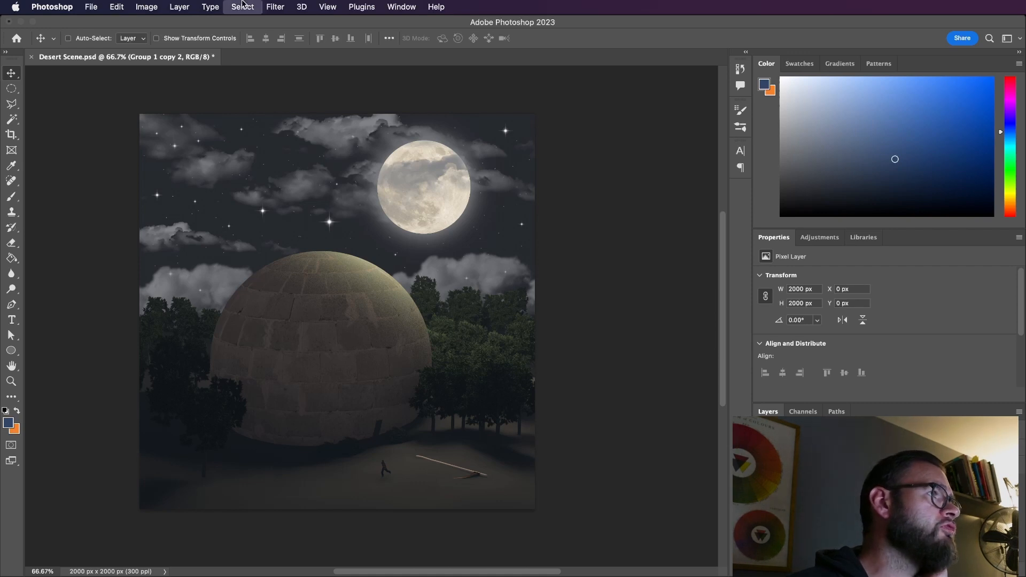
{"action": "left_click", "coordinate": [275, 6]}
{"action": "mouse_move", "coordinate": [322, 256]}
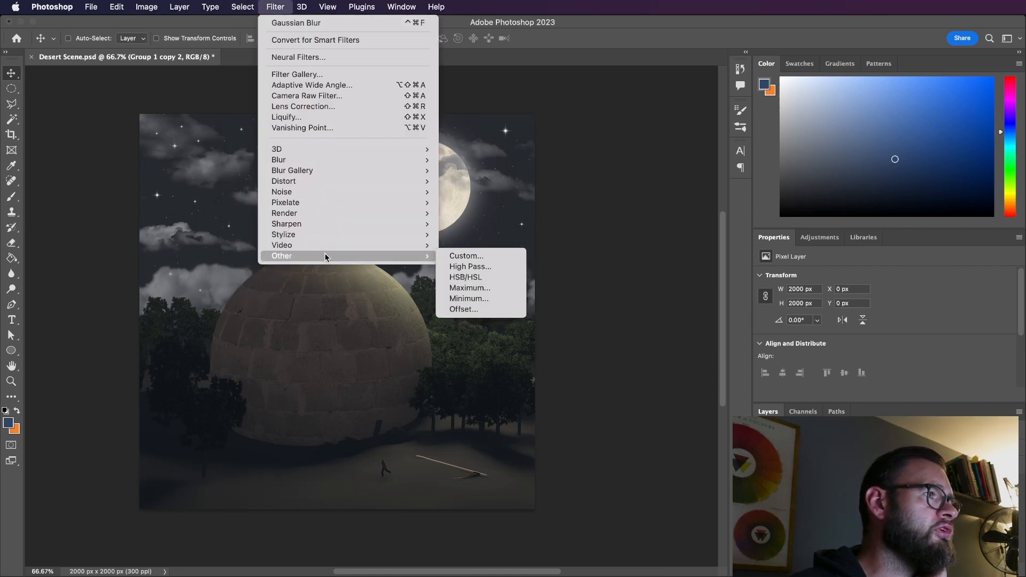
{"action": "left_click", "coordinate": [458, 267]}
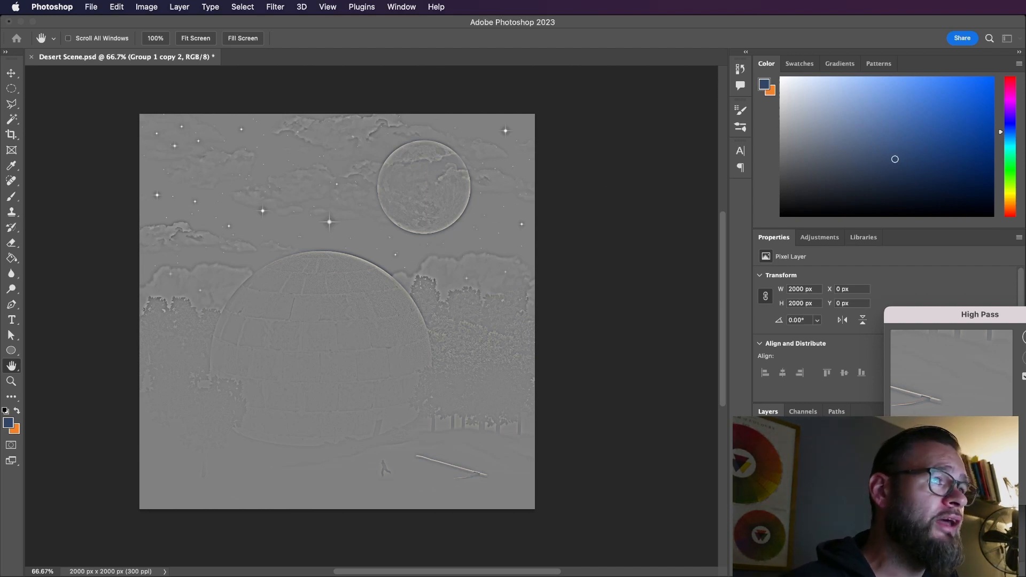
{"action": "key", "text": "Return"}
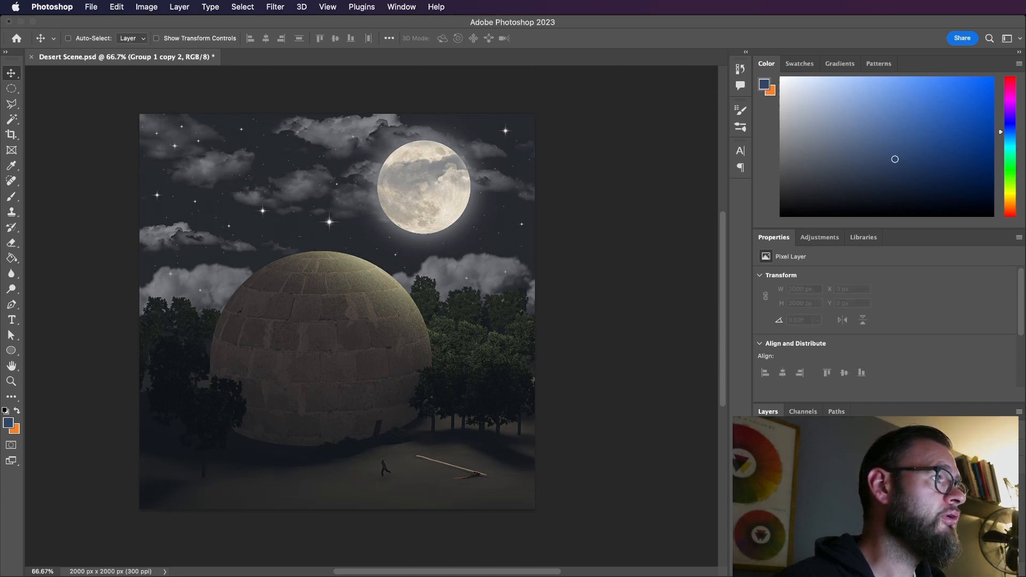
{"action": "key", "text": "super+s"}
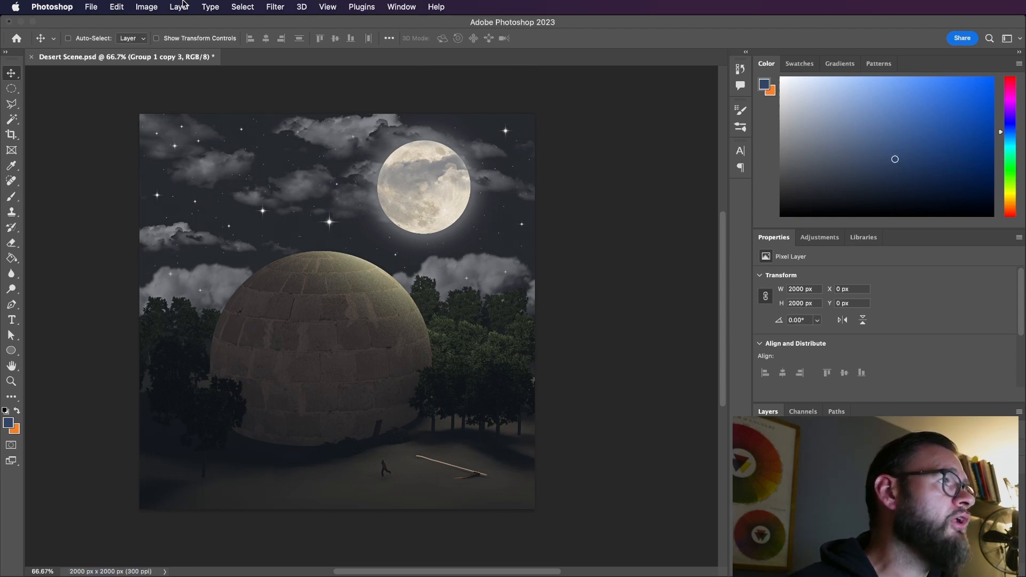
Start the Oil Paint filter on Group 1 copy 3 with Stylization 4.0, Cleanliness 1.0 and Bristle Detail 4.8.
{"action": "left_click", "coordinate": [243, 7]}
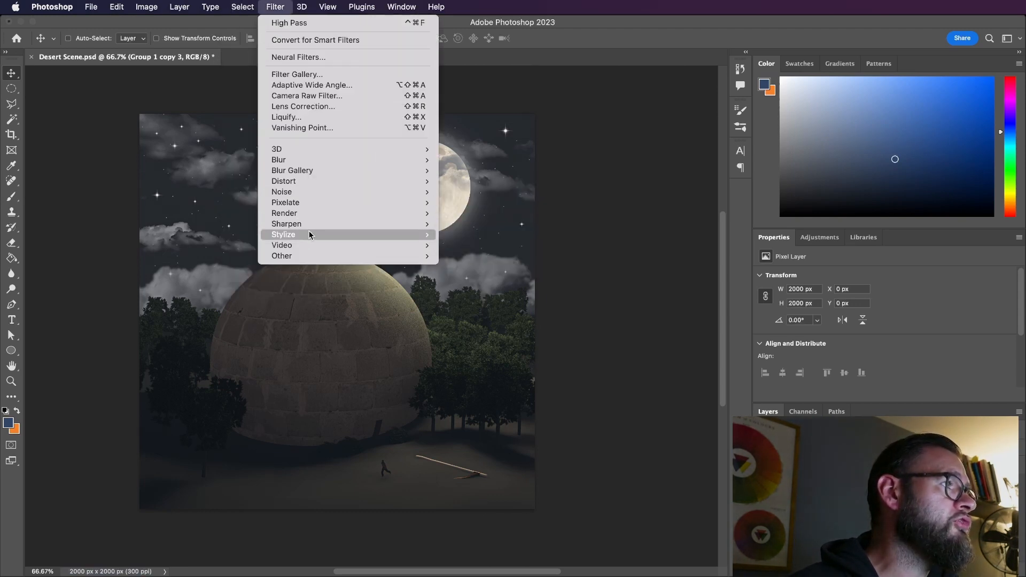
{"action": "mouse_move", "coordinate": [311, 235]}
{"action": "key", "text": "Escape"}
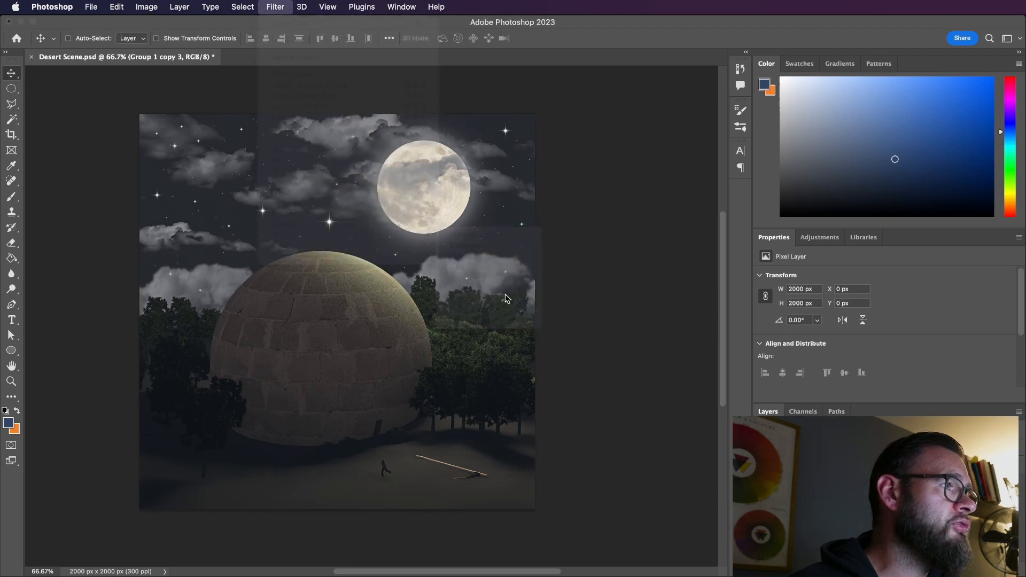
{"action": "key", "text": "h"}
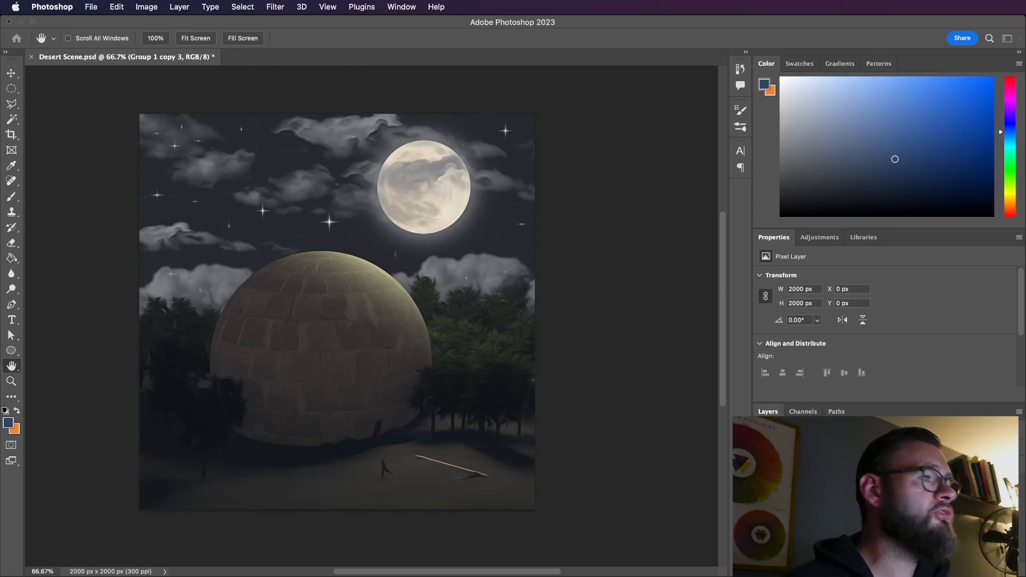
{"action": "left_click_drag", "start_coordinate": [829, 143], "coordinate": [800, 122]}
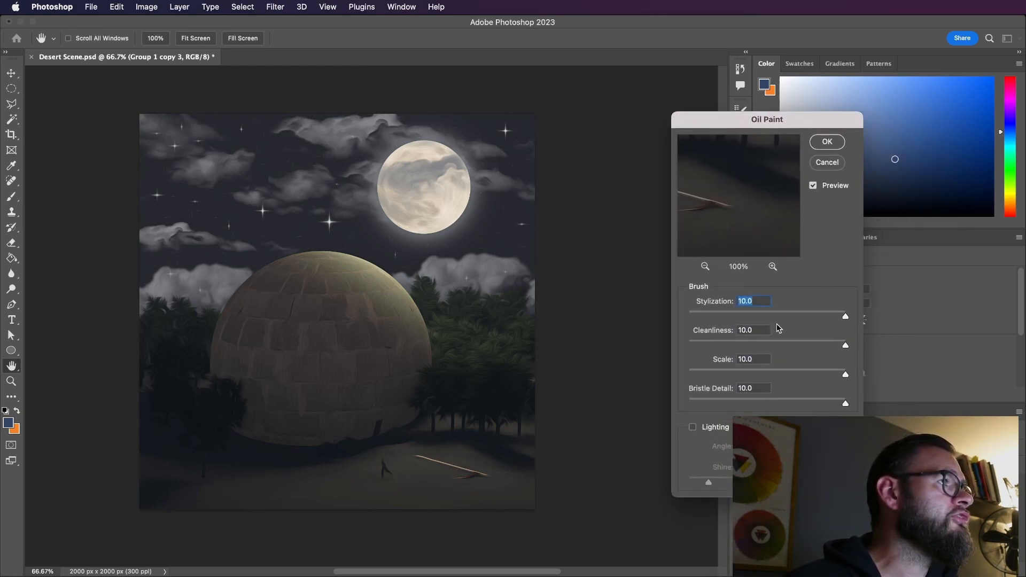
{"action": "left_click_drag", "start_coordinate": [778, 319], "coordinate": [758, 318]}
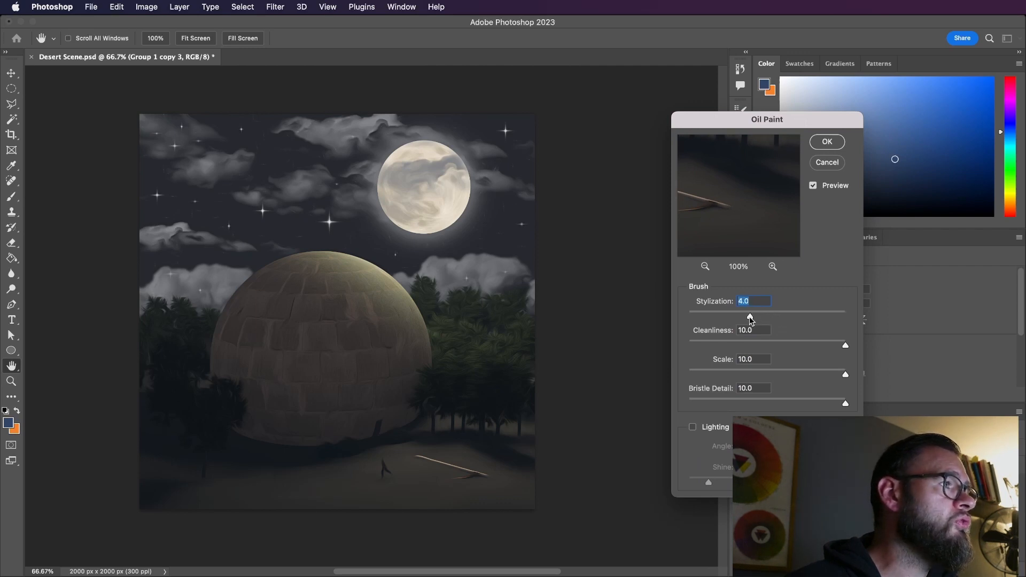
{"action": "left_click", "coordinate": [760, 345]}
{"action": "left_click_drag", "start_coordinate": [760, 345], "coordinate": [718, 344]}
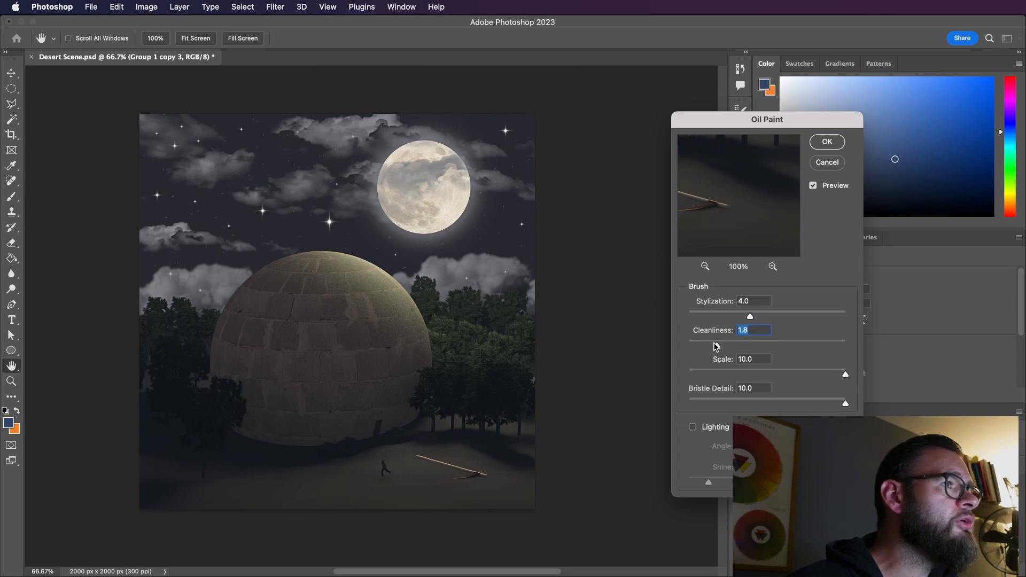
{"action": "left_click_drag", "start_coordinate": [718, 346], "coordinate": [704, 347]}
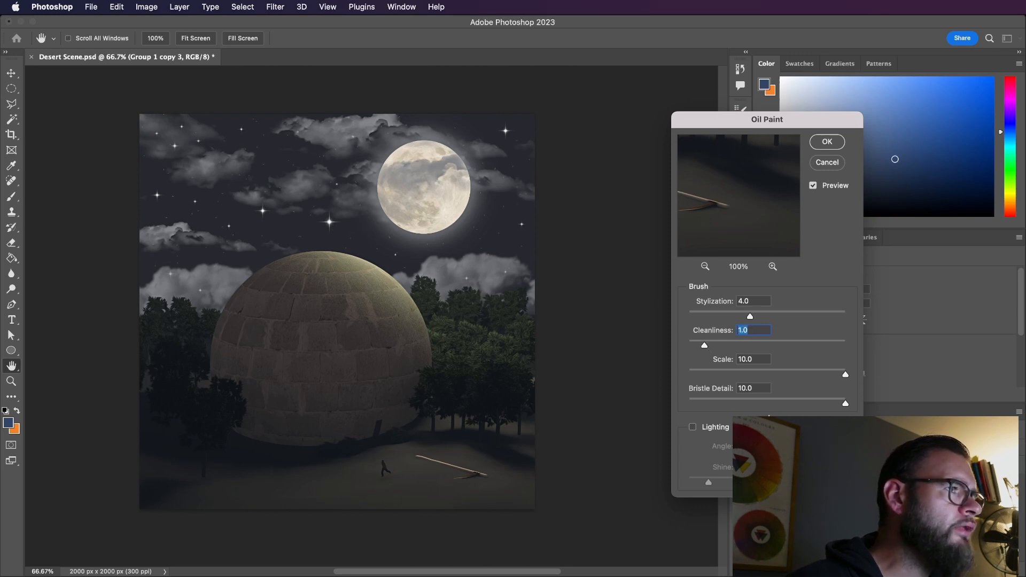
{"action": "left_click_drag", "start_coordinate": [847, 403], "coordinate": [767, 407]}
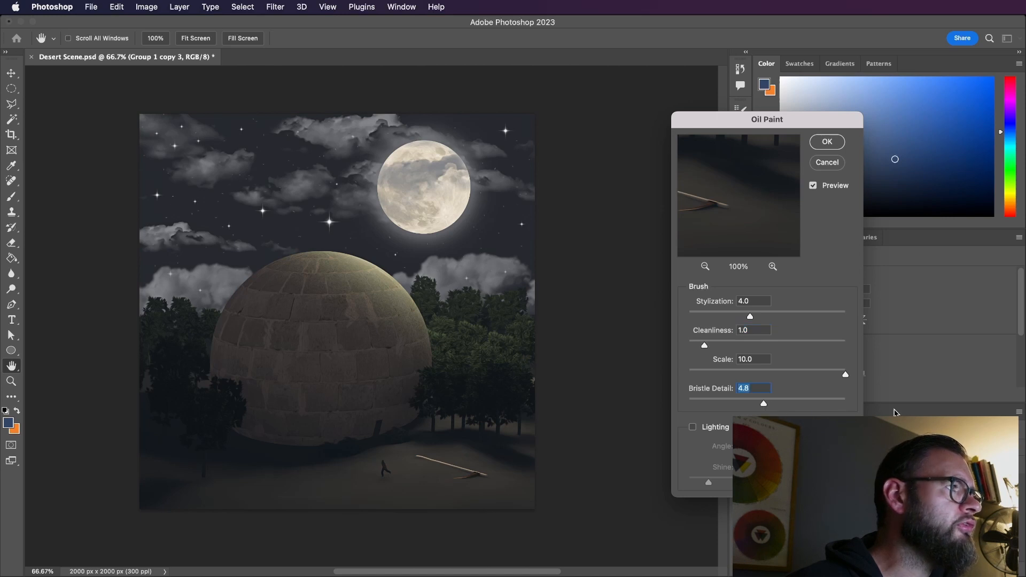
Set the Oil Paint filter's Stylization to 9.4 and Cleanliness to 1.5, and apply it.
{"action": "left_click_drag", "start_coordinate": [750, 316], "coordinate": [808, 320]}
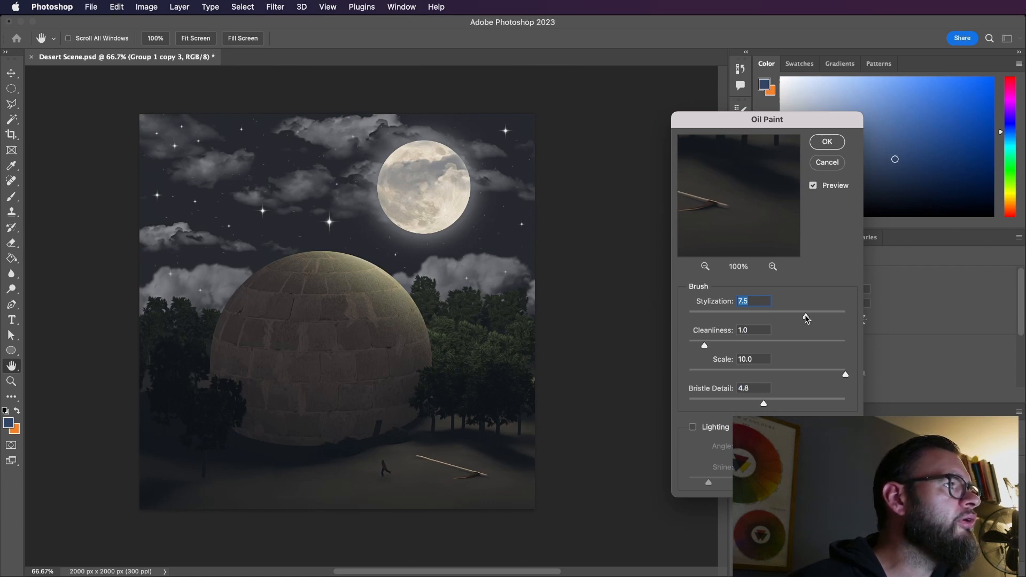
{"action": "left_click_drag", "start_coordinate": [704, 345], "coordinate": [812, 345]}
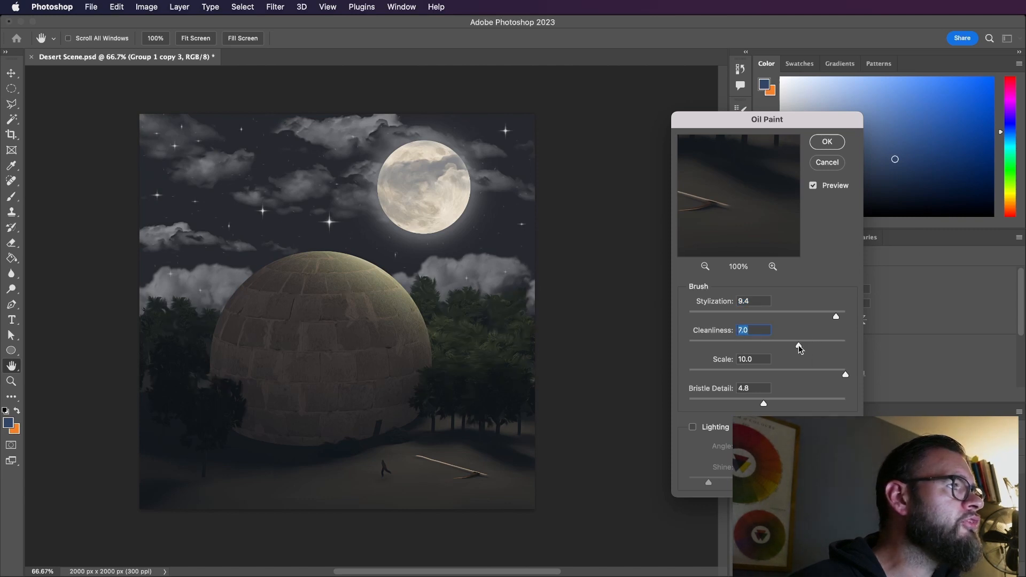
{"action": "left_click_drag", "start_coordinate": [799, 345], "coordinate": [722, 348]}
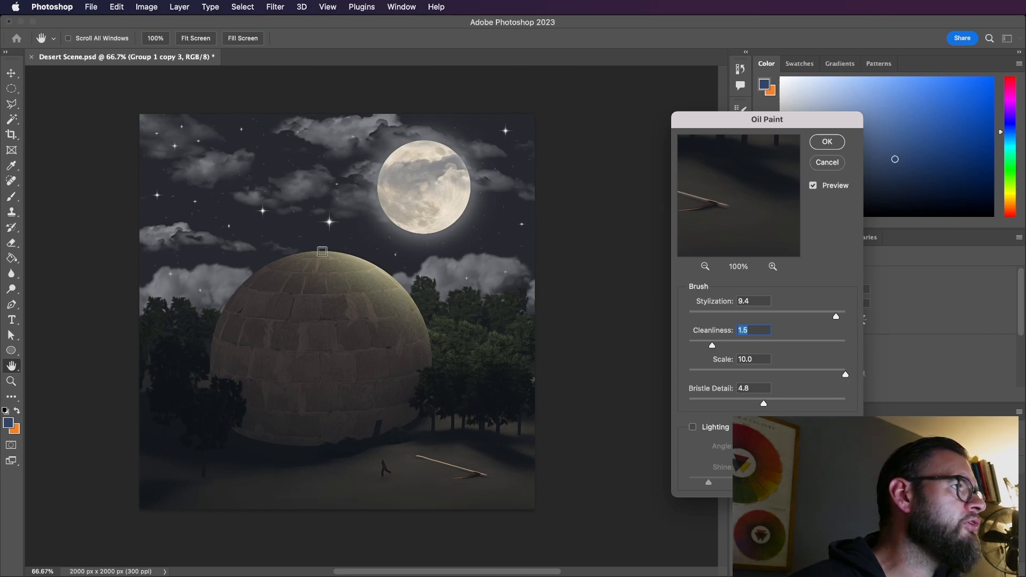
{"action": "left_click", "coordinate": [827, 142]}
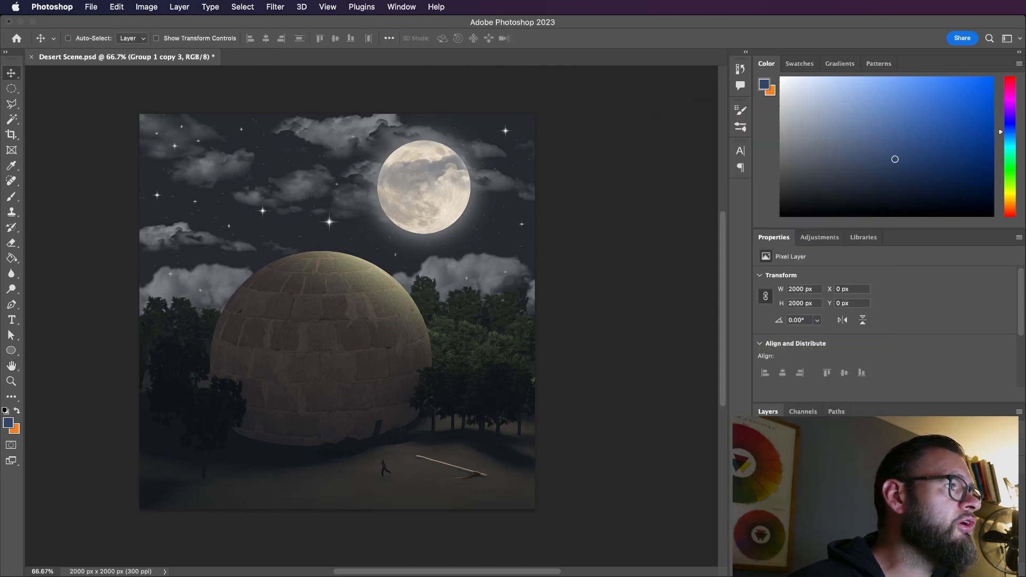
Compare the scene with the High Pass layer, Group 1 copy 2, shown and hidden, and save the document.
{"action": "left_click", "coordinate": [834, 482]}
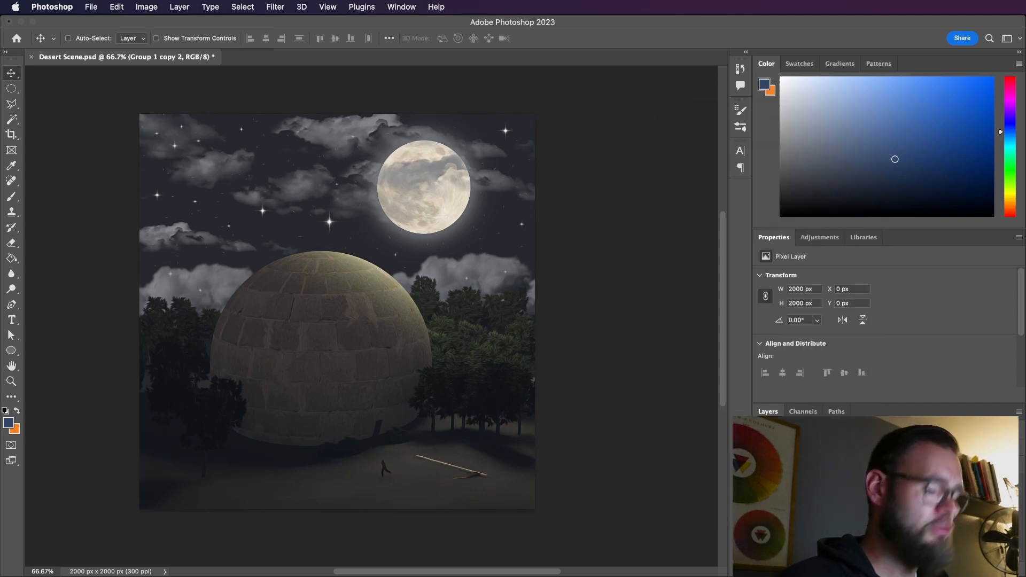
{"action": "key", "text": "super+s"}
{"action": "left_click", "coordinate": [761, 482]}
{"action": "left_click", "coordinate": [762, 482]}
{"action": "left_click", "coordinate": [761, 482]}
{"action": "left_click", "coordinate": [761, 483]}
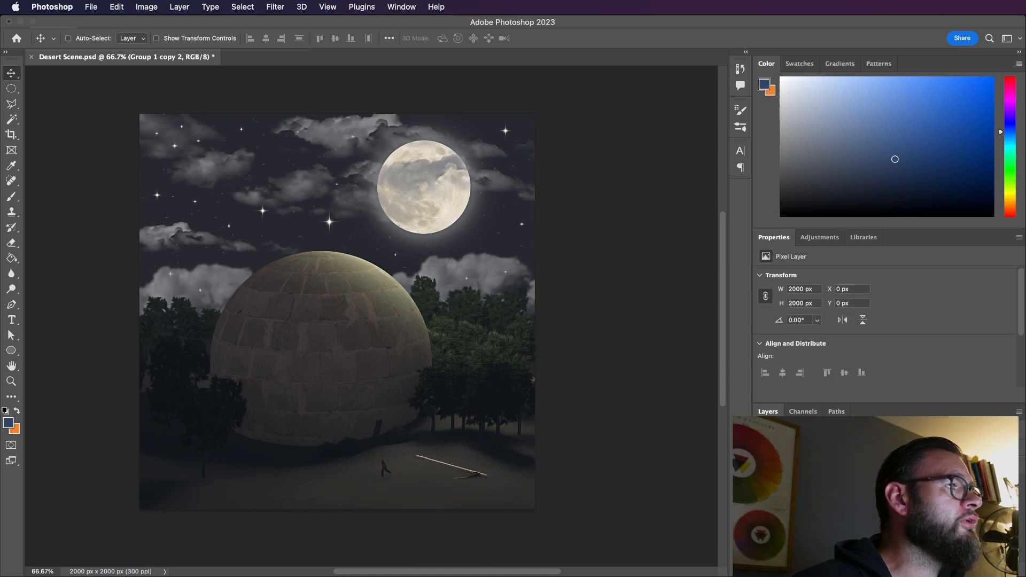
{"action": "left_click", "coordinate": [761, 482]}
{"action": "left_click", "coordinate": [761, 483]}
{"action": "key", "text": "super+s"}
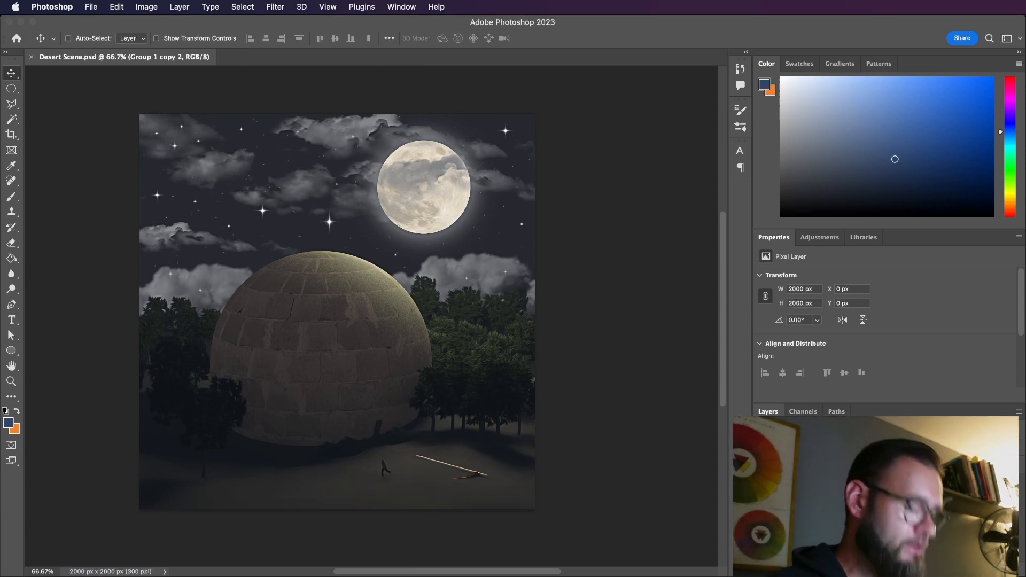
Group all layers including the filtered copies, duplicate that group, merge the duplicate into one layer and save.
{"action": "key", "text": "alt+super+a"}
{"action": "key", "text": "super+g"}
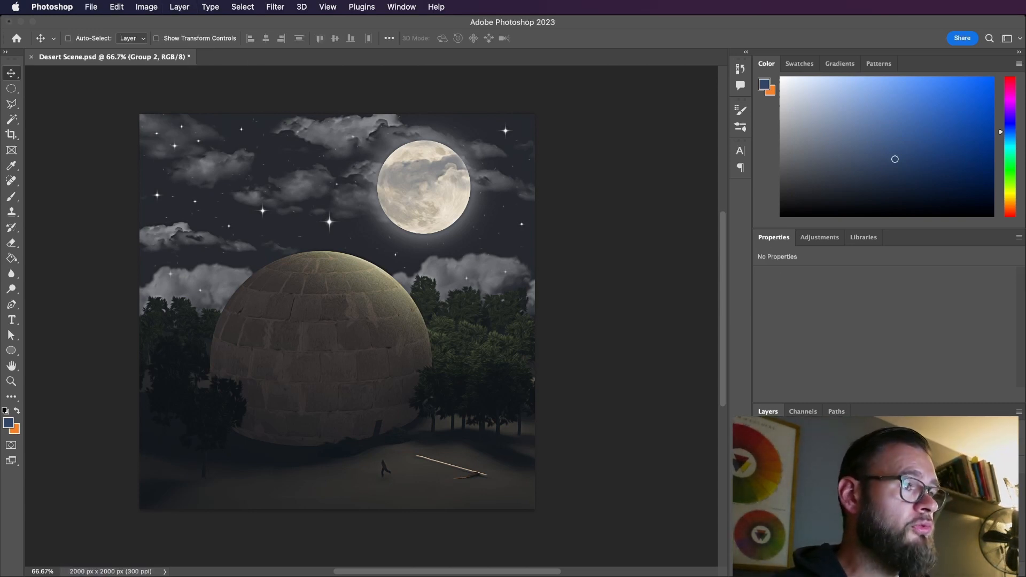
{"action": "key", "text": "super+j"}
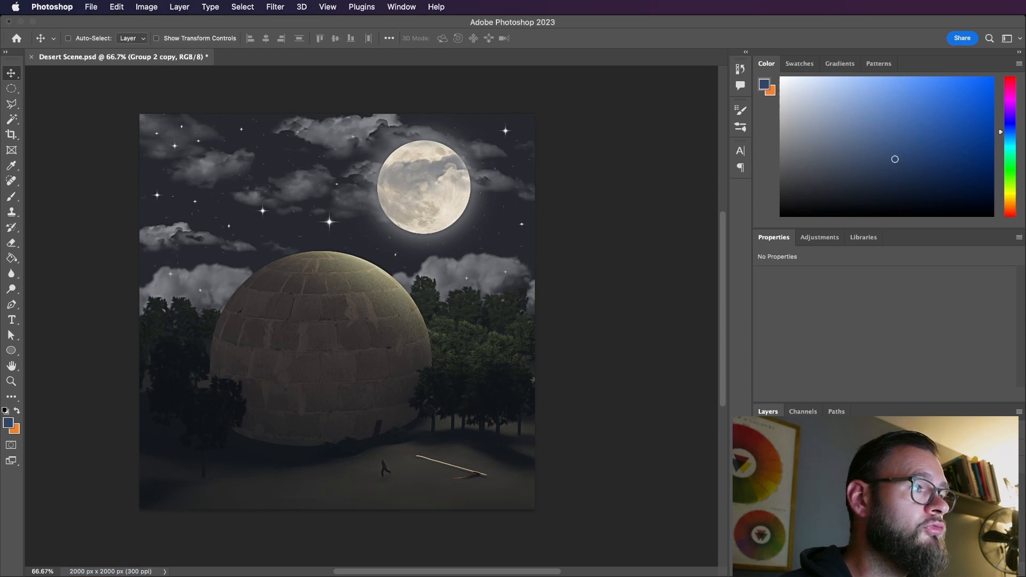
{"action": "key", "text": "super+e"}
{"action": "key", "text": "super+s"}
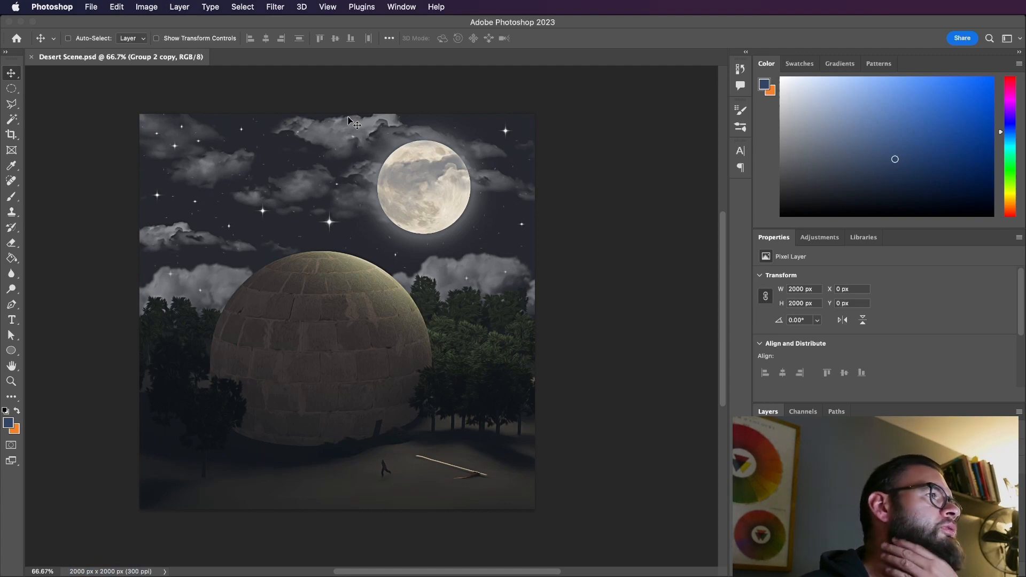
Start a Save for Web export of the merged scene, trying PNG-24 and choosing GIF as the file format.
{"action": "key", "text": "super+alt+shift+s"}
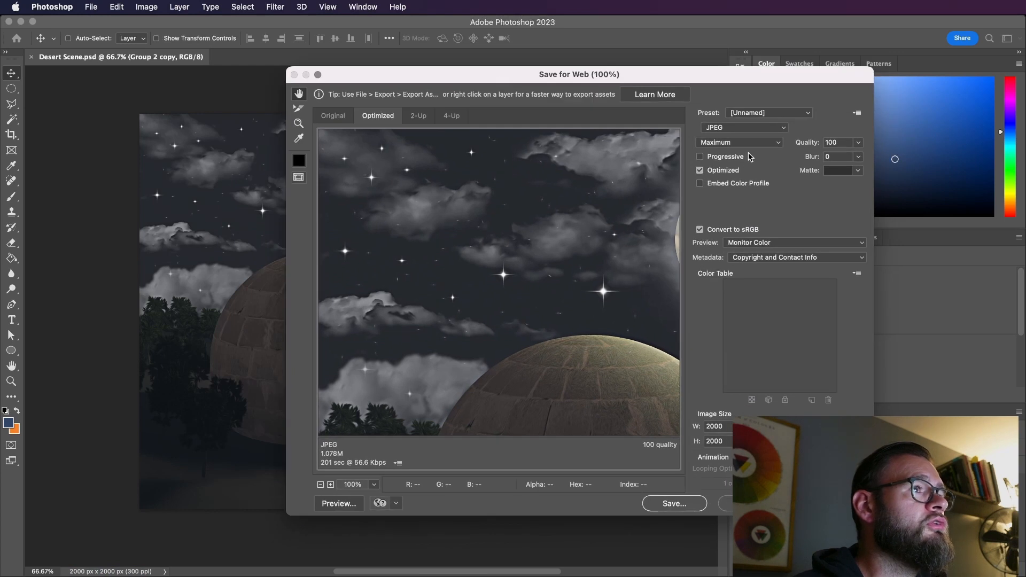
{"action": "left_click", "coordinate": [742, 131]}
{"action": "left_click", "coordinate": [746, 156]}
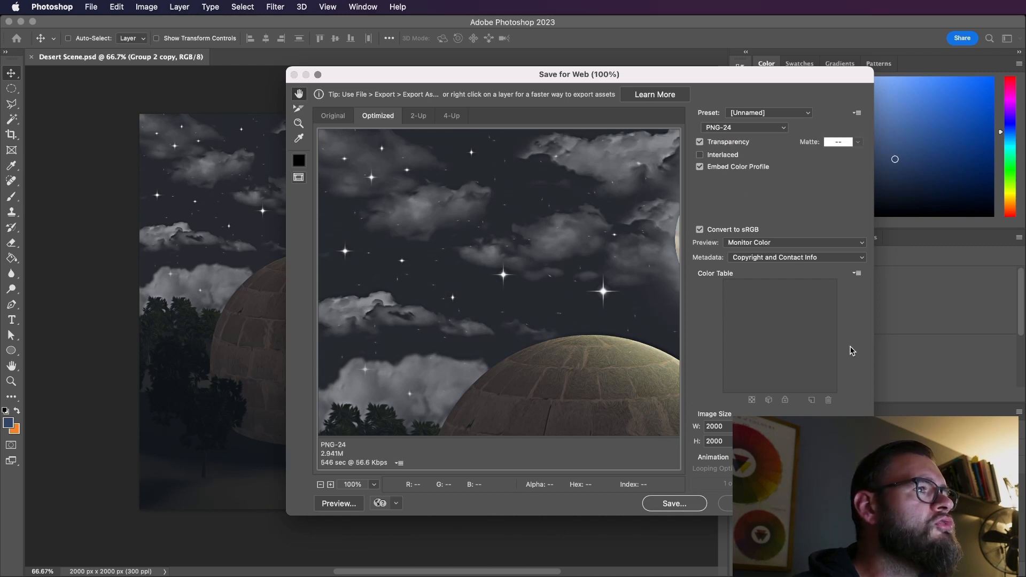
{"action": "left_click", "coordinate": [760, 244]}
{"action": "left_click", "coordinate": [775, 185]}
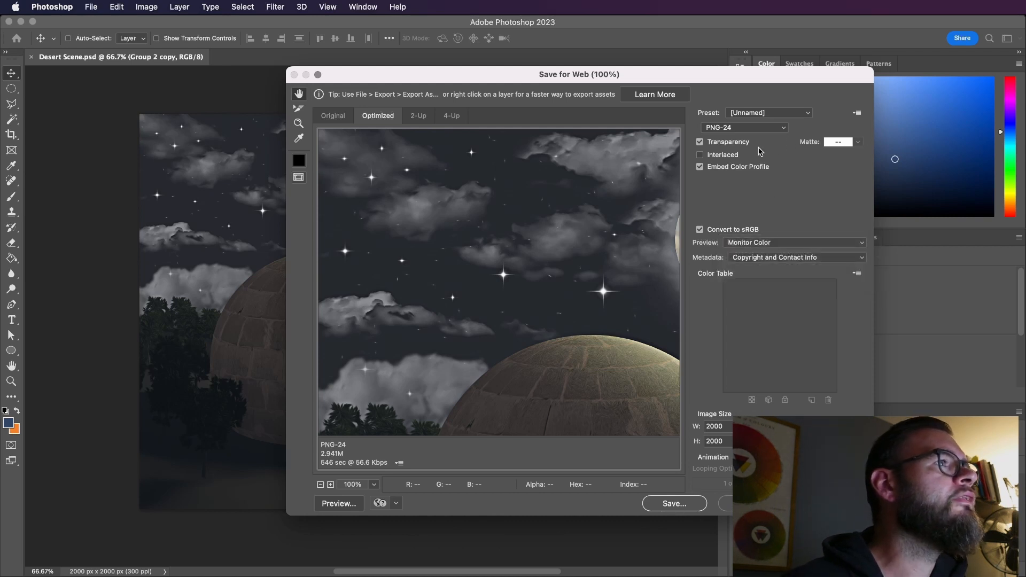
{"action": "left_click", "coordinate": [741, 129]}
{"action": "left_click", "coordinate": [716, 90]}
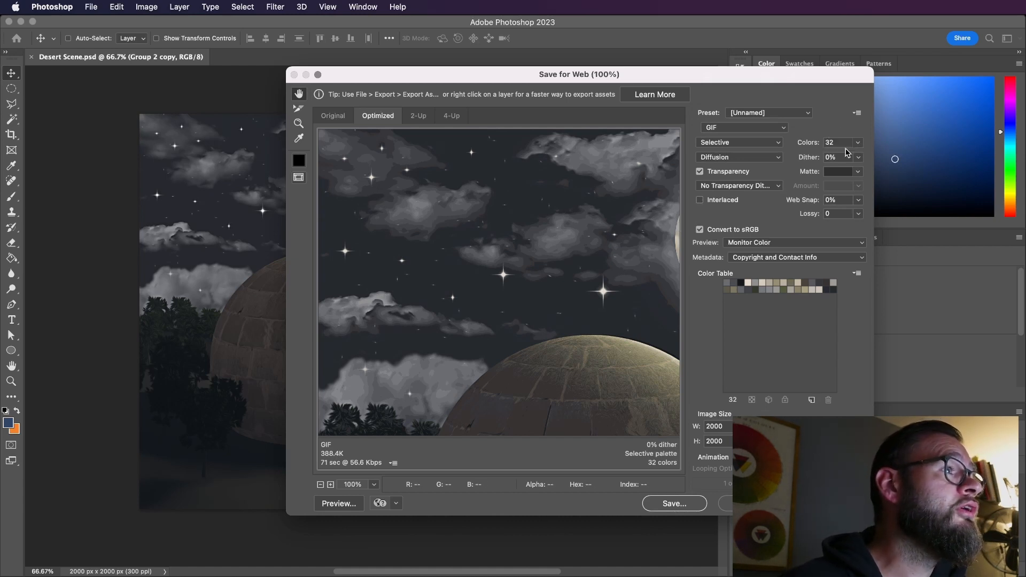
Set the GIF's dither to 100% and inspect the dome, trees and foreground in the export preview.
{"action": "left_click_drag", "start_coordinate": [650, 264], "coordinate": [426, 250]}
{"action": "left_click_drag", "start_coordinate": [453, 294], "coordinate": [520, 252]}
{"action": "left_click_drag", "start_coordinate": [474, 300], "coordinate": [587, 247]}
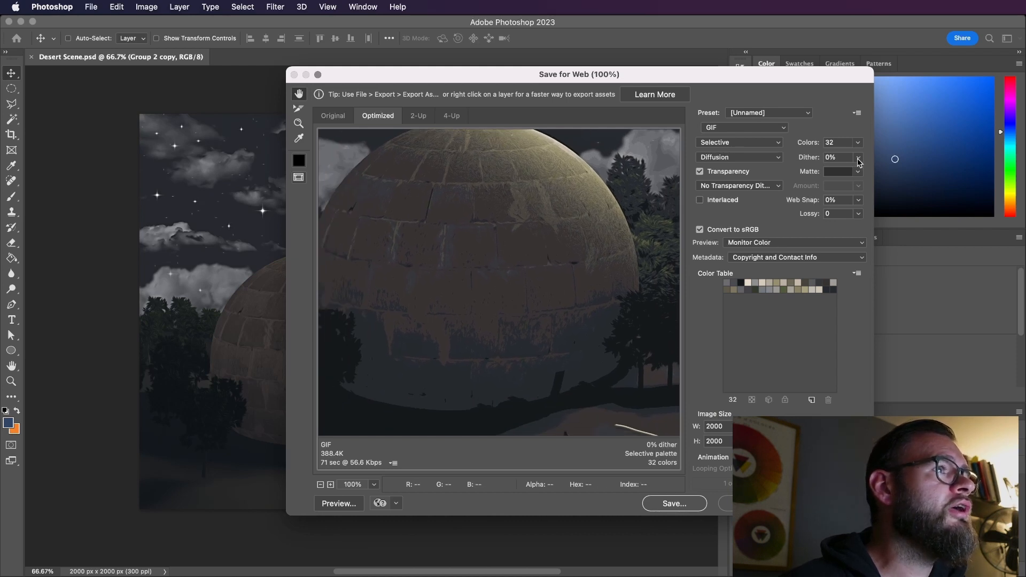
{"action": "left_click_drag", "start_coordinate": [813, 161], "coordinate": [921, 161]}
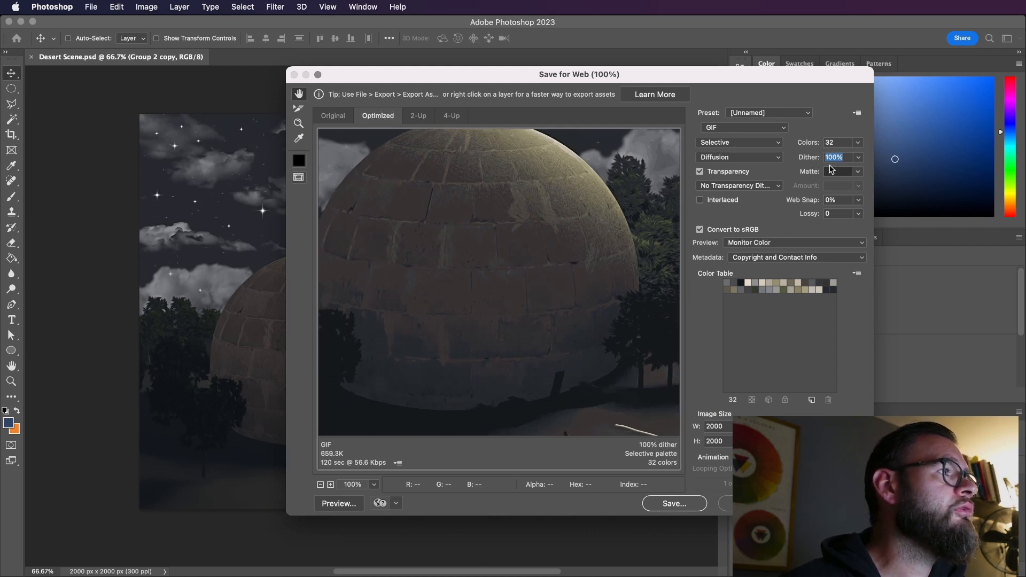
{"action": "left_click_drag", "start_coordinate": [633, 251], "coordinate": [592, 345]}
{"action": "left_click_drag", "start_coordinate": [610, 266], "coordinate": [552, 250]}
{"action": "left_click_drag", "start_coordinate": [445, 323], "coordinate": [501, 206]}
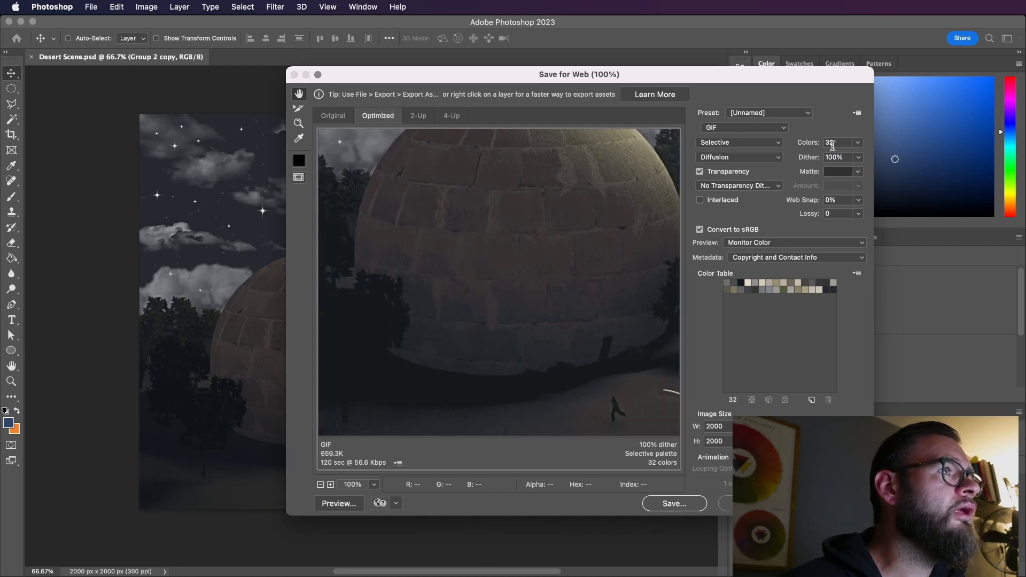
Try 50% and 75% dither with the whole image in the 50% preview, and return the dither to 100%.
{"action": "left_click_drag", "start_coordinate": [813, 159], "coordinate": [781, 163]}
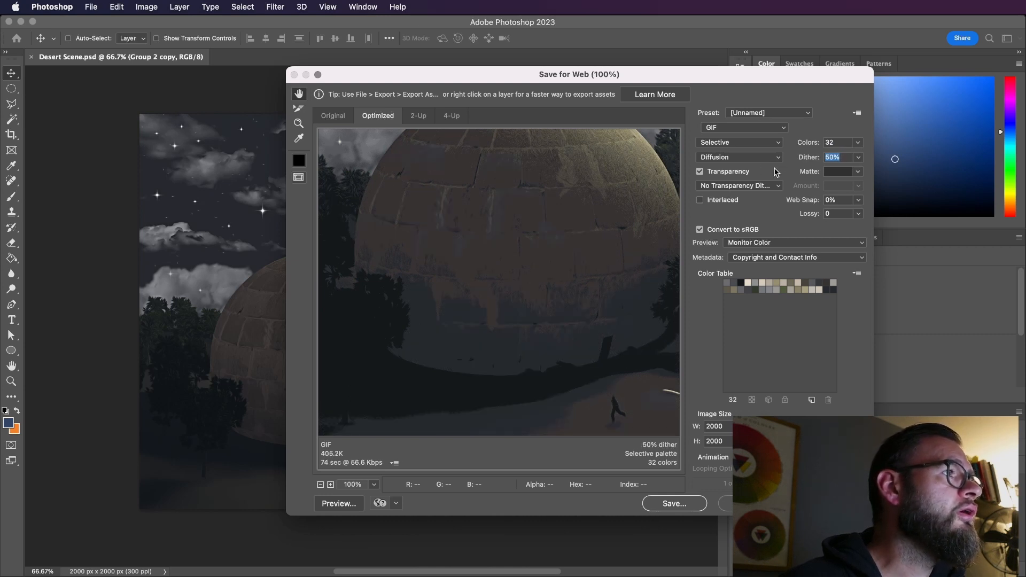
{"action": "left_click_drag", "start_coordinate": [600, 246], "coordinate": [577, 310]}
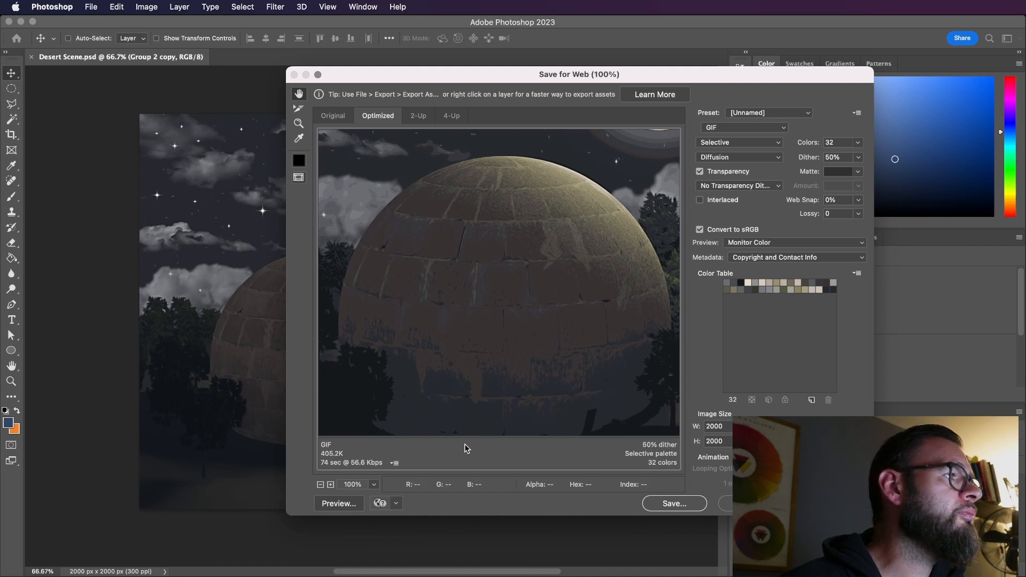
{"action": "left_click", "coordinate": [320, 485]}
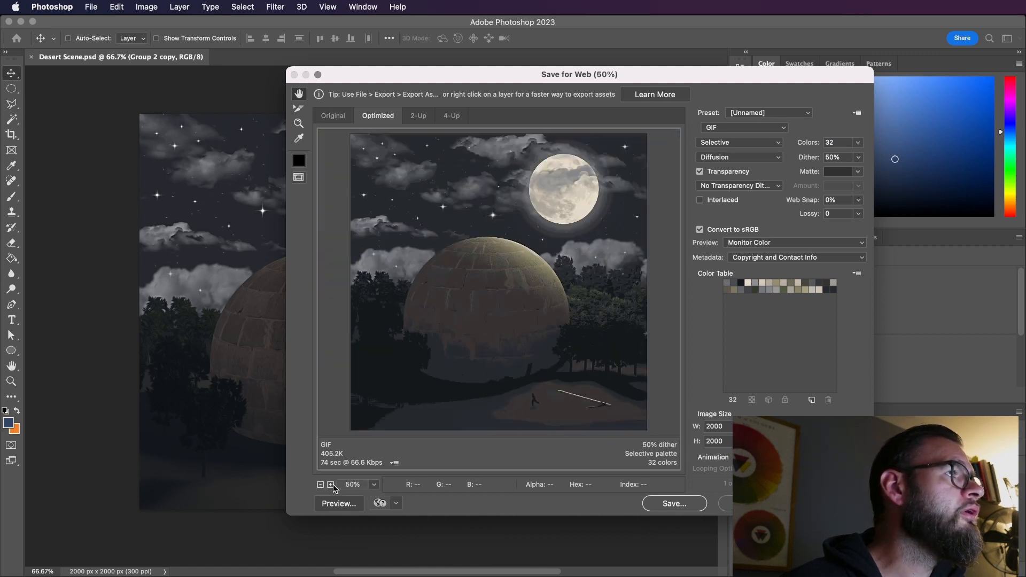
{"action": "left_click", "coordinate": [331, 484]}
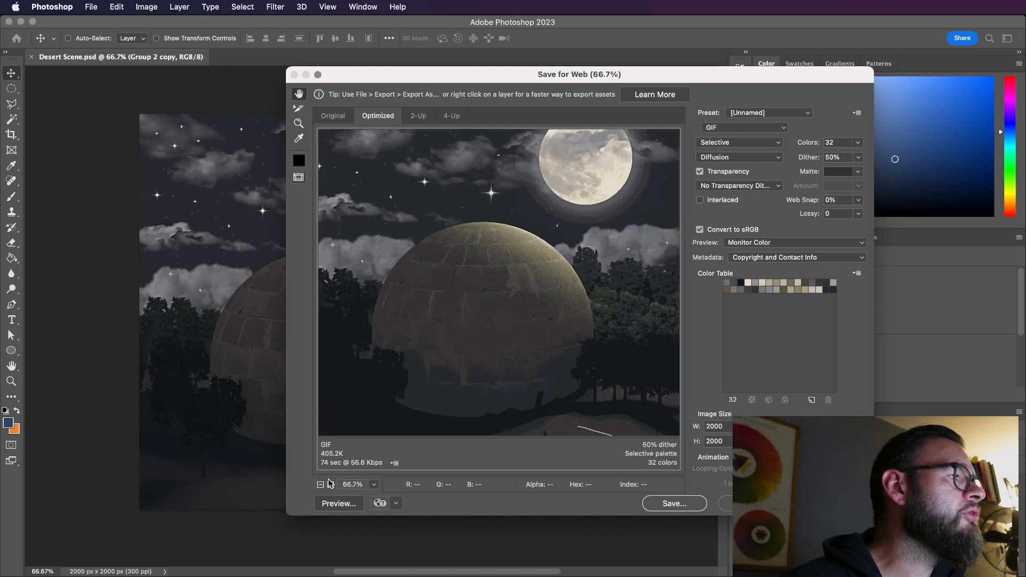
{"action": "left_click", "coordinate": [321, 485]}
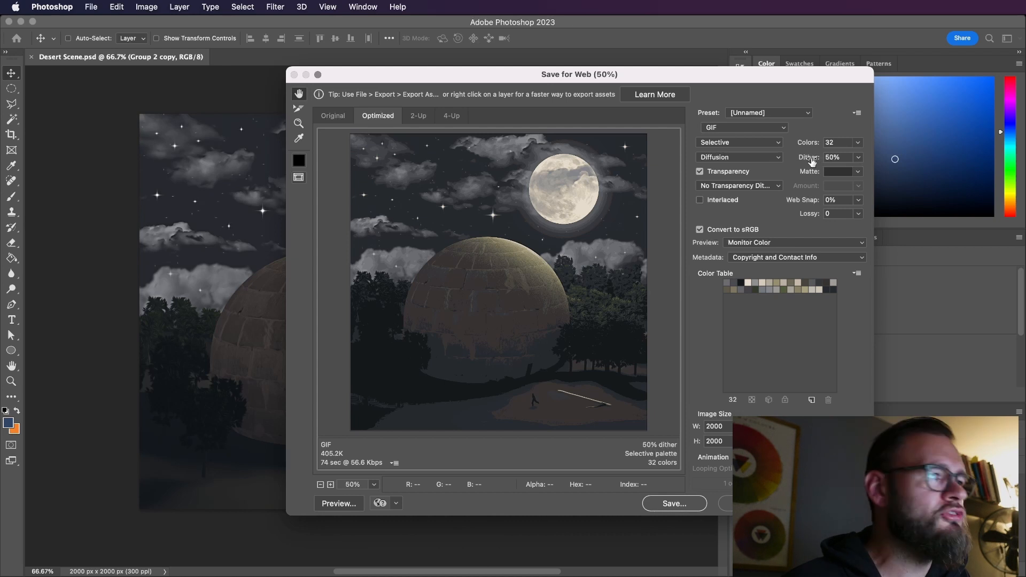
{"action": "left_click_drag", "start_coordinate": [811, 160], "coordinate": [825, 167]}
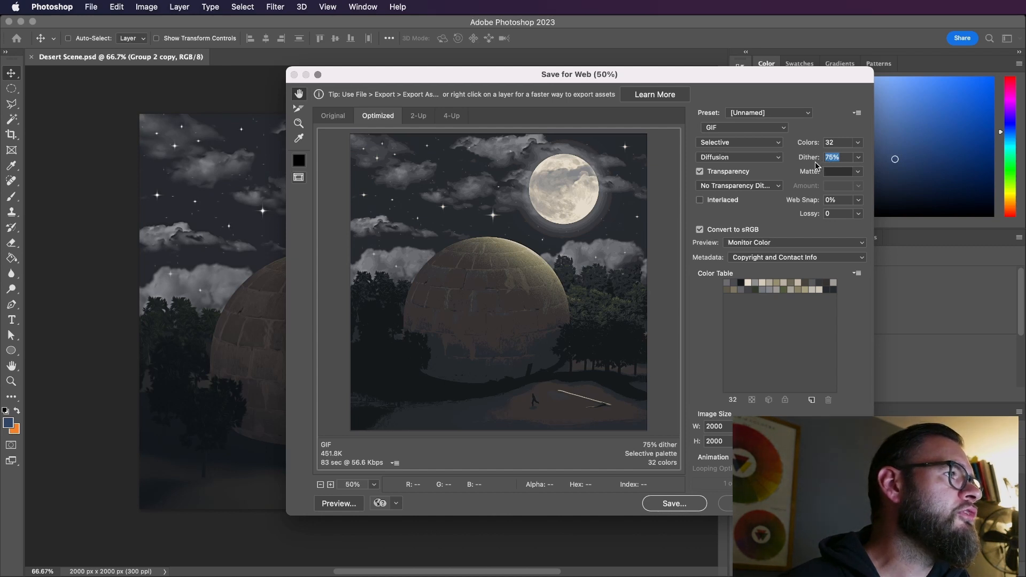
{"action": "left_click_drag", "start_coordinate": [805, 163], "coordinate": [848, 158]}
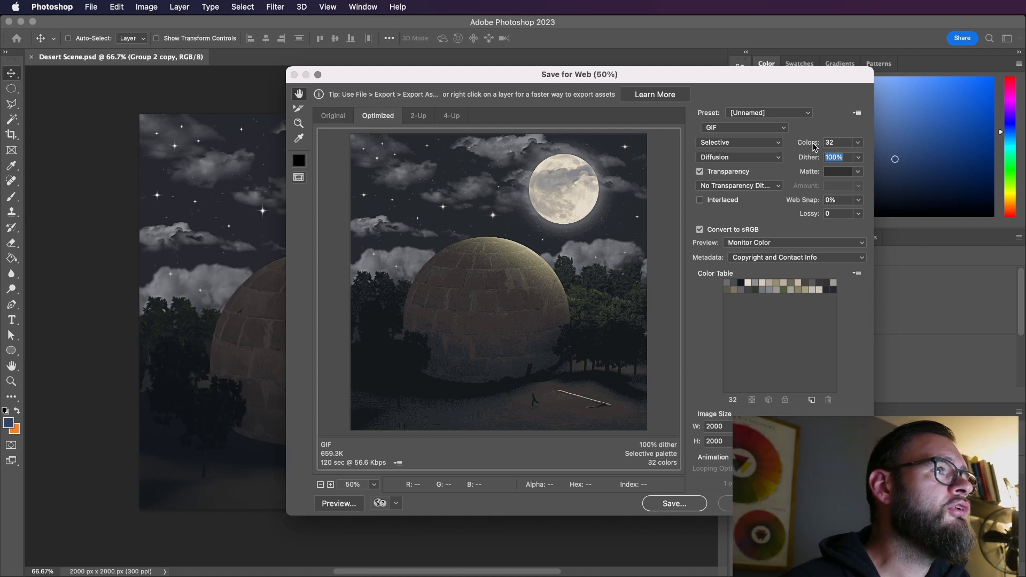
Try palettes of 16, 2, 4 and 8 colors for the GIF export.
{"action": "left_click", "coordinate": [858, 143]}
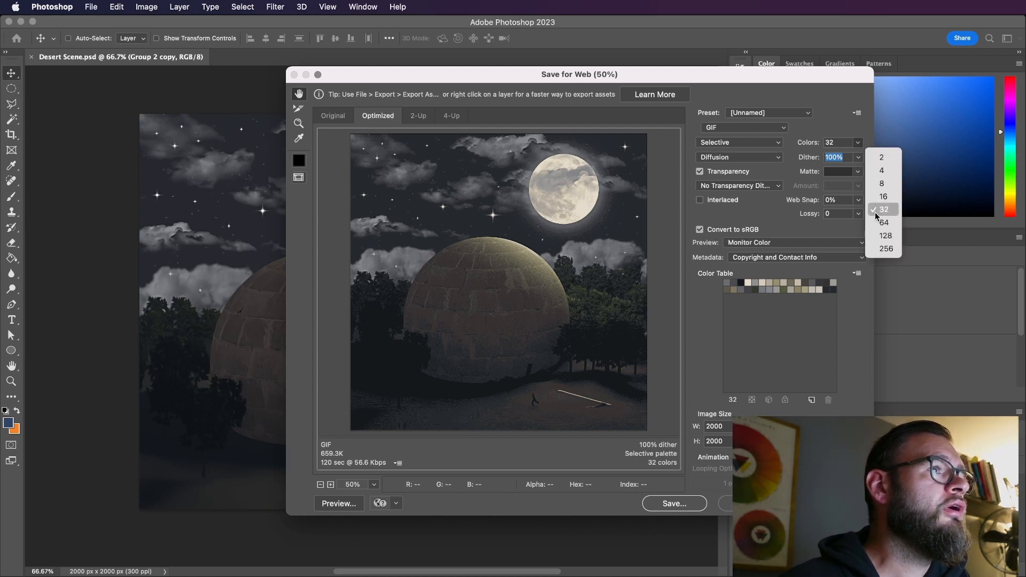
{"action": "left_click", "coordinate": [883, 196]}
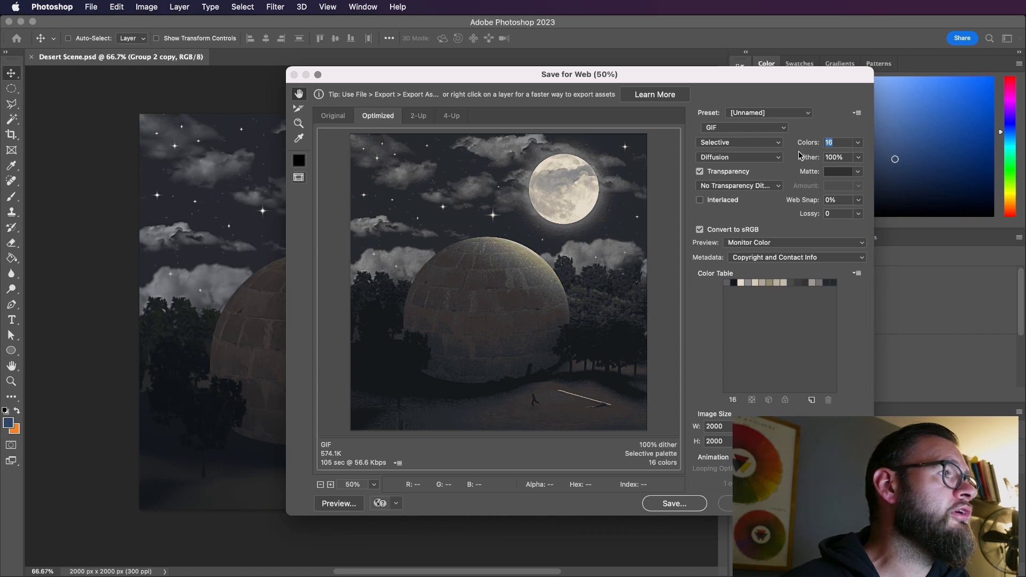
{"action": "left_click", "coordinate": [859, 143]}
{"action": "left_click", "coordinate": [882, 157]}
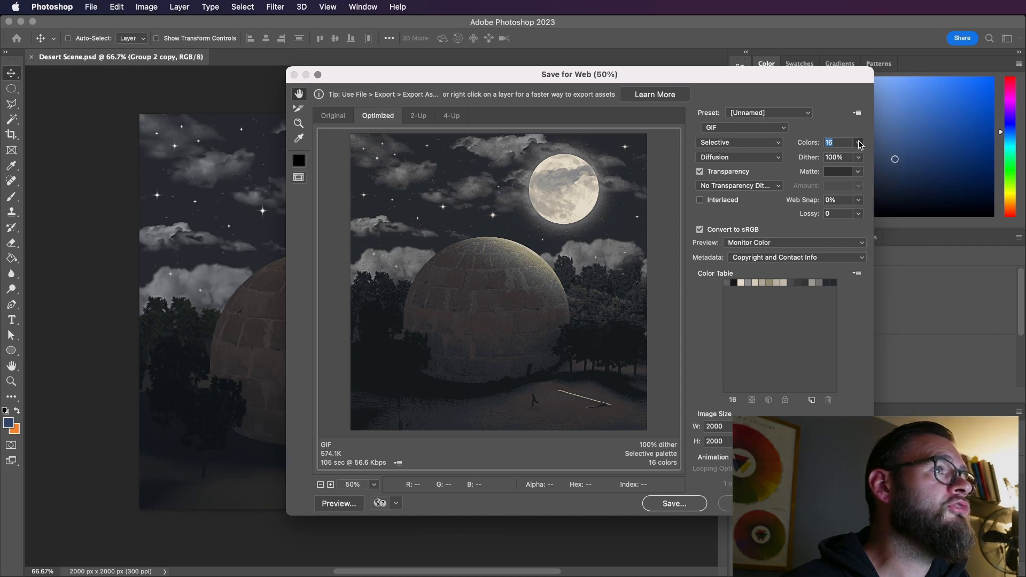
{"action": "left_click", "coordinate": [859, 142]}
{"action": "left_click", "coordinate": [881, 170]}
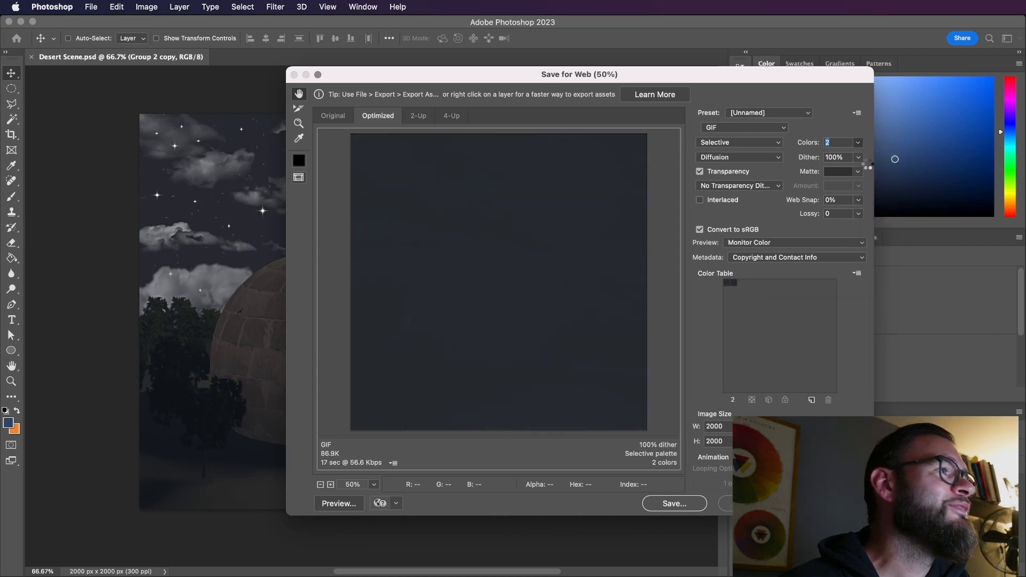
{"action": "left_click", "coordinate": [859, 143]}
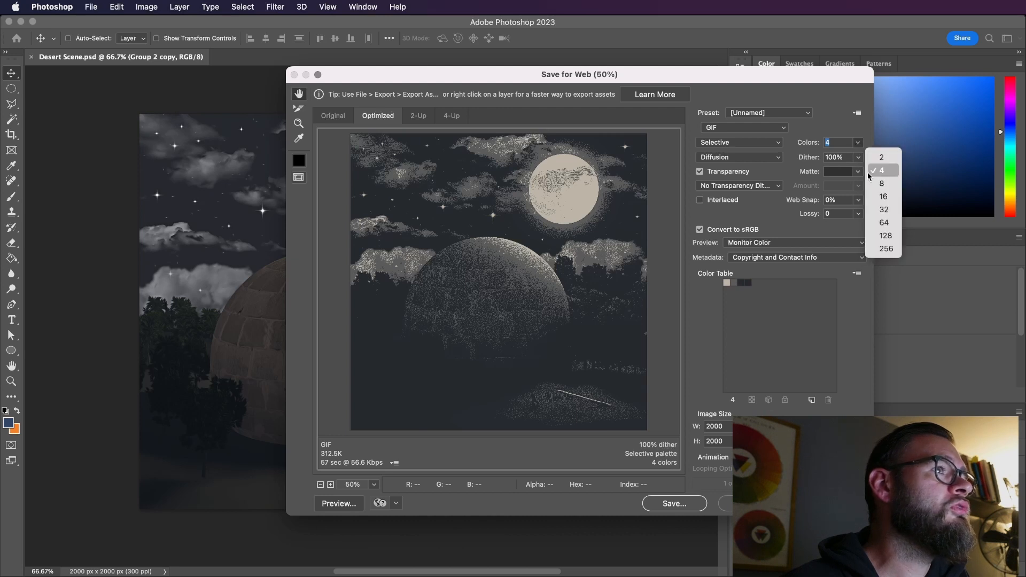
{"action": "left_click", "coordinate": [881, 183]}
Try 16, 32 and 64 colors for the GIF, and return the palette to 32 colors.
{"action": "left_click", "coordinate": [859, 142]}
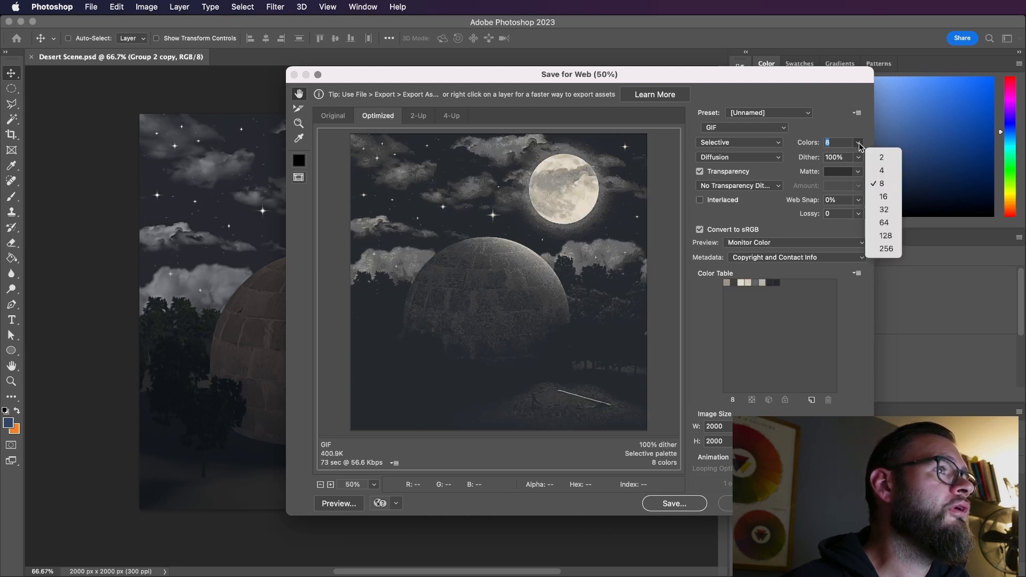
{"action": "left_click", "coordinate": [883, 197]}
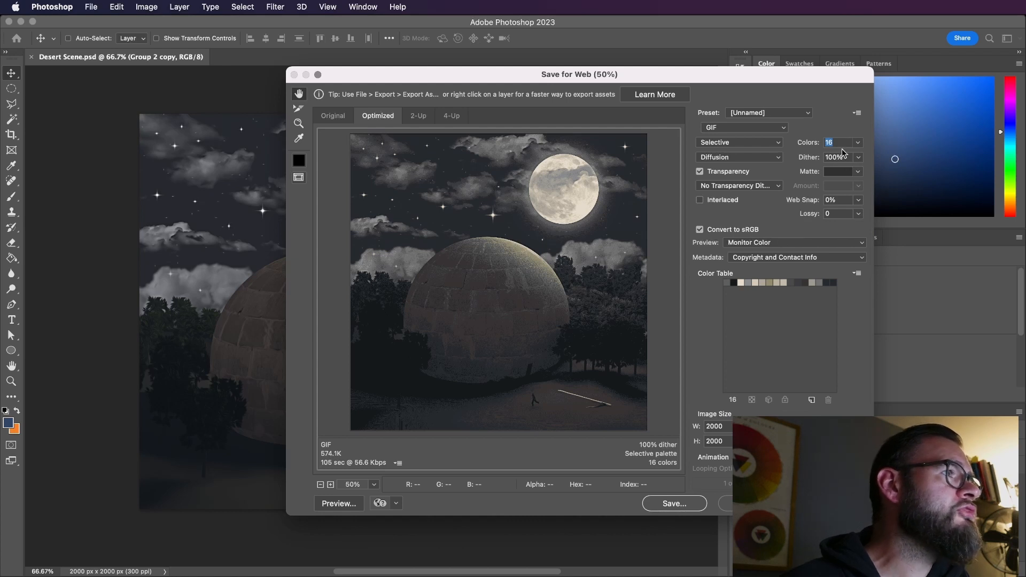
{"action": "left_click", "coordinate": [859, 143]}
{"action": "left_click", "coordinate": [885, 210]}
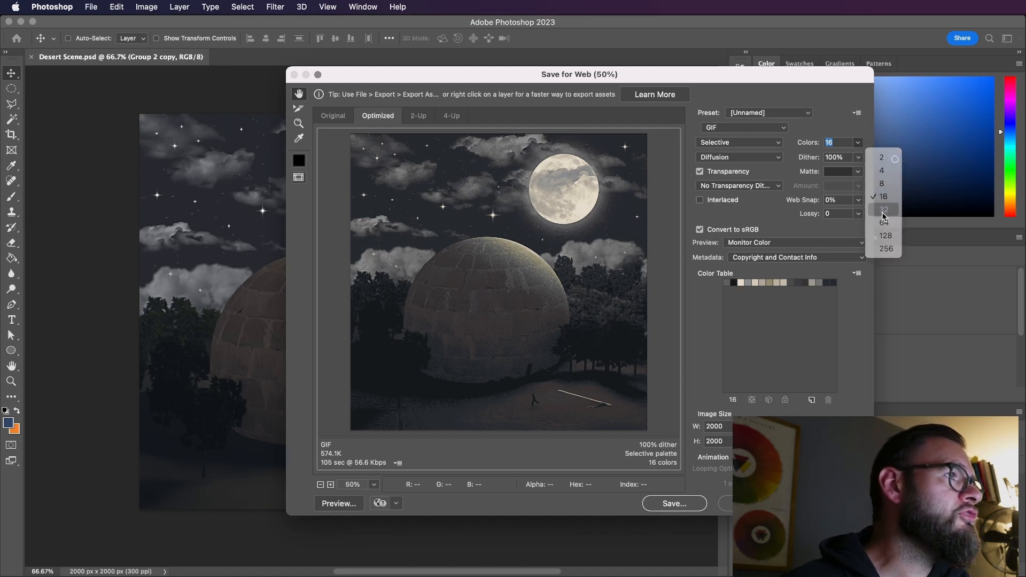
{"action": "left_click", "coordinate": [858, 143]}
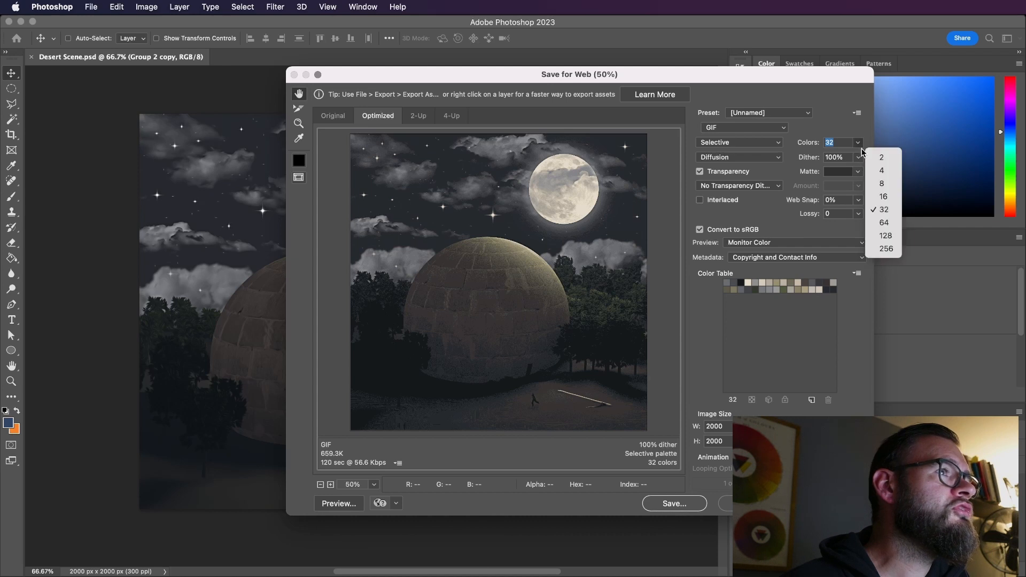
{"action": "left_click", "coordinate": [833, 216]}
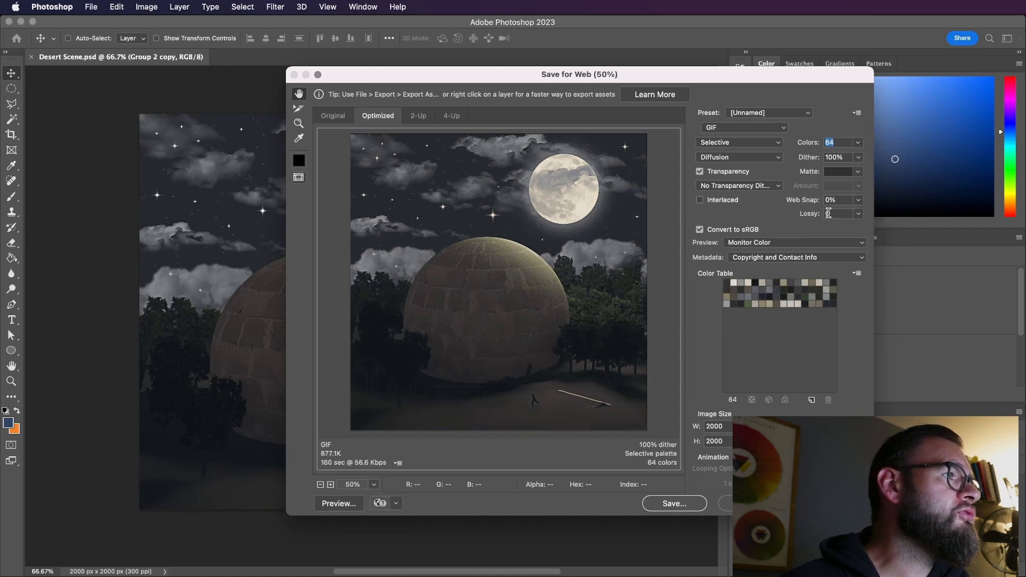
{"action": "left_click", "coordinate": [857, 142]}
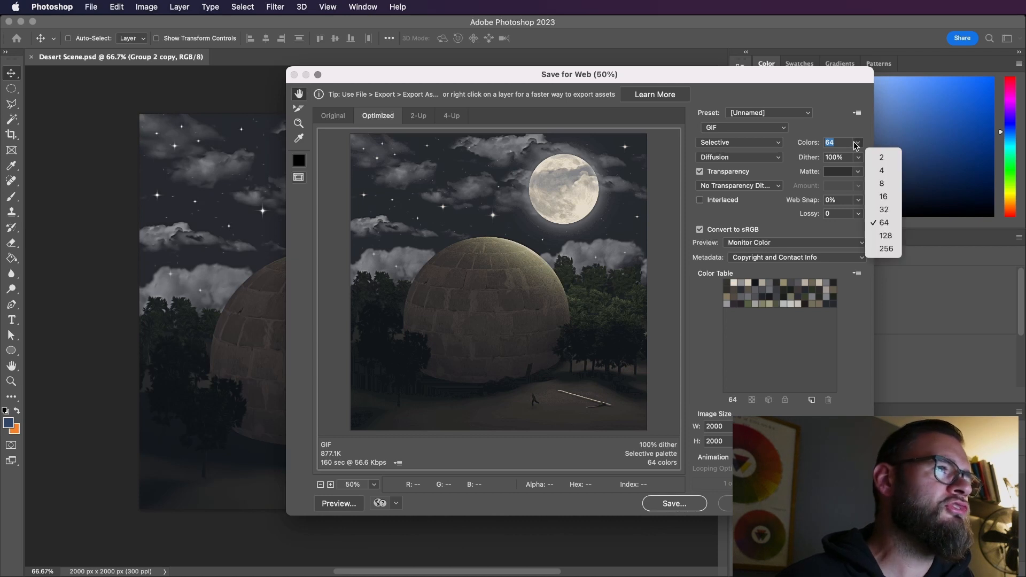
{"action": "left_click", "coordinate": [884, 211]}
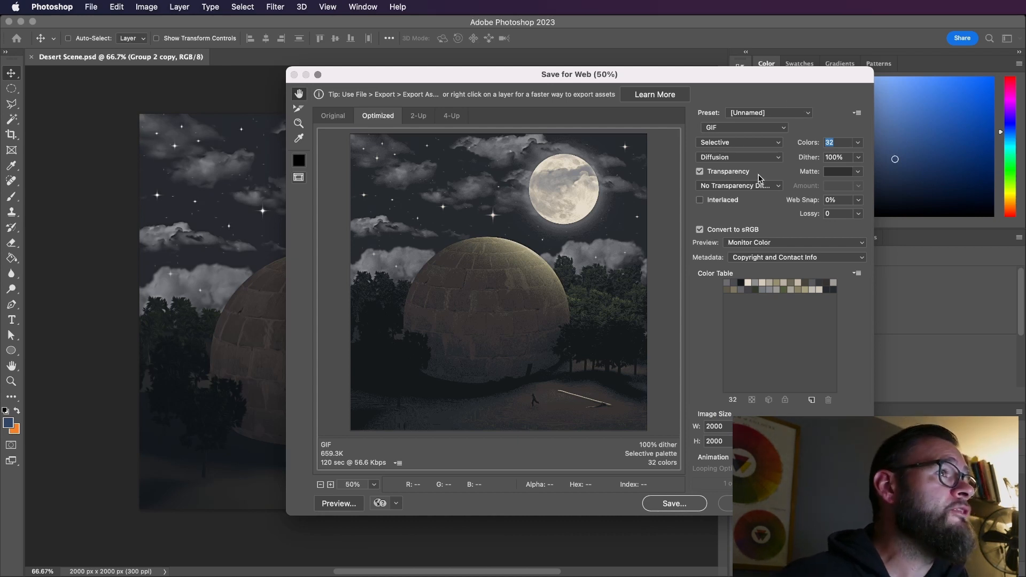
Compare the GIF preview with 16 colors once more and set the palette back to 32 colors.
{"action": "left_click_drag", "start_coordinate": [537, 351], "coordinate": [559, 288]}
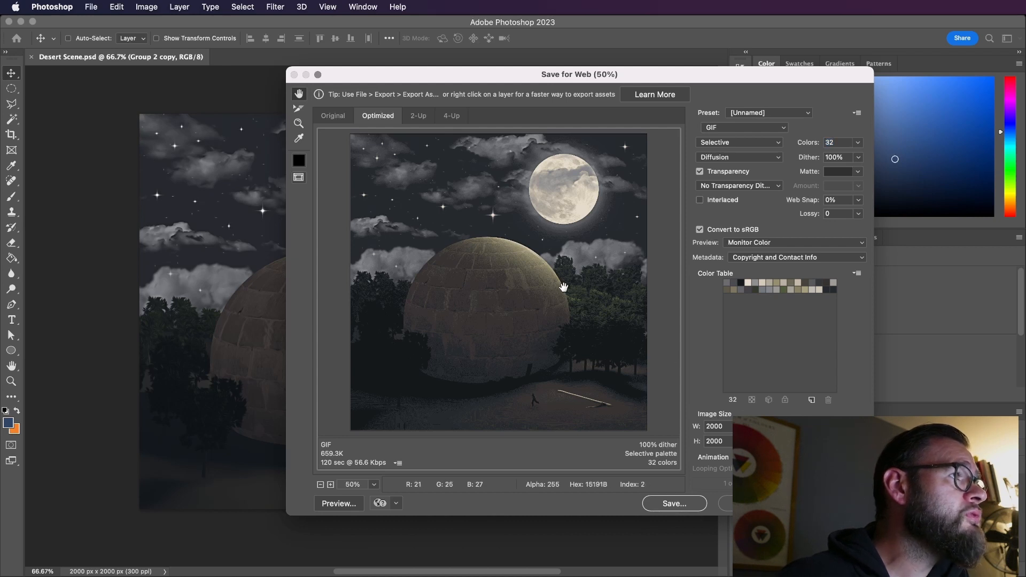
{"action": "left_click", "coordinate": [858, 143]}
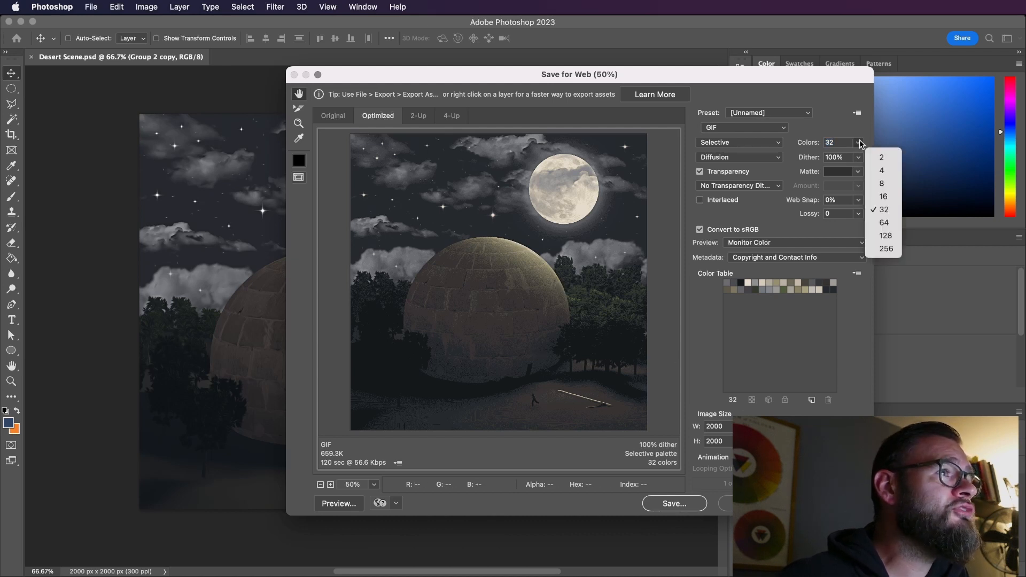
{"action": "left_click", "coordinate": [870, 197]}
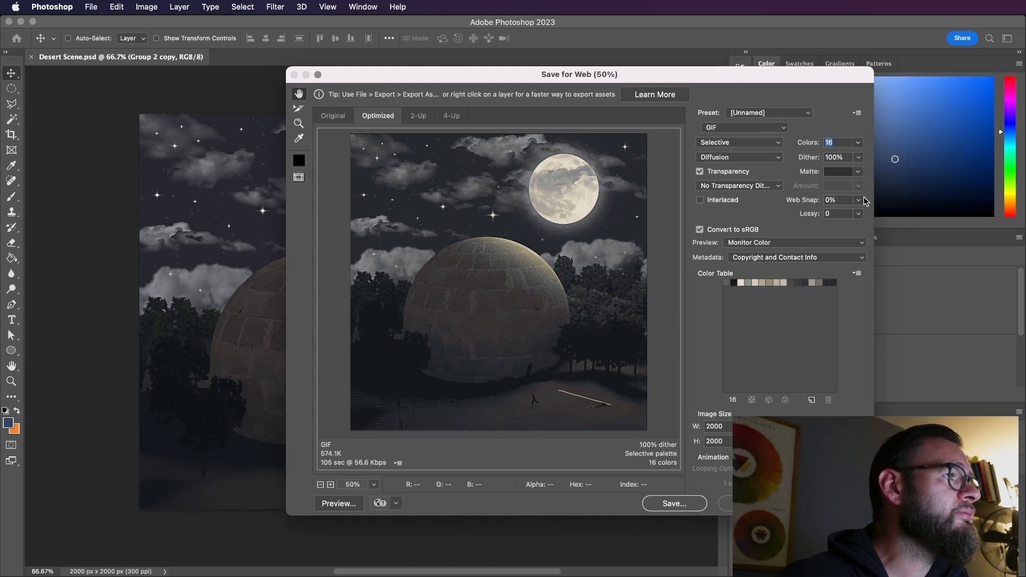
{"action": "left_click", "coordinate": [860, 144]}
{"action": "left_click", "coordinate": [869, 211]}
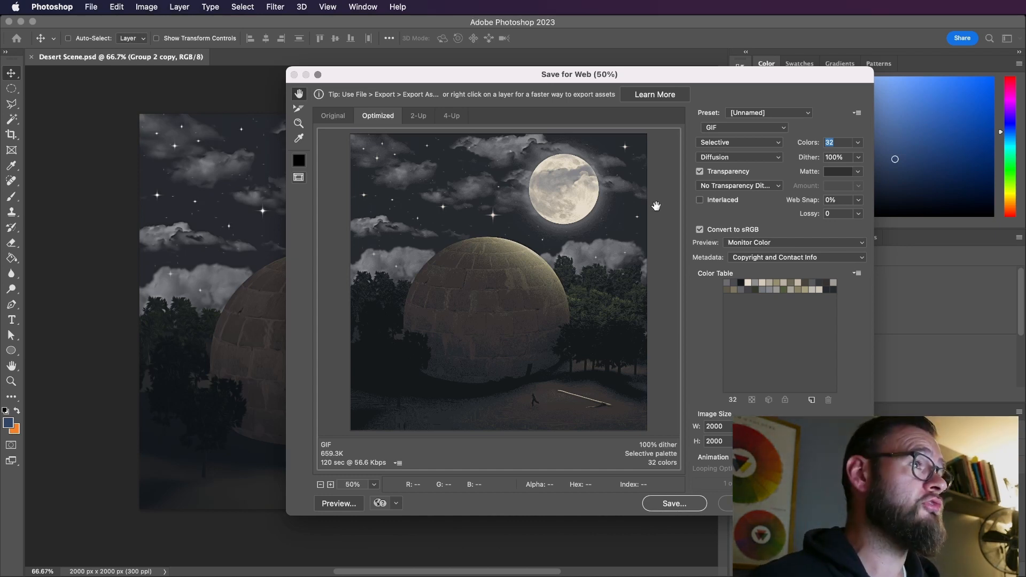
Save the GIF as Desert-Scene.gif on the Desktop and place it in the scene document as an embedded smart object.
{"action": "left_click", "coordinate": [655, 503]}
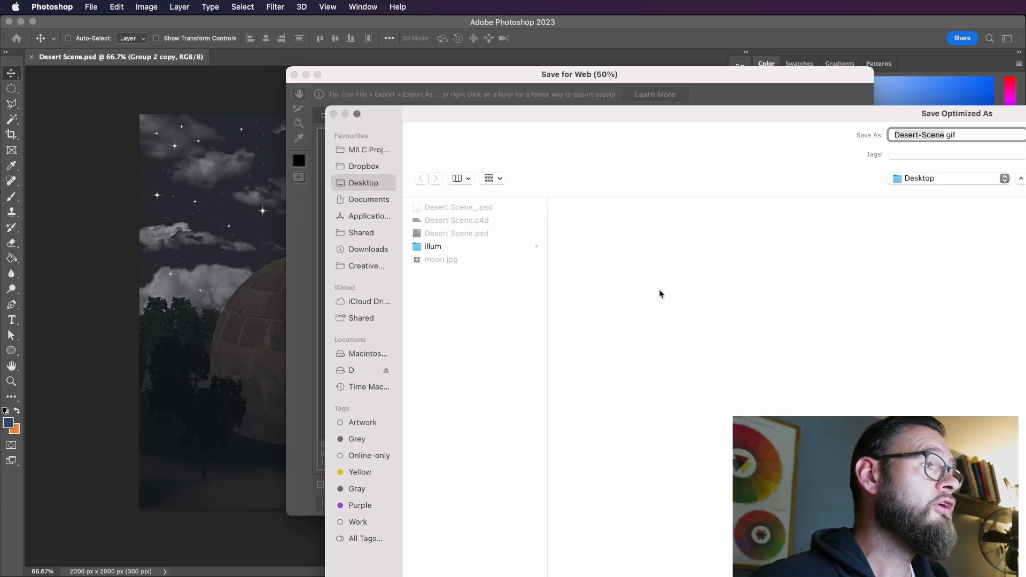
{"action": "key", "text": "Return"}
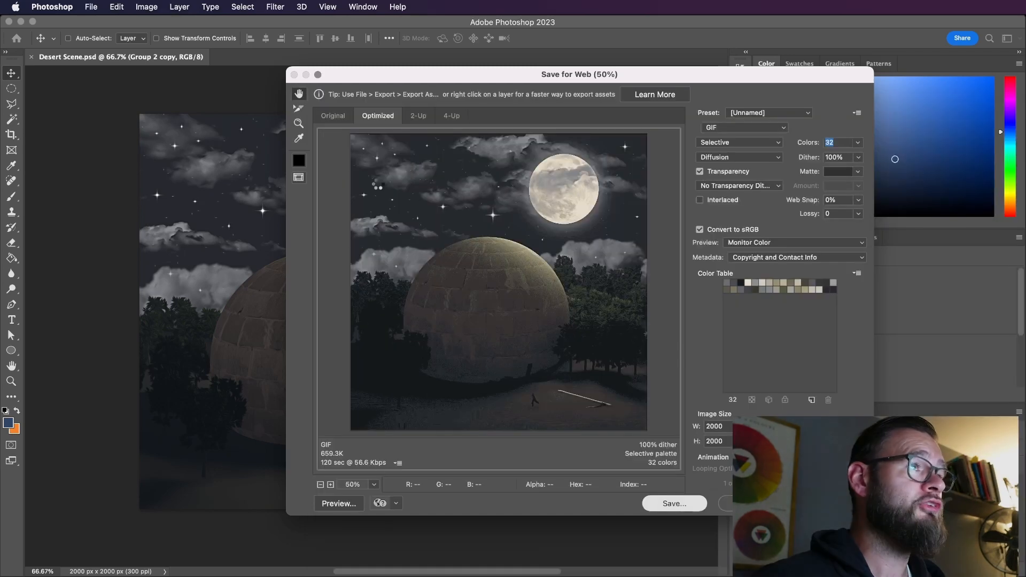
{"action": "left_click_drag", "start_coordinate": [591, 381], "coordinate": [411, 360]}
{"action": "key", "text": "Return"}
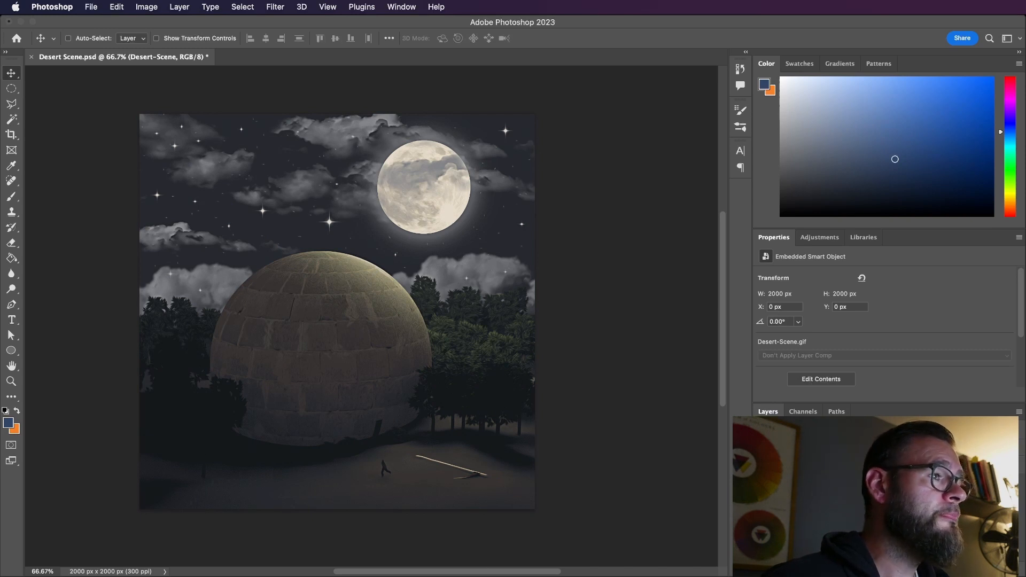
Add a Color Lookup adjustment layer with default settings above the embedded Desert-Scene smart object.
{"action": "left_click", "coordinate": [834, 499]}
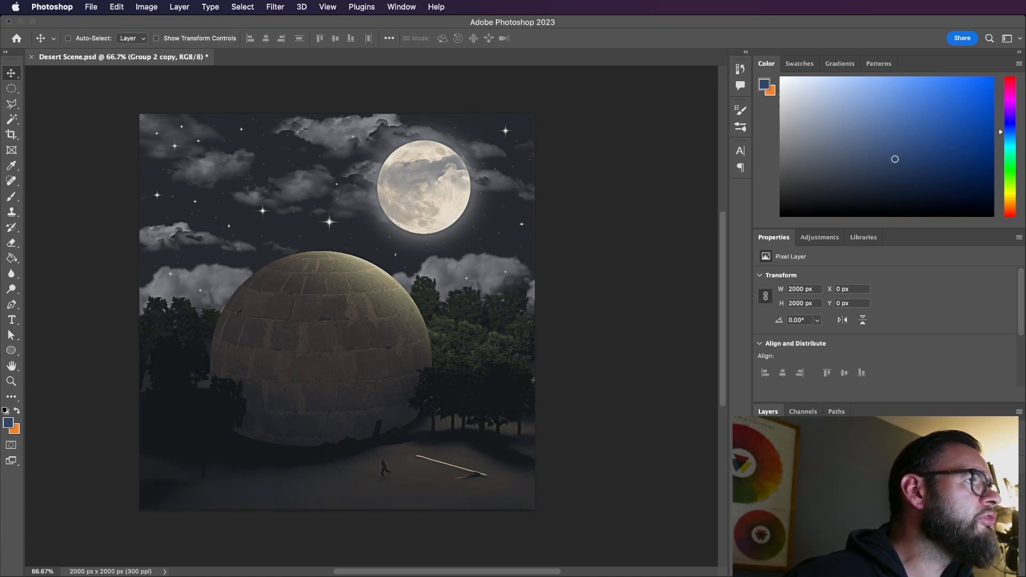
{"action": "left_click", "coordinate": [845, 473]}
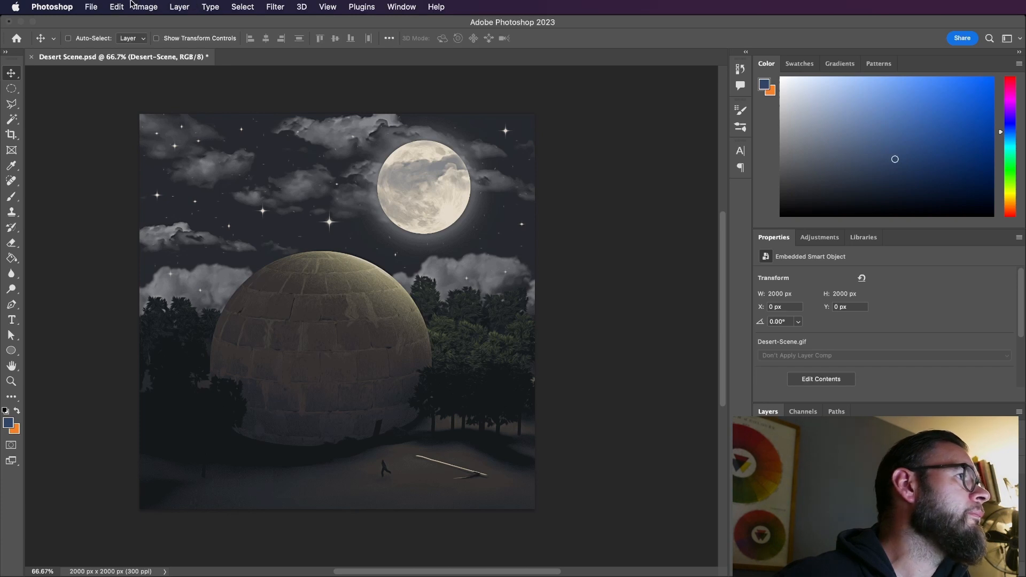
{"action": "left_click", "coordinate": [178, 6]}
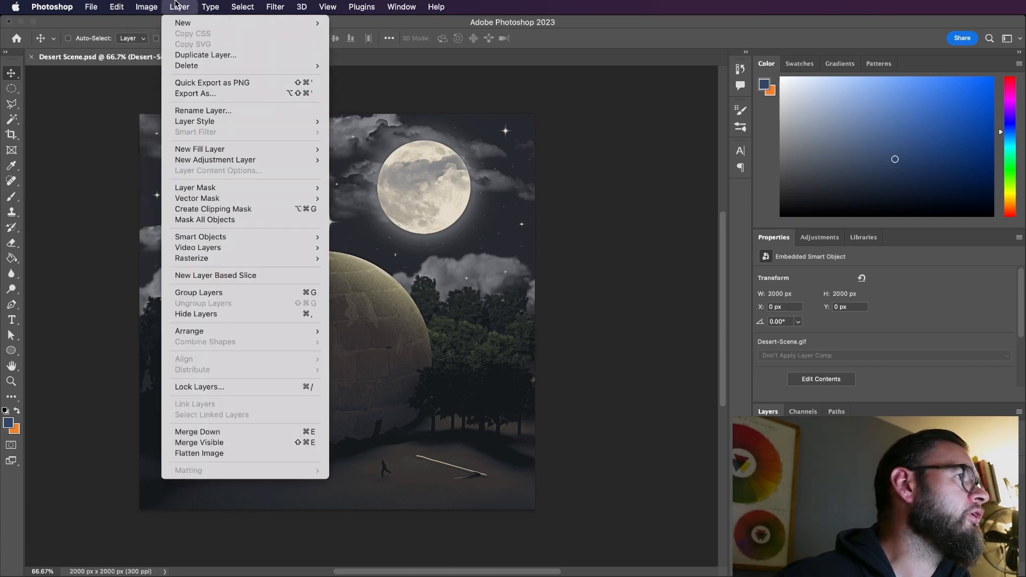
{"action": "mouse_move", "coordinate": [248, 160]}
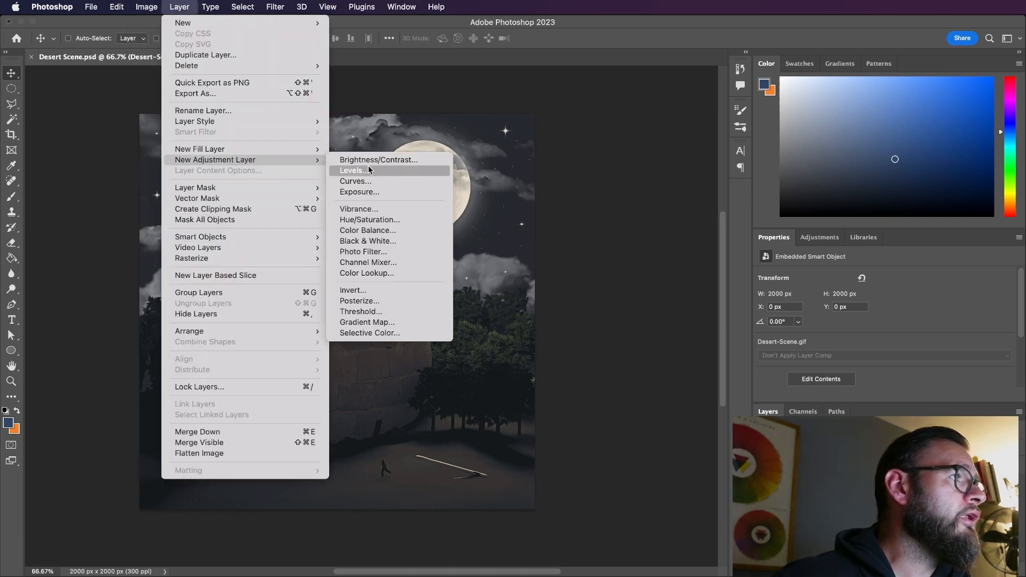
{"action": "left_click", "coordinate": [382, 274]}
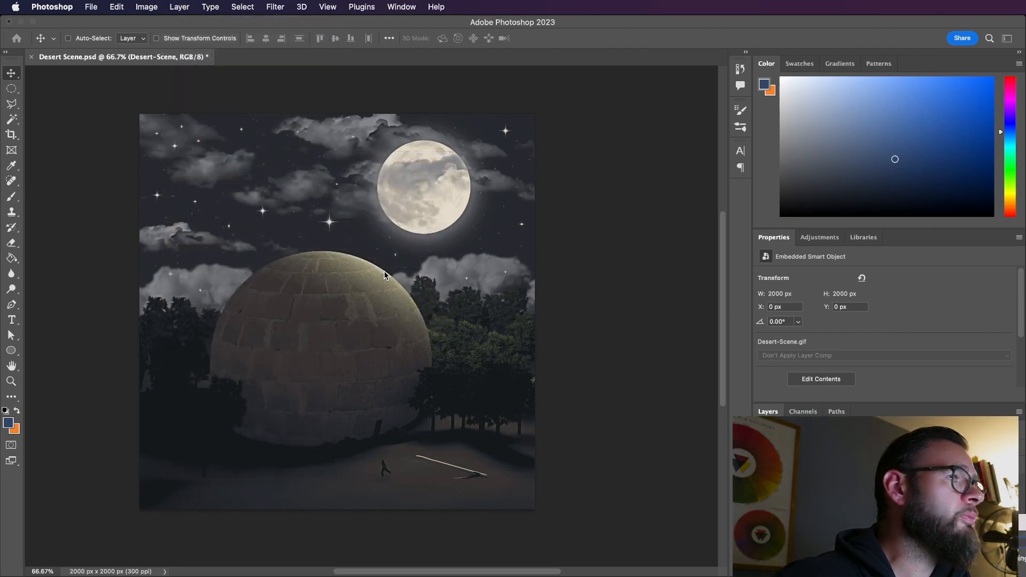
{"action": "key", "text": "Return"}
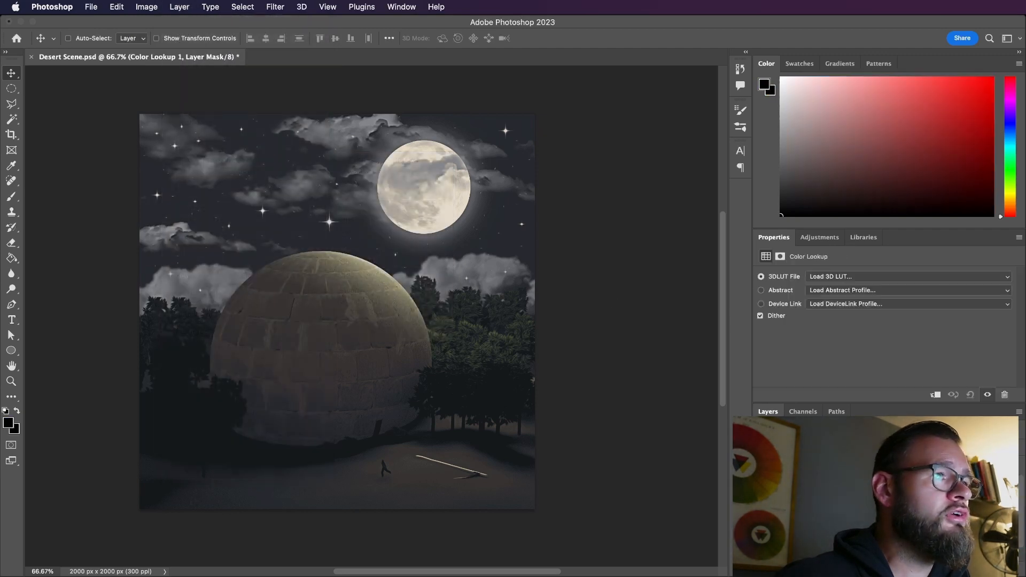
Try the 2Strip.look, 3Strip.look and Bleach Bypass.look 3D LUTs on the Color Lookup layer.
{"action": "left_click", "coordinate": [853, 276]}
{"action": "left_click", "coordinate": [861, 312]}
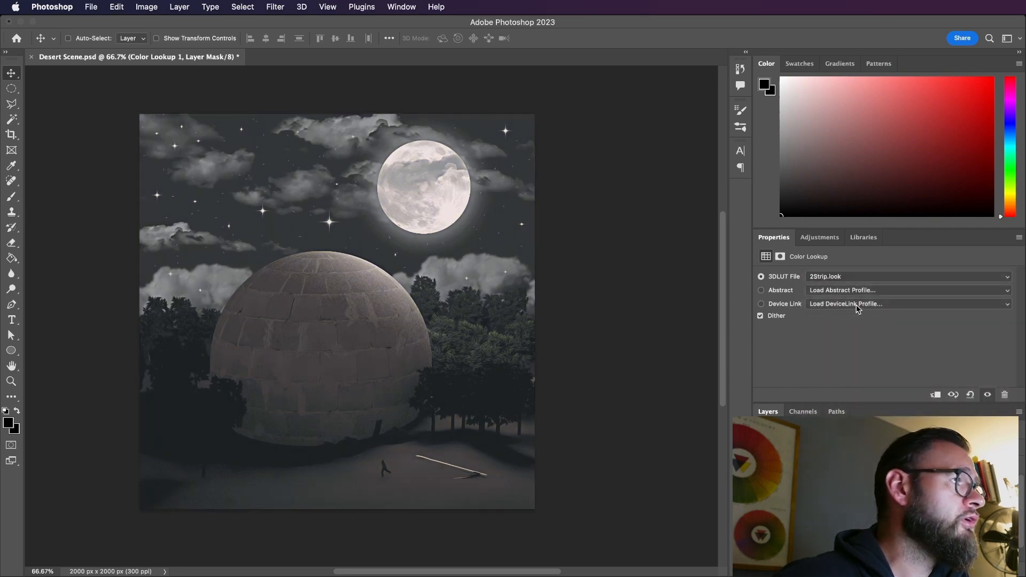
{"action": "left_click", "coordinate": [843, 277]}
{"action": "left_click", "coordinate": [844, 288]}
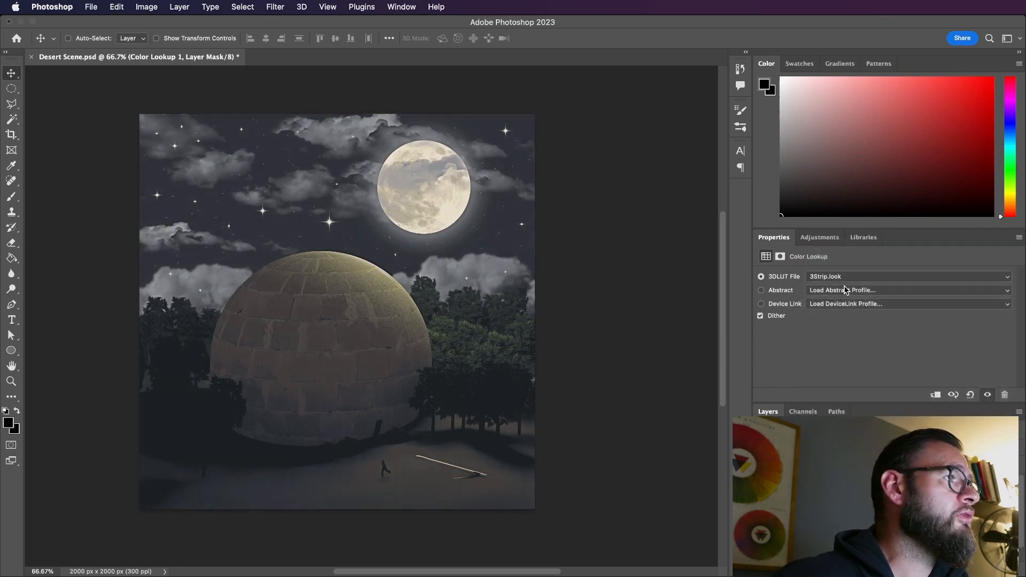
{"action": "left_click", "coordinate": [844, 277]}
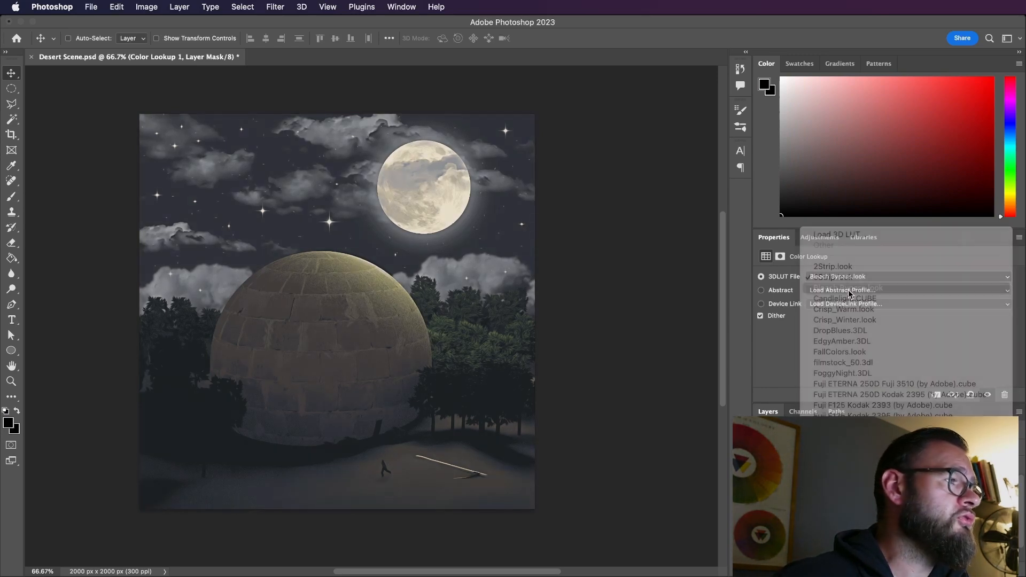
{"action": "left_click", "coordinate": [850, 292]}
Try the Candlelight.CUBE, Crisp_Warm.look and Crisp_Winter.look 3D LUTs on the scene.
{"action": "left_click", "coordinate": [851, 280]}
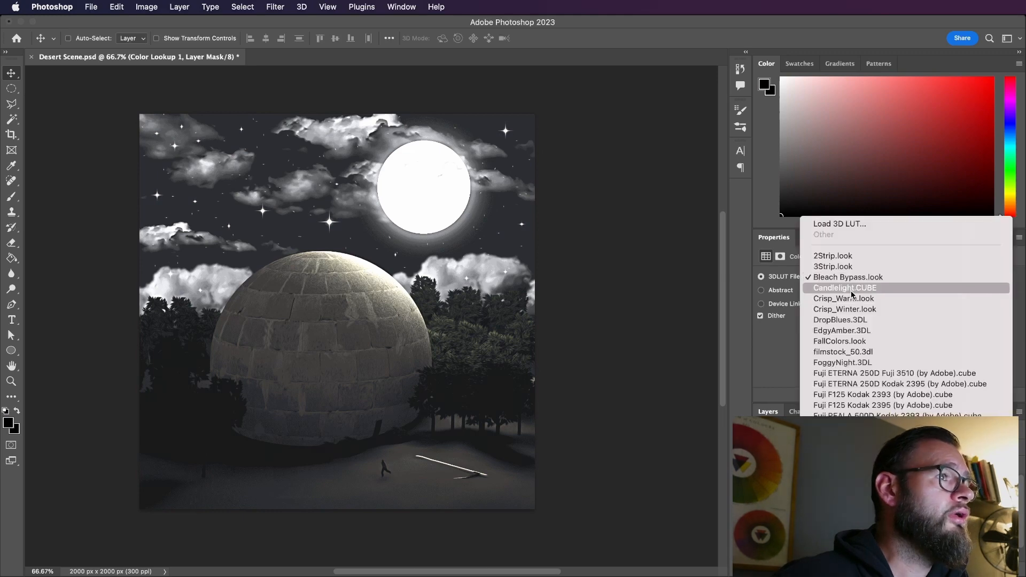
{"action": "left_click", "coordinate": [851, 290]}
{"action": "left_click", "coordinate": [858, 278]}
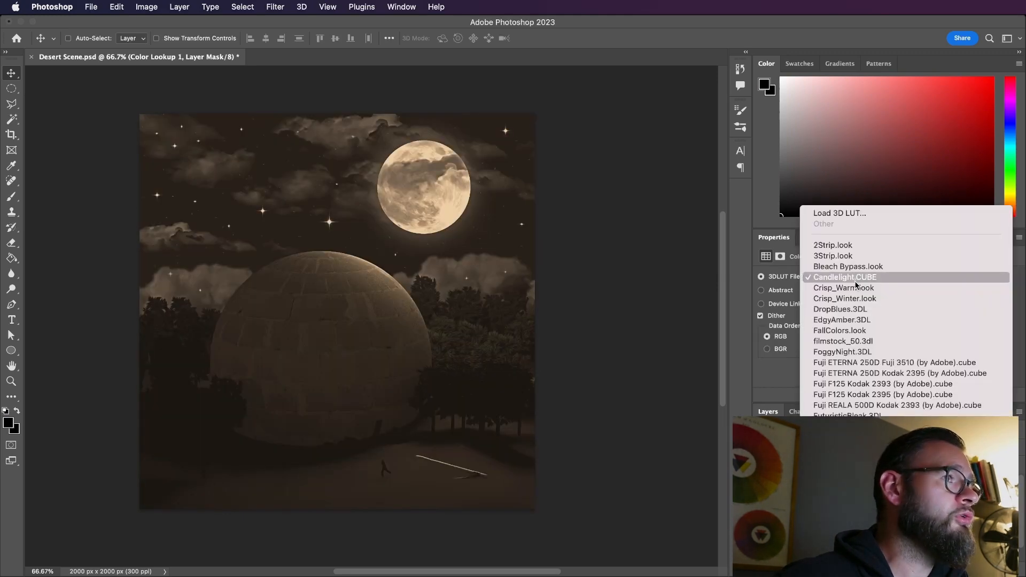
{"action": "left_click", "coordinate": [858, 290]}
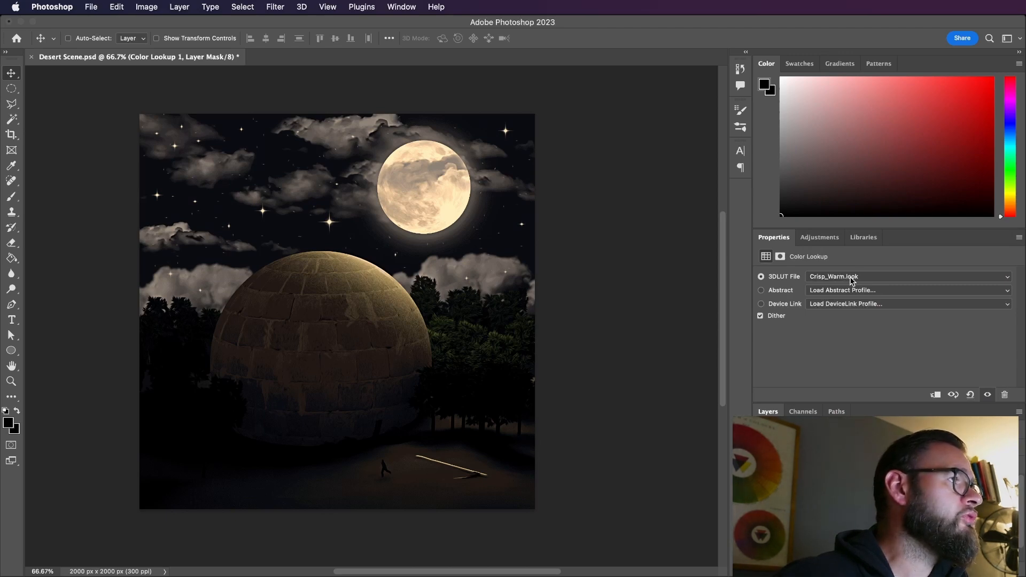
{"action": "left_click", "coordinate": [853, 280]}
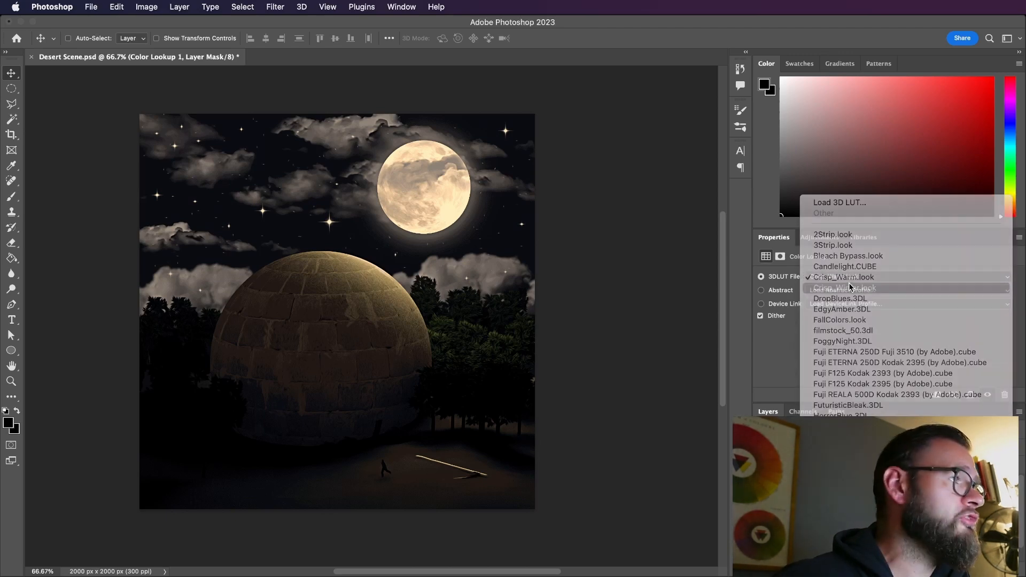
{"action": "left_click", "coordinate": [852, 288]}
Try the DropBlues.3DL, EdgyAmber.3DL, FallColors.look and filmstock_50.3dl 3D LUTs on the scene.
{"action": "left_click", "coordinate": [849, 281]}
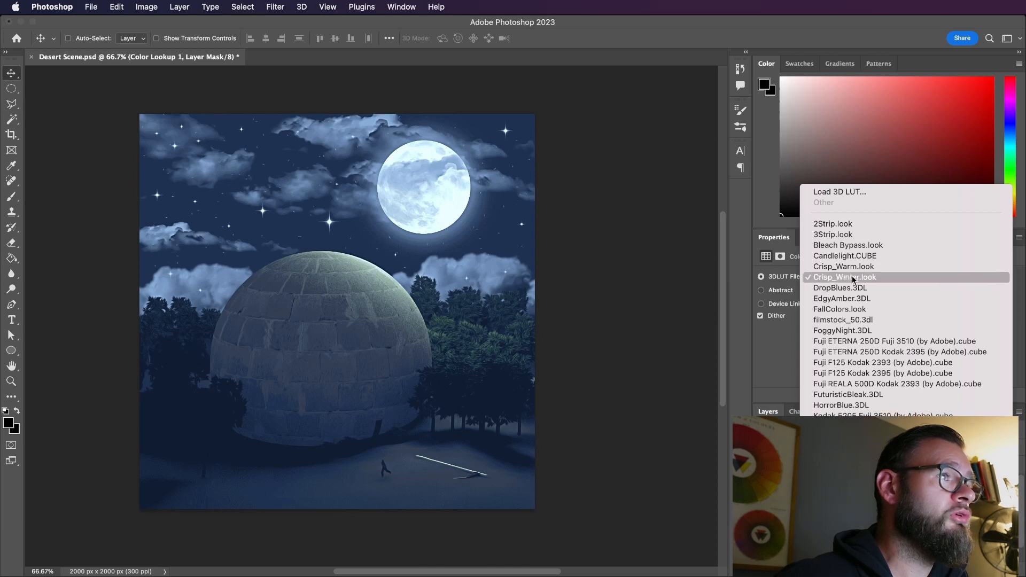
{"action": "left_click", "coordinate": [849, 285]}
{"action": "left_click", "coordinate": [850, 279]}
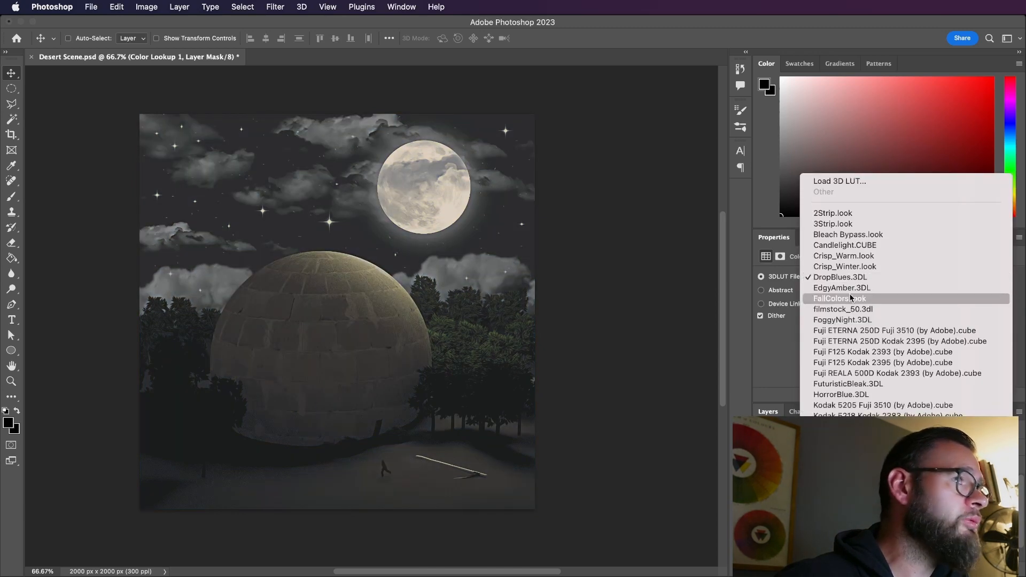
{"action": "left_click", "coordinate": [849, 293]}
{"action": "left_click", "coordinate": [850, 278]}
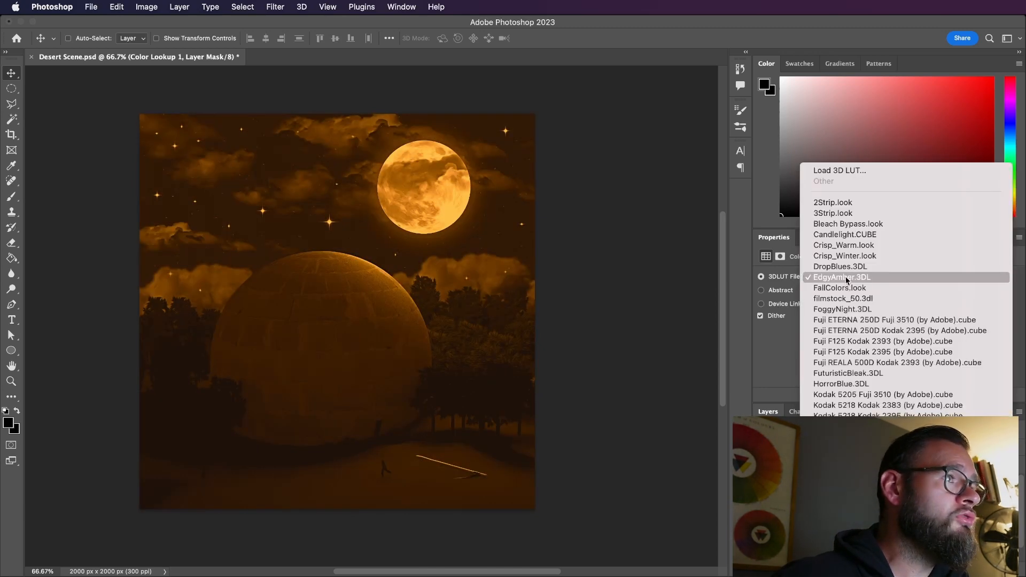
{"action": "left_click", "coordinate": [852, 283]}
{"action": "left_click", "coordinate": [853, 278]}
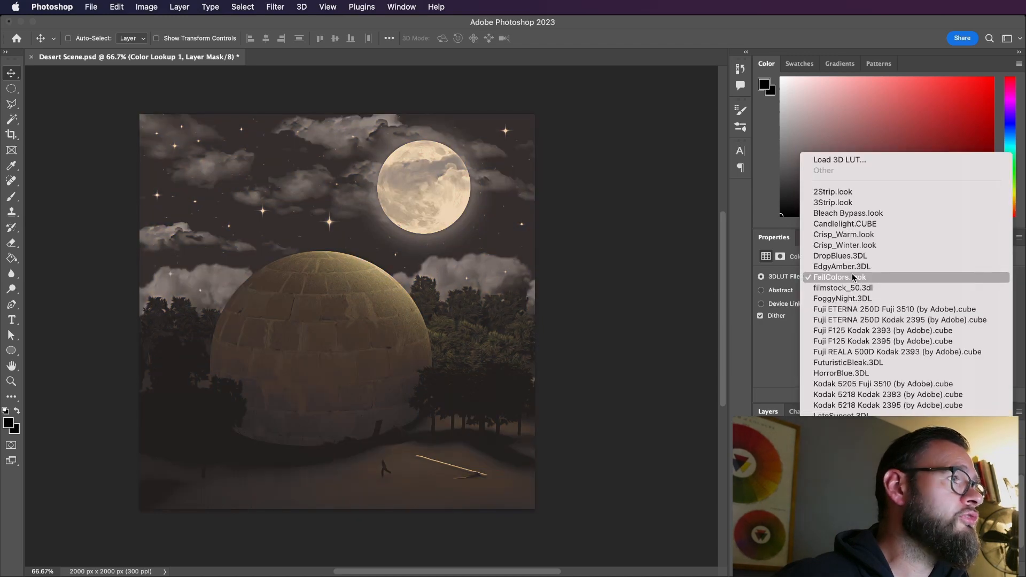
{"action": "left_click", "coordinate": [854, 285]}
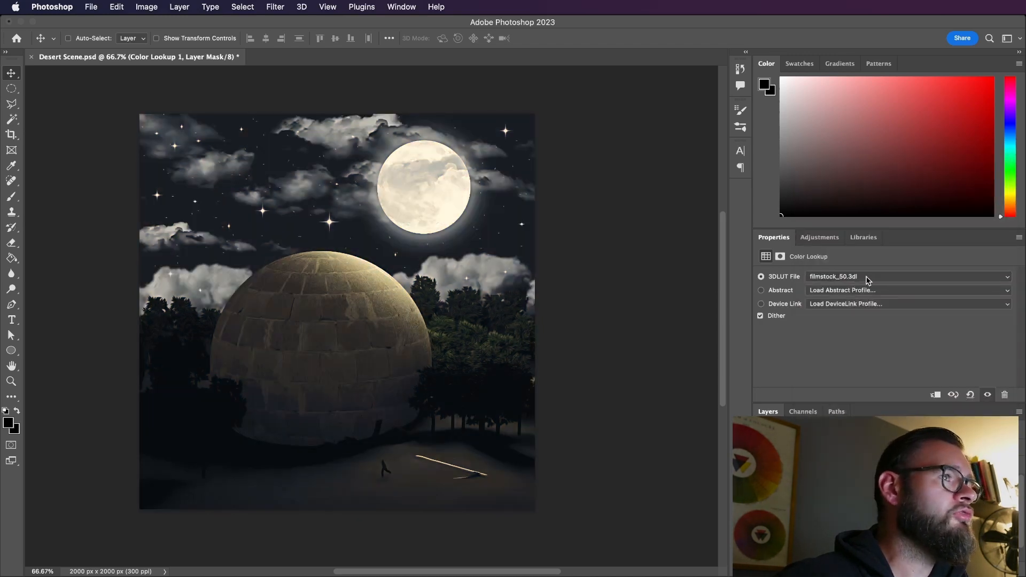
Try the FoggyNight.3DL, Fuji ETERNA 250D Fuji 3510 and Fuji ETERNA 250D Kodak 2395 3D LUTs on the scene.
{"action": "left_click", "coordinate": [867, 278]}
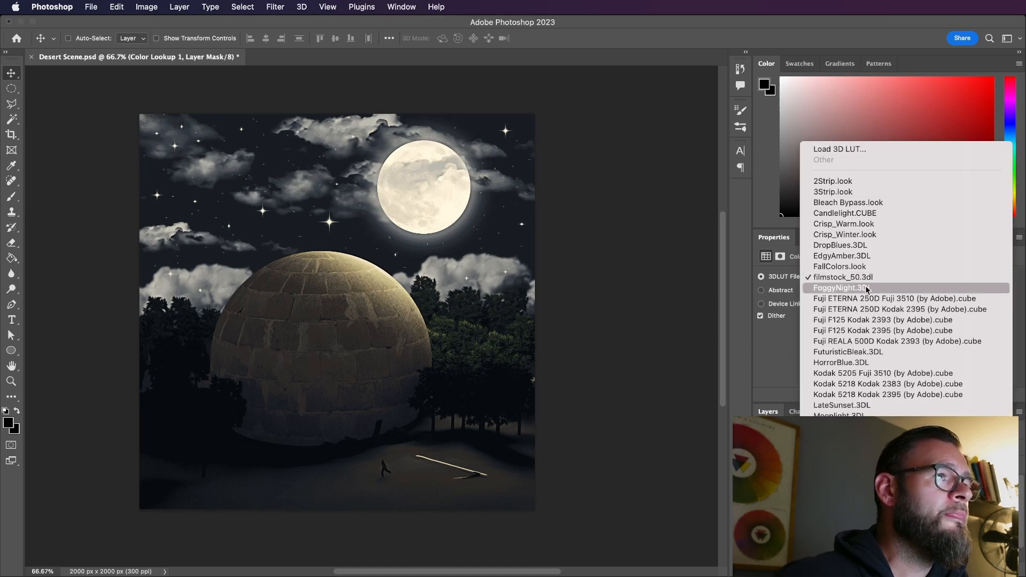
{"action": "left_click", "coordinate": [866, 289]}
{"action": "left_click", "coordinate": [854, 275]}
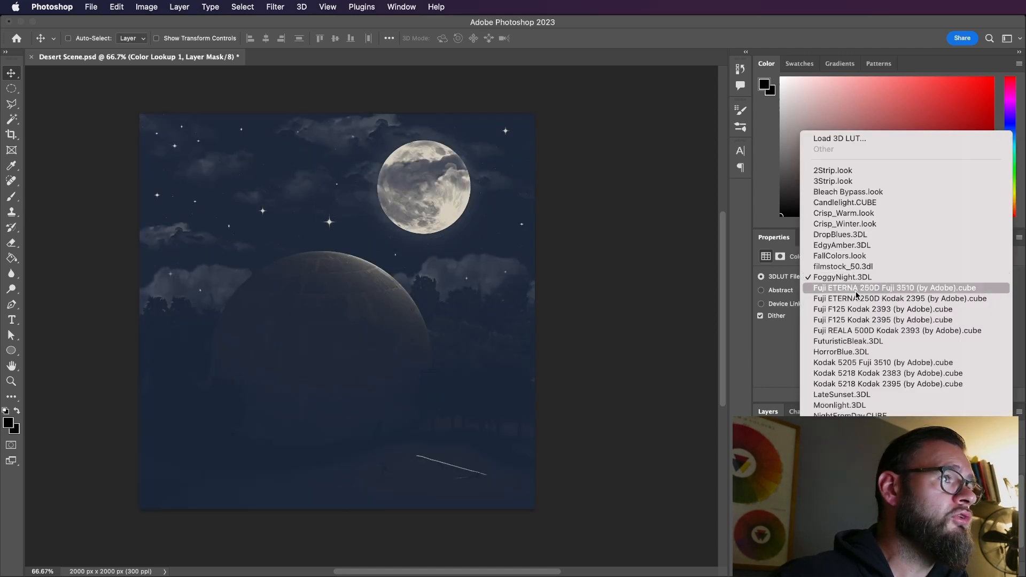
{"action": "left_click", "coordinate": [855, 294]}
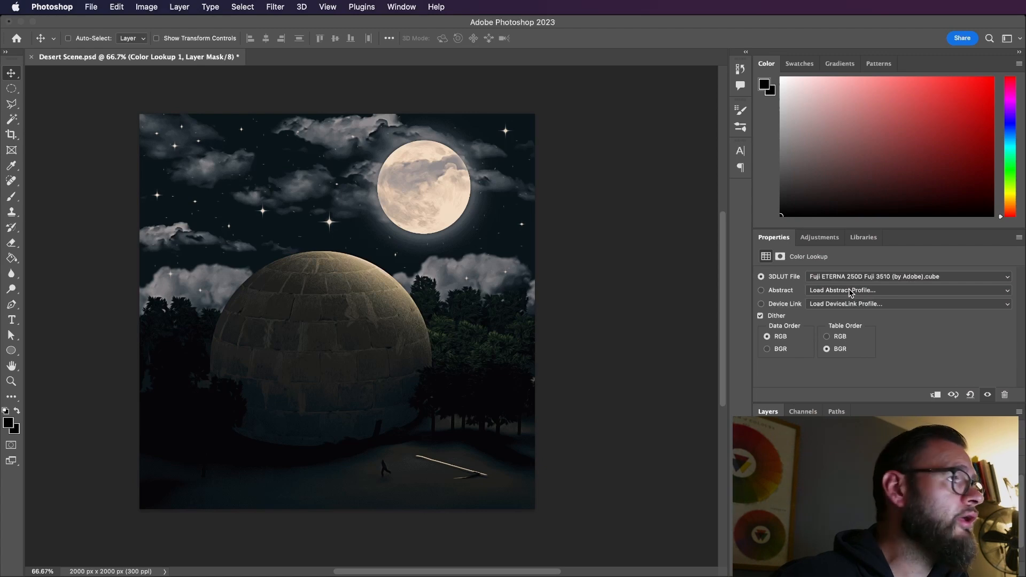
{"action": "left_click", "coordinate": [854, 277]}
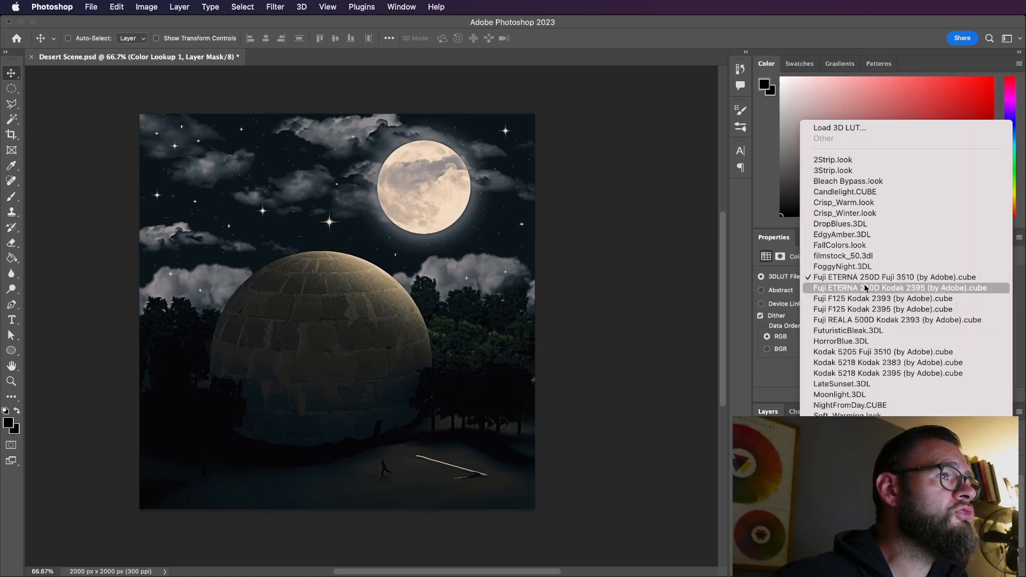
{"action": "left_click", "coordinate": [867, 289]}
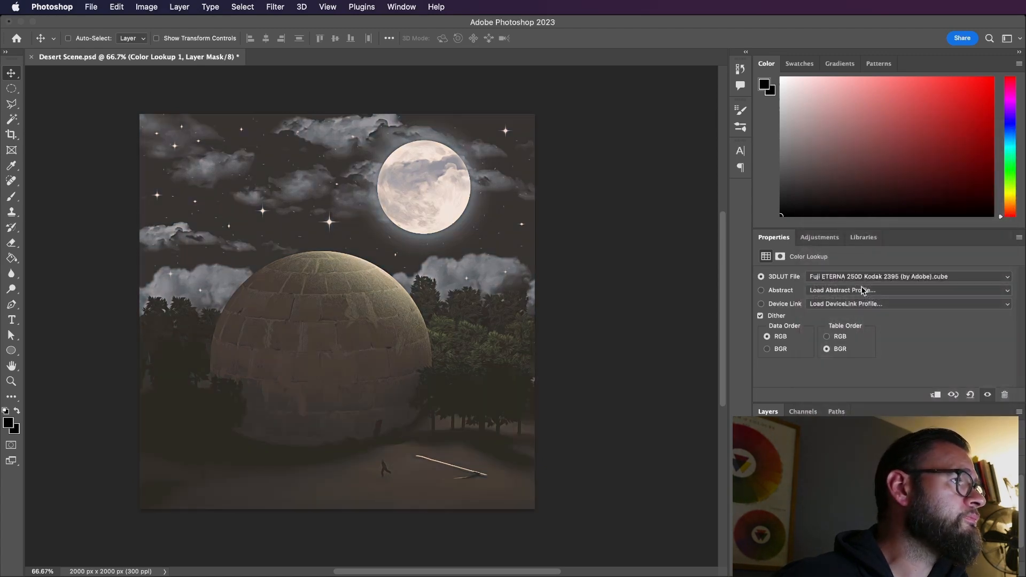
{"action": "left_click", "coordinate": [861, 292]}
{"action": "left_click", "coordinate": [862, 288]}
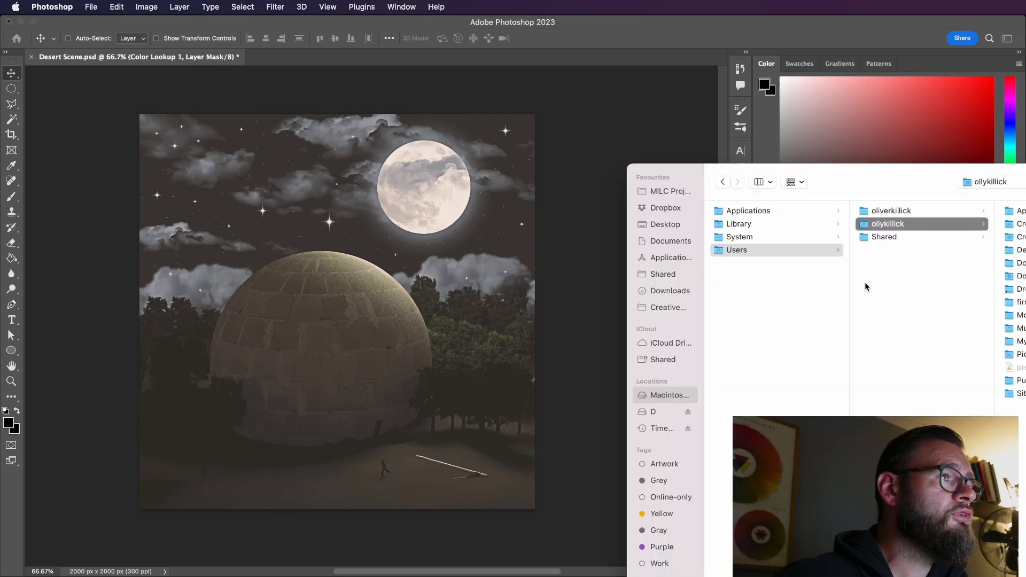
{"action": "key", "text": "Escape"}
Try the Fuji F125 Kodak 2393, Fuji F125 Kodak 2395 and Fuji REALA 500D Kodak 2393 3D LUTs on the scene.
{"action": "left_click", "coordinate": [845, 277]}
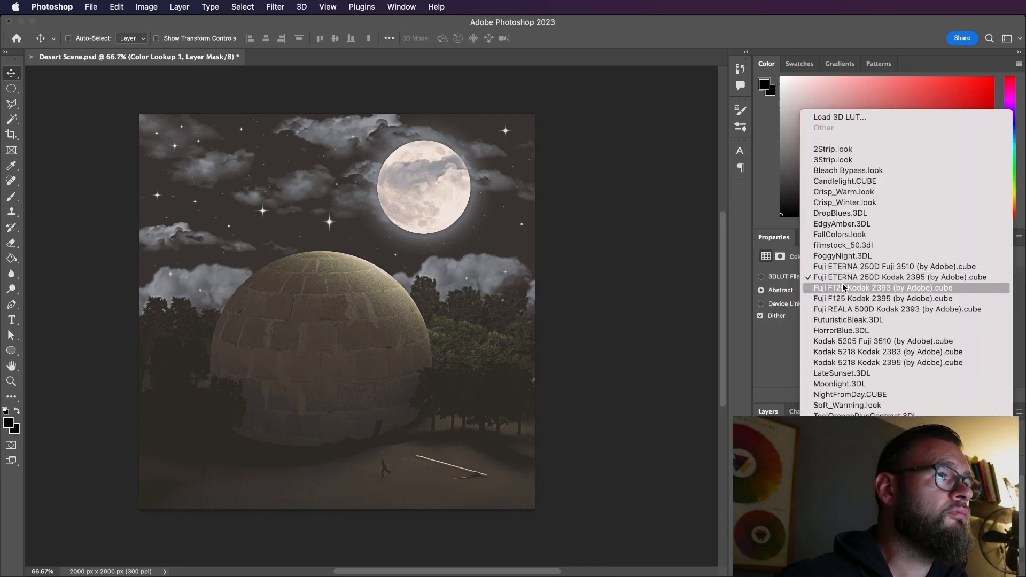
{"action": "left_click", "coordinate": [850, 295]}
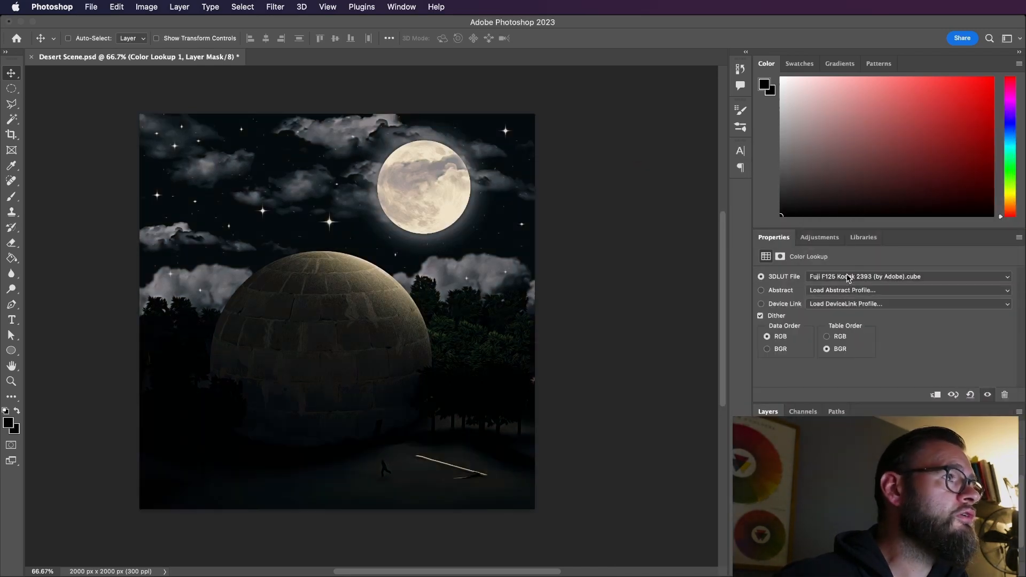
{"action": "left_click", "coordinate": [850, 277]}
{"action": "left_click", "coordinate": [850, 288]}
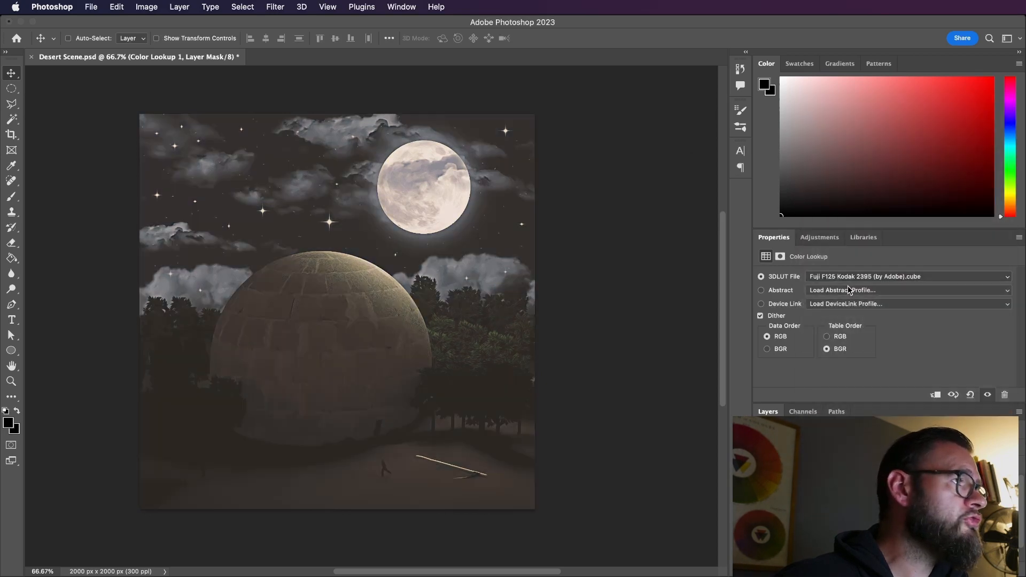
{"action": "left_click", "coordinate": [850, 277]}
{"action": "left_click", "coordinate": [852, 295]}
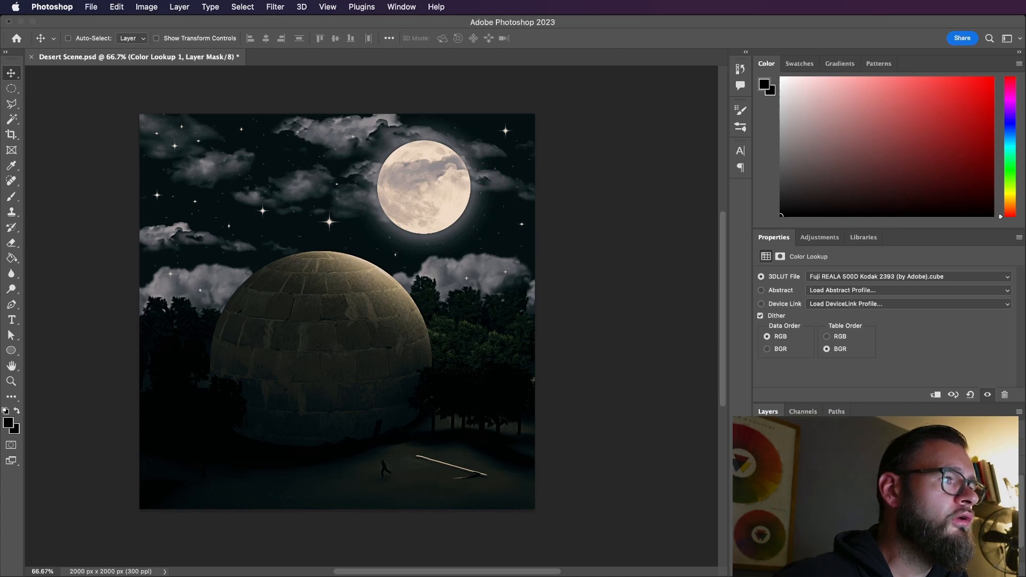
Try the FuturisticBleak.3DL, HorrorBlue.3DL and Kodak 5205 Fuji 3510 3D LUTs on the scene.
{"action": "left_click", "coordinate": [838, 278]}
{"action": "left_click", "coordinate": [856, 294]}
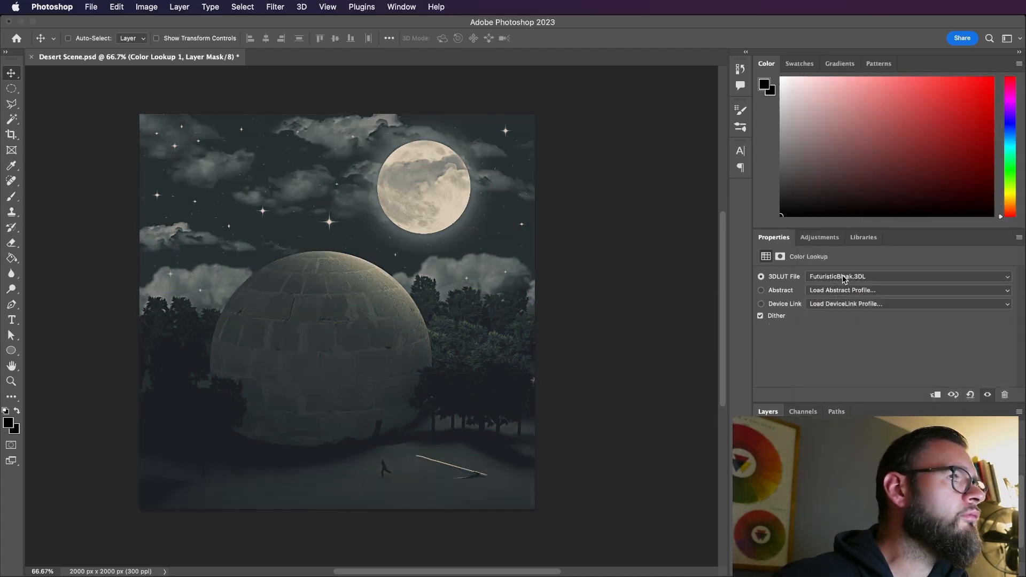
{"action": "left_click", "coordinate": [844, 279]}
{"action": "left_click", "coordinate": [845, 283]}
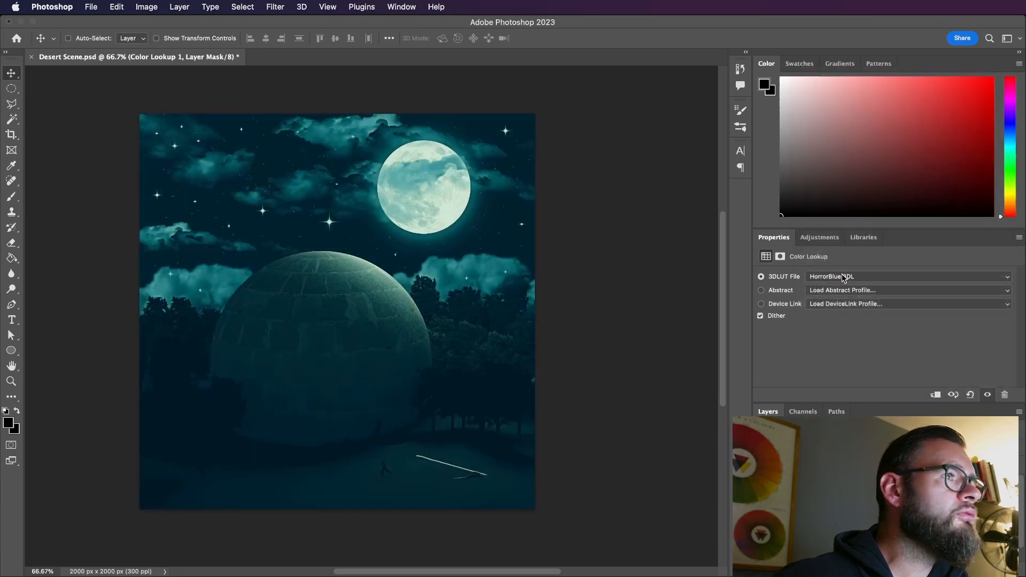
{"action": "left_click", "coordinate": [843, 276]}
{"action": "left_click", "coordinate": [853, 288]}
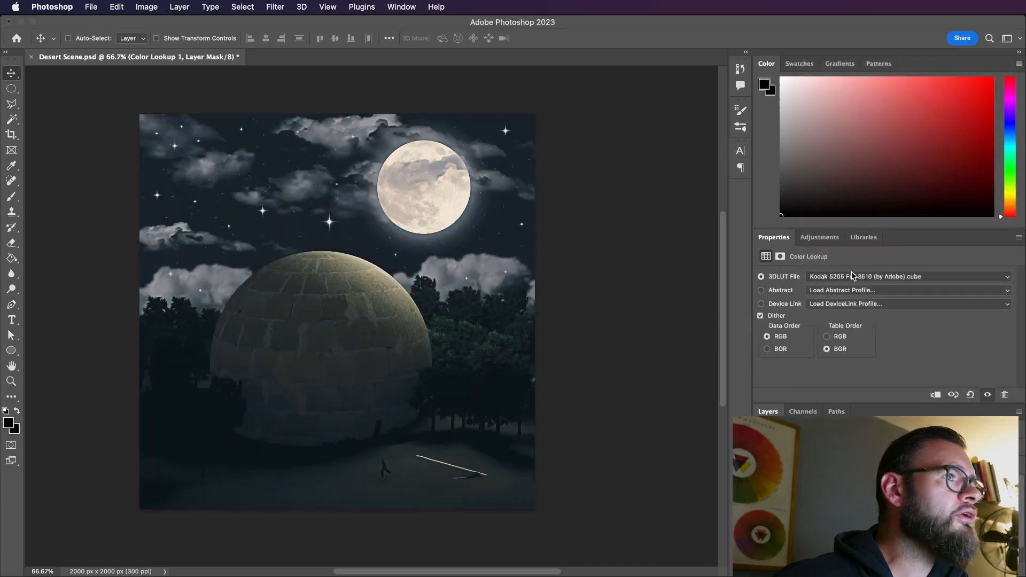
Try the Kodak 5218 Kodak 2383 and Kodak 5218 Kodak 2395 3D LUTs on the scene.
{"action": "left_click", "coordinate": [852, 277]}
{"action": "left_click", "coordinate": [854, 289]}
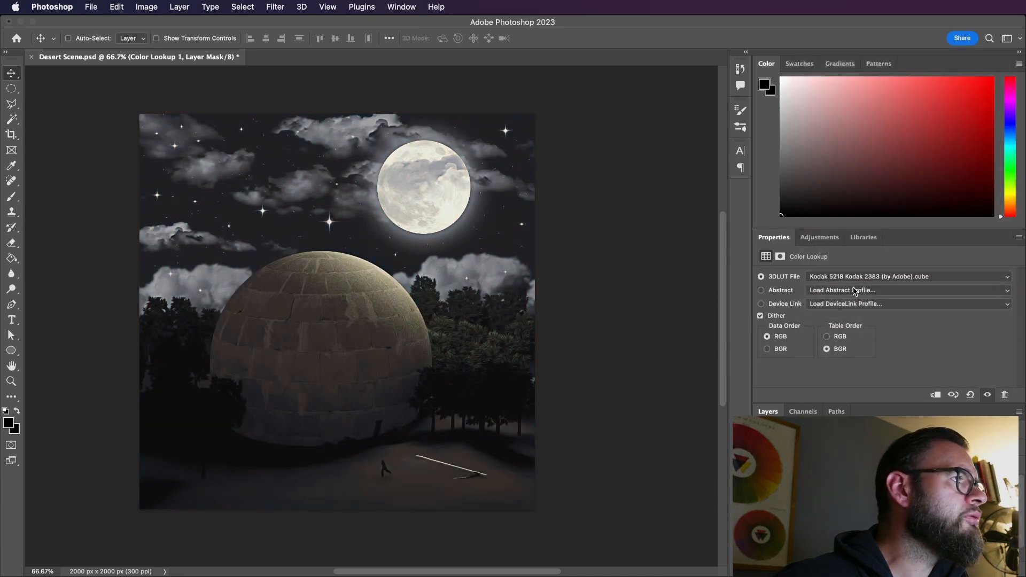
{"action": "left_click", "coordinate": [856, 278]}
{"action": "left_click", "coordinate": [854, 287]}
Try the Moonlight.3DL 3D LUT and switch the color lookup to NightFromDay.CUBE.
{"action": "left_click", "coordinate": [854, 278]}
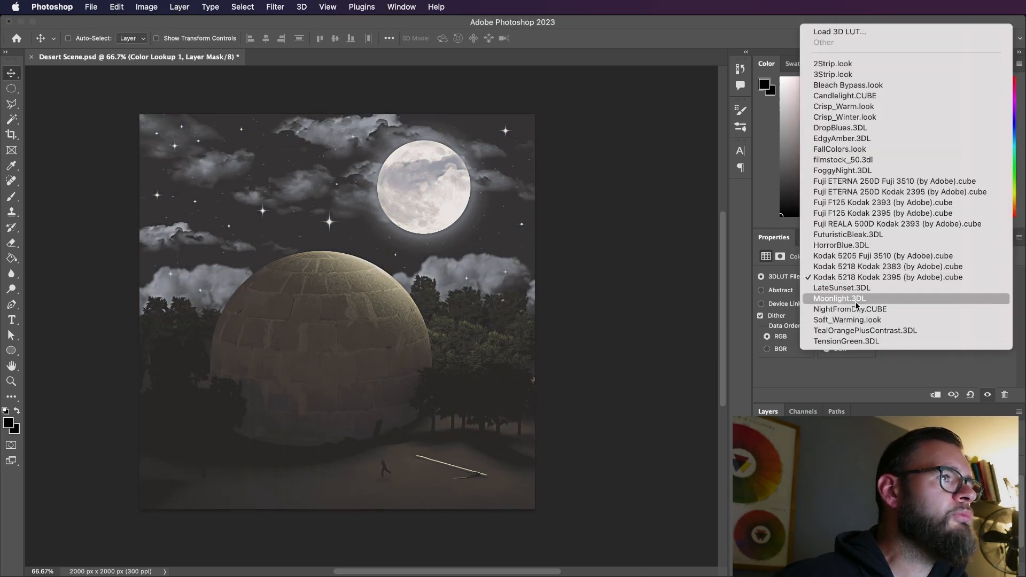
{"action": "left_click", "coordinate": [856, 303]}
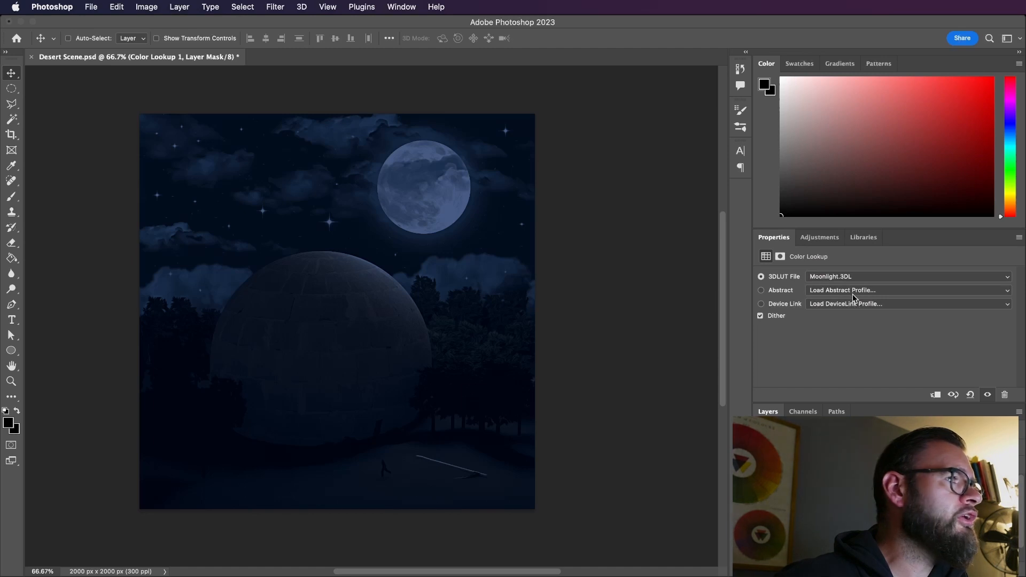
{"action": "left_click", "coordinate": [851, 277]}
{"action": "left_click", "coordinate": [852, 289]}
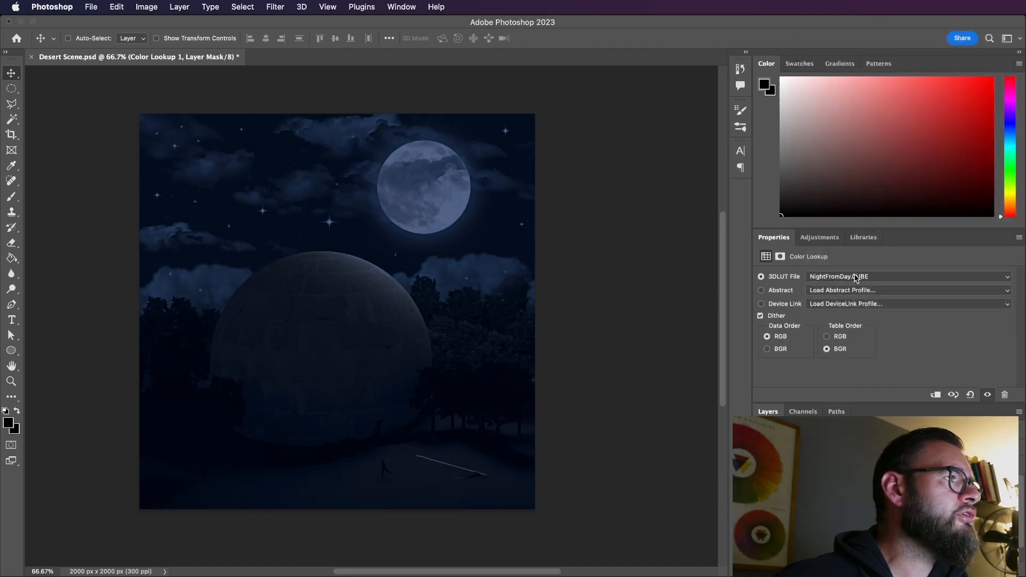
Try the Soft_Warming.look, TealOrangePlusContrast.3DL and TensionGreen.3DL 3D LUTs on the scene.
{"action": "left_click", "coordinate": [858, 278]}
{"action": "left_click", "coordinate": [863, 290]}
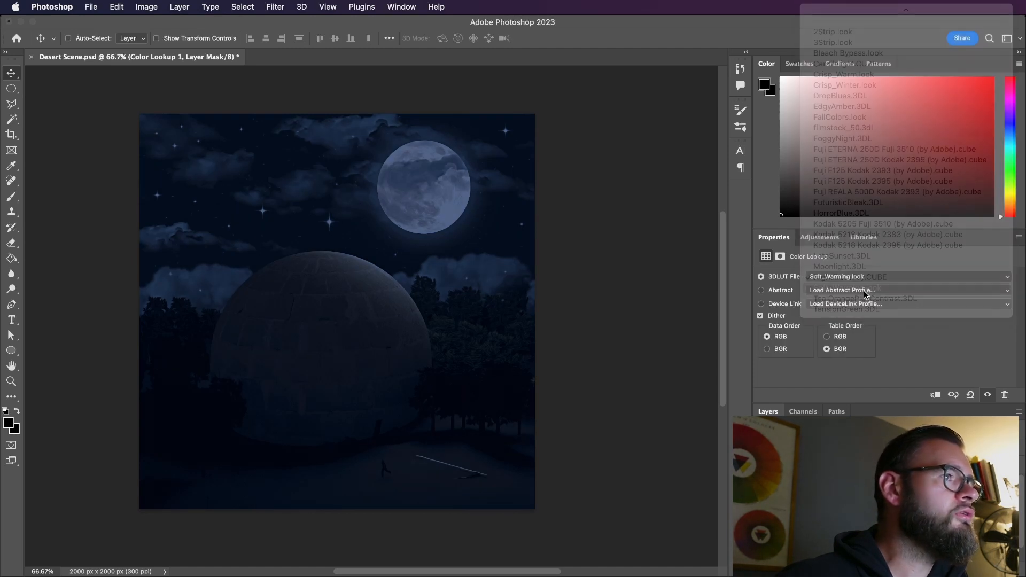
{"action": "left_click", "coordinate": [864, 277]}
{"action": "left_click", "coordinate": [865, 289]}
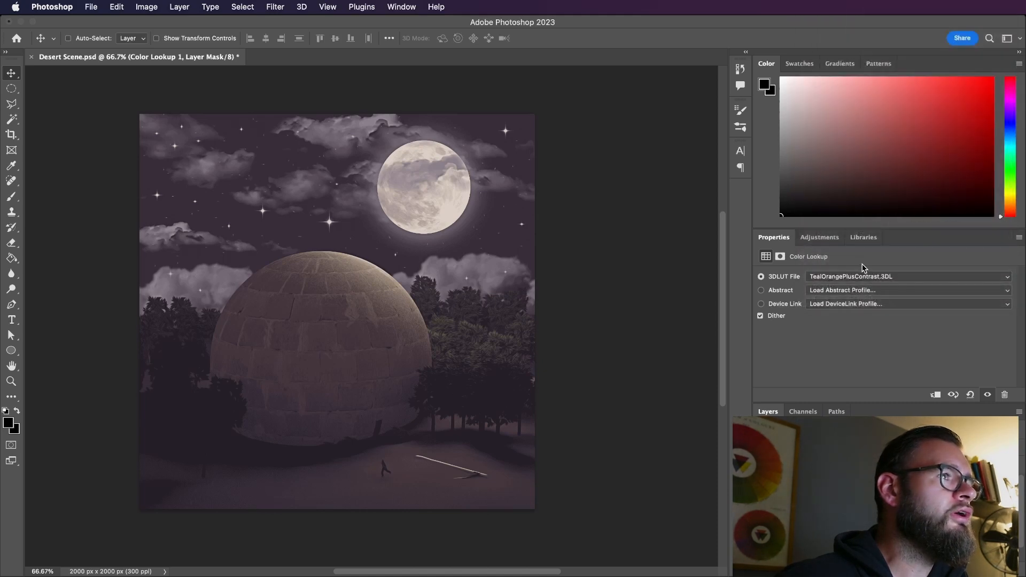
{"action": "left_click", "coordinate": [863, 277]}
{"action": "left_click", "coordinate": [860, 289]}
Set the color lookup's 3D LUT to Crisp_Warm.look and lower the adjustment layer's opacity to 50%.
{"action": "left_click", "coordinate": [852, 278]}
{"action": "scroll", "coordinate": [839, 51], "scroll_direction": "up", "scroll_amount": 3}
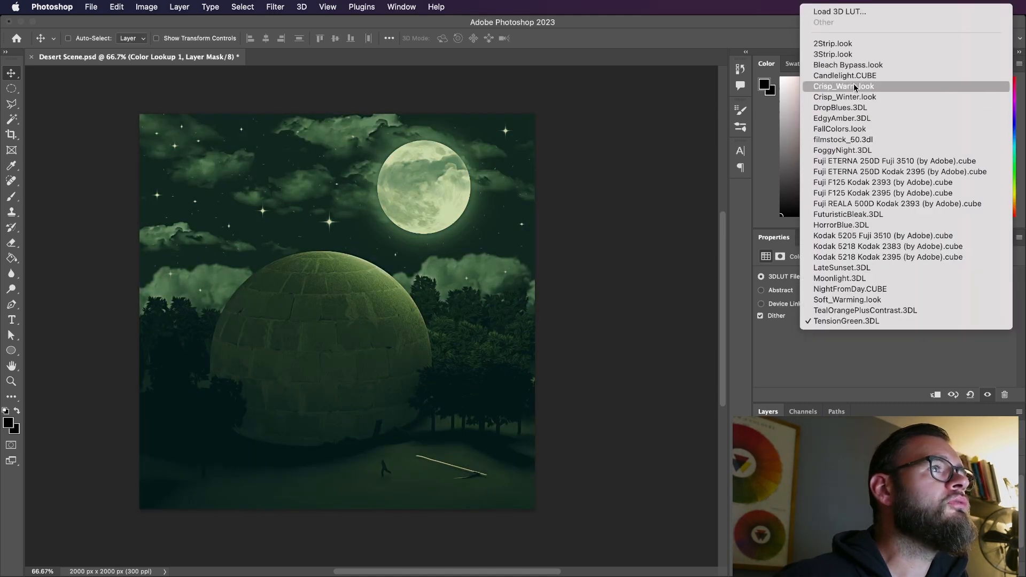
{"action": "left_click", "coordinate": [872, 87]}
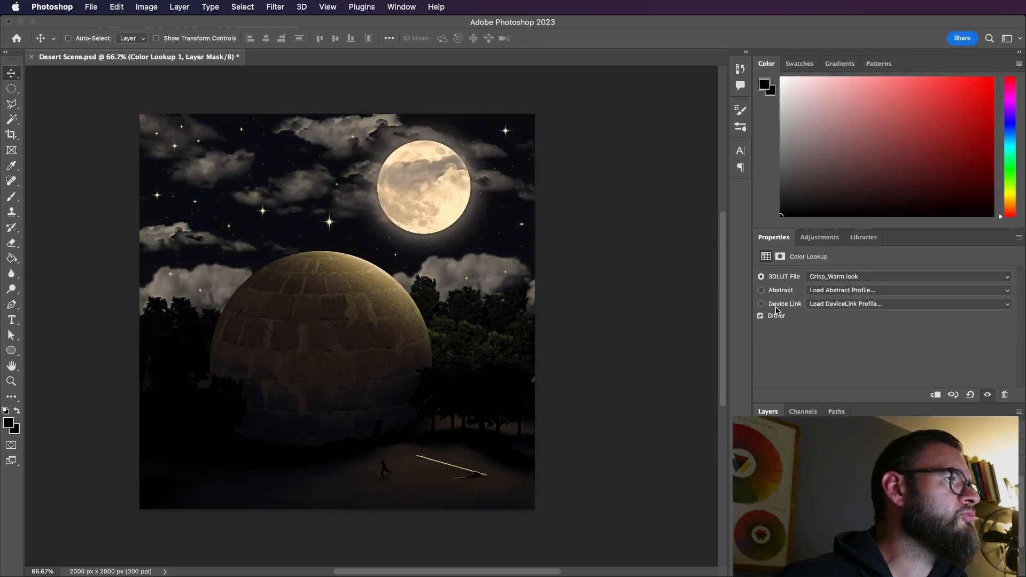
{"action": "key", "text": "5"}
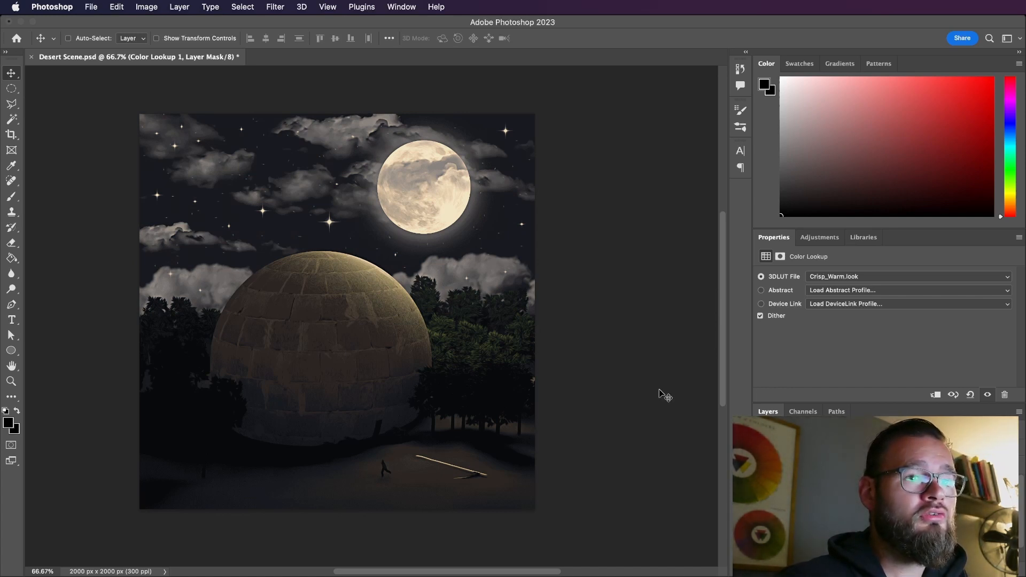
{"action": "key", "text": "super"}
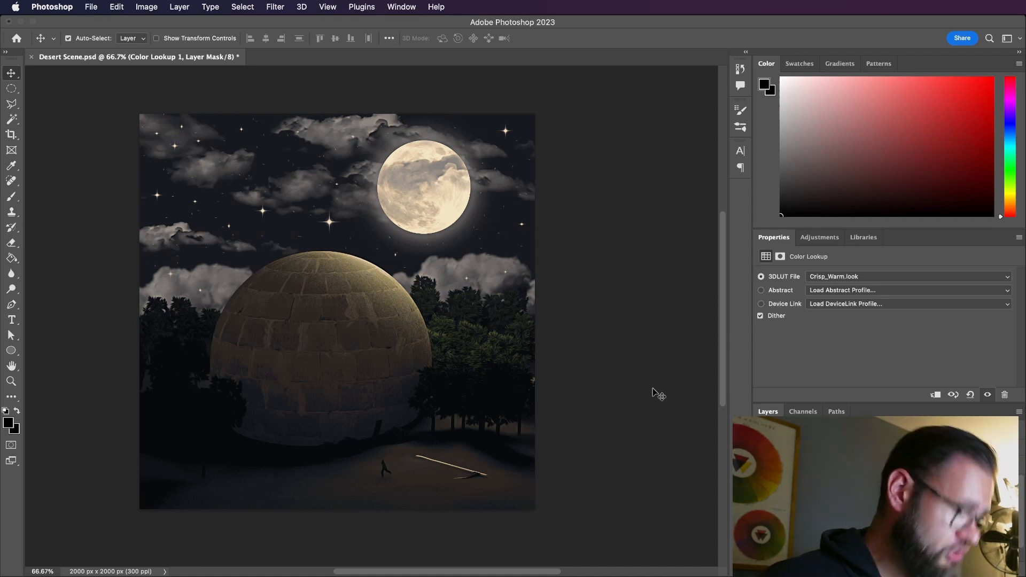
{"action": "key", "text": "super+s"}
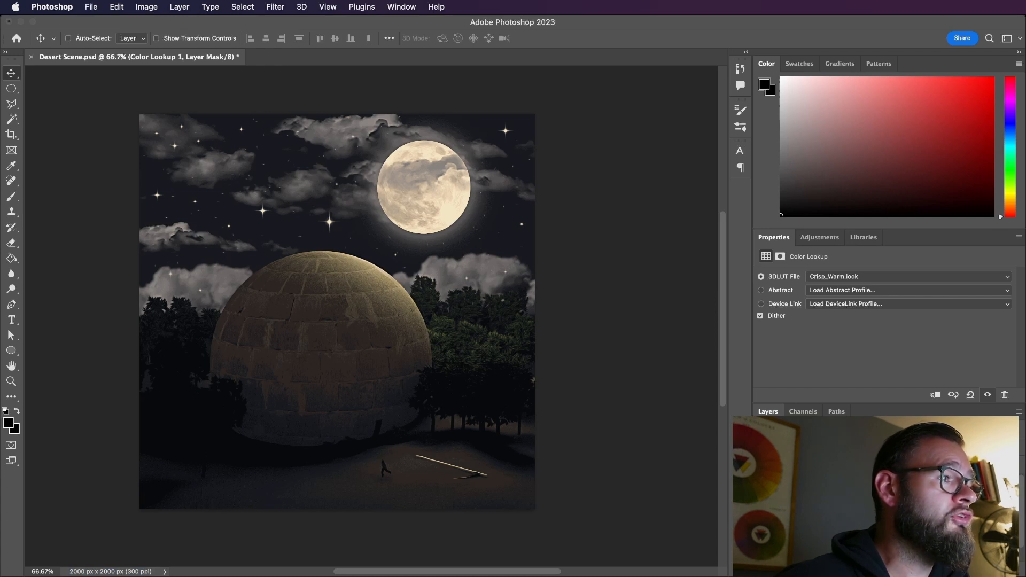
Compare the scene with and without the Color Lookup adjustment, leave it visible and save the document.
{"action": "scroll", "coordinate": [877, 494], "scroll_direction": "down", "scroll_amount": 5}
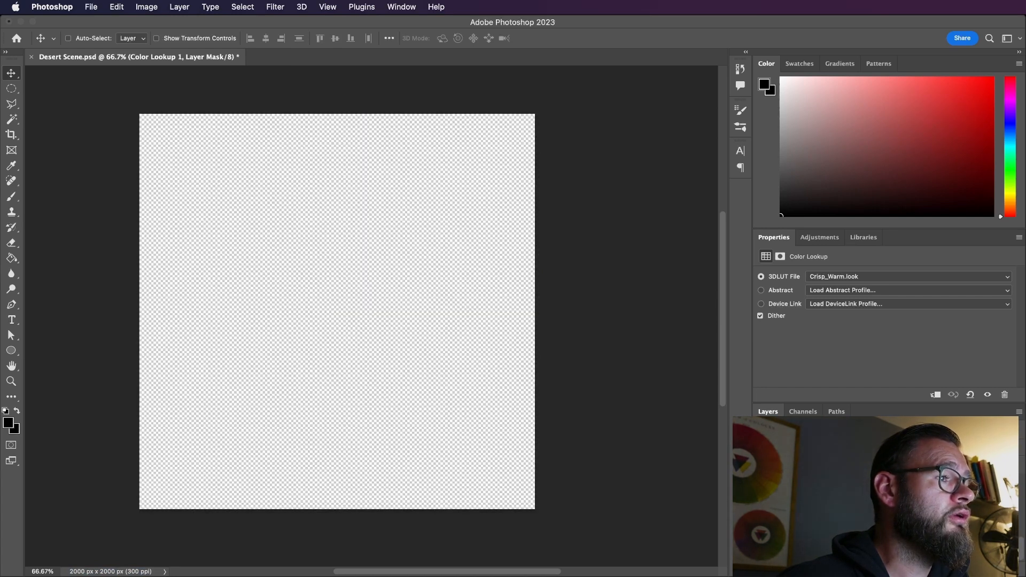
{"action": "scroll", "coordinate": [877, 494], "scroll_direction": "up", "scroll_amount": 3}
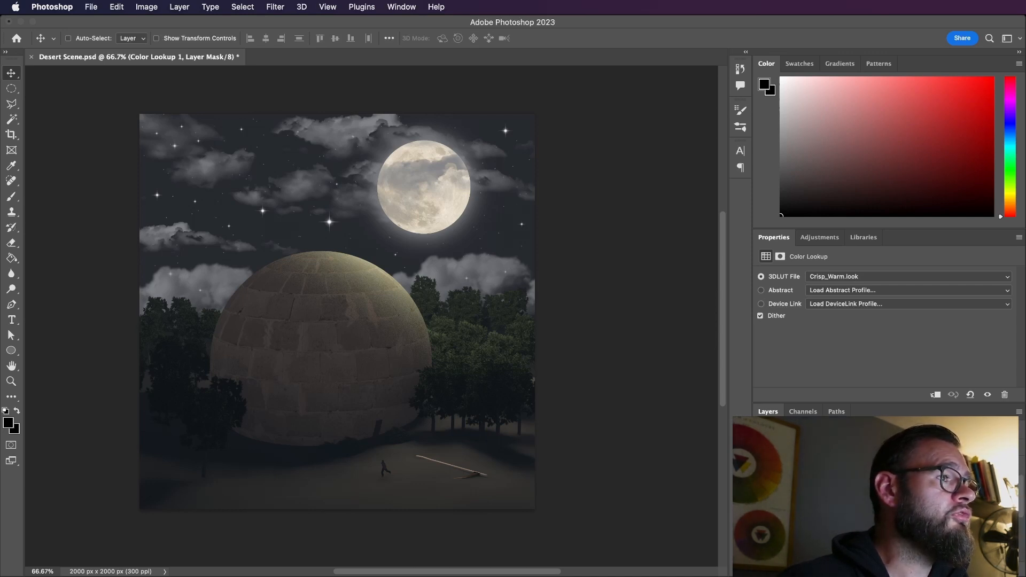
{"action": "left_click", "coordinate": [988, 395]}
{"action": "left_click", "coordinate": [988, 395]}
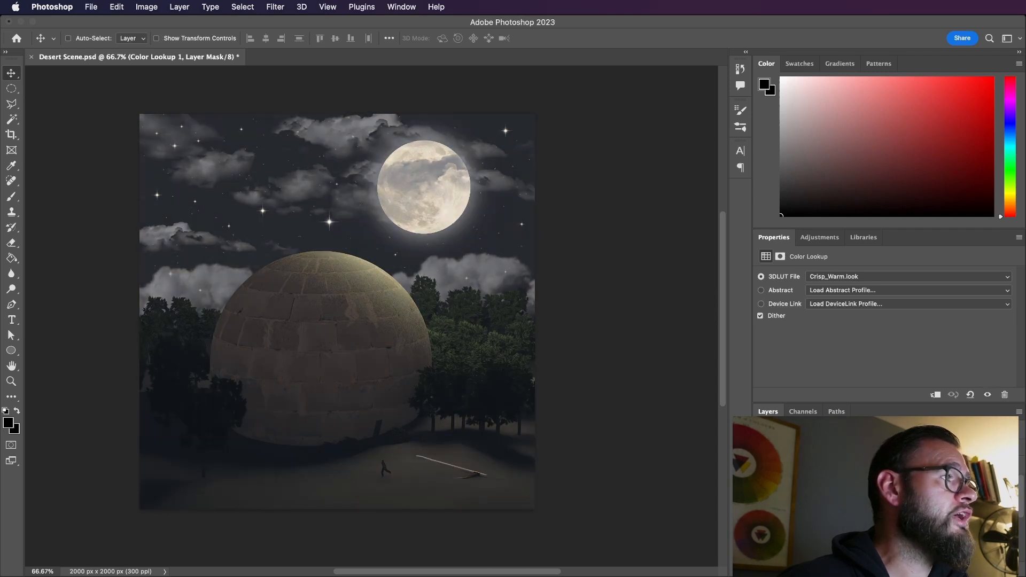
{"action": "left_click", "coordinate": [988, 395]}
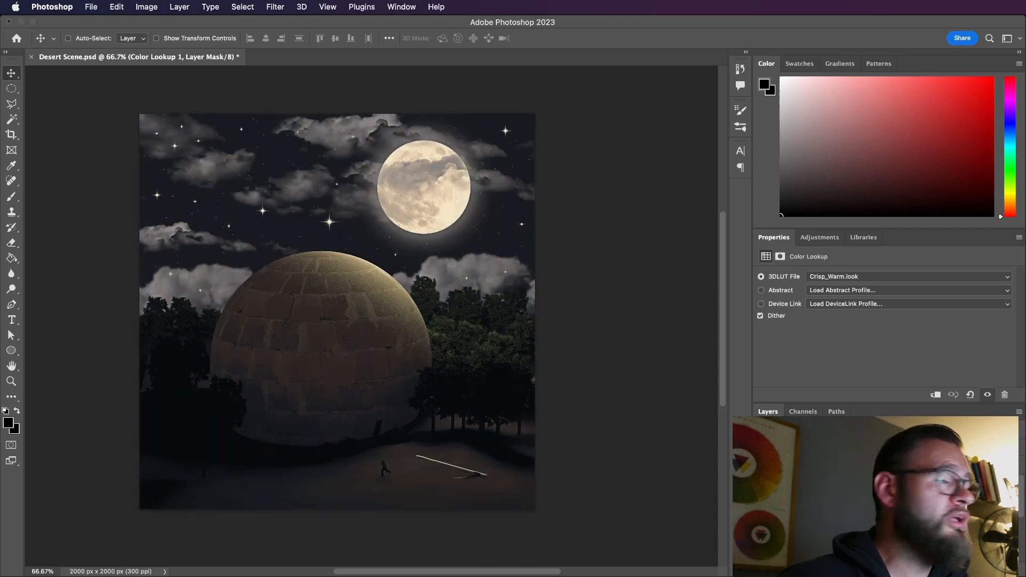
{"action": "left_click", "coordinate": [988, 395]}
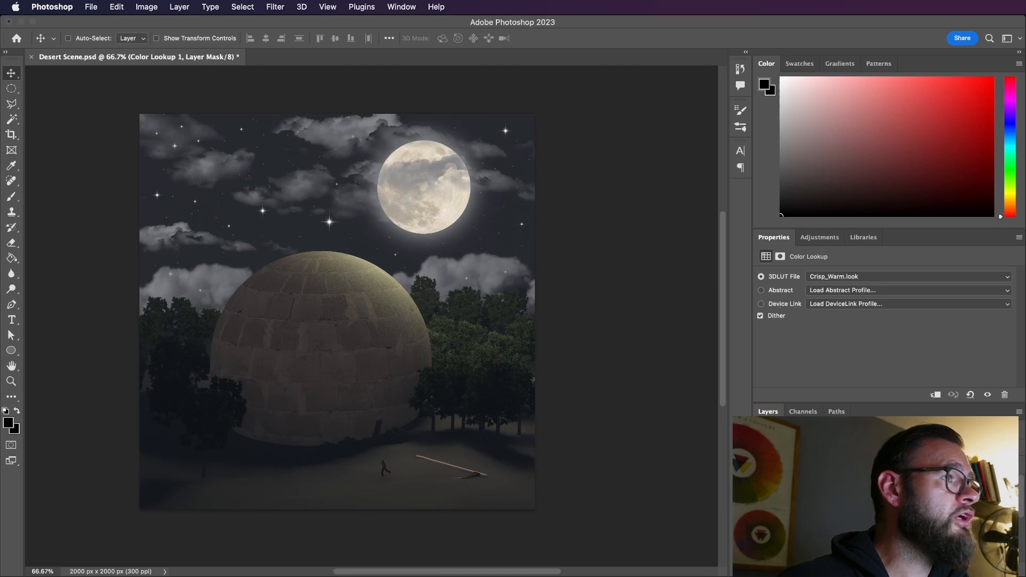
{"action": "left_click", "coordinate": [988, 395]}
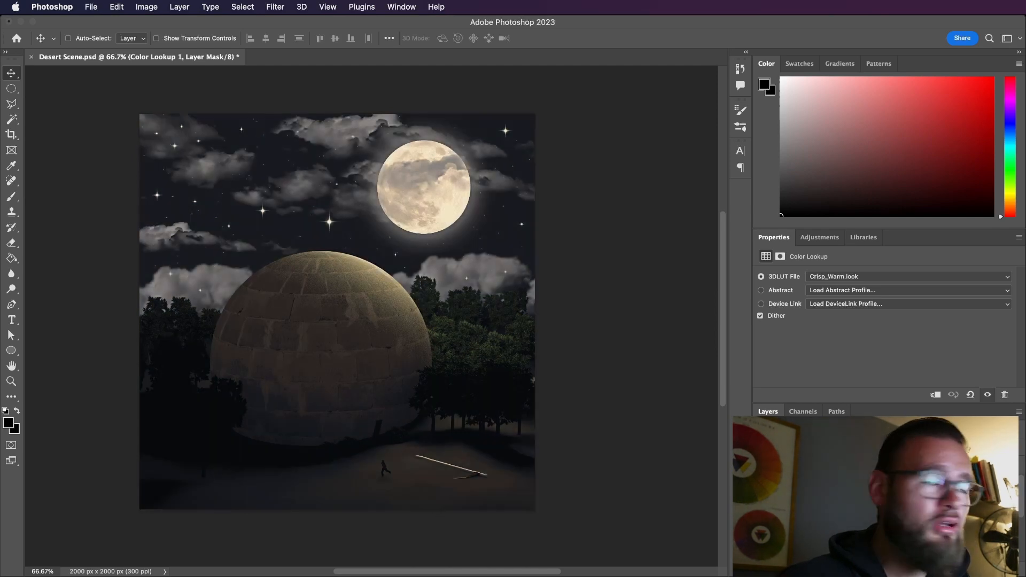
{"action": "key", "text": "super+s"}
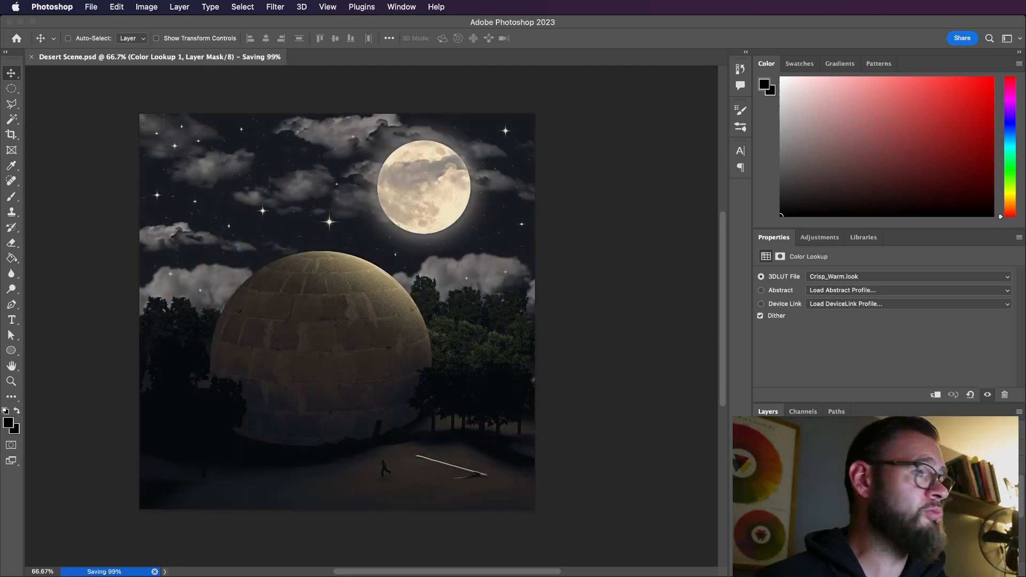